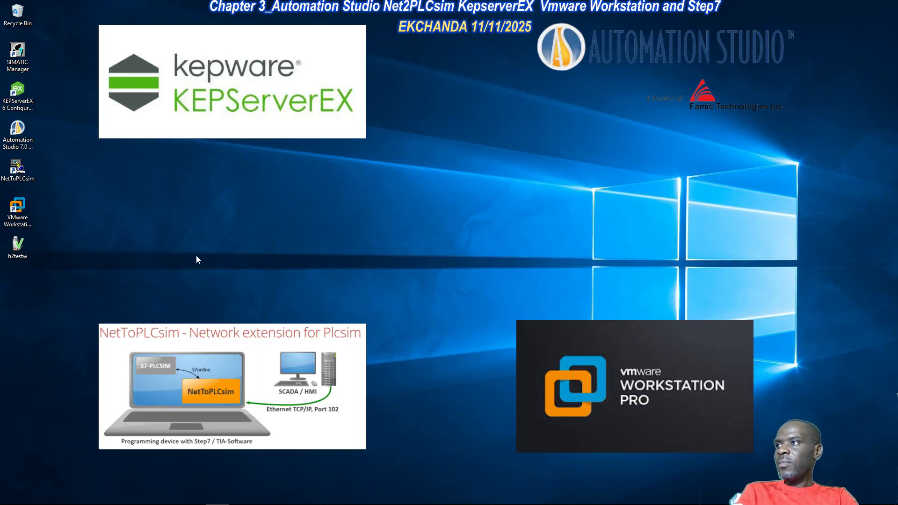
# - Launch VMware Workstation, view the Creative and S7WinCC virtual machines in the maximized window, and close the program
pyautogui.click(34, 201)
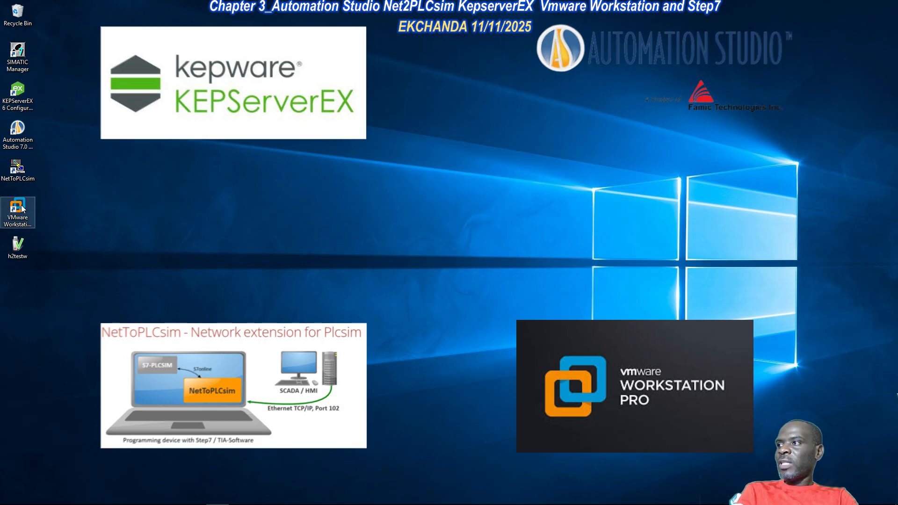
pyautogui.doubleClick(17, 213)
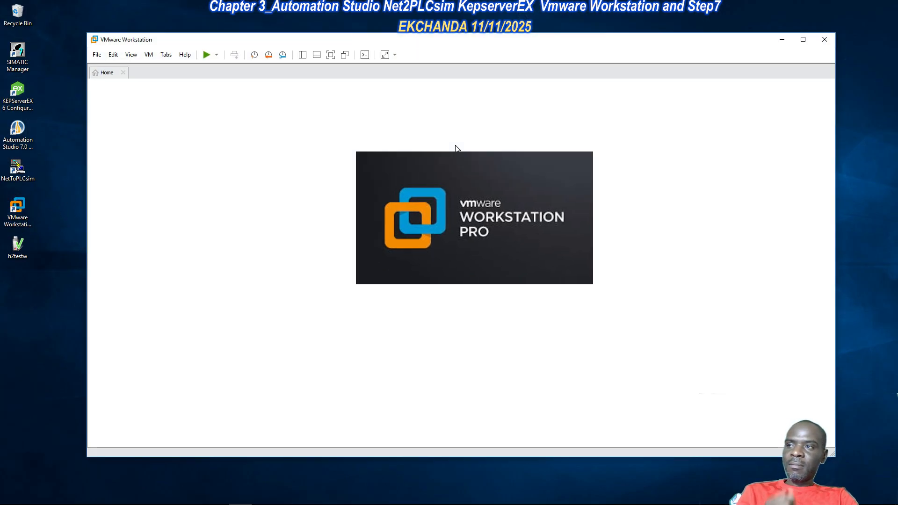
pyautogui.doubleClick(642, 42)
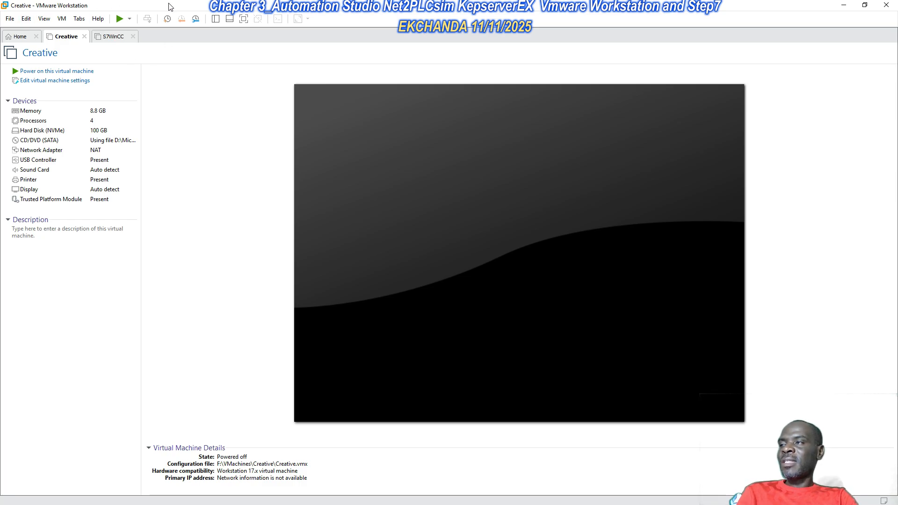
pyautogui.click(111, 38)
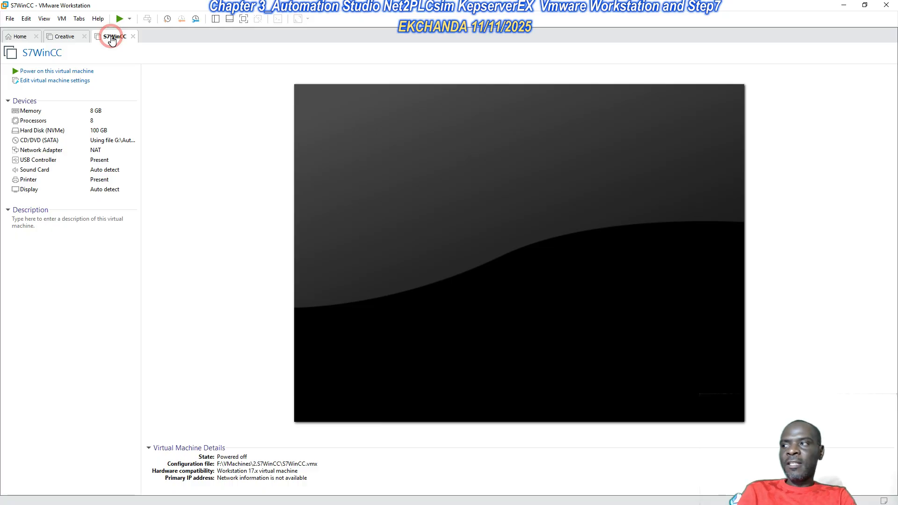
pyautogui.click(67, 39)
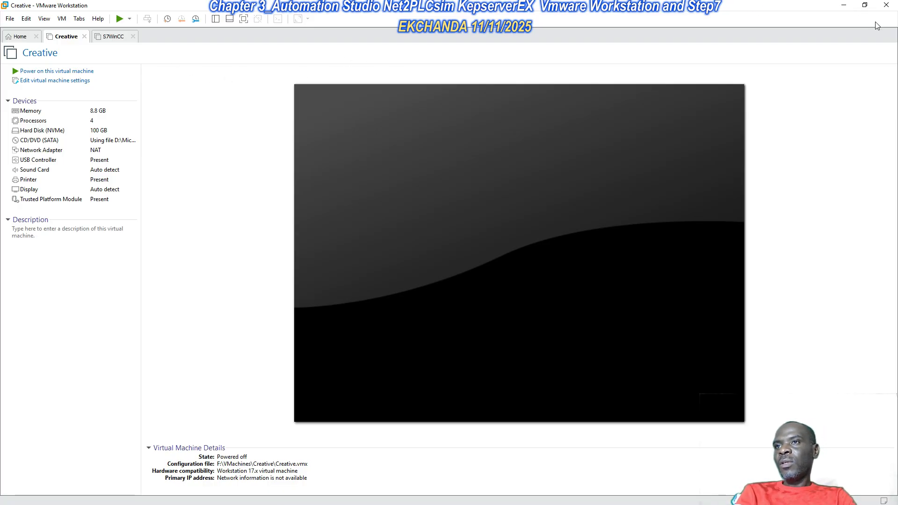
pyautogui.click(894, 3)
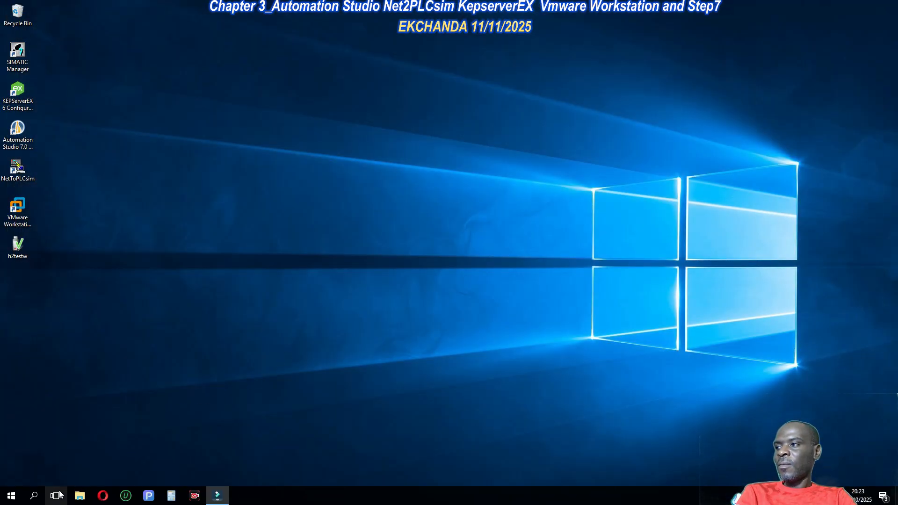
# - Find Control Panel through Windows search and open the network adapter settings from the Network and Sharing Center
pyautogui.click(34, 495)
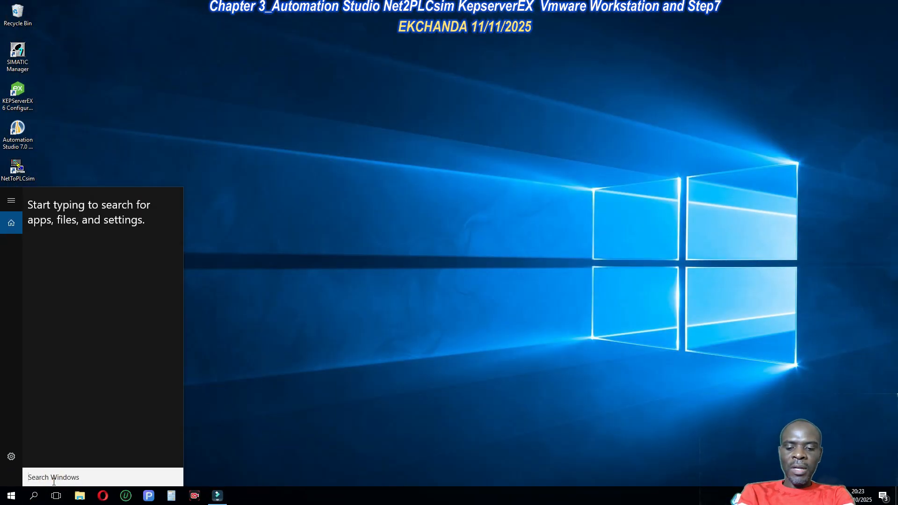
pyautogui.write('contro')
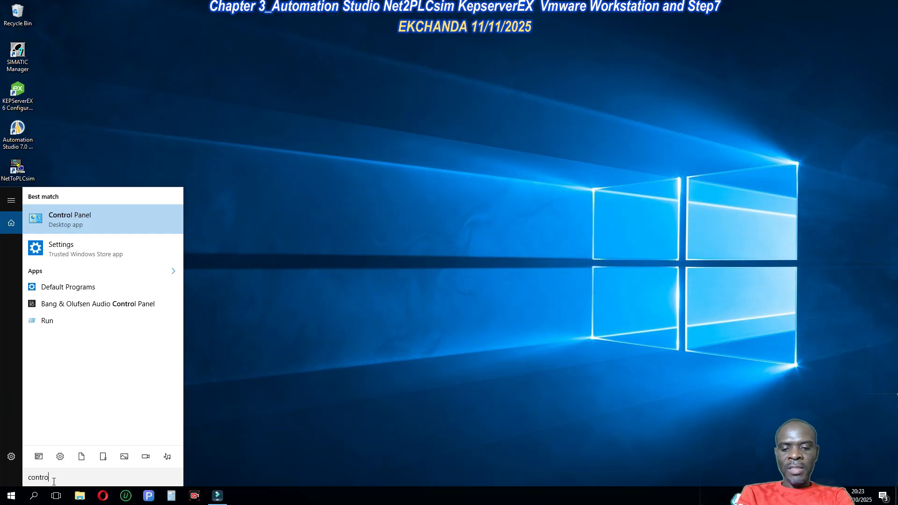
pyautogui.write('l')
pyautogui.press('Return')
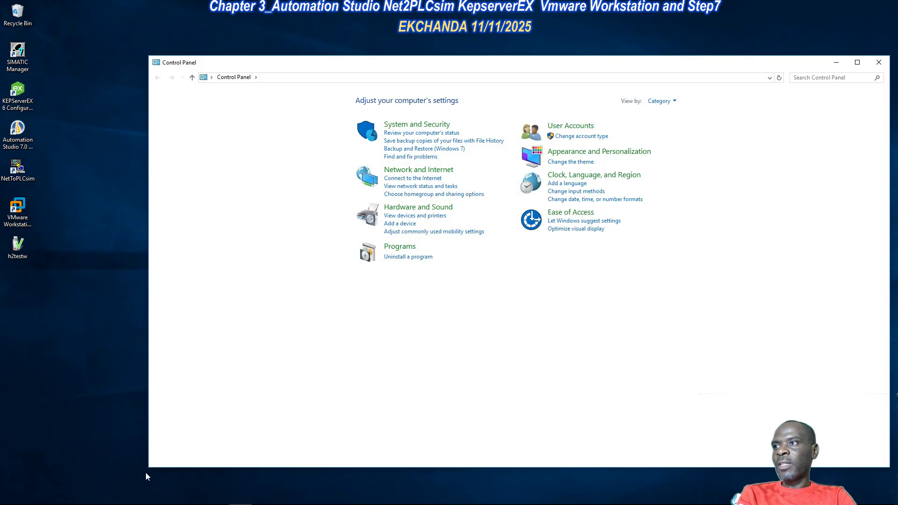
pyautogui.click(418, 171)
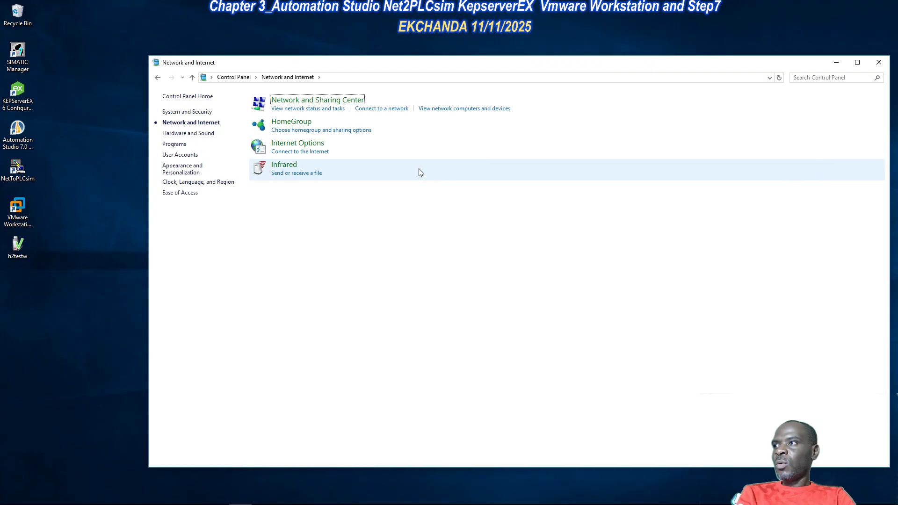
pyautogui.click(327, 101)
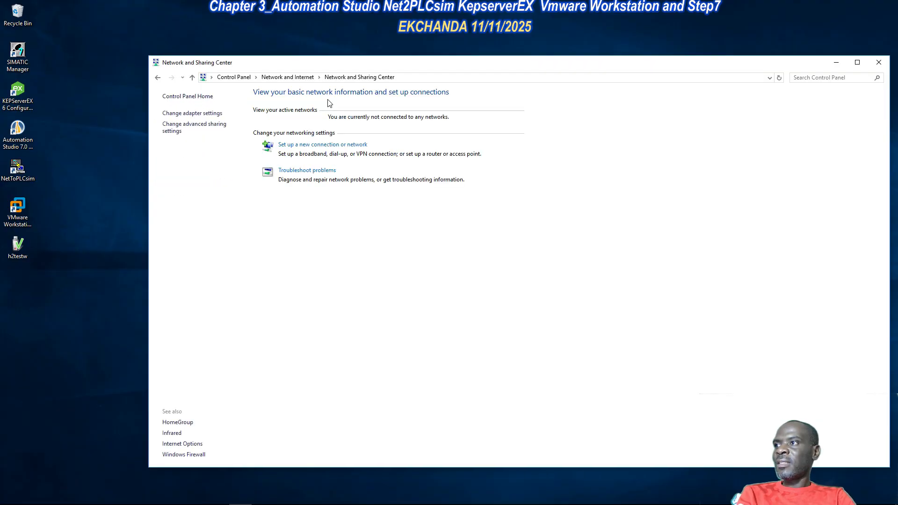
pyautogui.click(192, 113)
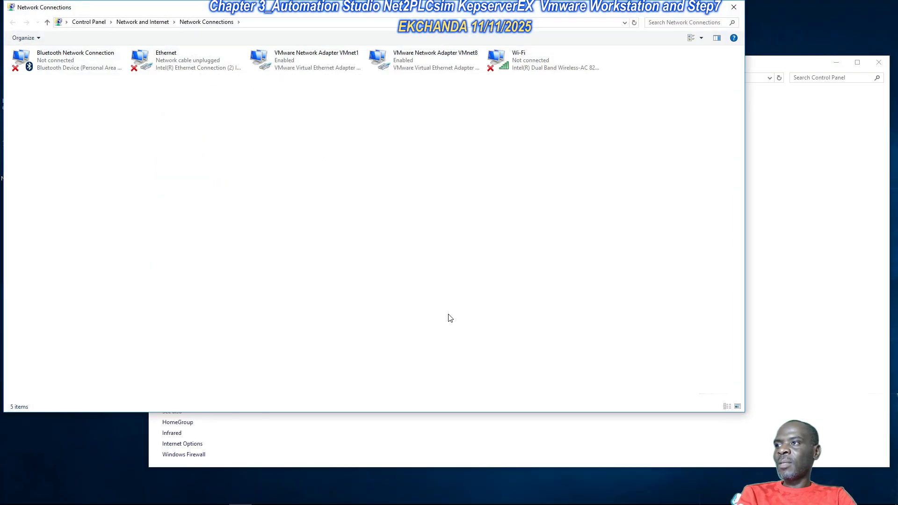
# - Maximize the Network Connections window and highlight the VMware VMnet1 and VMnet8 adapters together before clearing the selection
pyautogui.doubleClick(565, 16)
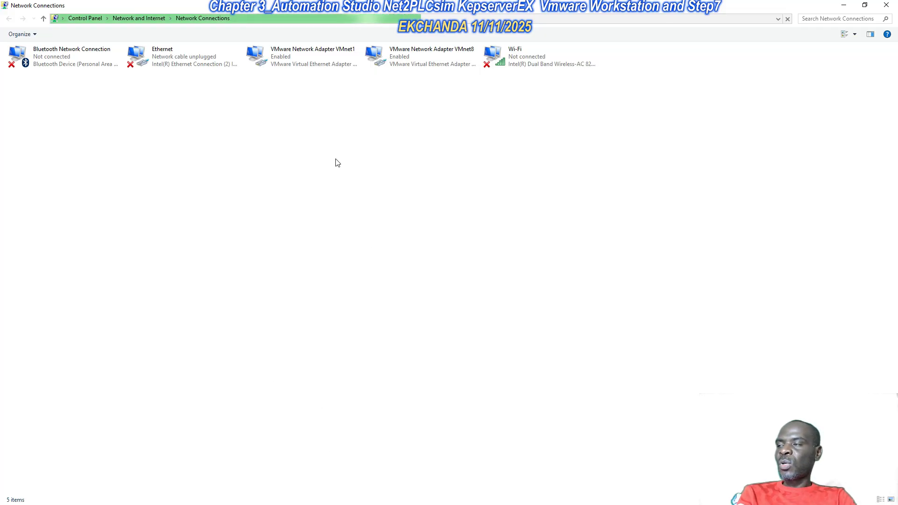
pyautogui.click(243, 81)
pyautogui.moveTo(246, 86); pyautogui.dragTo(452, 42)
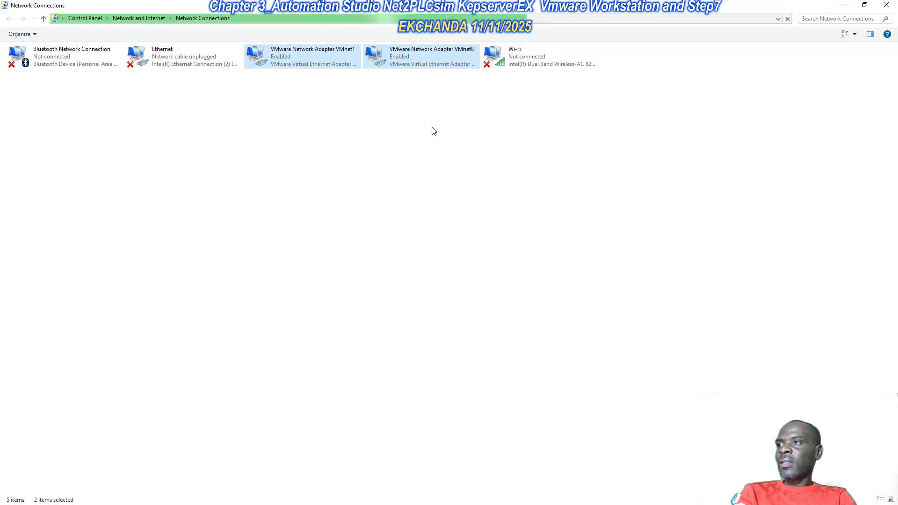
pyautogui.click(389, 108)
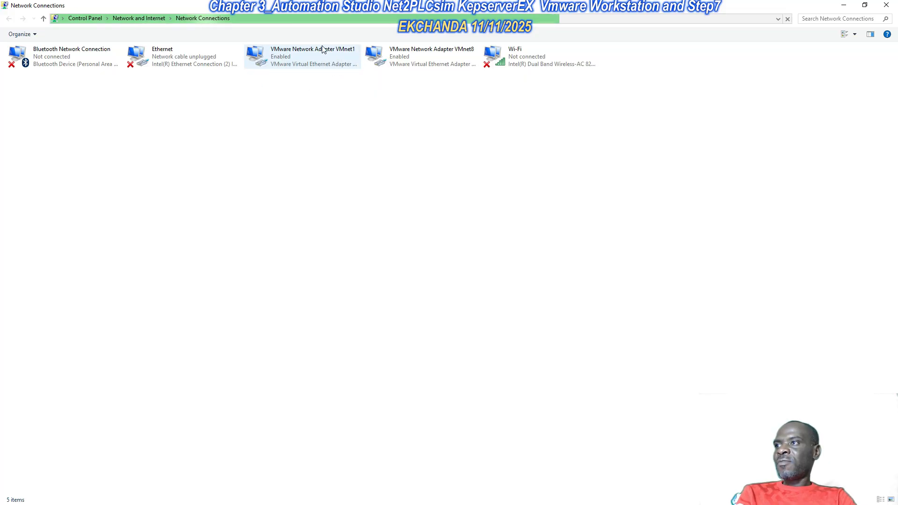
# - Examine the IPv4 address settings of the VMware Network Adapter VMnet1, and close its dialogs and the Network Connections window without changes
pyautogui.rightClick(269, 54)
pyautogui.click(295, 141)
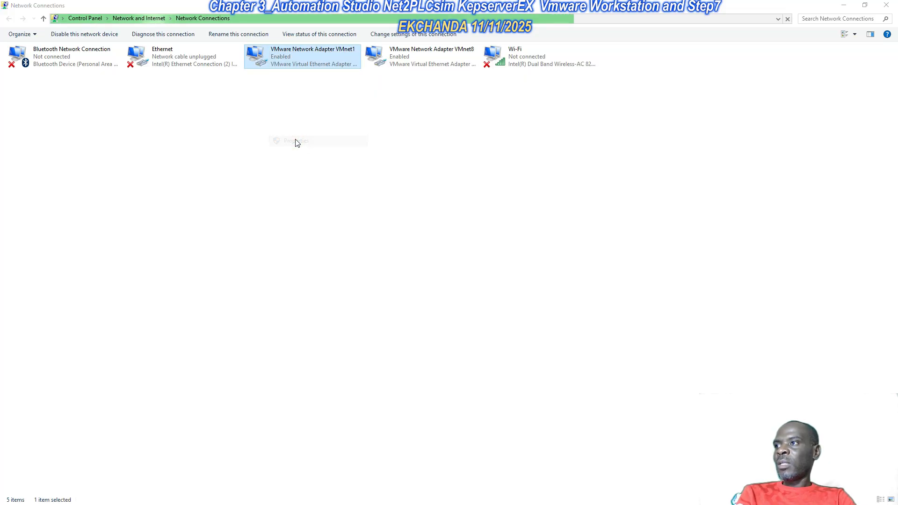
pyautogui.moveTo(119, 46); pyautogui.dragTo(490, 102)
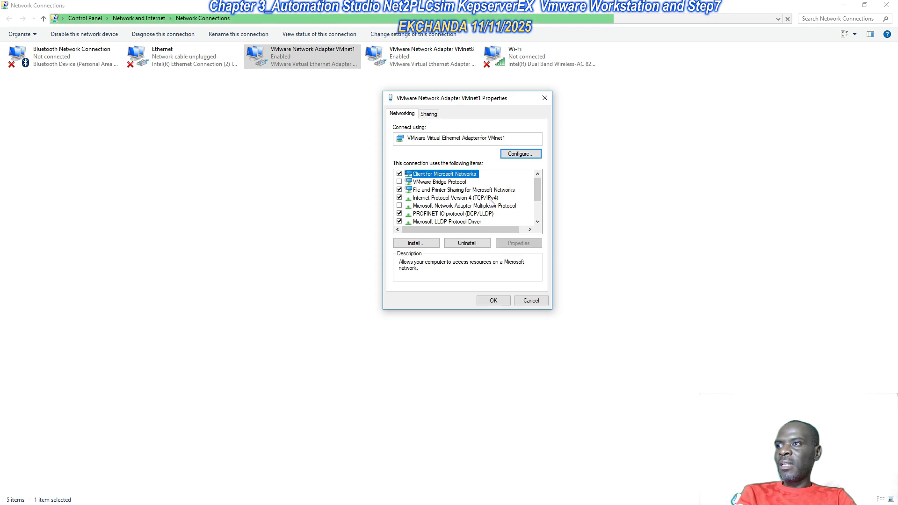
pyautogui.click(472, 199)
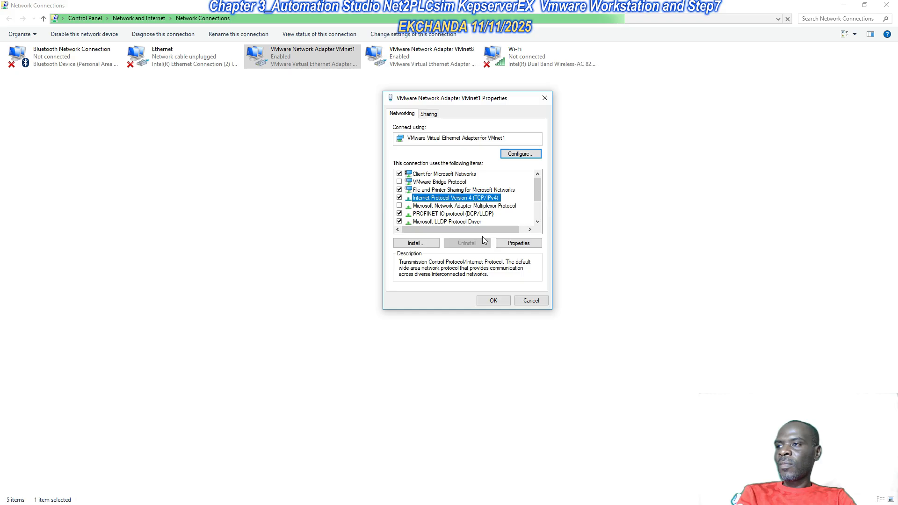
pyautogui.click(511, 244)
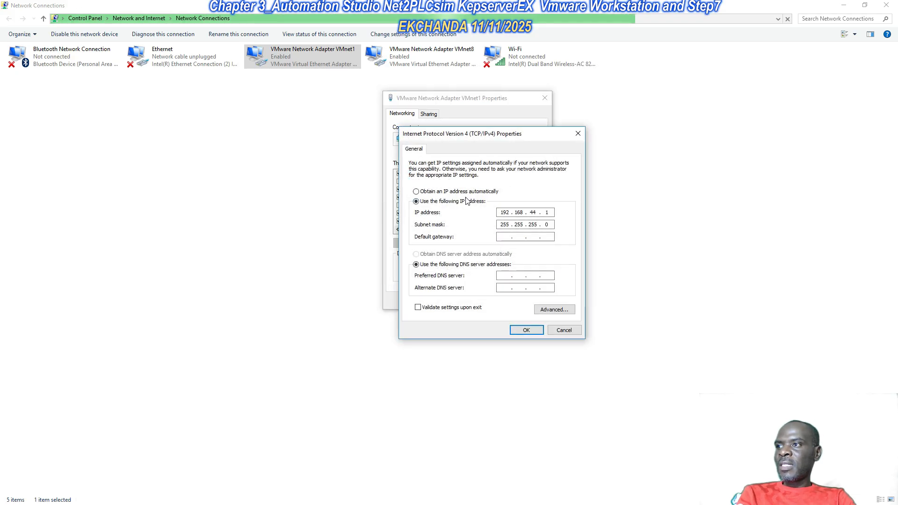
pyautogui.moveTo(480, 136); pyautogui.dragTo(534, 104)
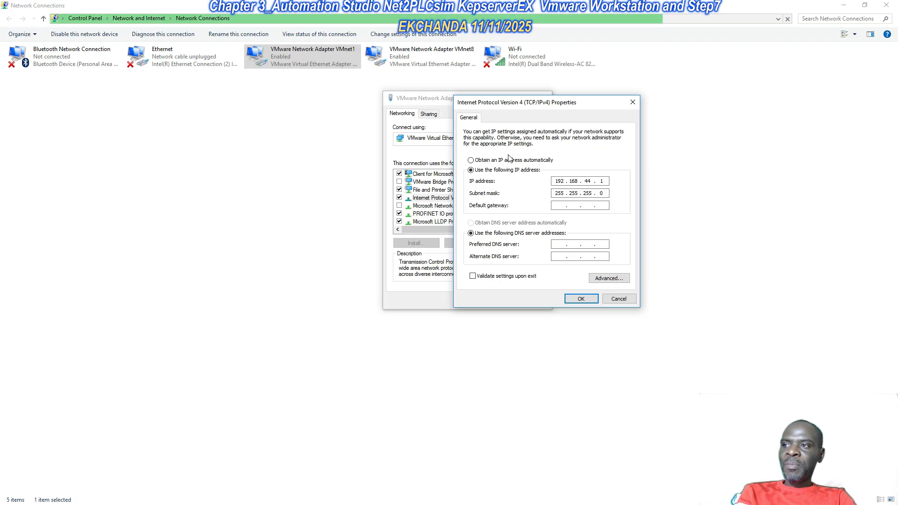
pyautogui.moveTo(558, 107); pyautogui.dragTo(654, 102)
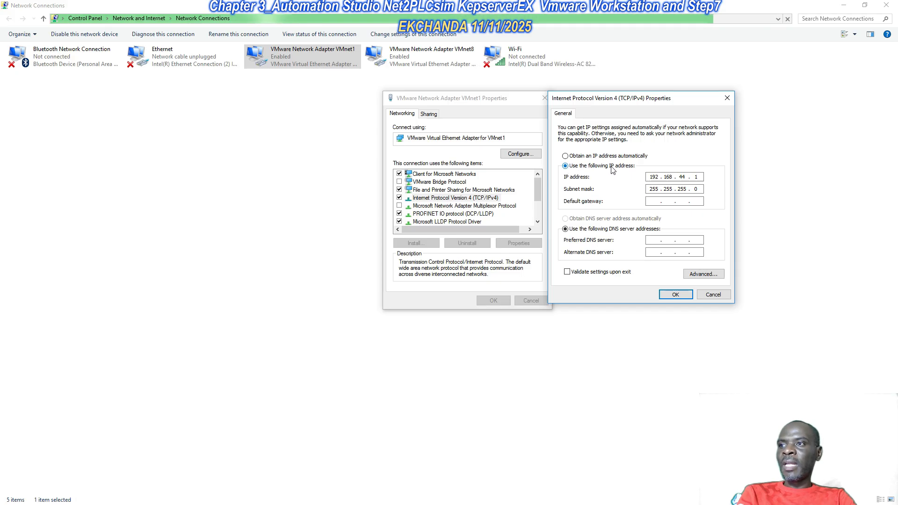
pyautogui.doubleClick(652, 177)
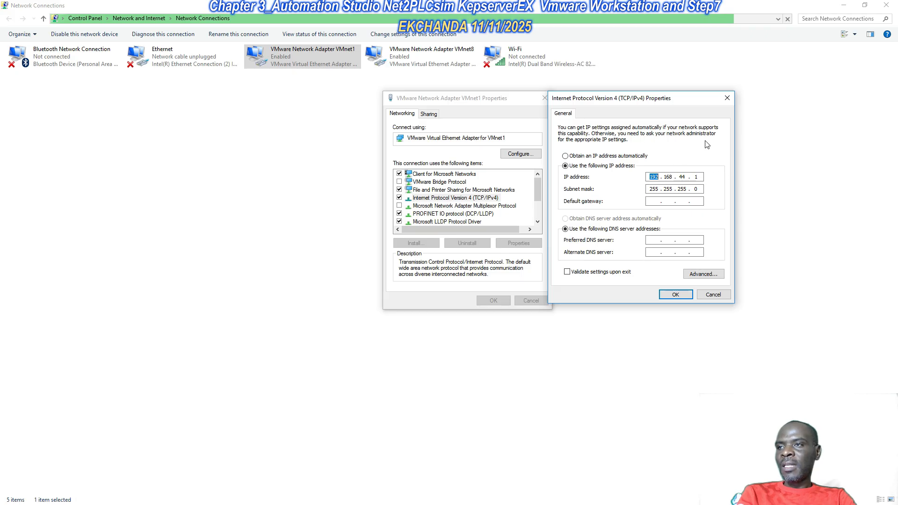
pyautogui.click(727, 102)
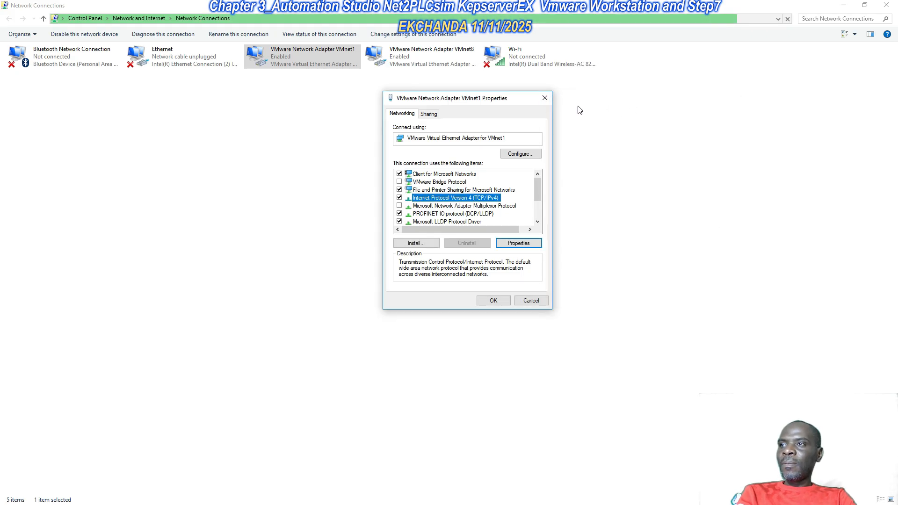
pyautogui.click(544, 97)
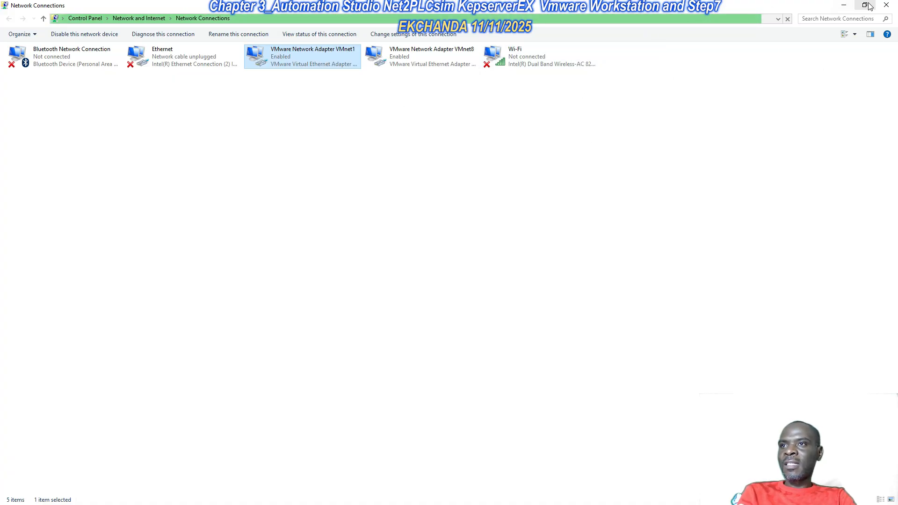
pyautogui.click(886, 6)
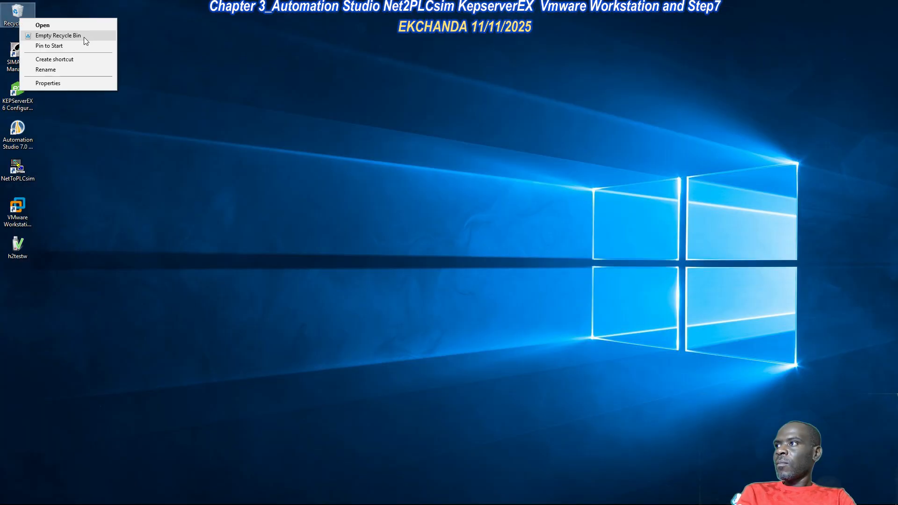
# - Empty the Recycle Bin and confirm the permanent deletion
pyautogui.click(83, 36)
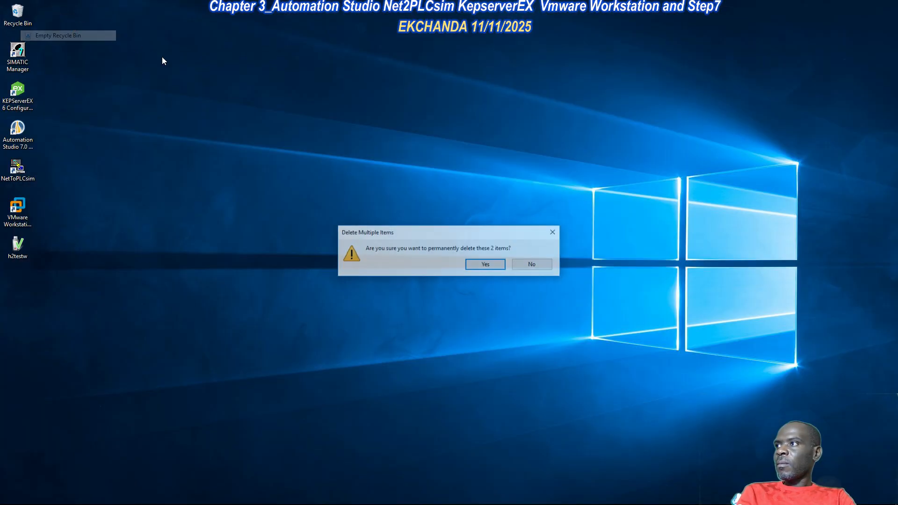
pyautogui.click(482, 265)
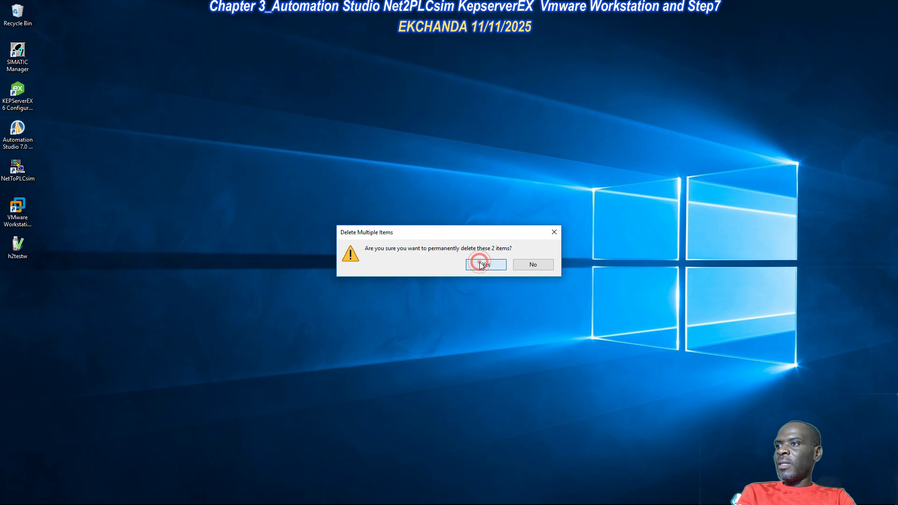
# - Launch SIMATIC Manager and close the PLANT006 project
pyautogui.doubleClick(22, 50)
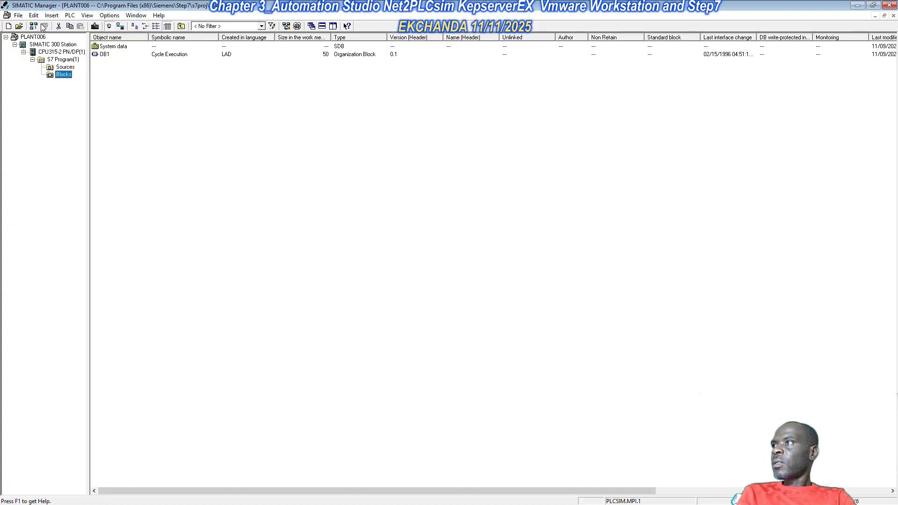
pyautogui.click(16, 15)
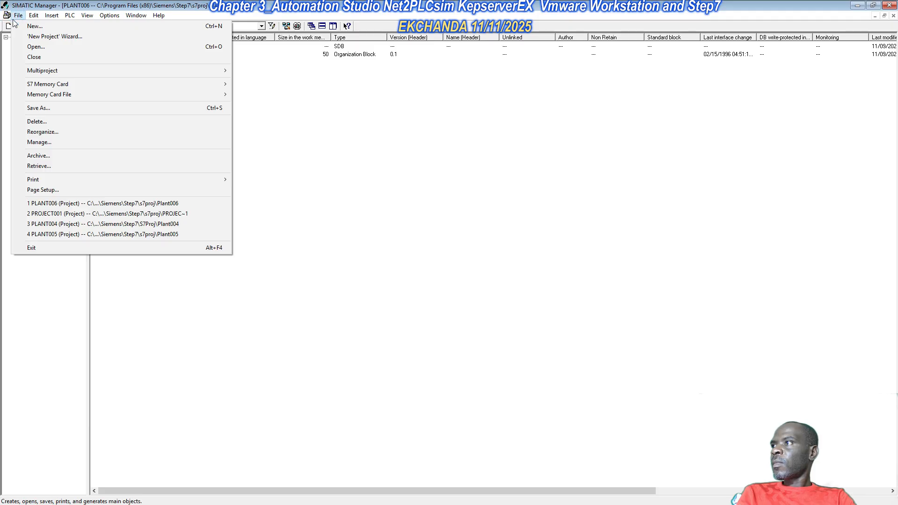
pyautogui.click(72, 57)
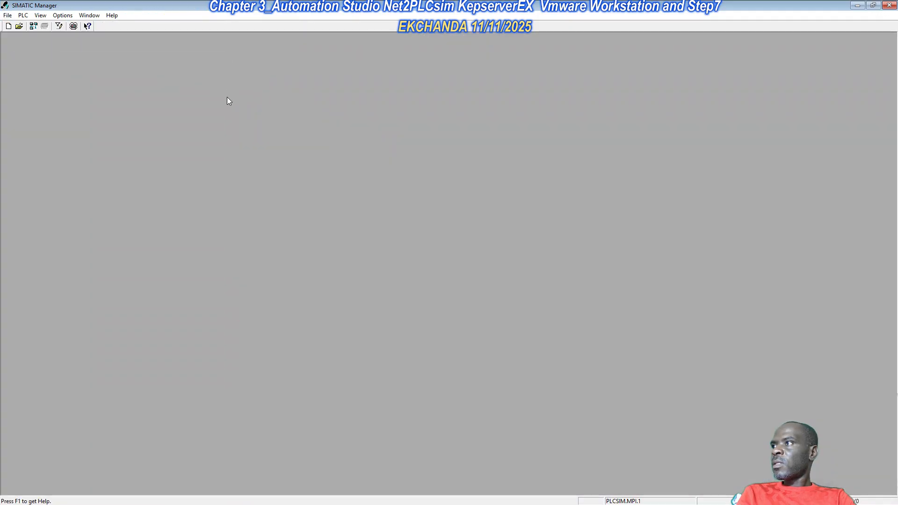
# - Create a new SIMATIC project named PLANT007 in the default storage location
pyautogui.click(8, 26)
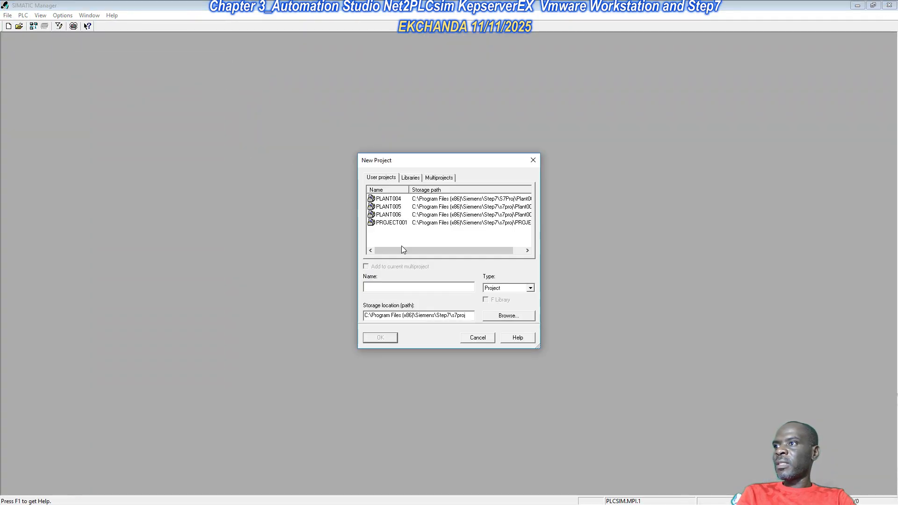
pyautogui.click(387, 284)
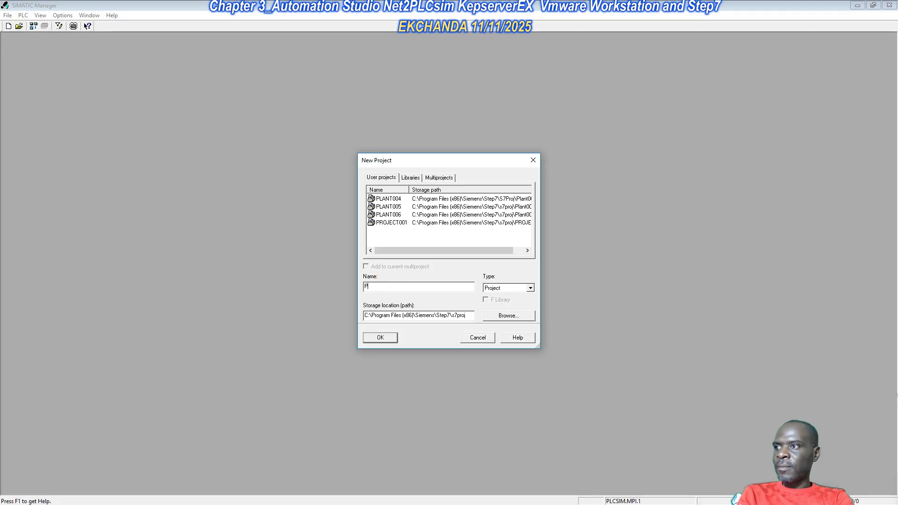
pyautogui.write('PLANT')
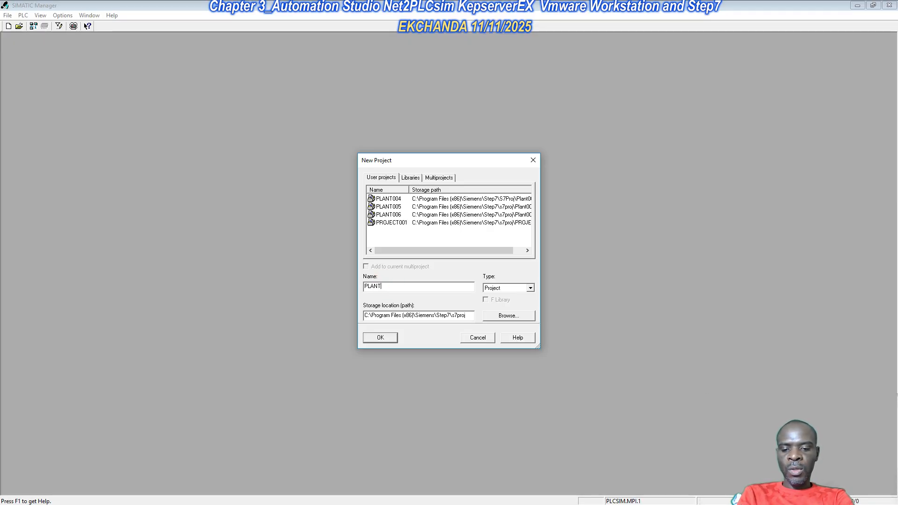
pyautogui.write('007')
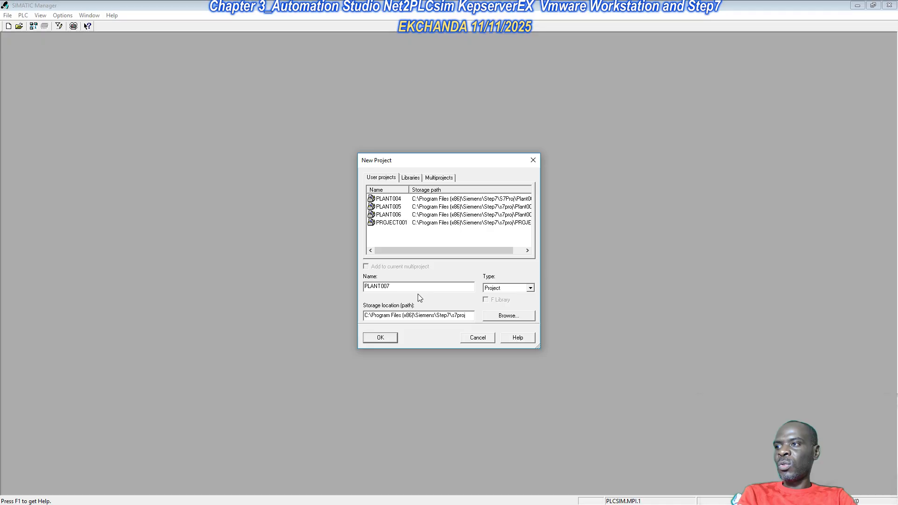
pyautogui.click(394, 338)
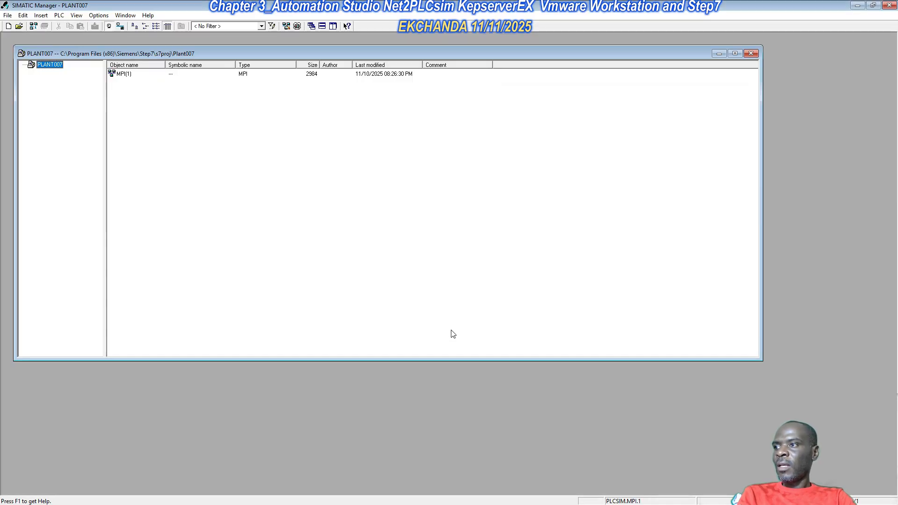
# - Maximize the PLANT007 project window and insert a SIMATIC 300 station into the project
pyautogui.doubleClick(339, 53)
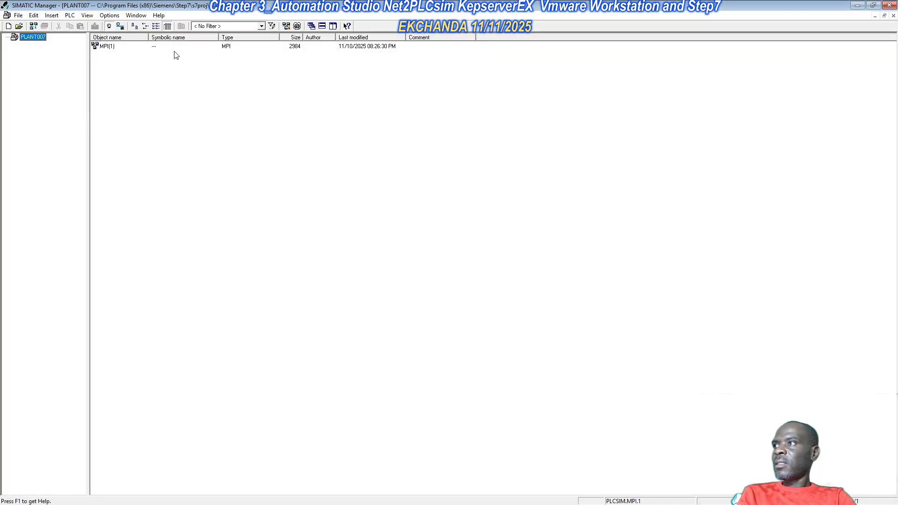
pyautogui.rightClick(174, 101)
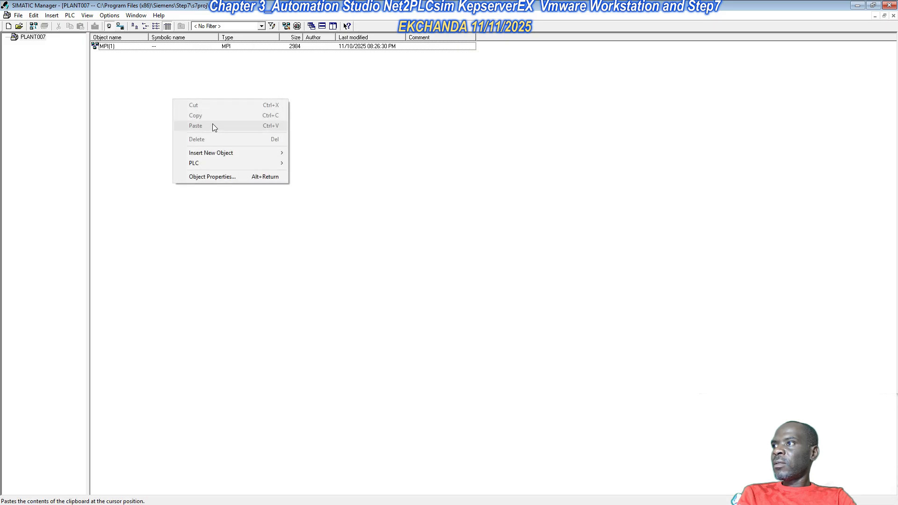
pyautogui.moveTo(275, 153)
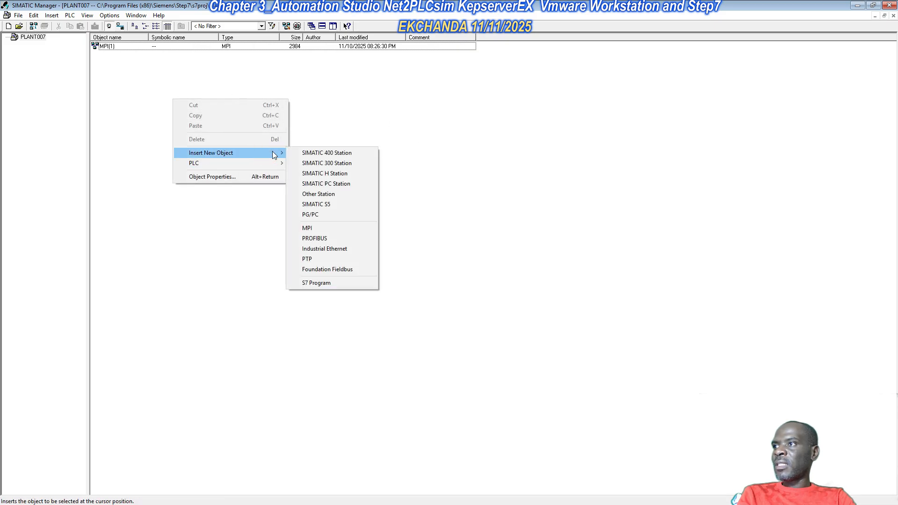
pyautogui.click(345, 163)
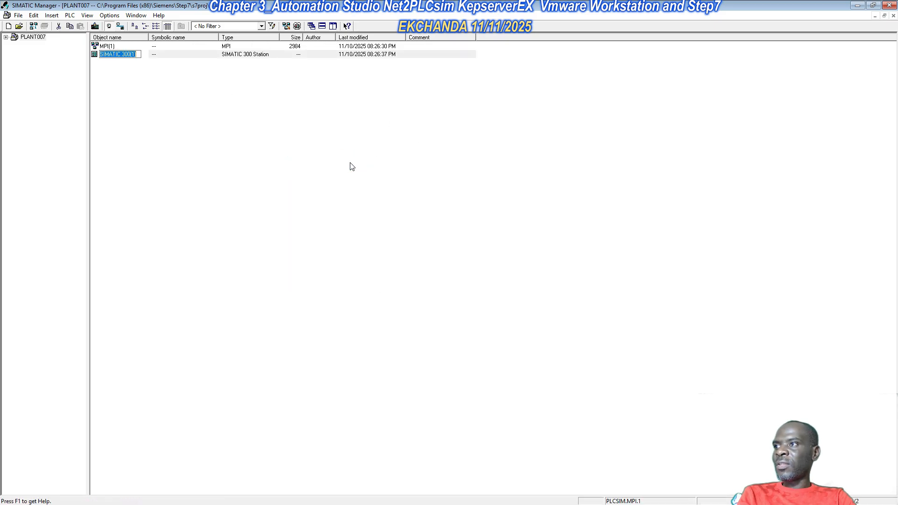
# - Open the SIMATIC 300 station's hardware configuration, insert a RACK-300 rail, and enlarge the rack window
pyautogui.doubleClick(120, 54)
pyautogui.click(112, 47)
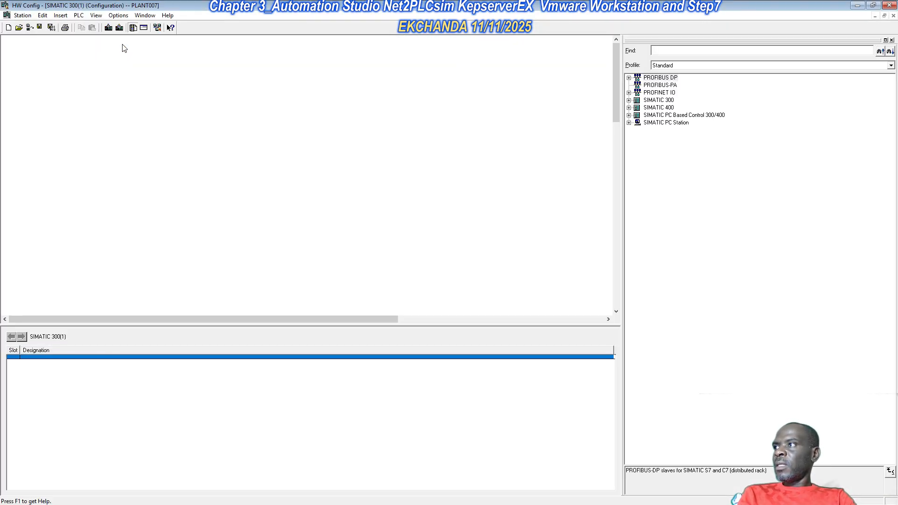
pyautogui.rightClick(218, 88)
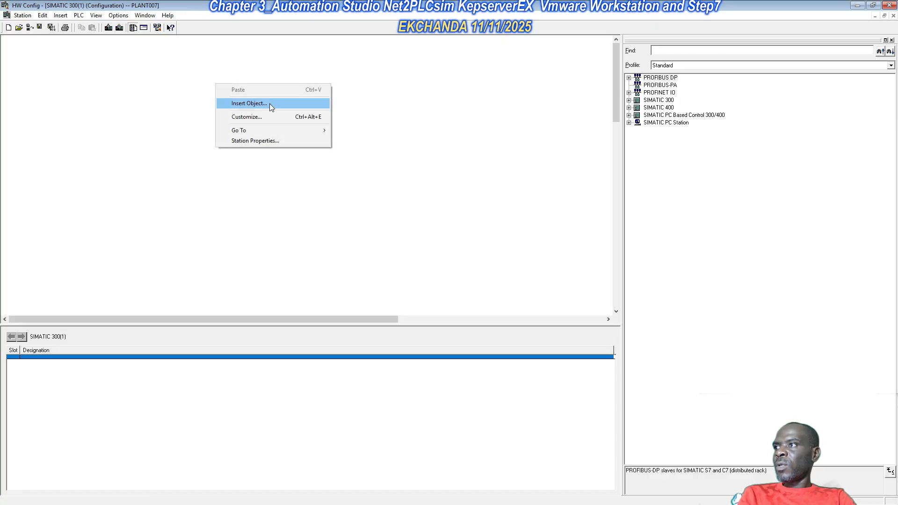
pyautogui.click(299, 105)
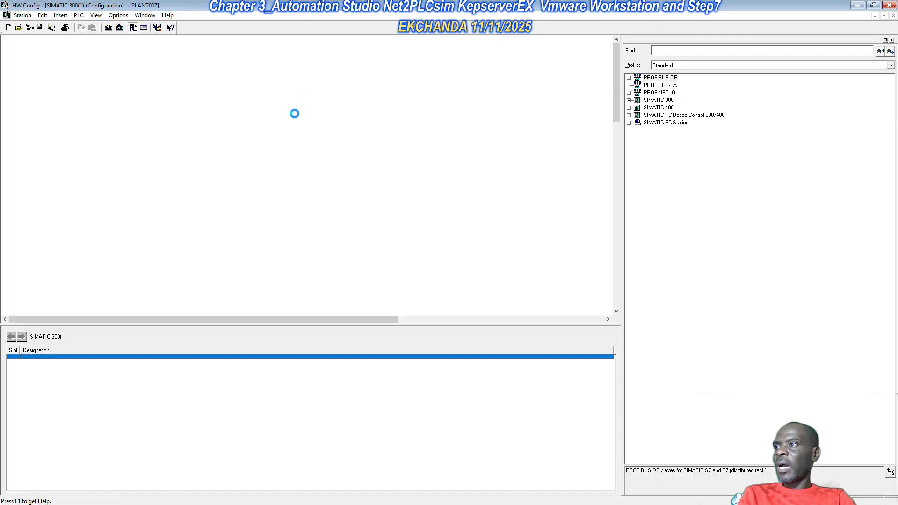
pyautogui.click(246, 108)
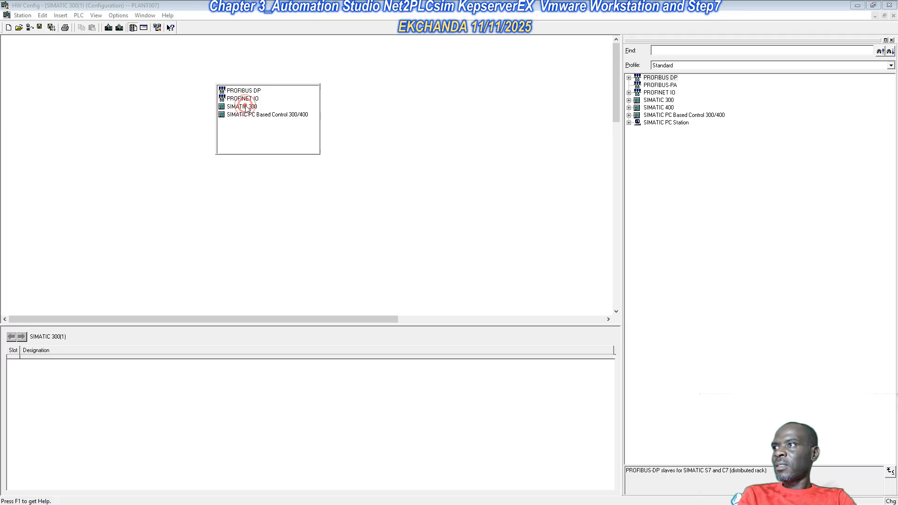
pyautogui.click(265, 129)
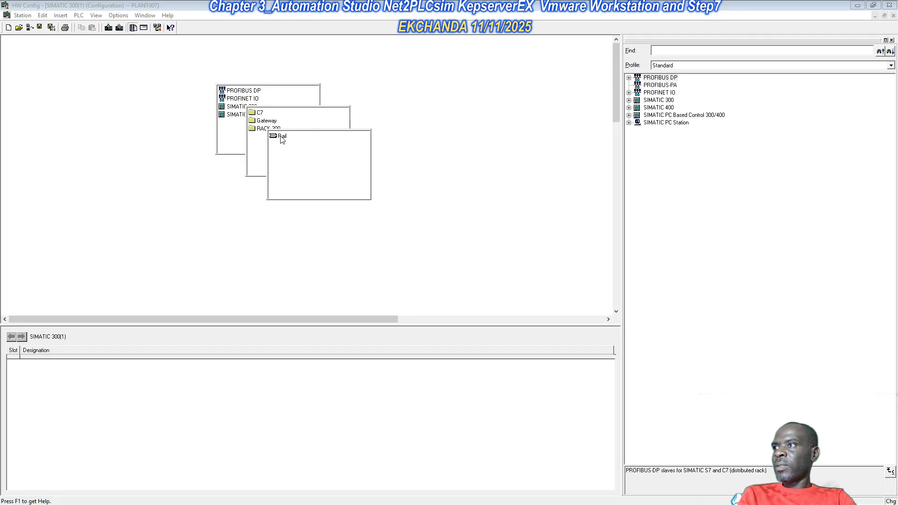
pyautogui.click(281, 137)
pyautogui.moveTo(123, 105); pyautogui.dragTo(528, 306)
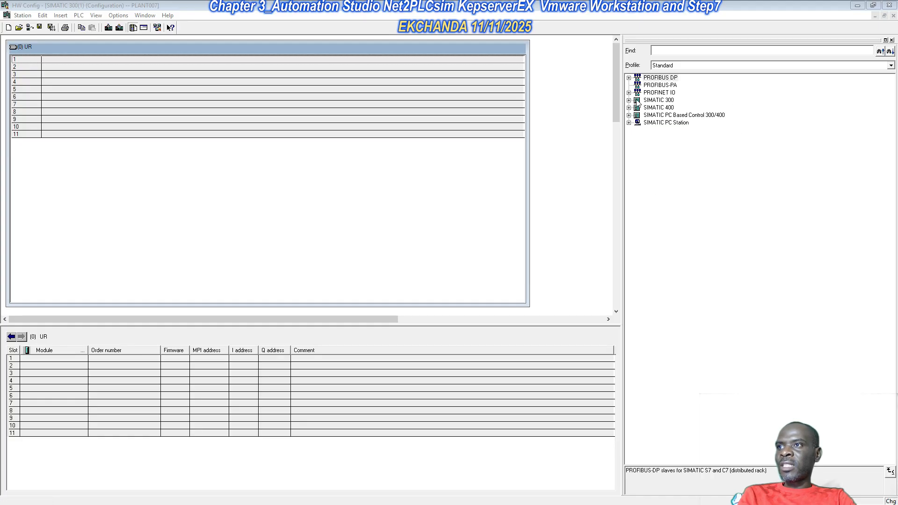
# - Place the CPU 315-2 PN/DP, order number 6ES7 315-2EG10-0AB0 version V2.3, in slot 2 of the rack
pyautogui.click(629, 100)
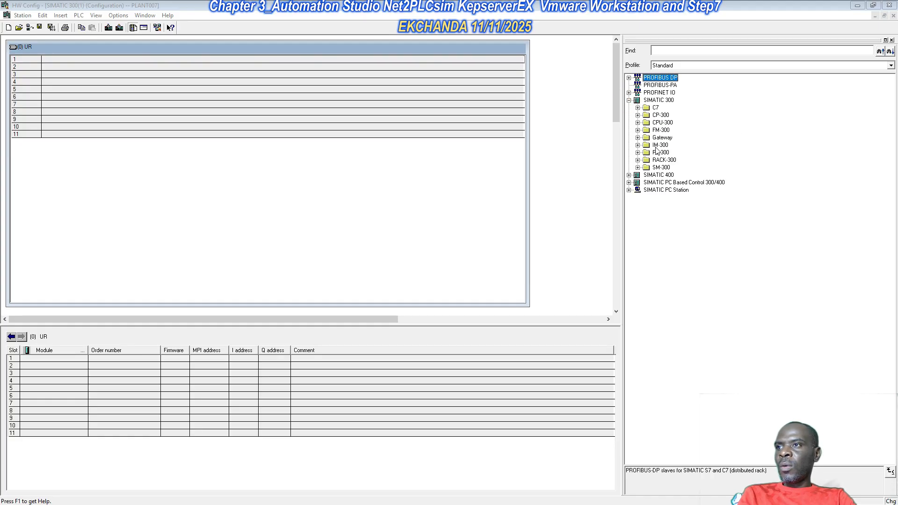
pyautogui.click(637, 123)
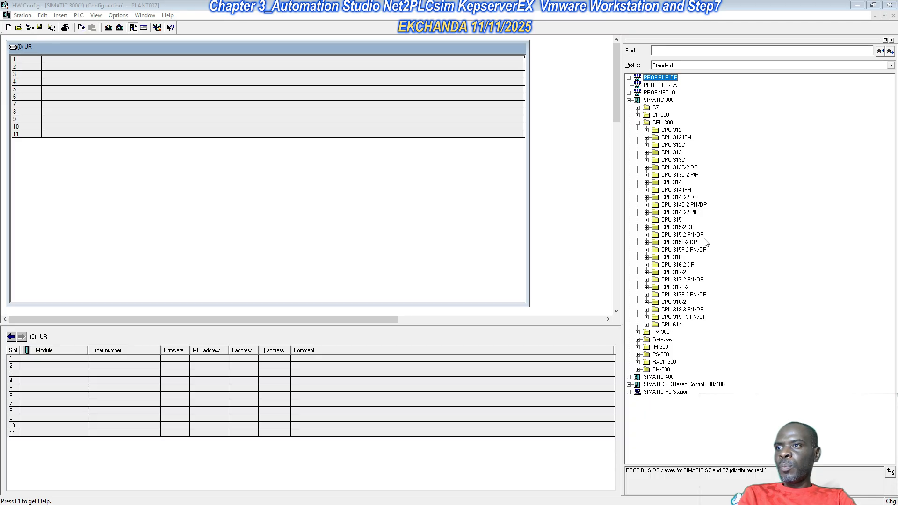
pyautogui.click(646, 234)
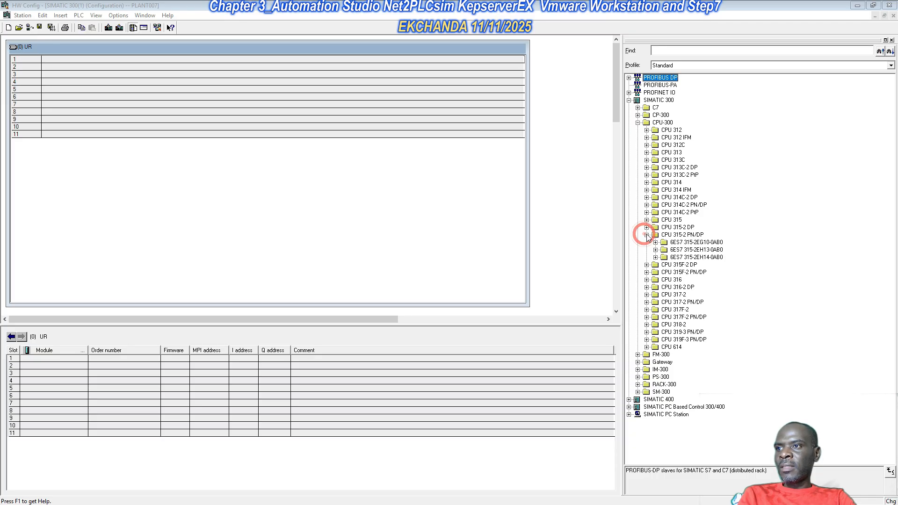
pyautogui.click(655, 242)
pyautogui.moveTo(684, 250); pyautogui.dragTo(128, 69)
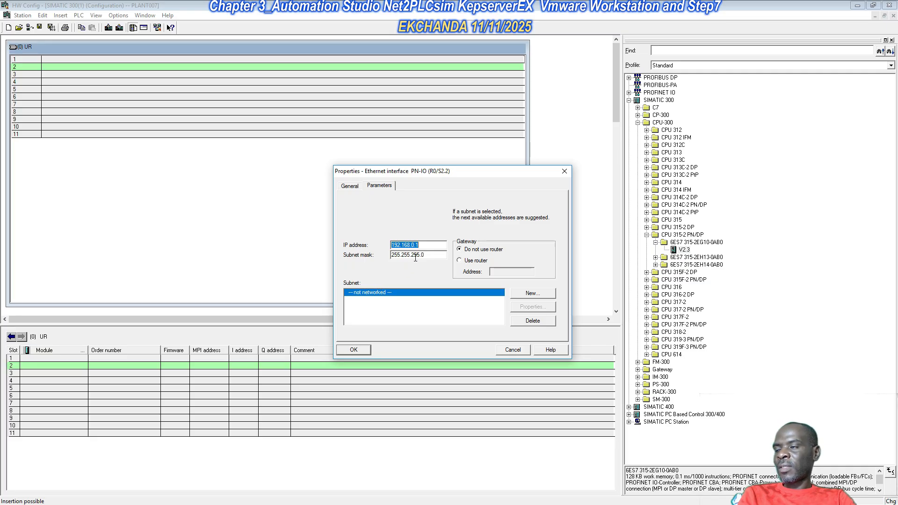
# - Connect the CPU's PN-IO interface at IP address 192.168.0.1 to a new Industrial Ethernet subnet with the default name
pyautogui.moveTo(468, 172); pyautogui.dragTo(464, 163)
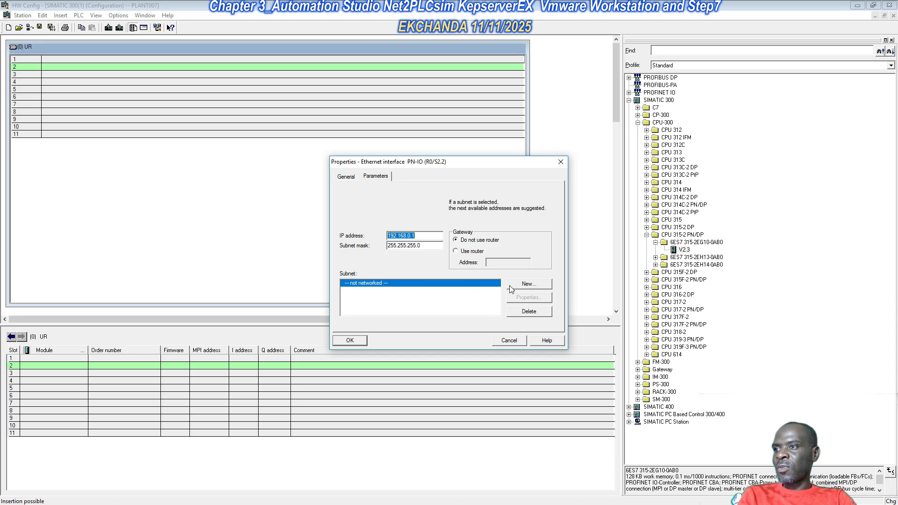
pyautogui.click(528, 283)
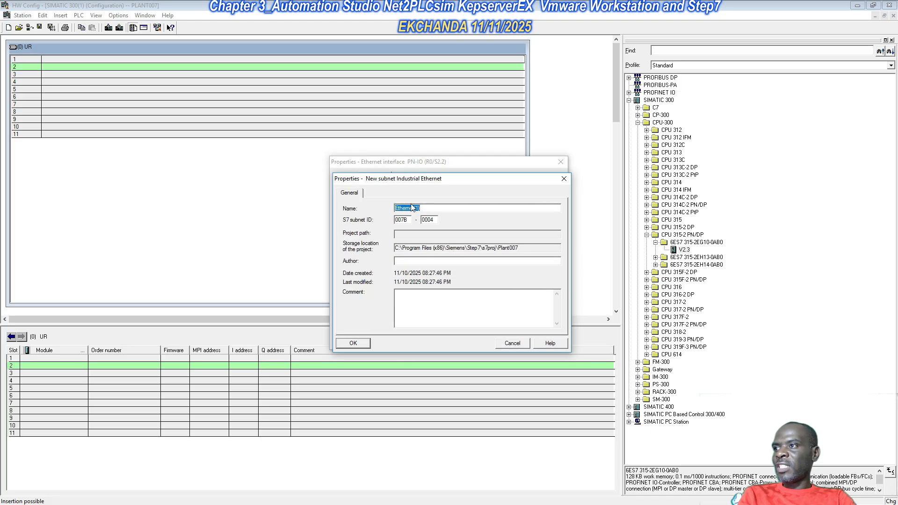
pyautogui.click(360, 343)
pyautogui.click(363, 340)
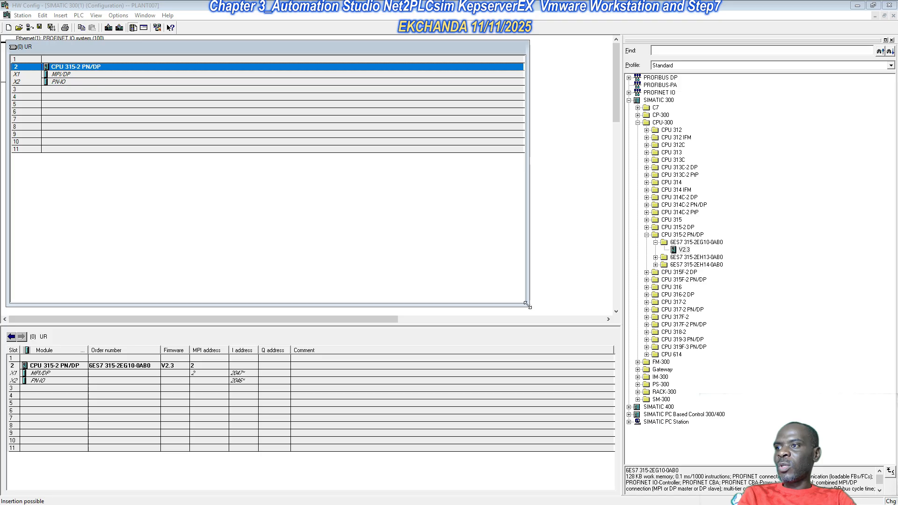
# - Enlarge the rack window slightly, save and compile the station's hardware configuration, and close HW Config
pyautogui.moveTo(528, 306); pyautogui.dragTo(527, 314)
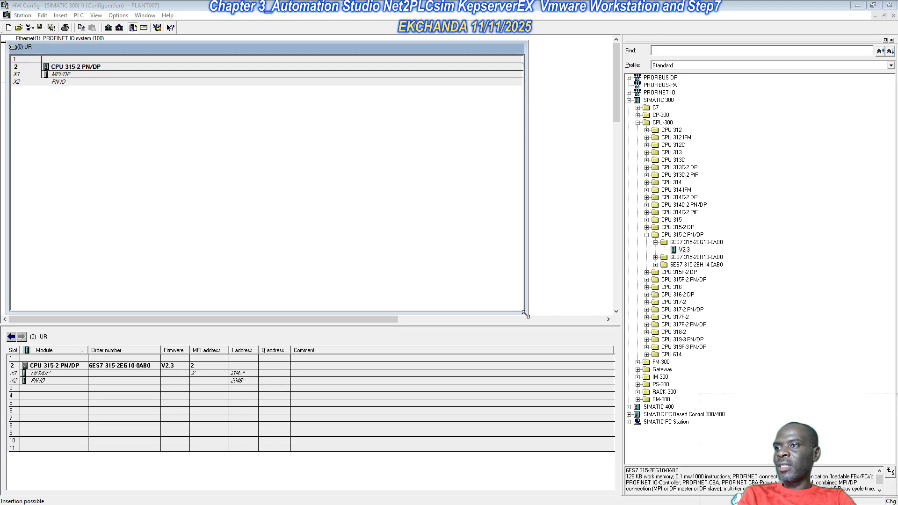
pyautogui.click(51, 28)
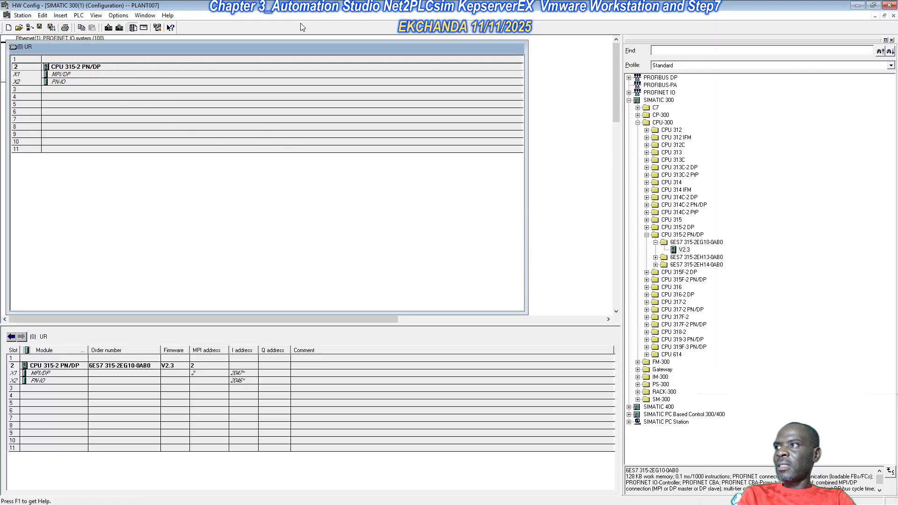
pyautogui.click(889, 5)
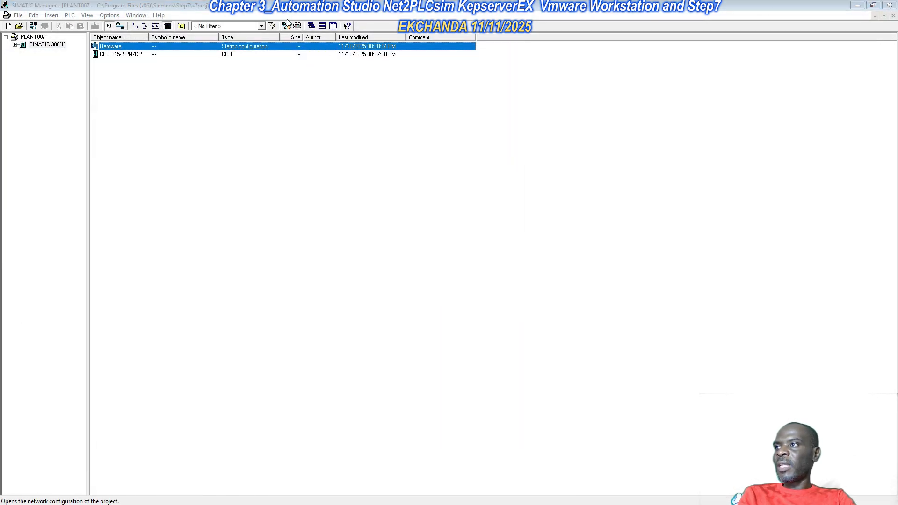
# - Open the project's network configuration, save and compile it with the option to compile and check everything, and close NetPro
pyautogui.click(287, 27)
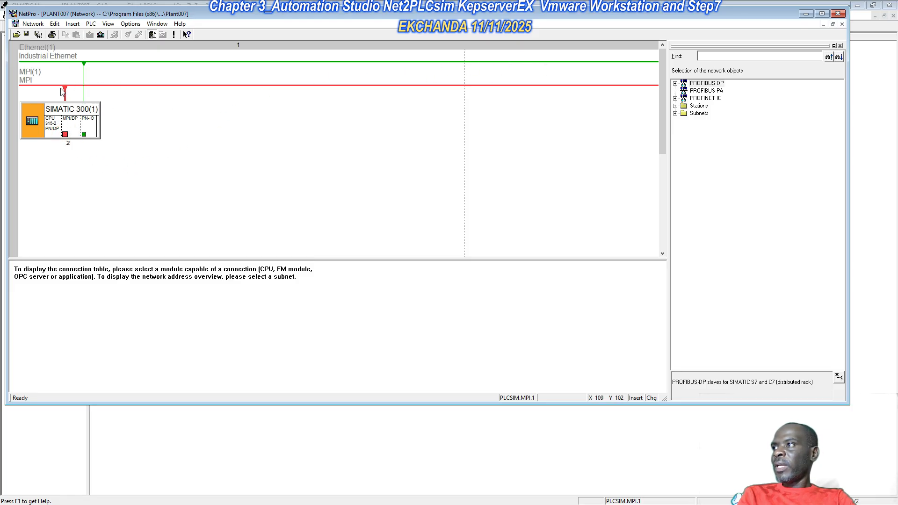
pyautogui.click(38, 35)
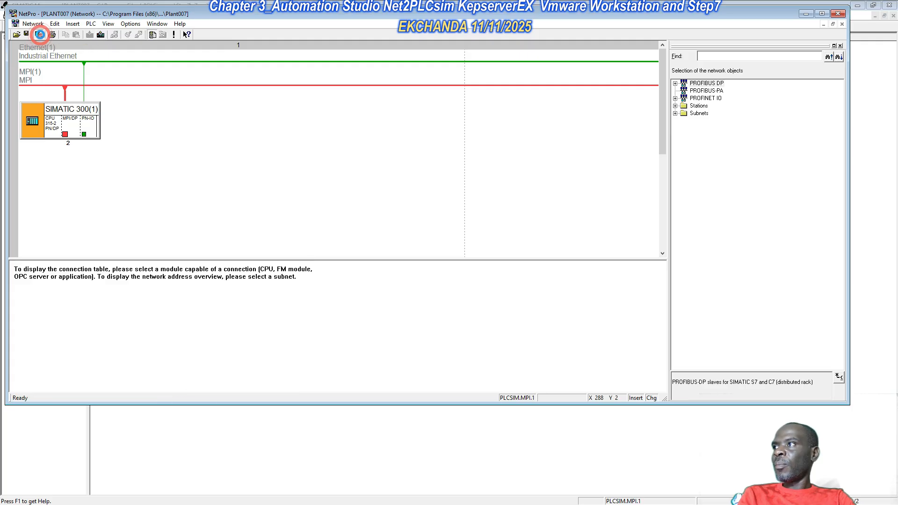
pyautogui.click(368, 195)
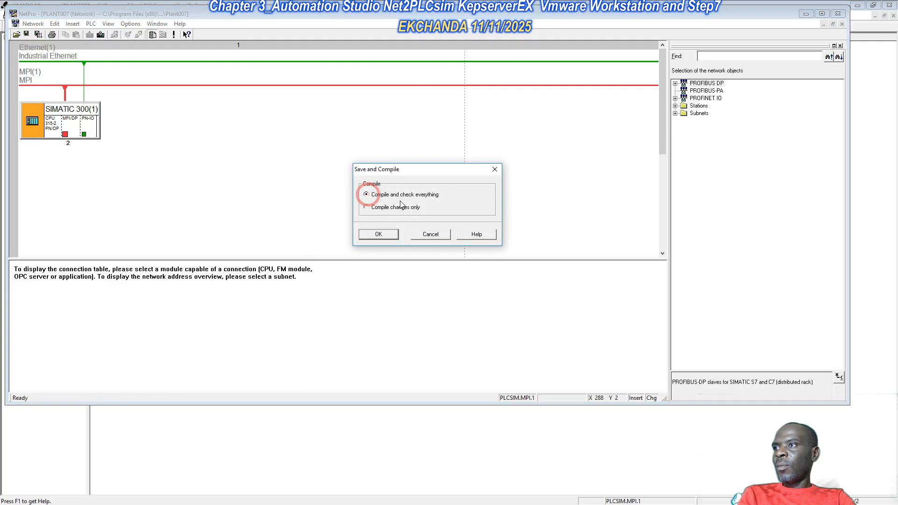
pyautogui.click(378, 234)
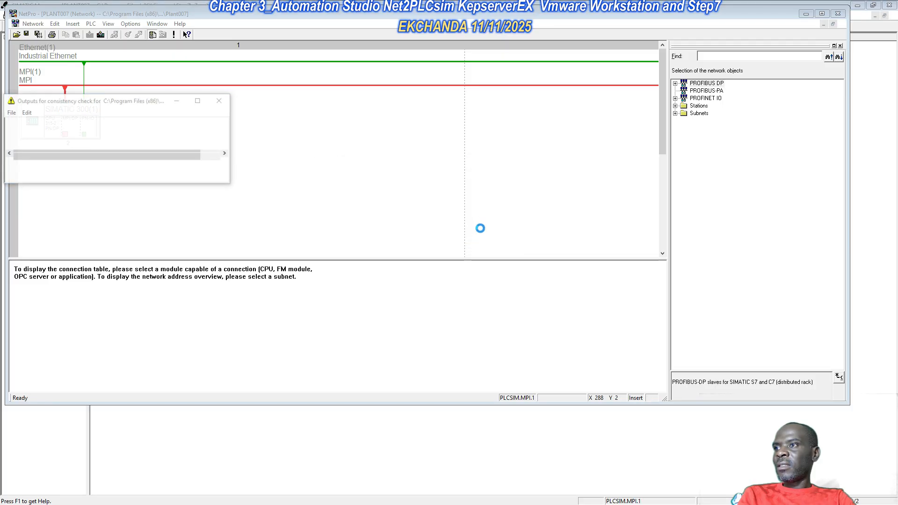
pyautogui.click(220, 95)
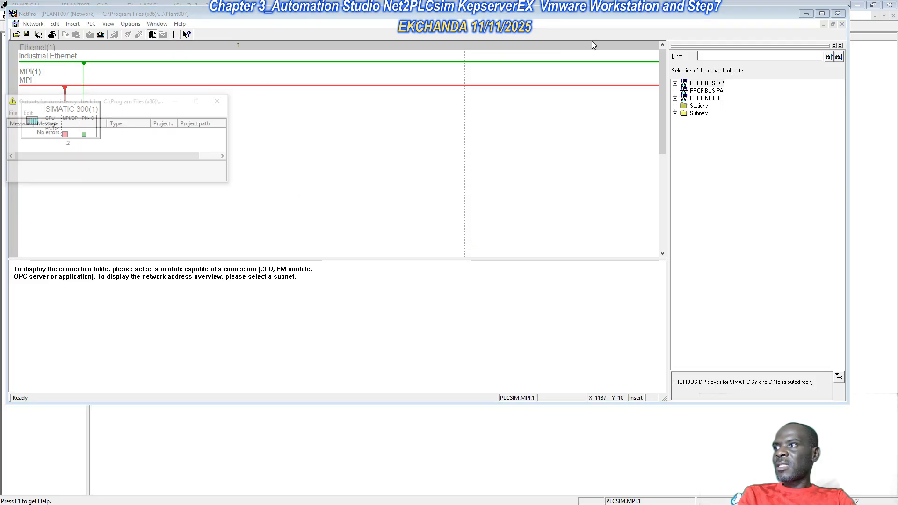
pyautogui.click(837, 13)
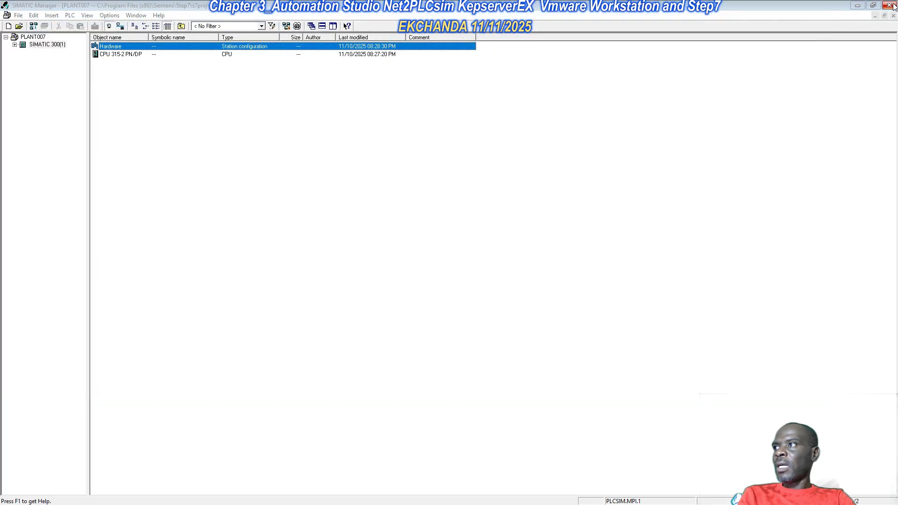
# - Expand the SIMATIC 300 station and its CPU down to S7 Program(1) and show the Blocks folder
pyautogui.doubleClick(22, 44)
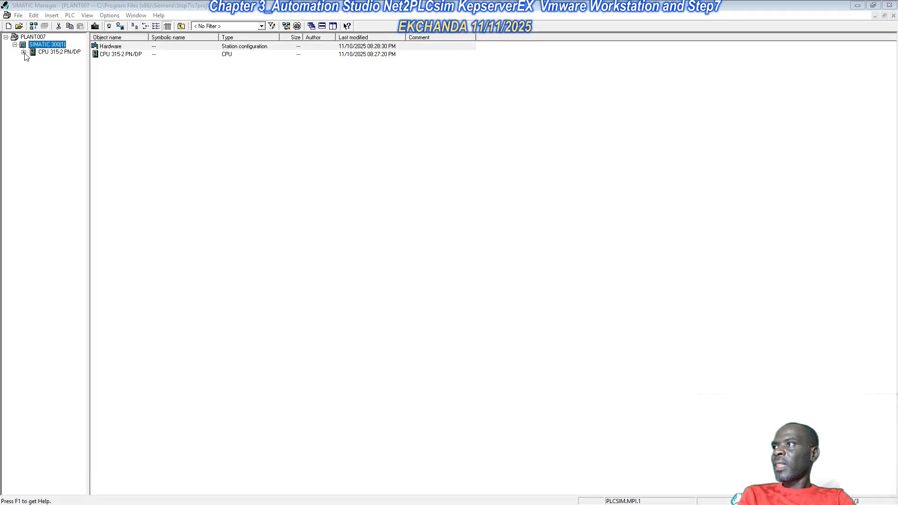
pyautogui.click(23, 51)
pyautogui.click(32, 60)
pyautogui.click(63, 74)
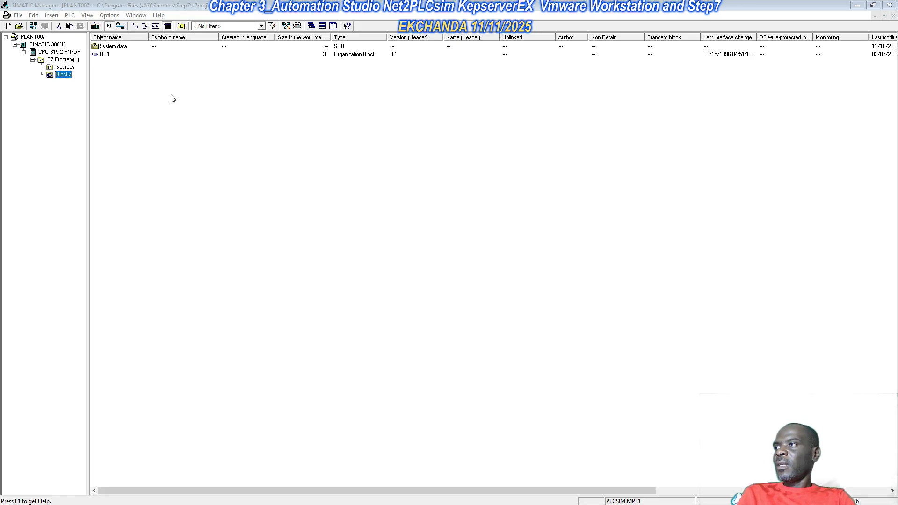
# - Open the properties of organization block OB1 and accept them with LAD as the creation language
pyautogui.click(111, 54)
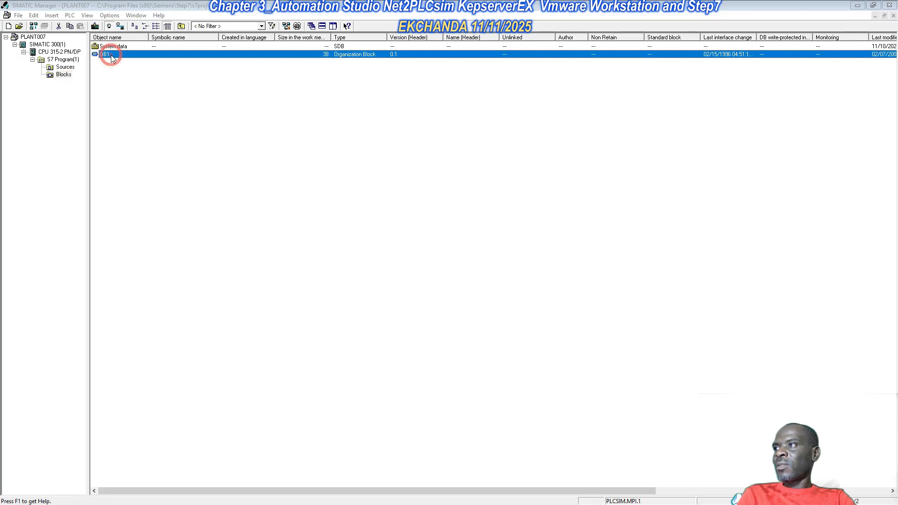
pyautogui.hotkey('alt', 'Return')
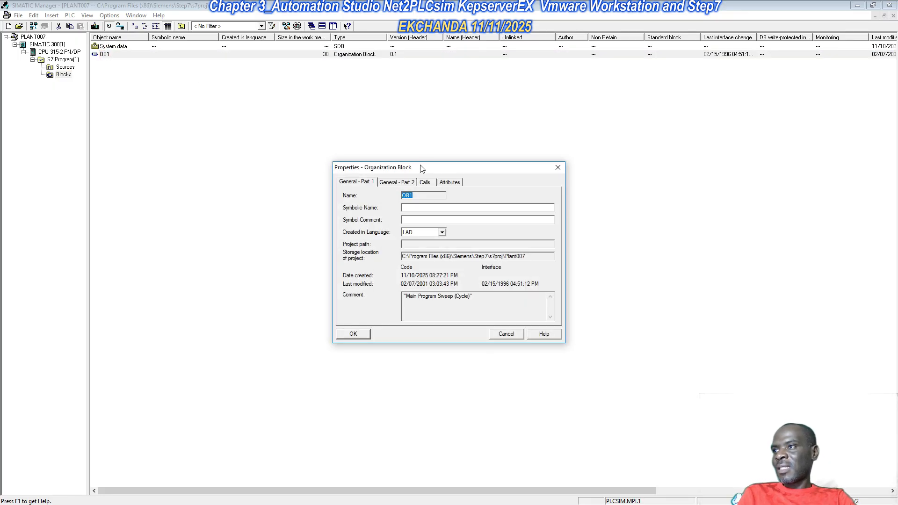
pyautogui.moveTo(475, 167); pyautogui.dragTo(502, 142)
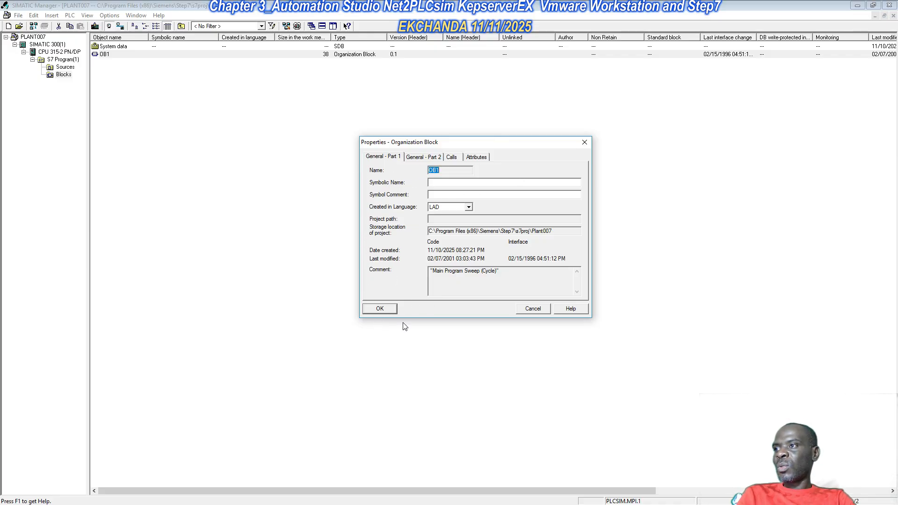
pyautogui.click(380, 309)
pyautogui.click(158, 101)
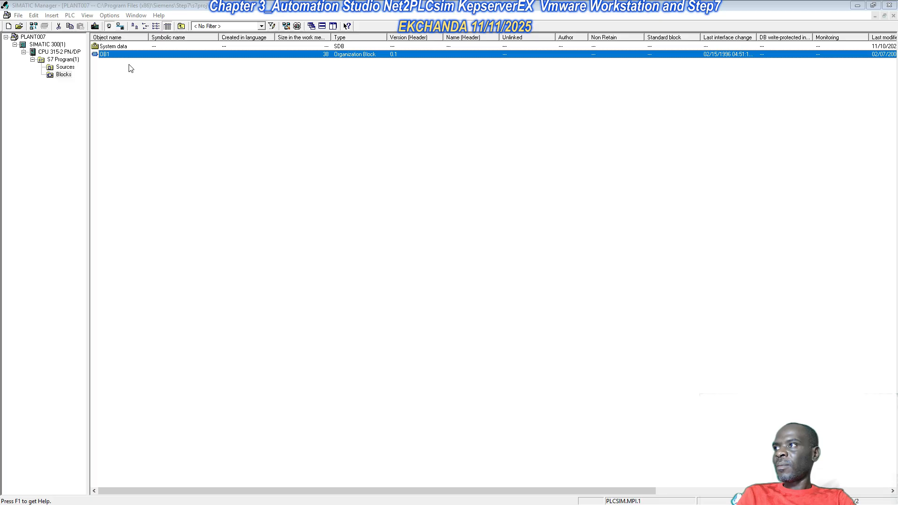
# - Check the list of system data blocks, and open OB1 in the LAD/STL/FBD editor
pyautogui.doubleClick(122, 47)
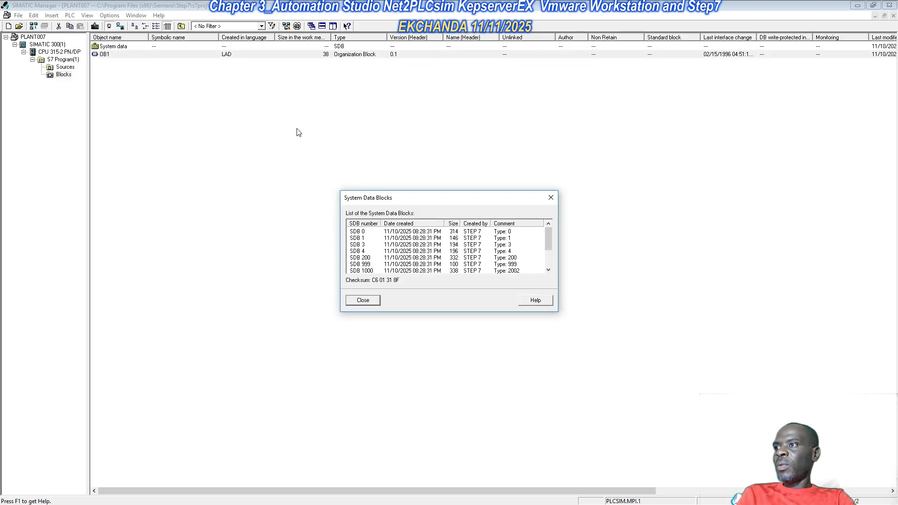
pyautogui.click(551, 197)
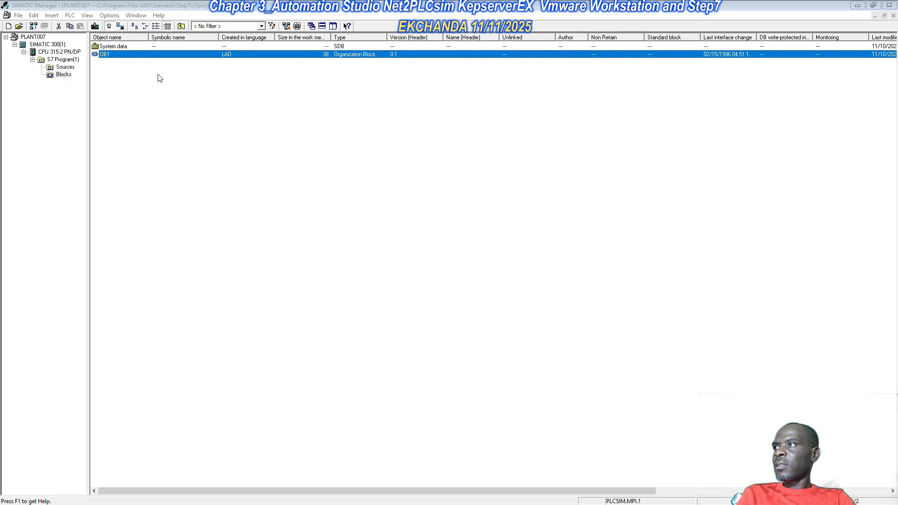
pyautogui.doubleClick(104, 54)
pyautogui.moveTo(218, 116); pyautogui.dragTo(589, 71)
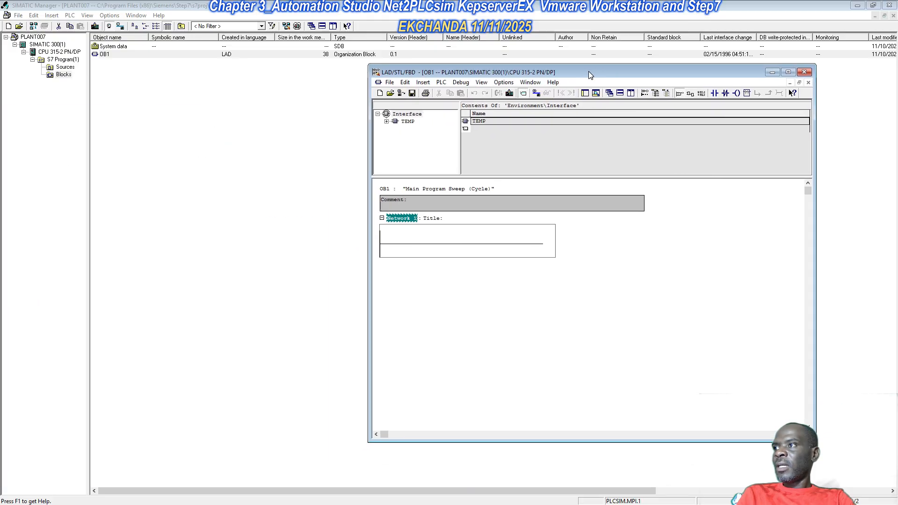
# - Maximize the OB1 editor and insert two normally open contacts in series and an output coil in Network 1
pyautogui.doubleClick(582, 70)
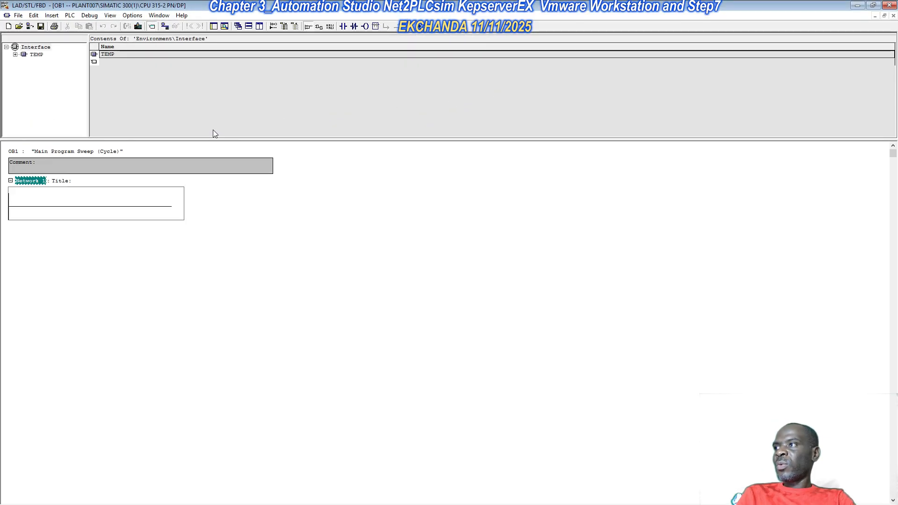
pyautogui.click(90, 207)
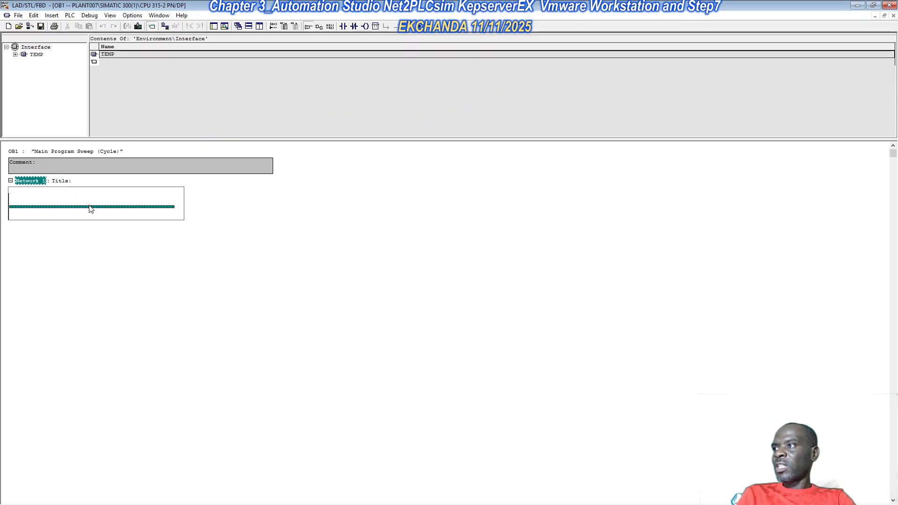
pyautogui.click(343, 26)
pyautogui.click(343, 26)
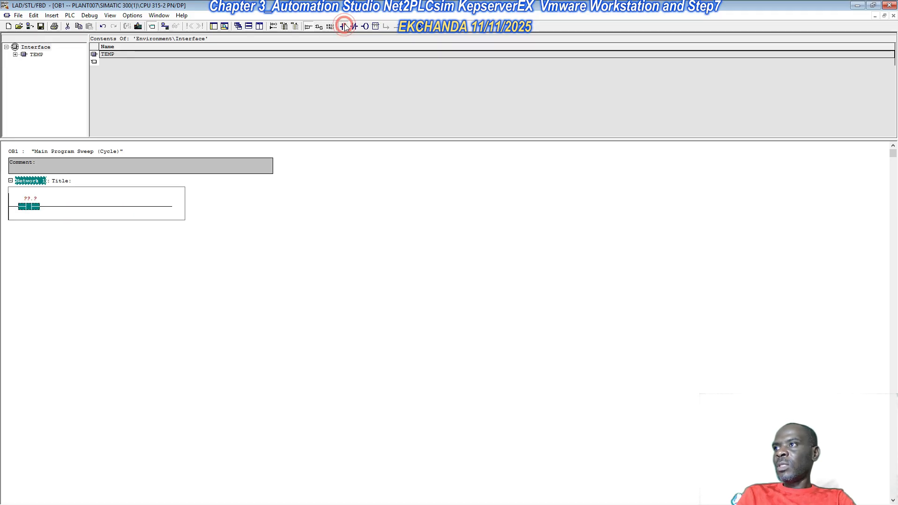
pyautogui.click(364, 26)
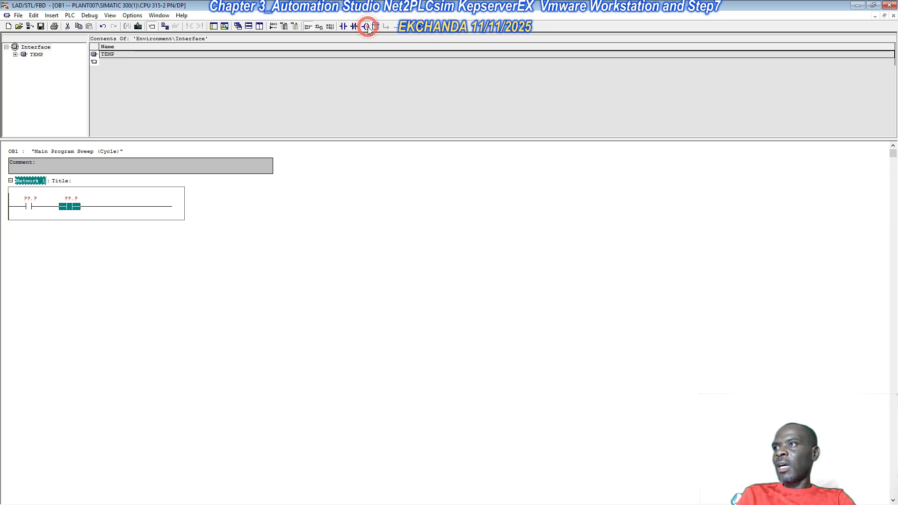
# - Add a parallel branch with a normally open contact around the first contact of Network 1
pyautogui.click(18, 205)
pyautogui.click(13, 206)
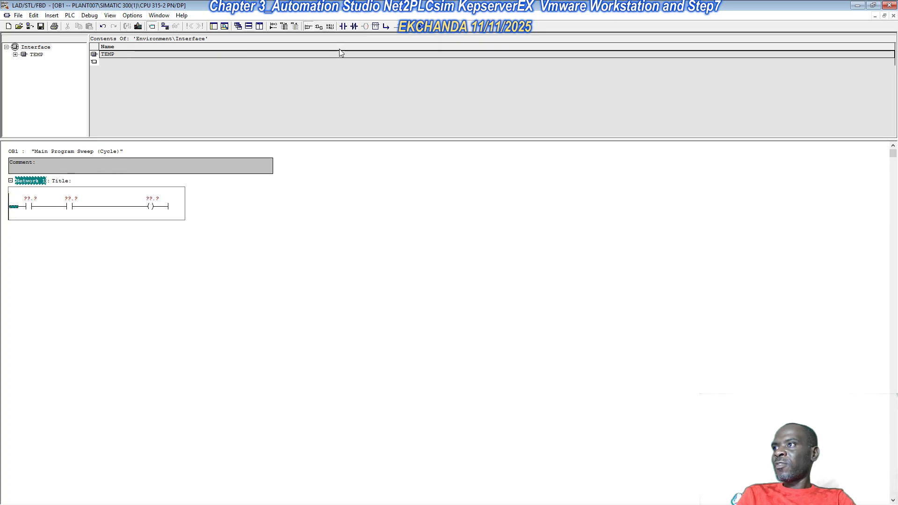
pyautogui.click(384, 27)
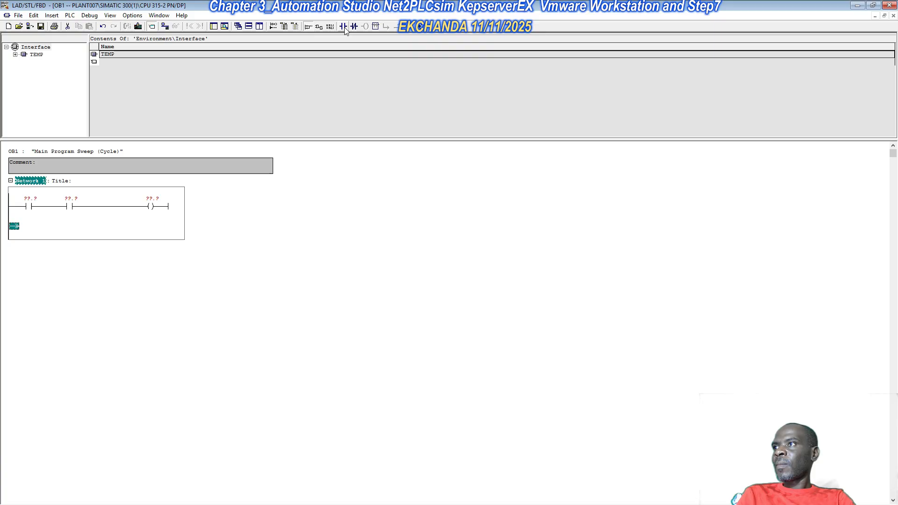
pyautogui.click(343, 26)
pyautogui.click(386, 27)
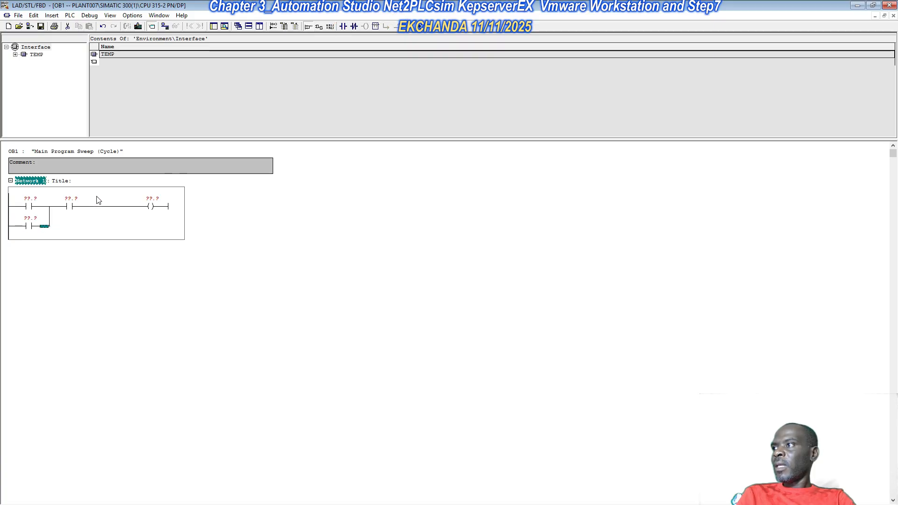
# - Assign address M10.0 to the first contact and M20.0 to the parallel branch contact
pyautogui.click(29, 201)
pyautogui.write('M')
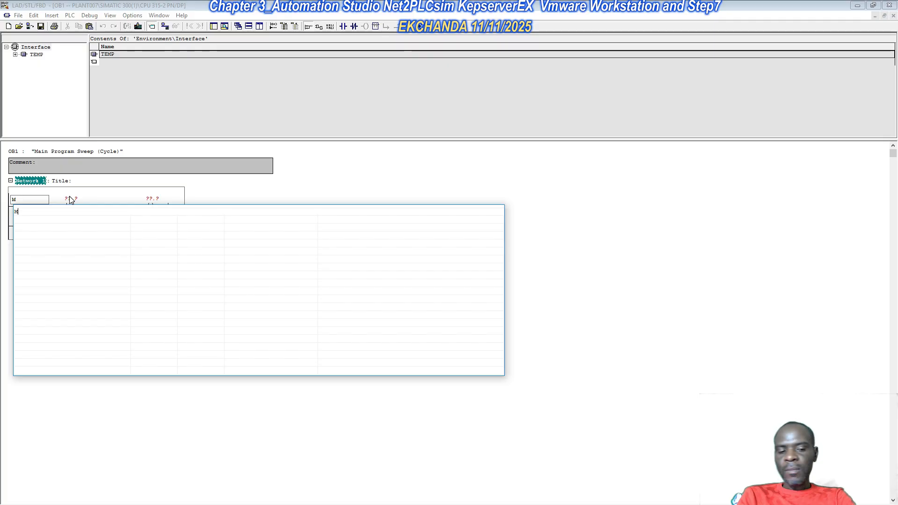
pyautogui.write('10.0')
pyautogui.press('Return')
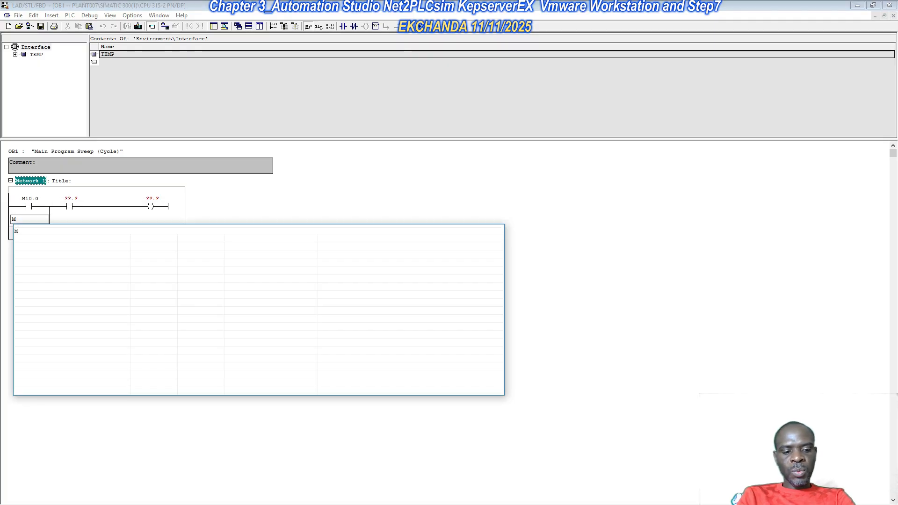
pyautogui.write('M20.0')
pyautogui.press('Return')
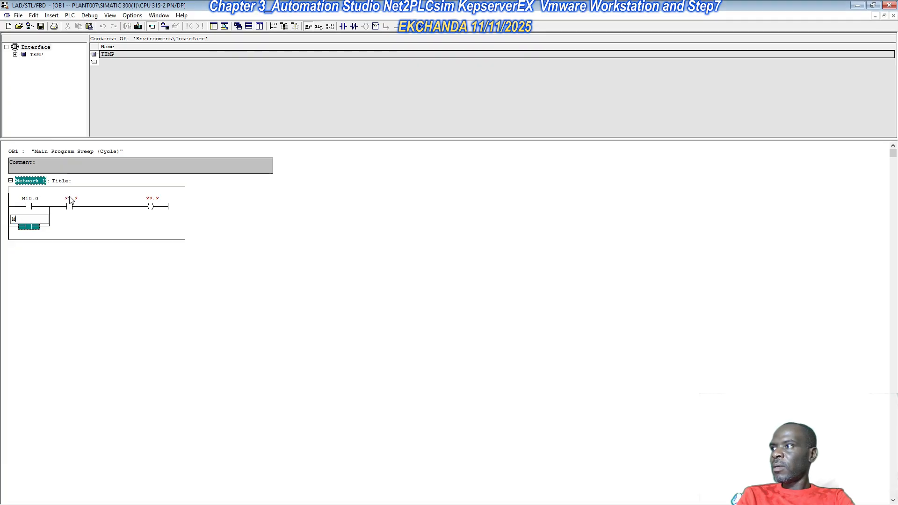
# - Assign address M10.1 to the second series contact and M20.0 to the output coil
pyautogui.click(70, 198)
pyautogui.write('M')
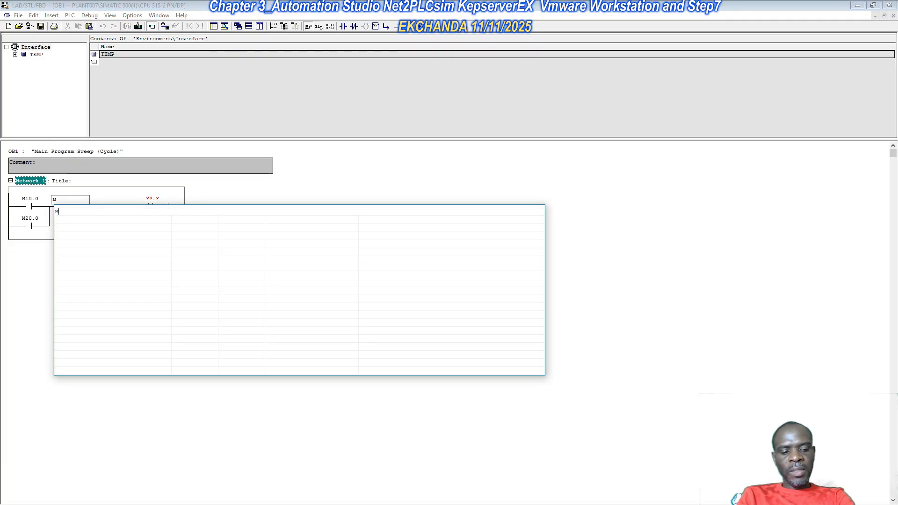
pyautogui.write('10.1')
pyautogui.press('Return')
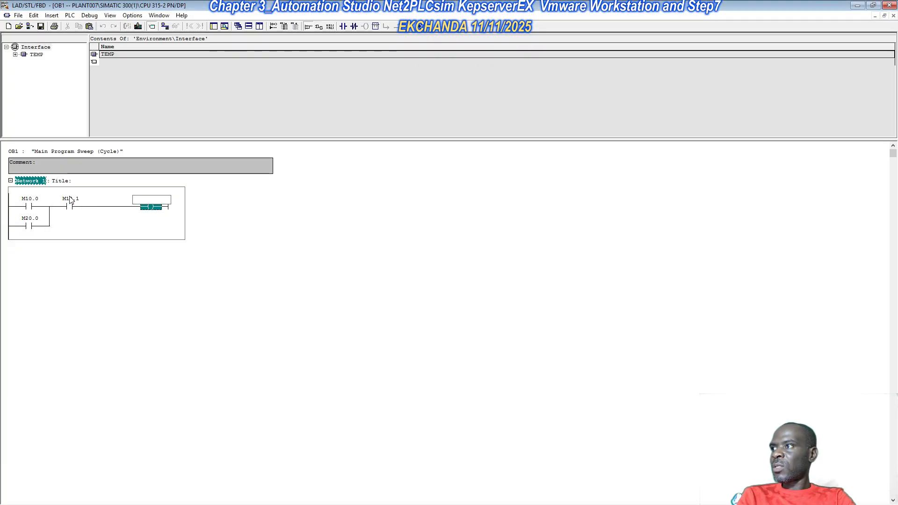
pyautogui.write('M')
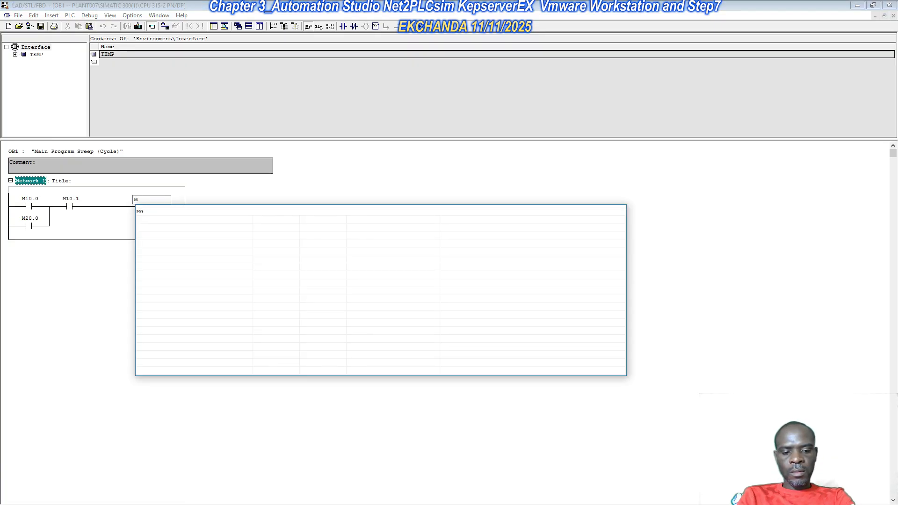
pyautogui.write('20.0')
pyautogui.press('Return')
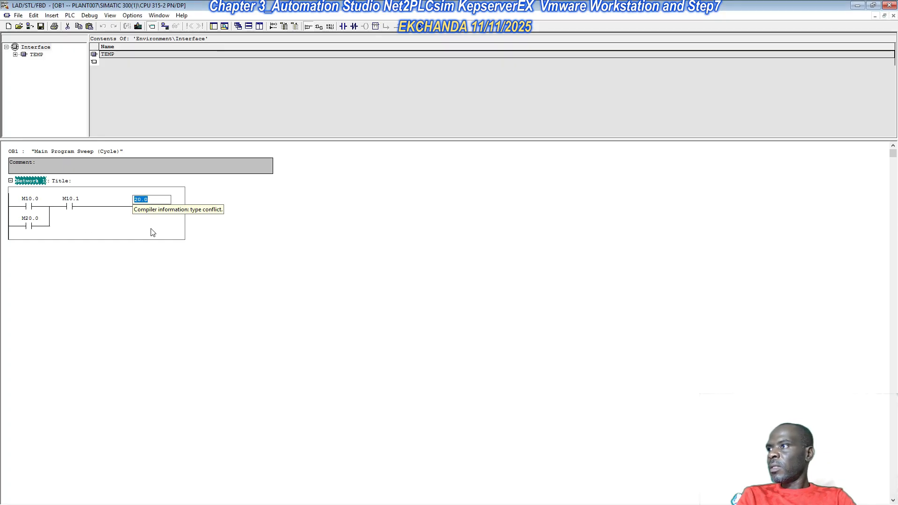
pyautogui.click(137, 199)
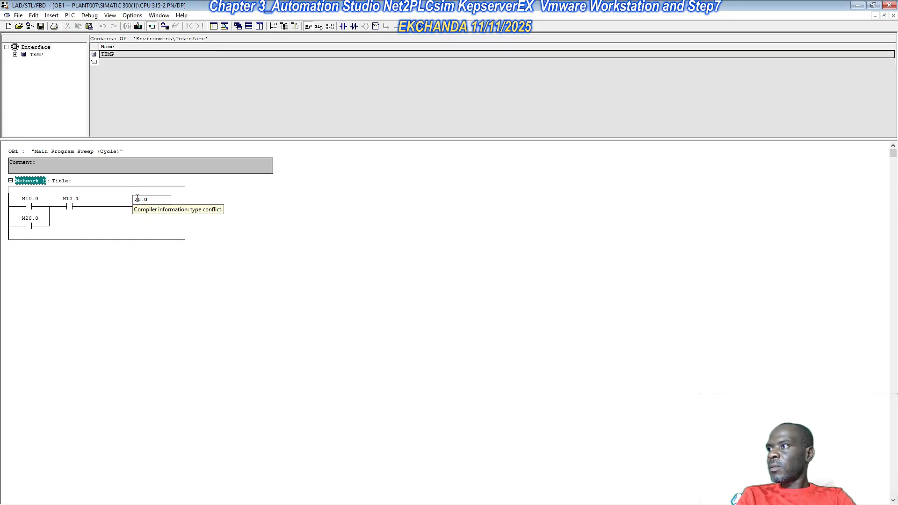
pyautogui.write('M')
pyautogui.doubleClick(137, 200)
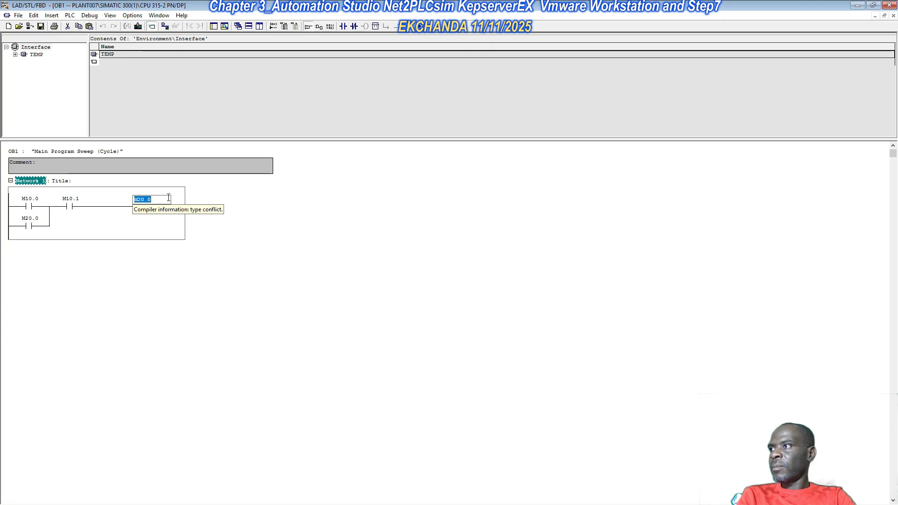
pyautogui.click(297, 203)
# - Edit Network 1's symbols, naming M10.0 START, M10.1 STOP and M20.0 RUN, and apply them
pyautogui.rightClick(22, 181)
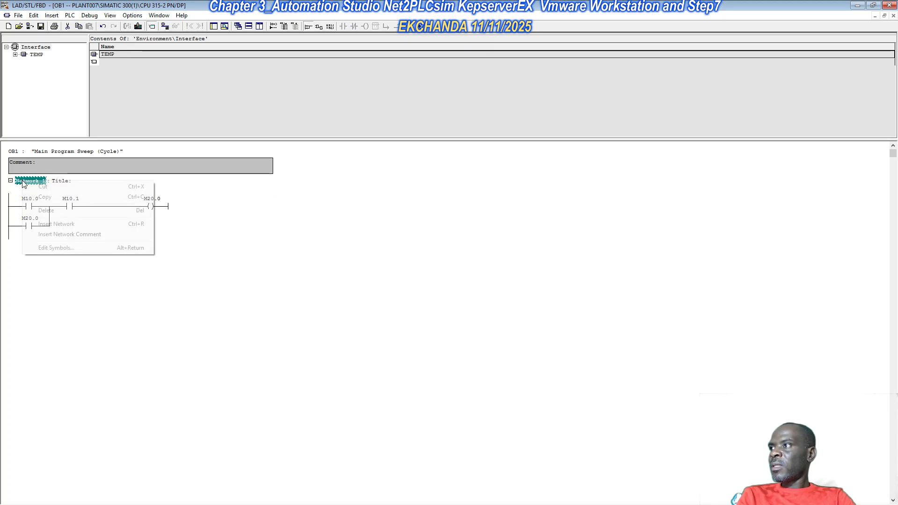
pyautogui.click(65, 248)
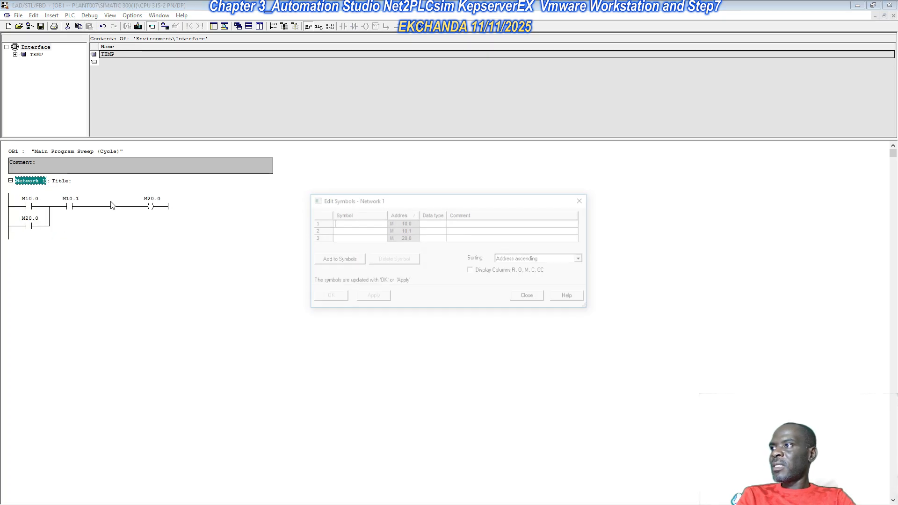
pyautogui.click(356, 225)
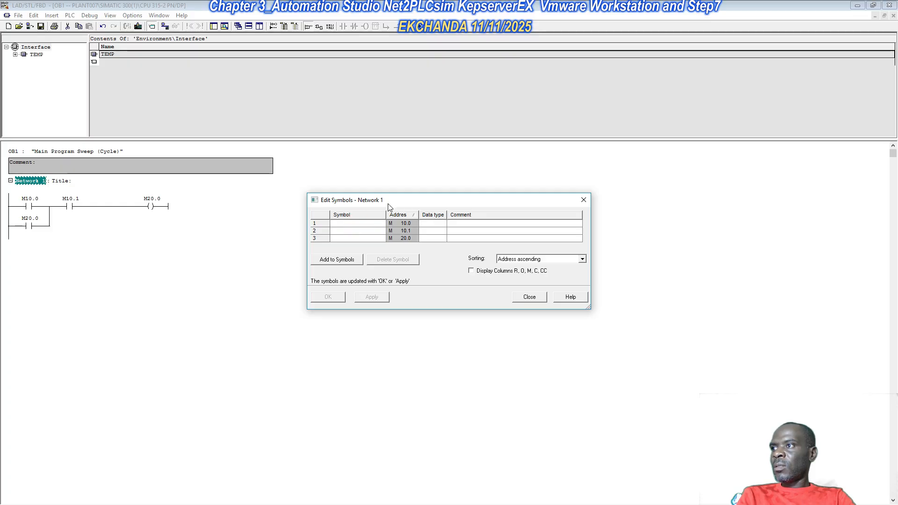
pyautogui.moveTo(411, 199); pyautogui.dragTo(497, 201)
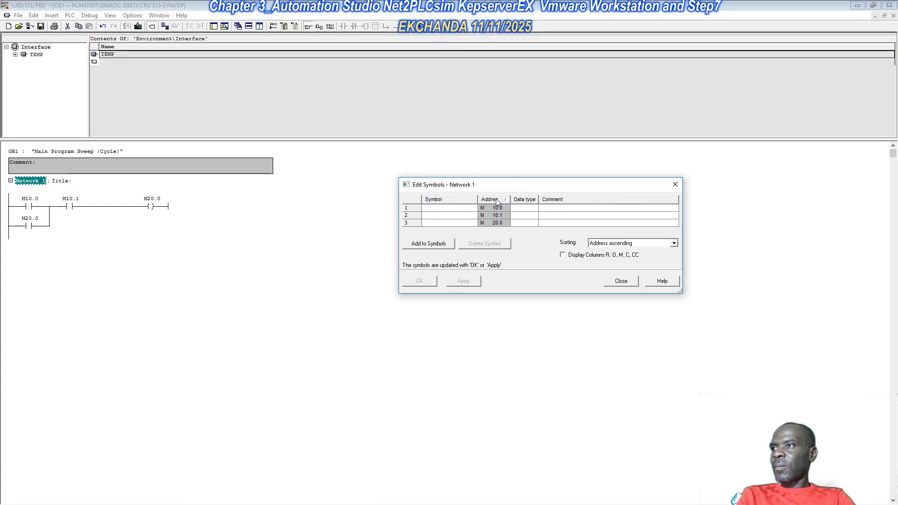
pyautogui.click(462, 208)
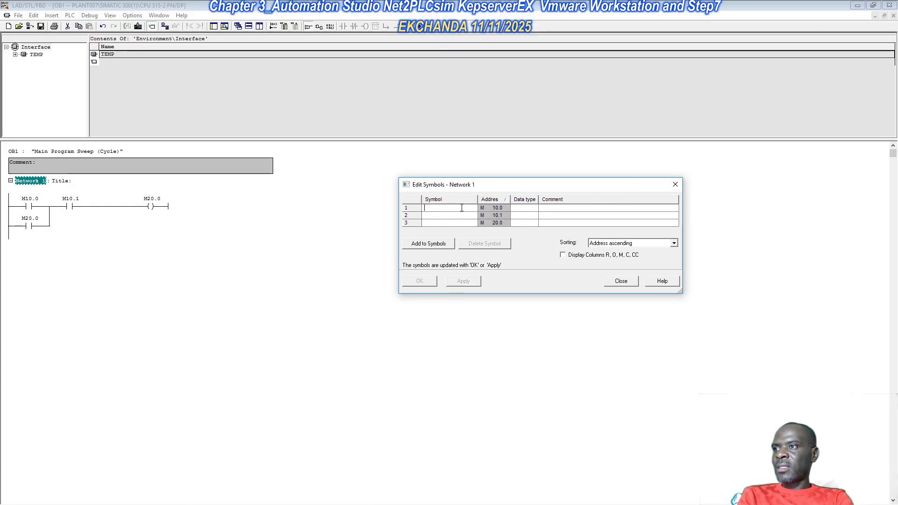
pyautogui.write('START')
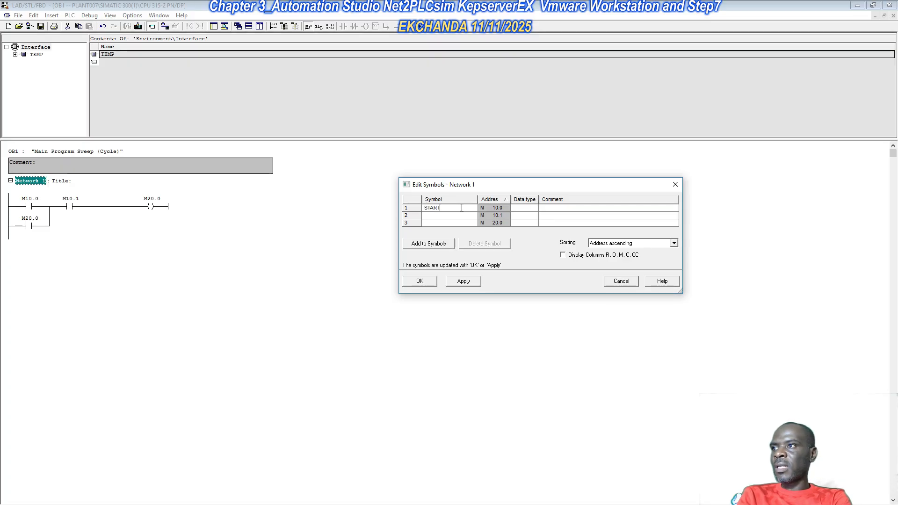
pyautogui.press('Return')
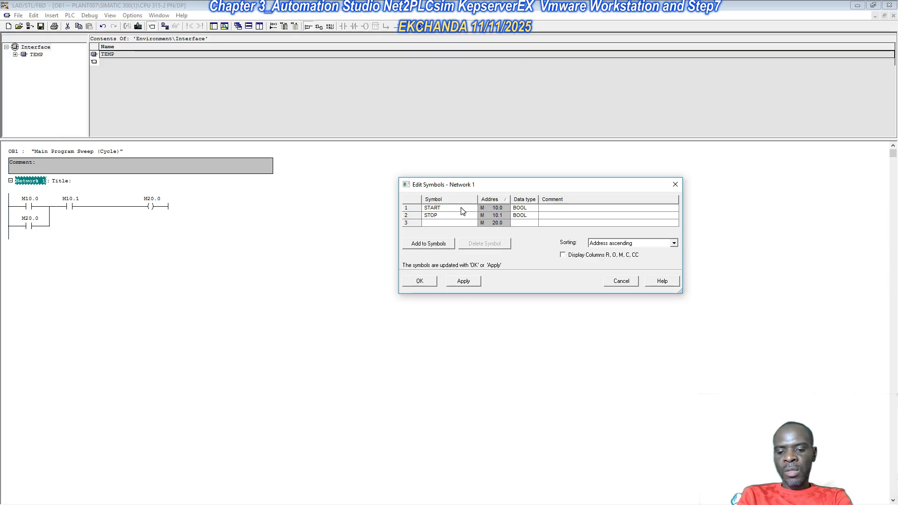
pyautogui.write('RUN')
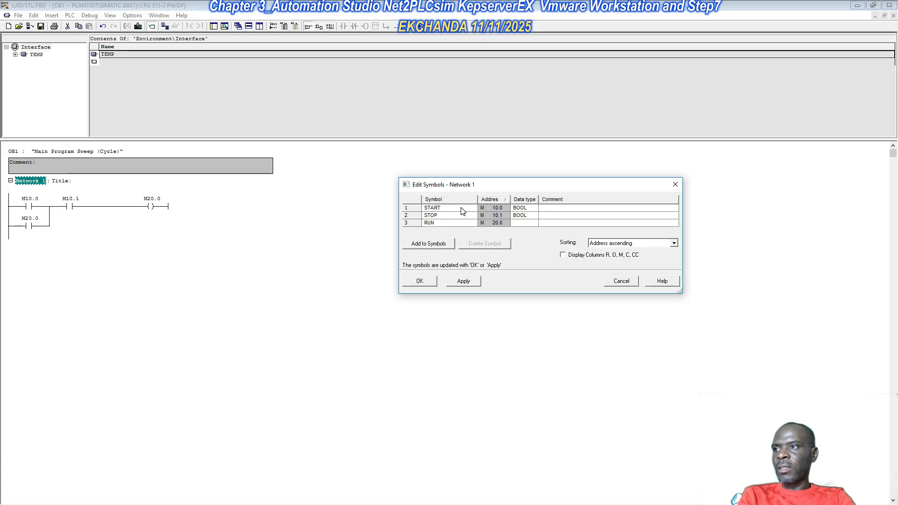
pyautogui.press('Return')
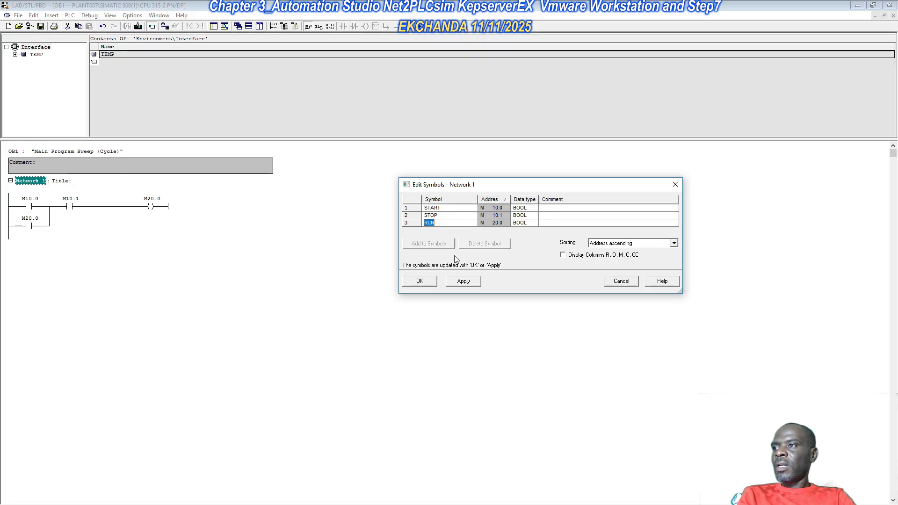
pyautogui.click(470, 282)
pyautogui.click(621, 281)
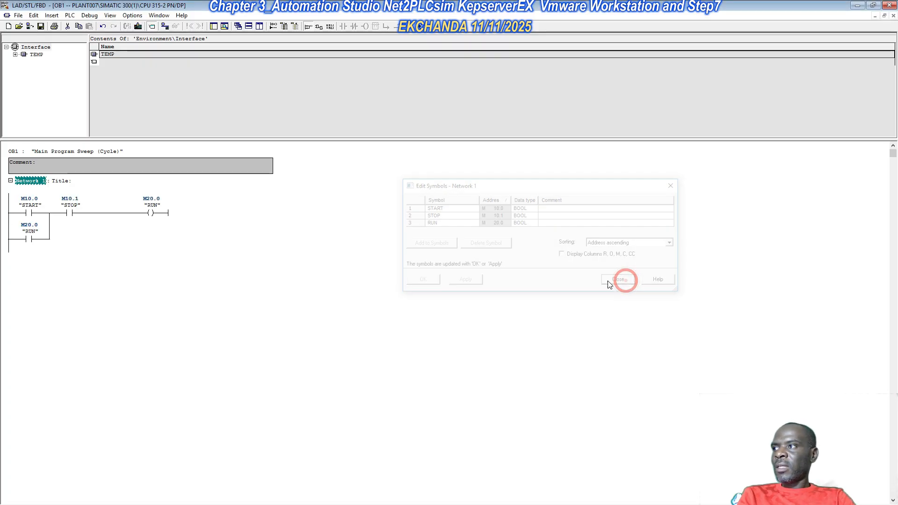
# - Close the LAD/STL/FBD editor and save the changes to block OB1
pyautogui.scroll(3, 152, 232)
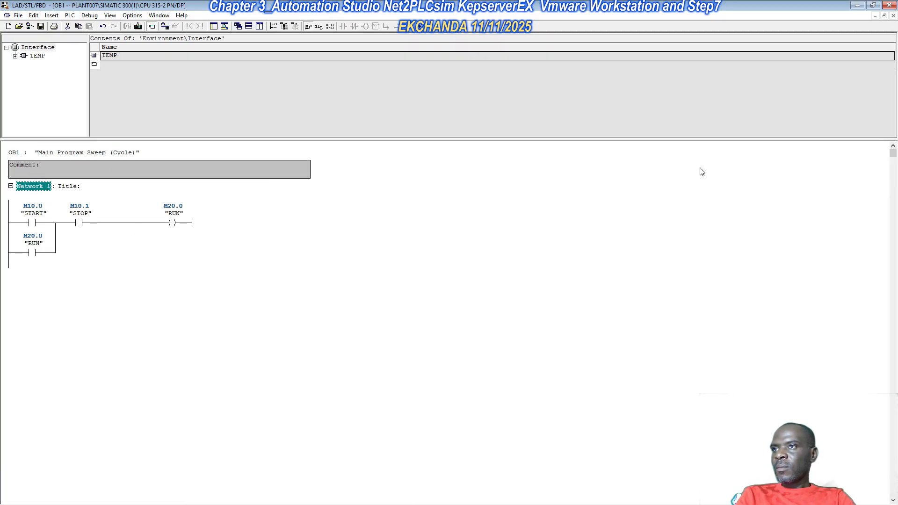
pyautogui.click(889, 6)
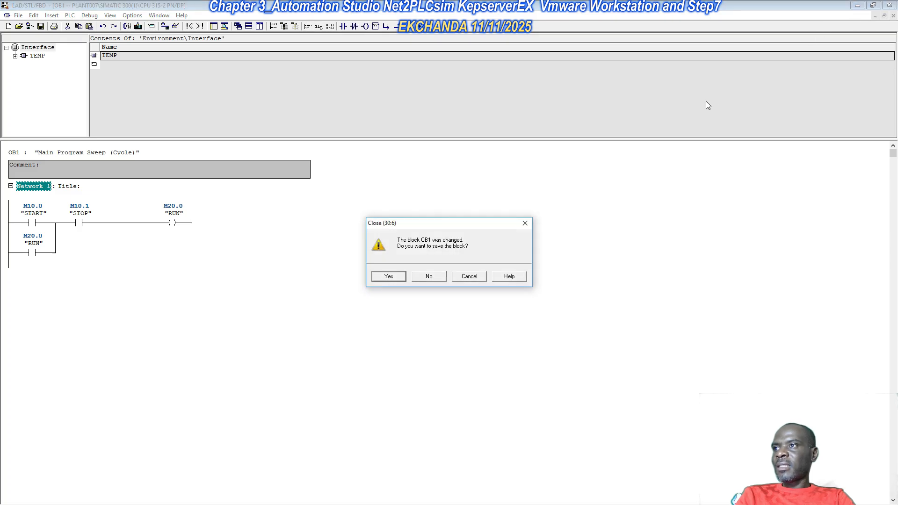
pyautogui.click(390, 276)
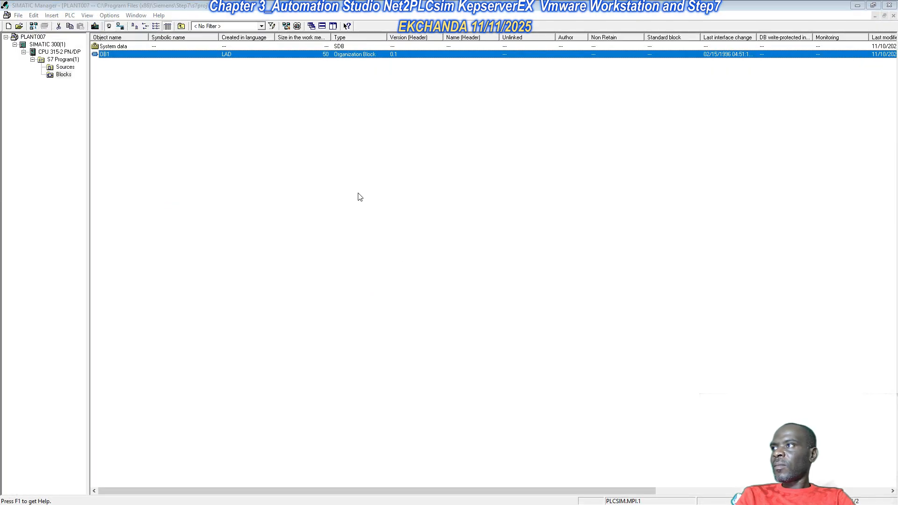
# - Start S7-PLCSIM on the PLCSIM(TCP/IP) interface with its window always on top, and download the SIMATIC 300(1) station to it
pyautogui.click(299, 26)
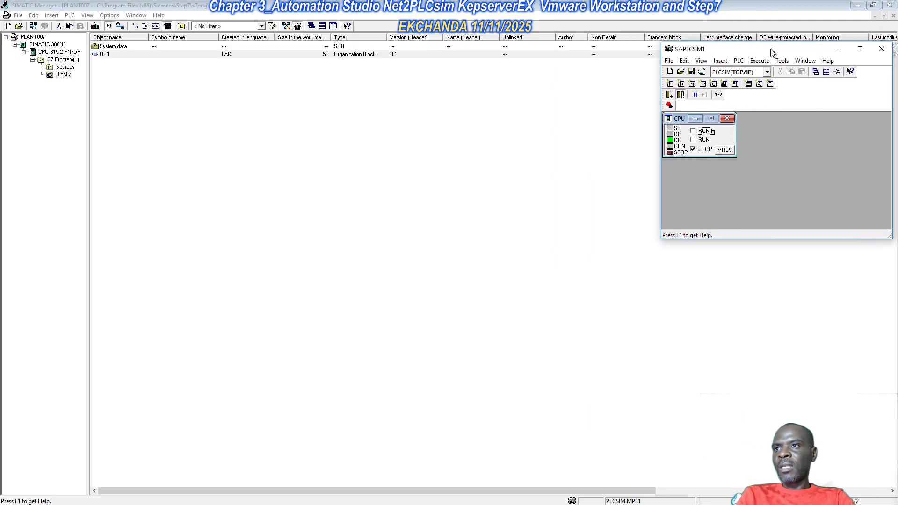
pyautogui.click(817, 87)
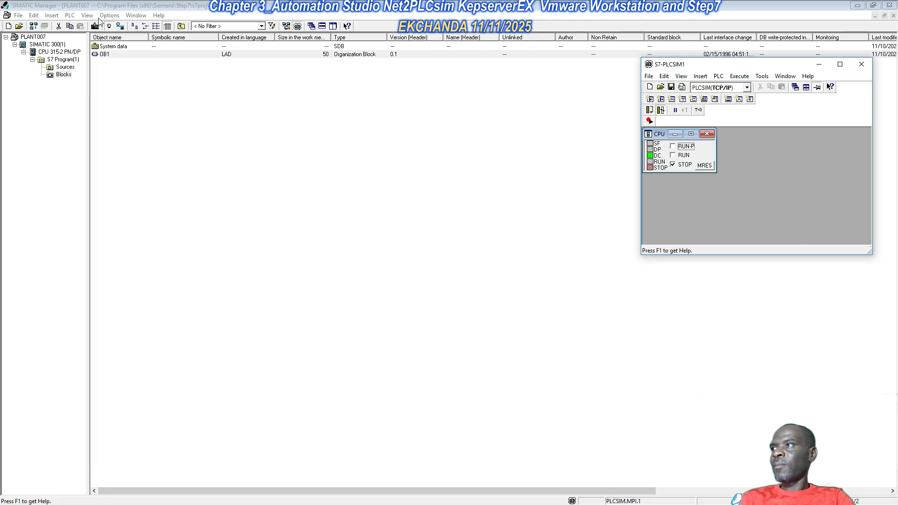
pyautogui.click(63, 44)
pyautogui.click(95, 26)
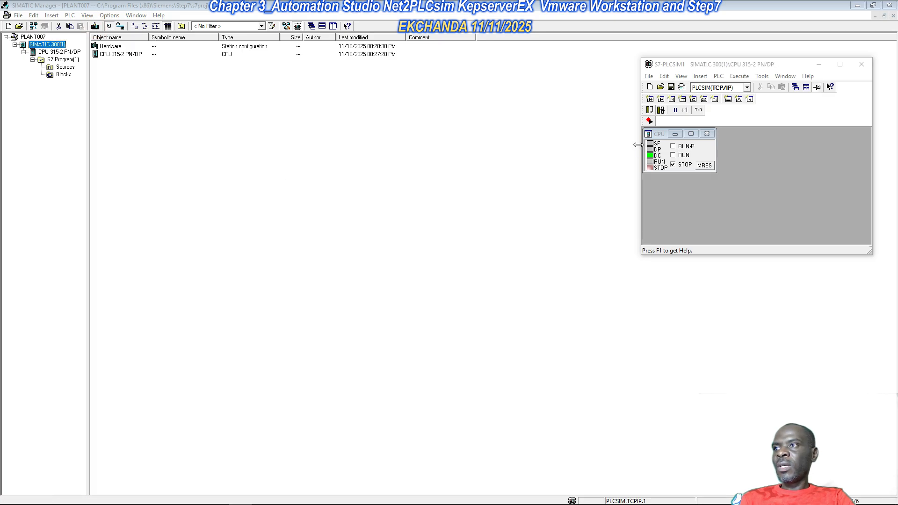
# - Reopen OB1 from the Blocks folder and turn on online monitoring of its ladder program
pyautogui.click(63, 75)
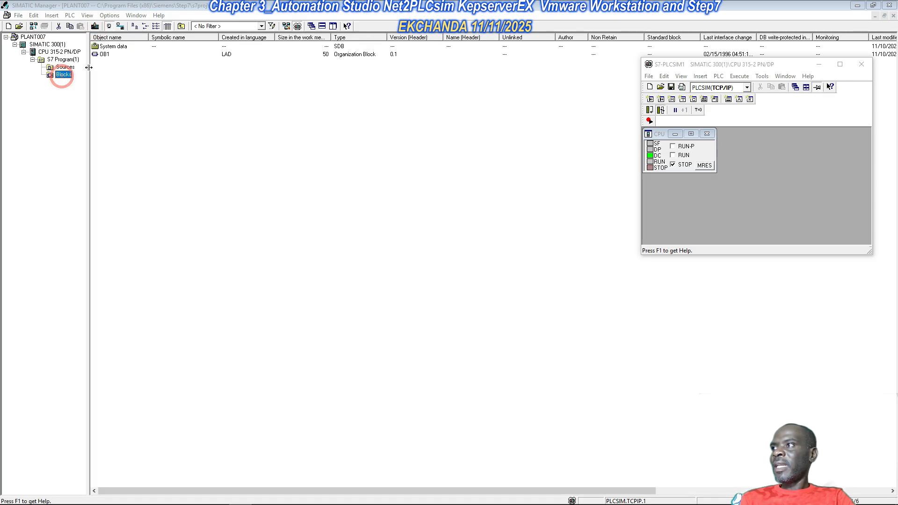
pyautogui.doubleClick(108, 55)
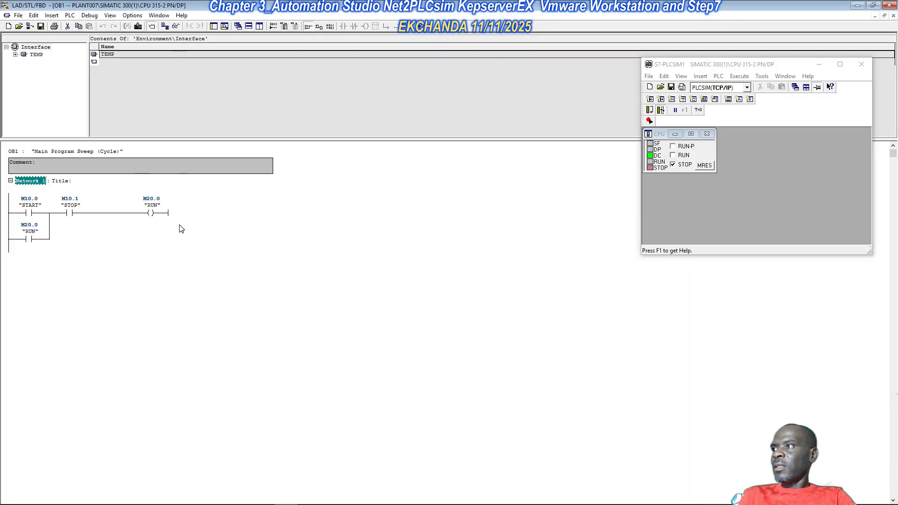
pyautogui.click(177, 25)
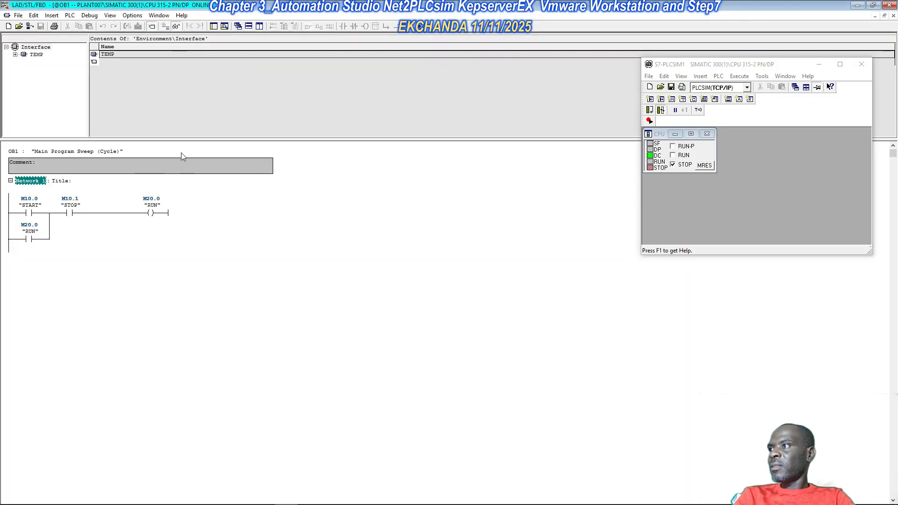
# - Switch the simulated CPU to RUN-P, then modify the STOP contact M10.1 and the START contact M10.0 to 1
pyautogui.click(673, 146)
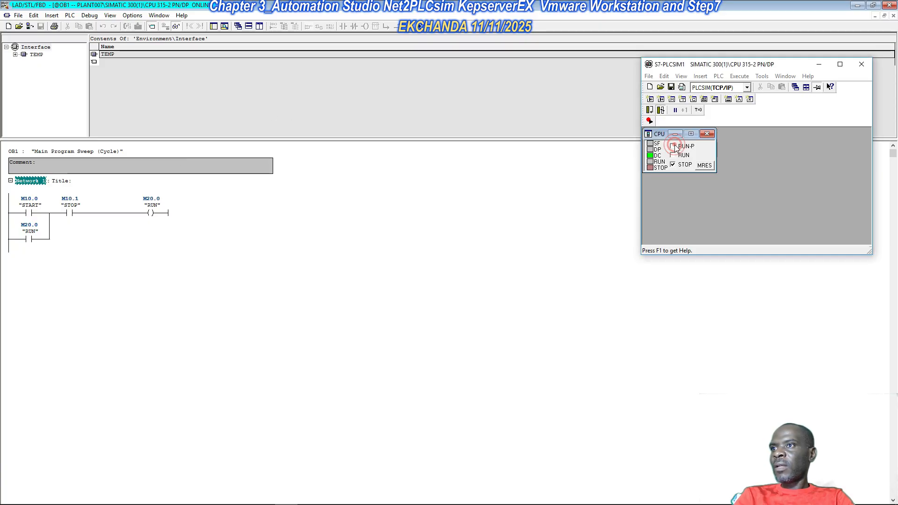
pyautogui.rightClick(70, 215)
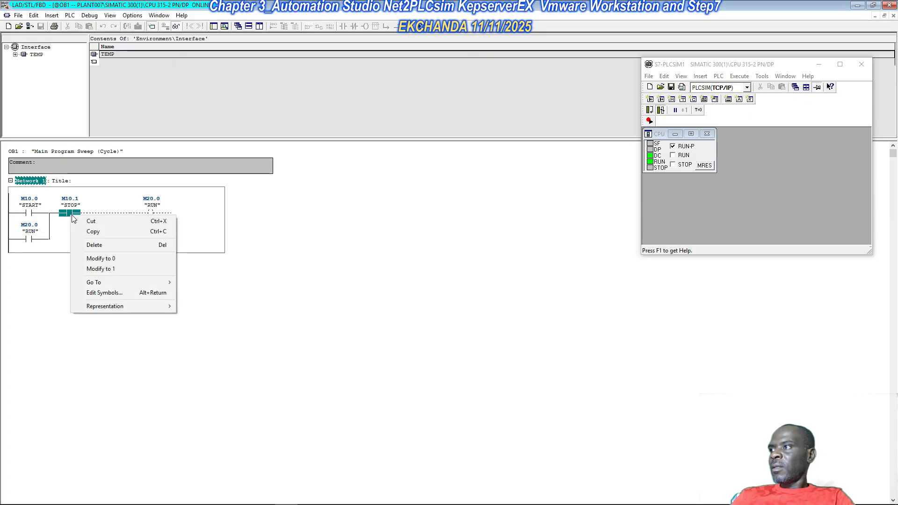
pyautogui.click(110, 268)
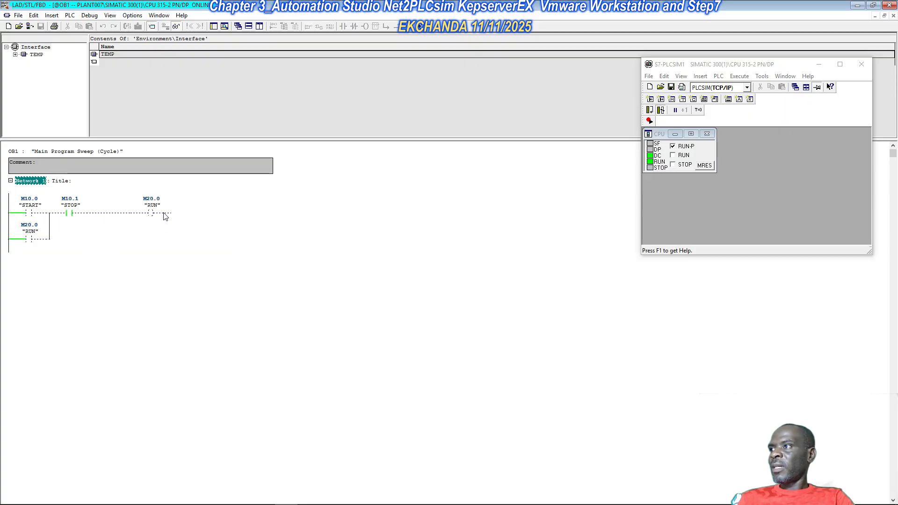
pyautogui.rightClick(28, 218)
pyautogui.click(72, 265)
# - Modify START (M10.0) and STOP (M10.1) to 0, then minimize the block editor and SIMATIC Manager
pyautogui.rightClick(28, 214)
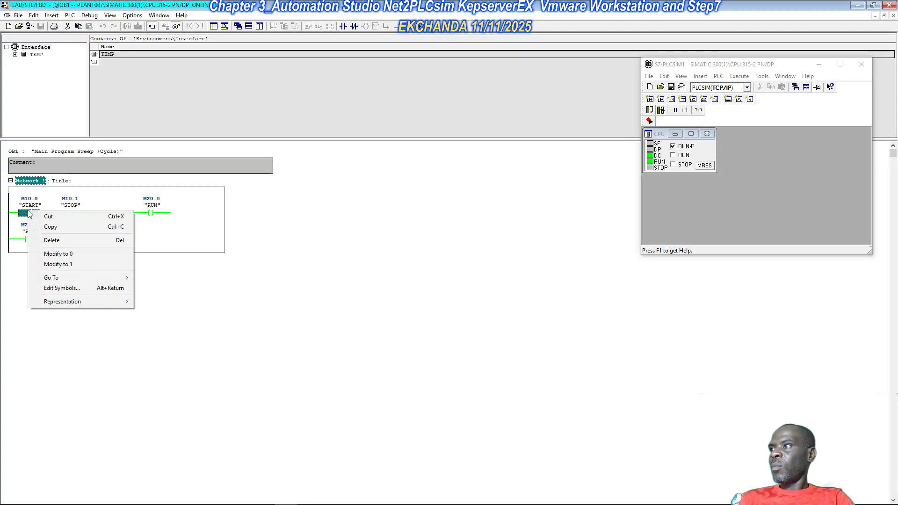
pyautogui.click(70, 253)
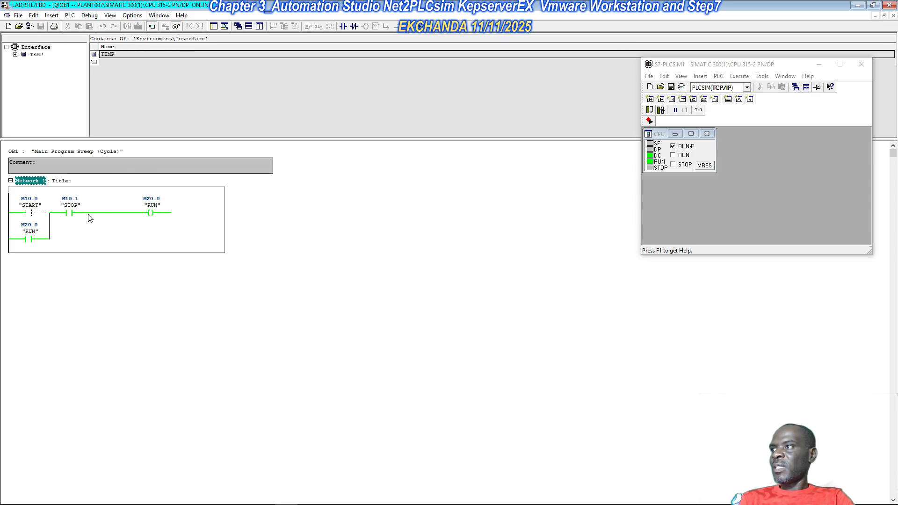
pyautogui.rightClick(67, 212)
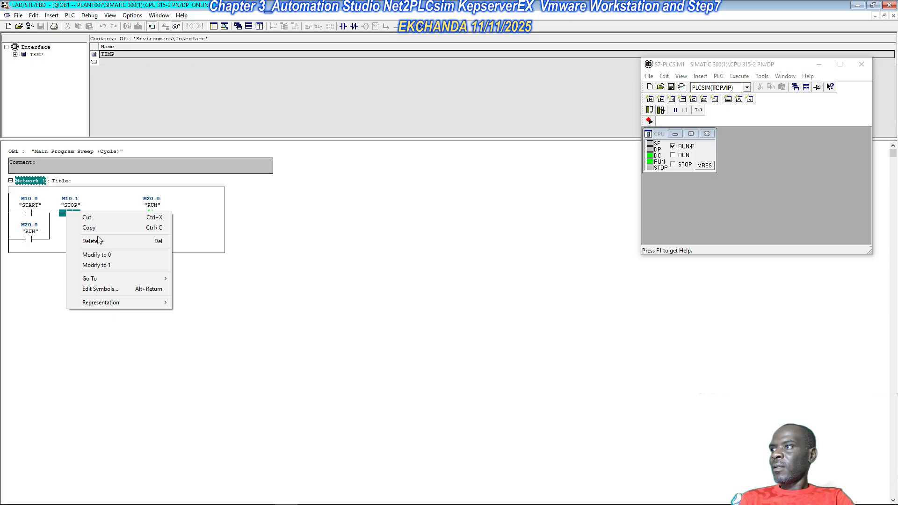
pyautogui.click(116, 264)
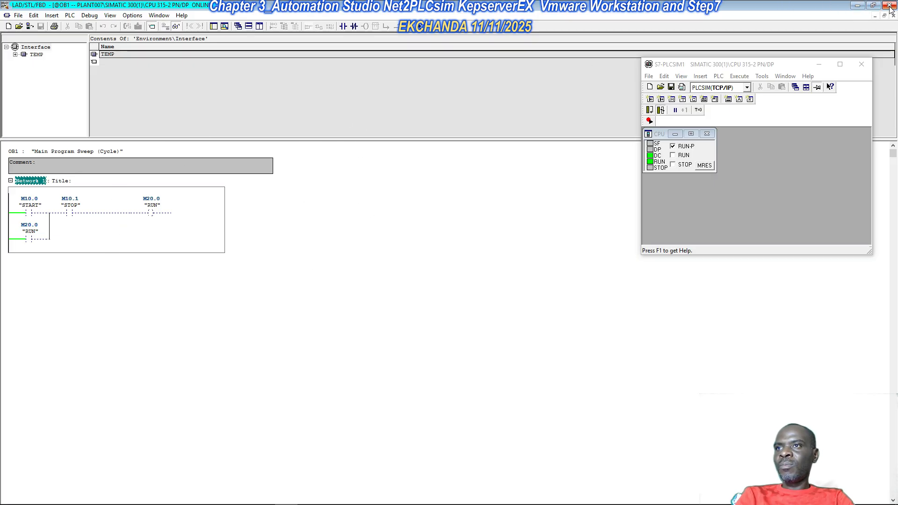
pyautogui.click(858, 7)
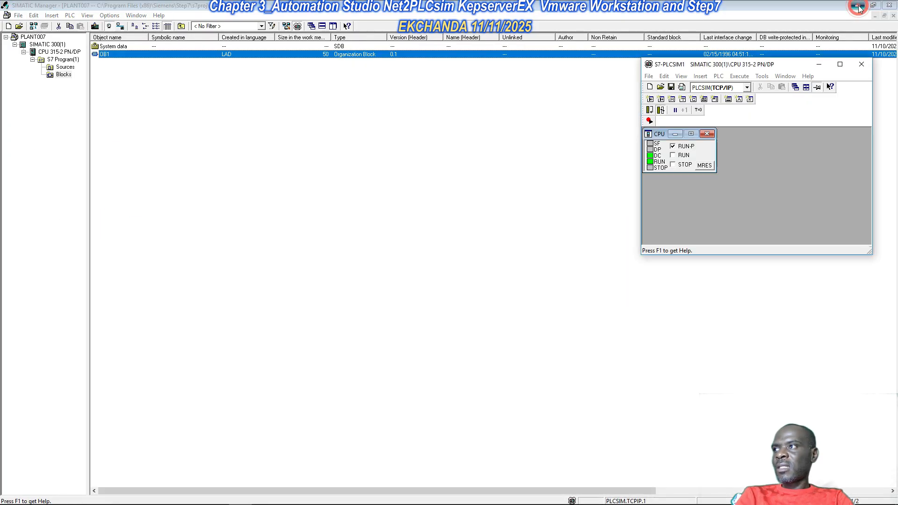
pyautogui.click(857, 6)
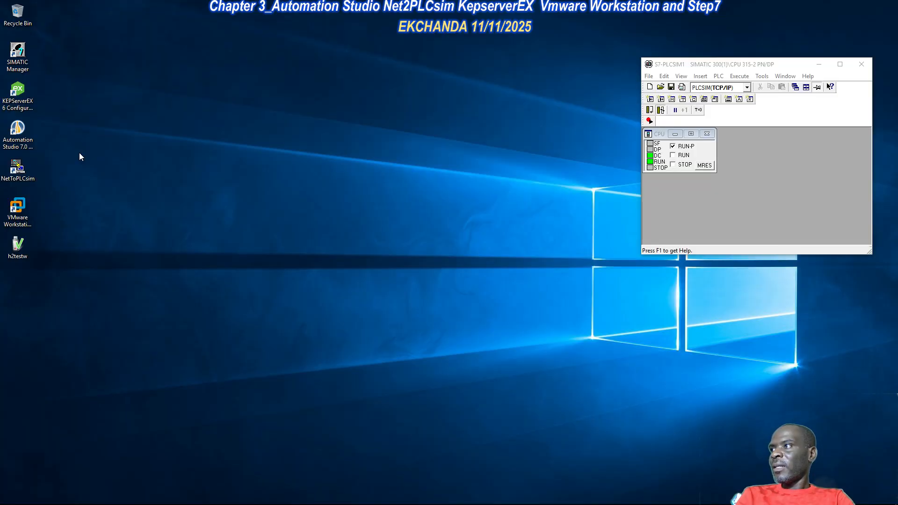
pyautogui.doubleClick(21, 165)
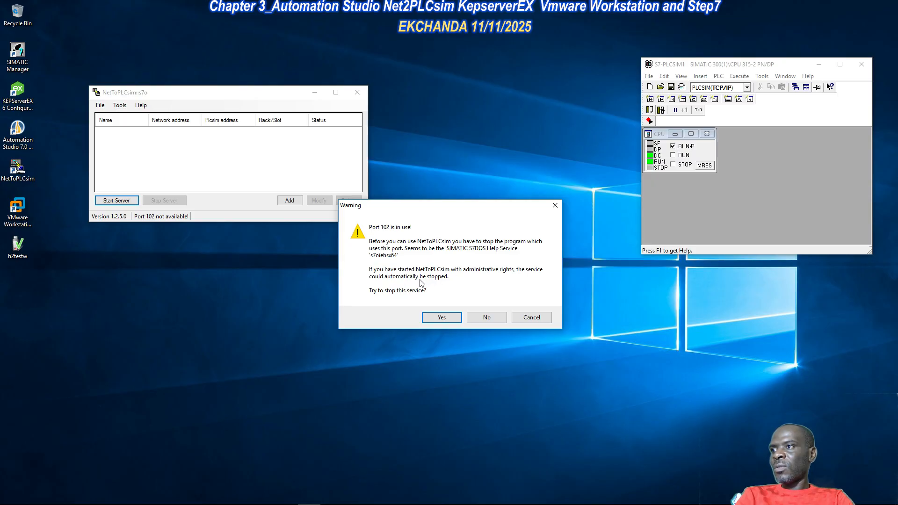
pyautogui.click(487, 317)
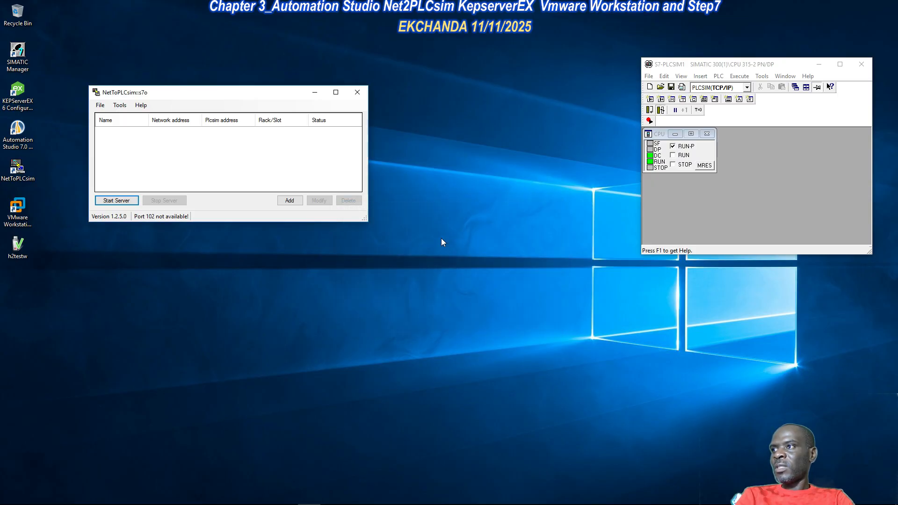
pyautogui.click(359, 94)
# - Run NetToPLCsim as administrator, let it stop the SIMATIC S7DOS Help Service to free port 102, and move its window clear of S7-PLCSIM
pyautogui.rightClick(22, 172)
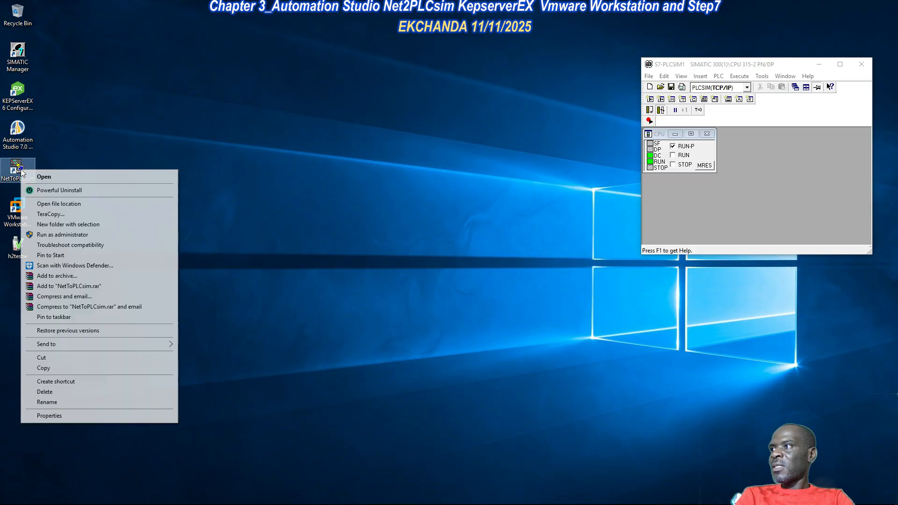
pyautogui.click(97, 235)
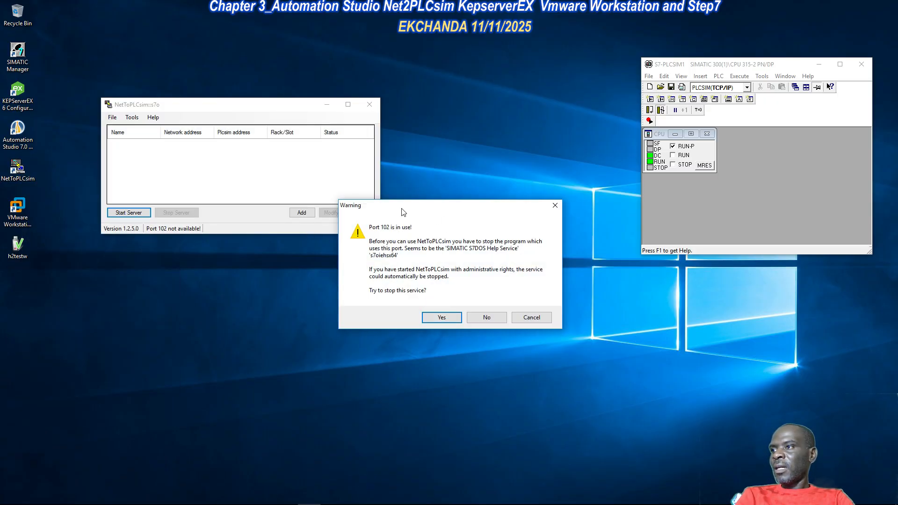
pyautogui.click(446, 317)
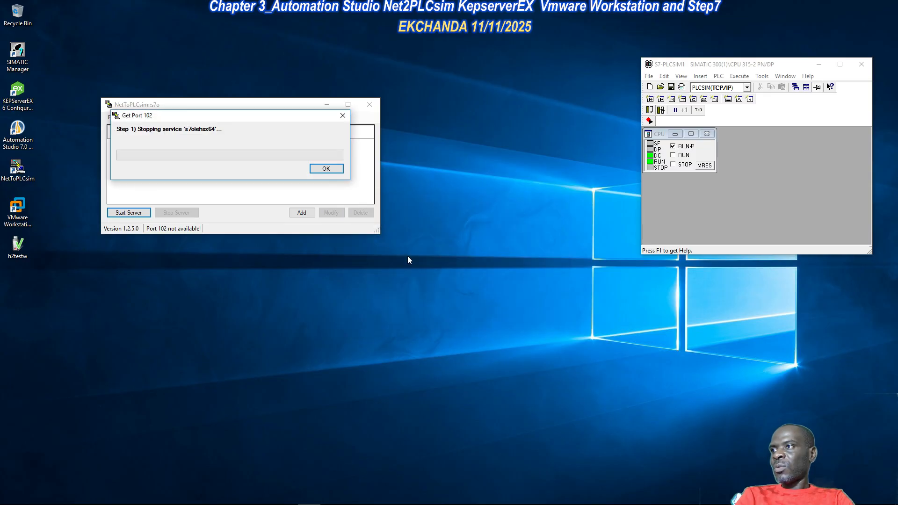
pyautogui.click(415, 273)
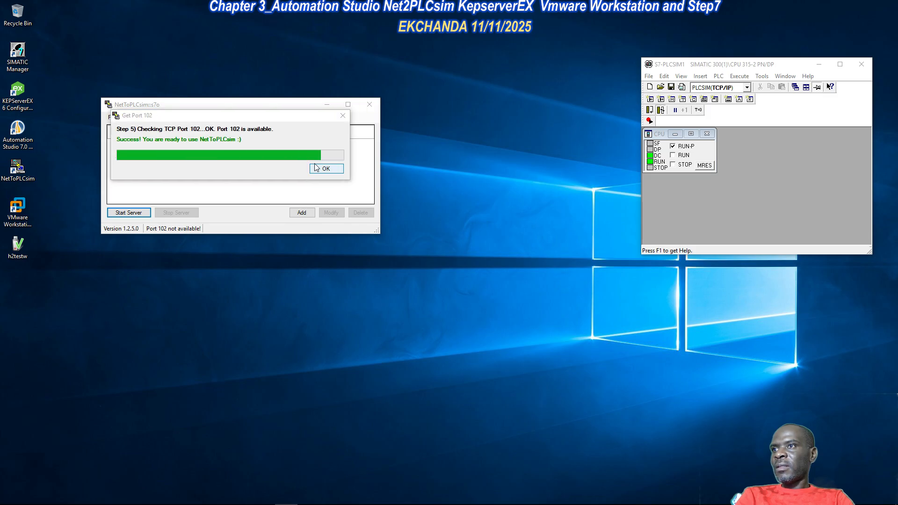
pyautogui.click(318, 169)
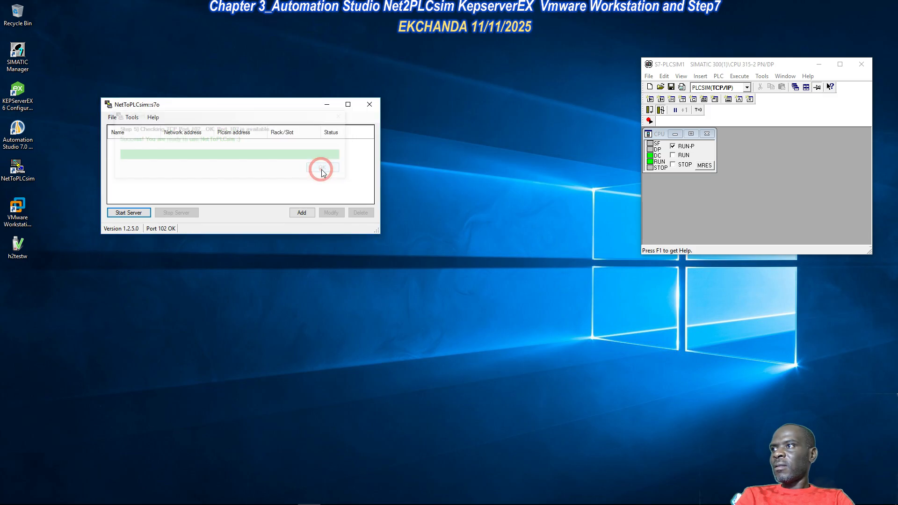
pyautogui.moveTo(287, 106); pyautogui.dragTo(486, 36)
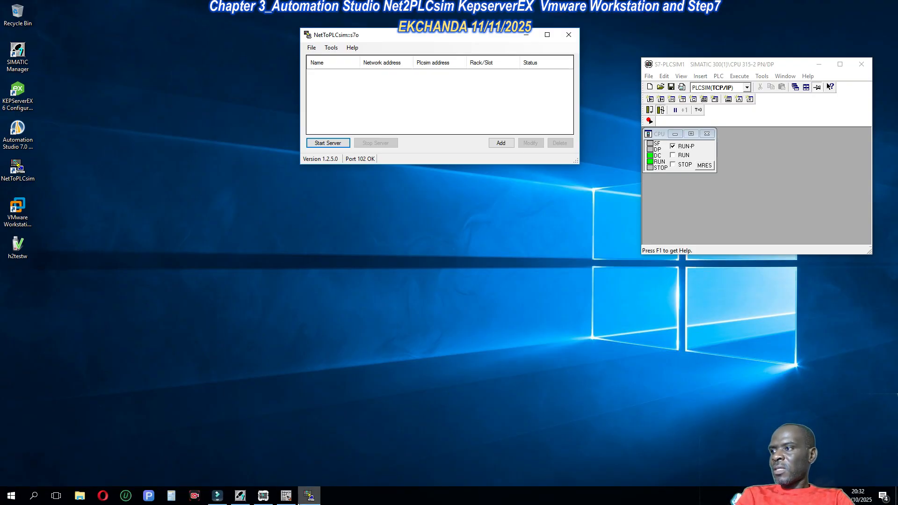
# - Return to OB1 and try to monitor its ladder program online, then close the block editor
pyautogui.click(286, 496)
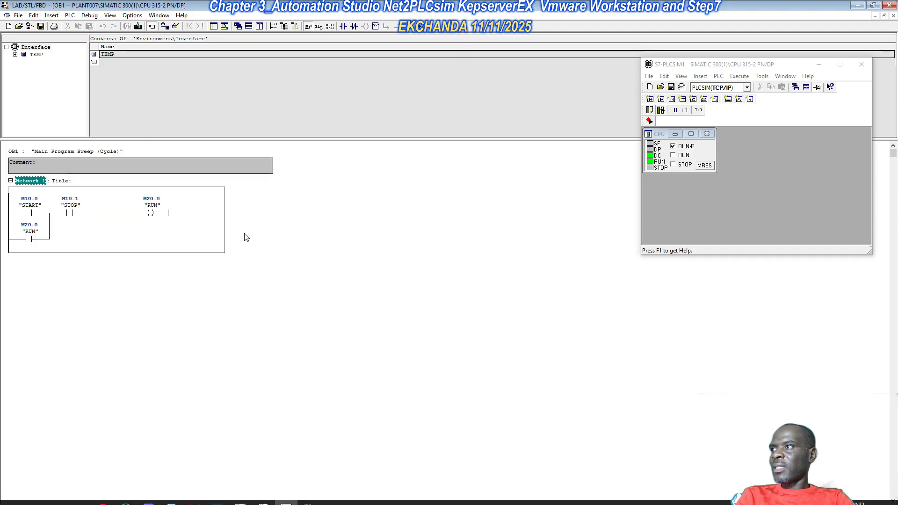
pyautogui.click(176, 27)
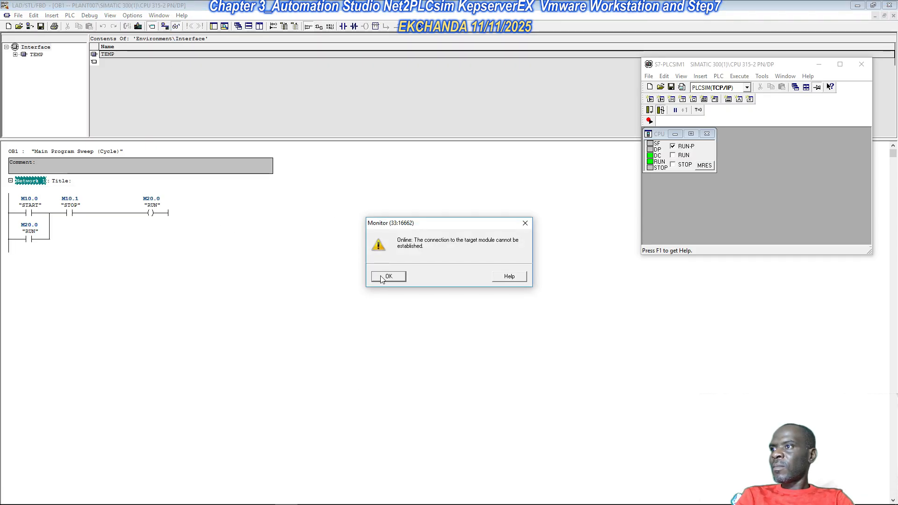
pyautogui.click(391, 274)
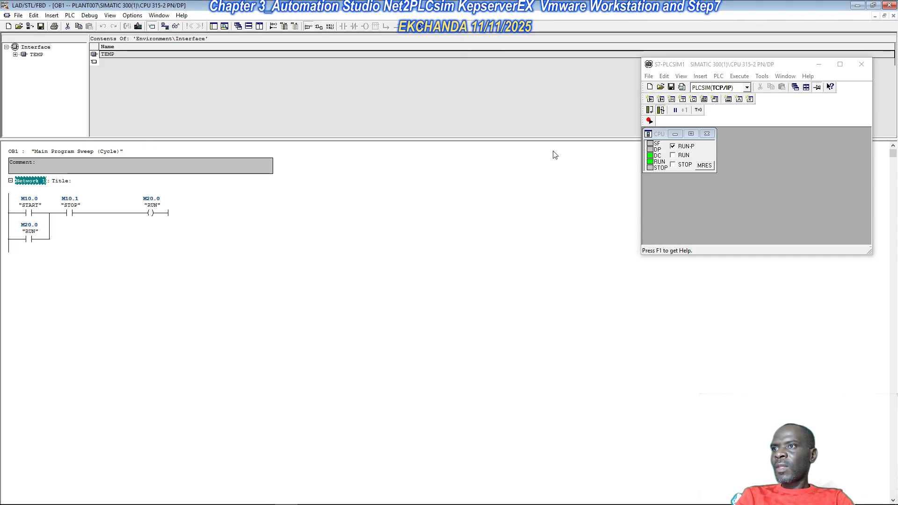
pyautogui.click(889, 7)
# - Set the simulated CPU to STOP and try to download the SIMATIC 300(1) station to it from SIMATIC Manager
pyautogui.click(683, 165)
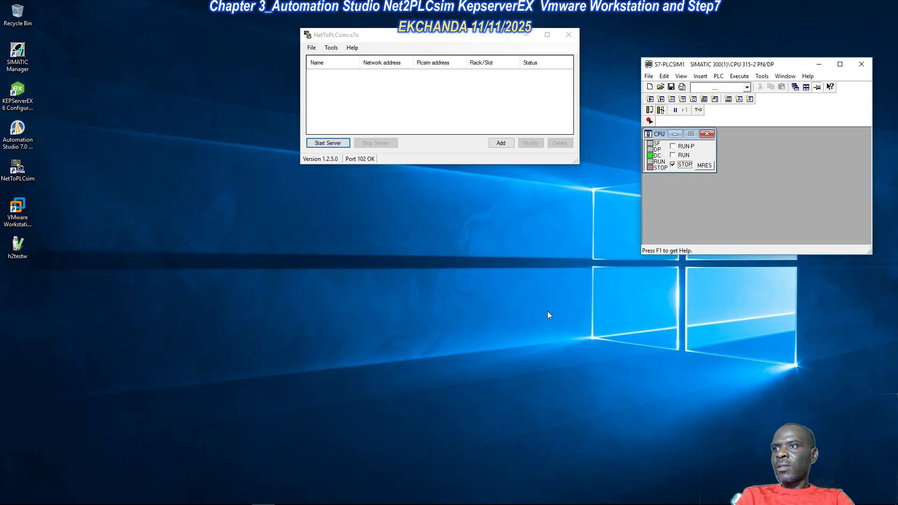
pyautogui.click(238, 497)
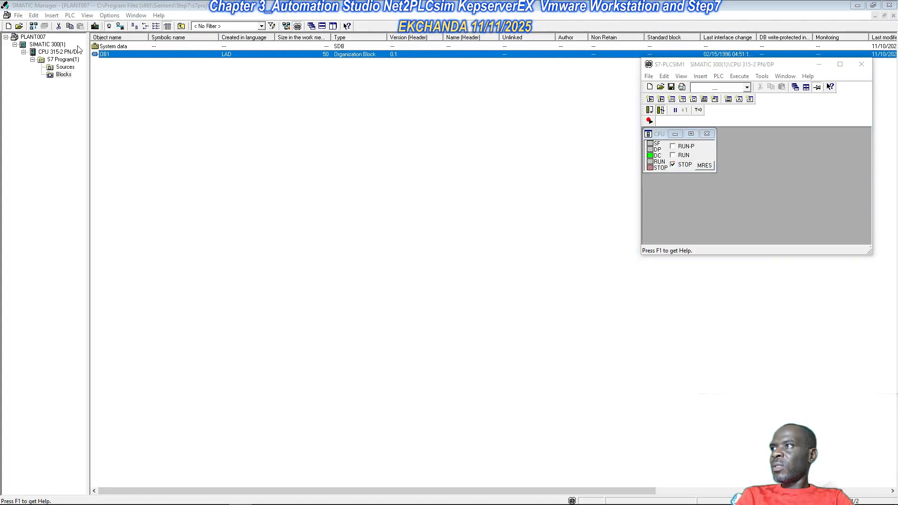
pyautogui.click(47, 44)
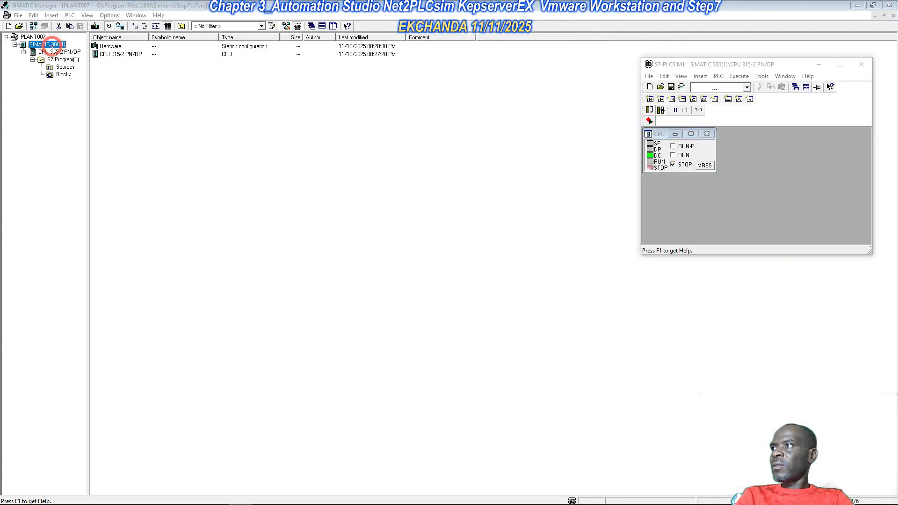
pyautogui.click(95, 25)
pyautogui.click(390, 276)
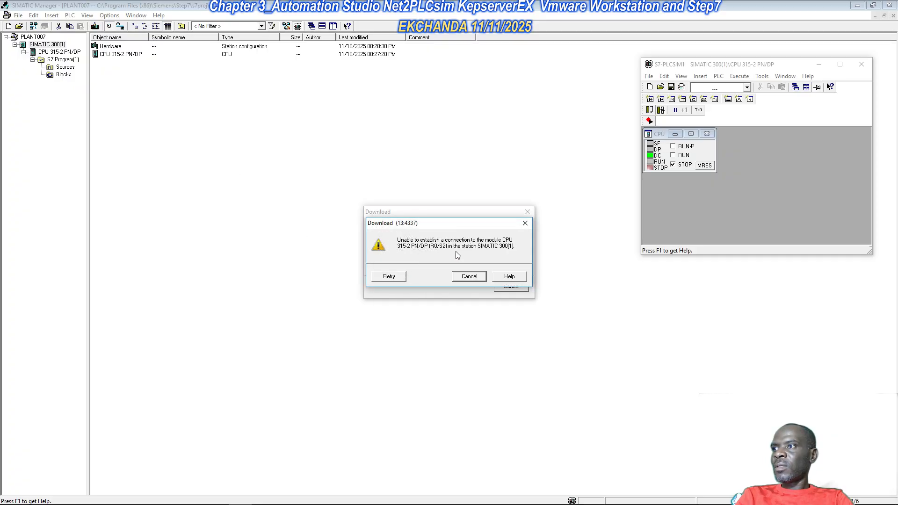
pyautogui.click(469, 276)
pyautogui.click(527, 218)
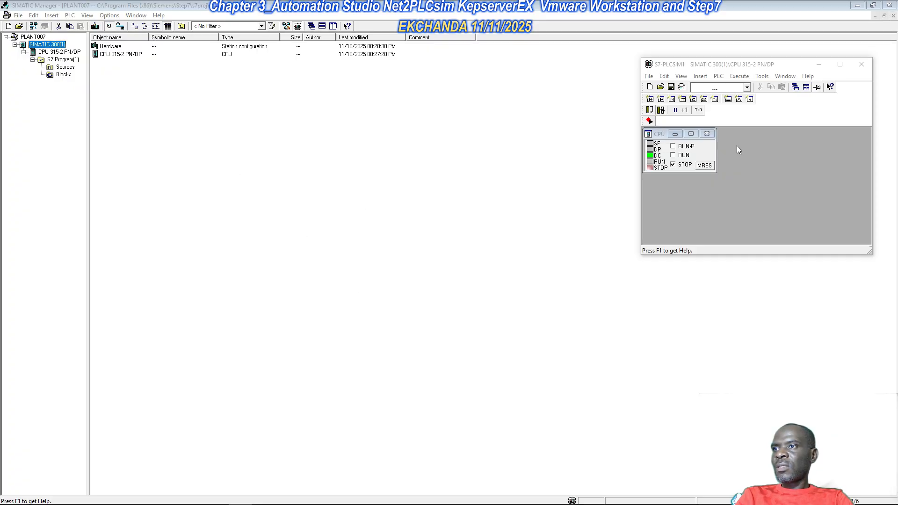
# - Shut down S7-PLCSIM without saving its program to a .plc file, and close SIMATIC Manager
pyautogui.click(862, 64)
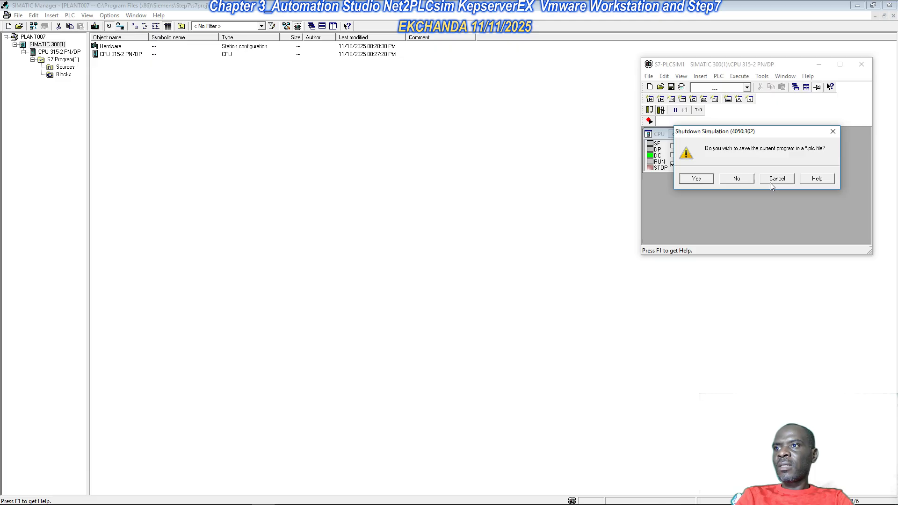
pyautogui.click(748, 179)
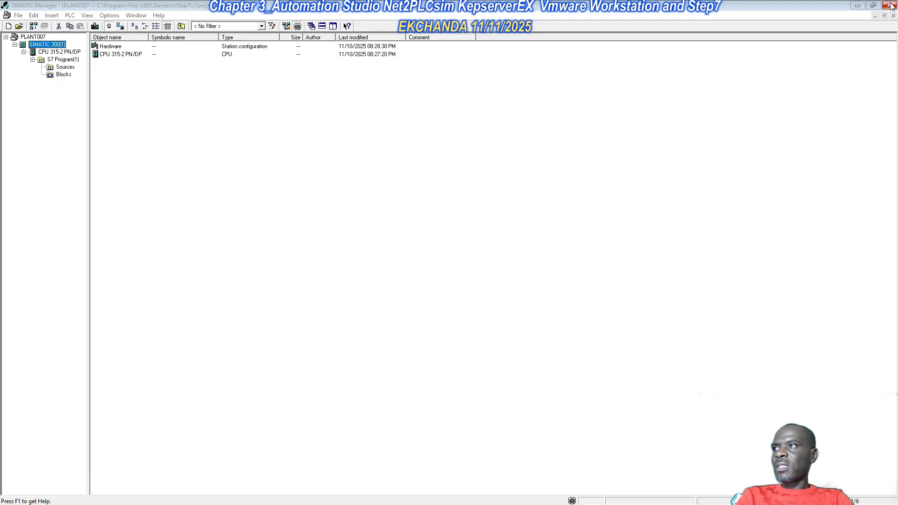
pyautogui.click(889, 6)
pyautogui.click(562, 176)
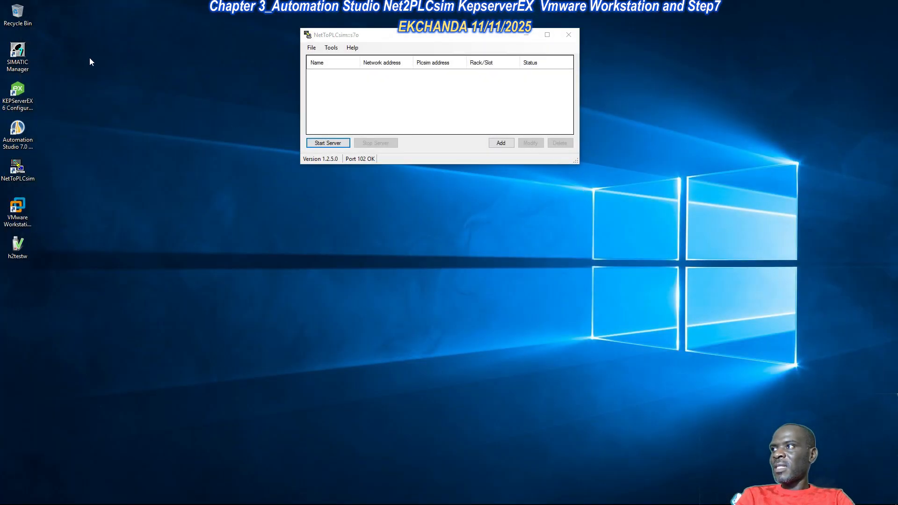
# - Reopen SIMATIC Manager with PLANT007 and start S7-PLCSIM on the PLCSIM(TCP/IP) interface, keeping its window always on top
pyautogui.doubleClick(18, 55)
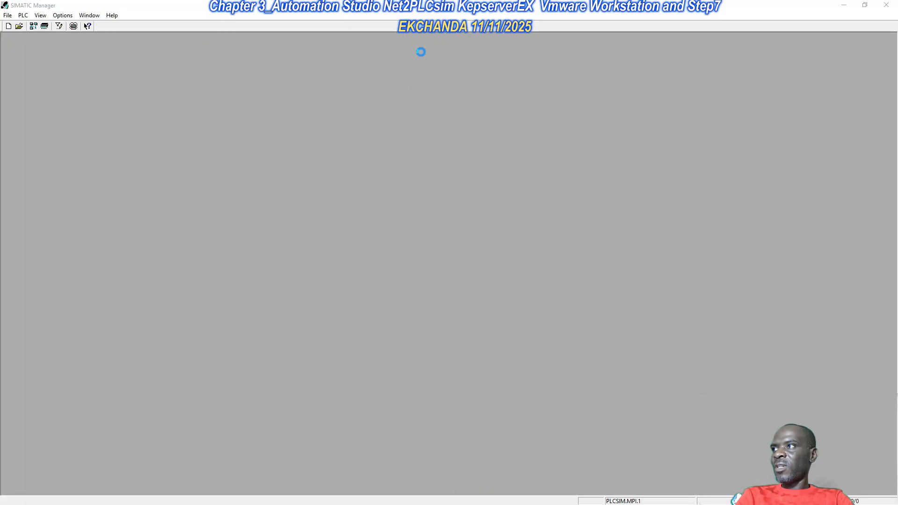
pyautogui.click(491, 323)
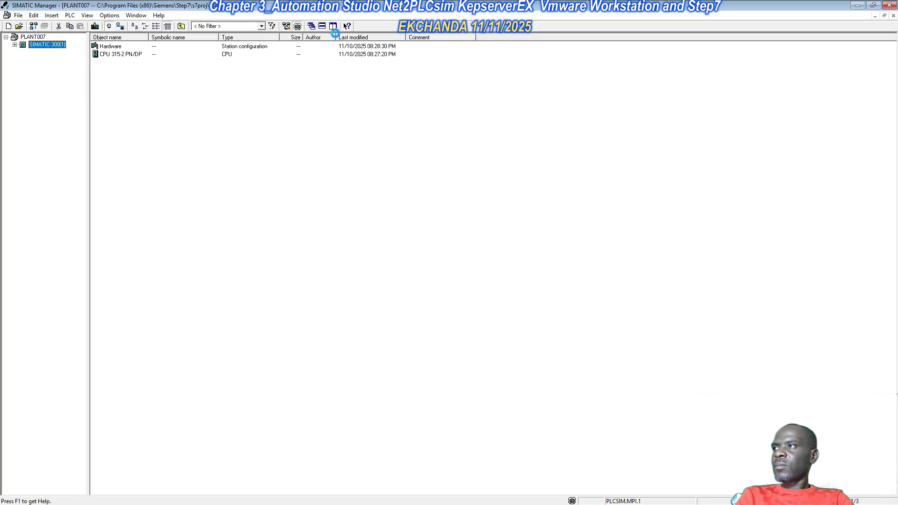
pyautogui.click(297, 26)
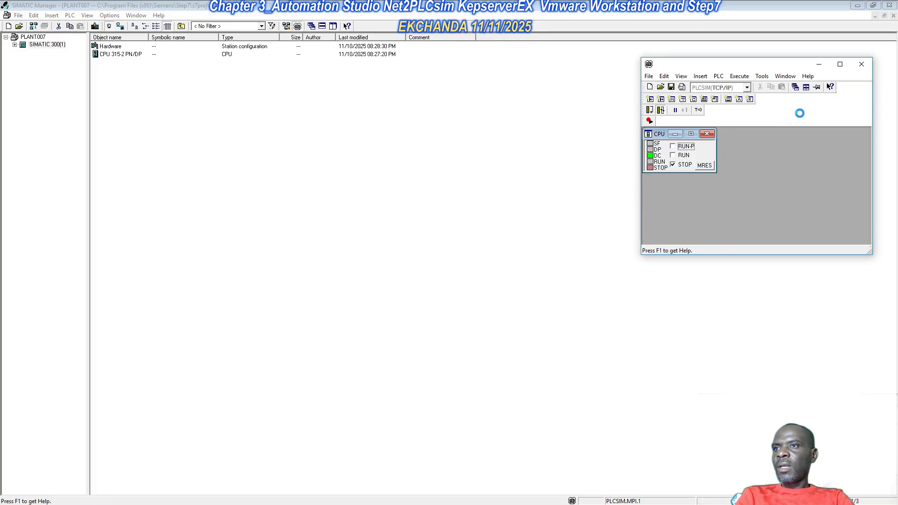
pyautogui.click(817, 87)
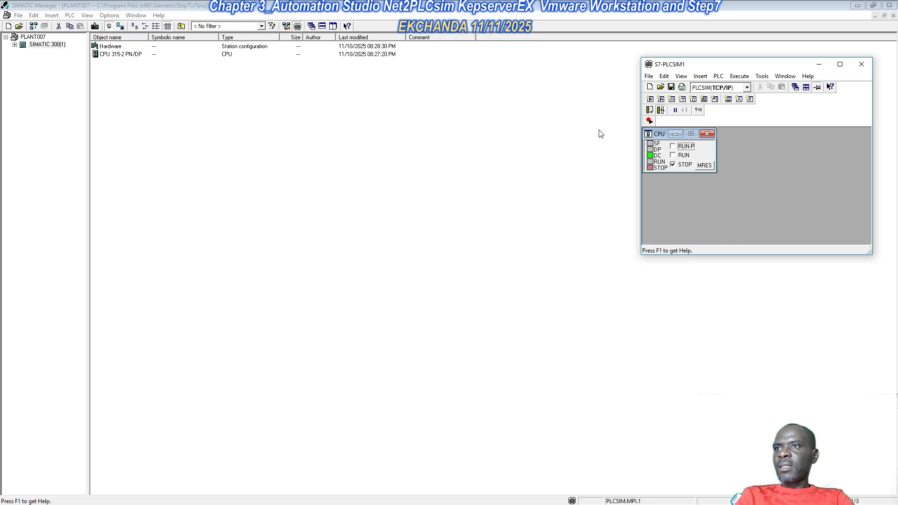
# - Download the SIMATIC 300(1) station of PLANT007 to the simulated CPU and switch the CPU to RUN-P
pyautogui.click(15, 45)
pyautogui.click(70, 51)
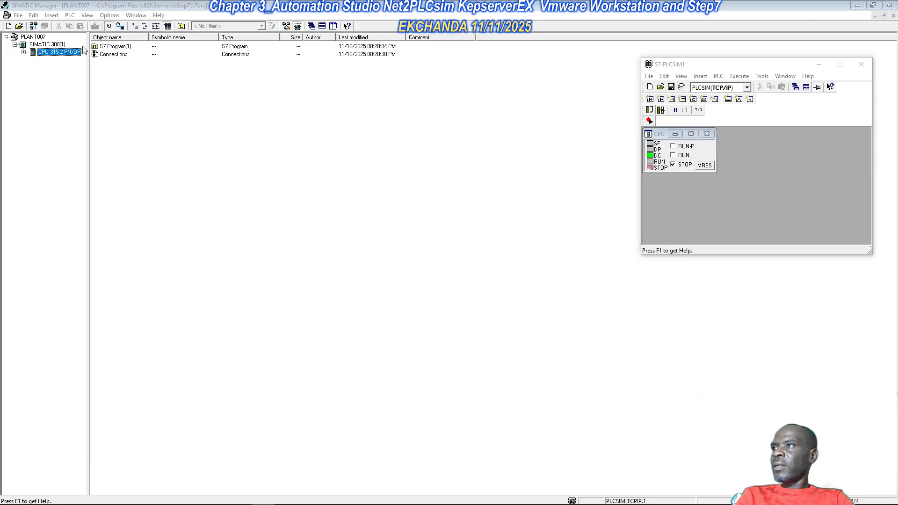
pyautogui.click(53, 45)
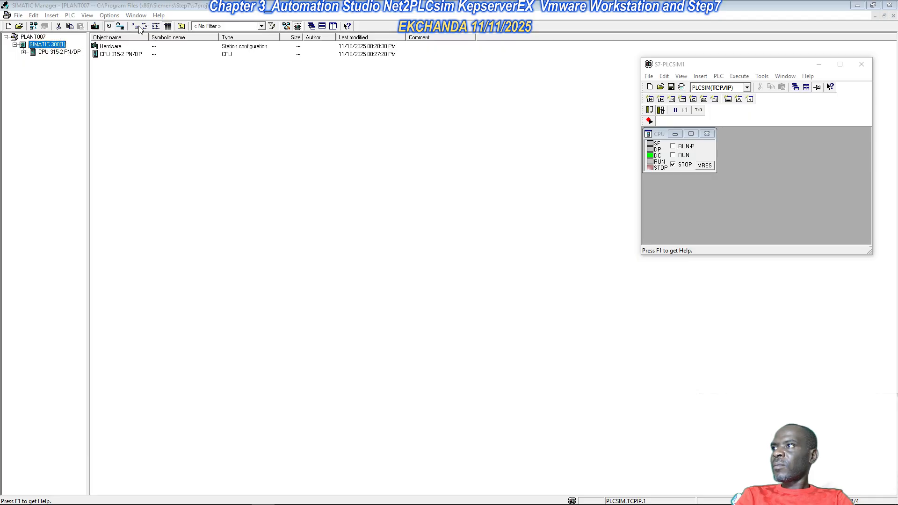
pyautogui.click(95, 26)
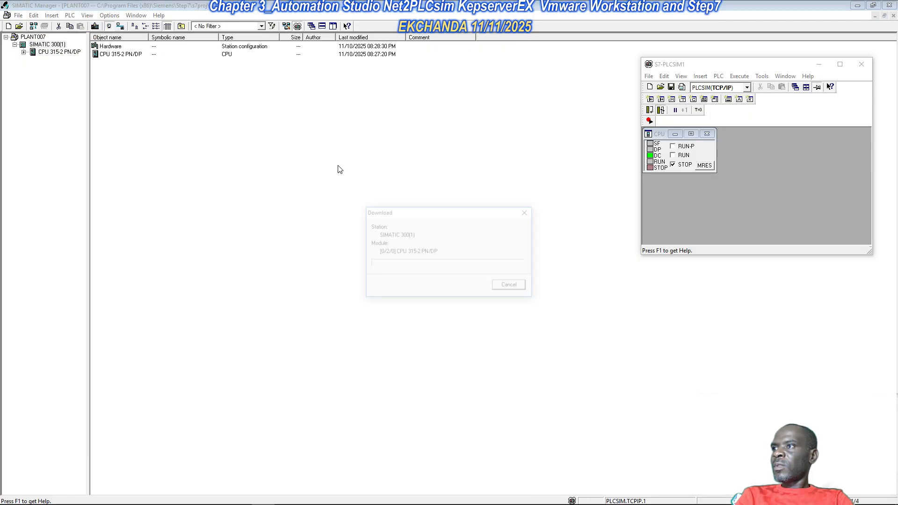
pyautogui.click(673, 146)
# - Open OB1 from the S7 program's blocks, monitor its ladder network online, and minimize the editor and SIMATIC Manager
pyautogui.click(33, 54)
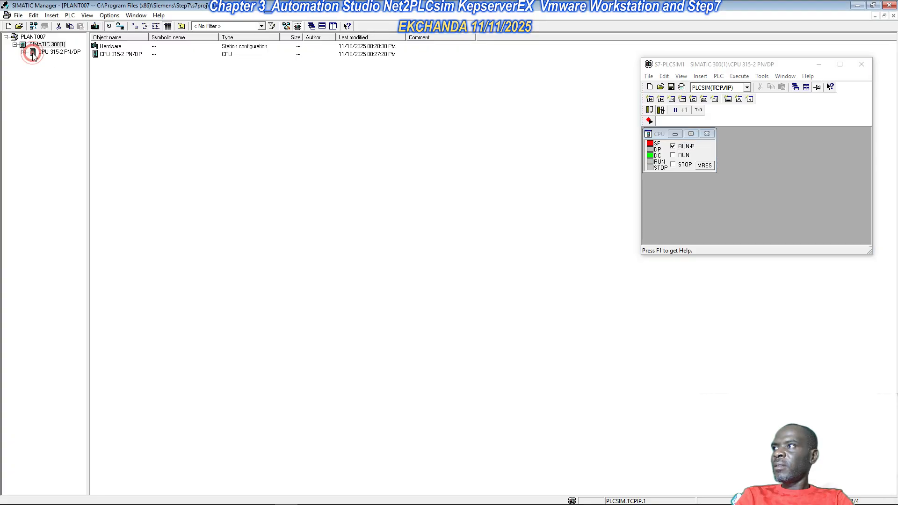
pyautogui.click(24, 52)
pyautogui.click(33, 59)
pyautogui.click(62, 75)
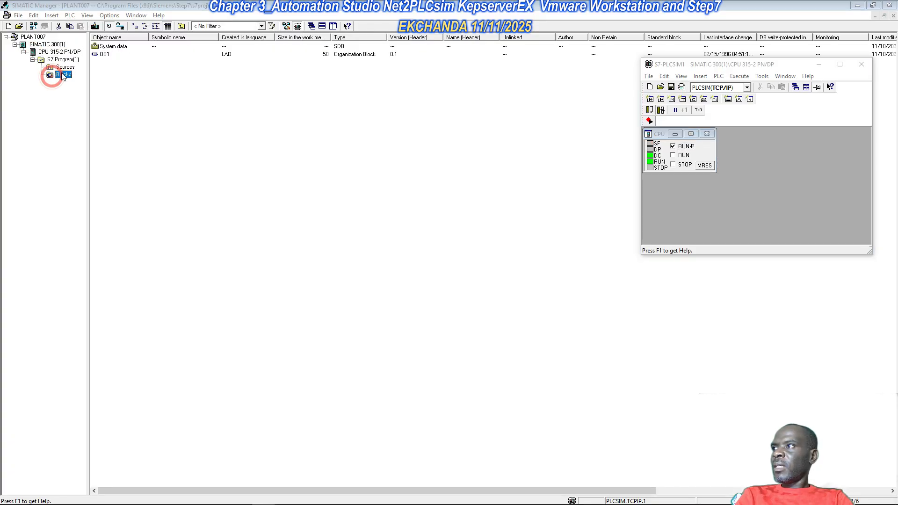
pyautogui.doubleClick(115, 54)
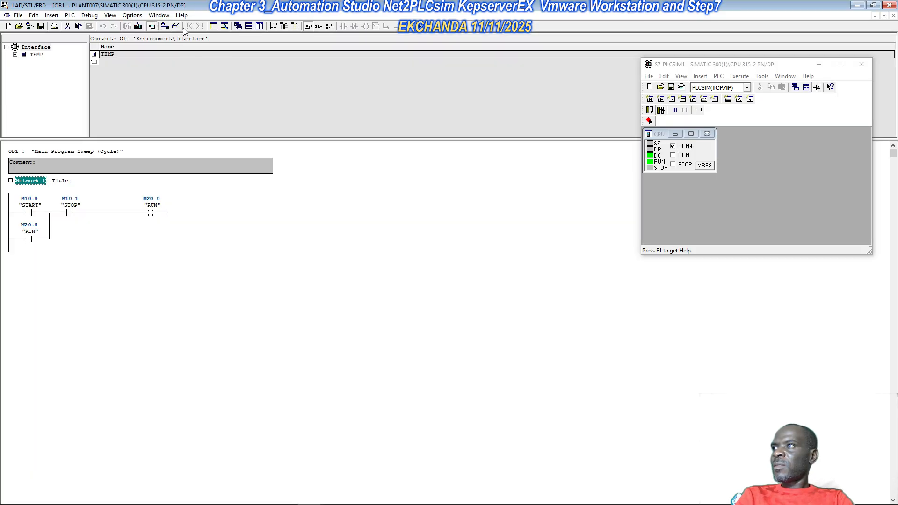
pyautogui.click(176, 26)
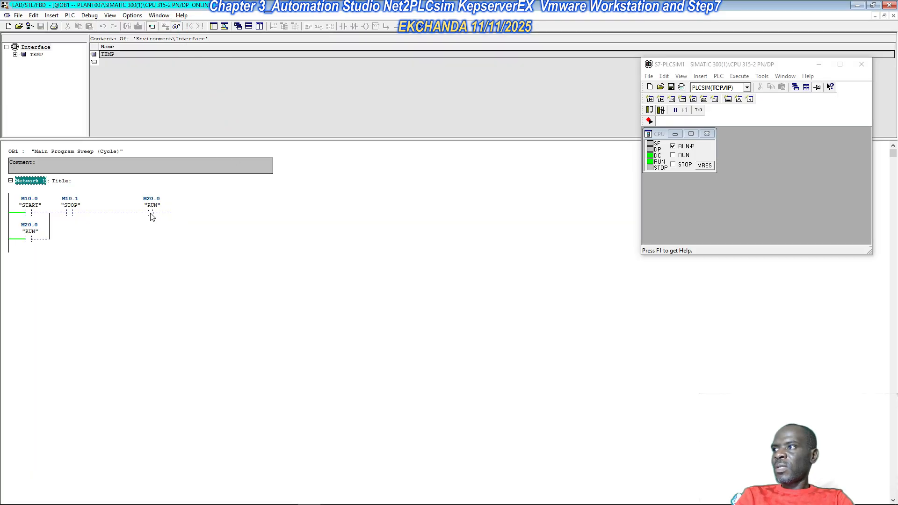
pyautogui.click(857, 5)
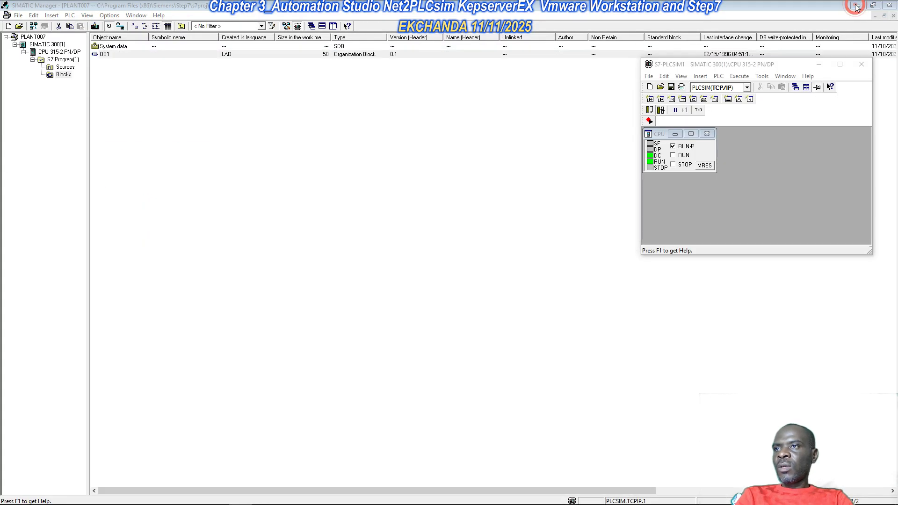
pyautogui.click(855, 6)
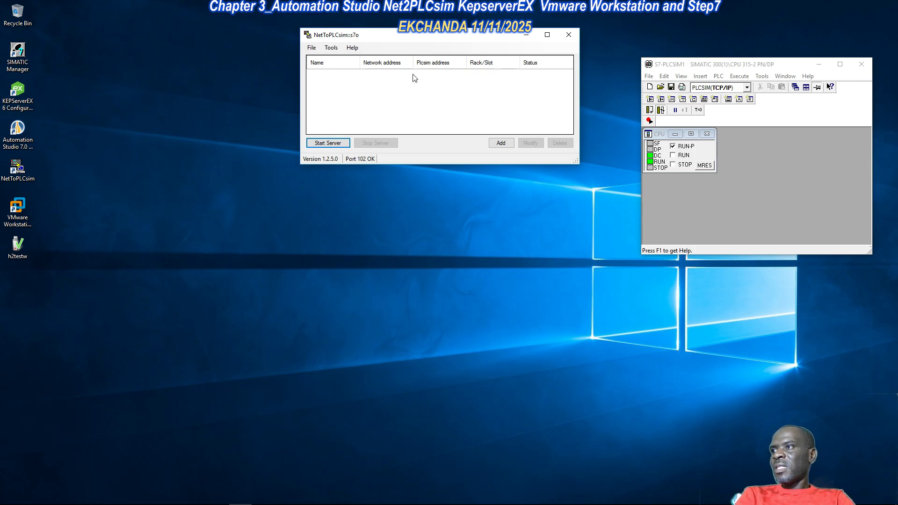
# - Add a station named PLANT007 in NetToPLCsim and assign it the VMware VMnet1 network address 192.168.44.1
pyautogui.click(500, 143)
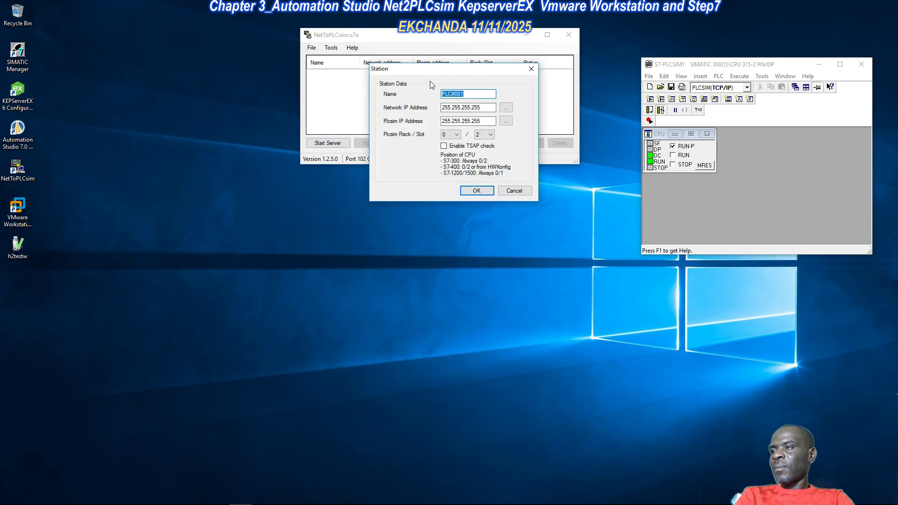
pyautogui.write('P')
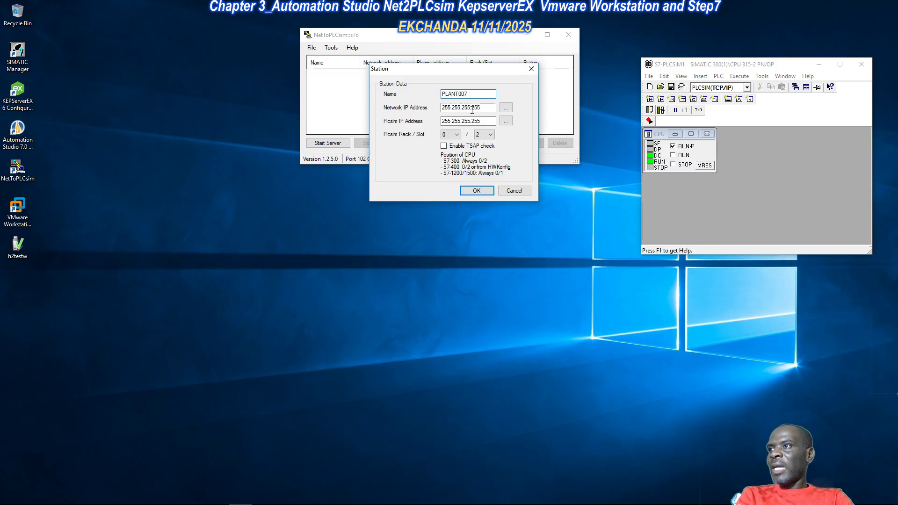
pyautogui.click(506, 107)
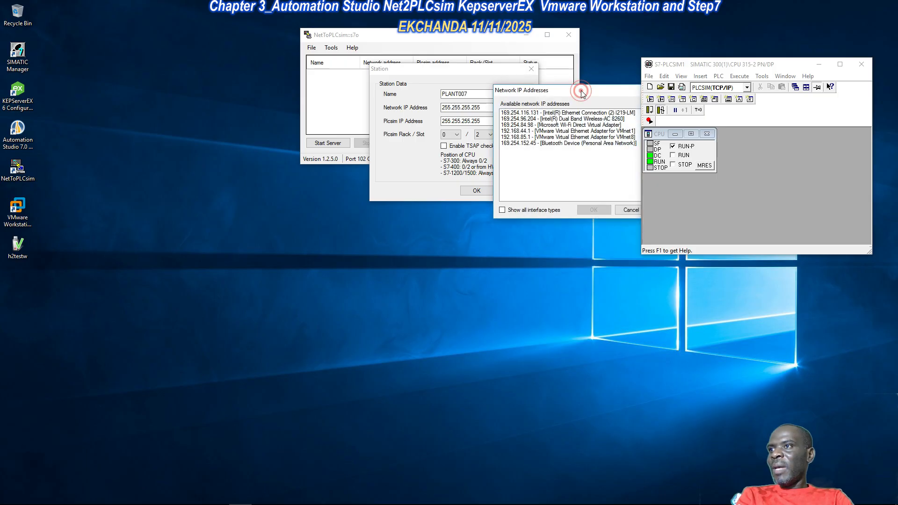
pyautogui.moveTo(582, 94); pyautogui.dragTo(574, 292)
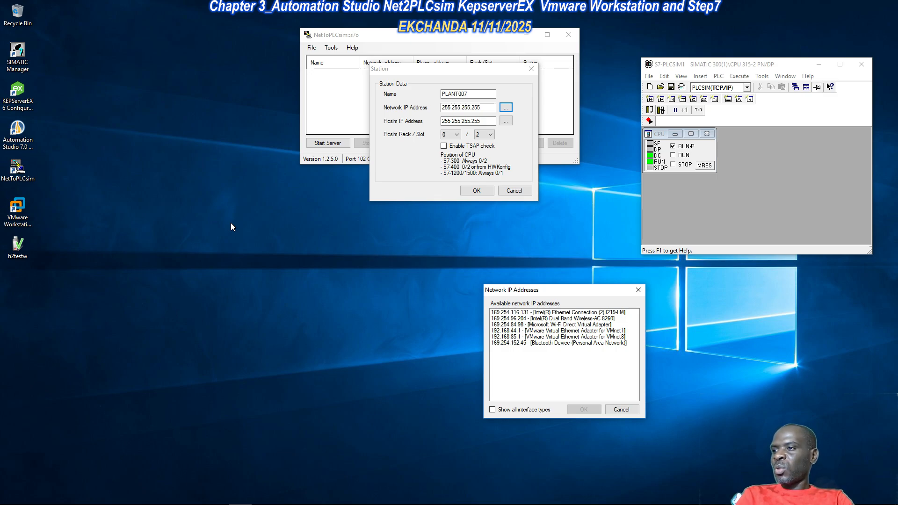
pyautogui.click(520, 331)
pyautogui.click(584, 409)
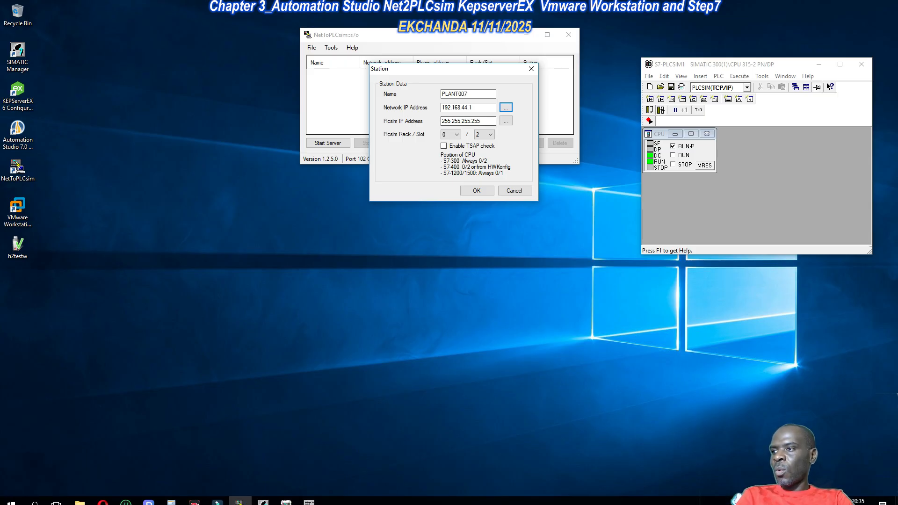
# - Switch to SIMATIC Manager and check the SIMATIC 300(1) station's Industrial Ethernet IP address in NetPro
pyautogui.moveTo(299, 487)
pyautogui.click(269, 497)
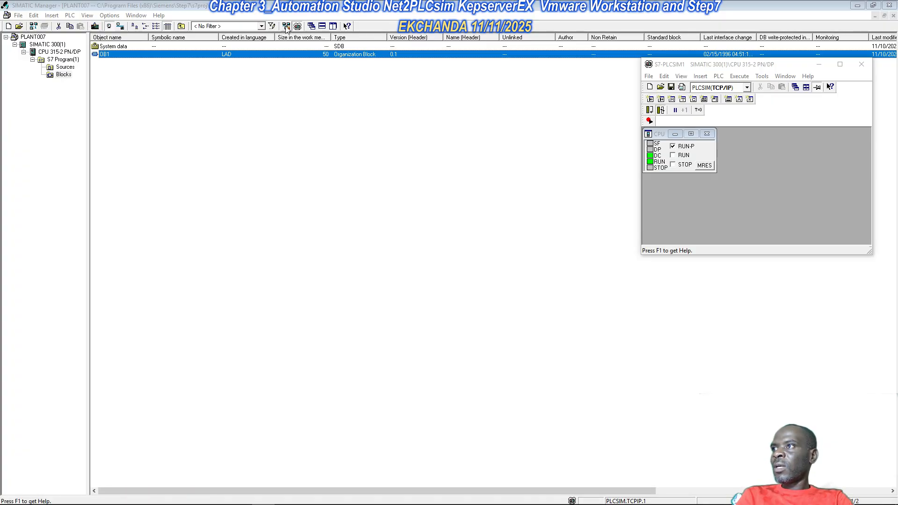
pyautogui.click(296, 26)
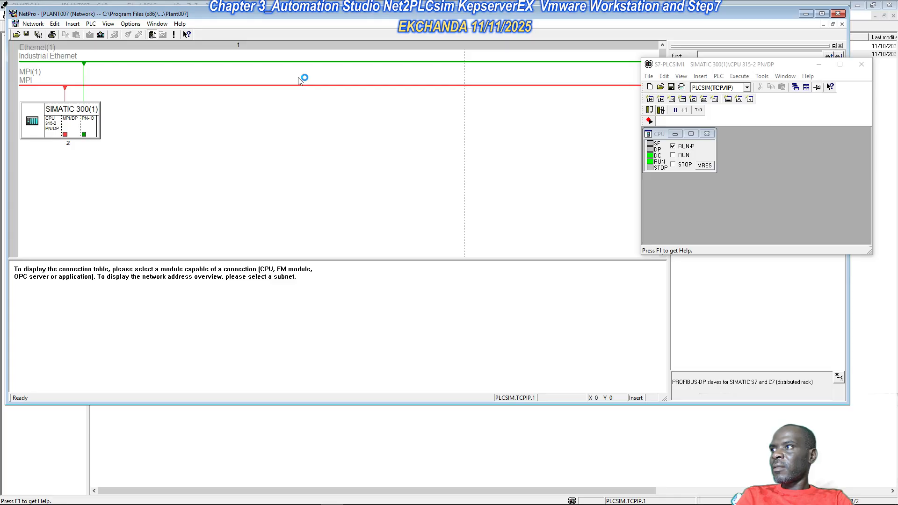
pyautogui.doubleClick(107, 61)
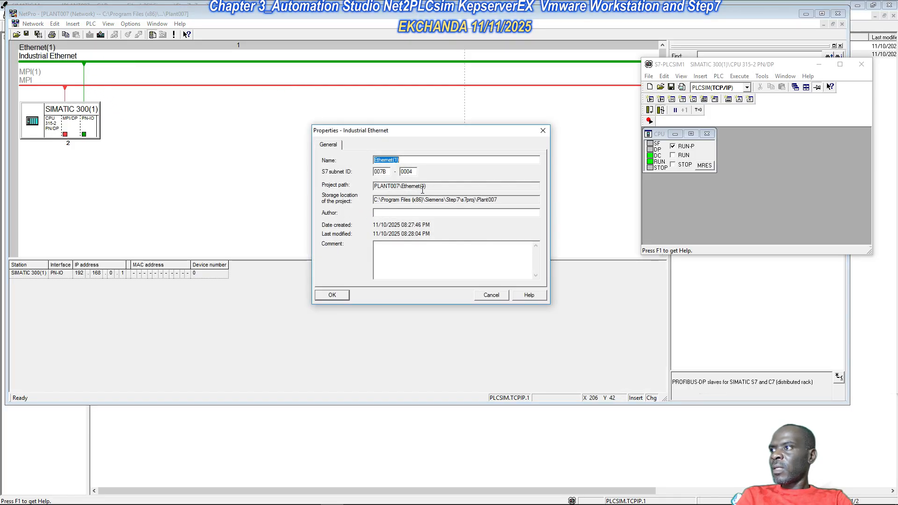
pyautogui.click(543, 131)
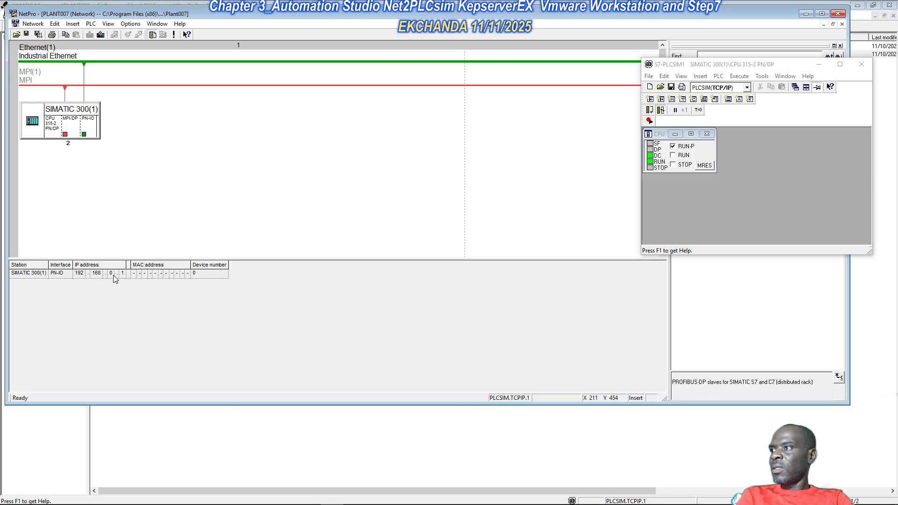
pyautogui.click(840, 15)
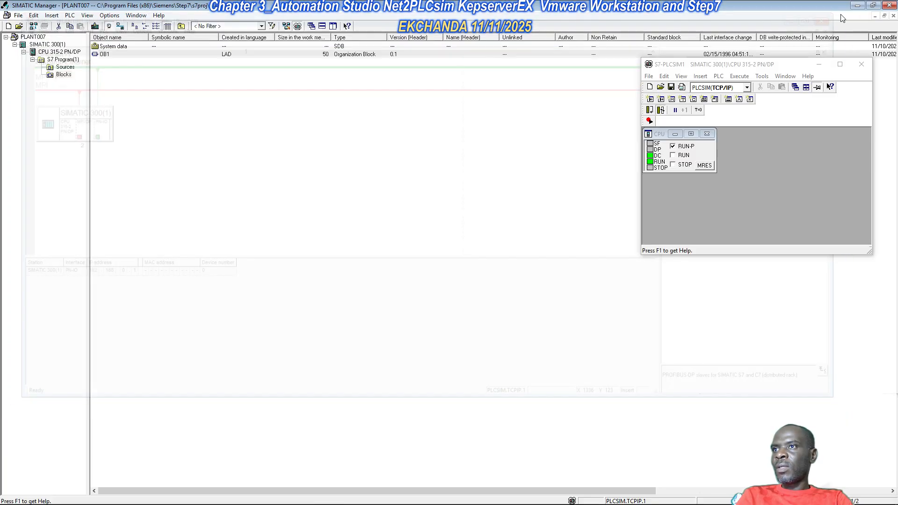
pyautogui.click(858, 6)
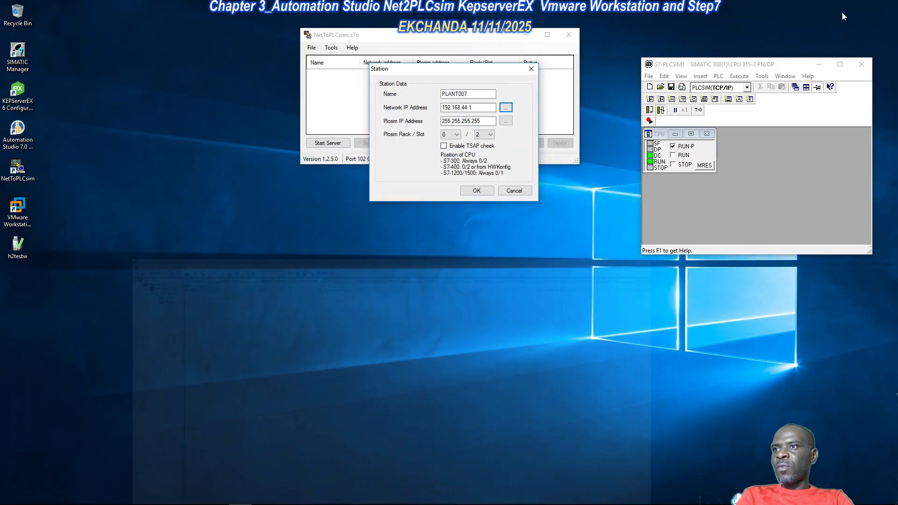
# - Minimize S7-PLCSIM and set the NetToPLCsim station's Plcsim IP address to the reachable S7-300 at 192.168.0.1
pyautogui.click(819, 65)
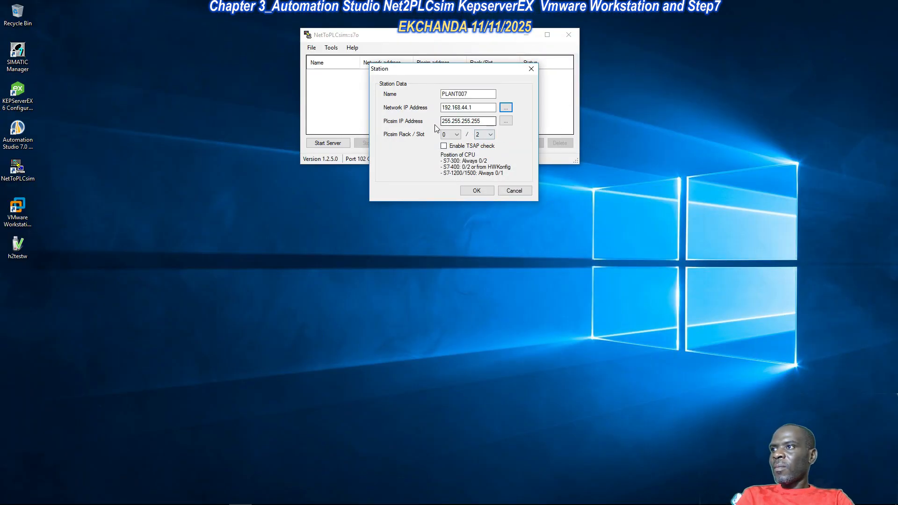
pyautogui.click(505, 122)
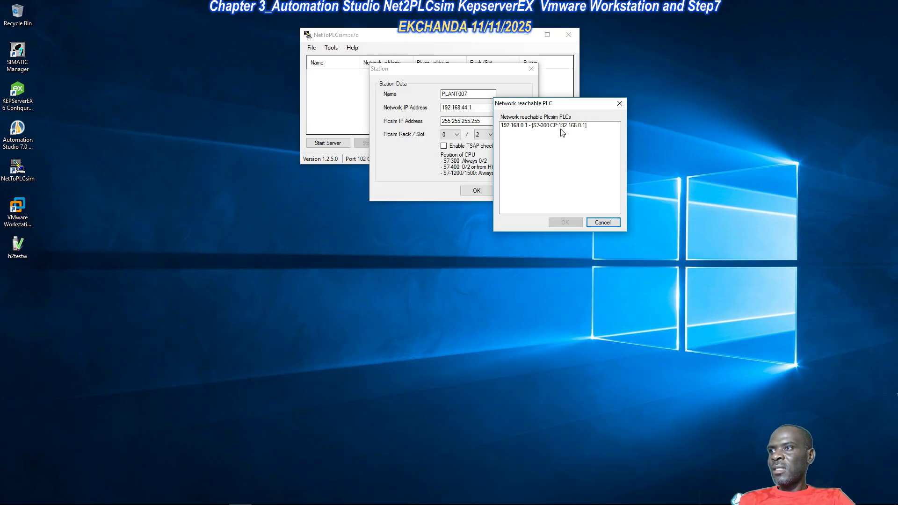
pyautogui.click(522, 127)
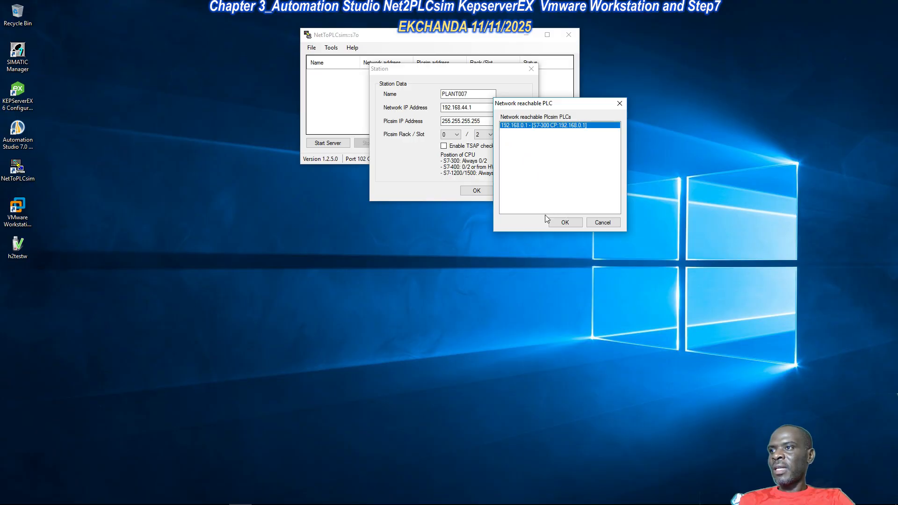
pyautogui.click(561, 222)
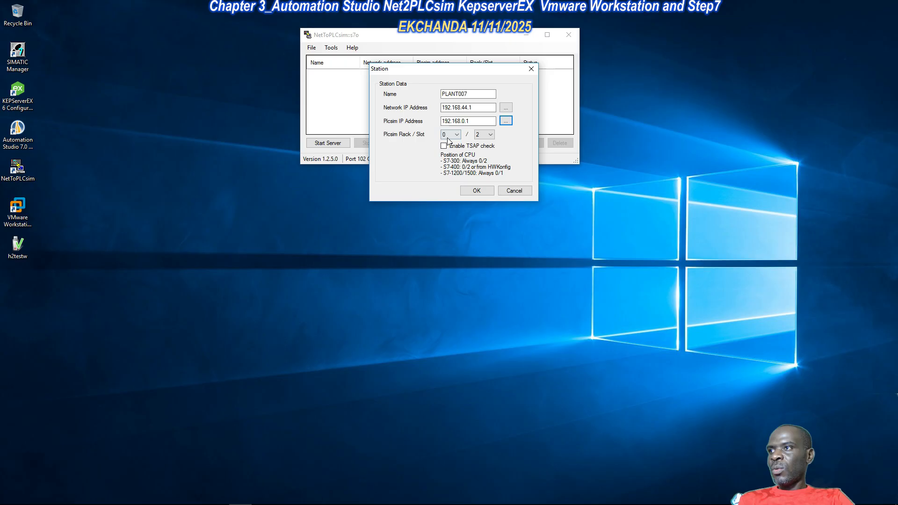
# - Check the CPU 315-2 PN/DP's rack and slot in the station's hardware configuration, then close SIMATIC Manager
pyautogui.moveTo(314, 503)
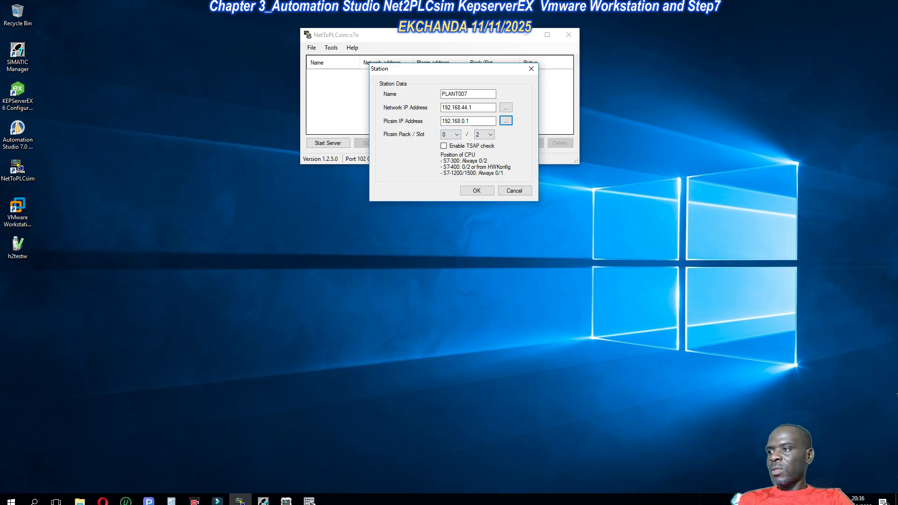
pyautogui.click(263, 500)
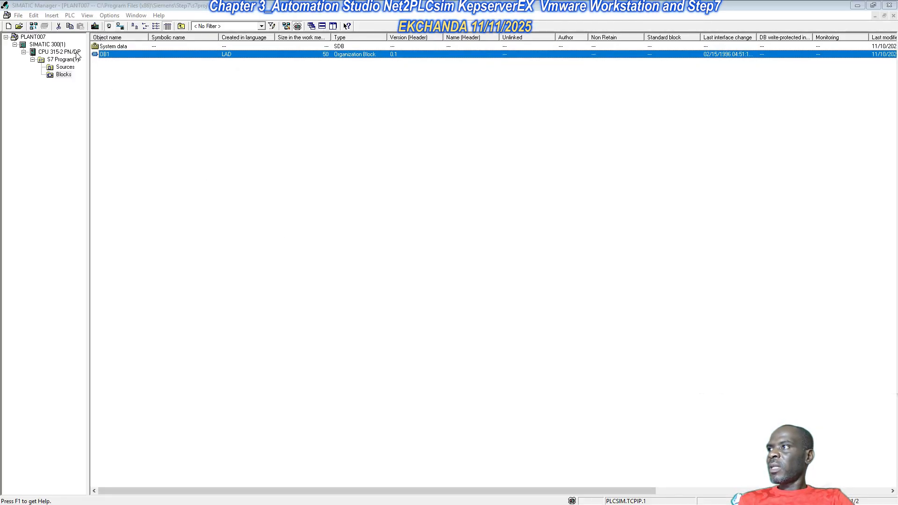
pyautogui.click(55, 44)
pyautogui.click(123, 47)
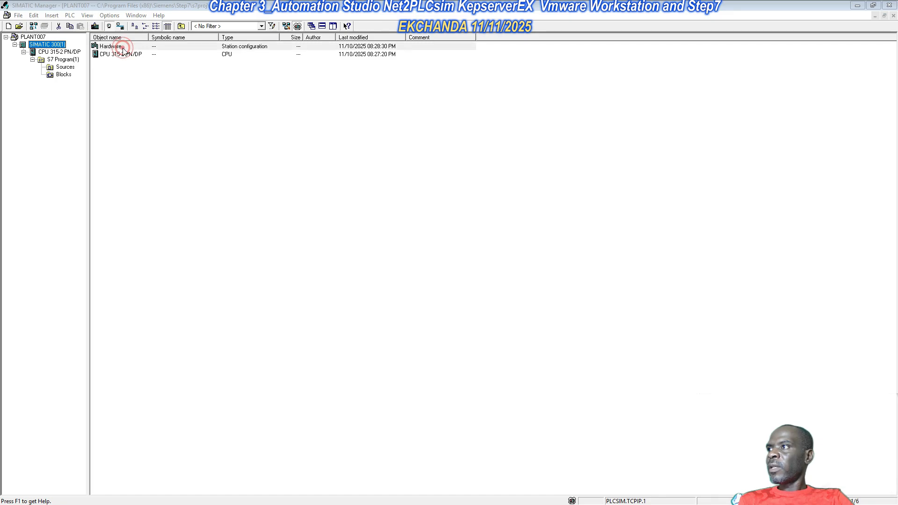
pyautogui.doubleClick(123, 49)
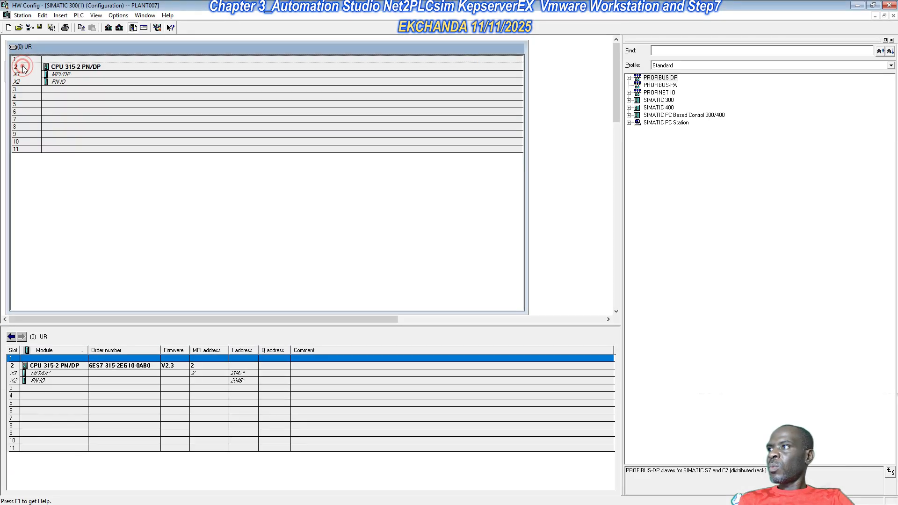
pyautogui.click(92, 67)
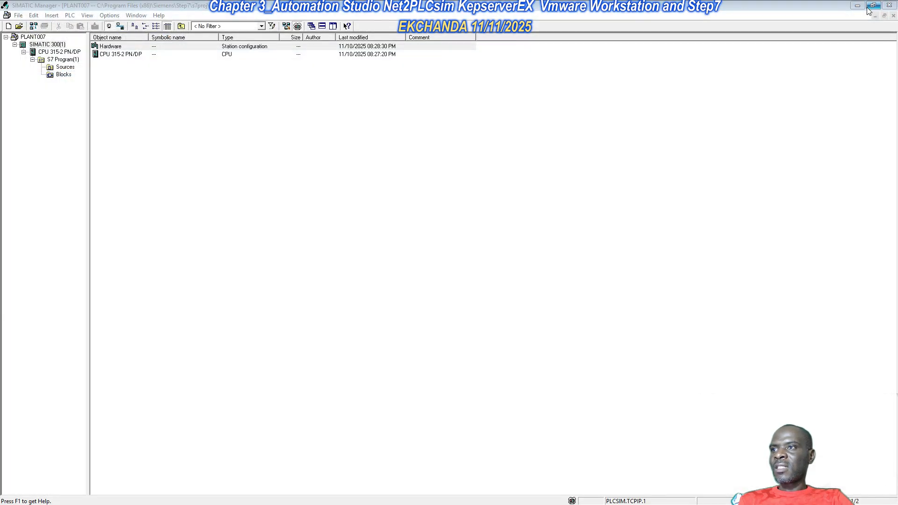
pyautogui.click(889, 5)
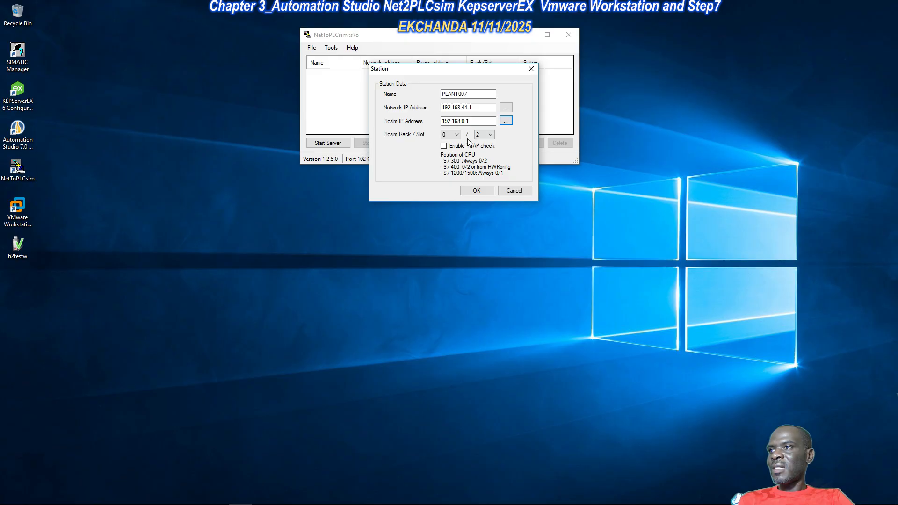
# - Confirm the PLANT007 station with rack/slot 0/2, start the NetToPLCsim server, and move its window out of the way
pyautogui.click(475, 191)
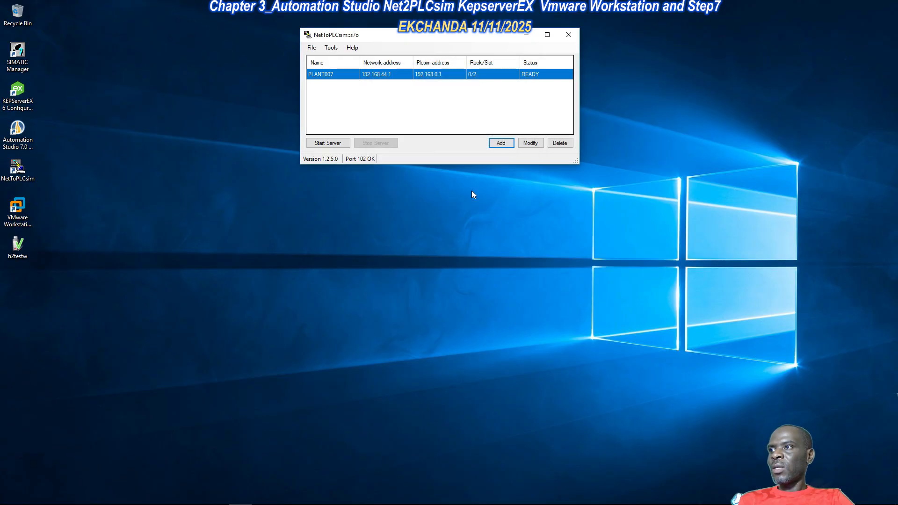
pyautogui.moveTo(474, 38); pyautogui.dragTo(755, 38)
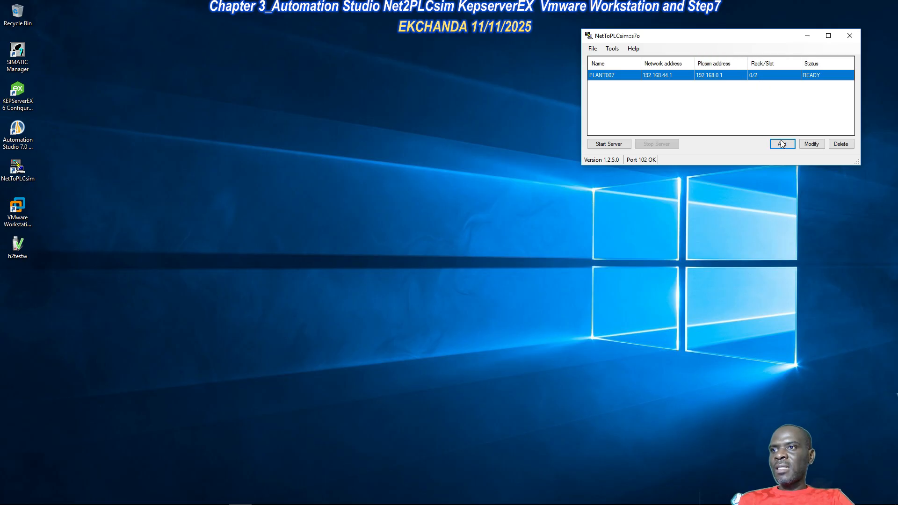
pyautogui.click(613, 145)
pyautogui.click(734, 36)
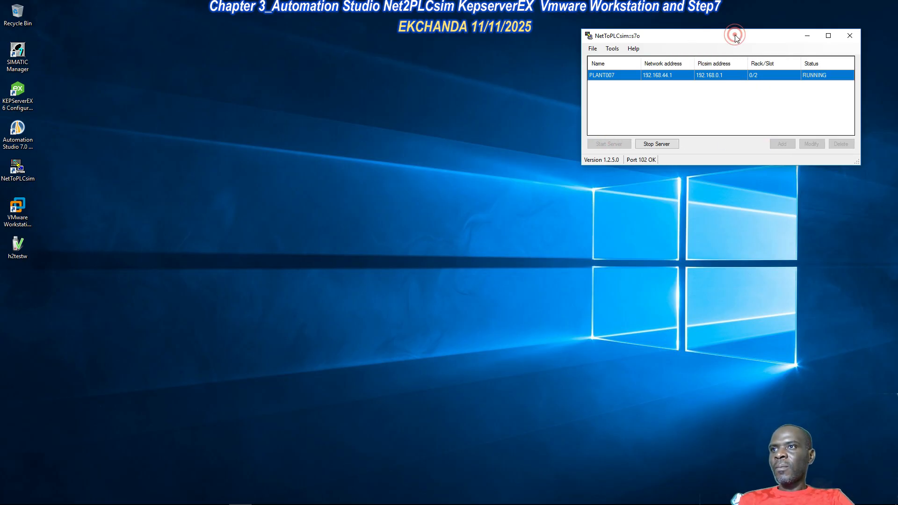
pyautogui.moveTo(734, 36); pyautogui.dragTo(775, 11)
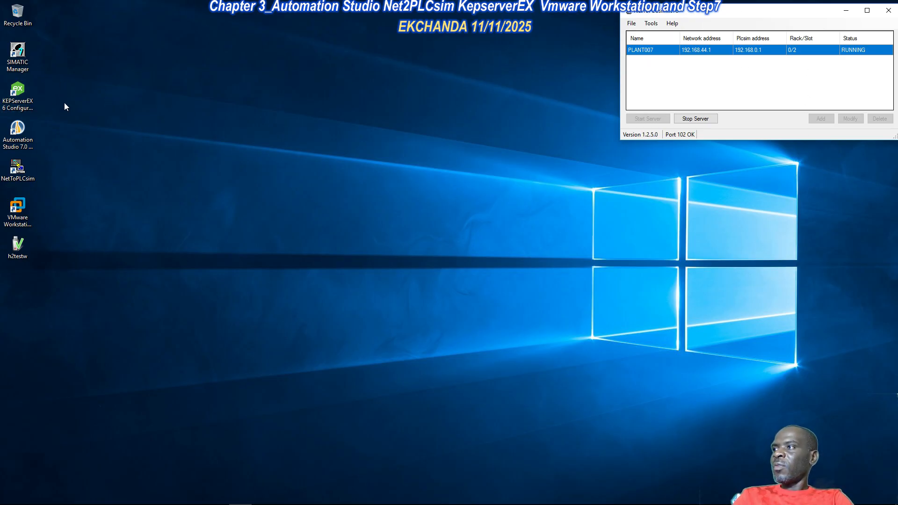
pyautogui.click(27, 104)
pyautogui.click(121, 79)
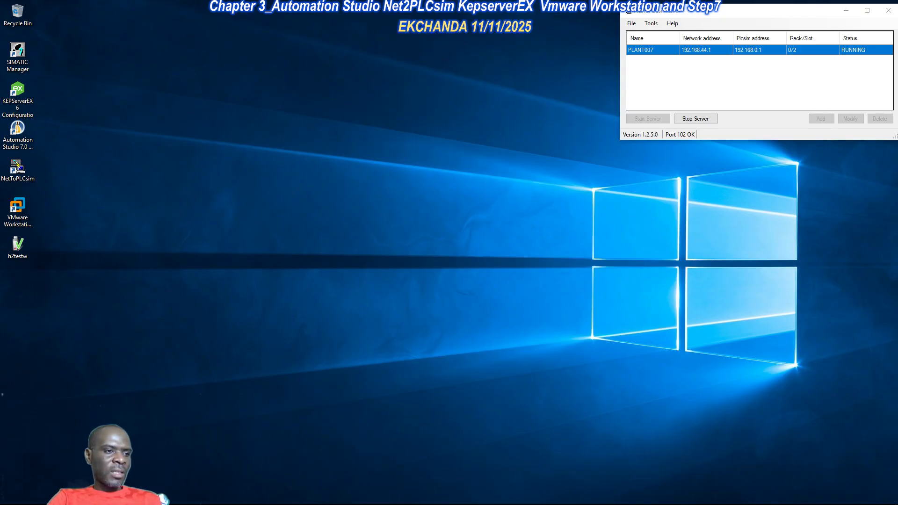
pyautogui.click(803, 496)
pyautogui.rightClick(795, 477)
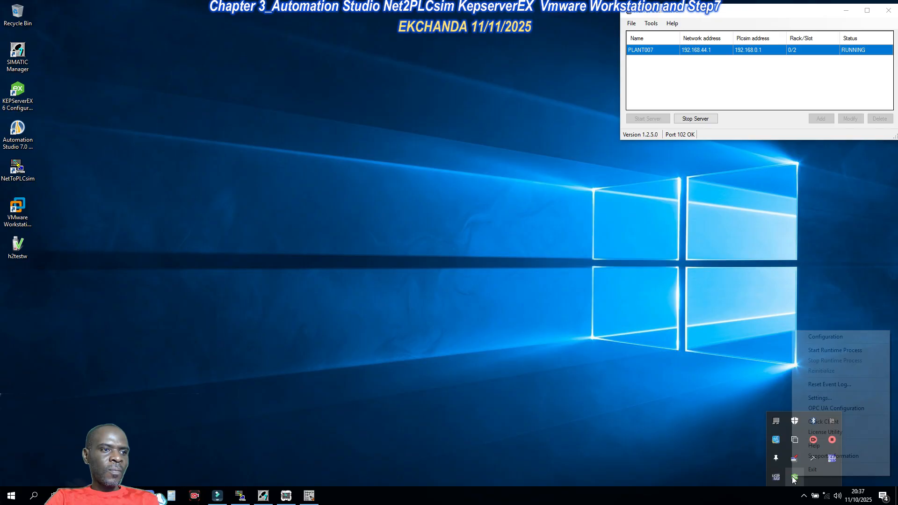
pyautogui.click(725, 420)
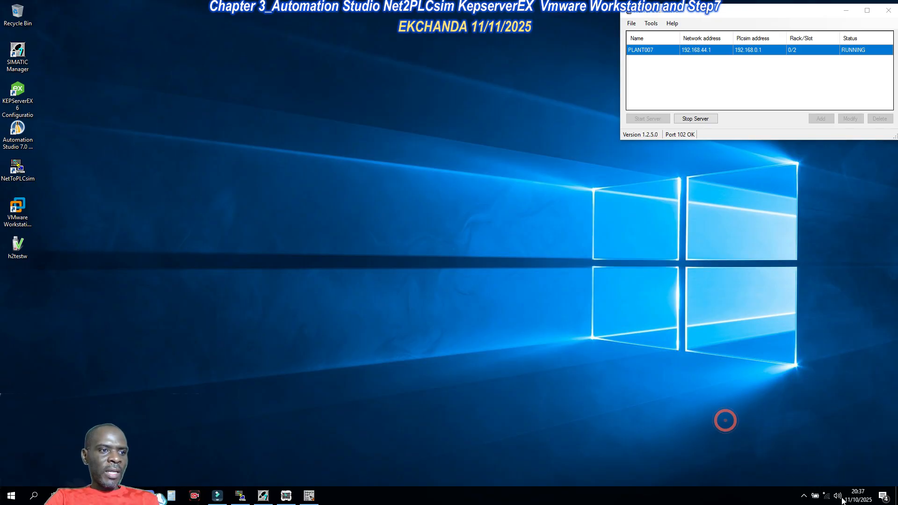
pyautogui.click(804, 496)
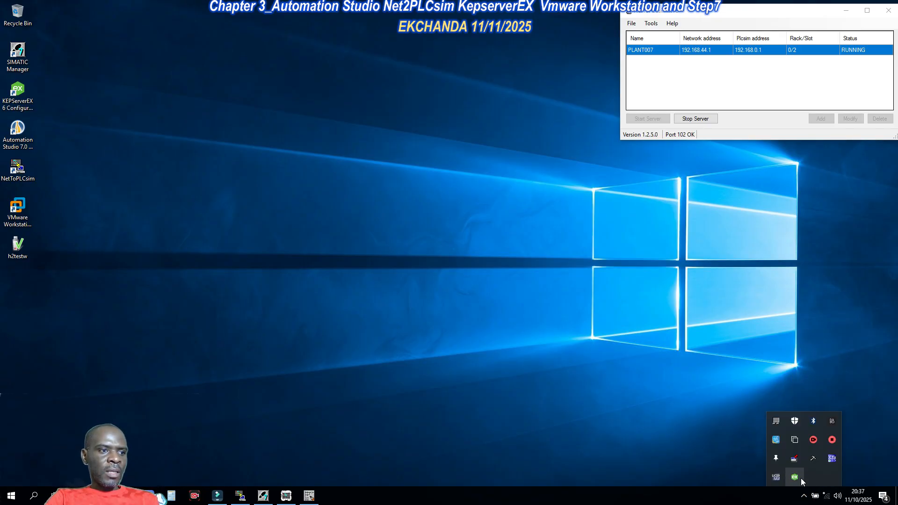
pyautogui.click(803, 497)
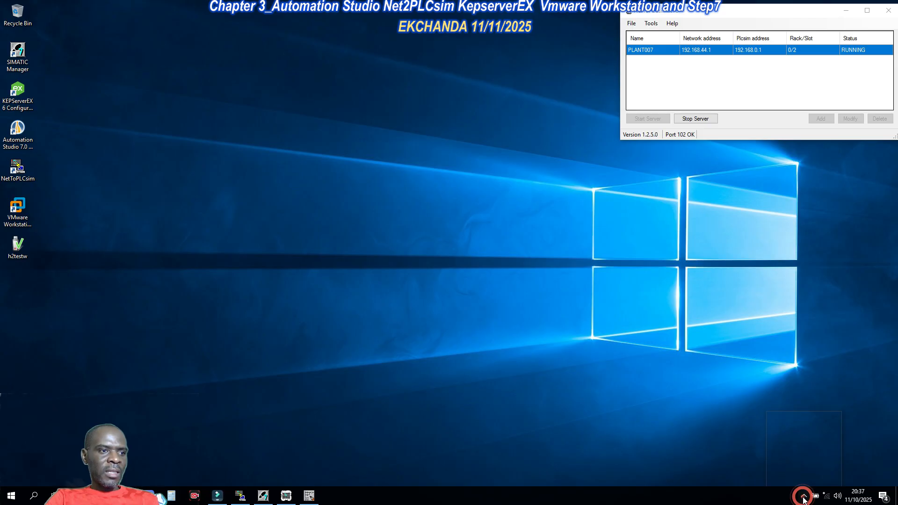
# - Open KEPServerEX's OPC UA Configuration and sign in as administrator with the account password
pyautogui.click(803, 498)
pyautogui.rightClick(795, 477)
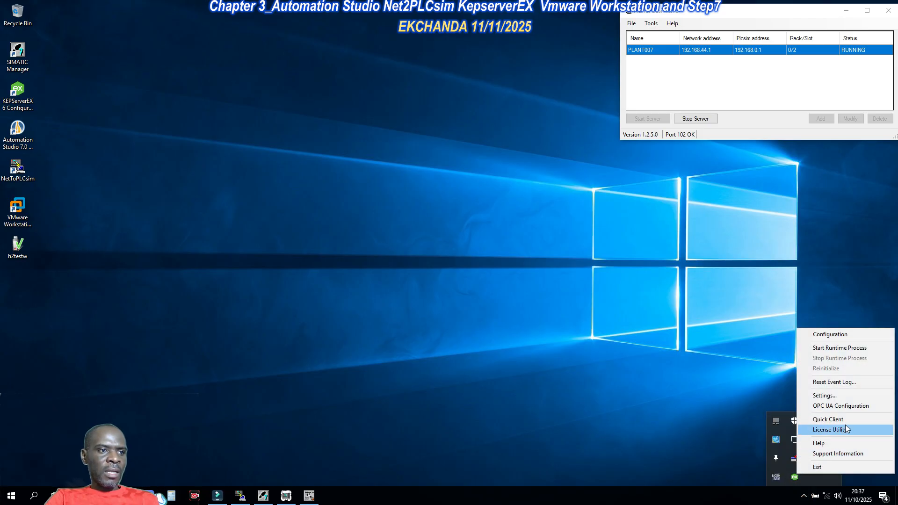
pyautogui.click(833, 405)
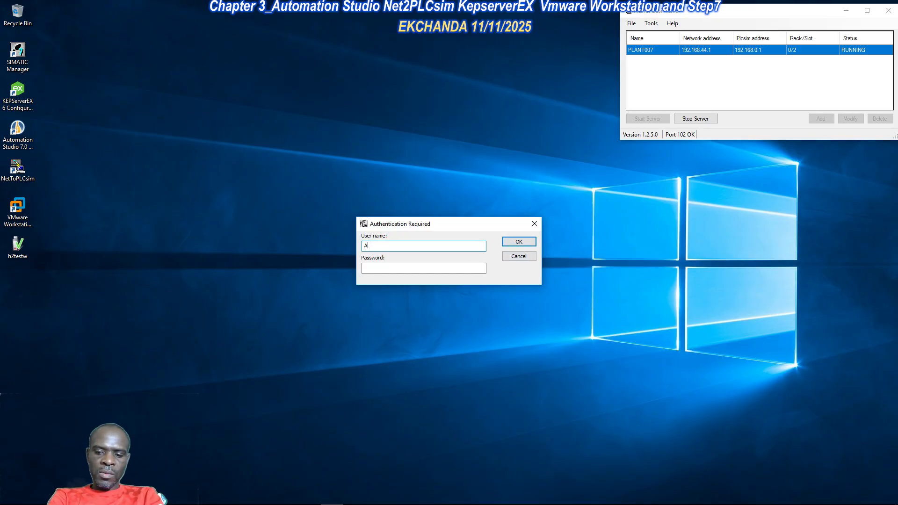
pyautogui.press('BackSpace')
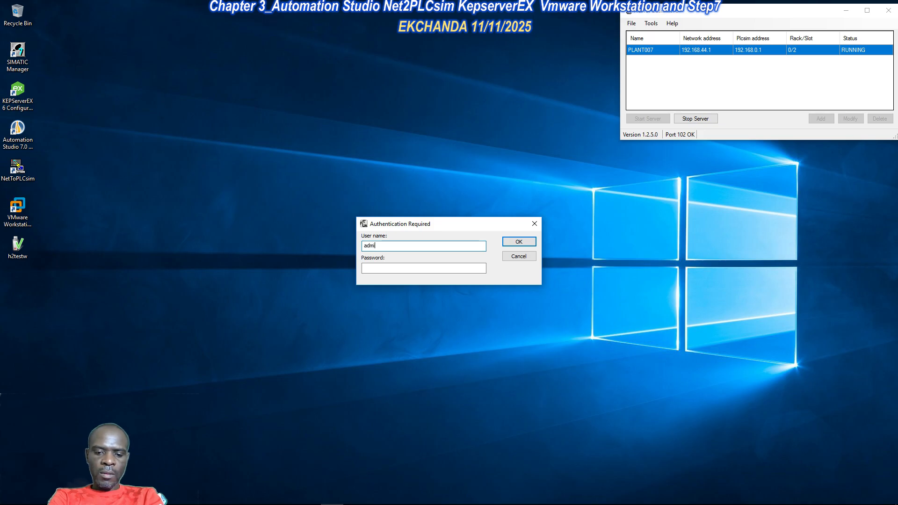
pyautogui.write('administrator')
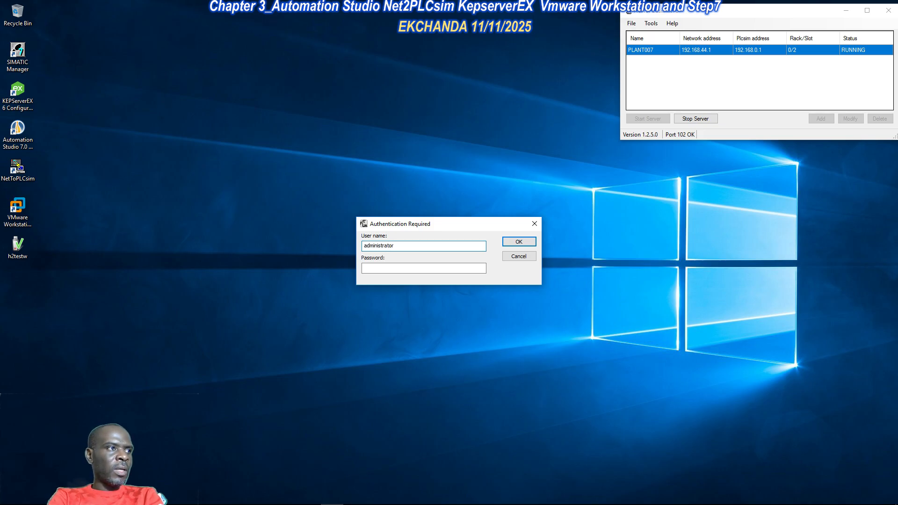
pyautogui.press('Tab')
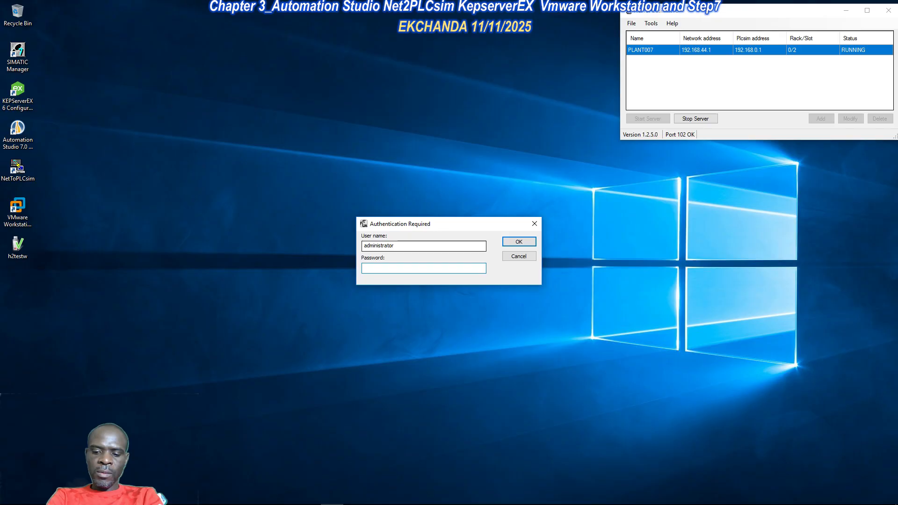
pyautogui.write('●')
pyautogui.press('Return')
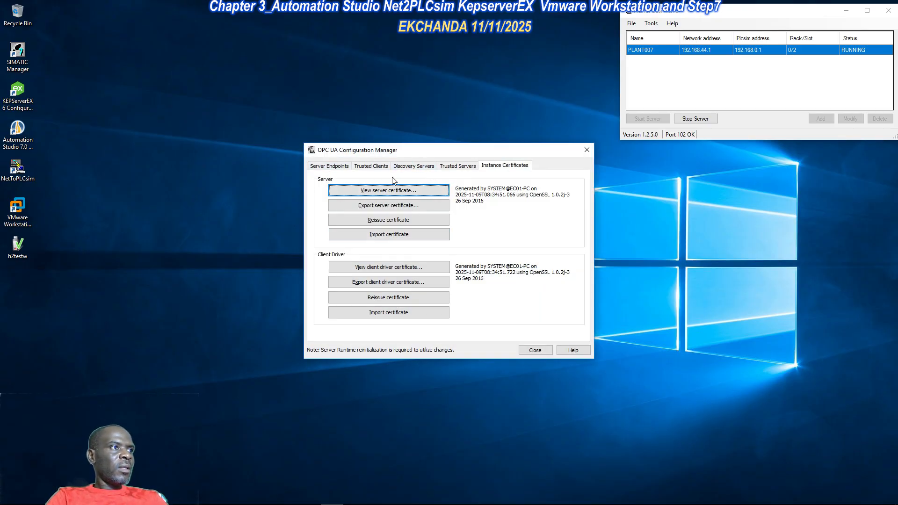
# - Review the OPC UA server endpoints, trusted clients, discovery servers, trusted servers and instance certificates, then close the configuration manager
pyautogui.click(341, 166)
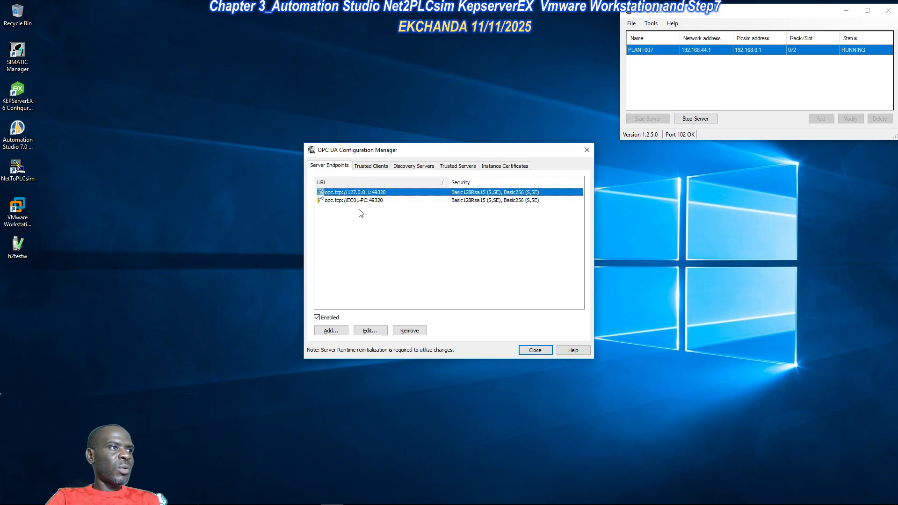
pyautogui.click(376, 200)
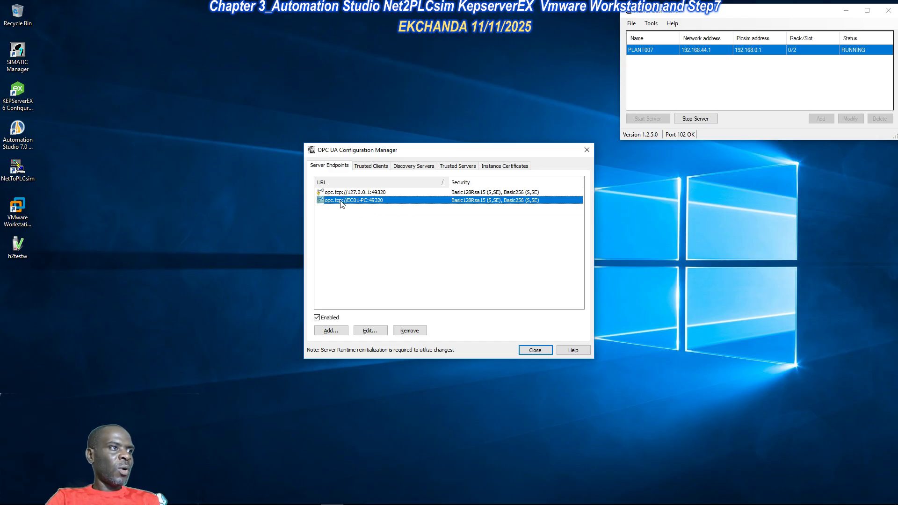
pyautogui.click(371, 201)
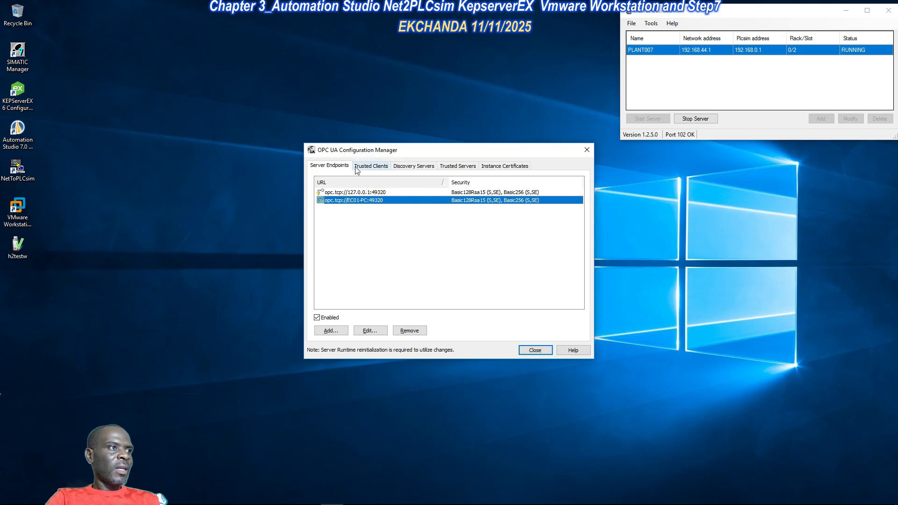
pyautogui.click(377, 166)
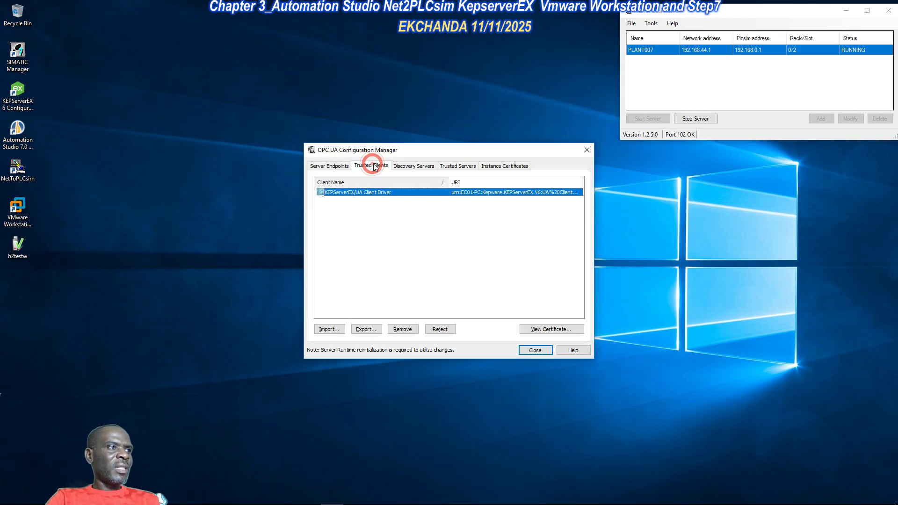
pyautogui.click(414, 166)
pyautogui.click(458, 166)
pyautogui.click(511, 165)
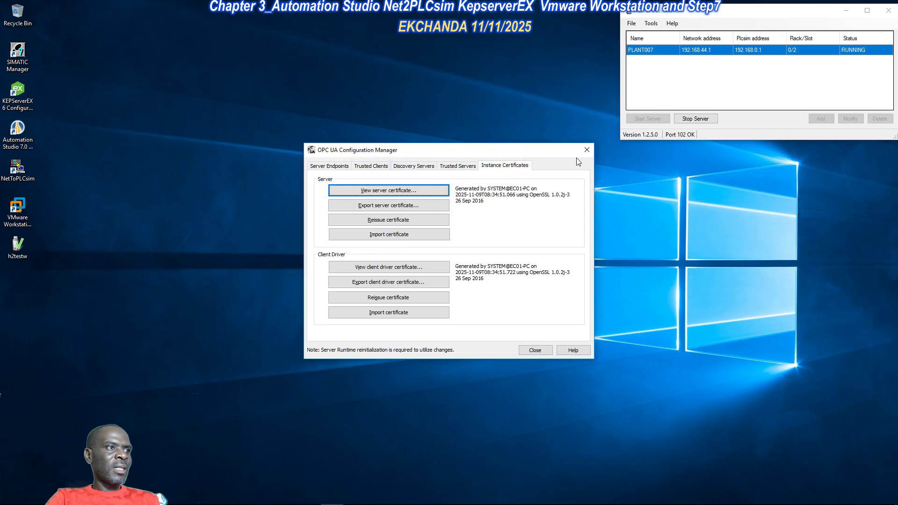
pyautogui.click(588, 150)
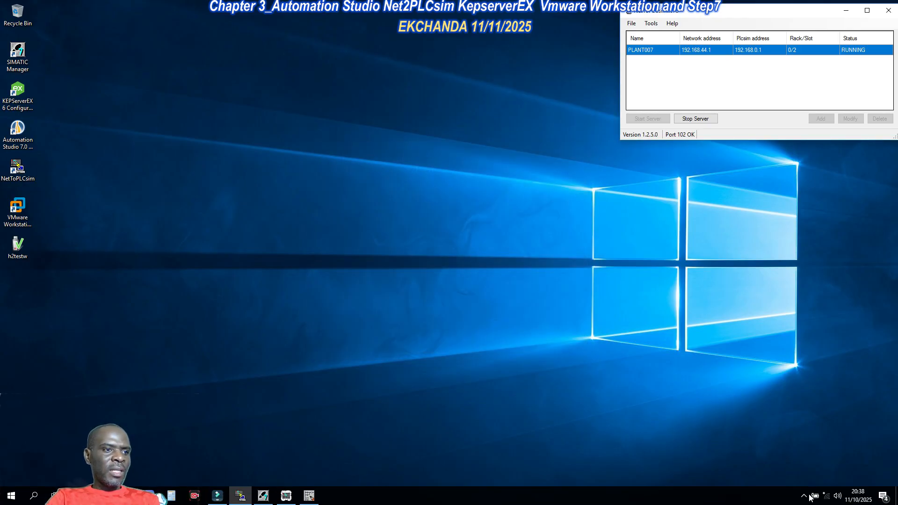
# - Open the KEPServerEX Settings and sign in as administrator with the account password
pyautogui.click(803, 495)
pyautogui.rightClick(794, 477)
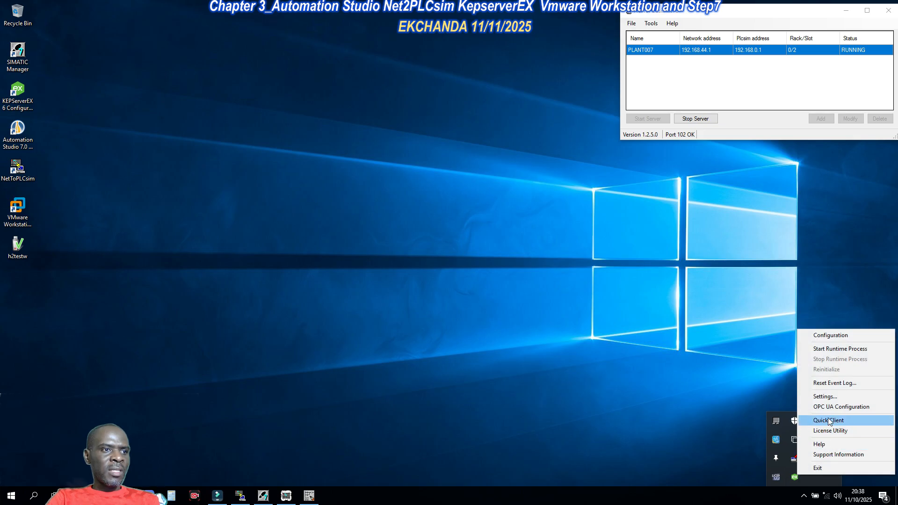
pyautogui.click(816, 396)
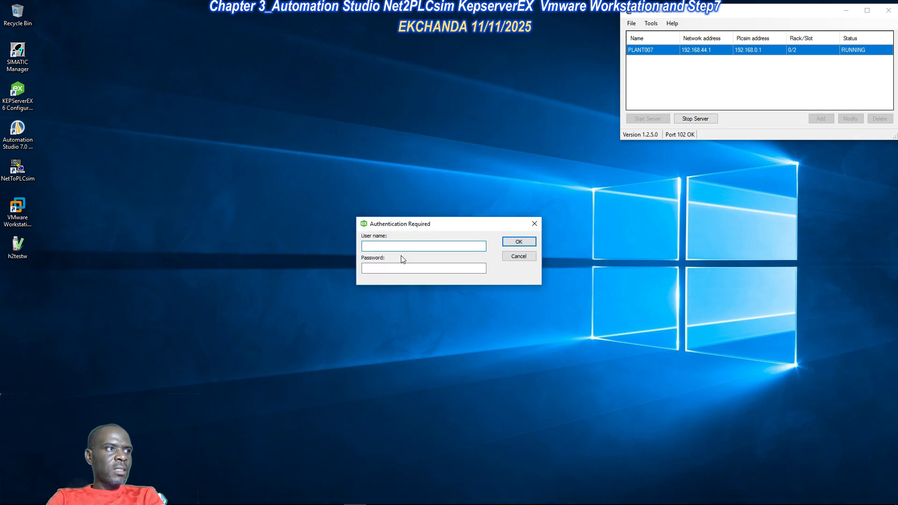
pyautogui.write('administ')
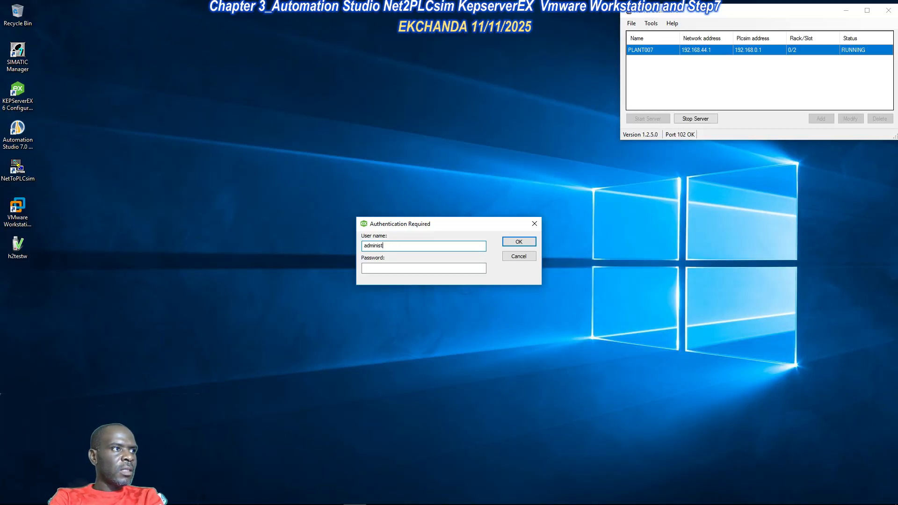
pyautogui.write('rator')
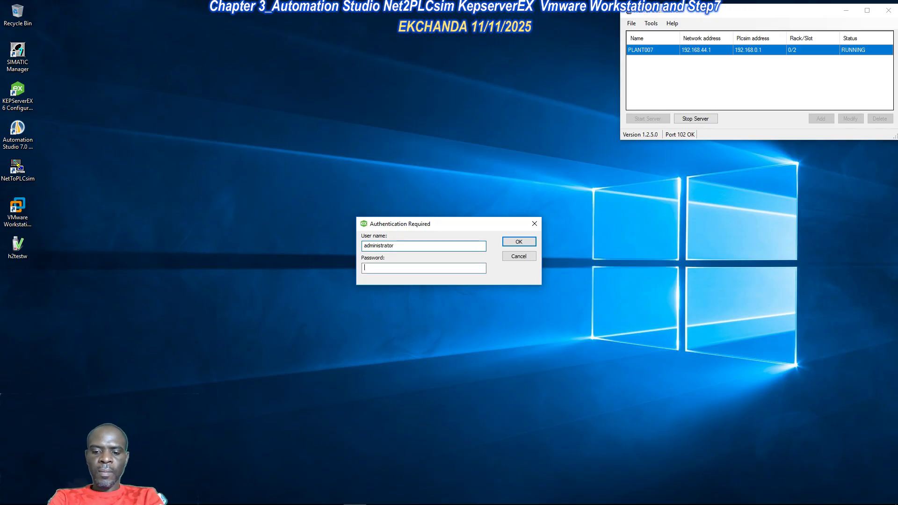
pyautogui.press('Return')
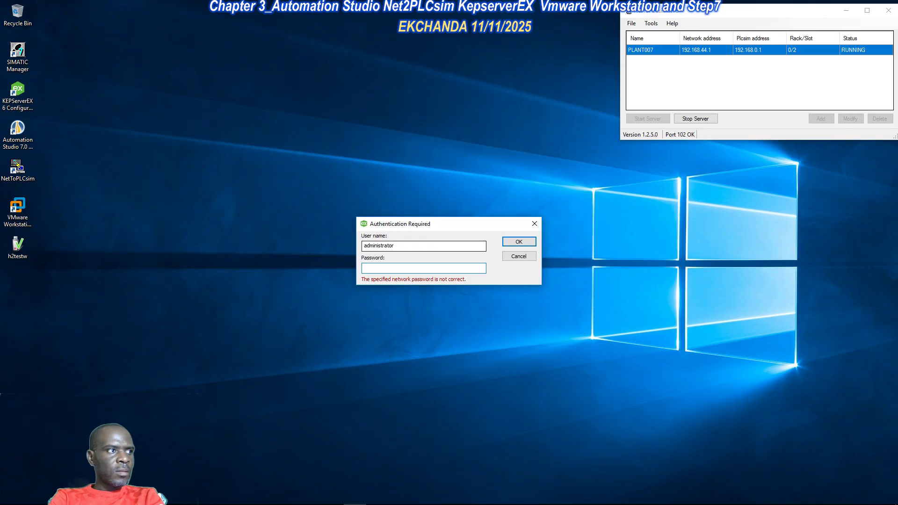
pyautogui.write('a')
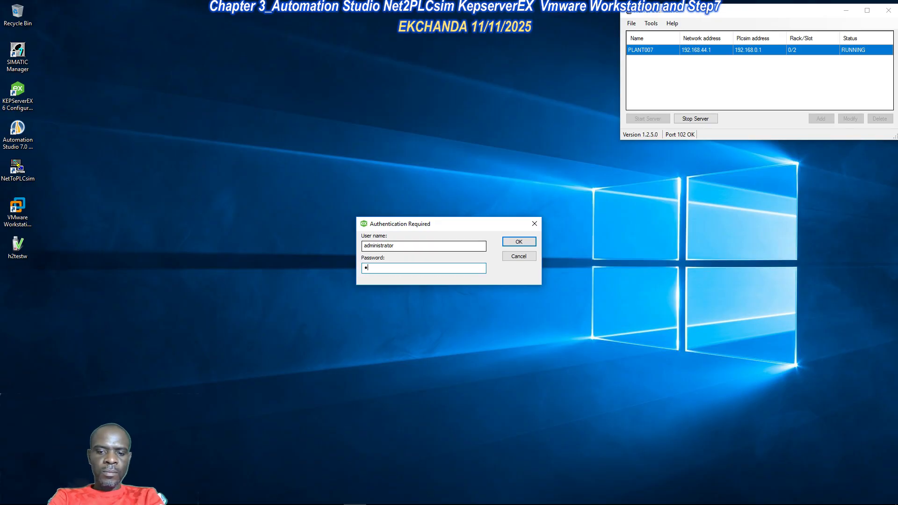
pyautogui.press('Return')
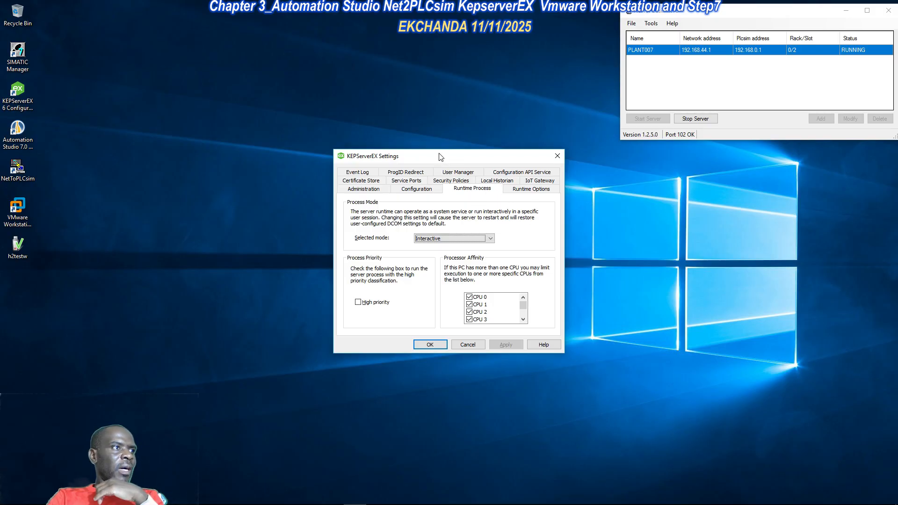
# - Check the process mode in KEPServerEX's Runtime Process settings, then confirm the settings
pyautogui.moveTo(357, 161); pyautogui.dragTo(355, 156)
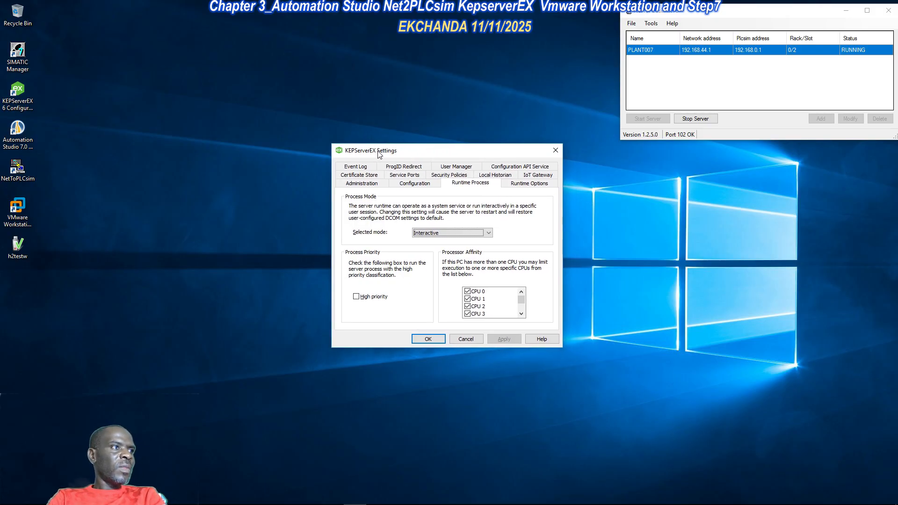
pyautogui.click(472, 185)
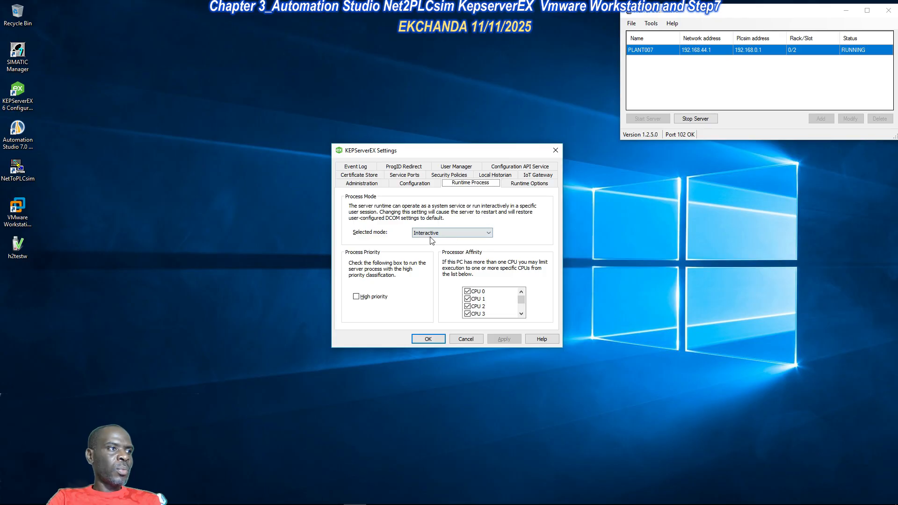
pyautogui.click(434, 340)
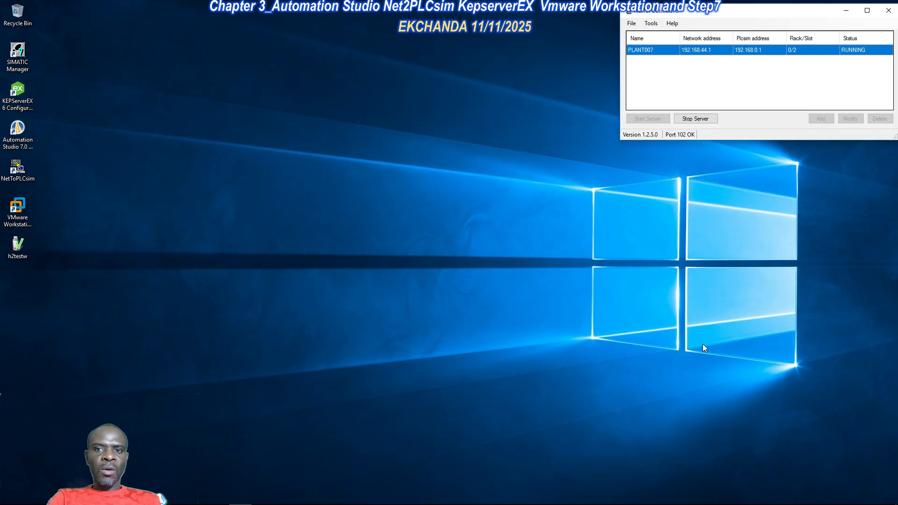
# - Open the KEPServerEX configuration through its background icon, then close it again
pyautogui.moveTo(701, 503)
pyautogui.click(803, 495)
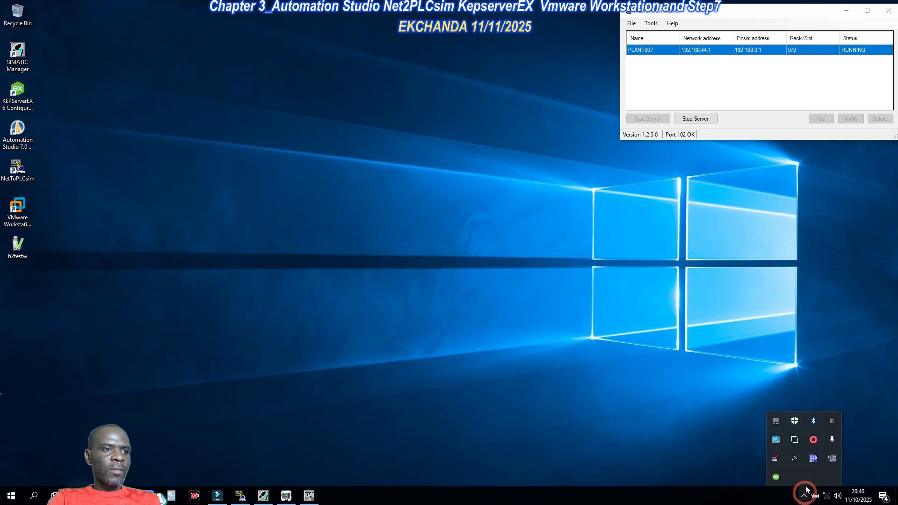
pyautogui.rightClick(776, 477)
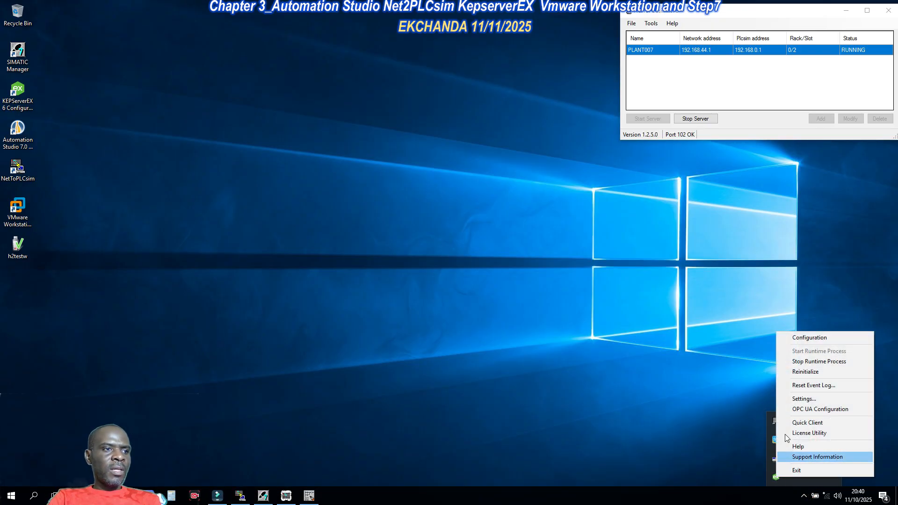
pyautogui.click(807, 337)
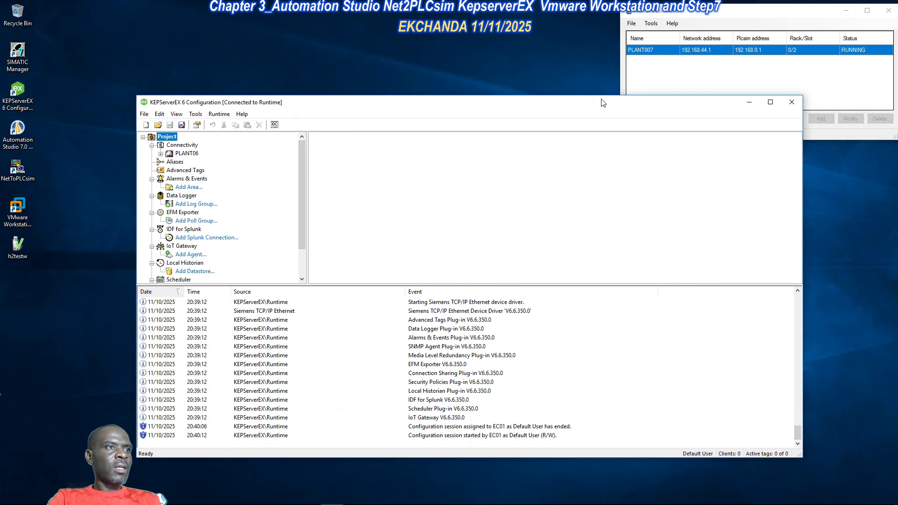
pyautogui.click(785, 104)
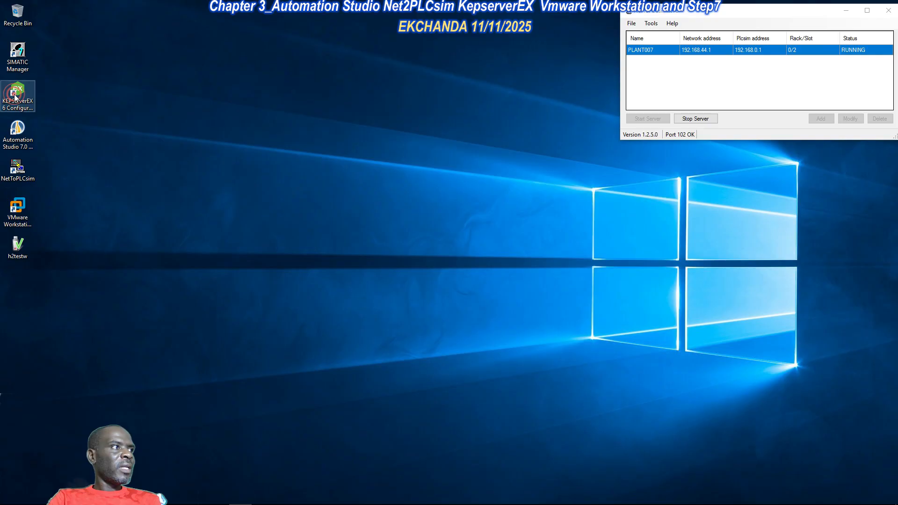
# - Reopen the KEPServerEX configuration and start a new connectivity channel of type Siemens TCP/IP Ethernet
pyautogui.doubleClick(17, 96)
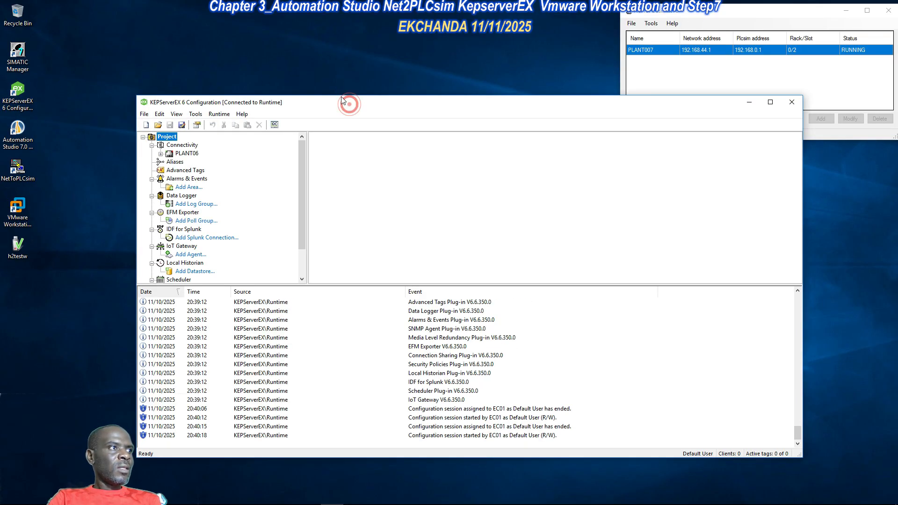
pyautogui.moveTo(341, 97); pyautogui.dragTo(311, 51)
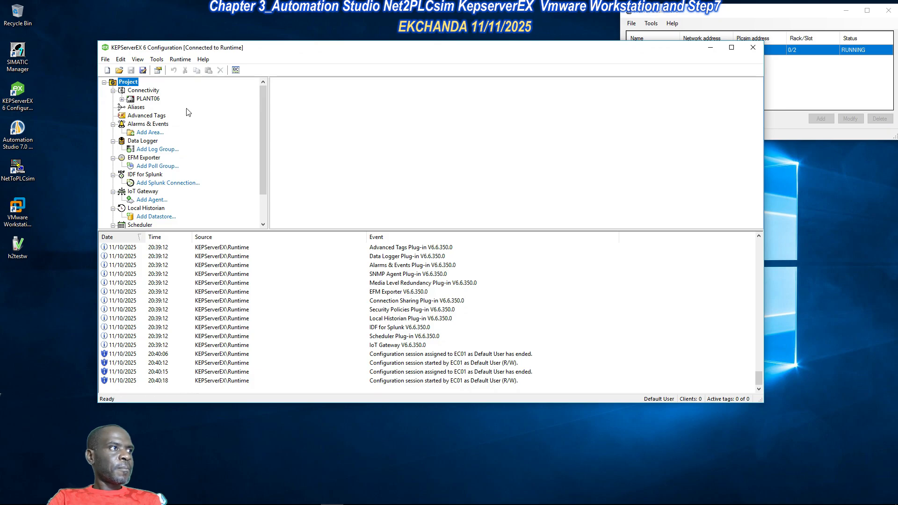
pyautogui.click(138, 91)
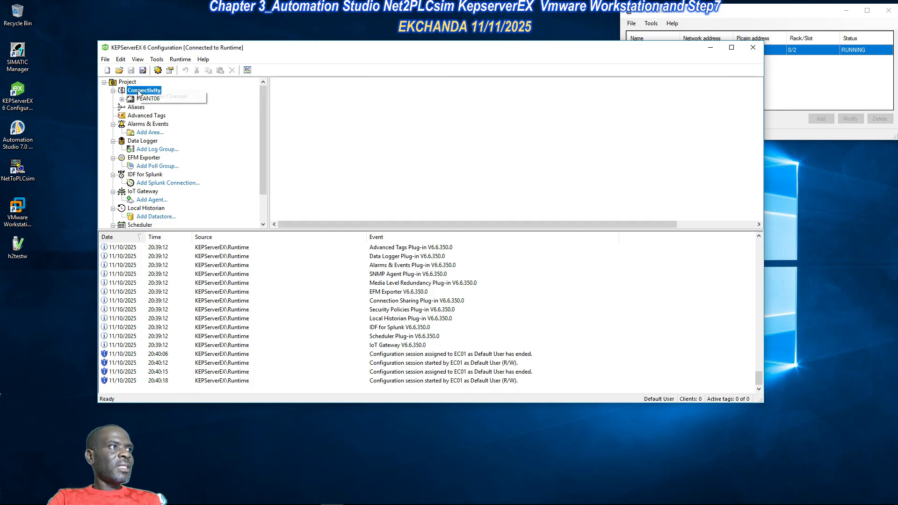
pyautogui.click(172, 97)
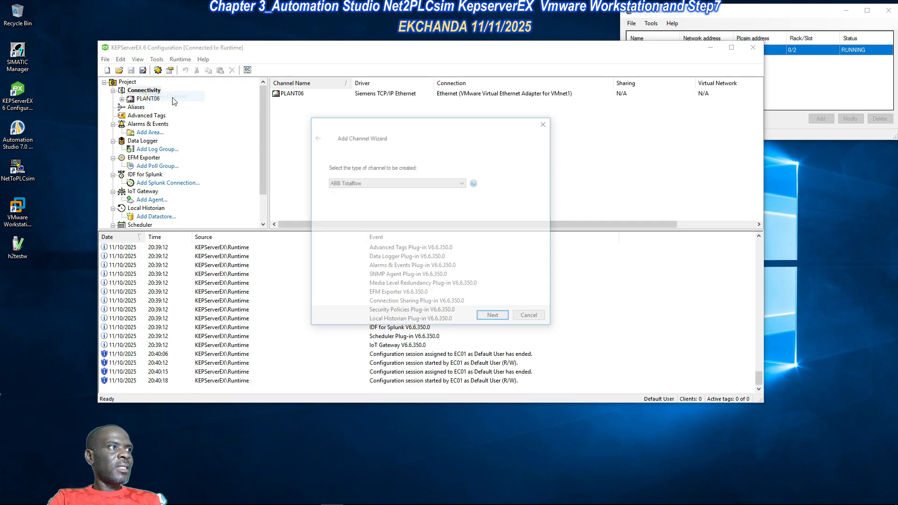
pyautogui.click(382, 183)
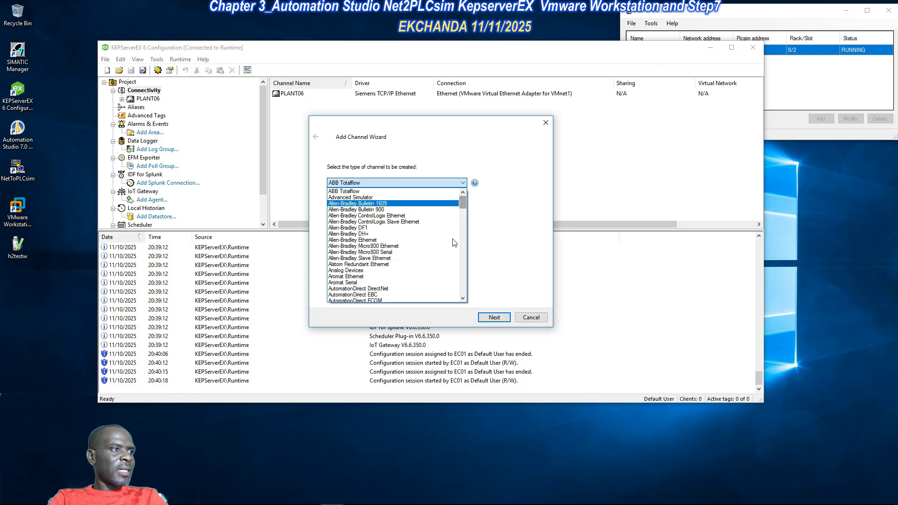
pyautogui.scroll(-15, 452, 241)
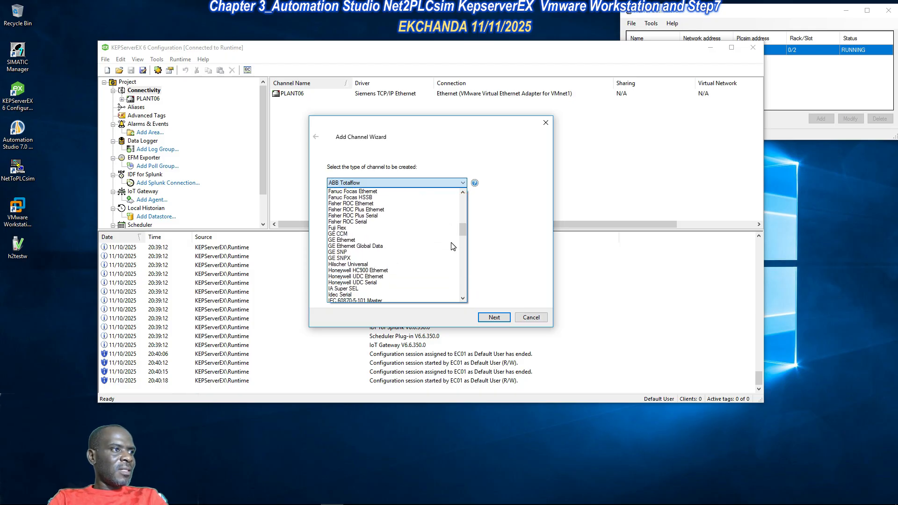
pyautogui.scroll(-3, 453, 246)
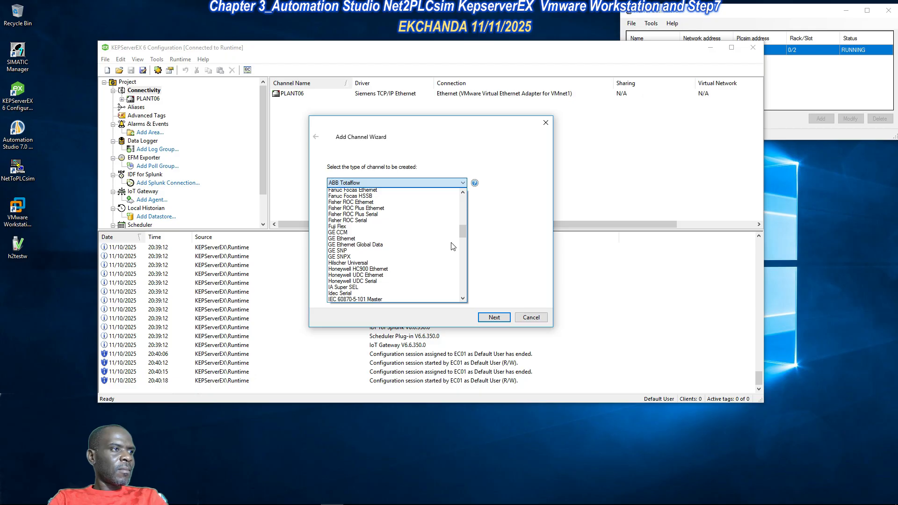
pyautogui.scroll(-2, 453, 247)
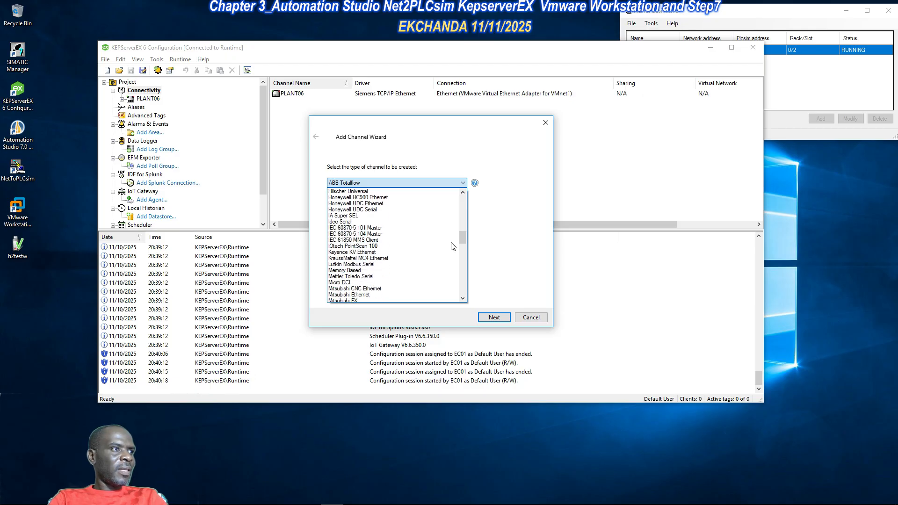
pyautogui.scroll(-14, 374, 236)
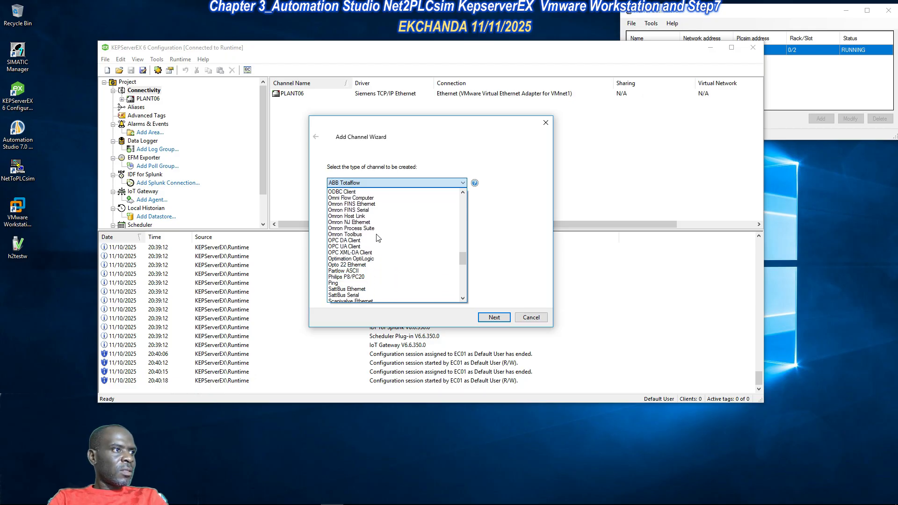
pyautogui.scroll(-2, 381, 241)
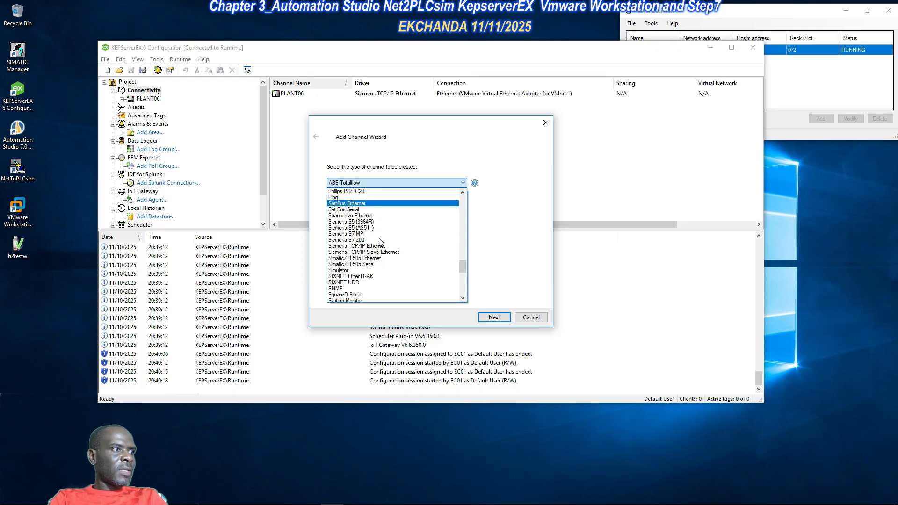
pyautogui.click(386, 246)
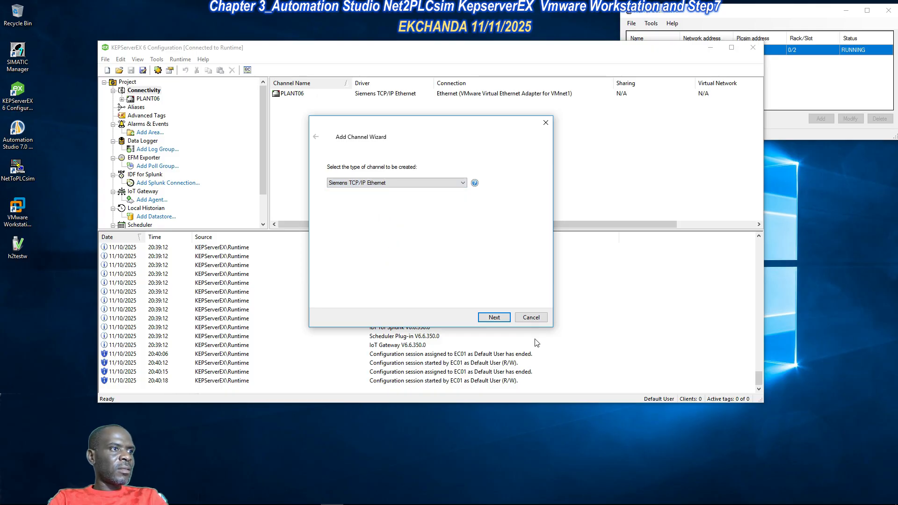
pyautogui.click(504, 321)
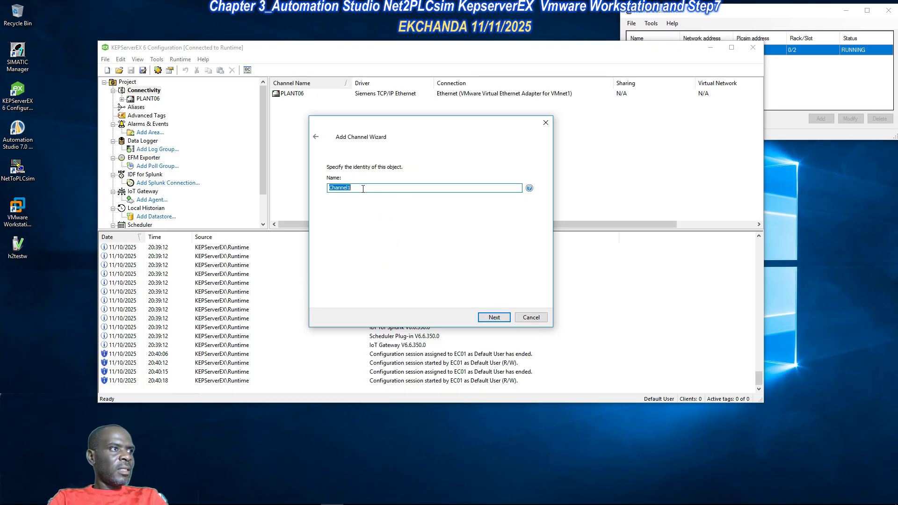
# - Name the new channel PLANT007 and bind it to the VMware Virtual Ethernet Adapter for VMnet1 at 192.168.44.1
pyautogui.write('plant')
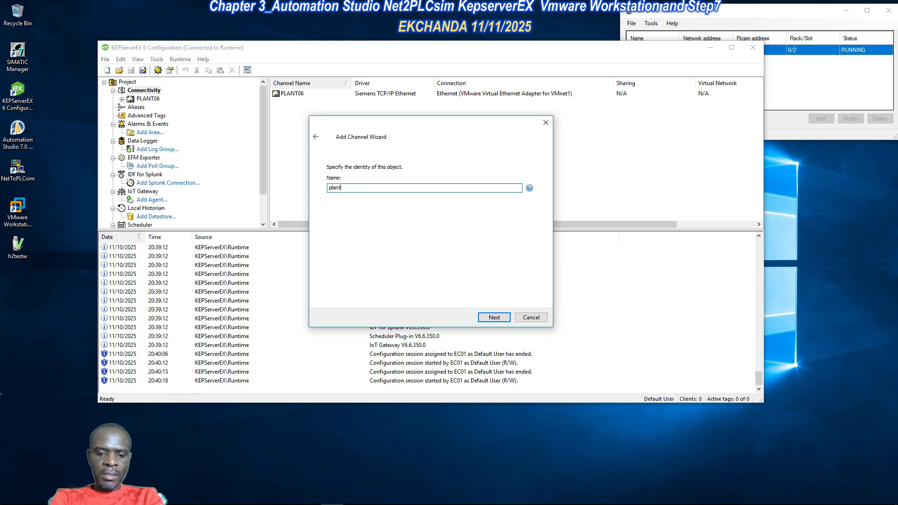
pyautogui.write('007')
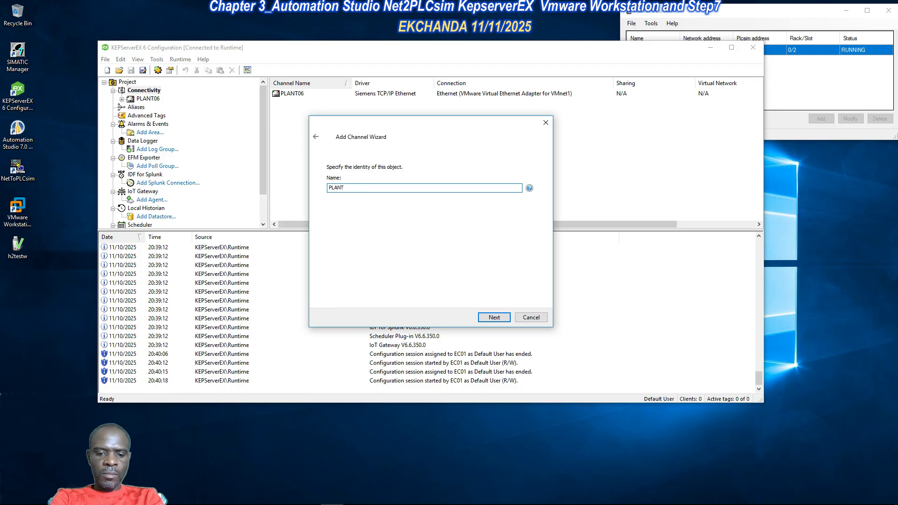
pyautogui.write('007')
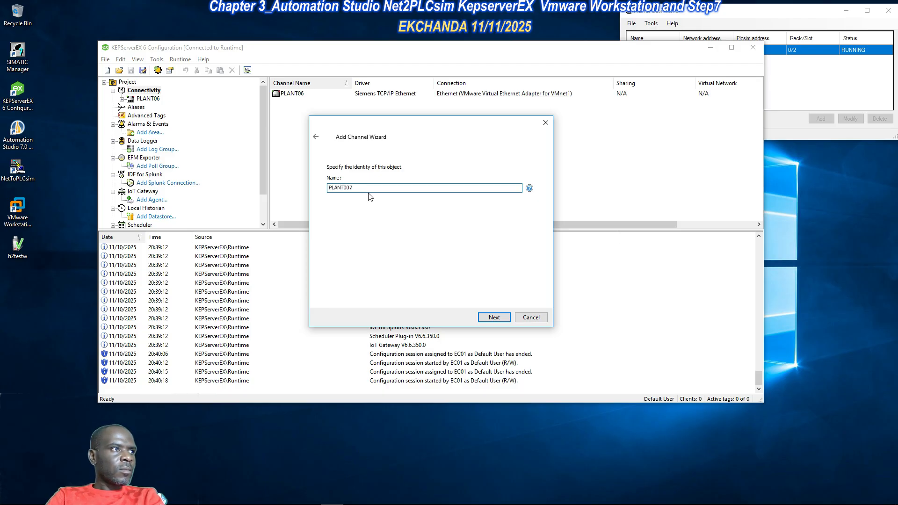
pyautogui.click(491, 316)
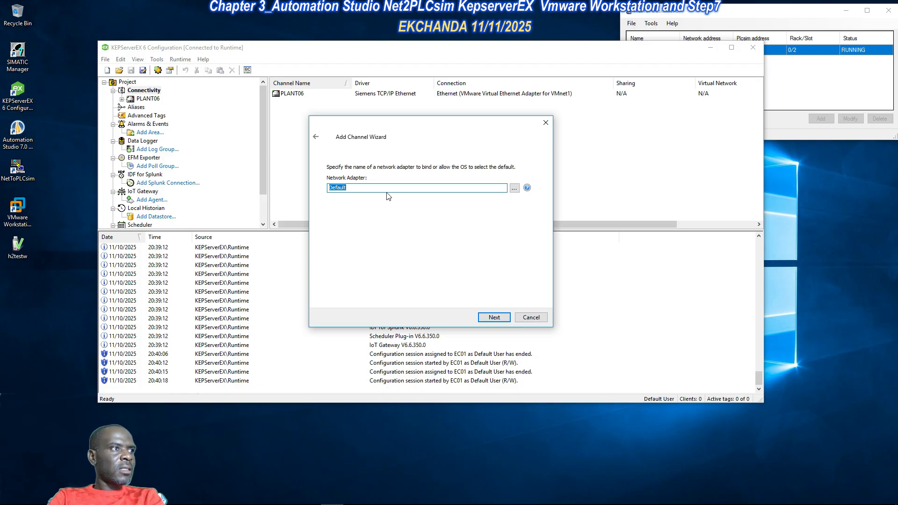
pyautogui.click(513, 187)
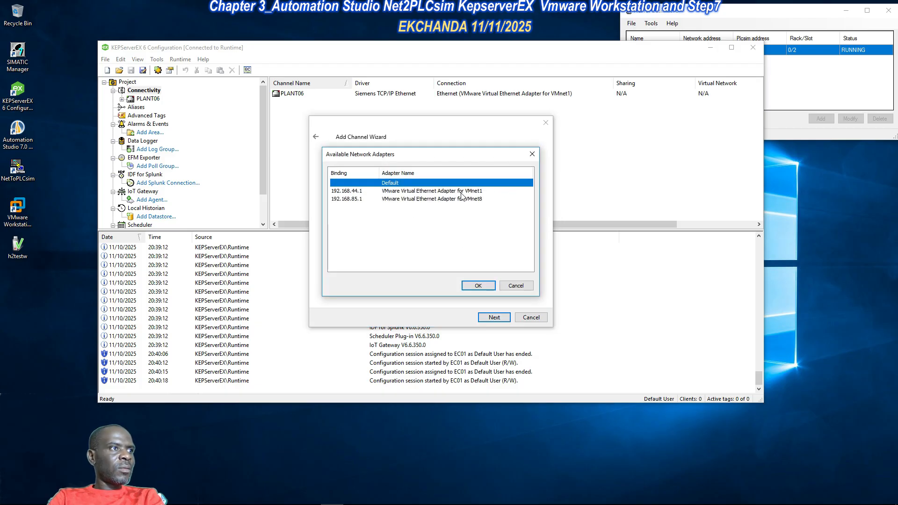
pyautogui.click(349, 191)
pyautogui.click(479, 285)
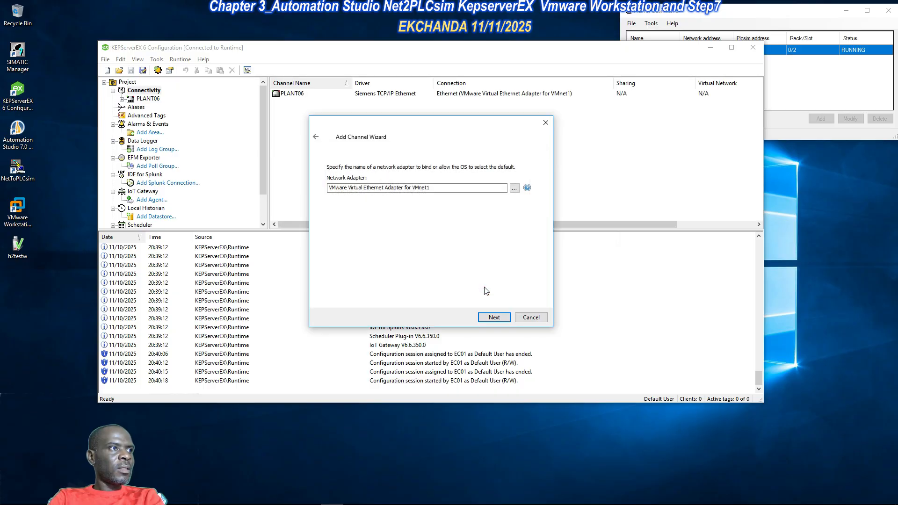
pyautogui.click(491, 317)
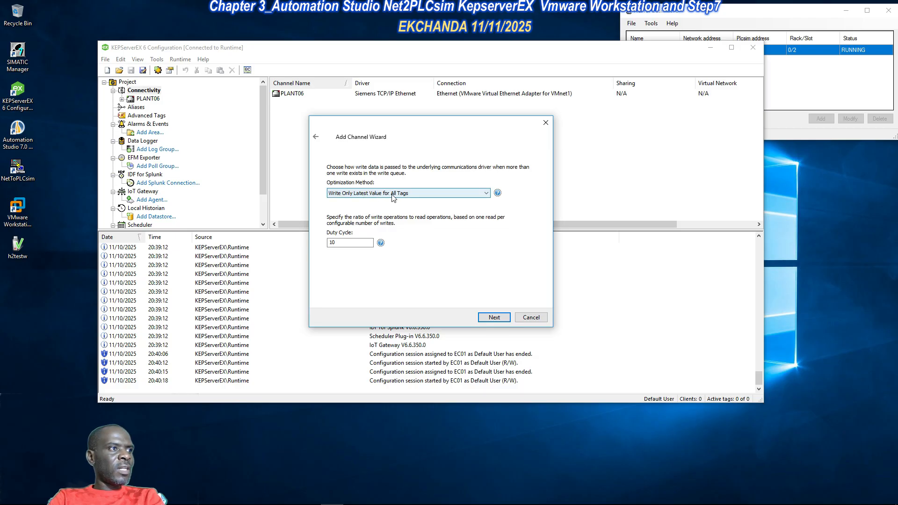
# - Set the channel's optimization method to Write All Values for All Tags, accept the floating-point default and finish creating the channel
pyautogui.click(431, 197)
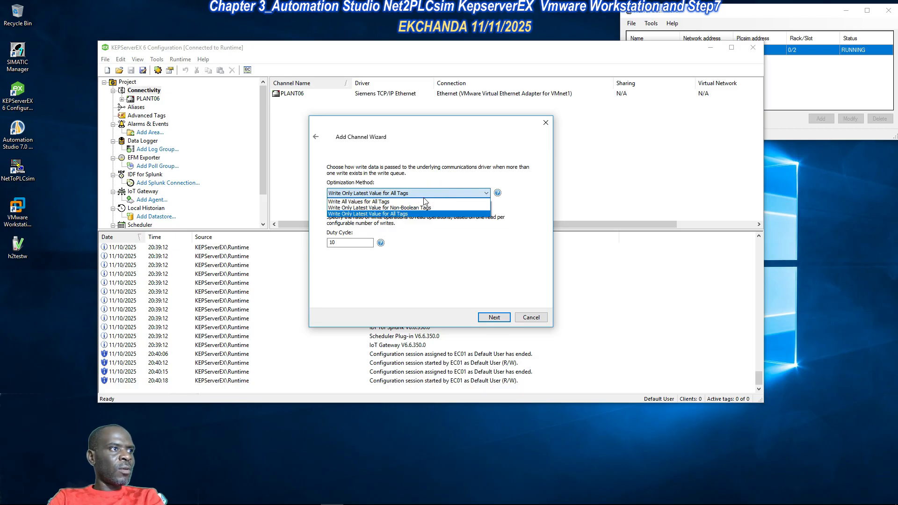
pyautogui.click(424, 200)
pyautogui.click(494, 318)
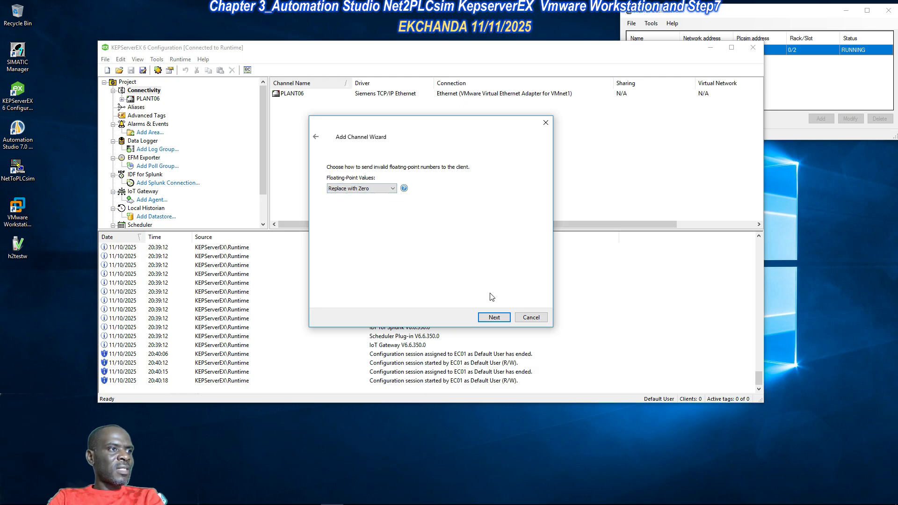
pyautogui.click(496, 318)
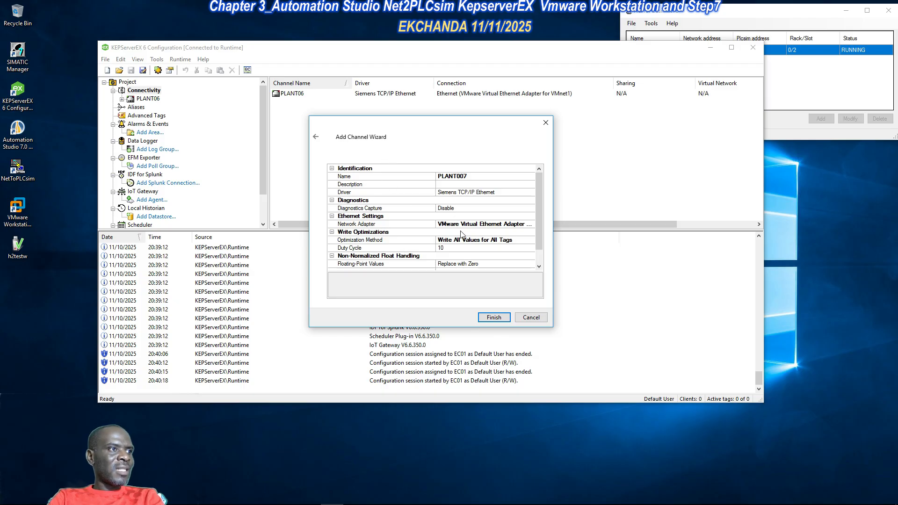
pyautogui.click(497, 317)
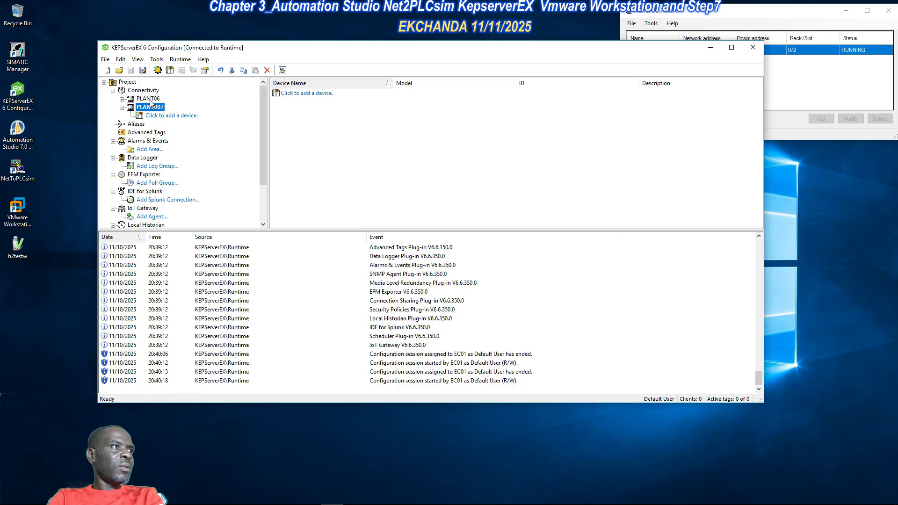
# - Disconnect the configuration from the runtime and delete the old PLANT06 channel
pyautogui.click(173, 61)
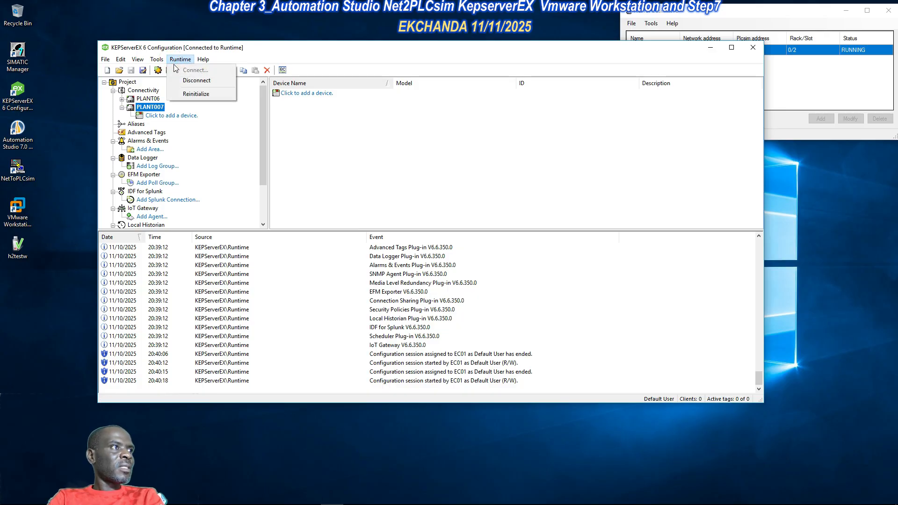
pyautogui.click(187, 80)
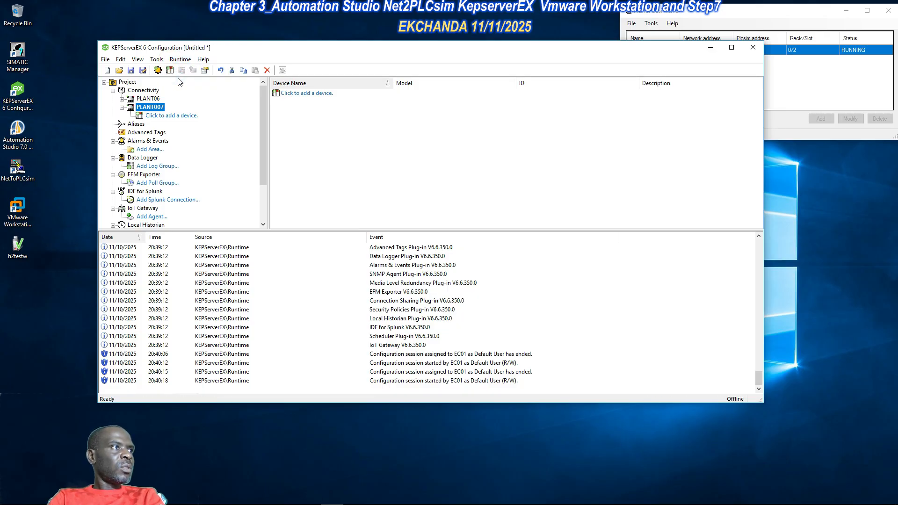
pyautogui.click(148, 99)
pyautogui.rightClick(148, 98)
pyautogui.click(197, 138)
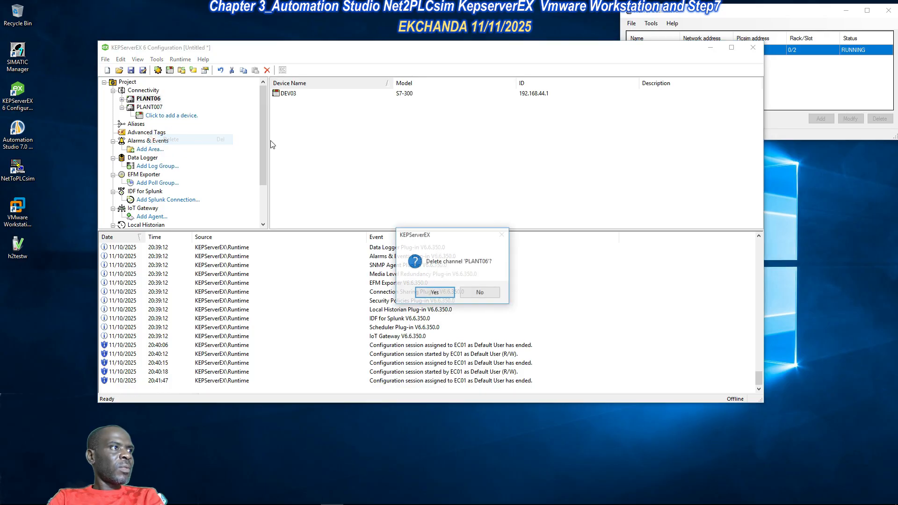
pyautogui.click(434, 291)
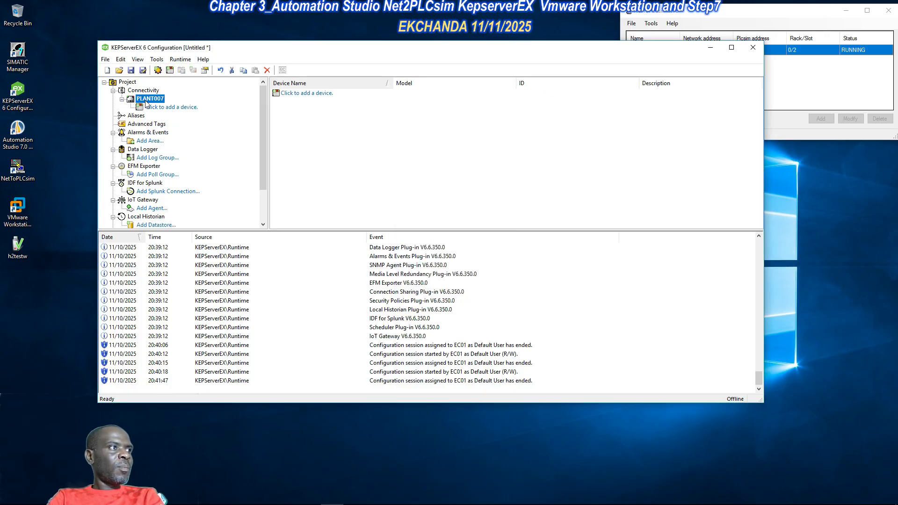
# - Start a new device under PLANT007 named DEV001, with model S7-300 and ID 192.168.44.1
pyautogui.click(170, 108)
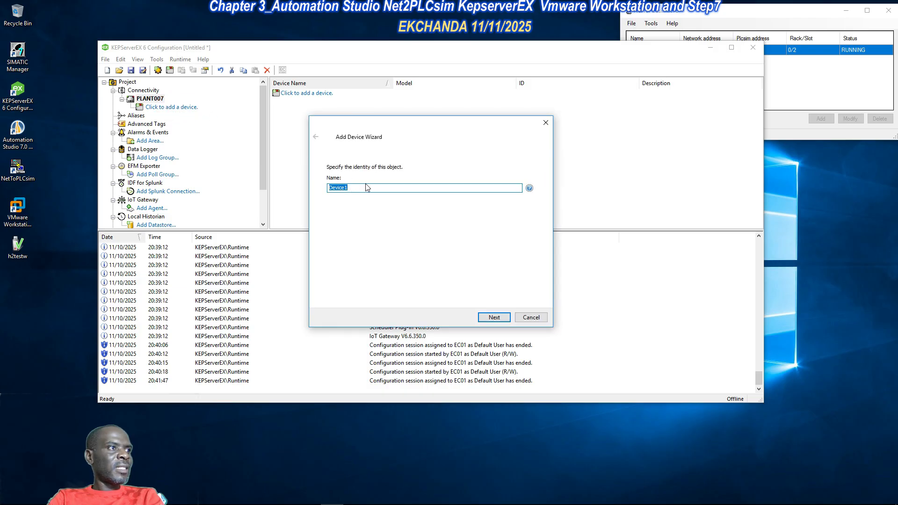
pyautogui.write('DEV001')
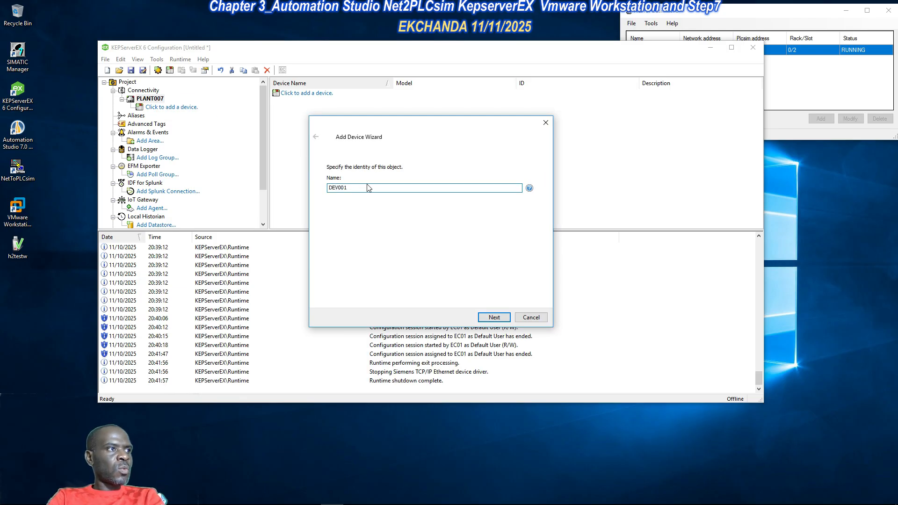
pyautogui.click(494, 317)
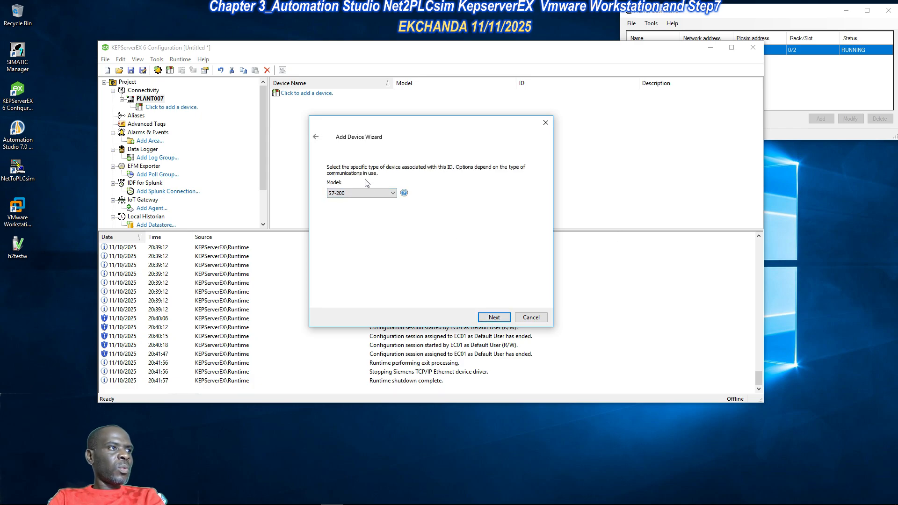
pyautogui.click(393, 194)
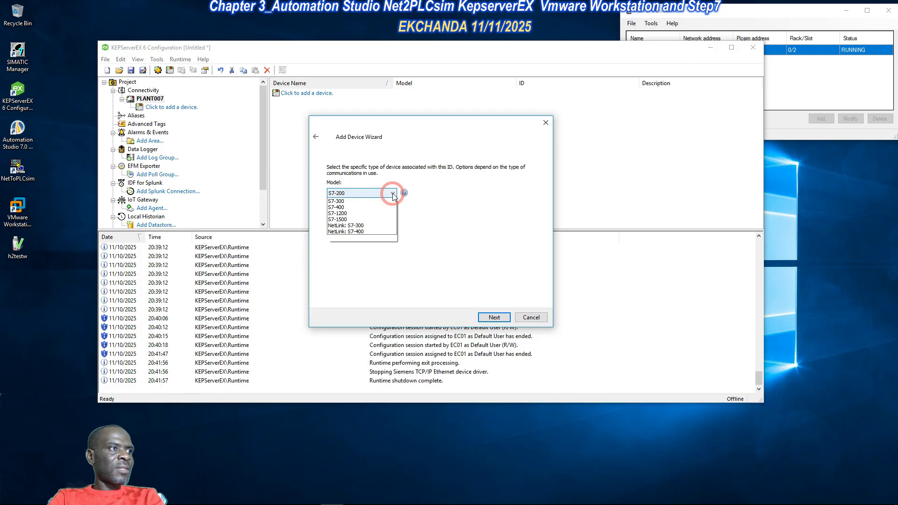
pyautogui.click(365, 209)
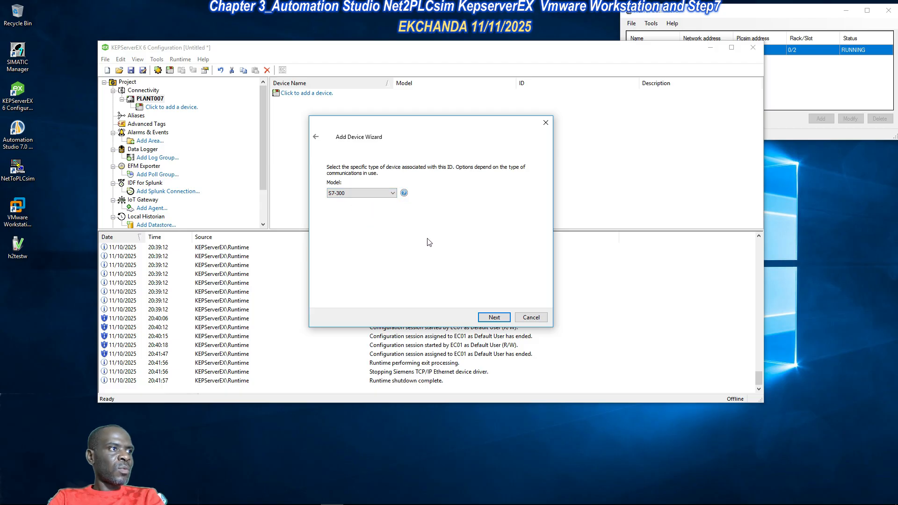
pyautogui.click(494, 317)
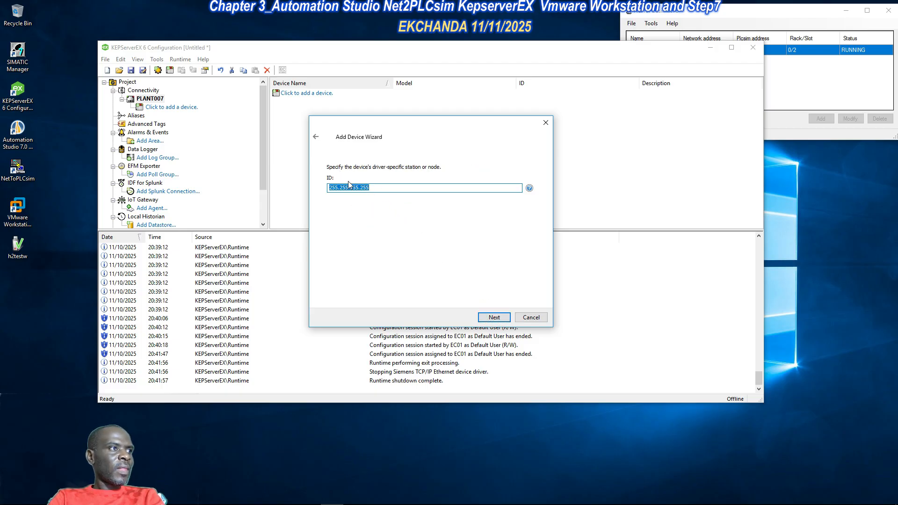
pyautogui.write('192.168.44.1')
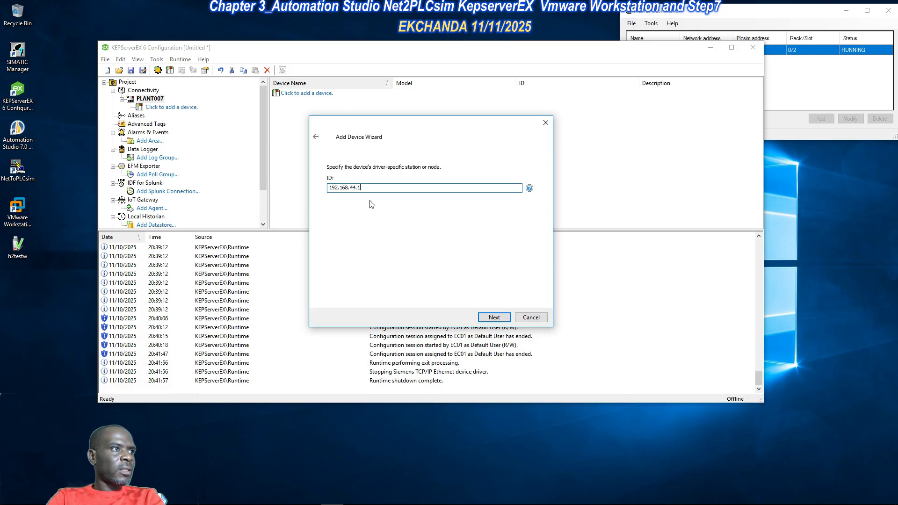
pyautogui.click(505, 317)
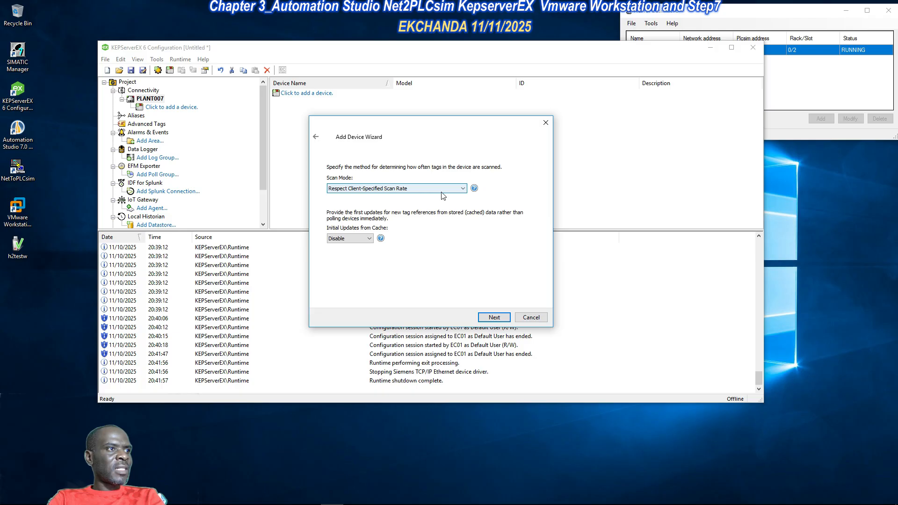
# - Set the device's scan mode to Request All Data at Scan Rate with a scan rate of 50 ms
pyautogui.click(463, 188)
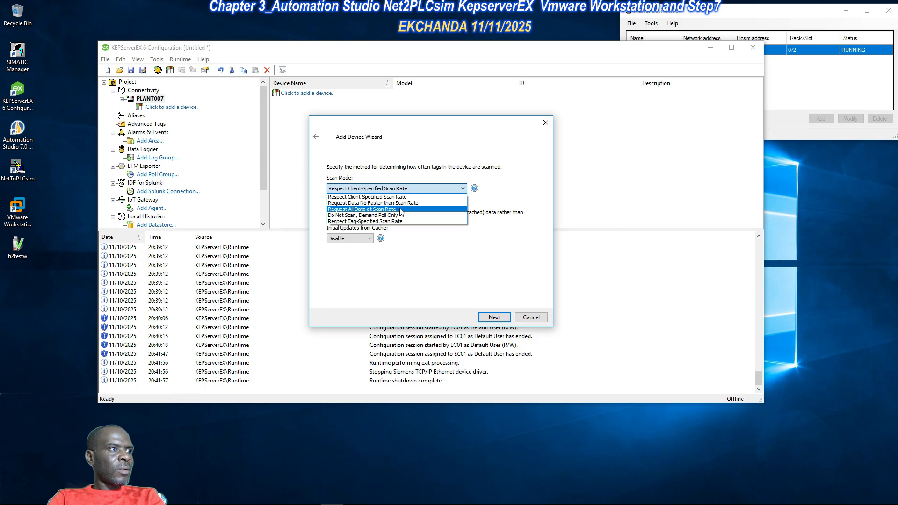
pyautogui.click(401, 209)
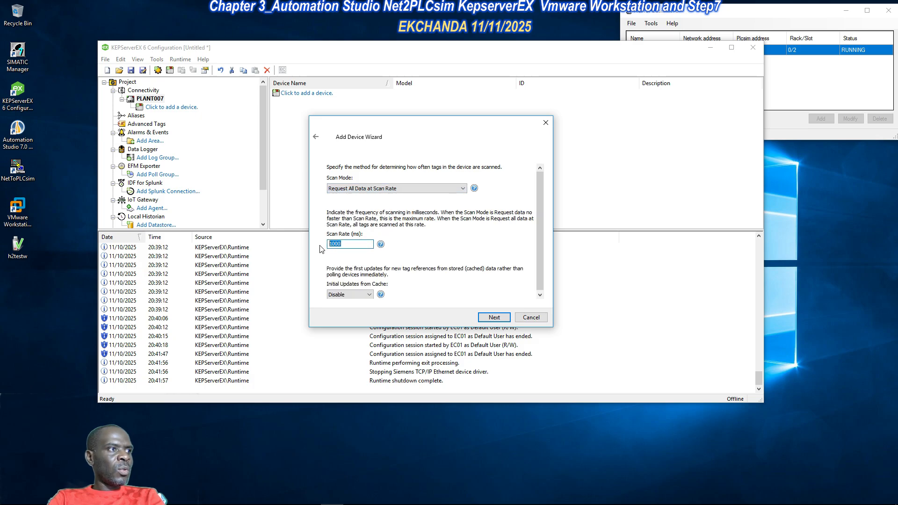
pyautogui.write('50')
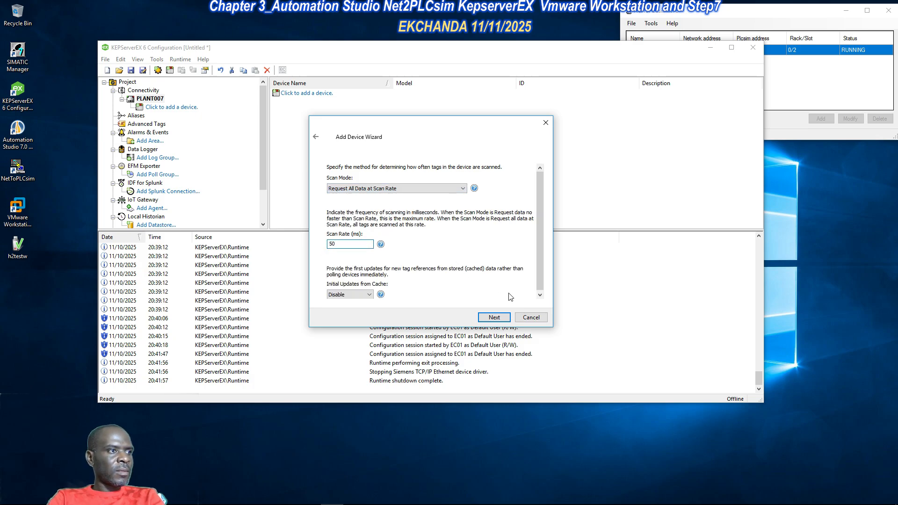
pyautogui.click(494, 317)
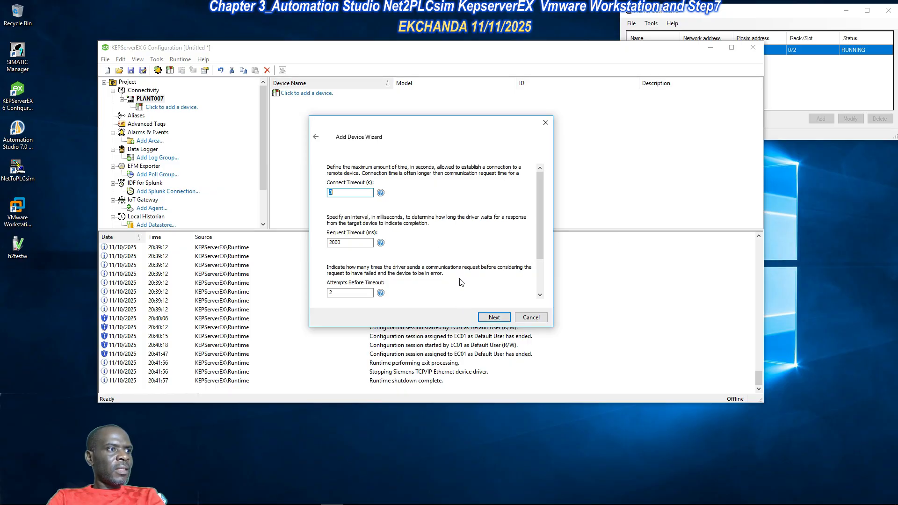
# - Accept the default timeouts, tag generation and port settings, keeping the maximum PDU size at 960 and the byte order at Big Endian
pyautogui.click(494, 318)
pyautogui.click(494, 318)
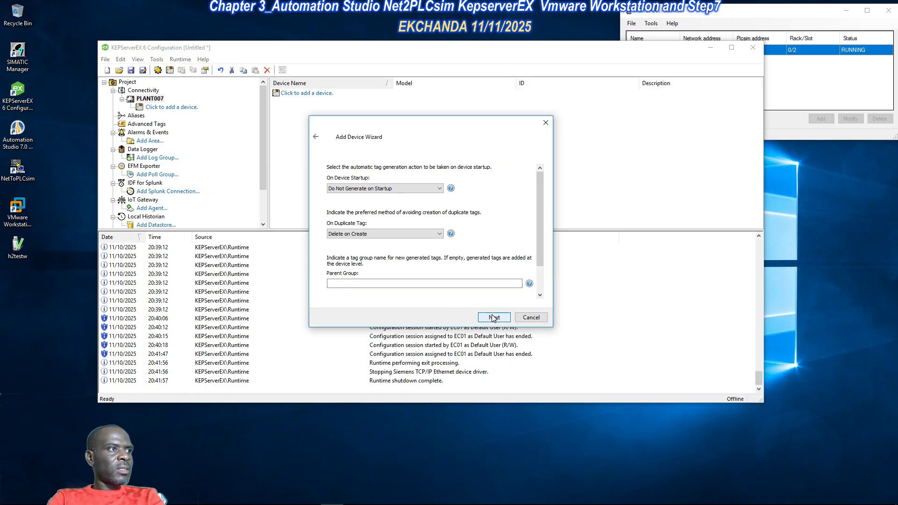
pyautogui.click(494, 317)
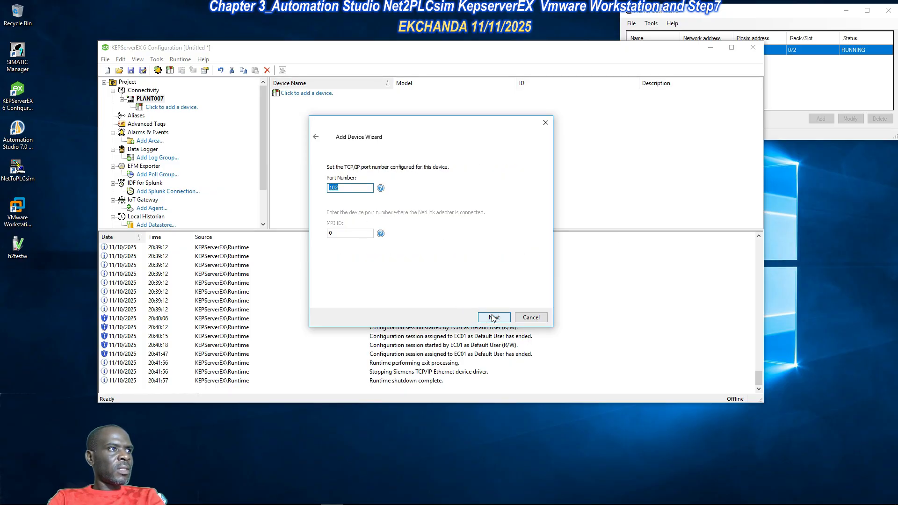
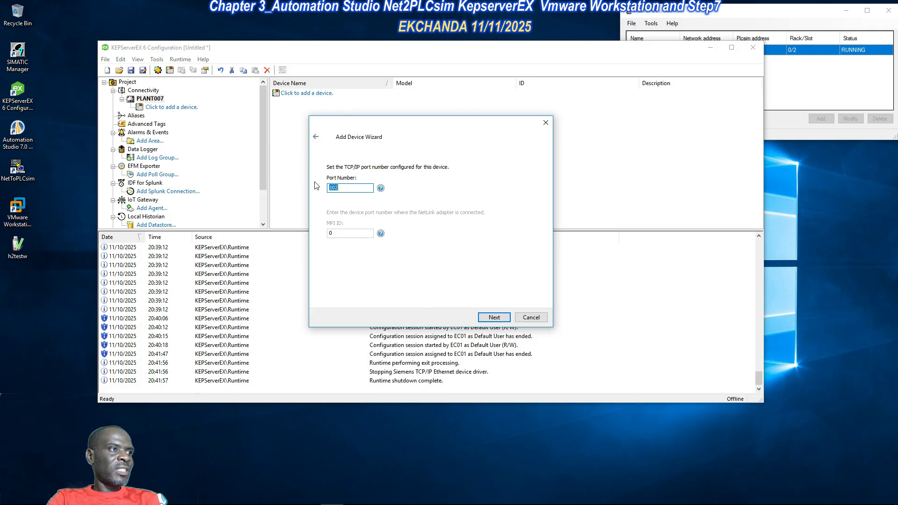
pyautogui.click(493, 317)
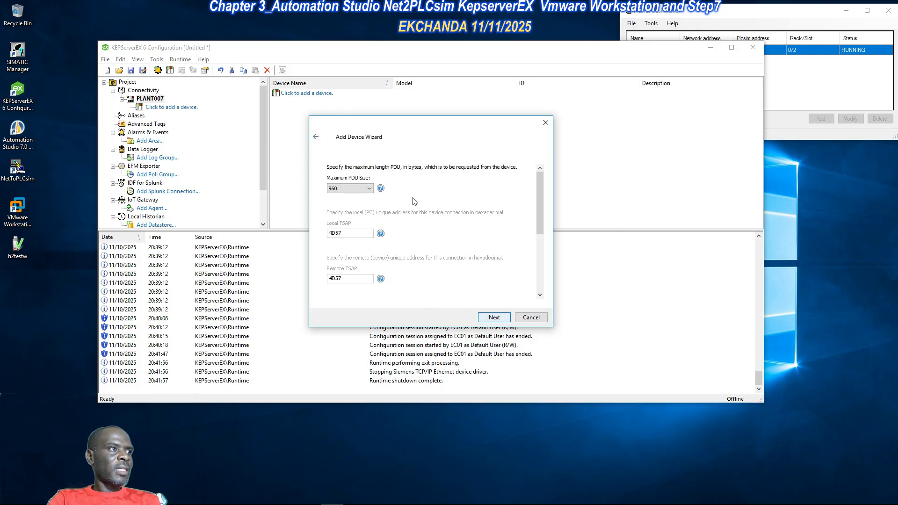
pyautogui.click(494, 317)
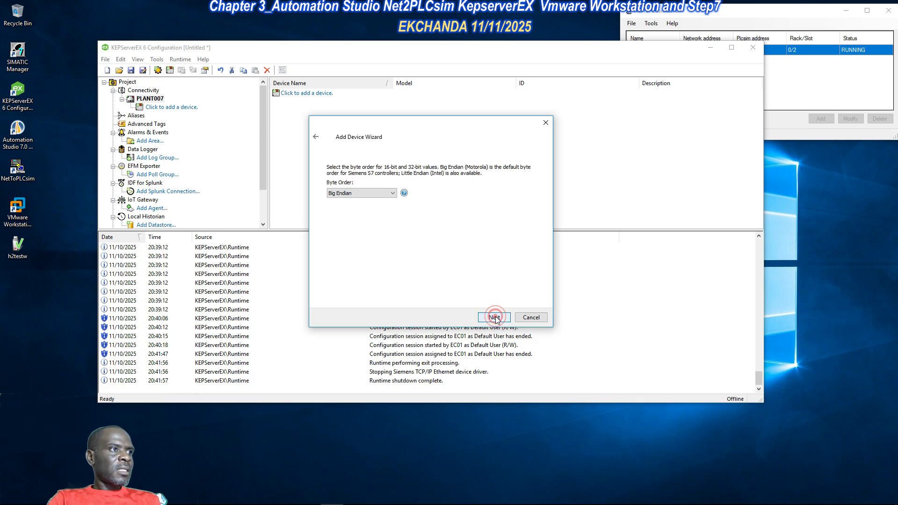
pyautogui.click(494, 318)
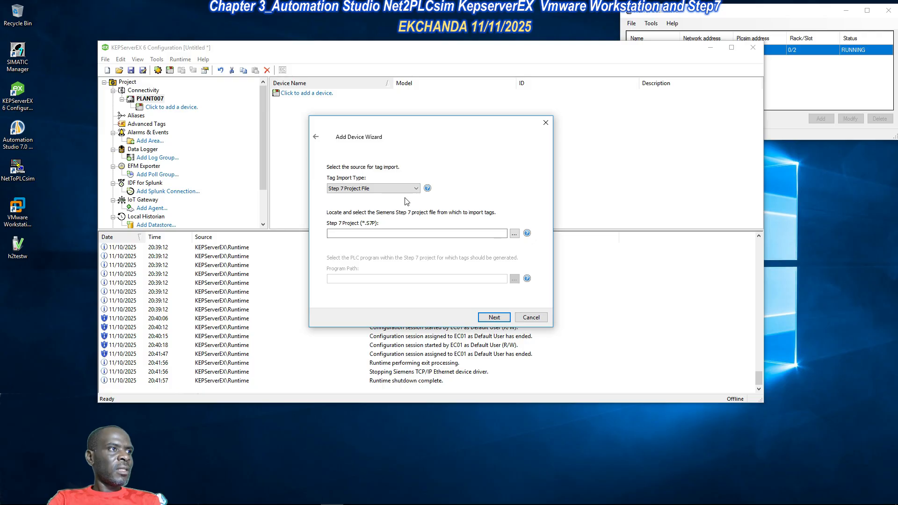
# - Choose PLANT007.s7p from the Plant007 folder as the Step 7 project file for tag import and finish creating the device
pyautogui.click(415, 189)
pyautogui.click(365, 192)
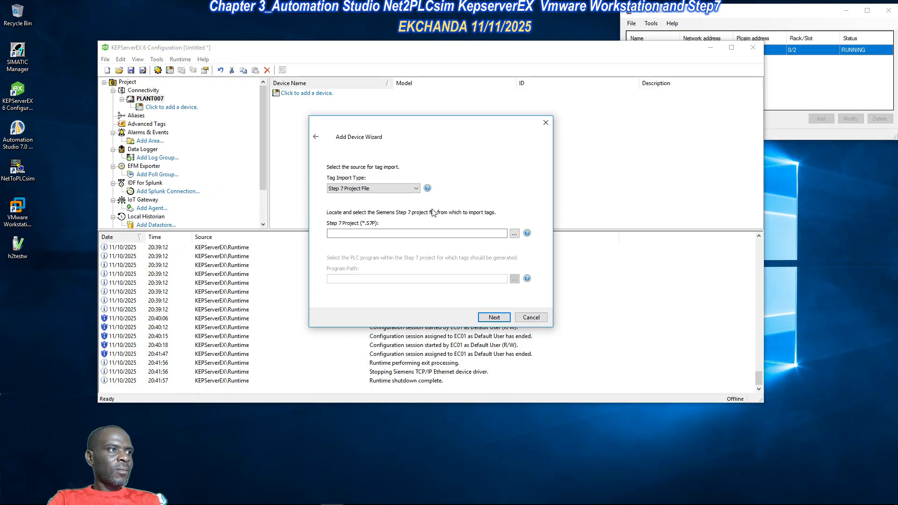
pyautogui.click(515, 236)
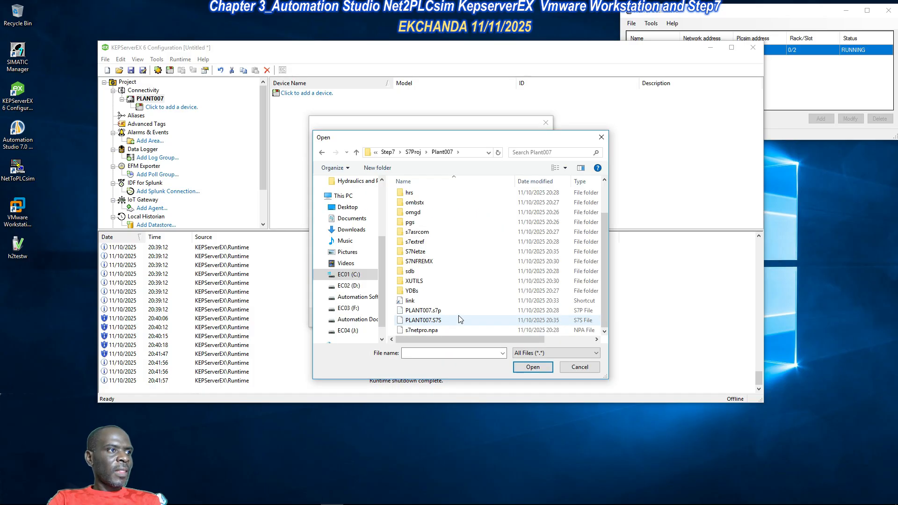
pyautogui.click(478, 142)
pyautogui.moveTo(482, 143); pyautogui.dragTo(717, 114)
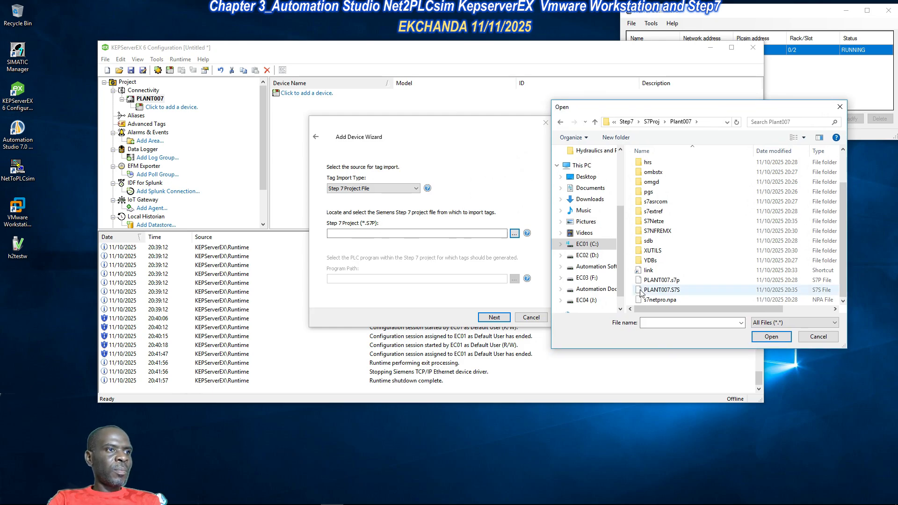
pyautogui.doubleClick(662, 280)
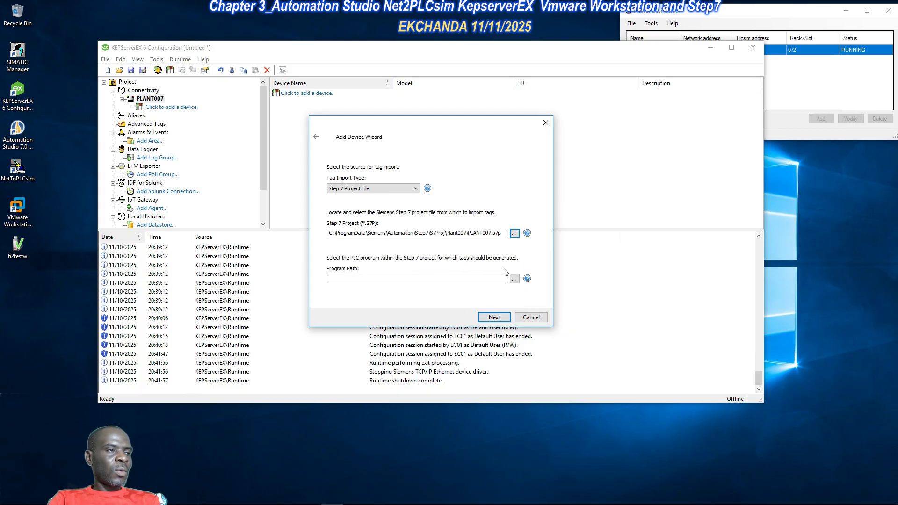
pyautogui.click(496, 318)
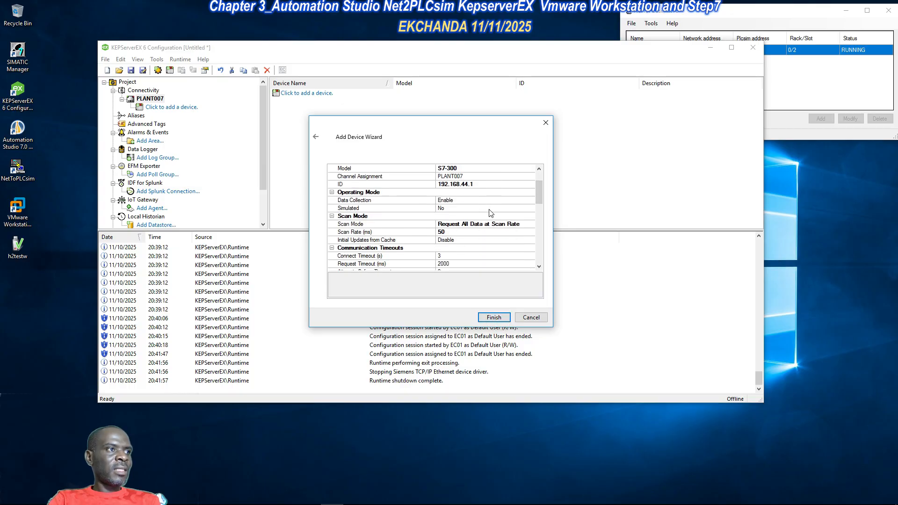
pyautogui.click(493, 317)
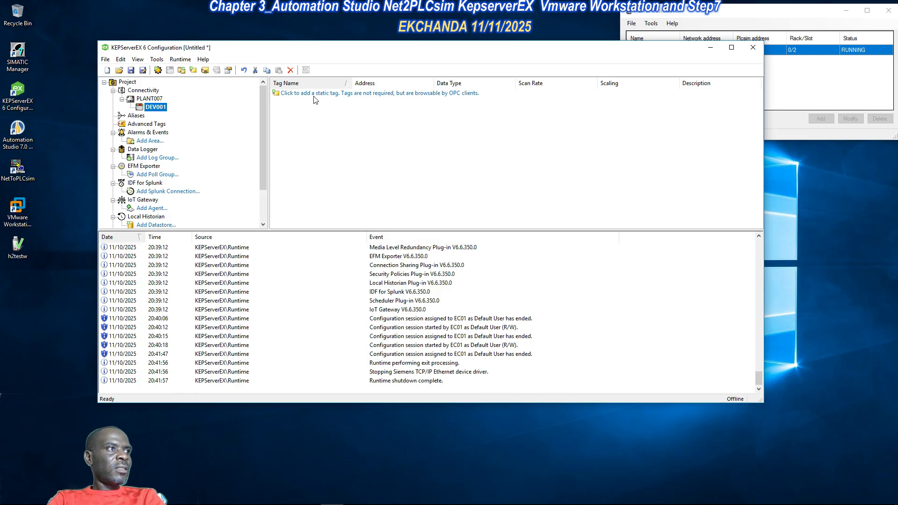
# - Add a static tag named START at address M10.0 to DEV001, keeping the default data type
pyautogui.click(364, 99)
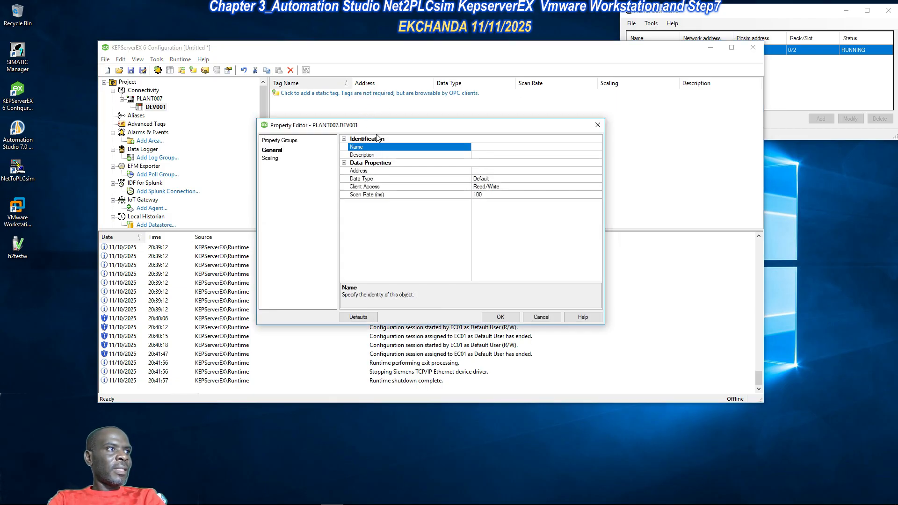
pyautogui.click(504, 145)
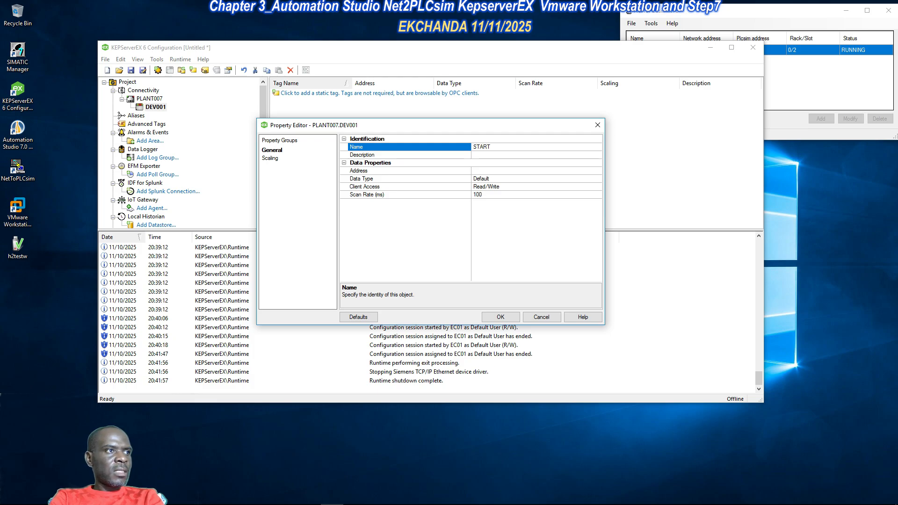
pyautogui.click(487, 171)
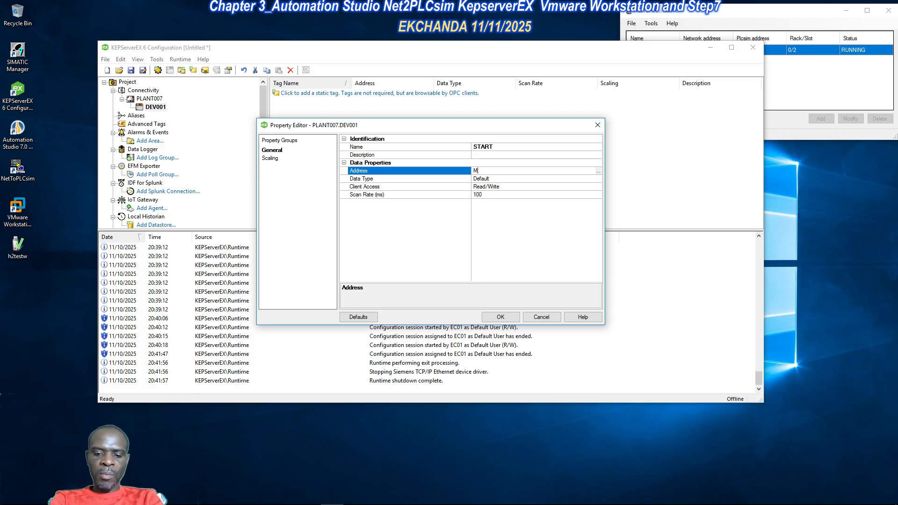
pyautogui.press('Return')
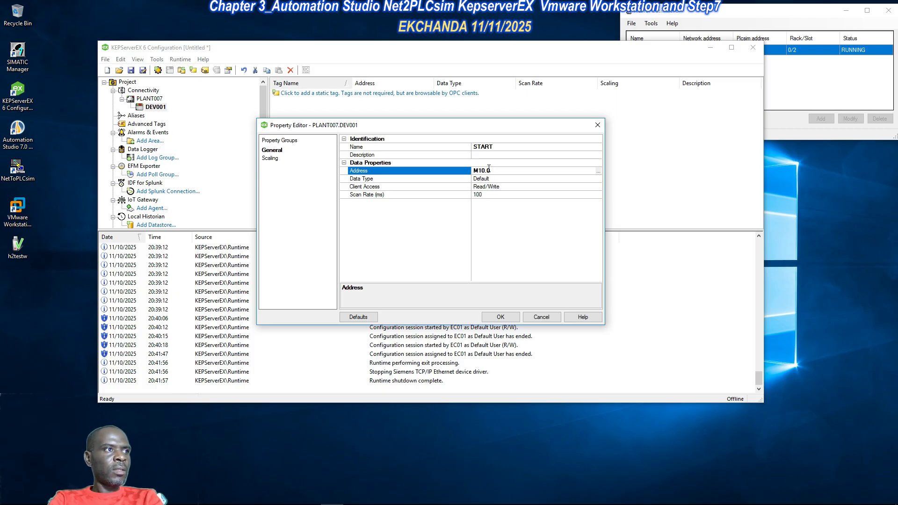
pyautogui.press('Return')
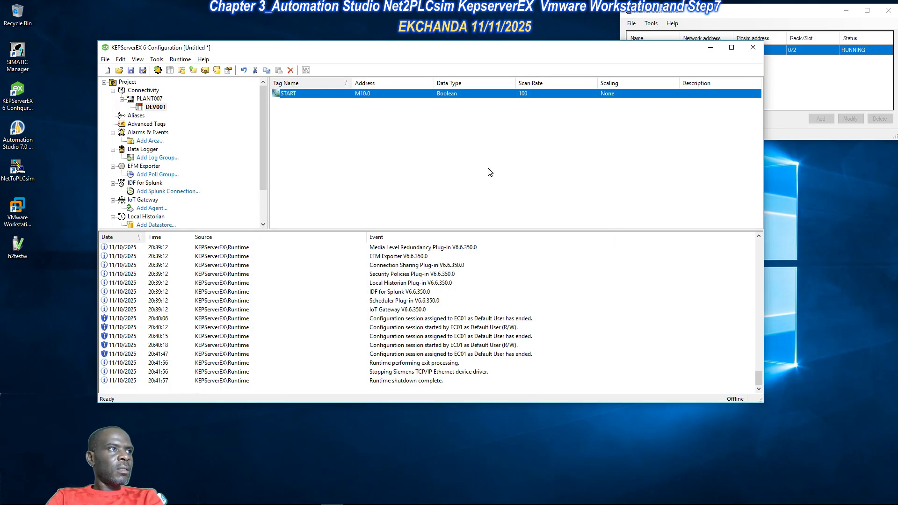
# - Duplicate the START tag within DEV001
pyautogui.rightClick(371, 97)
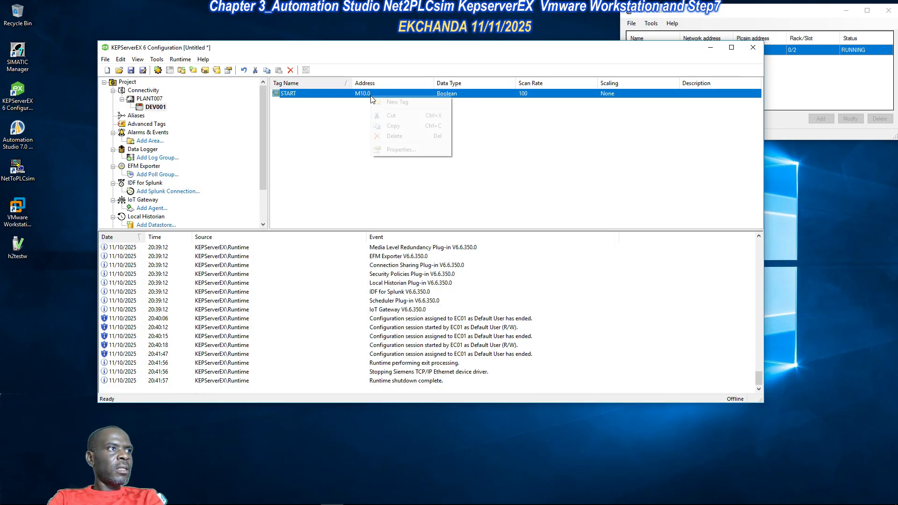
pyautogui.click(392, 125)
pyautogui.rightClick(328, 112)
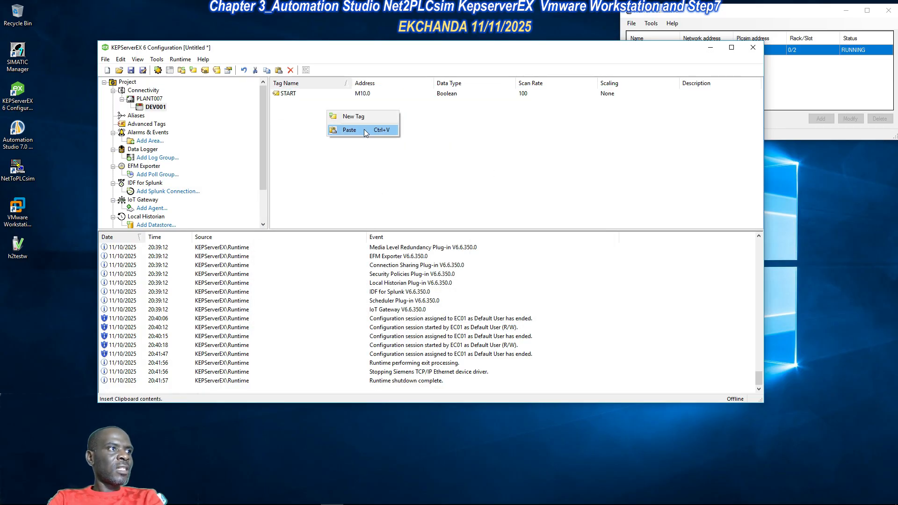
pyautogui.click(355, 130)
# - Rename the copied tag STOP and set its address to M10.1
pyautogui.rightClick(294, 101)
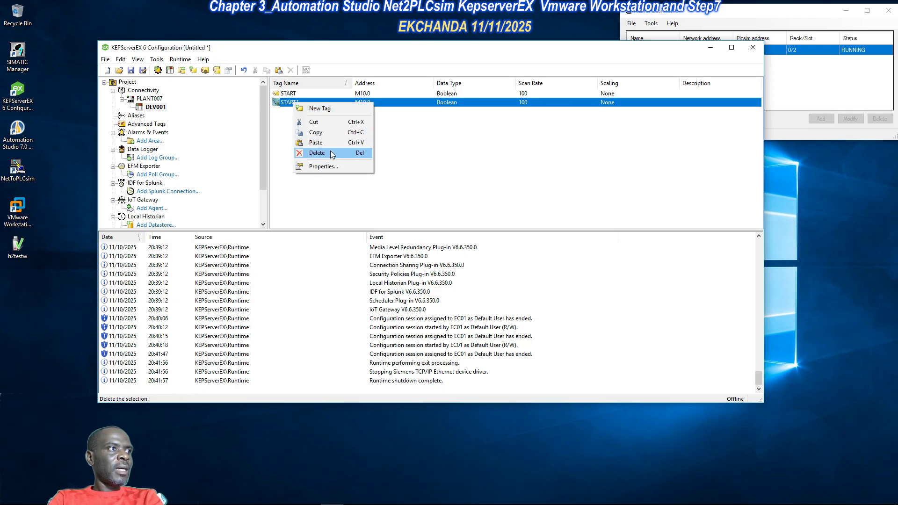
pyautogui.click(324, 166)
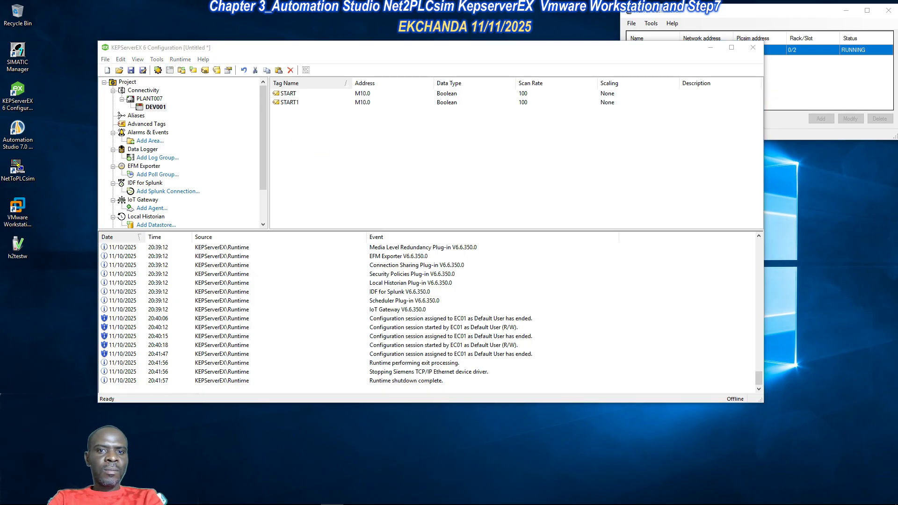
pyautogui.click(565, 135)
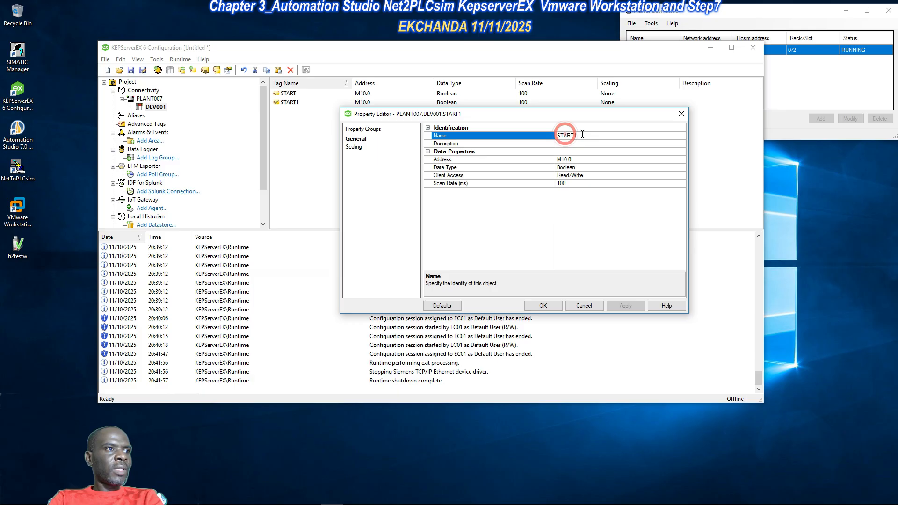
pyautogui.moveTo(583, 134); pyautogui.dragTo(564, 135)
pyautogui.write('OP')
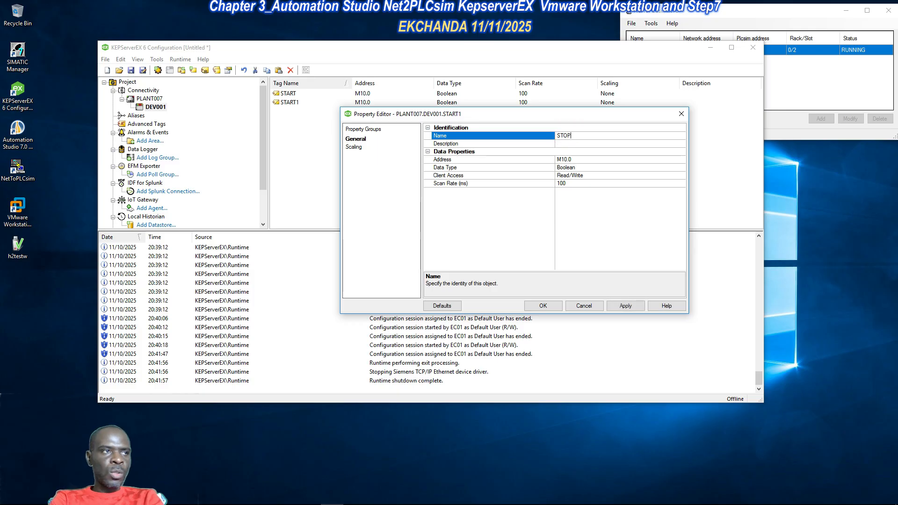
pyautogui.click(572, 159)
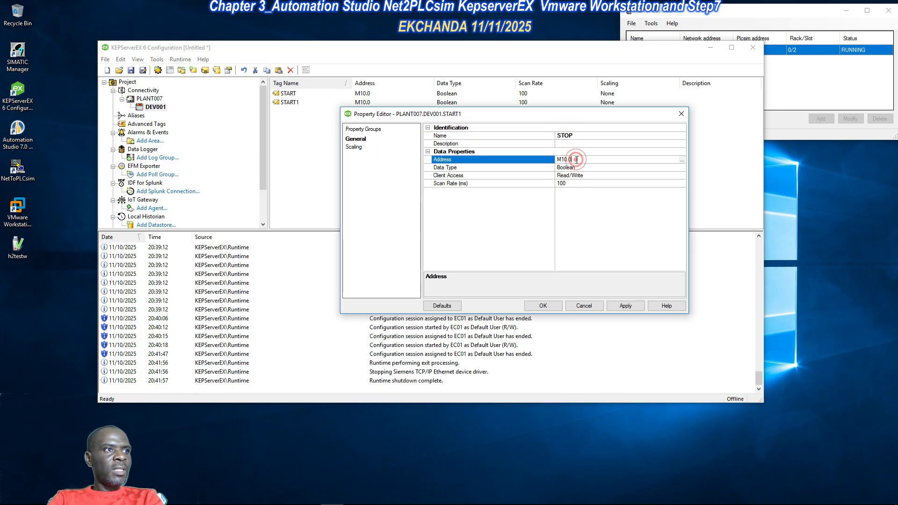
pyautogui.press('BackSpace')
pyautogui.write('1')
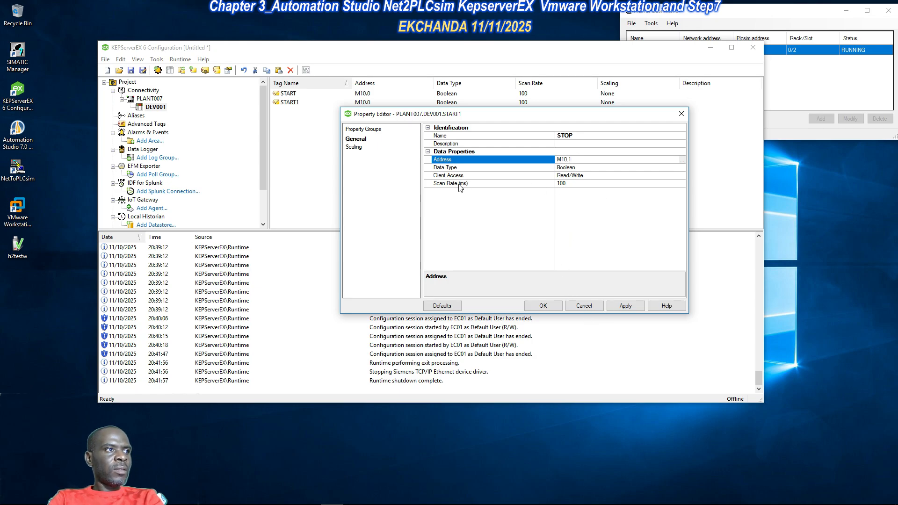
pyautogui.click(626, 306)
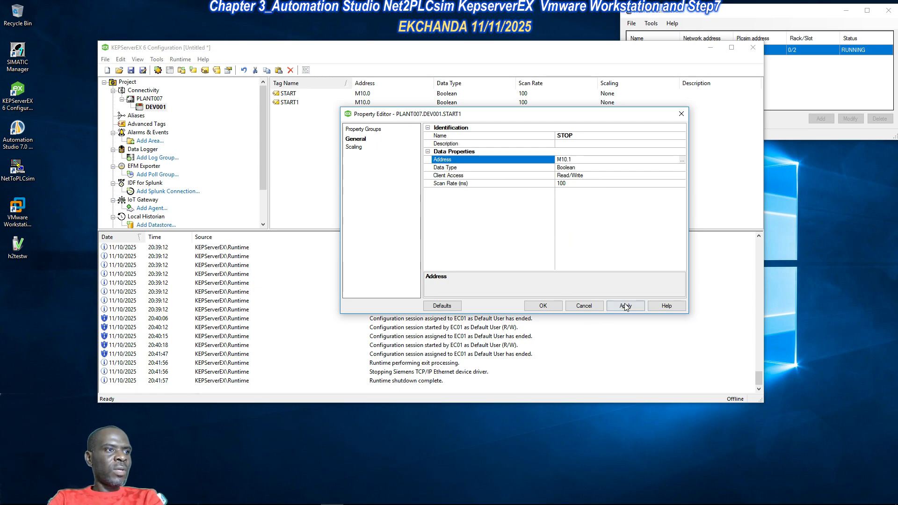
pyautogui.click(543, 306)
# - Paste another copy of the START tag into DEV001, rename it RUN and set its address to M20.0
pyautogui.rightClick(305, 115)
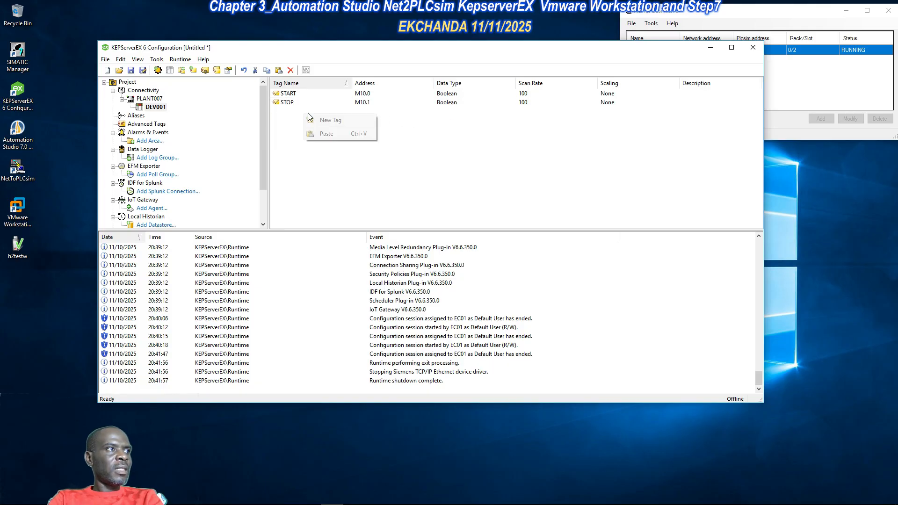
pyautogui.click(327, 134)
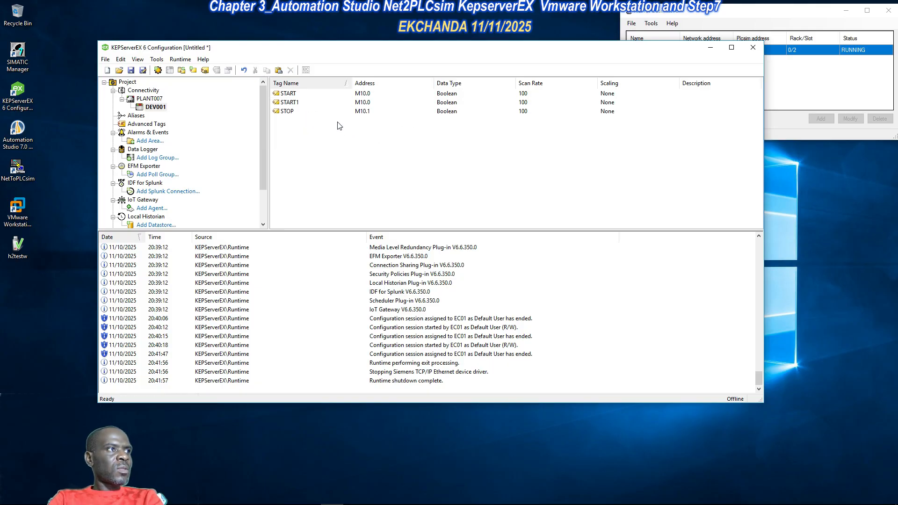
pyautogui.rightClick(300, 102)
pyautogui.click(328, 164)
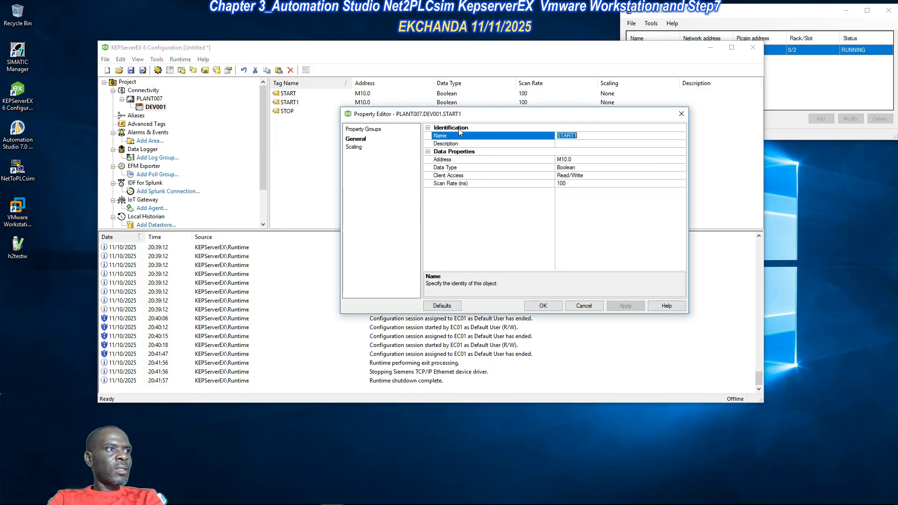
pyautogui.click(585, 135)
pyautogui.moveTo(586, 135); pyautogui.dragTo(543, 139)
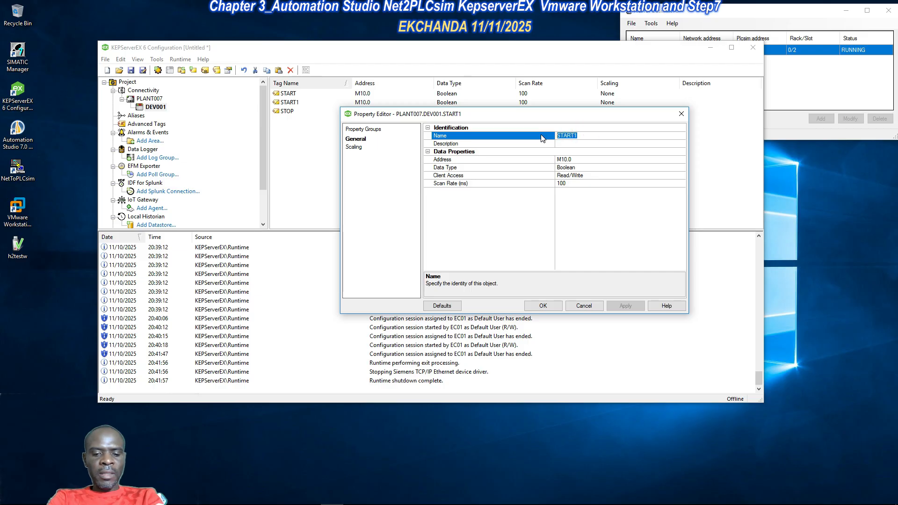
pyautogui.write('RUN')
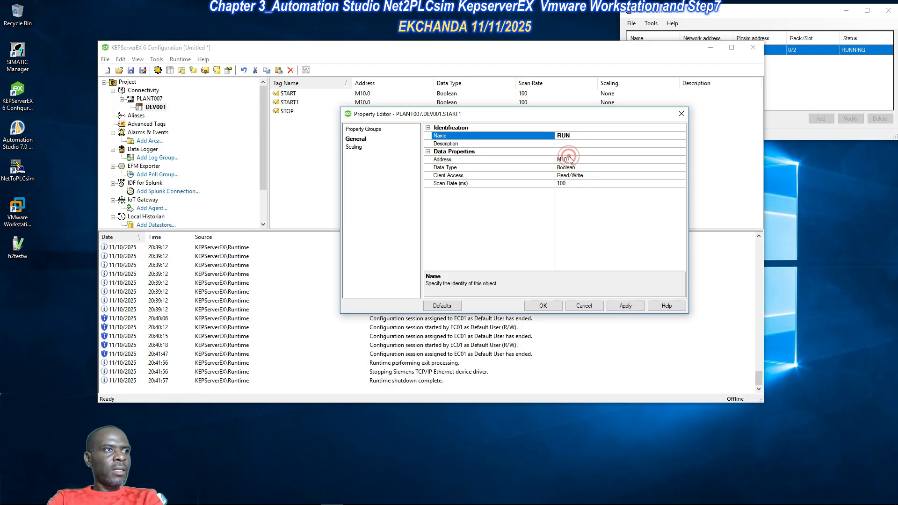
pyautogui.click(564, 159)
pyautogui.doubleClick(564, 159)
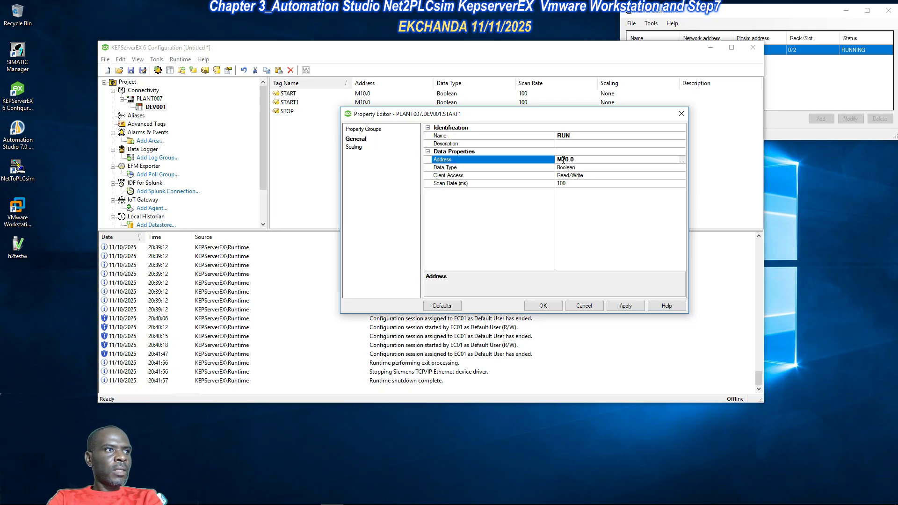
pyautogui.write('20')
pyautogui.press('Return')
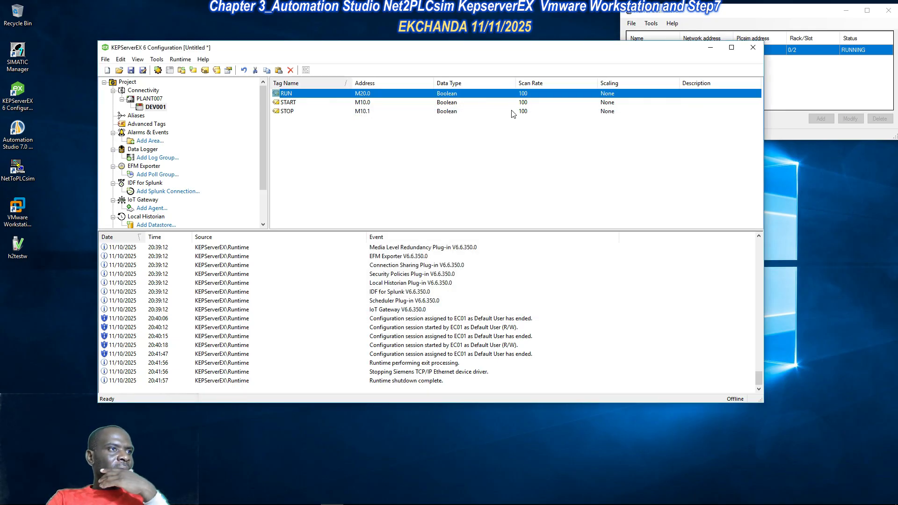
pyautogui.click(357, 143)
# - Connect the configuration to the server runtime and agree to update the runtime with the loaded project
pyautogui.moveTo(336, 52); pyautogui.dragTo(318, 43)
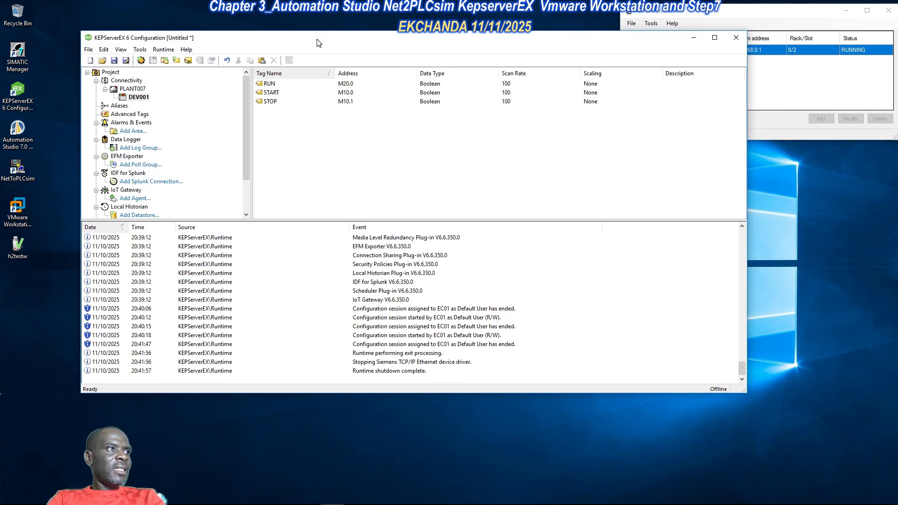
pyautogui.moveTo(293, 131); pyautogui.dragTo(285, 86)
pyautogui.click(304, 137)
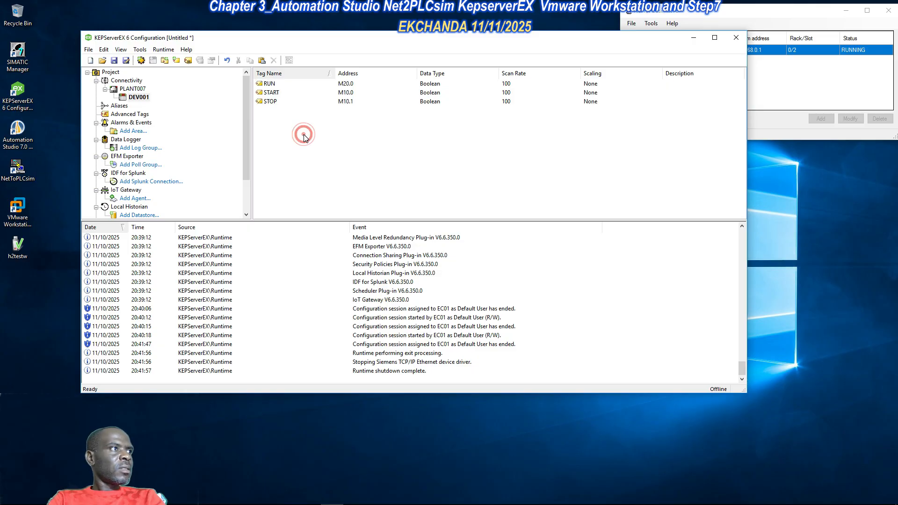
pyautogui.click(163, 49)
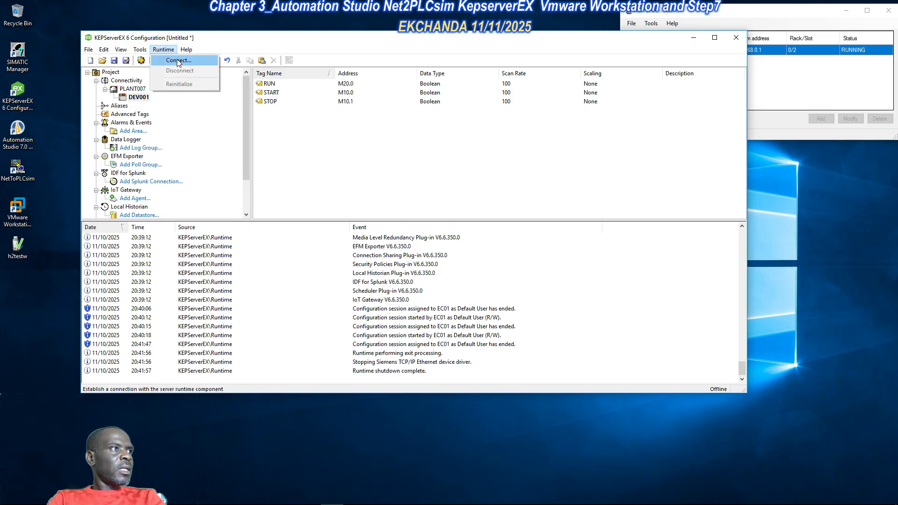
pyautogui.click(174, 59)
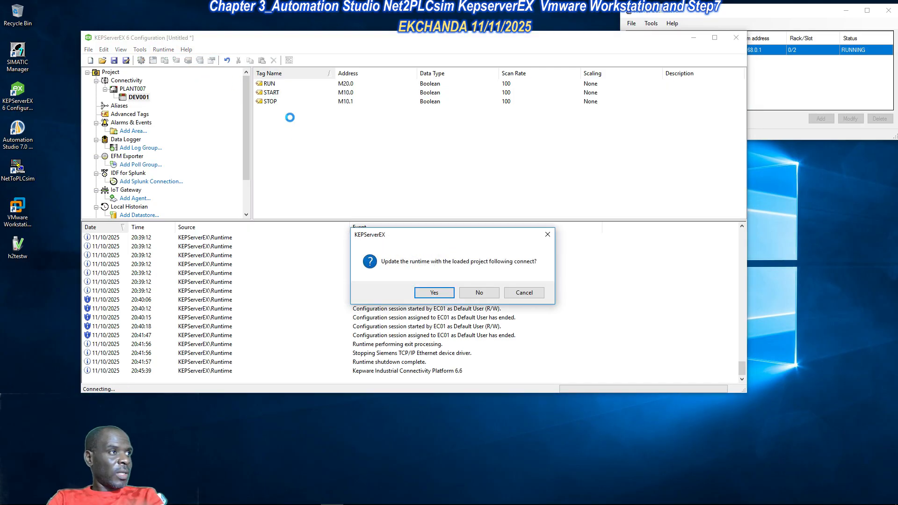
pyautogui.click(436, 291)
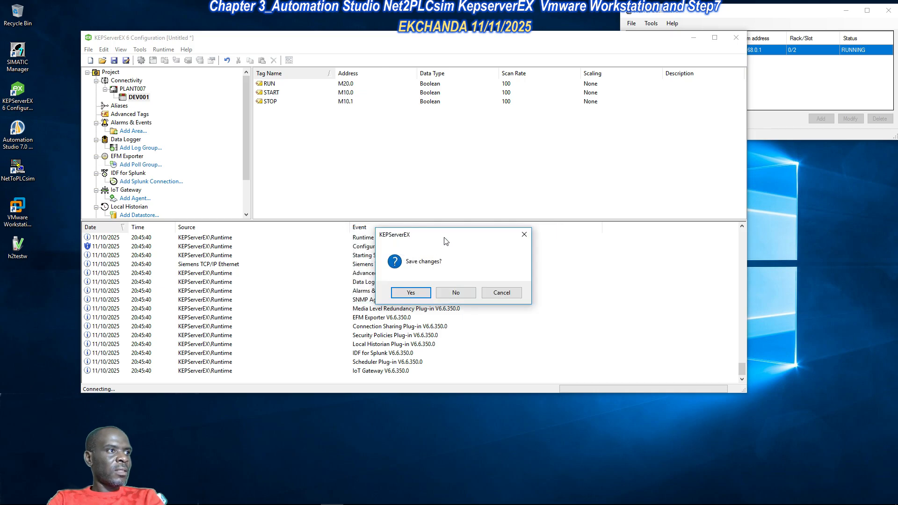
# - Agree to save the changes as an encrypted project, entering and confirming a new project password
pyautogui.click(420, 291)
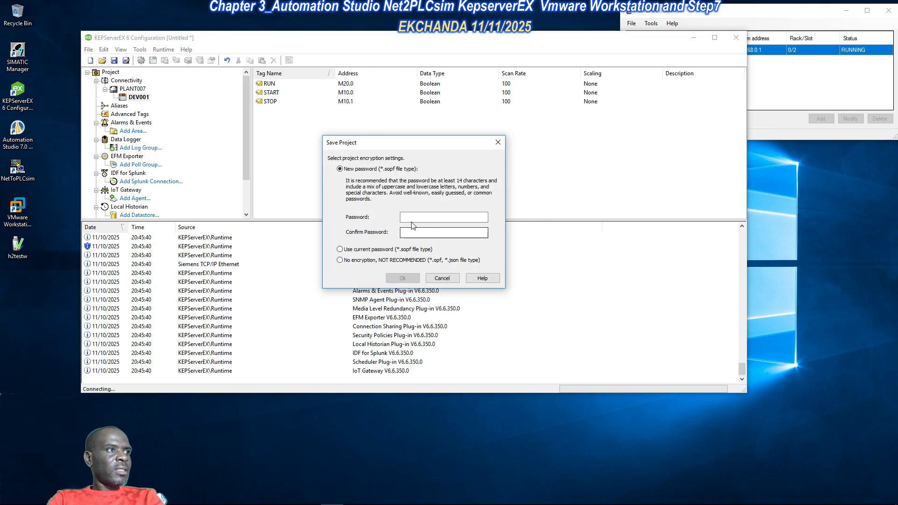
pyautogui.click(417, 216)
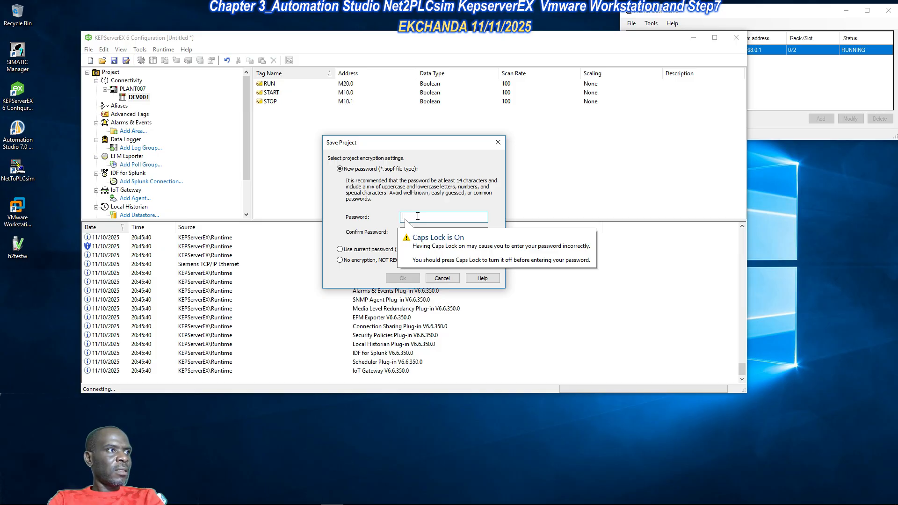
pyautogui.write('1')
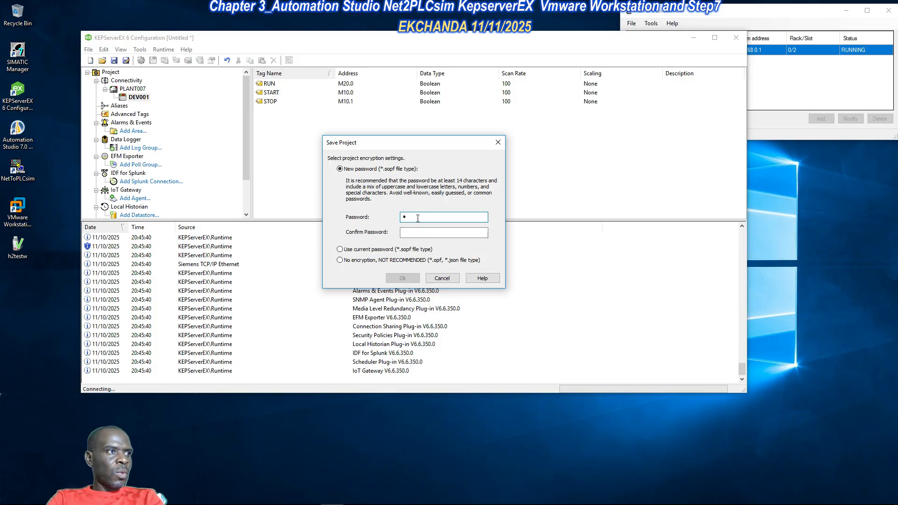
pyautogui.click(417, 232)
pyautogui.write('1')
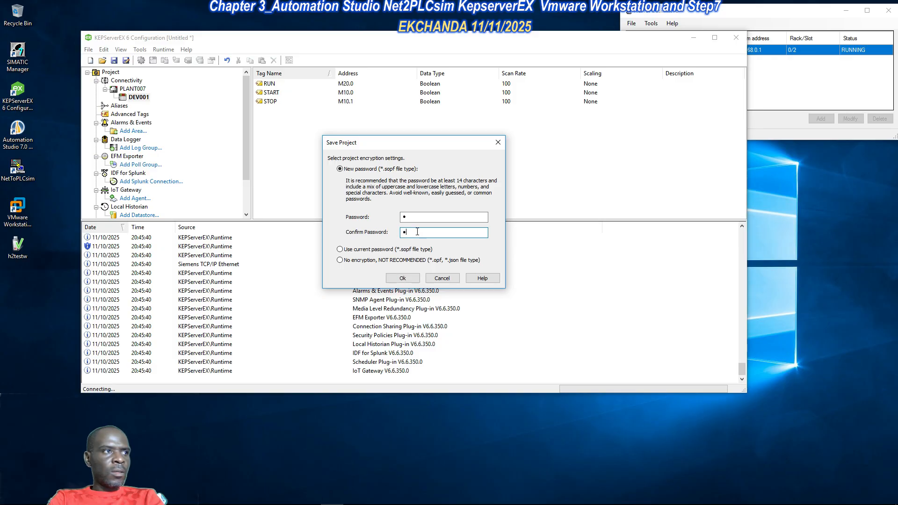
pyautogui.press('Return')
# - Save the project as XXX.sopf in the KEPServerEX V6 folder, replacing the existing file
pyautogui.click(183, 129)
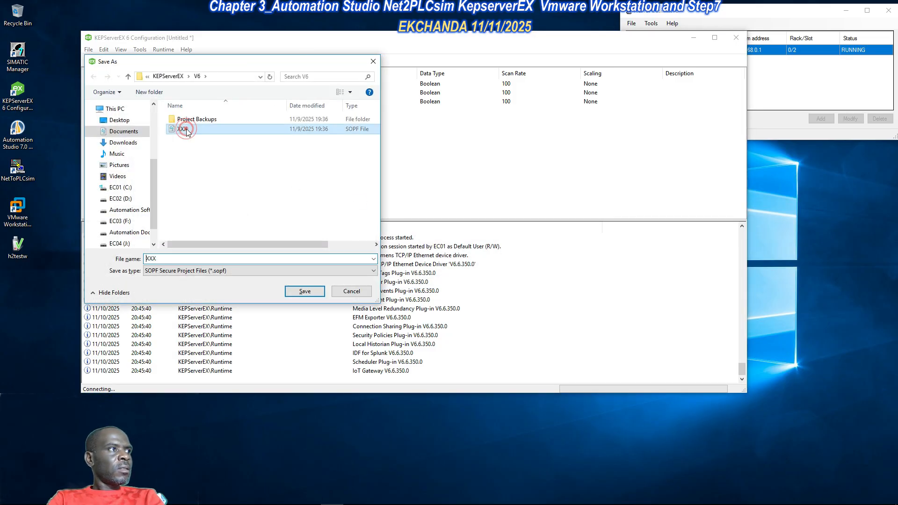
pyautogui.click(304, 290)
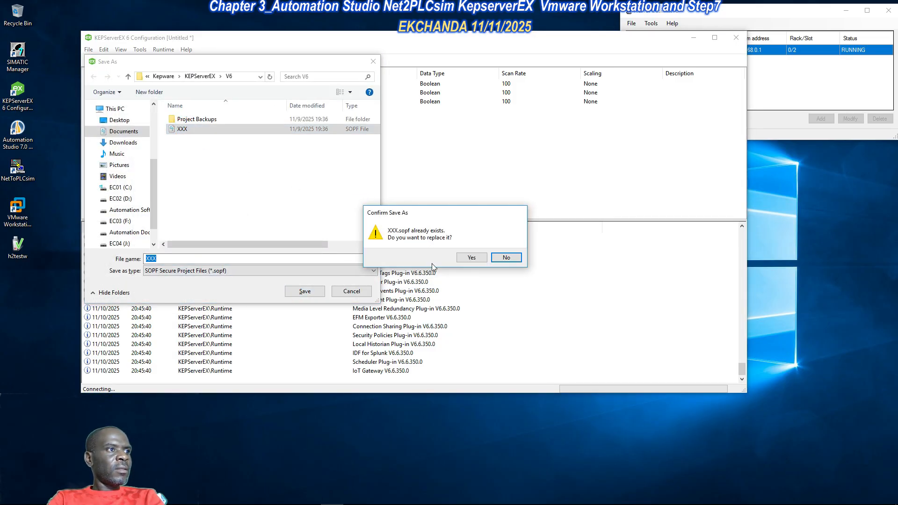
pyautogui.click(462, 260)
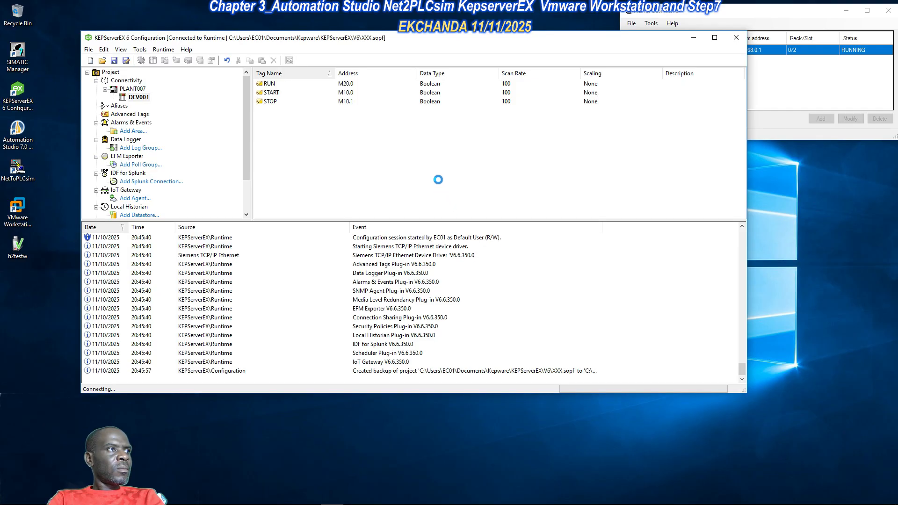
# - Launch OPC Quick Client and display the PLANT007.DEV001 group with its RUN, START and STOP items
pyautogui.moveTo(282, 122); pyautogui.dragTo(275, 86)
pyautogui.rightClick(274, 91)
pyautogui.click(272, 126)
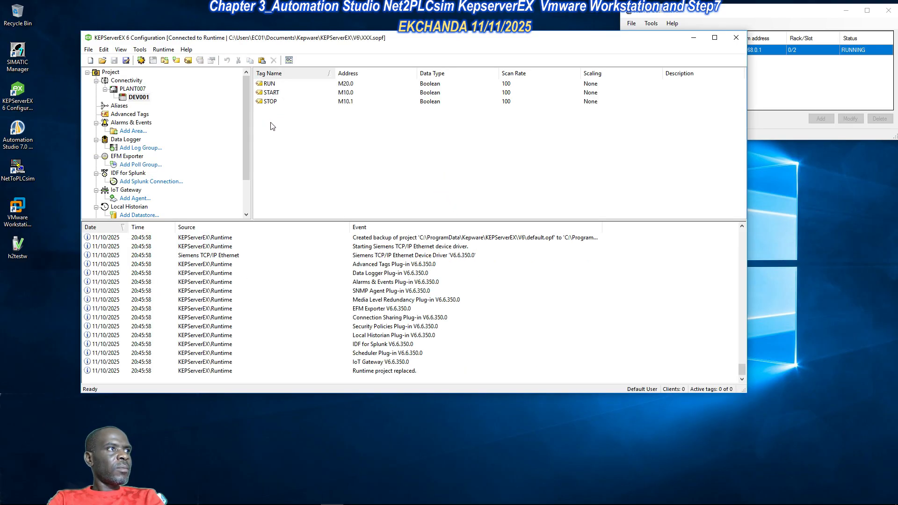
pyautogui.moveTo(282, 133); pyautogui.dragTo(269, 82)
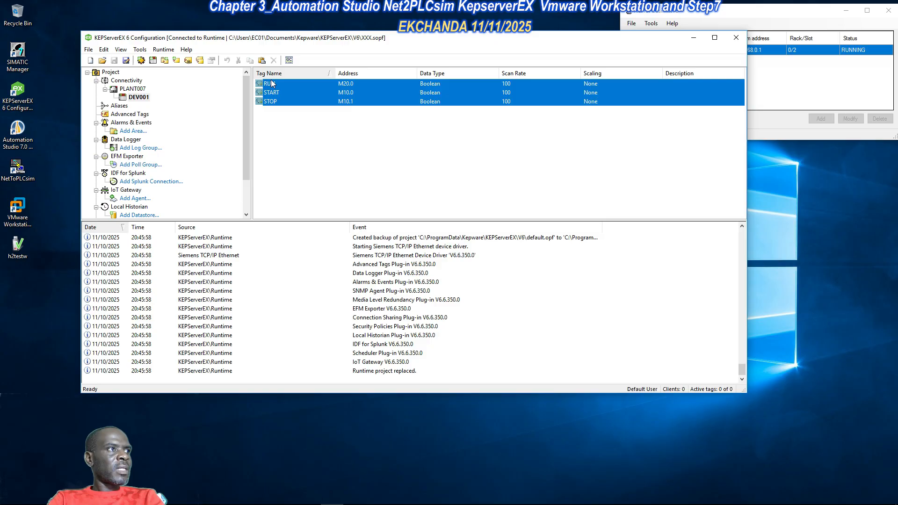
pyautogui.click(289, 60)
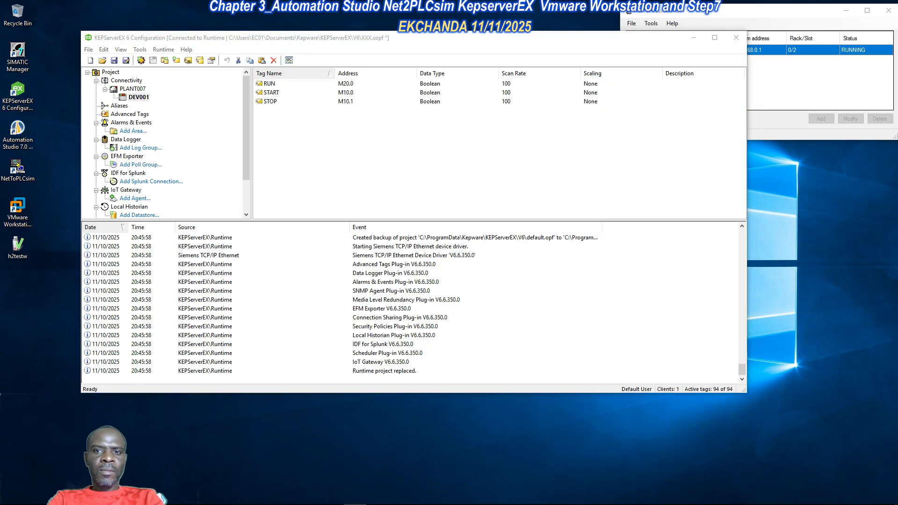
pyautogui.moveTo(897, 70); pyautogui.dragTo(396, 68)
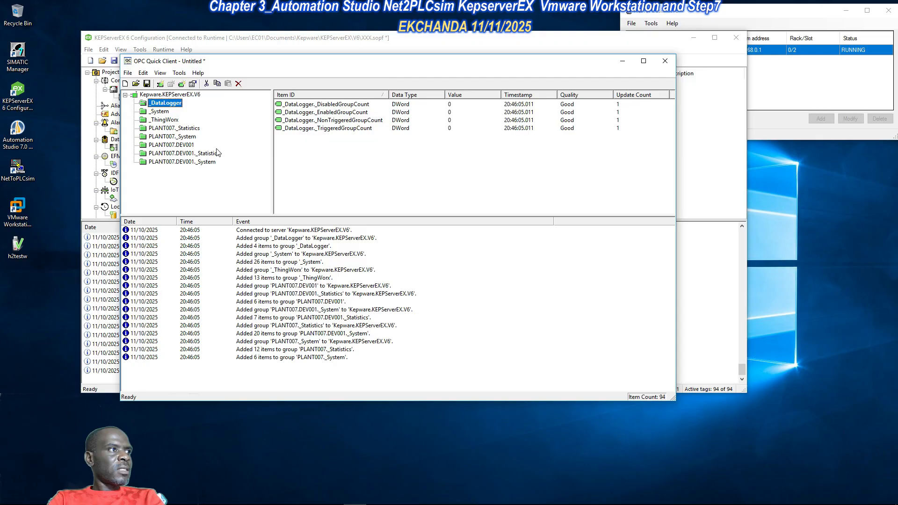
pyautogui.click(189, 145)
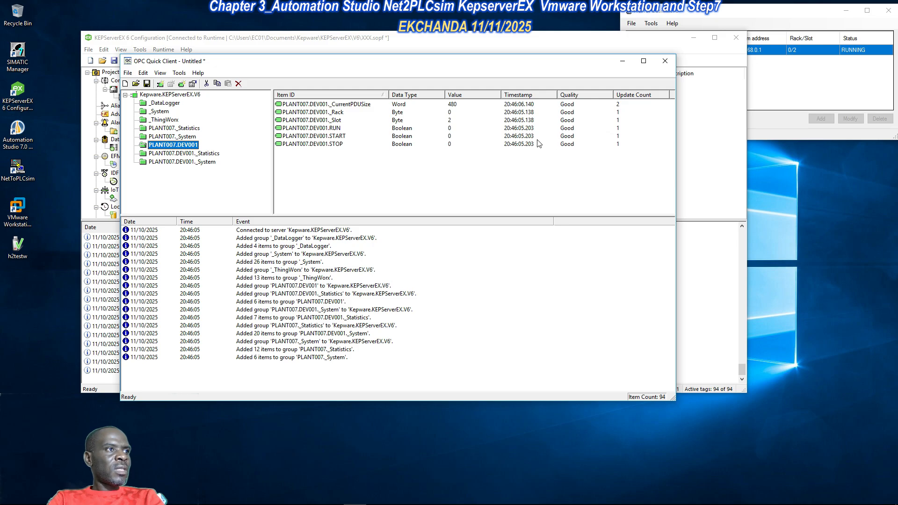
pyautogui.moveTo(320, 150); pyautogui.dragTo(324, 128)
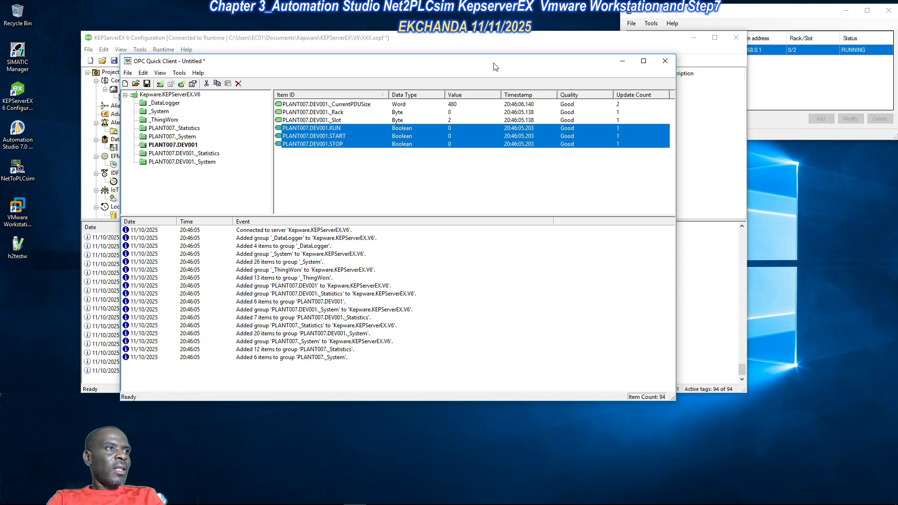
# - Arrange OPC Quick Client and the LAD/STL/FBD editor showing the online OB1 block side by side, with the ladder network enlarged
pyautogui.moveTo(494, 67); pyautogui.dragTo(460, 66)
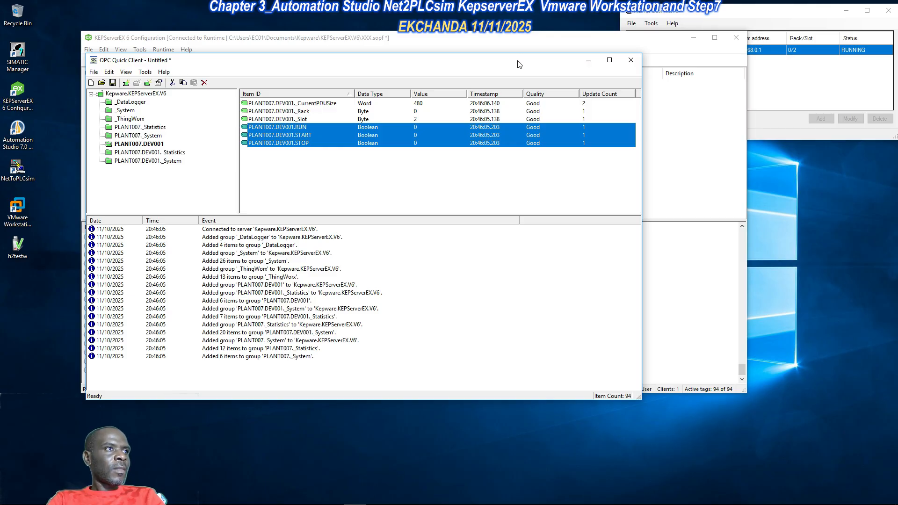
pyautogui.moveTo(517, 65); pyautogui.dragTo(1, 65)
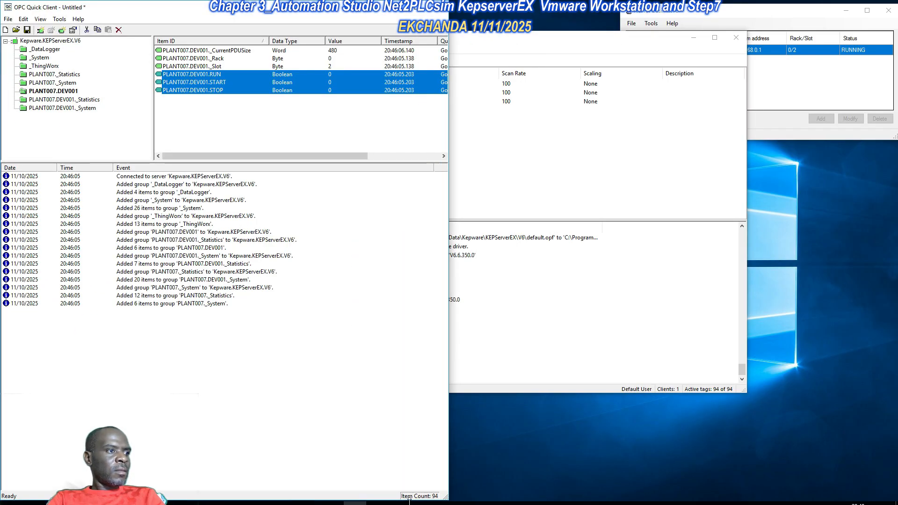
pyautogui.moveTo(390, 501)
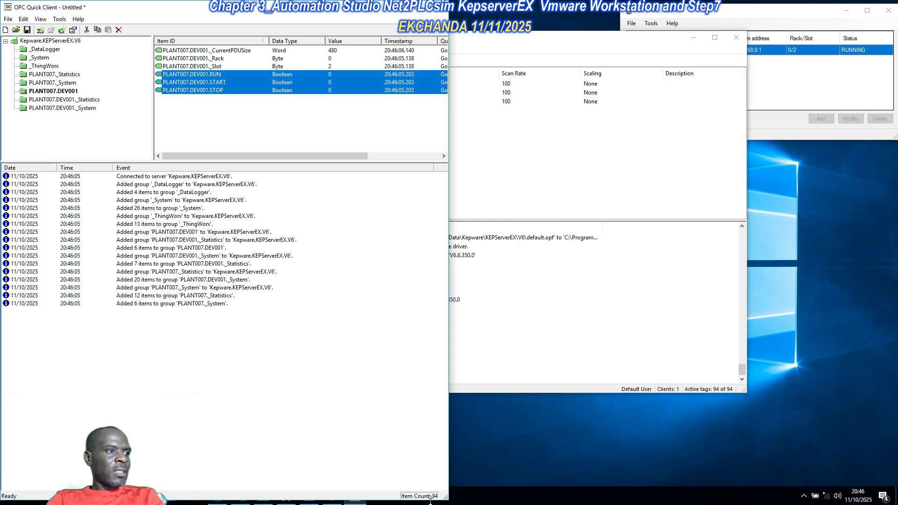
pyautogui.moveTo(431, 500); pyautogui.dragTo(432, 457)
pyautogui.click(328, 494)
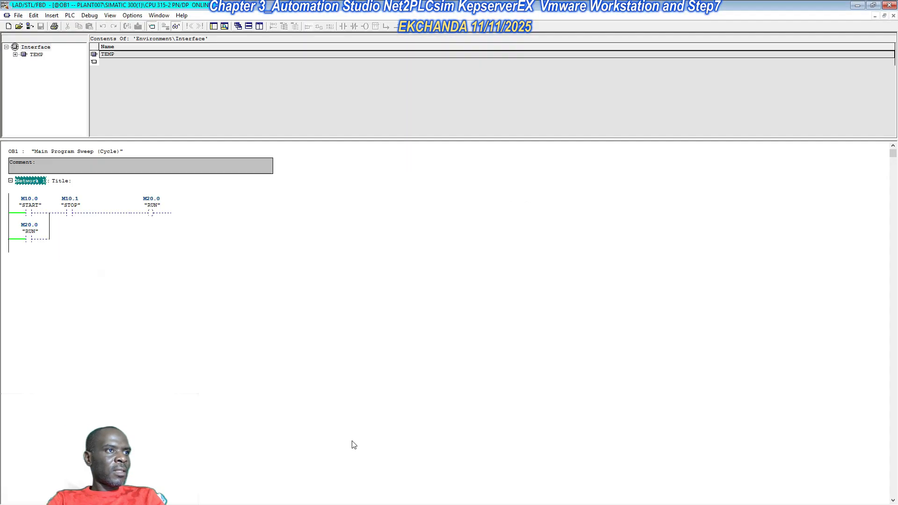
pyautogui.moveTo(456, 4); pyautogui.dragTo(897, 61)
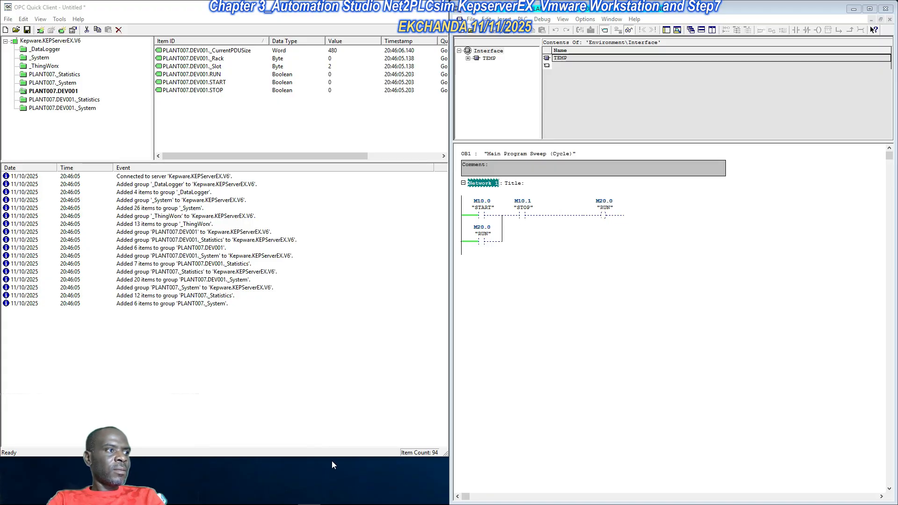
pyautogui.moveTo(335, 458); pyautogui.dragTo(333, 503)
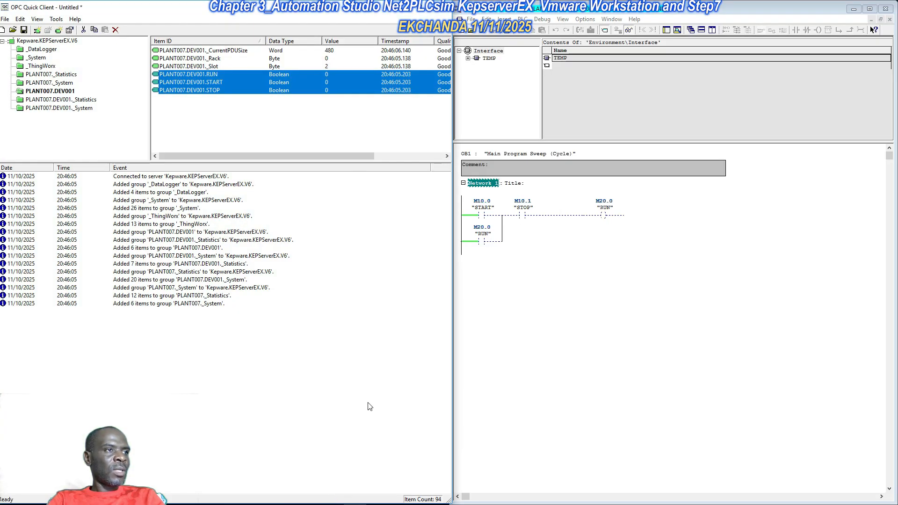
pyautogui.click(567, 279)
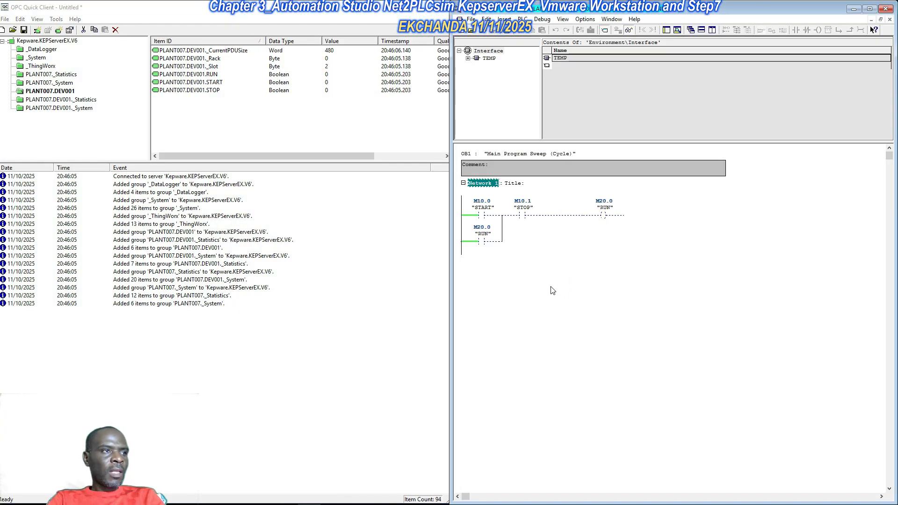
pyautogui.scroll(2, 550, 287)
pyautogui.scroll(1, 550, 287)
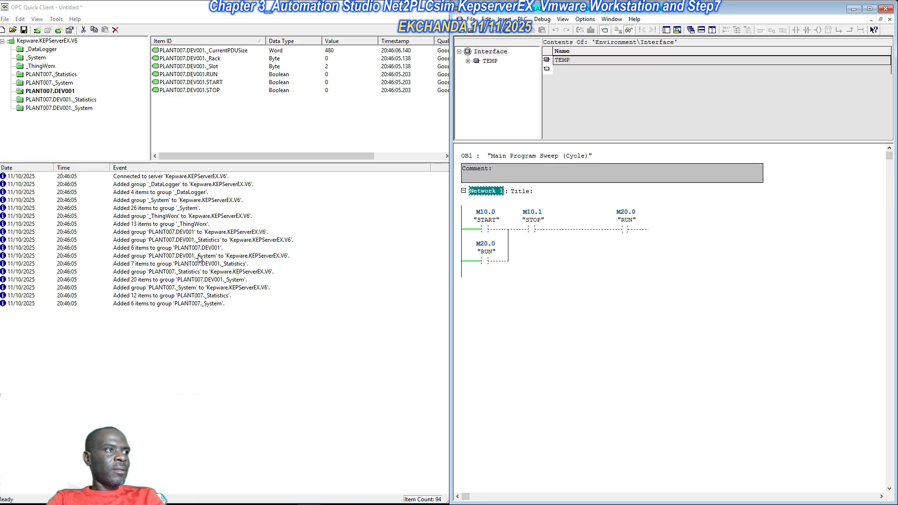
# - Open a synchronous write for the PLANT007.DEV001 RUN, START and STOP items and write 1 to STOP
pyautogui.moveTo(219, 90); pyautogui.dragTo(216, 74)
pyautogui.rightClick(217, 75)
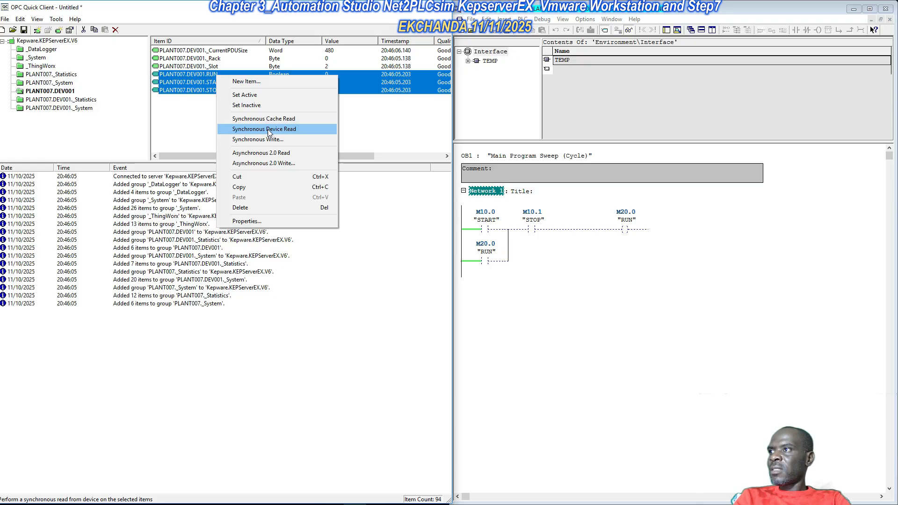
pyautogui.click(266, 139)
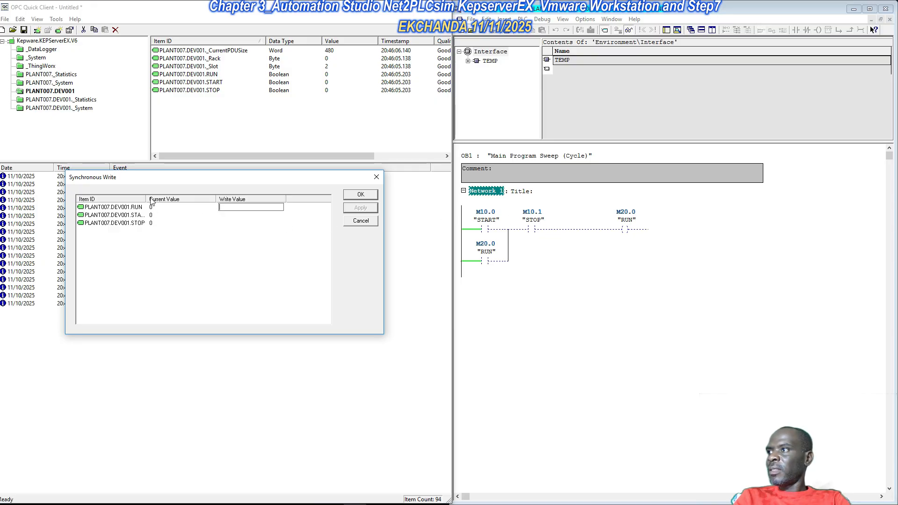
pyautogui.moveTo(146, 198); pyautogui.dragTo(171, 199)
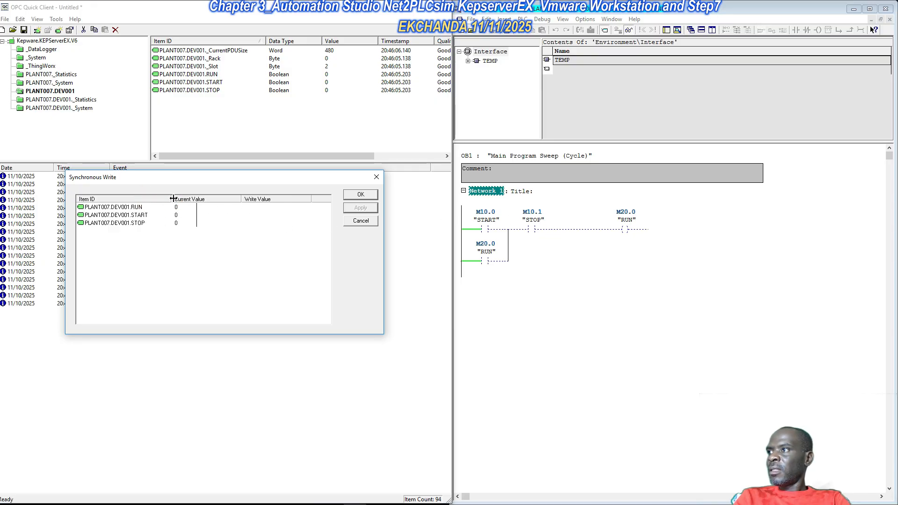
pyautogui.click(211, 223)
pyautogui.click(275, 223)
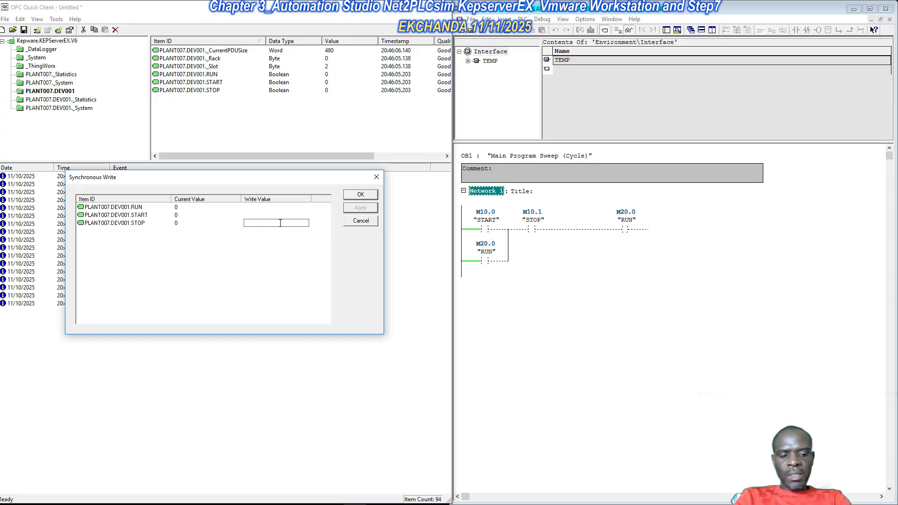
pyautogui.write('1')
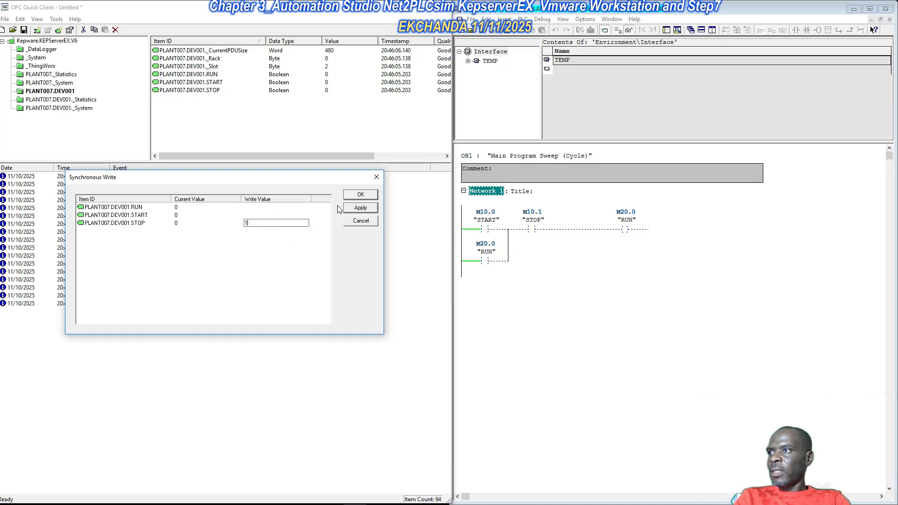
pyautogui.click(360, 208)
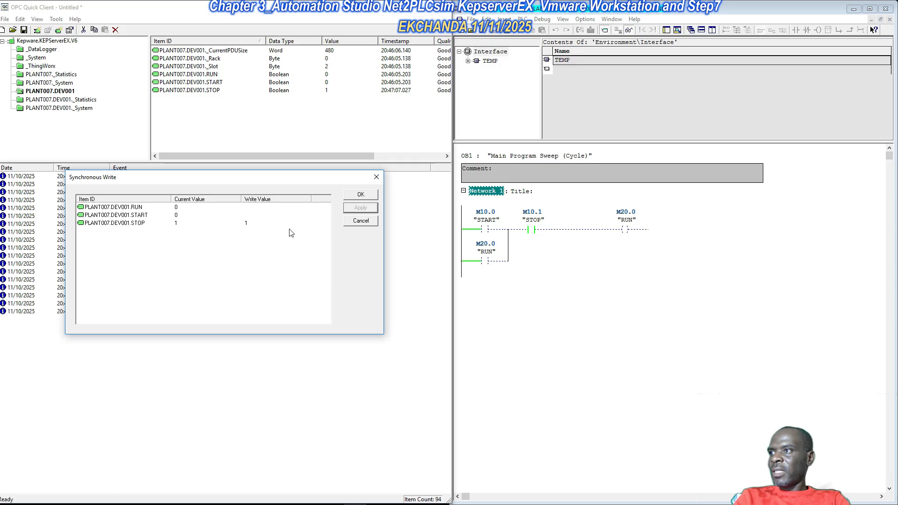
# - Toggle the STOP item by writing 0 followed by 1, applying each value
pyautogui.click(251, 223)
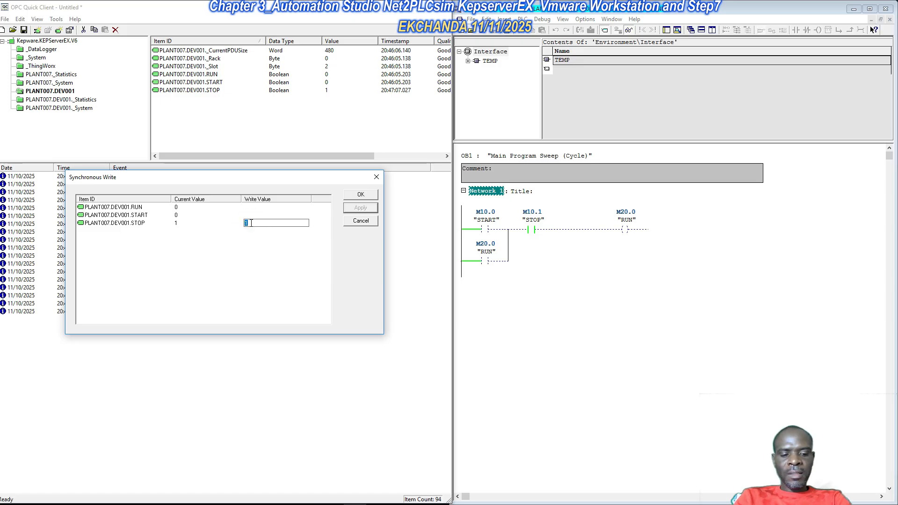
pyautogui.write('0')
pyautogui.click(358, 209)
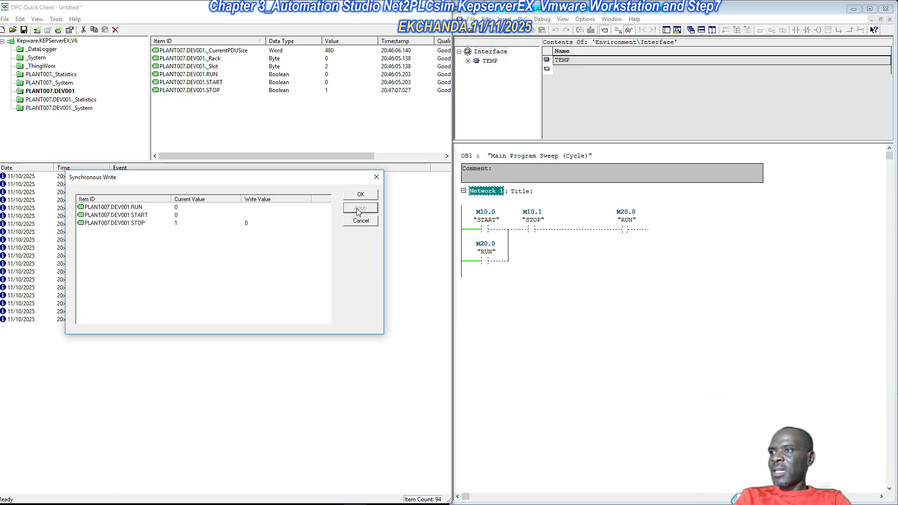
pyautogui.click(257, 224)
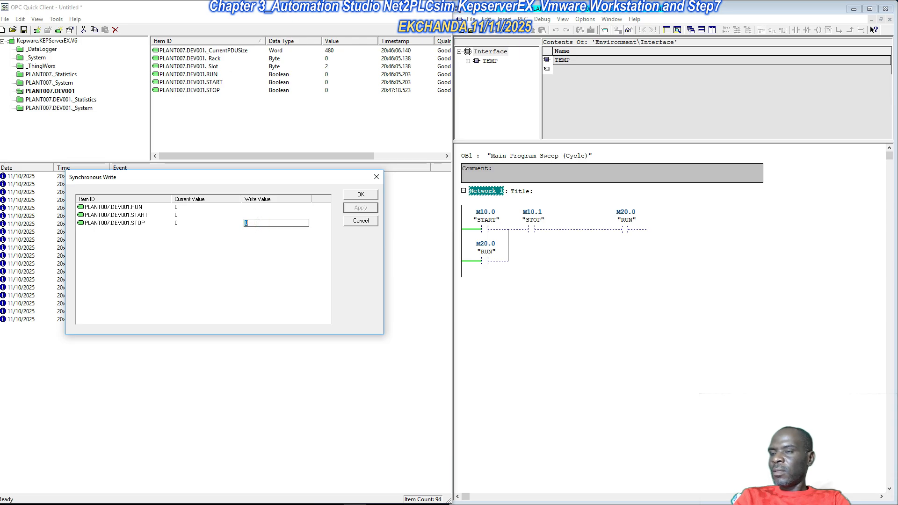
pyautogui.write('1')
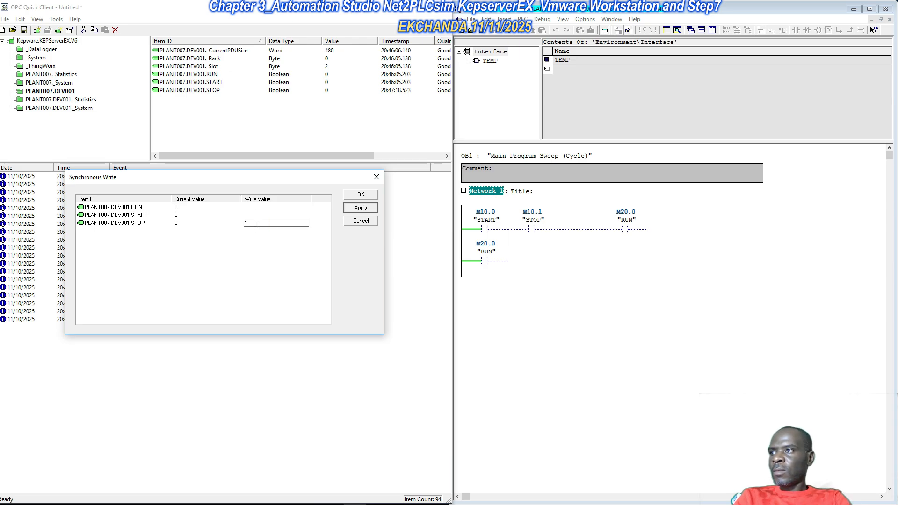
pyautogui.click(365, 211)
# - Pulse the START item by writing 1 followed by 0, applying each value
pyautogui.click(257, 215)
pyautogui.write('1')
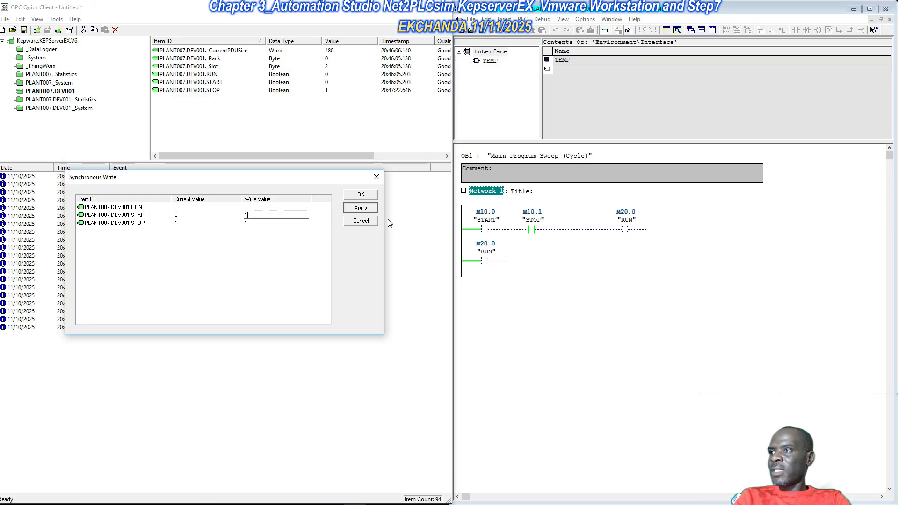
pyautogui.click(367, 208)
pyautogui.click(247, 215)
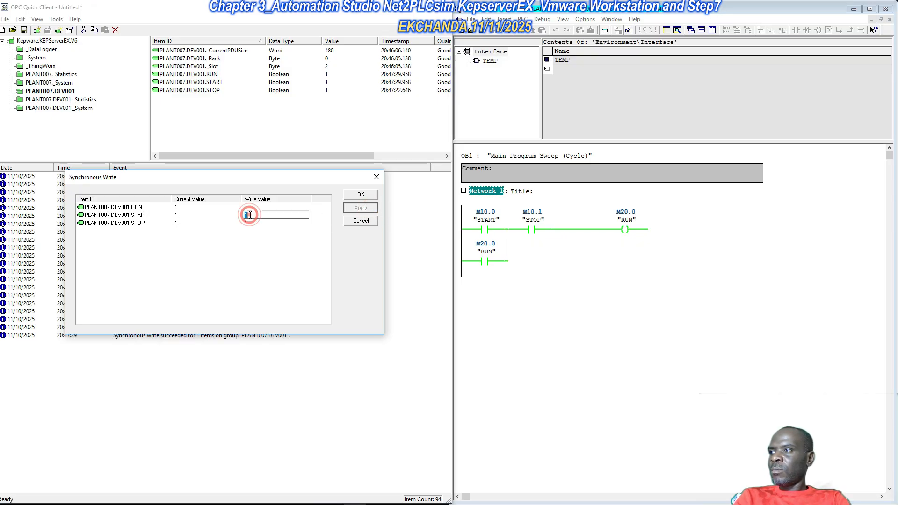
pyautogui.write('0')
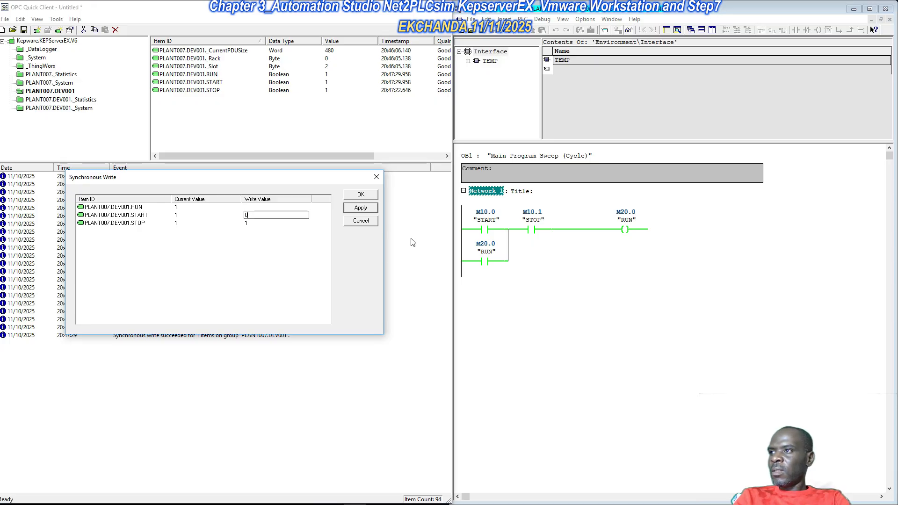
pyautogui.click(368, 208)
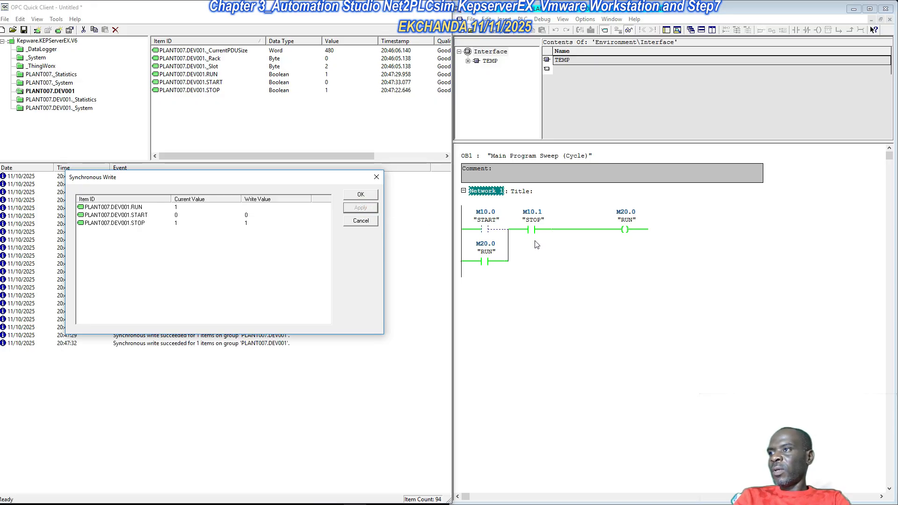
# - Close the Synchronous Write dialog and exit OPC Quick Client without saving the changes
pyautogui.click(376, 177)
pyautogui.click(438, 5)
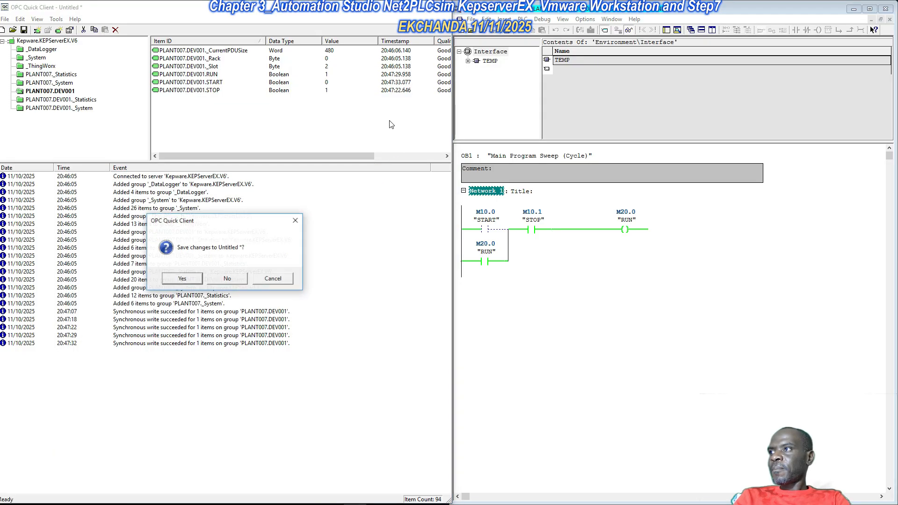
pyautogui.click(230, 279)
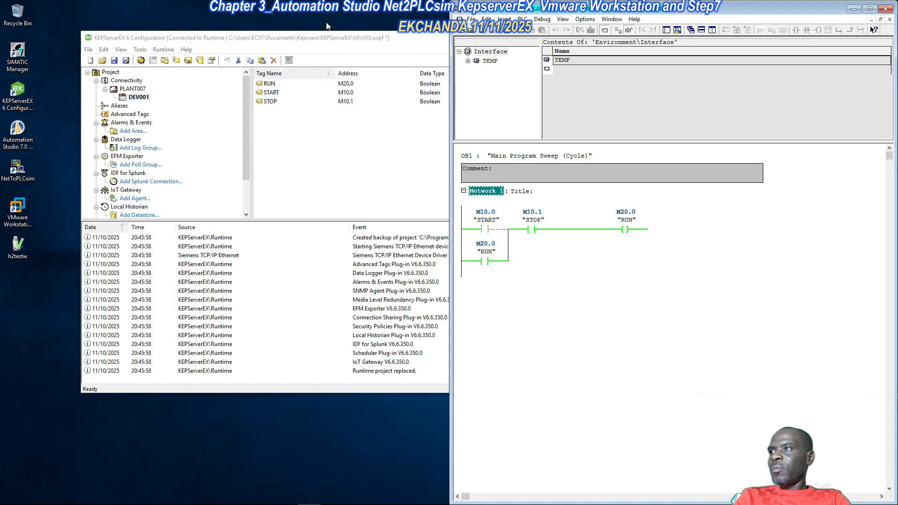
# - Move and resize the KEPServerEX 6 Configuration window to fit beside the ladder editor, and clear the tag selection
pyautogui.moveTo(322, 41); pyautogui.dragTo(244, 15)
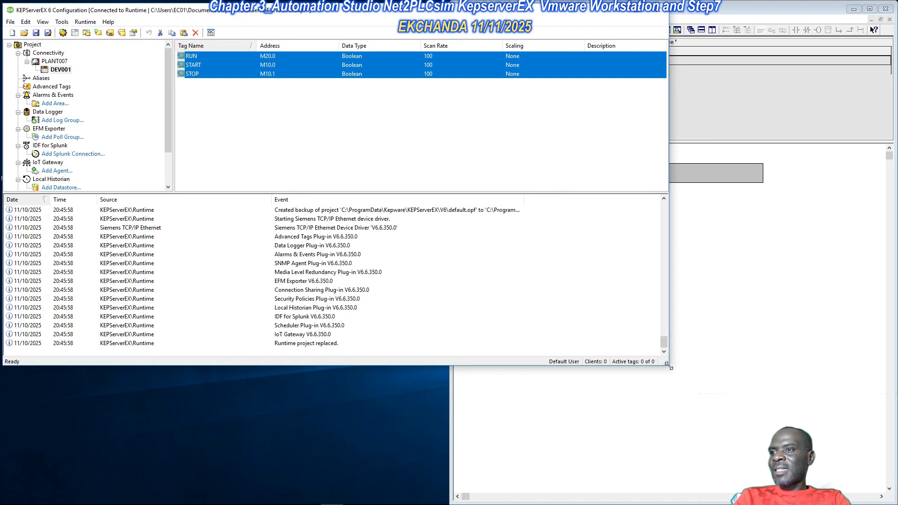
pyautogui.moveTo(670, 367); pyautogui.dragTo(442, 499)
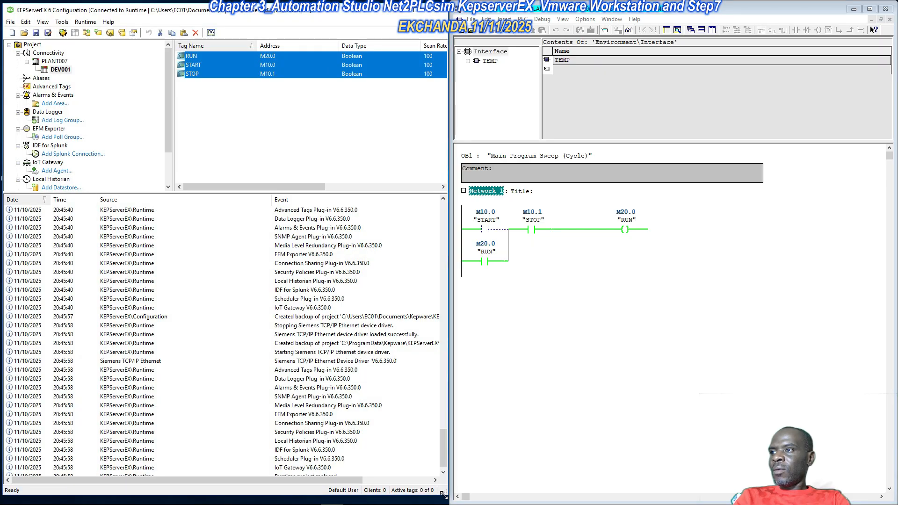
pyautogui.click(300, 114)
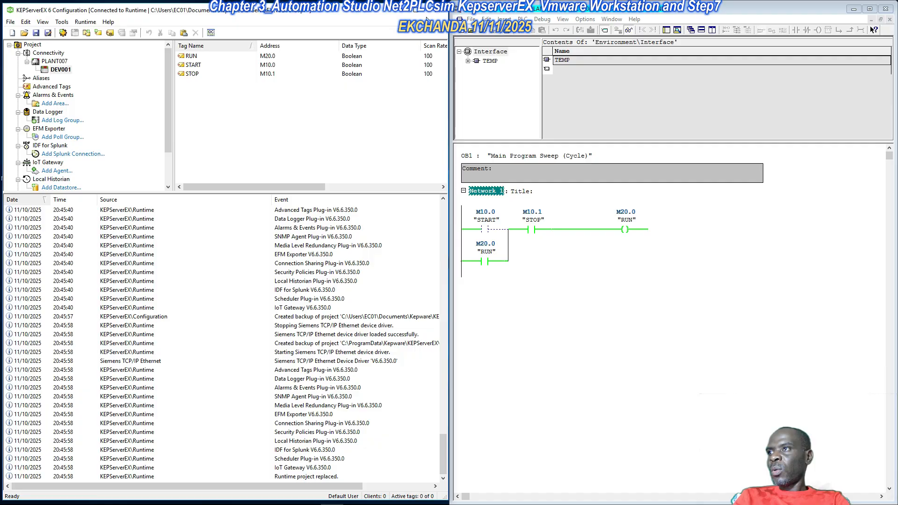
# - Switch to Automation Studio and close Project1 without saving its changes
pyautogui.click(393, 16)
pyautogui.doubleClick(33, 133)
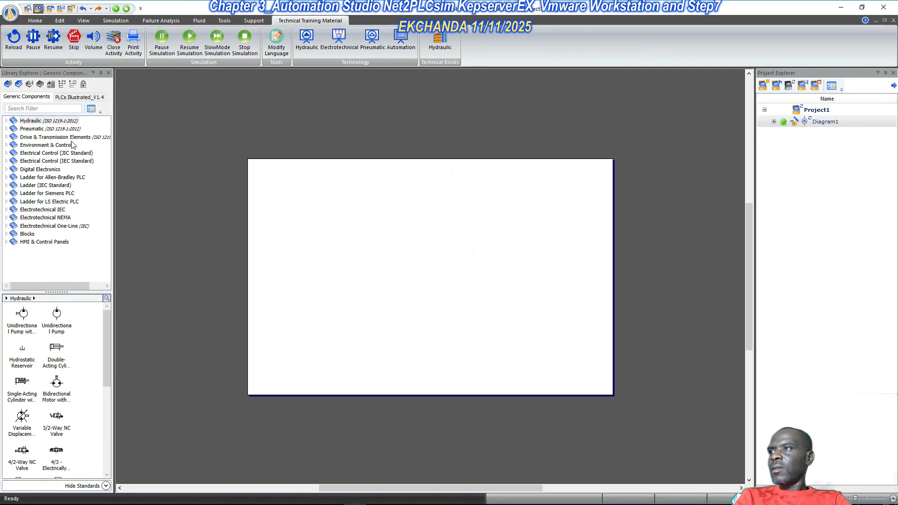
pyautogui.click(10, 13)
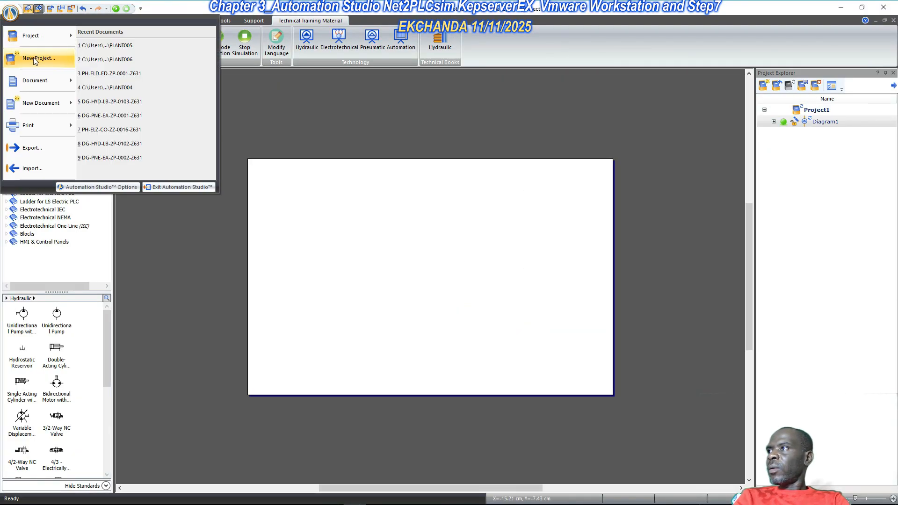
pyautogui.moveTo(62, 43)
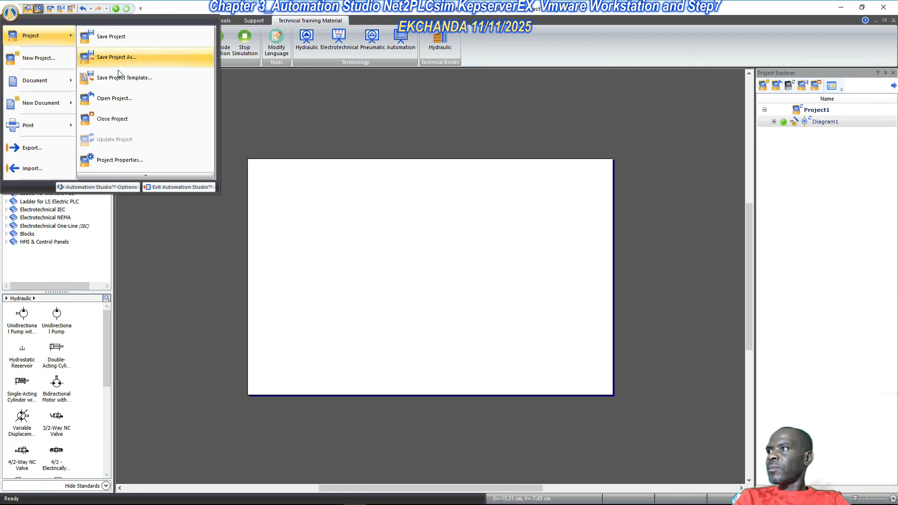
pyautogui.click(123, 123)
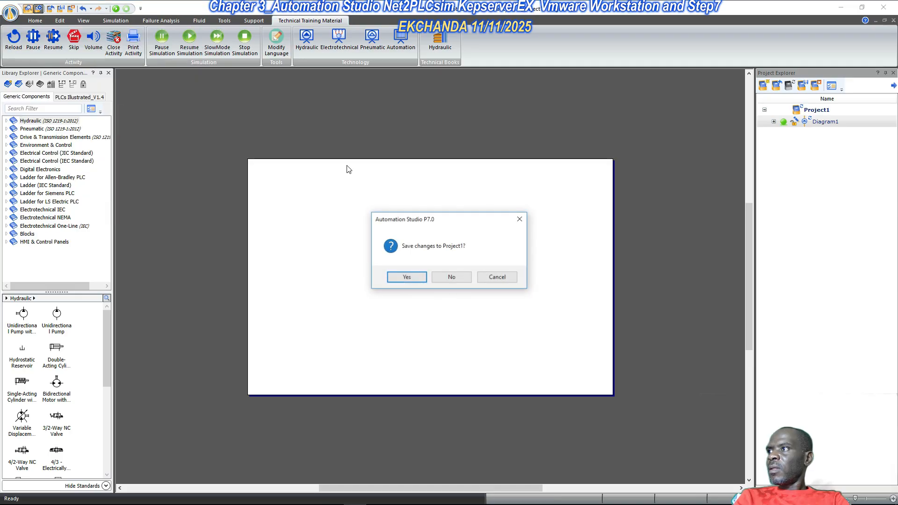
pyautogui.click(441, 277)
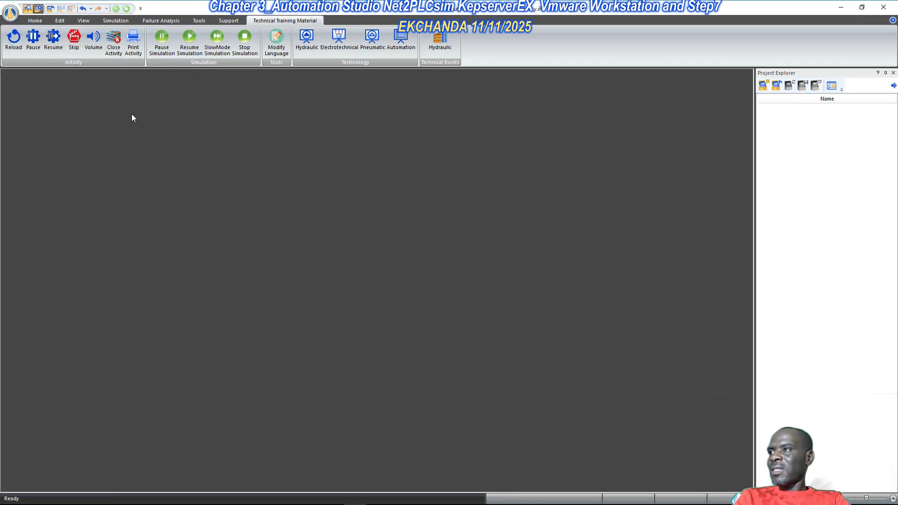
# - Open the existing PLANT006 project
pyautogui.click(11, 12)
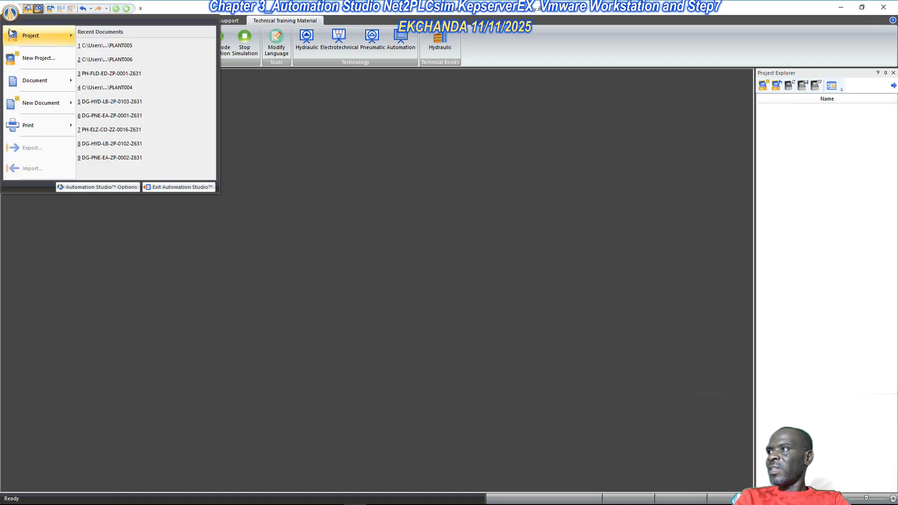
pyautogui.moveTo(10, 32)
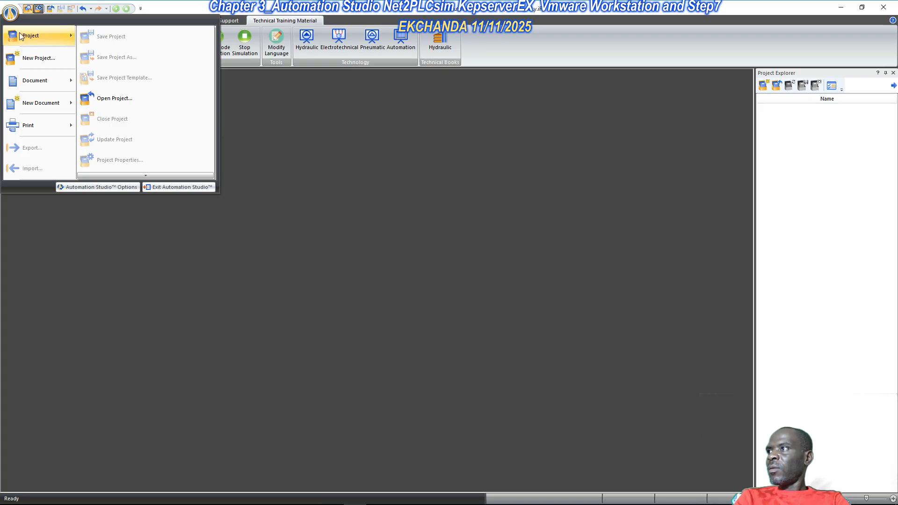
pyautogui.click(120, 93)
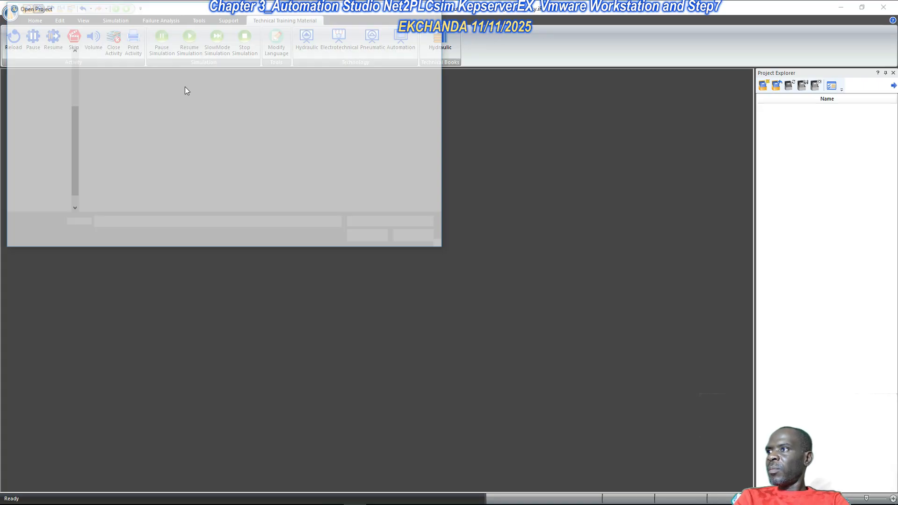
pyautogui.doubleClick(131, 85)
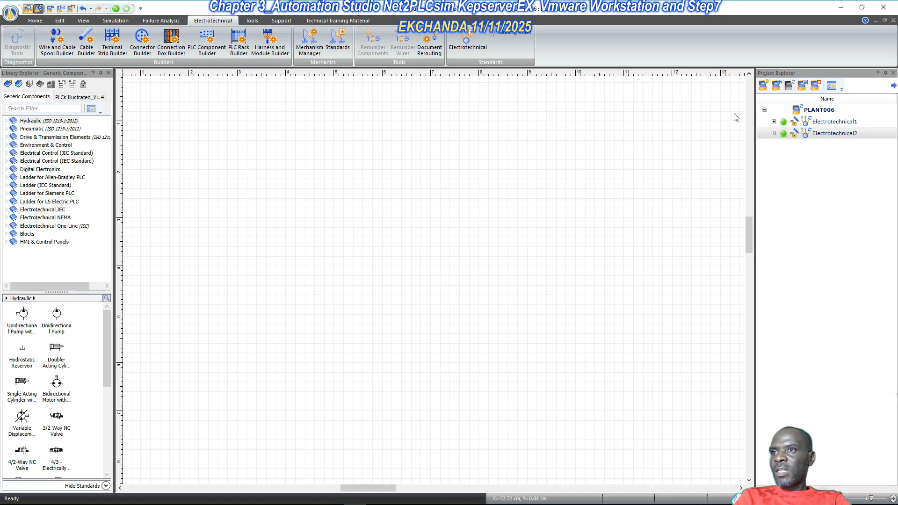
# - Open the Electrotechnical1 diagram and display the upper-left corner of its blank sheet enlarged
pyautogui.doubleClick(831, 123)
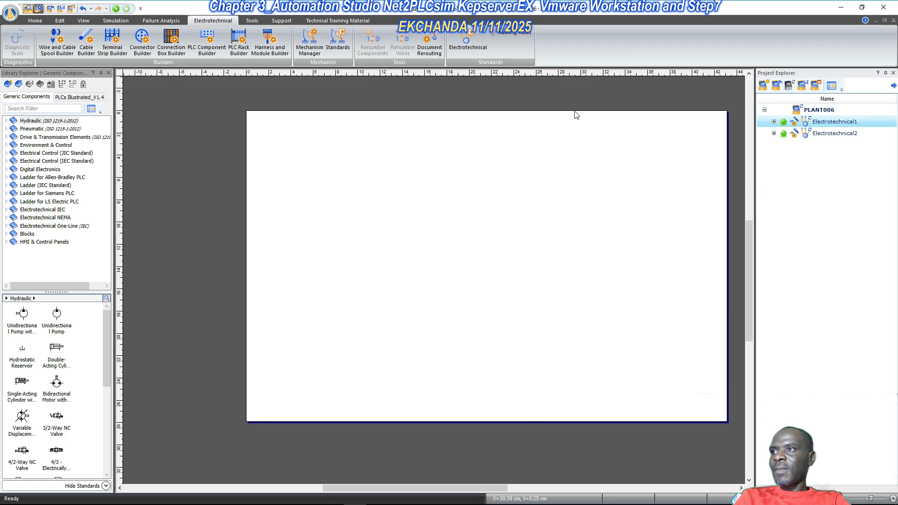
pyautogui.scroll(3, 443, 116)
pyautogui.scroll(3, 507, 122)
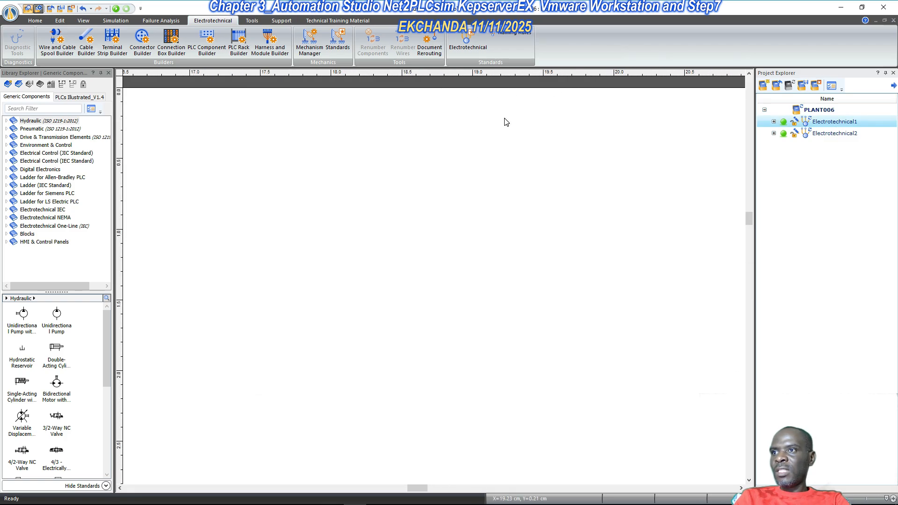
pyautogui.scroll(2, 519, 217)
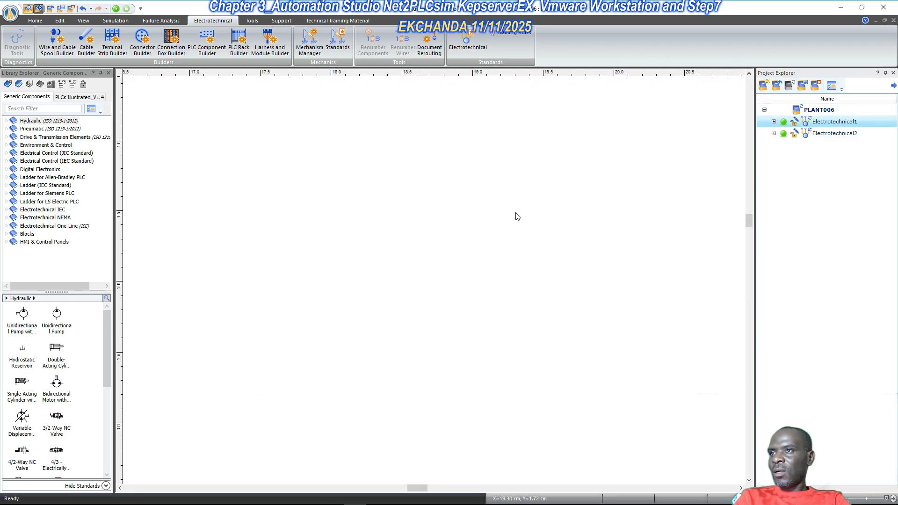
pyautogui.scroll(-3, 524, 209)
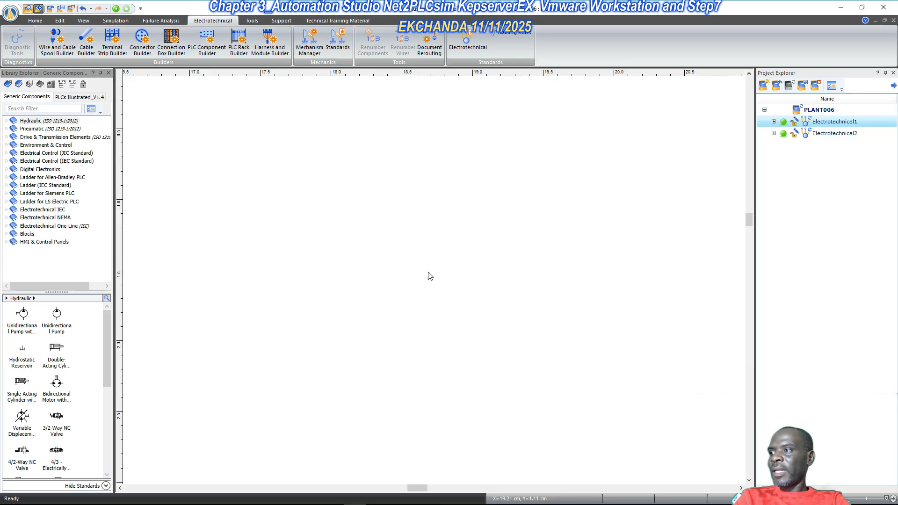
pyautogui.click(121, 488)
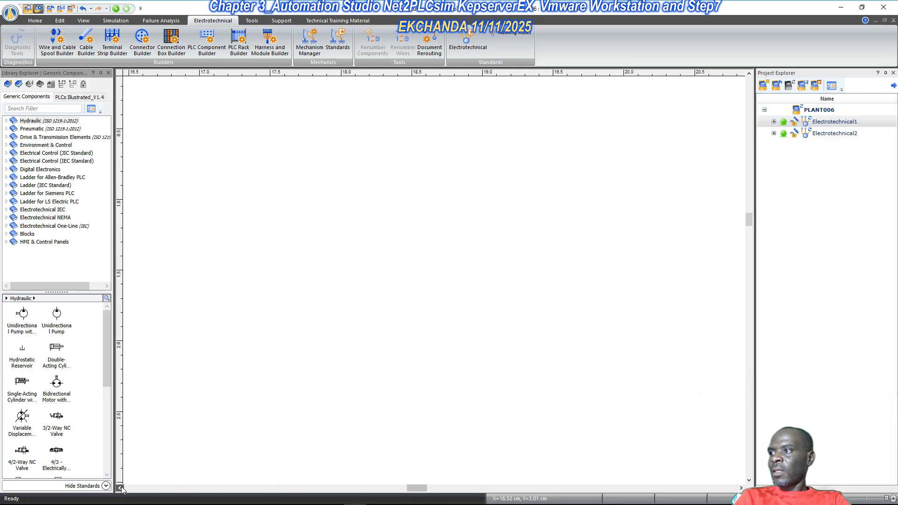
pyautogui.moveTo(121, 488); pyautogui.dragTo(120, 488)
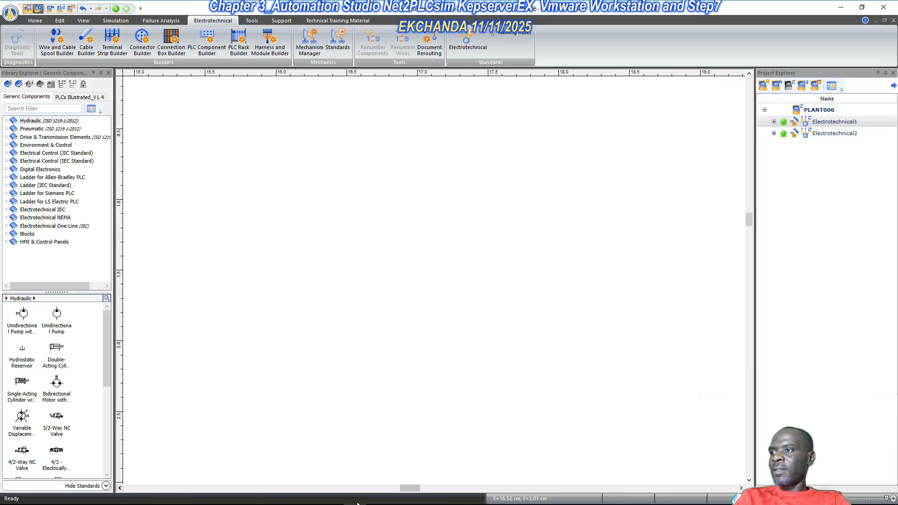
pyautogui.moveTo(411, 491); pyautogui.dragTo(337, 497)
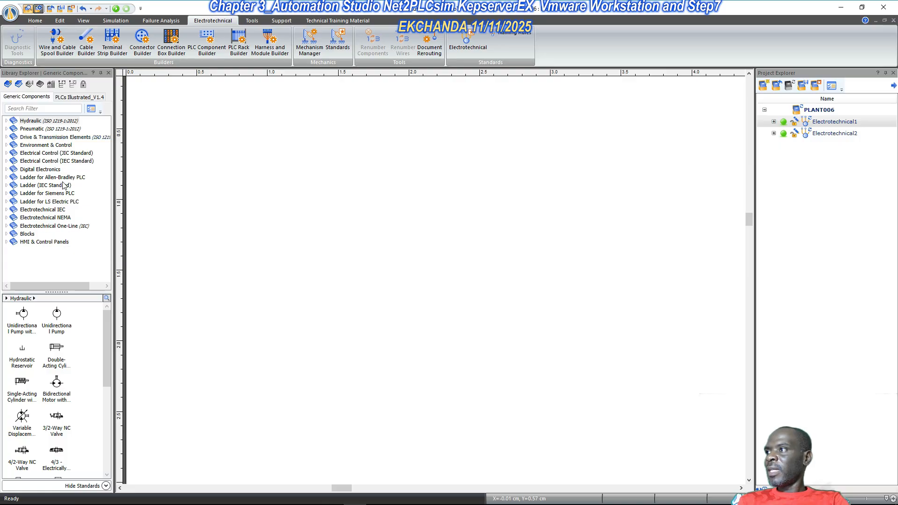
# - Place a NEMA 1 Pole NO Contact Group from the Electrotechnical relay contacts near the upper-left corner of the blank sheet
pyautogui.click(7, 218)
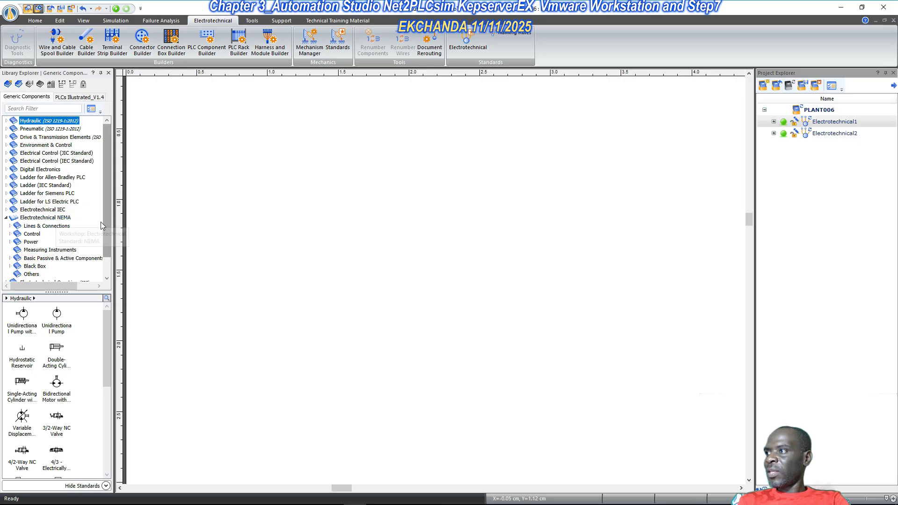
pyautogui.scroll(-1, 75, 230)
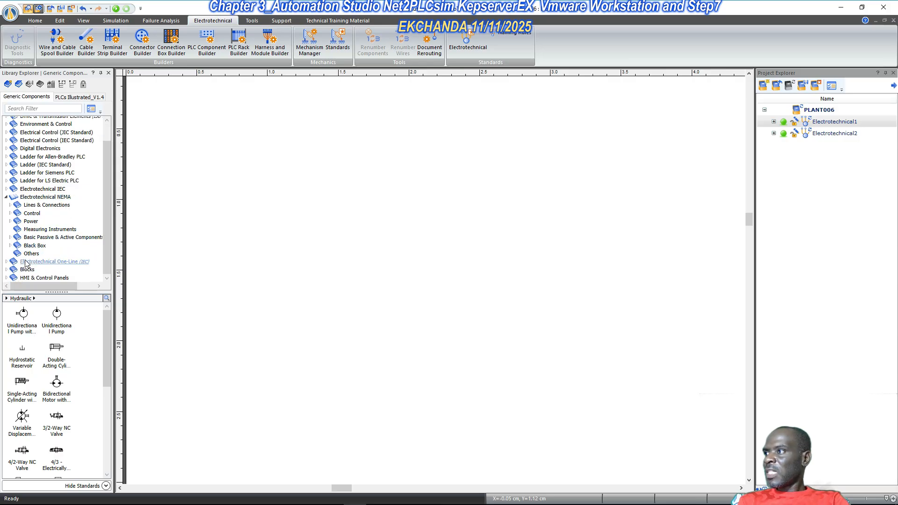
pyautogui.click(10, 214)
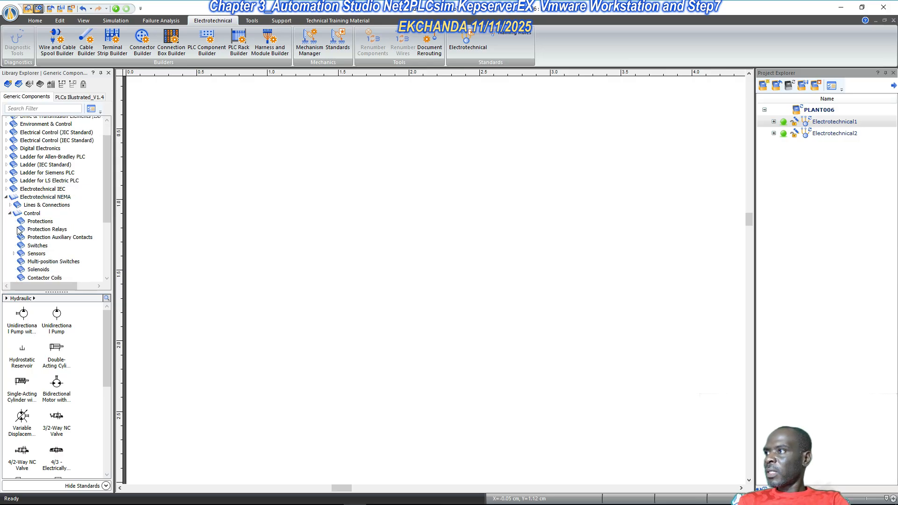
pyautogui.scroll(-2, 49, 269)
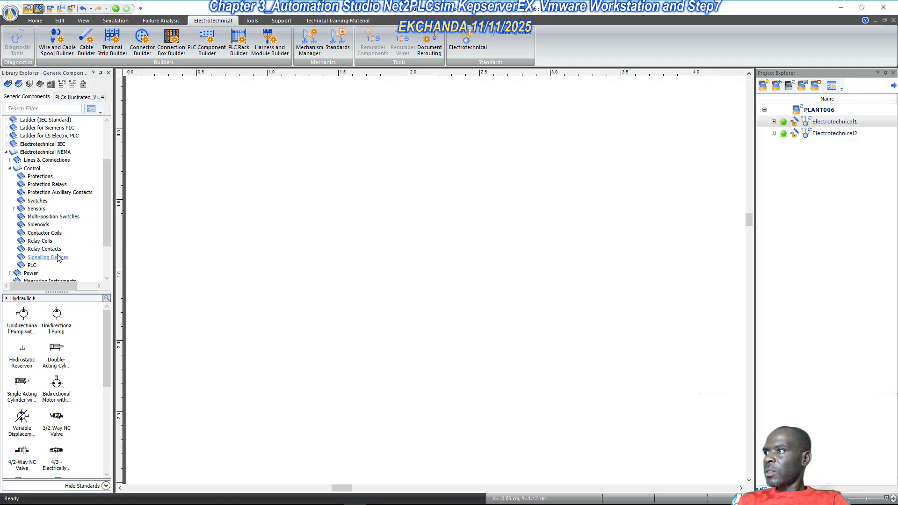
pyautogui.click(51, 249)
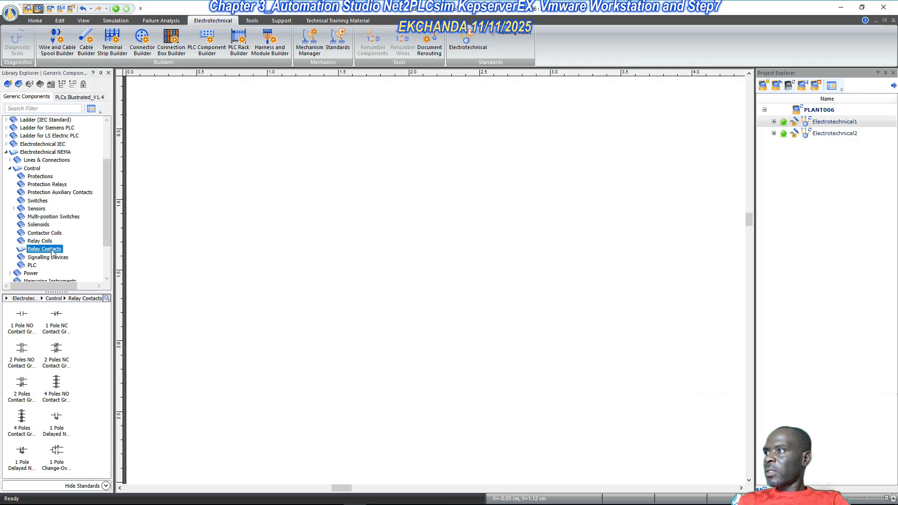
pyautogui.click(21, 318)
pyautogui.moveTo(257, 164); pyautogui.dragTo(269, 168)
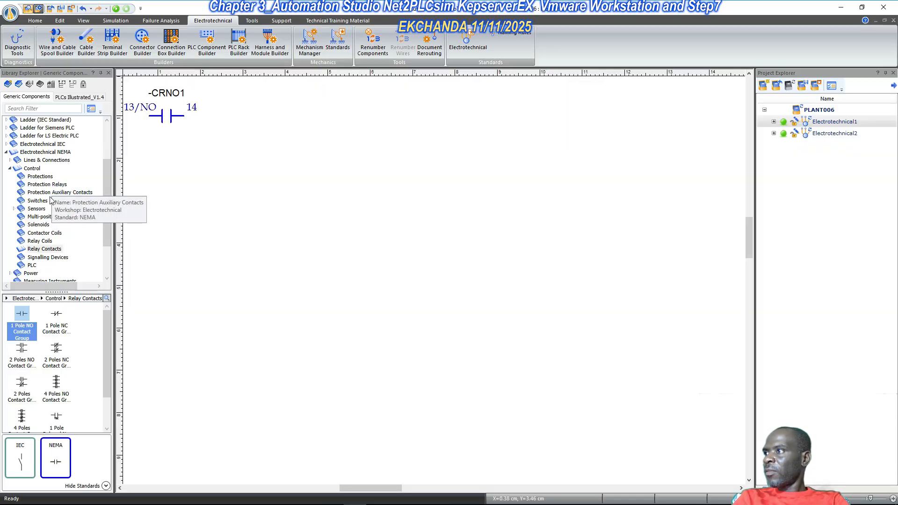
# - Place a NEMA 3-Phase Source with Neutral from the power energy sources to the right of and below the relay contact
pyautogui.scroll(-2, 29, 267)
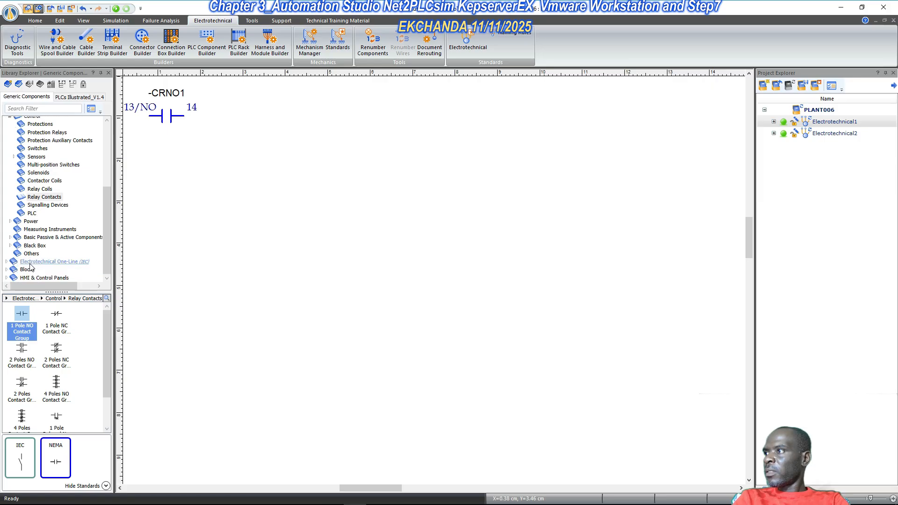
pyautogui.click(10, 221)
pyautogui.scroll(-3, 64, 228)
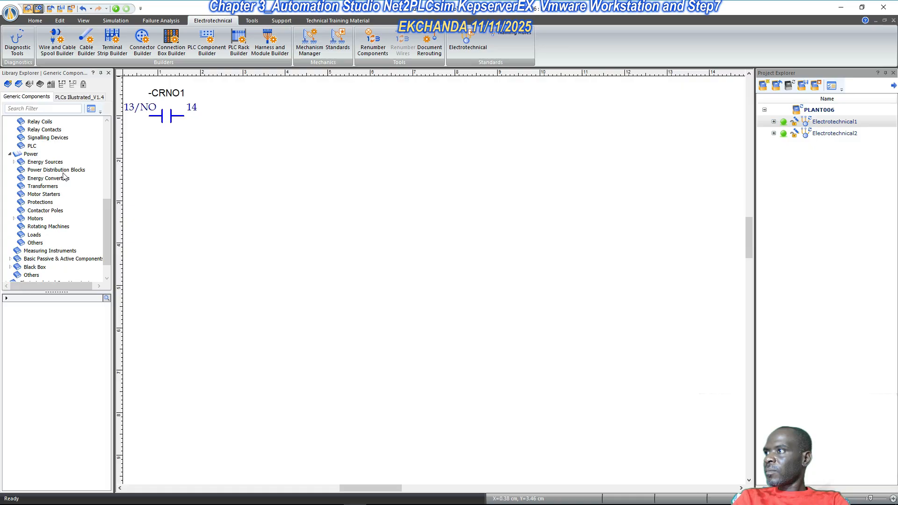
pyautogui.click(16, 162)
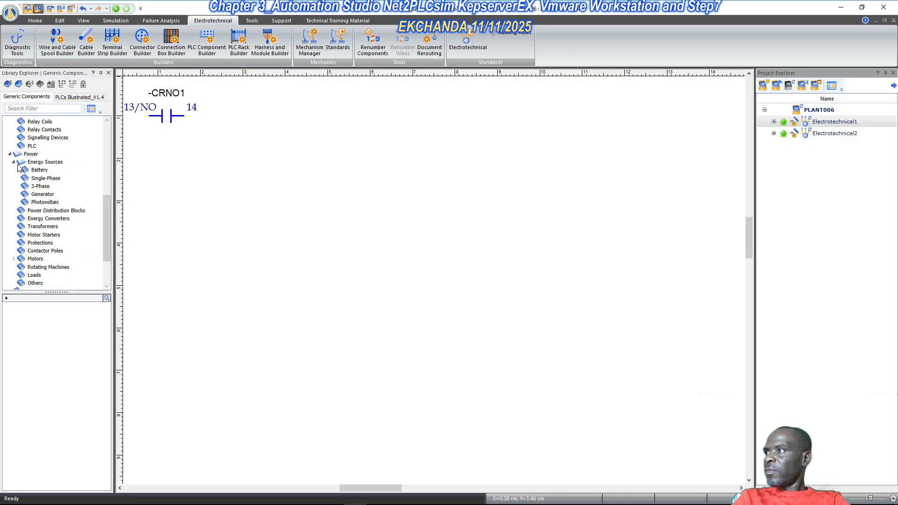
pyautogui.click(40, 186)
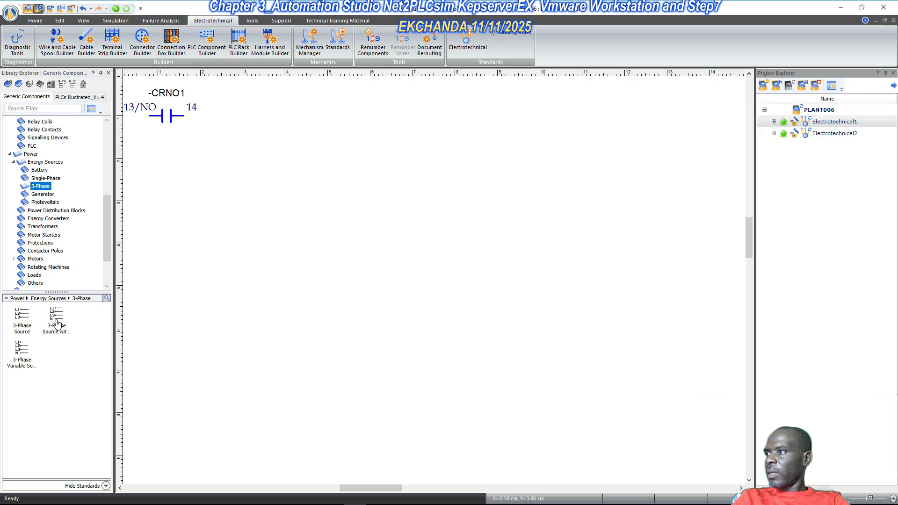
pyautogui.moveTo(60, 318)
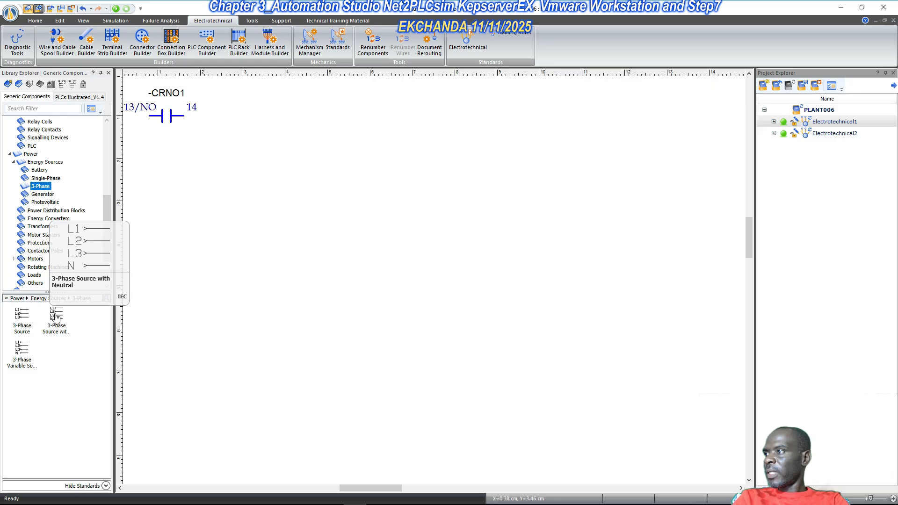
pyautogui.moveTo(60, 320); pyautogui.dragTo(370, 184)
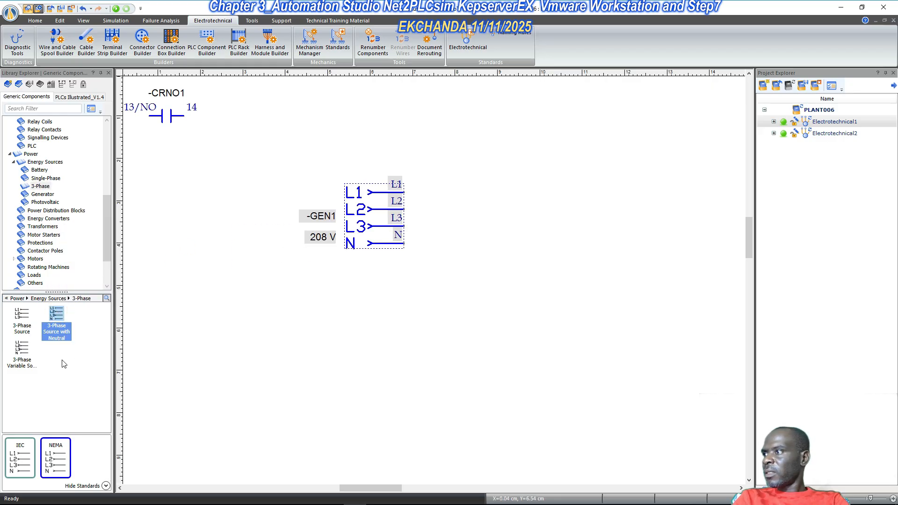
# - Try a 3-Phase Variable Source with Neutral below the first source and remove it
pyautogui.moveTo(26, 357); pyautogui.dragTo(272, 289)
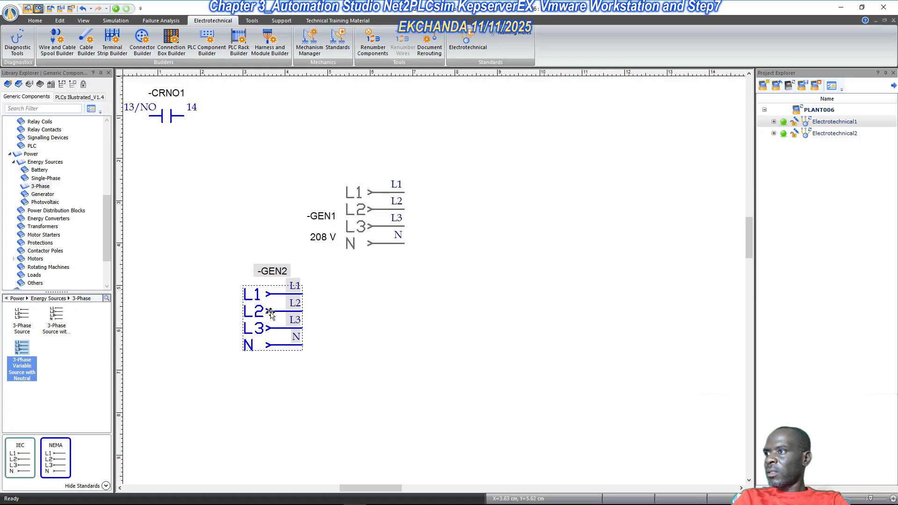
pyautogui.moveTo(295, 313)
pyautogui.mouseDown()
pyautogui.moveTo(304, 265)
pyautogui.moveTo(378, 209)
pyautogui.mouseUp()
# - Move the three-phase source to the upper-left corner of the sheet and the relay contact well below it on the right
pyautogui.moveTo(318, 207); pyautogui.dragTo(227, 188)
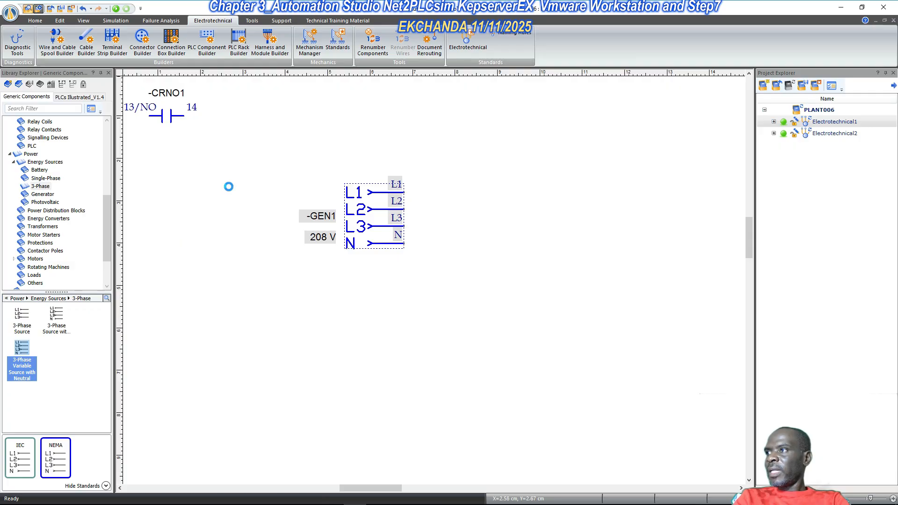
pyautogui.scroll(1, 280, 211)
pyautogui.moveTo(234, 219); pyautogui.dragTo(229, 195)
pyautogui.scroll(-1, 260, 192)
pyautogui.moveTo(165, 126); pyautogui.dragTo(563, 414)
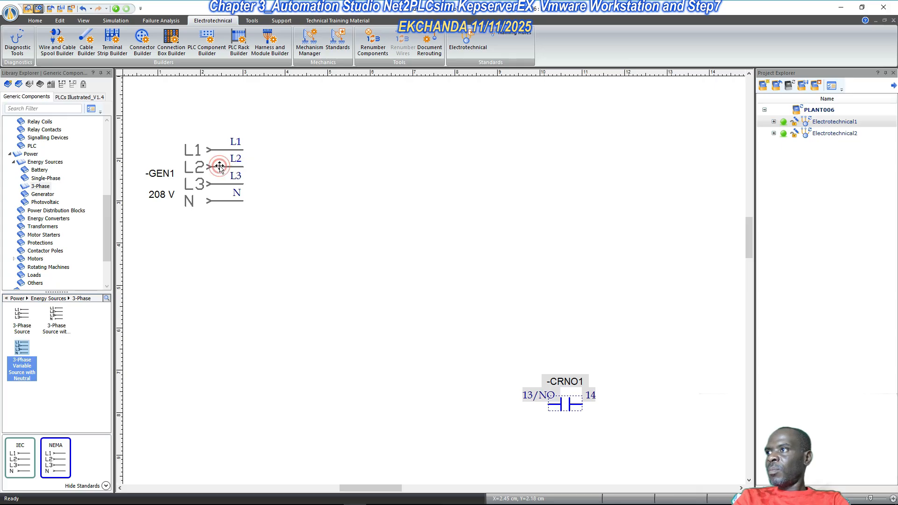
pyautogui.moveTo(224, 173); pyautogui.dragTo(204, 146)
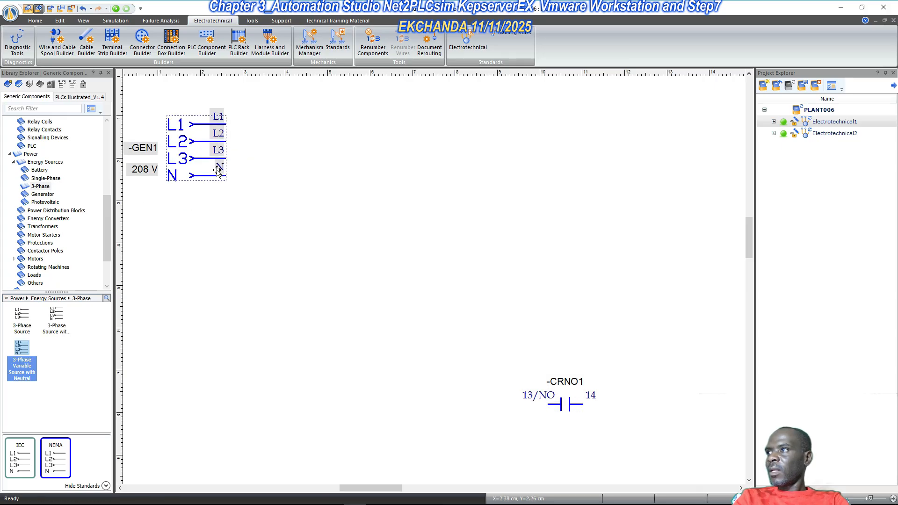
pyautogui.click(249, 247)
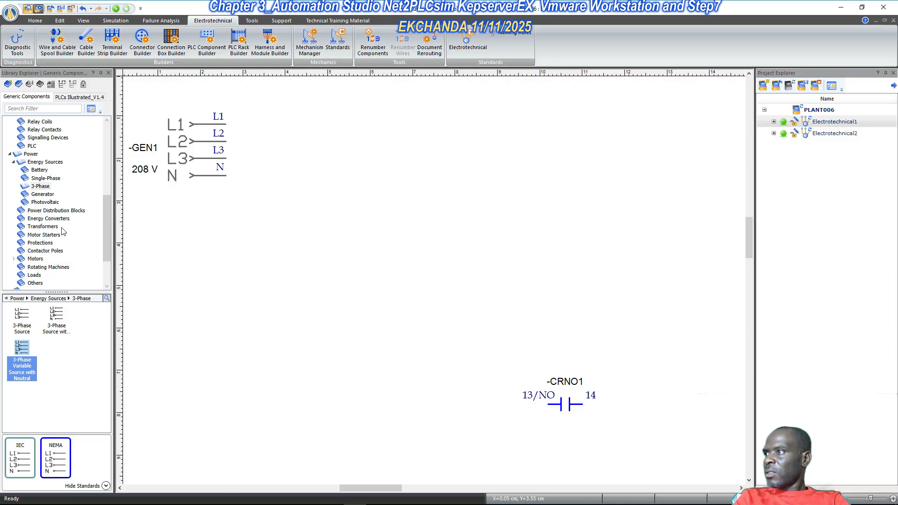
# - Place a NEMA three-pole Circuit-Breaker from the power protections to the right of the source, level with its phase lines
pyautogui.click(54, 242)
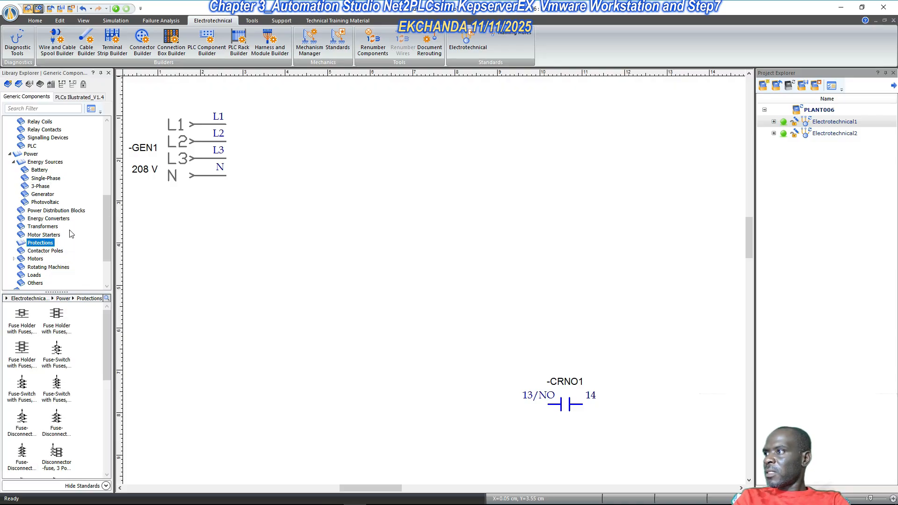
pyautogui.scroll(-1, 71, 232)
pyautogui.scroll(-1, 75, 325)
pyautogui.scroll(-3, 72, 337)
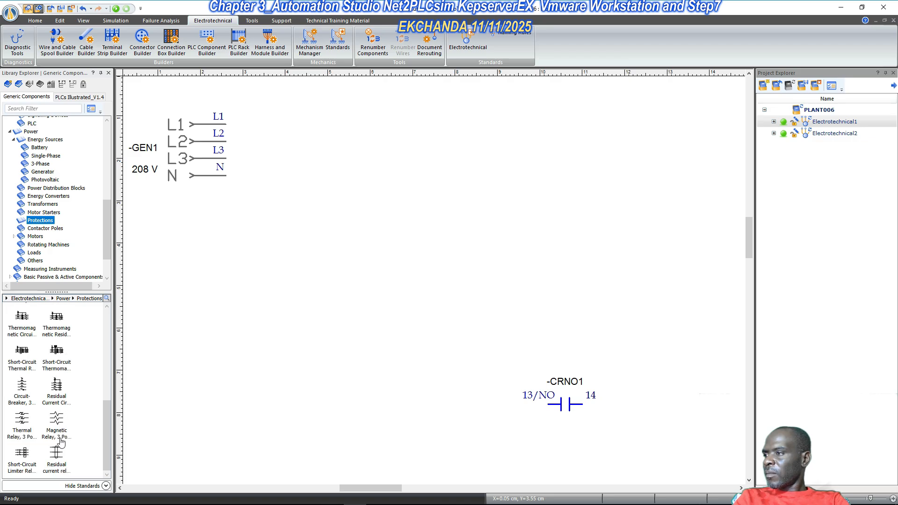
pyautogui.scroll(3, 37, 429)
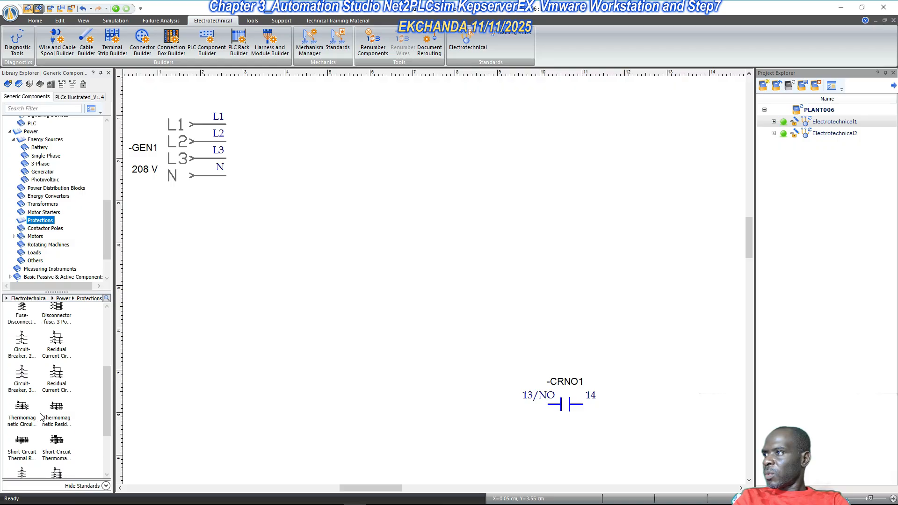
pyautogui.click(24, 374)
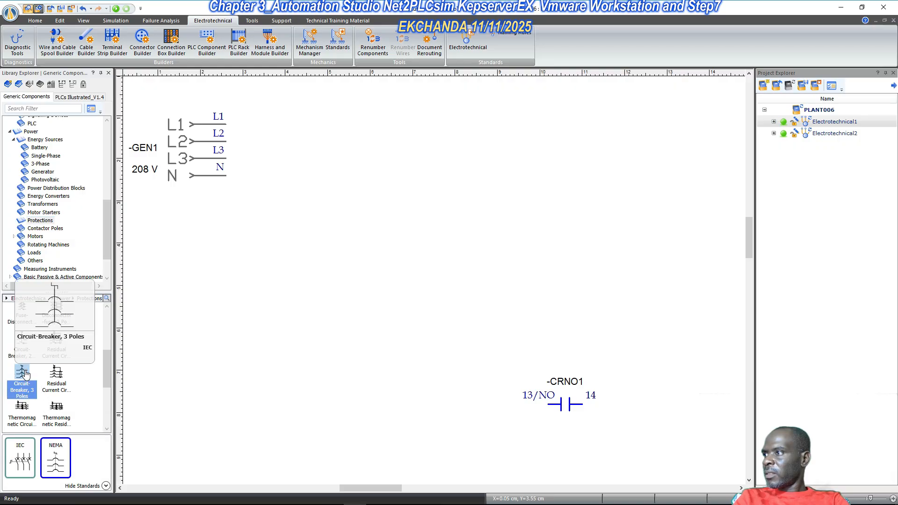
pyautogui.moveTo(25, 374); pyautogui.dragTo(310, 104)
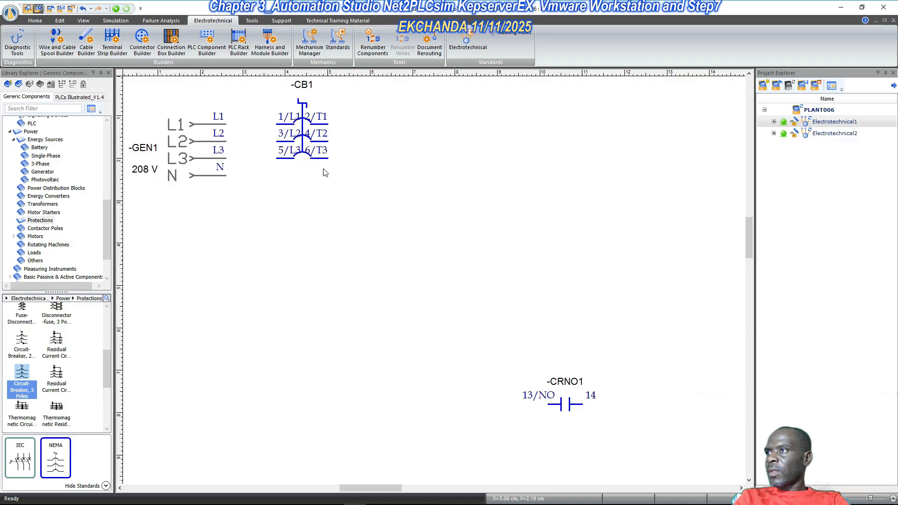
# - Unlock the connection port names of circuit breaker CB1
pyautogui.rightClick(308, 142)
pyautogui.click(350, 374)
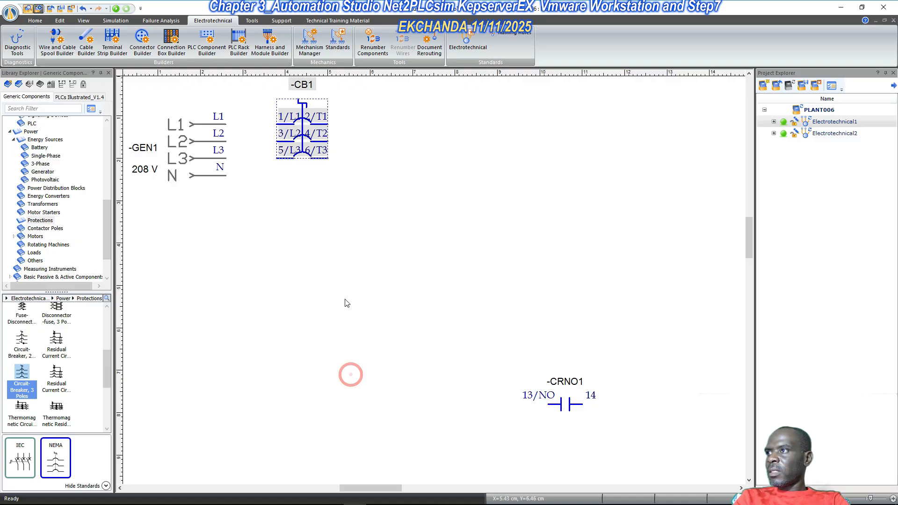
pyautogui.moveTo(323, 118); pyautogui.dragTo(282, 117)
pyautogui.rightClick(300, 121)
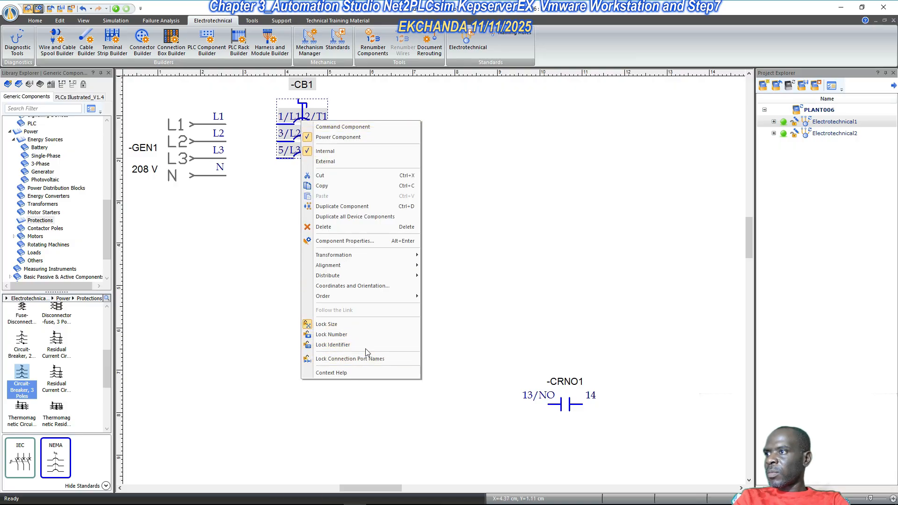
pyautogui.click(444, 239)
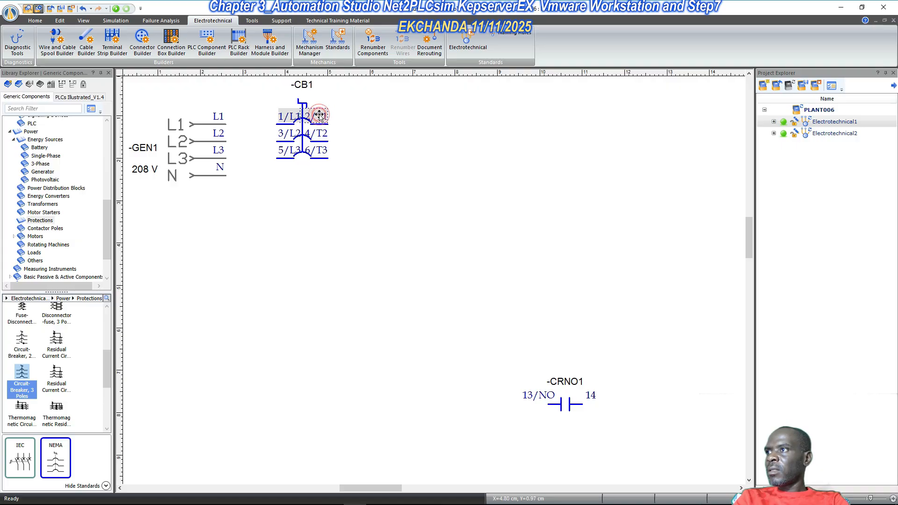
# - Move CB1's six port labels outward on both sides so they clear the breaker symbol
pyautogui.moveTo(322, 120); pyautogui.dragTo(354, 120)
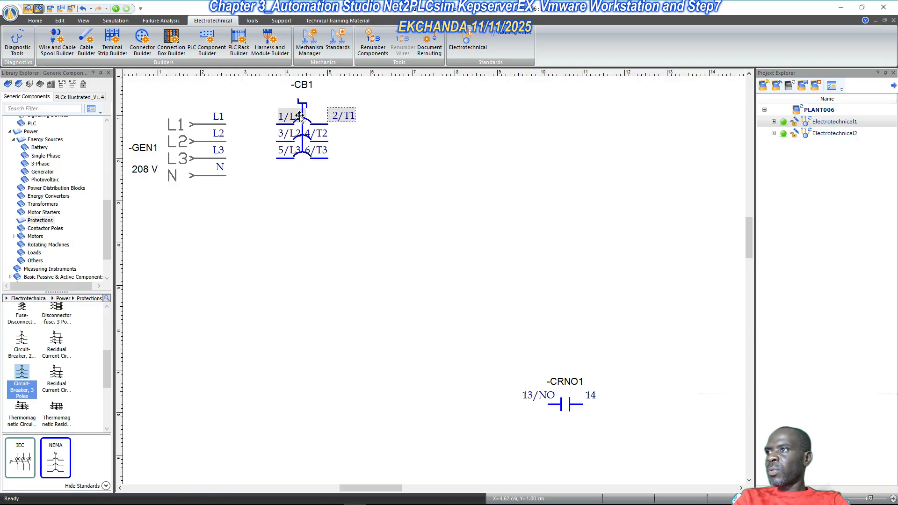
pyautogui.moveTo(291, 116); pyautogui.dragTo(271, 117)
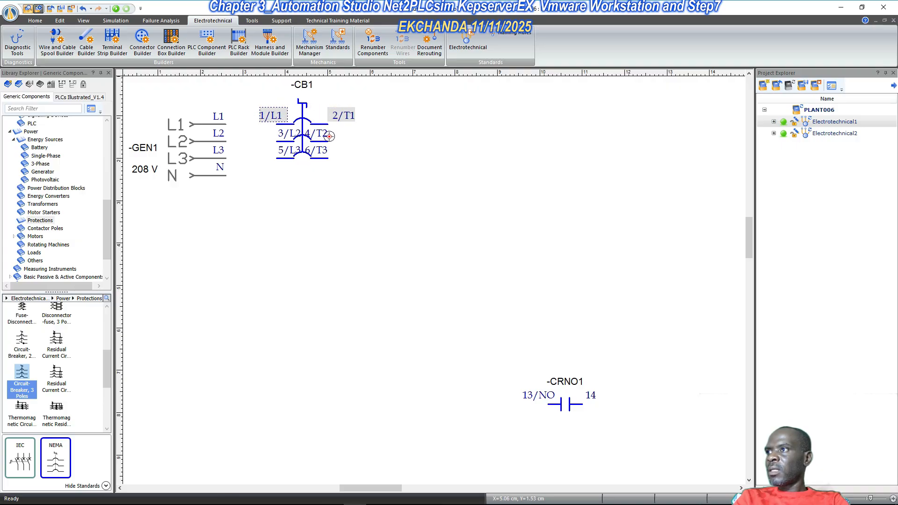
pyautogui.moveTo(321, 134); pyautogui.dragTo(352, 139)
pyautogui.moveTo(290, 134); pyautogui.dragTo(272, 135)
pyautogui.moveTo(321, 156); pyautogui.dragTo(347, 154)
pyautogui.moveTo(284, 154); pyautogui.dragTo(265, 153)
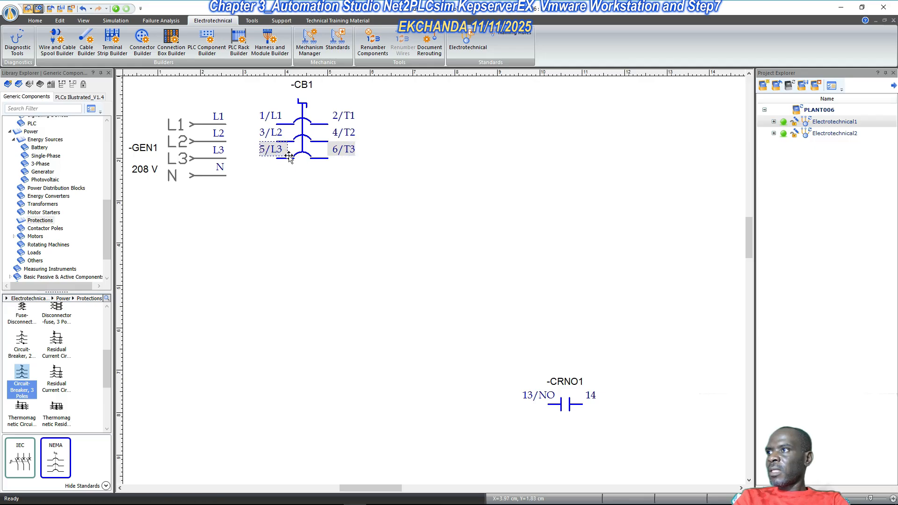
pyautogui.click(313, 176)
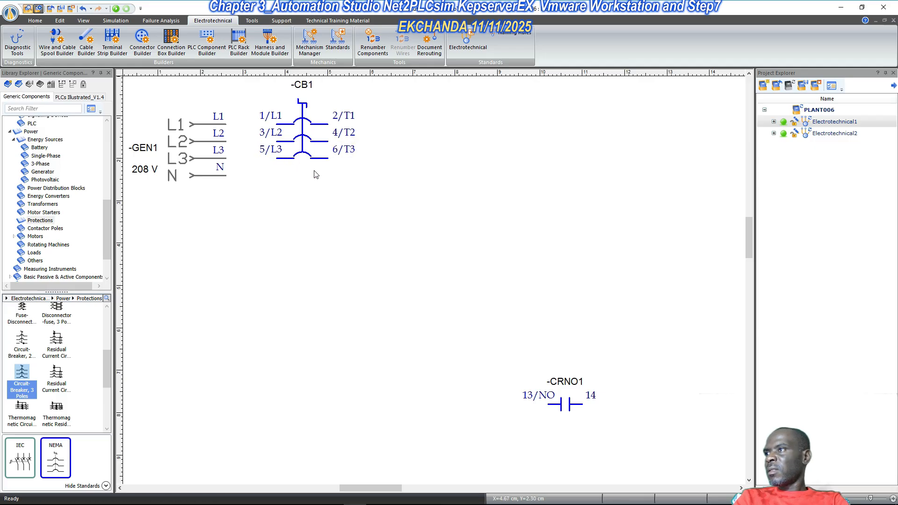
pyautogui.moveTo(271, 149); pyautogui.dragTo(256, 116)
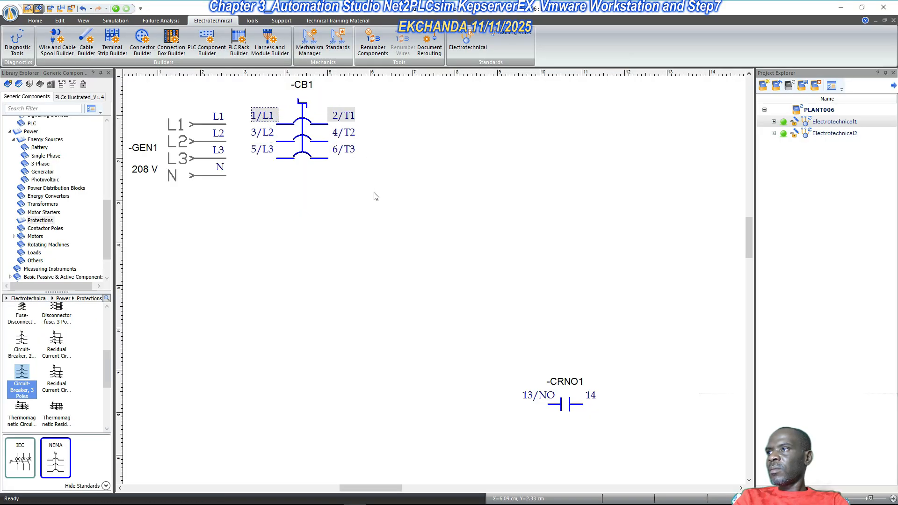
# - Lock CB1's connection port names and shift the breaker about 0.4 cm farther from the source
pyautogui.rightClick(307, 135)
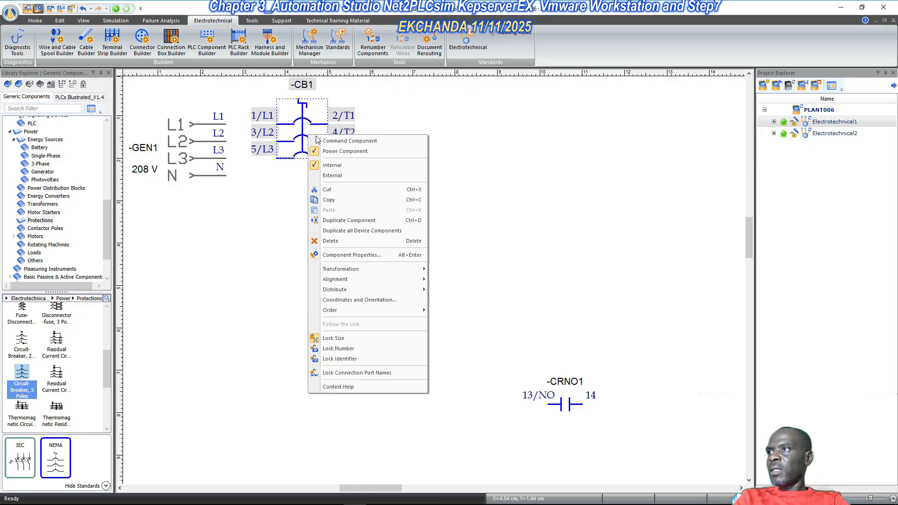
pyautogui.click(359, 373)
pyautogui.click(346, 184)
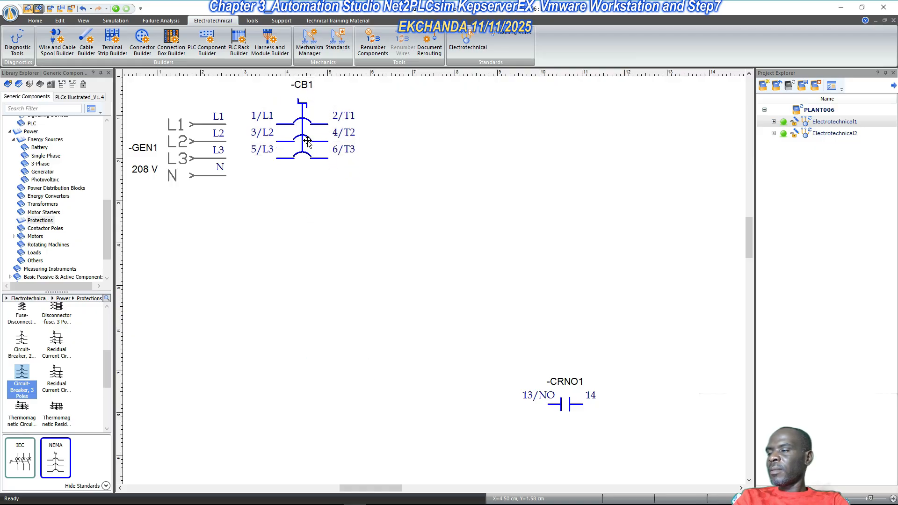
pyautogui.moveTo(308, 141)
pyautogui.mouseDown()
pyautogui.moveTo(314, 123)
pyautogui.moveTo(306, 125)
pyautogui.mouseUp()
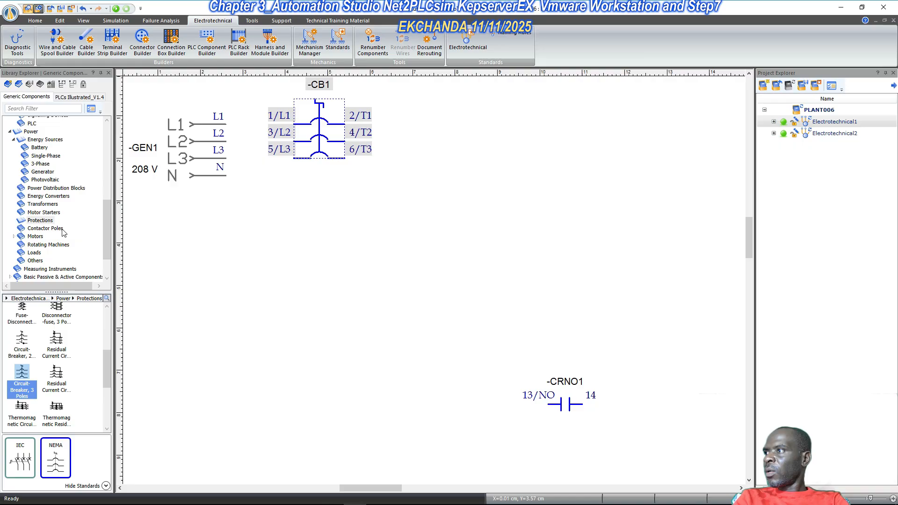
# - Place a NEMA Rectifier from the power energy converters to the right of circuit breaker CB1
pyautogui.scroll(2, 60, 229)
pyautogui.scroll(-2, 46, 223)
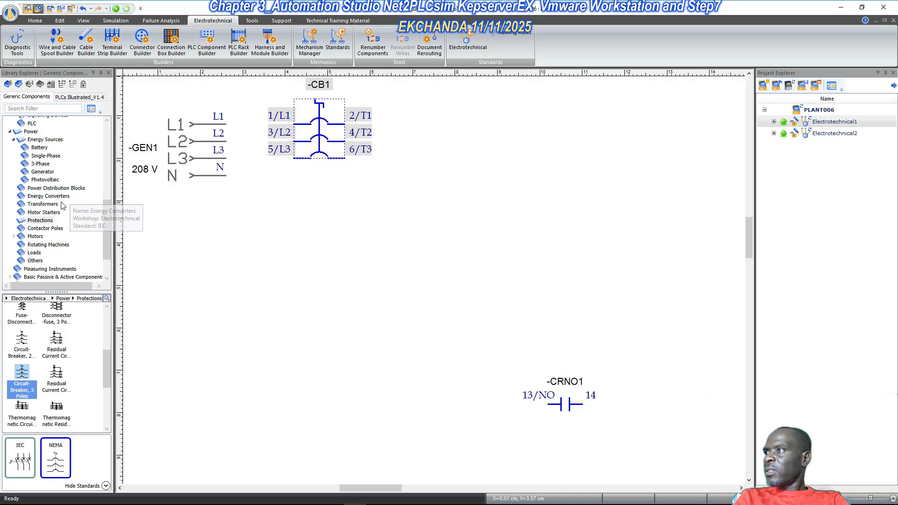
pyautogui.click(59, 197)
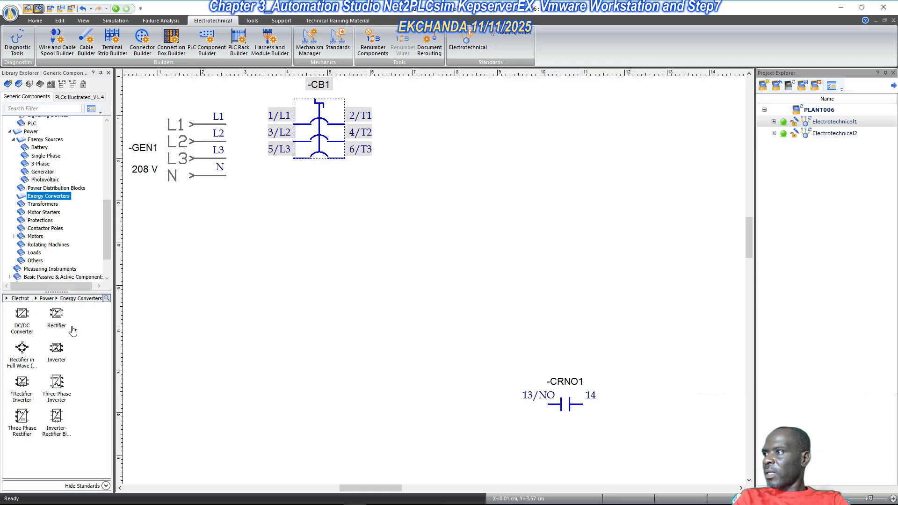
pyautogui.moveTo(57, 315); pyautogui.dragTo(463, 117)
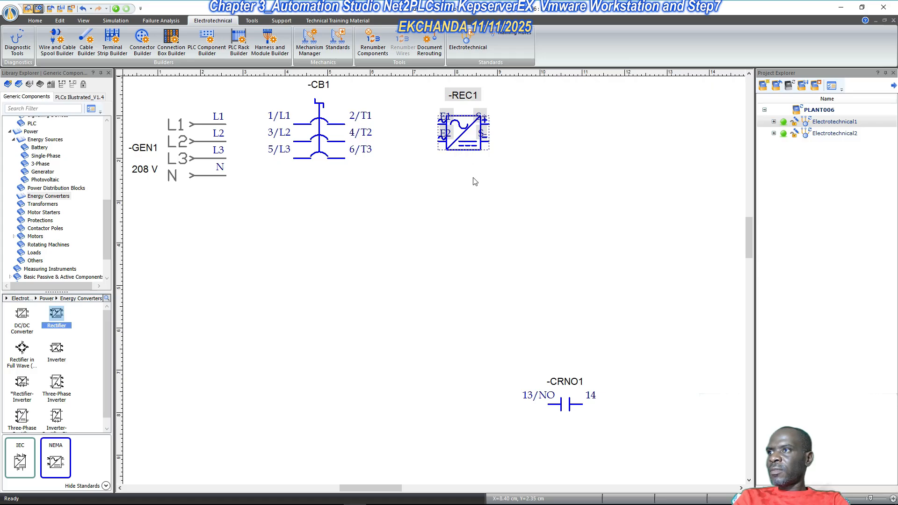
# - Unlock the rectifier's connection port names and shift the rectifier about 0.2 cm right and 0.4 cm down
pyautogui.rightClick(467, 129)
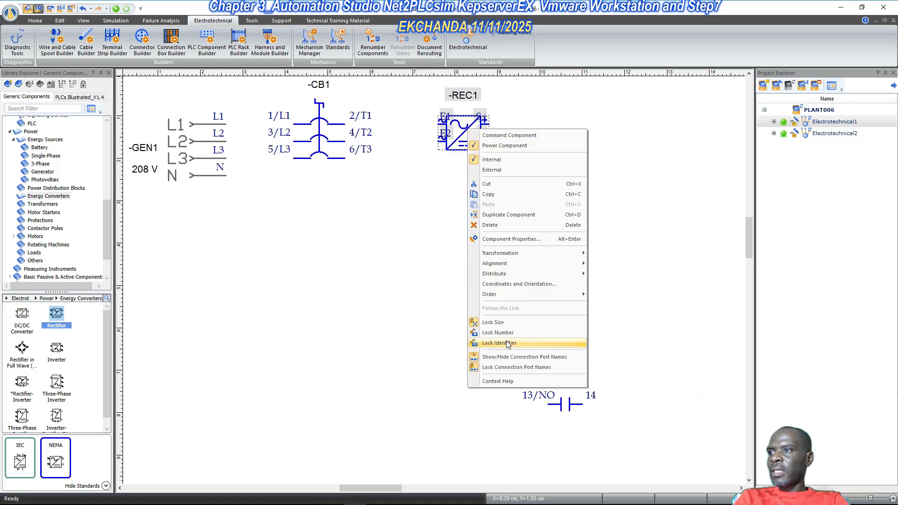
pyautogui.click(505, 366)
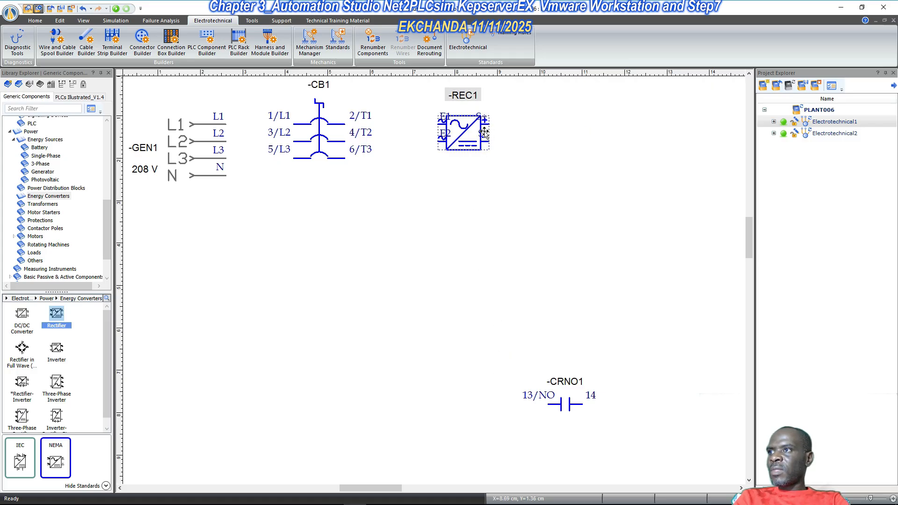
pyautogui.moveTo(484, 134); pyautogui.dragTo(493, 150)
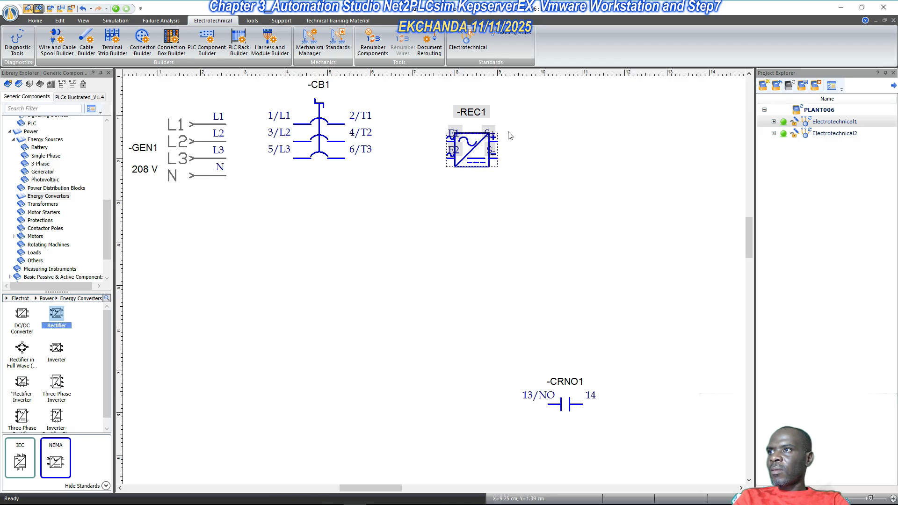
# - Move the rectifier's four port labels outward and its tag below the symbol, and raise the rectifier level with CB1's upper two poles
pyautogui.moveTo(493, 131); pyautogui.dragTo(509, 174)
pyautogui.click(497, 190)
pyautogui.click(462, 189)
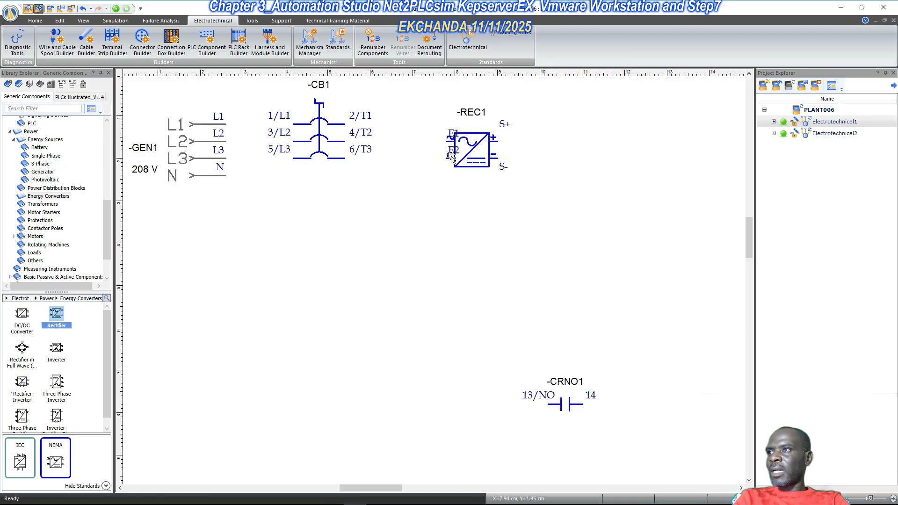
pyautogui.moveTo(450, 149); pyautogui.dragTo(441, 167)
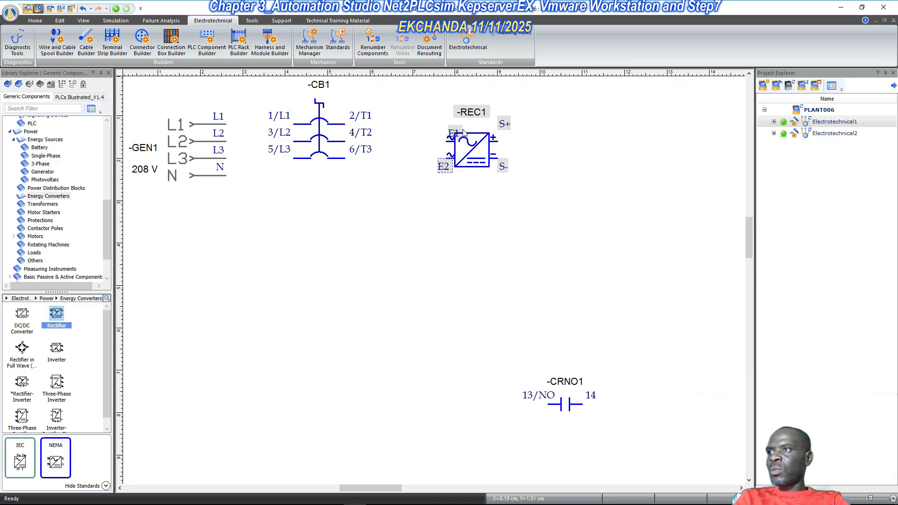
pyautogui.moveTo(452, 135); pyautogui.dragTo(475, 181)
pyautogui.click(561, 193)
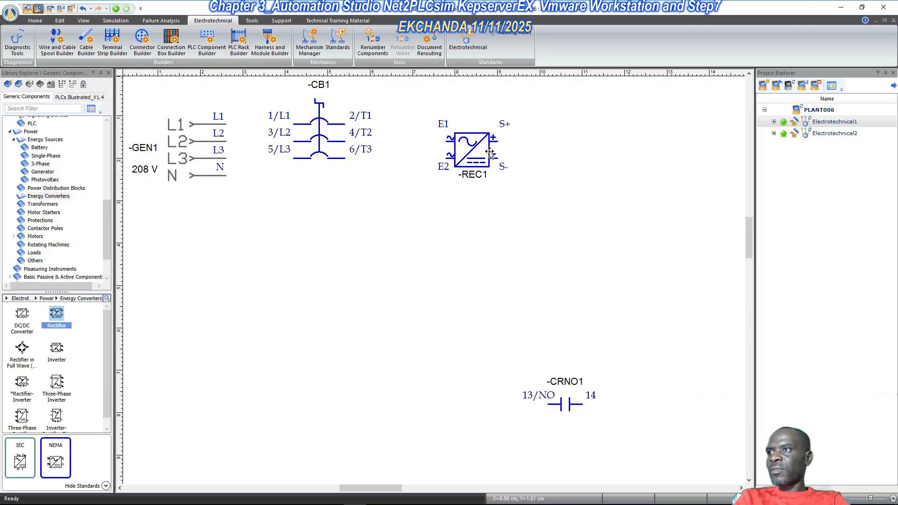
pyautogui.moveTo(486, 140); pyautogui.dragTo(484, 132)
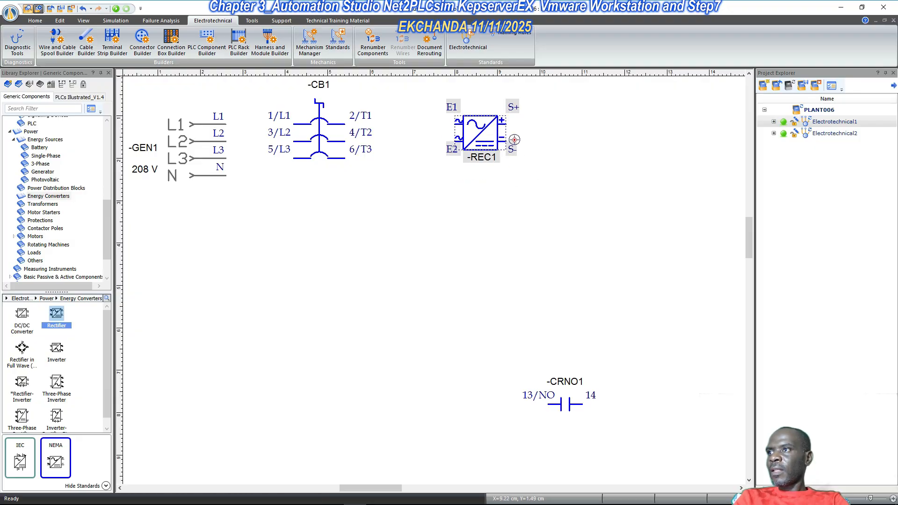
pyautogui.click(550, 156)
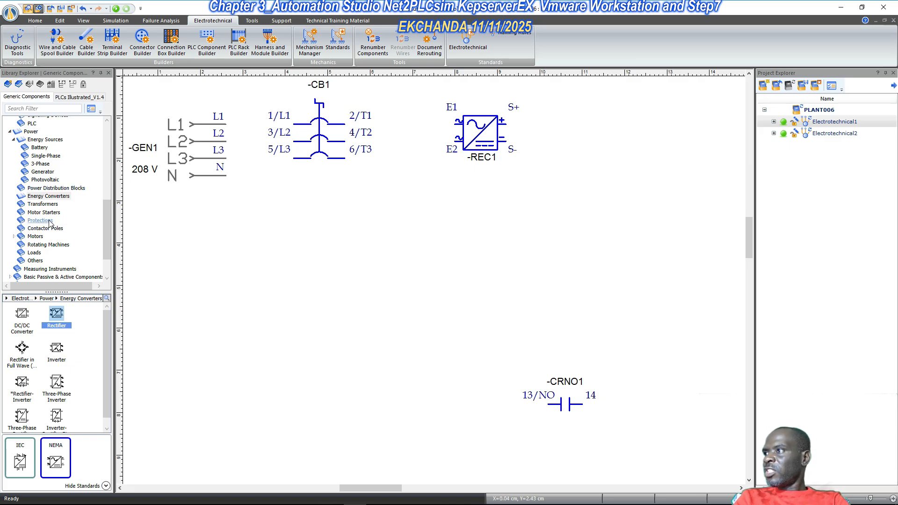
# - Place a NEMA Junction Block #2 with 6 connections from the lines and connections junctions, below and to the right of the rectifier
pyautogui.scroll(6, 60, 211)
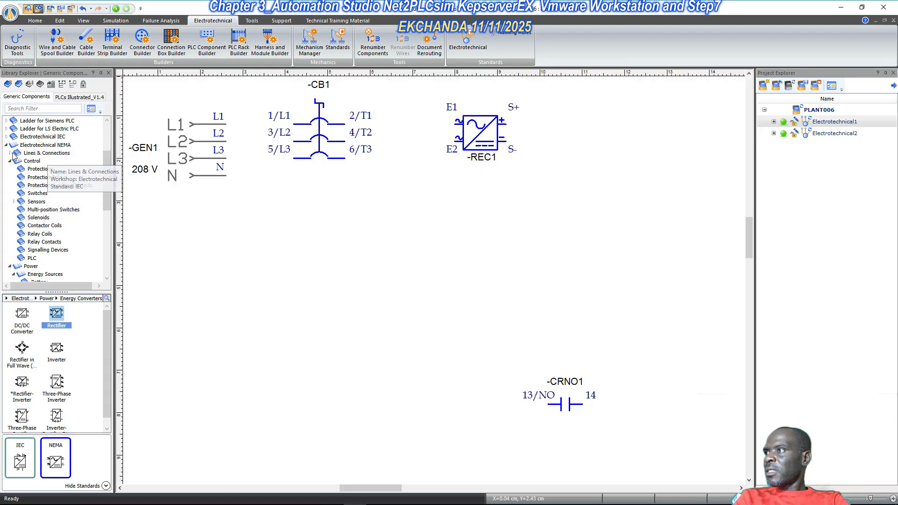
pyautogui.click(10, 154)
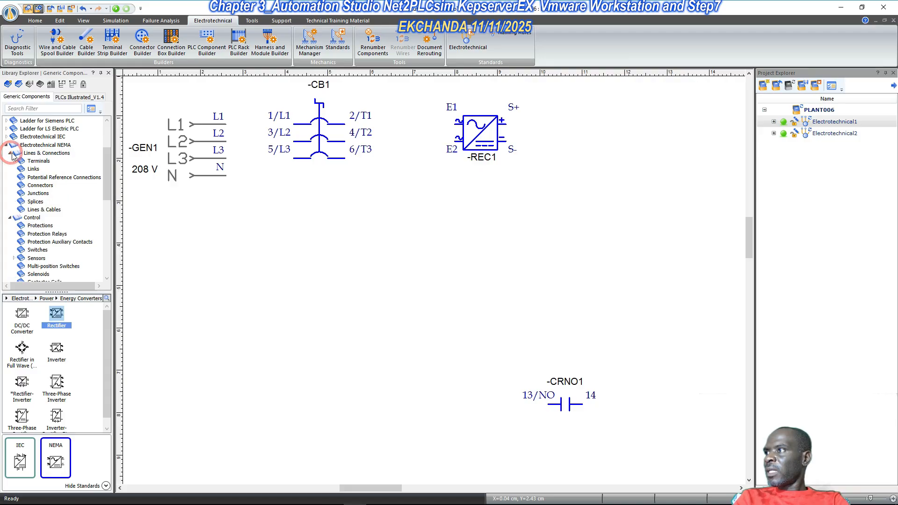
pyautogui.click(41, 195)
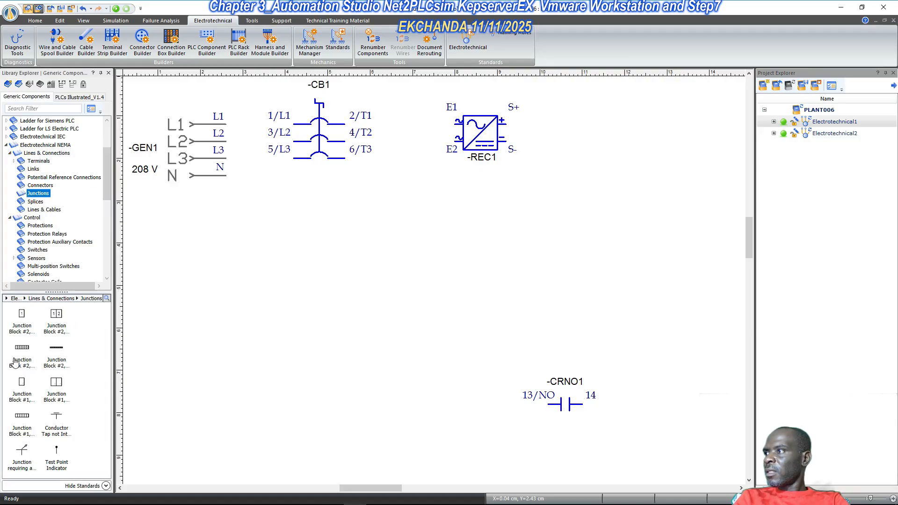
pyautogui.moveTo(24, 348); pyautogui.dragTo(634, 191)
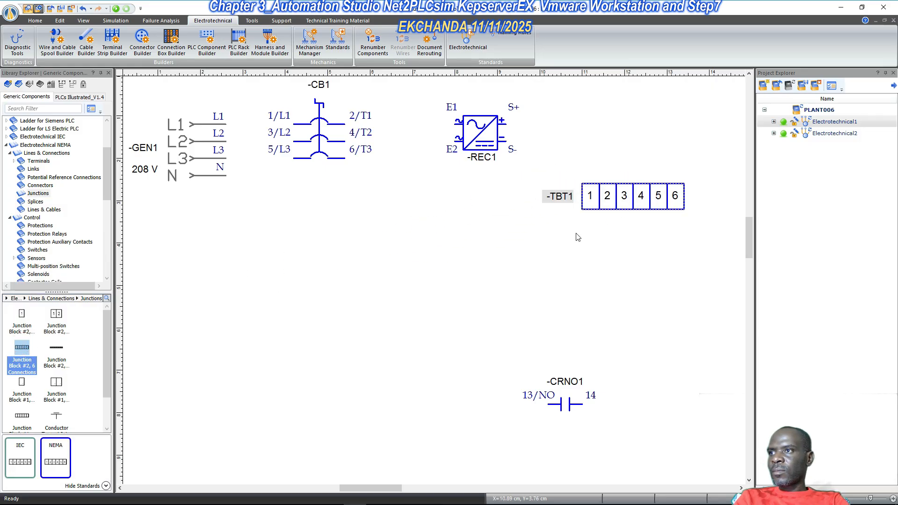
# - Duplicate junction block TBT1 to a spot below the circuit breaker, and move the original down level with the copy
pyautogui.click(559, 199)
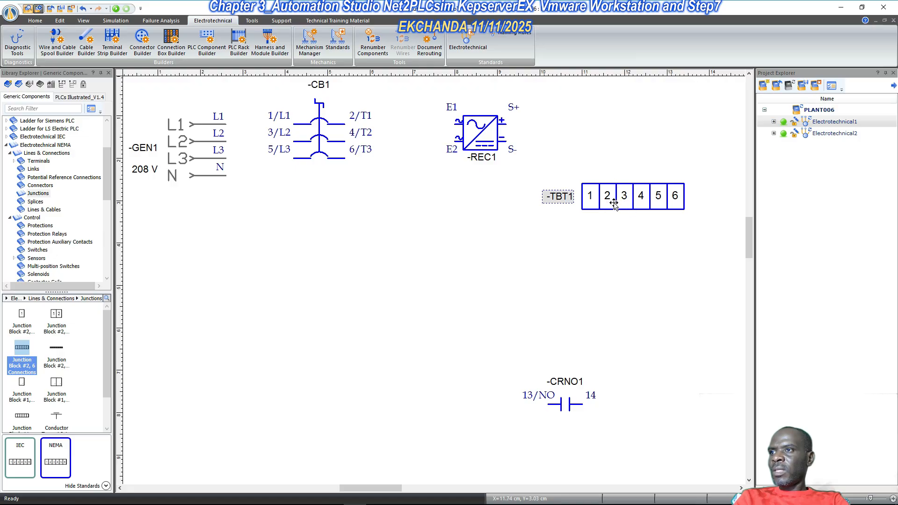
pyautogui.moveTo(614, 203); pyautogui.dragTo(423, 231)
pyautogui.moveTo(639, 201); pyautogui.dragTo(664, 235)
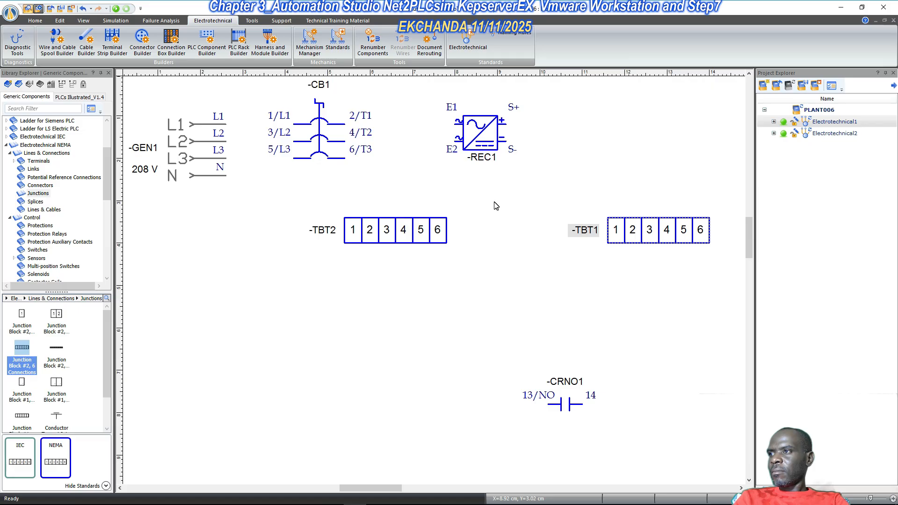
pyautogui.click(202, 138)
pyautogui.moveTo(227, 141); pyautogui.dragTo(226, 125)
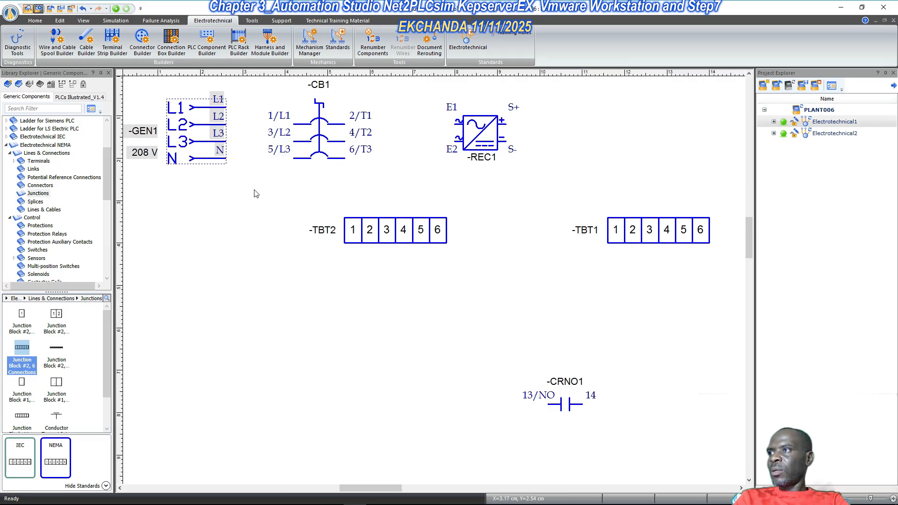
pyautogui.click(257, 164)
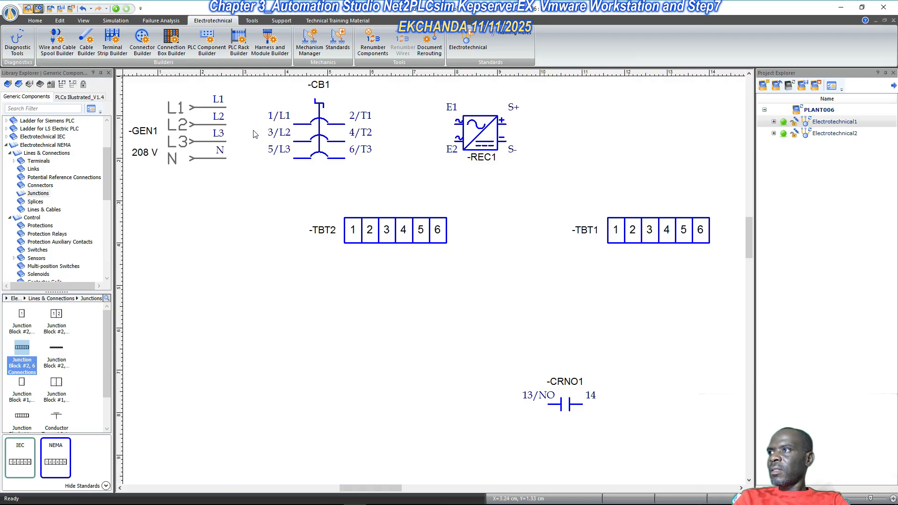
pyautogui.click(227, 138)
pyautogui.moveTo(226, 138); pyautogui.dragTo(226, 155)
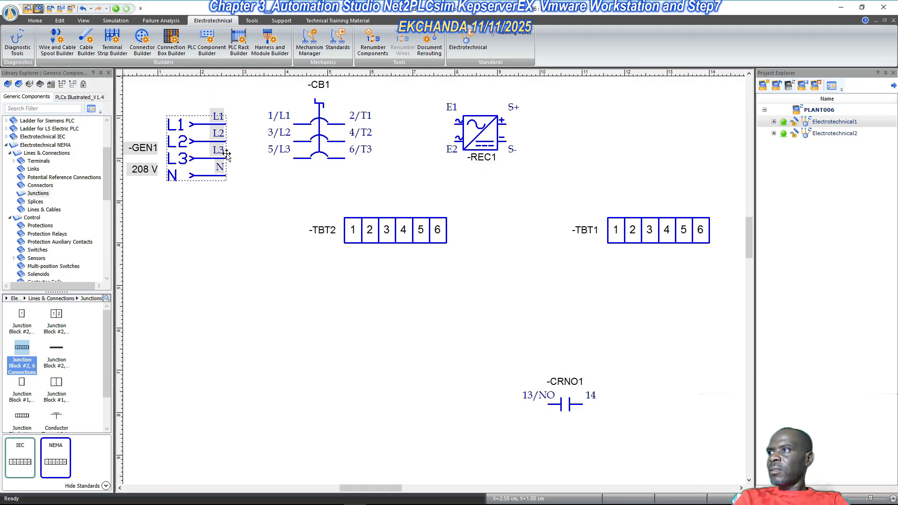
pyautogui.click(270, 230)
# - Connect source GEN1's L1, L2 and L3 lines to circuit breaker CB1's inputs with a Polyphase Wire
pyautogui.click(84, 21)
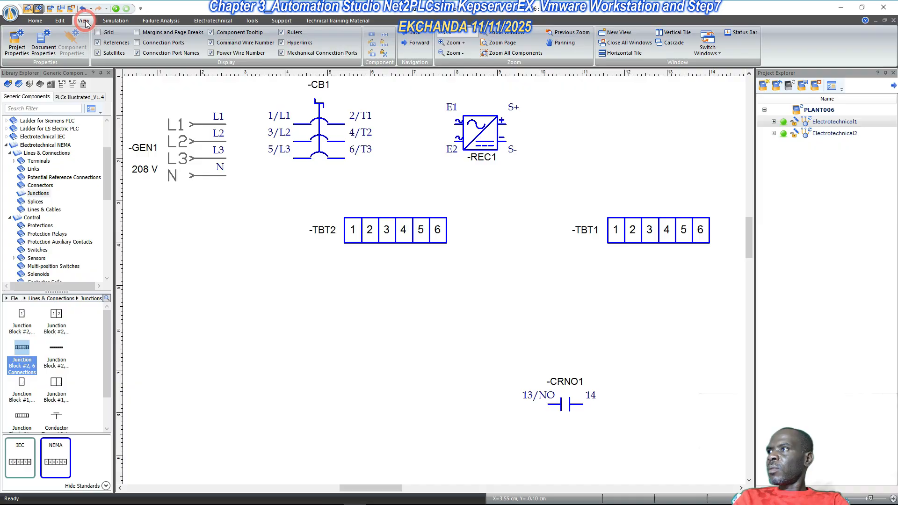
pyautogui.click(60, 21)
pyautogui.click(37, 21)
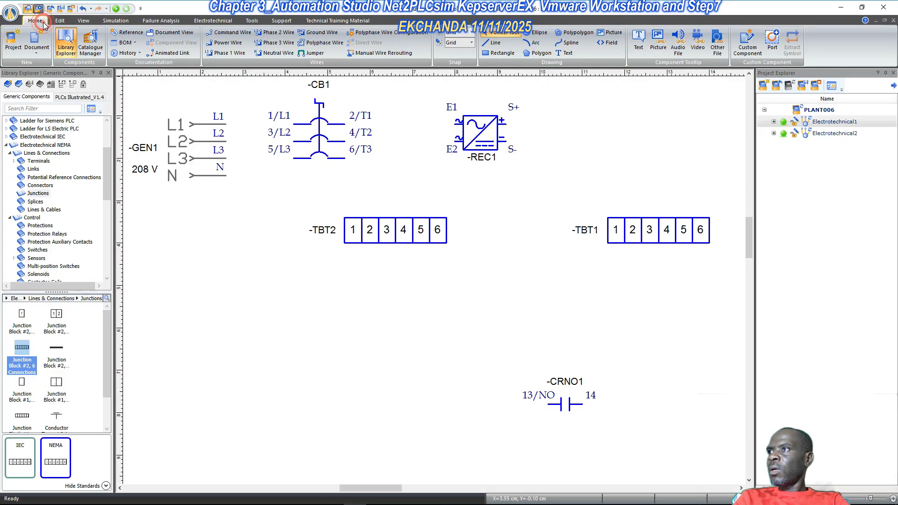
pyautogui.click(339, 48)
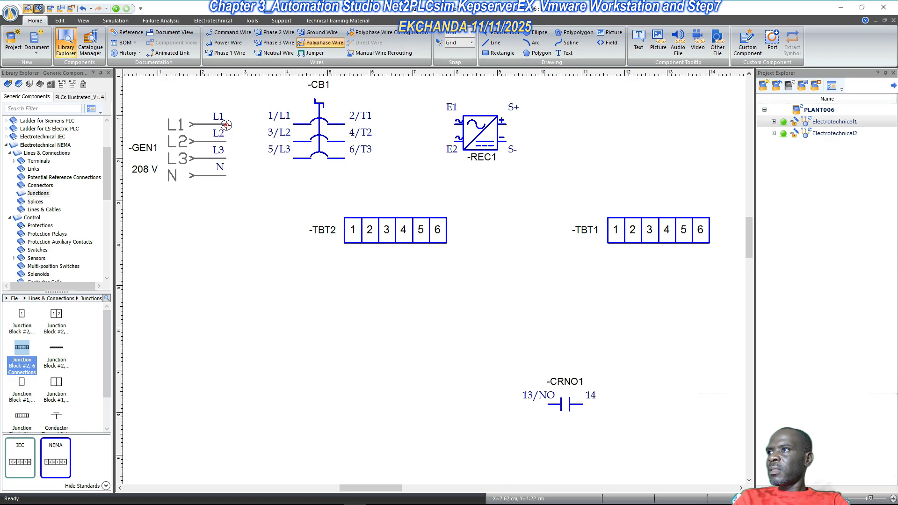
pyautogui.click(224, 124)
pyautogui.click(291, 123)
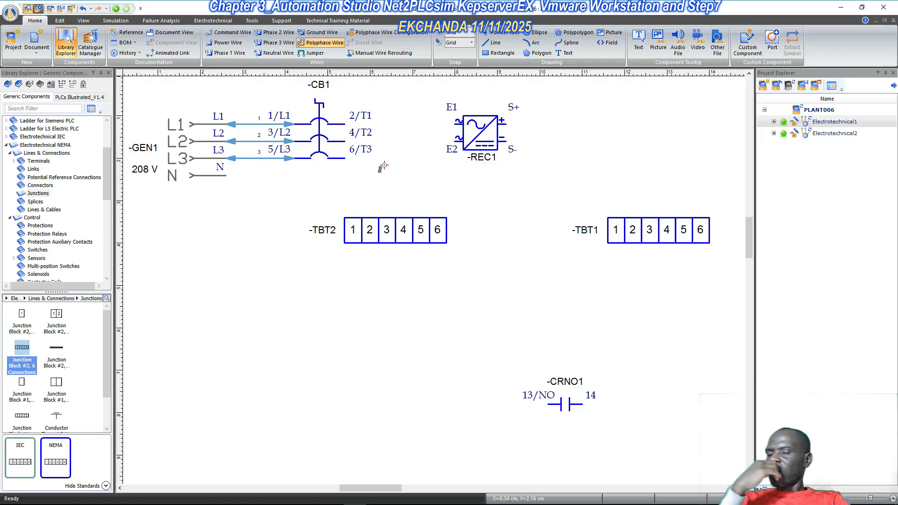
pyautogui.press('Escape')
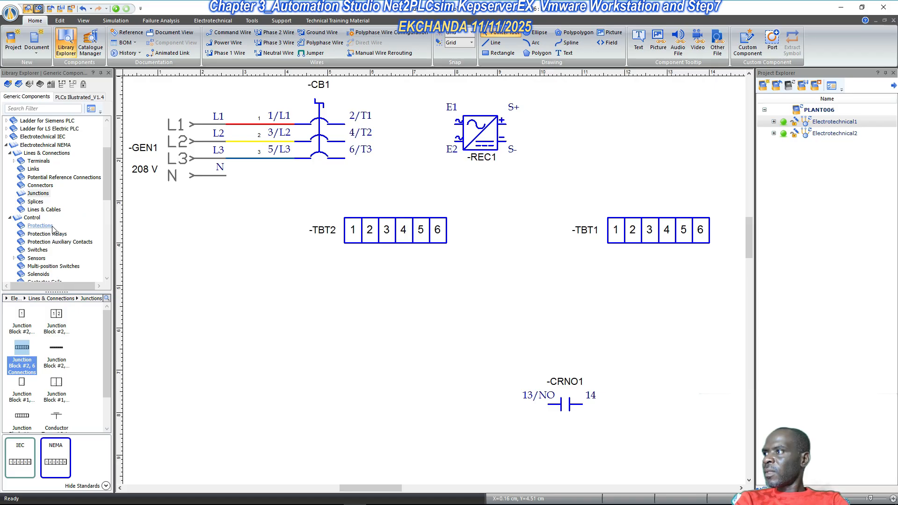
# - Open the Single-Phase energy sources in the NEMA power library and locate the Single-Phase Source
pyautogui.scroll(-2, 47, 250)
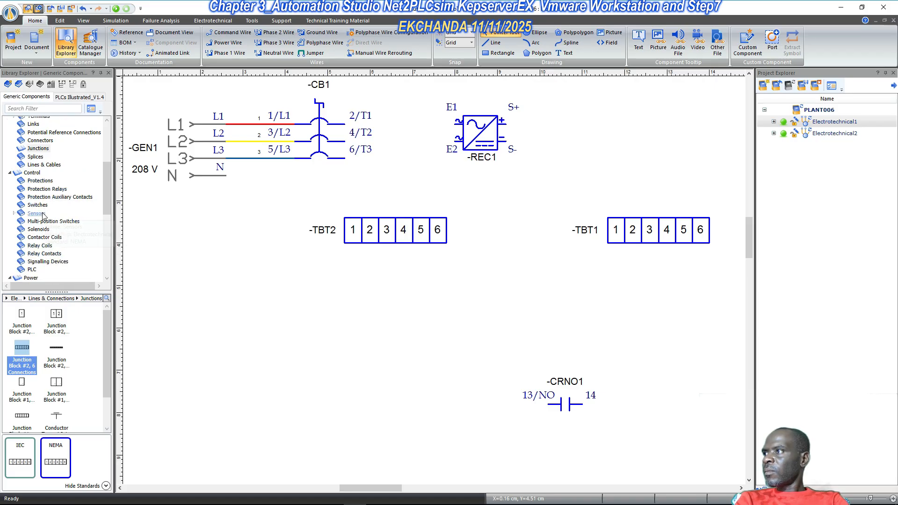
pyautogui.scroll(-1, 44, 216)
pyautogui.scroll(-2, 44, 216)
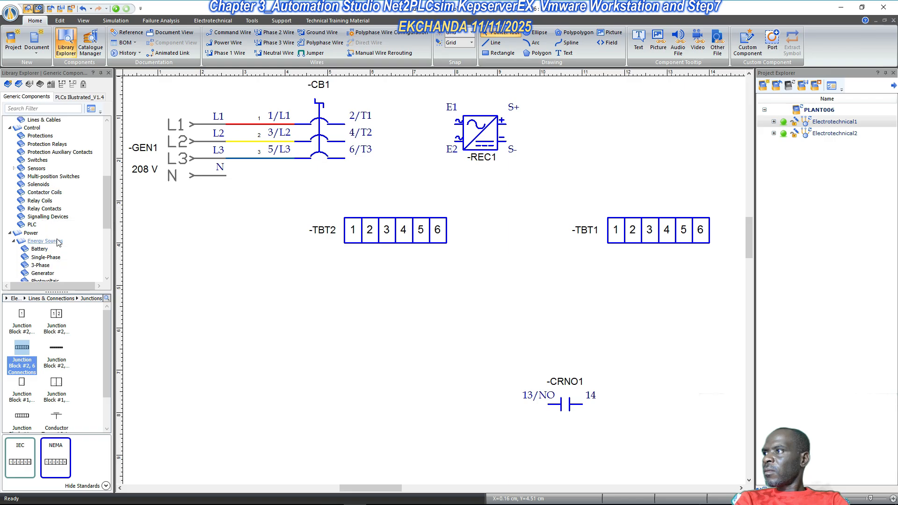
pyautogui.scroll(-1, 52, 244)
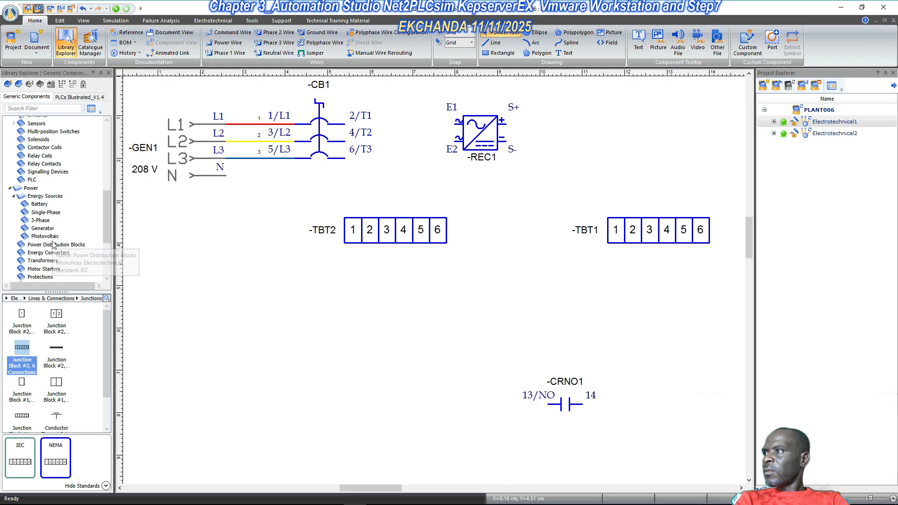
pyautogui.click(51, 213)
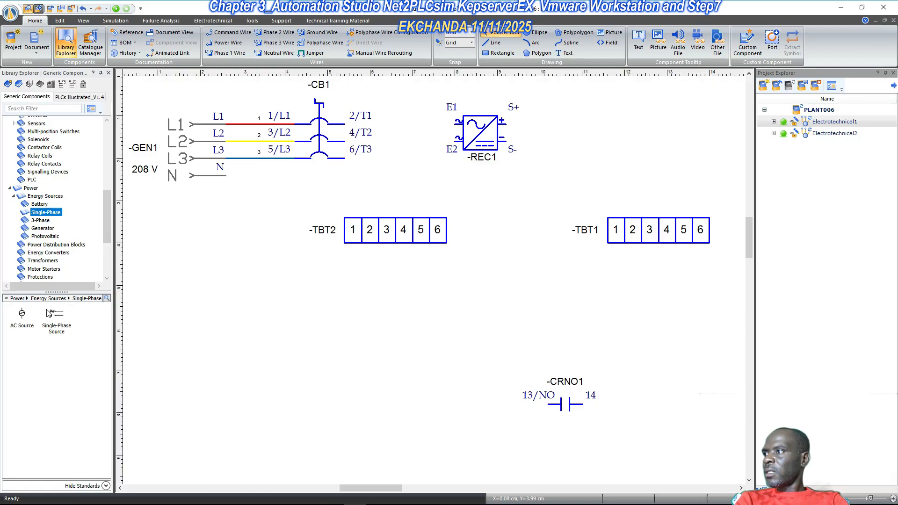
pyautogui.moveTo(60, 317)
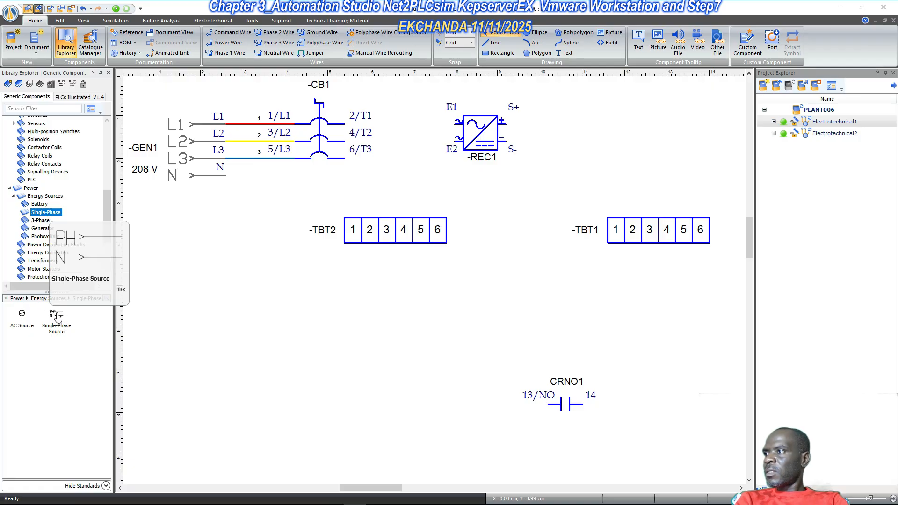
# - Place a single-phase source below the three-phase supply and delete the three-phase source -GEN1
pyautogui.moveTo(57, 317); pyautogui.dragTo(214, 236)
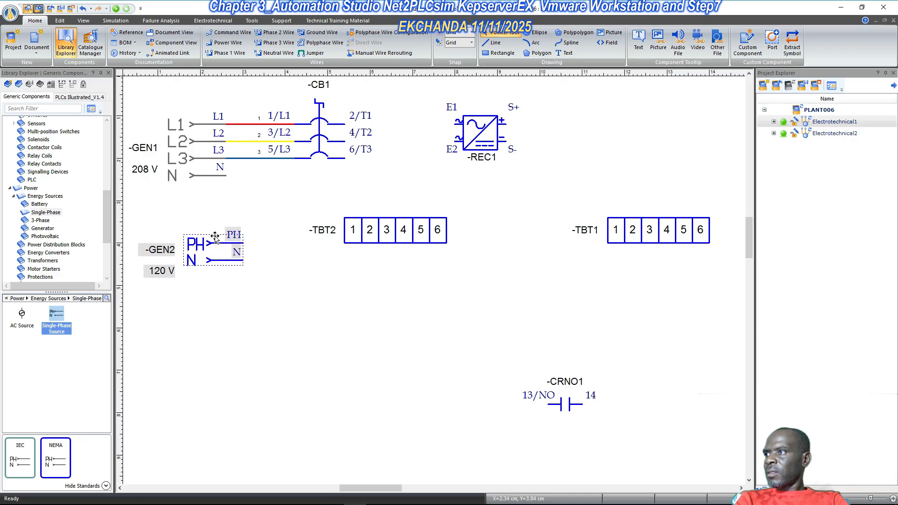
pyautogui.click(283, 134)
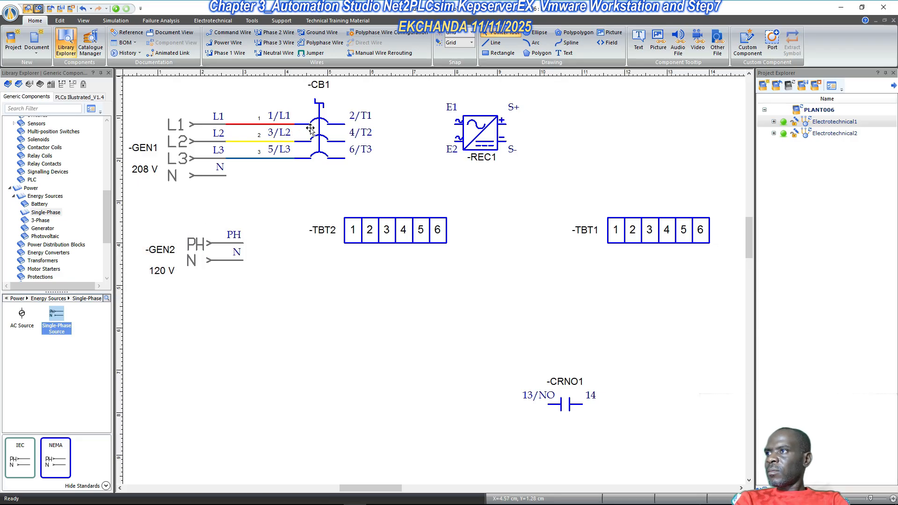
pyautogui.click(210, 142)
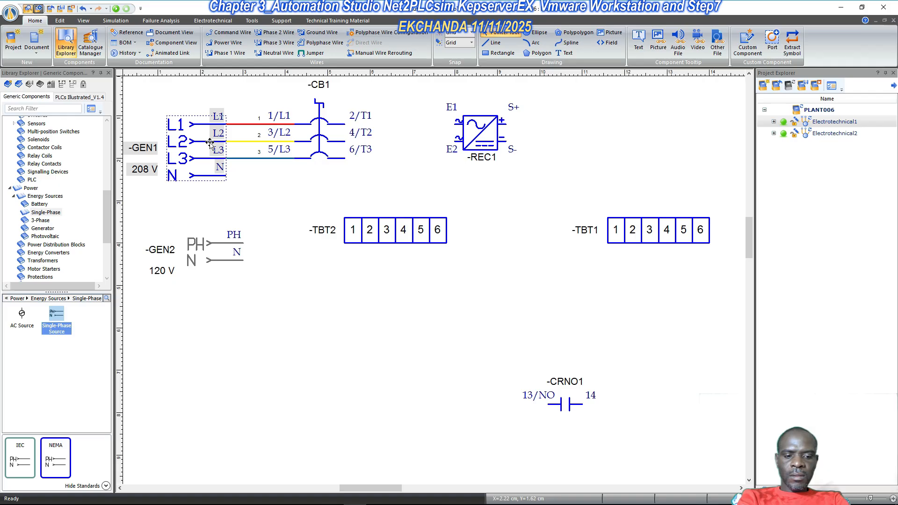
pyautogui.press('Delete')
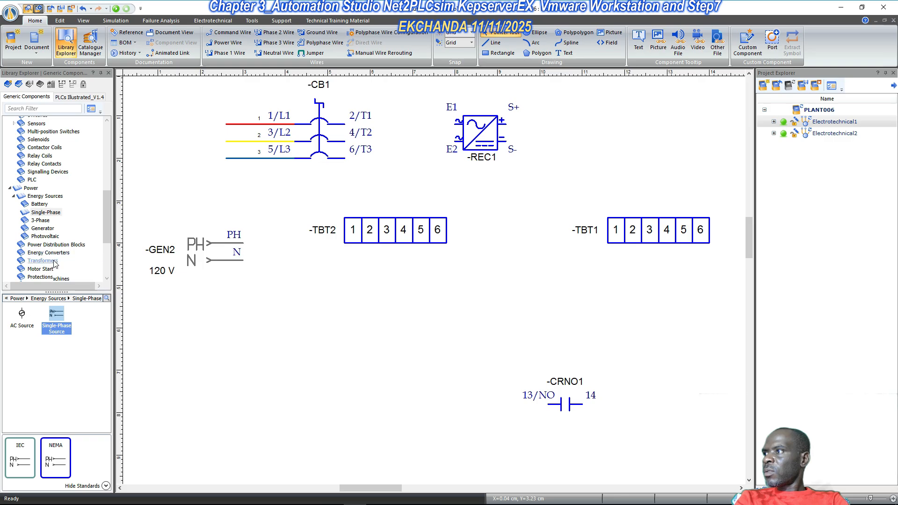
# - Browse the power protection components in the library for a suitable two-pole circuit breaker
pyautogui.scroll(-1, 54, 264)
pyautogui.click(40, 254)
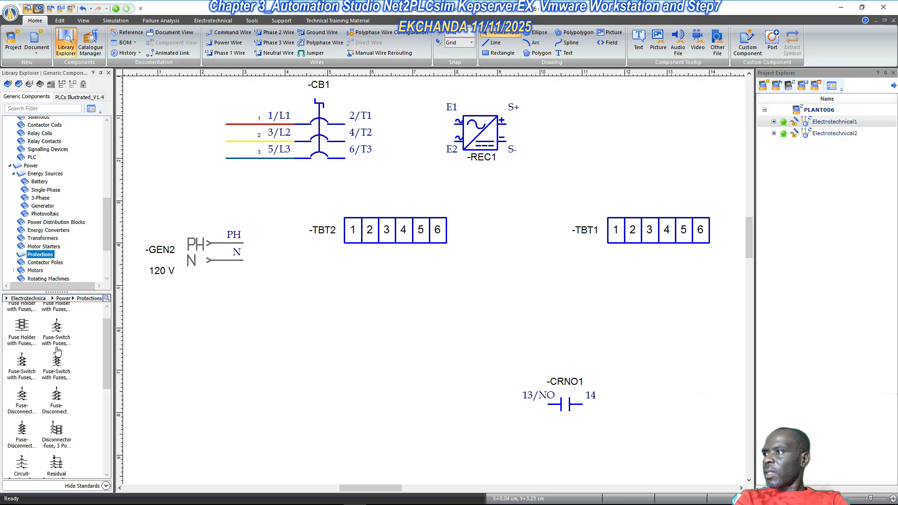
pyautogui.scroll(-3, 56, 351)
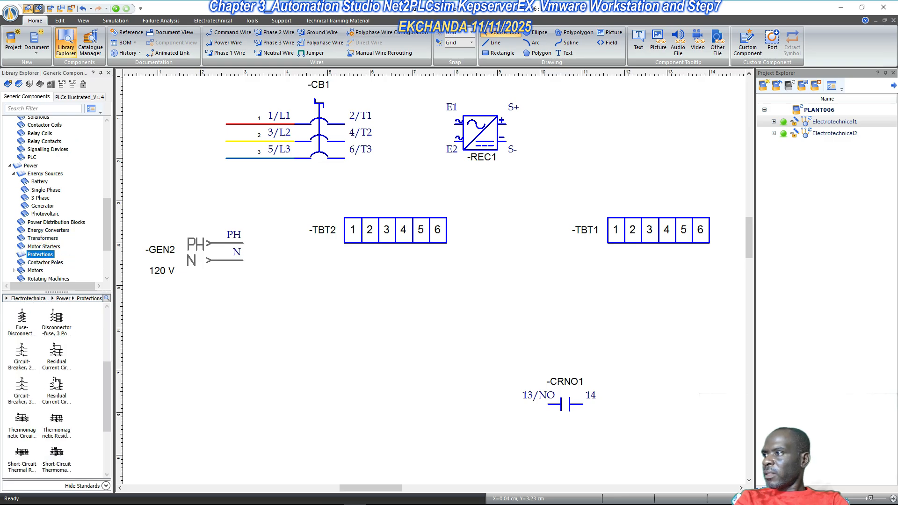
pyautogui.scroll(-2, 56, 384)
pyautogui.scroll(-2, 61, 384)
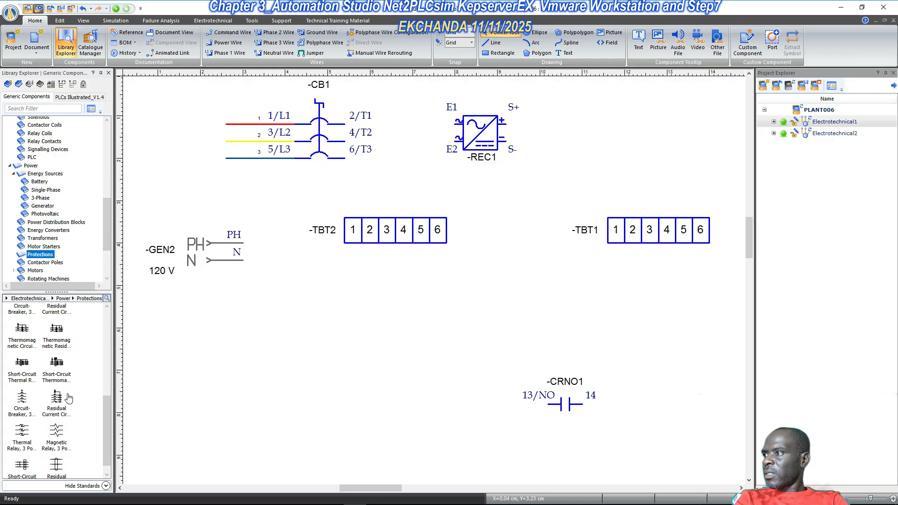
pyautogui.scroll(7, 68, 395)
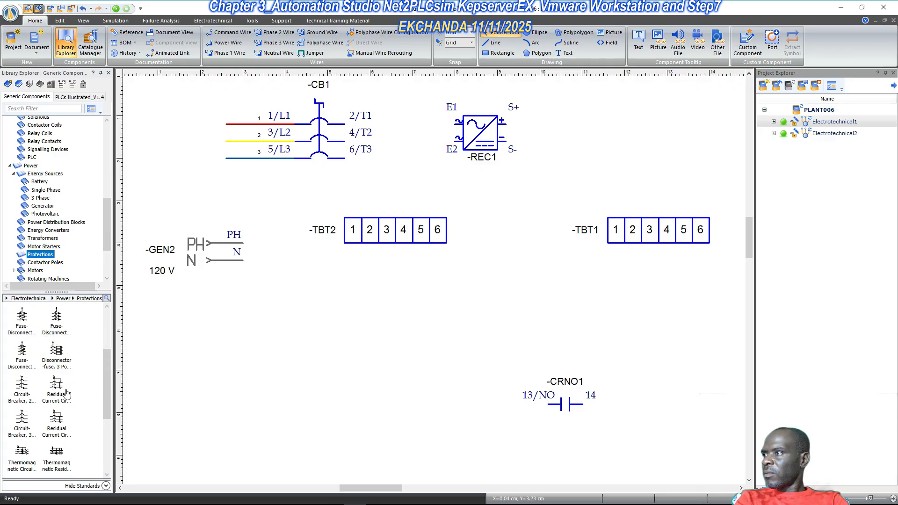
pyautogui.scroll(2, 66, 392)
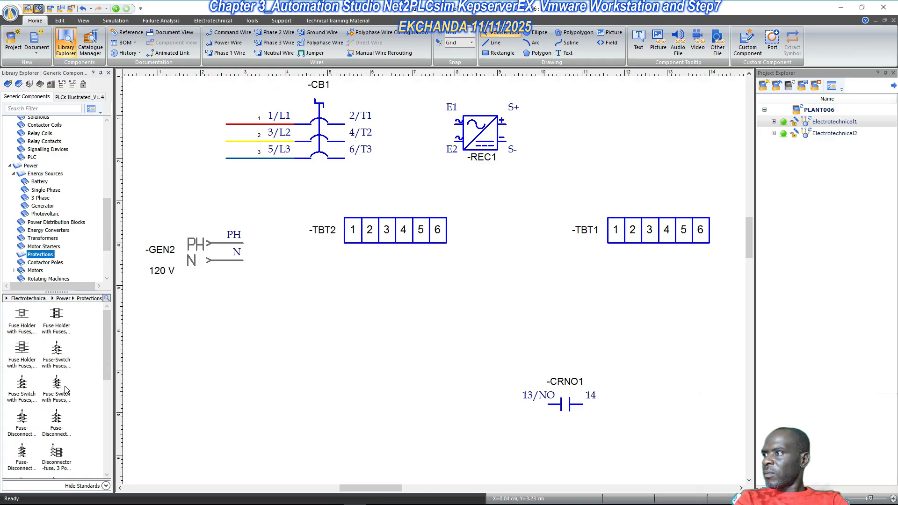
pyautogui.scroll(-3, 70, 377)
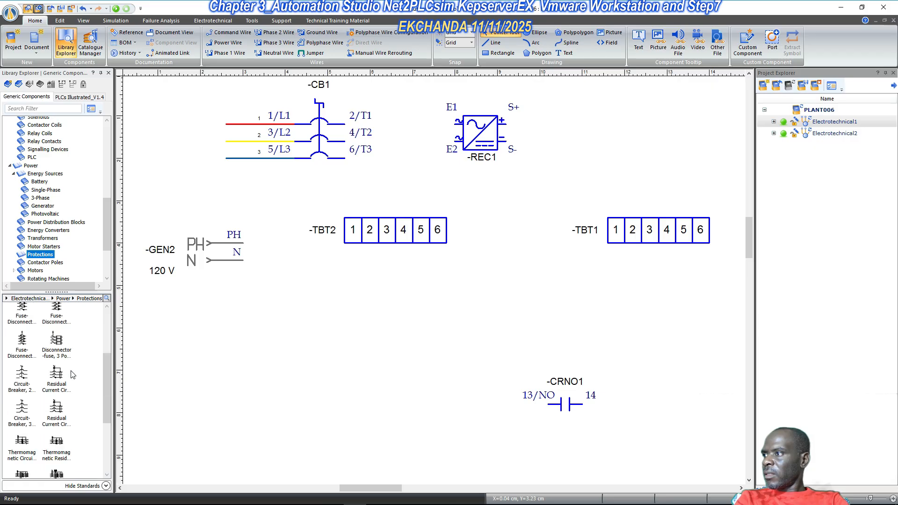
pyautogui.scroll(-2, 72, 374)
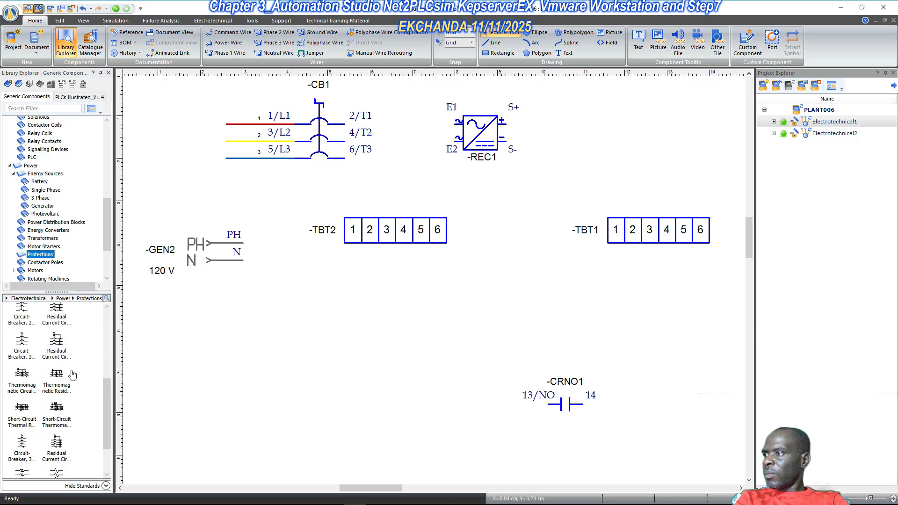
pyautogui.scroll(-1, 73, 374)
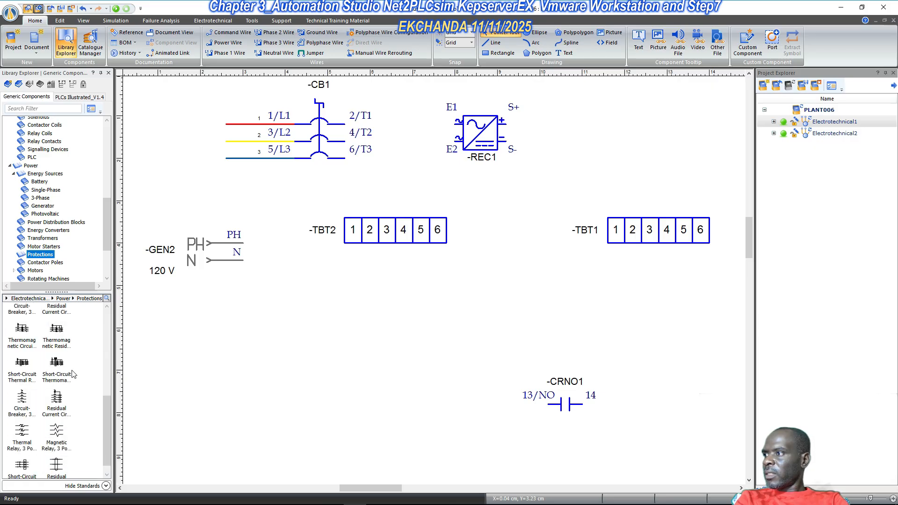
# - Set the main contacts of circuit breaker -CB1 to 2 Poles and review its shared technical properties
pyautogui.doubleClick(324, 135)
pyautogui.click(525, 178)
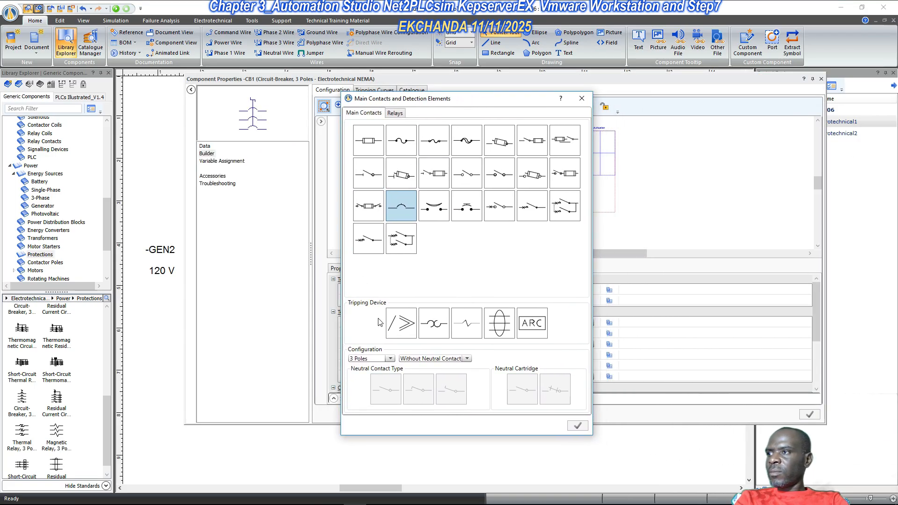
pyautogui.click(387, 359)
pyautogui.click(369, 376)
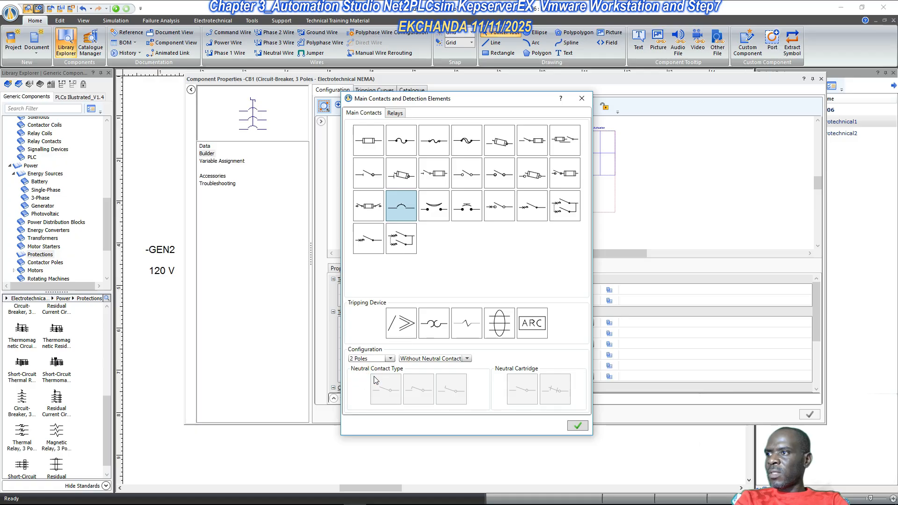
pyautogui.click(577, 424)
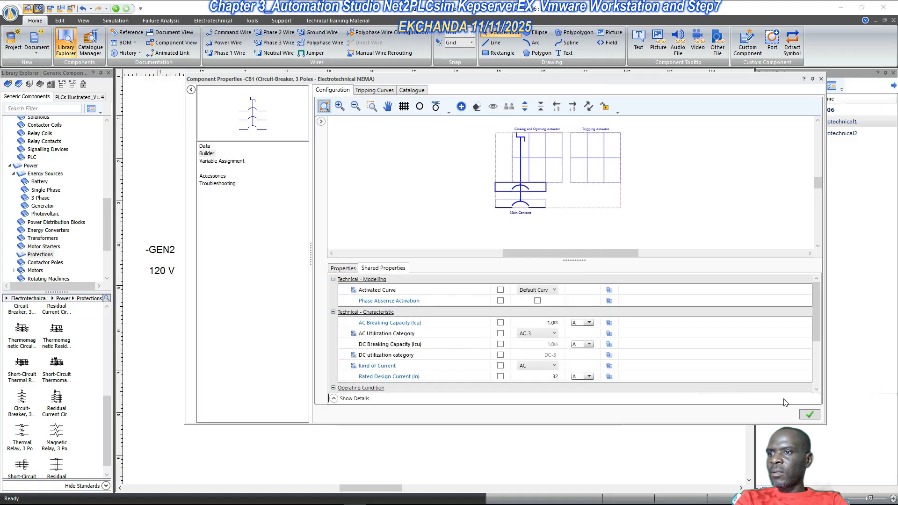
pyautogui.click(522, 206)
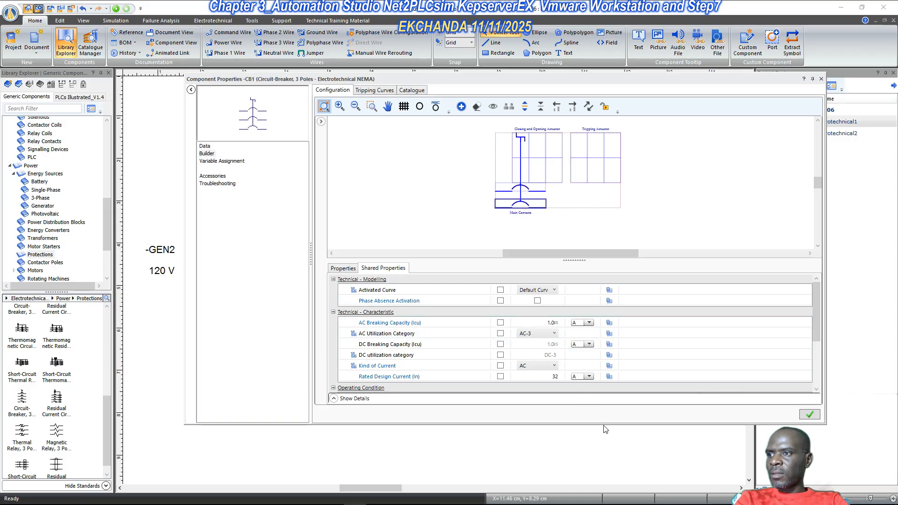
pyautogui.moveTo(606, 424); pyautogui.dragTo(604, 458)
pyautogui.scroll(-2, 557, 355)
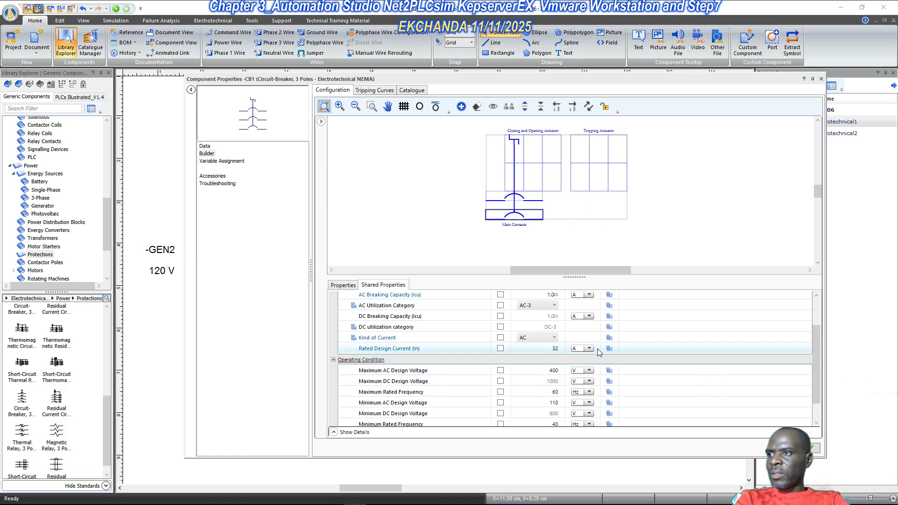
pyautogui.scroll(2, 584, 346)
pyautogui.scroll(-3, 562, 334)
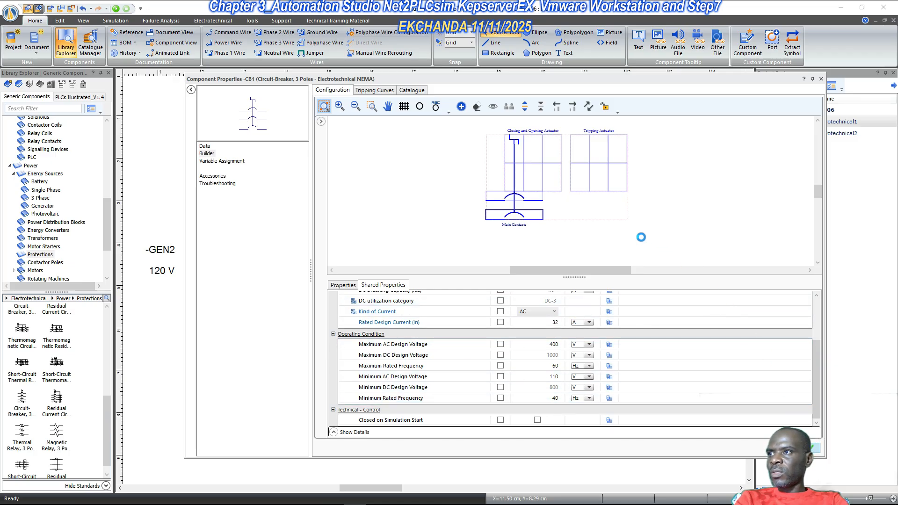
pyautogui.click(821, 79)
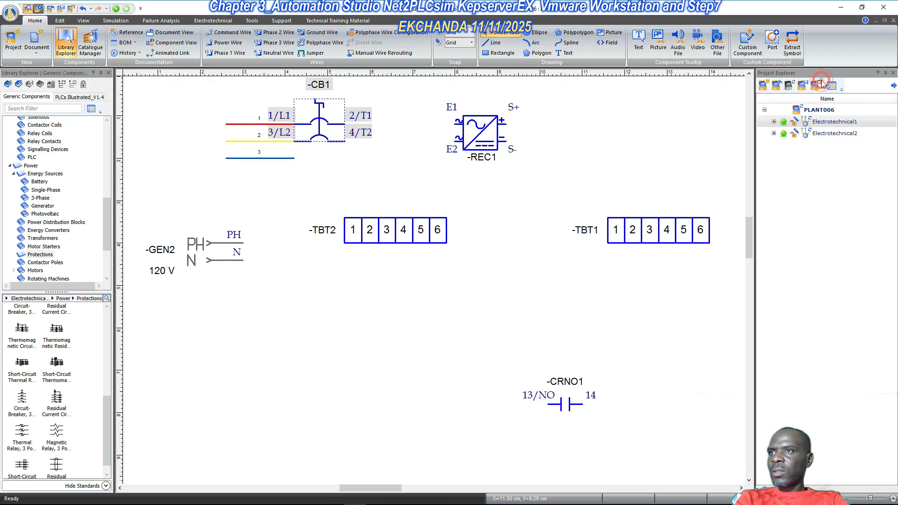
# - Delete the unused blue third-phase wire beneath the breaker's two remaining input wires
pyautogui.click(309, 165)
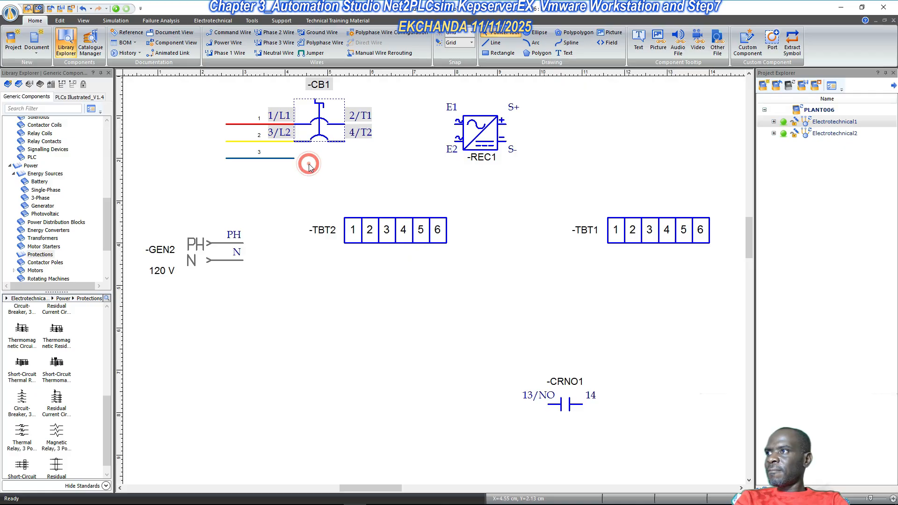
pyautogui.click(279, 158)
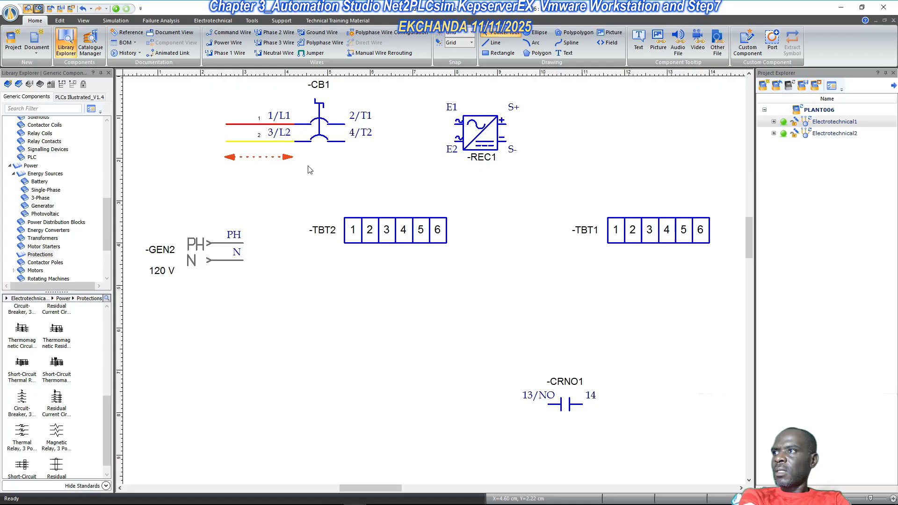
pyautogui.press('Delete')
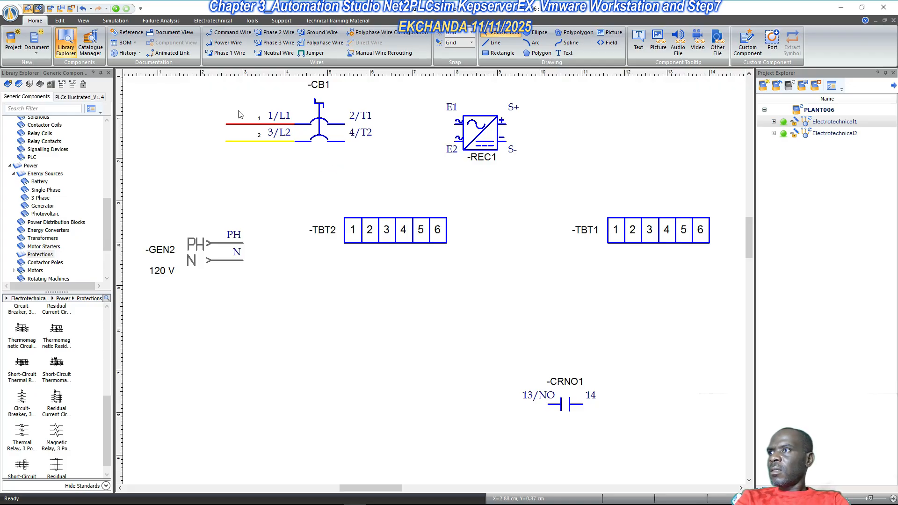
# - Connect single-phase source -GEN2 to the two input wires of -CB1 and move its name and 120 V labels beneath it
pyautogui.moveTo(210, 244); pyautogui.dragTo(191, 129)
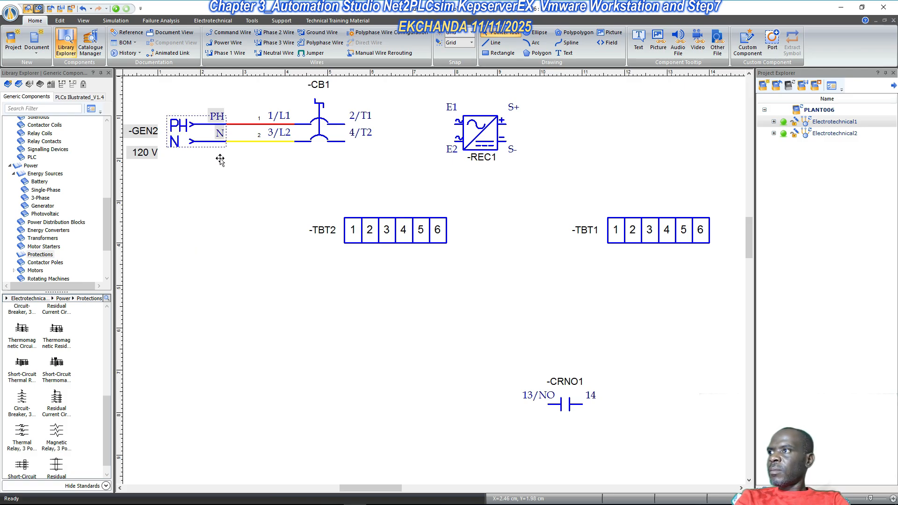
pyautogui.click(204, 134)
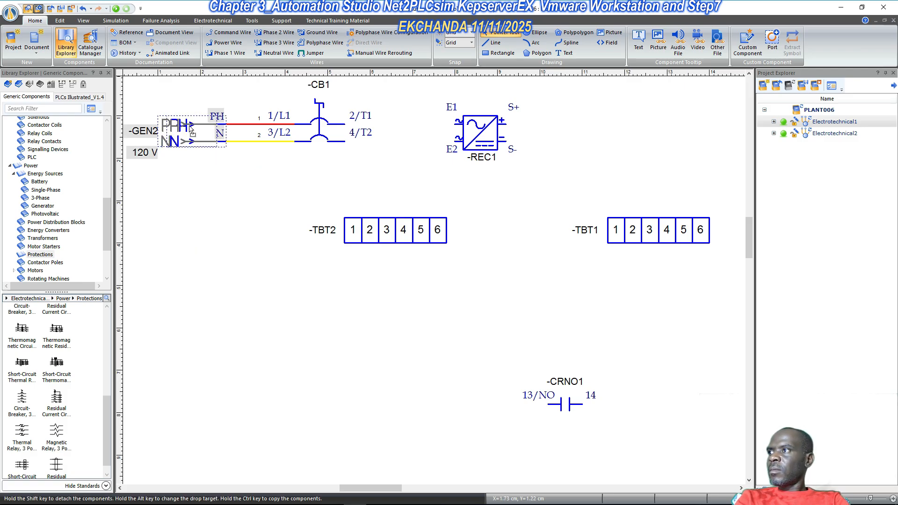
pyautogui.moveTo(200, 132); pyautogui.dragTo(198, 132)
pyautogui.click(267, 192)
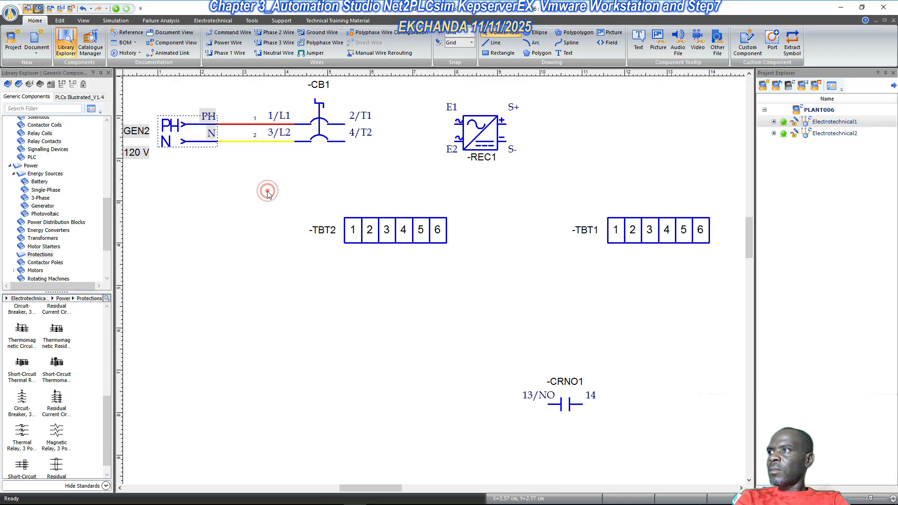
pyautogui.moveTo(134, 152); pyautogui.dragTo(174, 186)
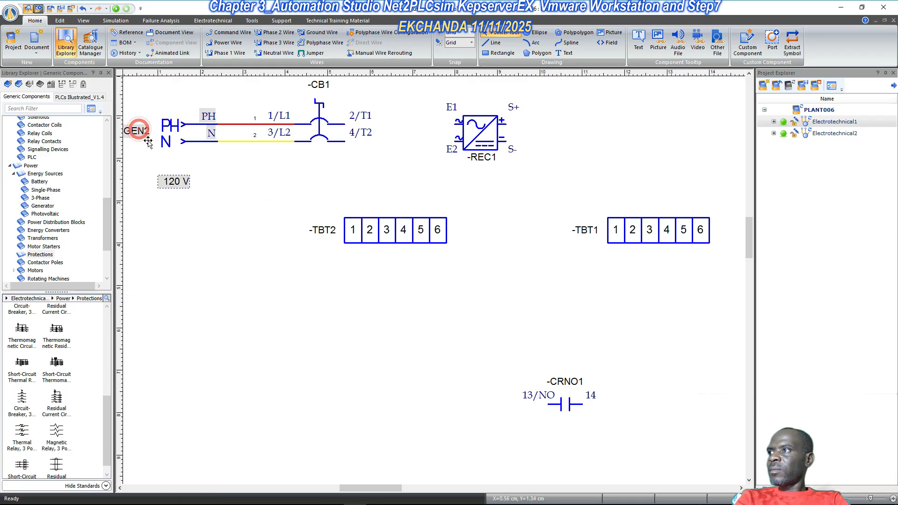
pyautogui.moveTo(136, 131); pyautogui.dragTo(176, 161)
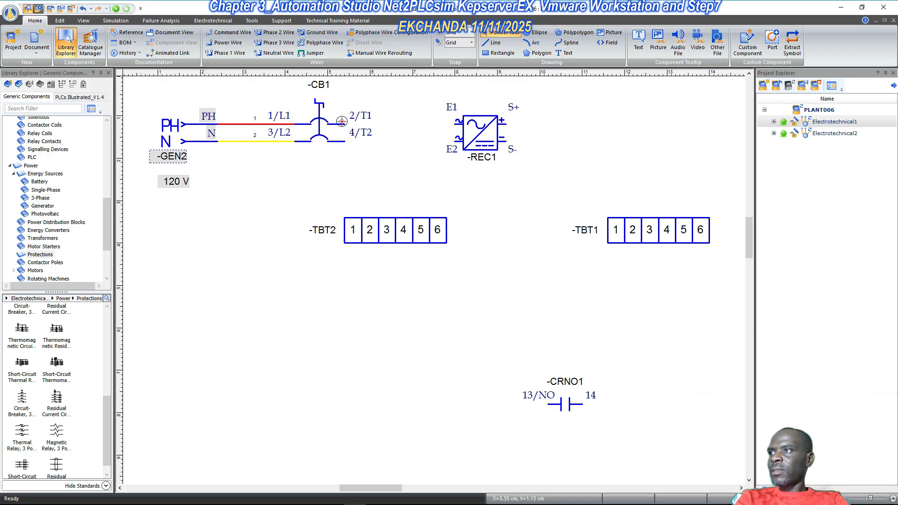
# - Wire breaker outputs 2/T1 and 4/T2 of -CB1 to rectifier inputs E1 and E2 of -REC1
pyautogui.moveTo(345, 124); pyautogui.dragTo(456, 125)
pyautogui.moveTo(344, 141); pyautogui.dragTo(418, 141)
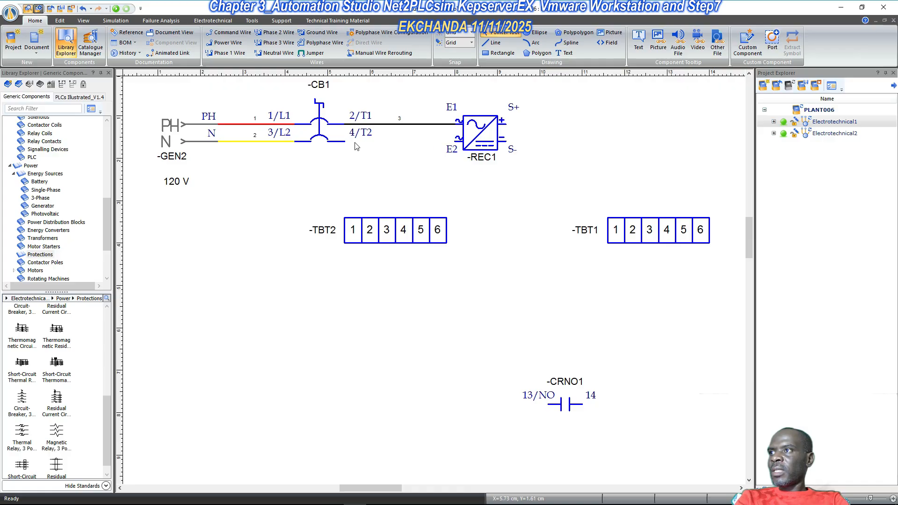
pyautogui.moveTo(345, 141); pyautogui.dragTo(458, 138)
# - Change the wire between 2/T1 and rectifier input E1 to a Power Phase 1 Wire
pyautogui.rightClick(395, 125)
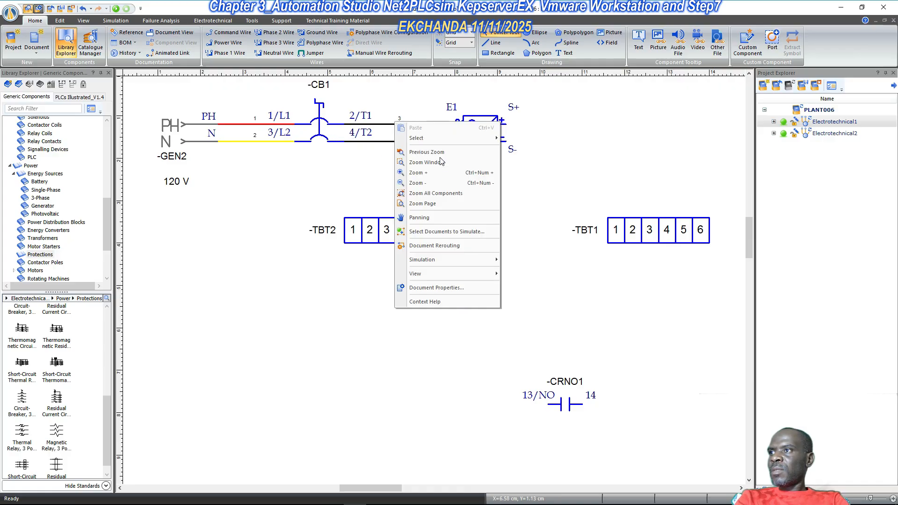
pyautogui.click(365, 127)
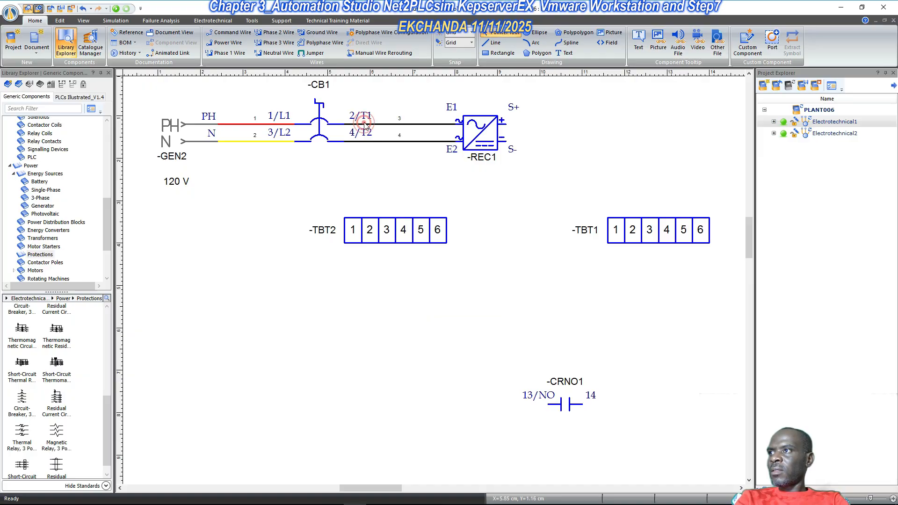
pyautogui.click(369, 124)
pyautogui.rightClick(375, 125)
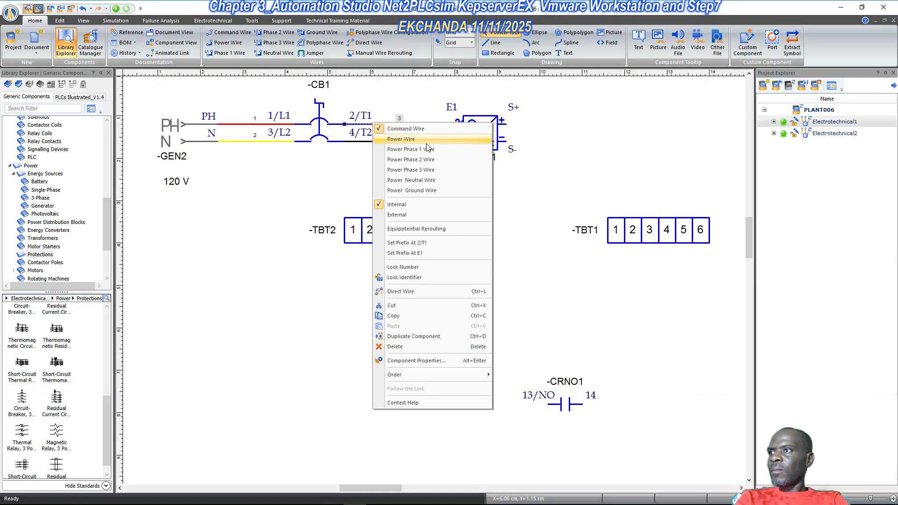
pyautogui.click(411, 149)
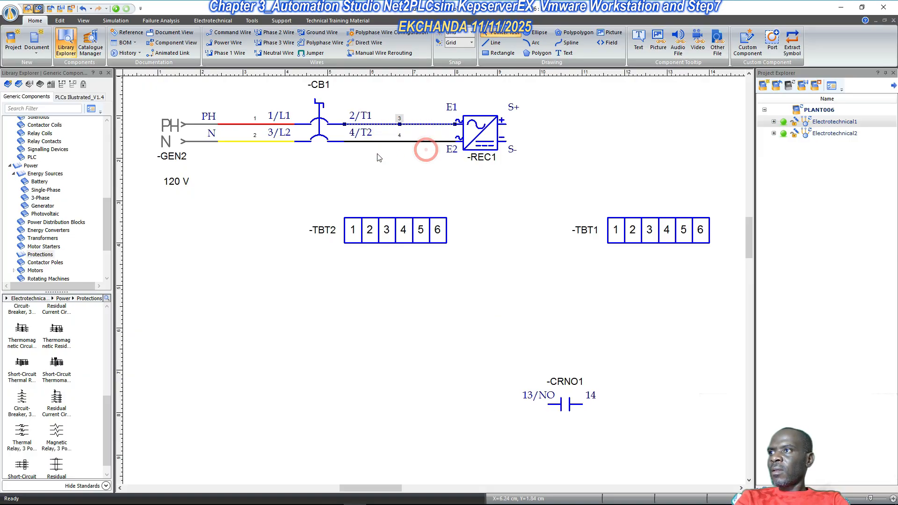
# - Change the wire between 4/T2 and rectifier input E2 and the wire between source N and 3/L2 to Power Neutral Wires
pyautogui.rightClick(400, 142)
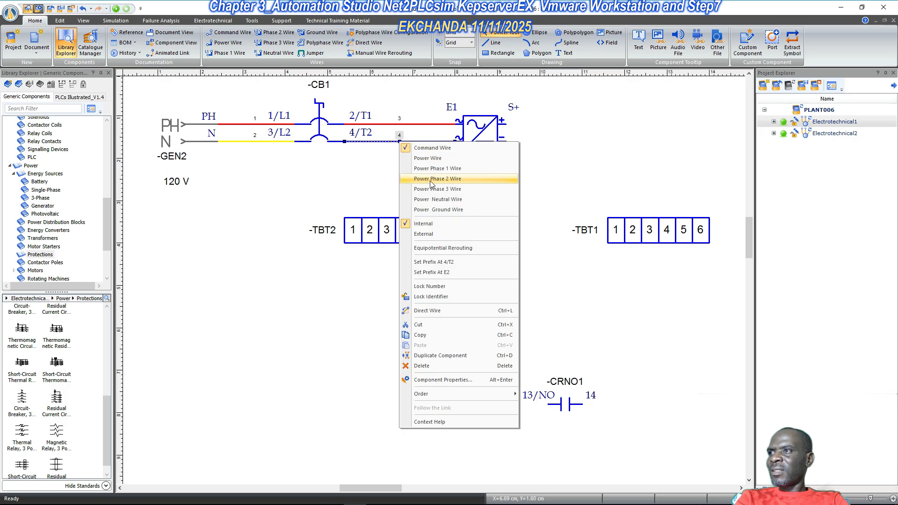
pyautogui.click(448, 198)
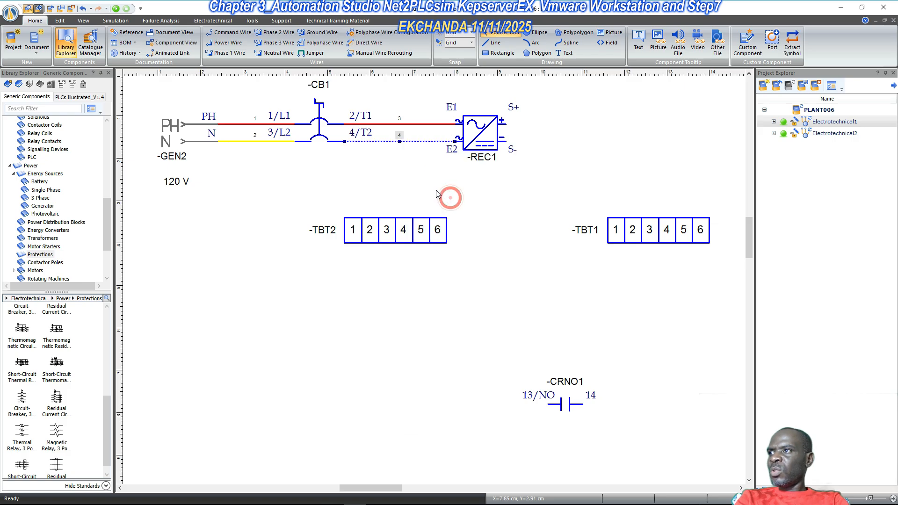
pyautogui.rightClick(275, 142)
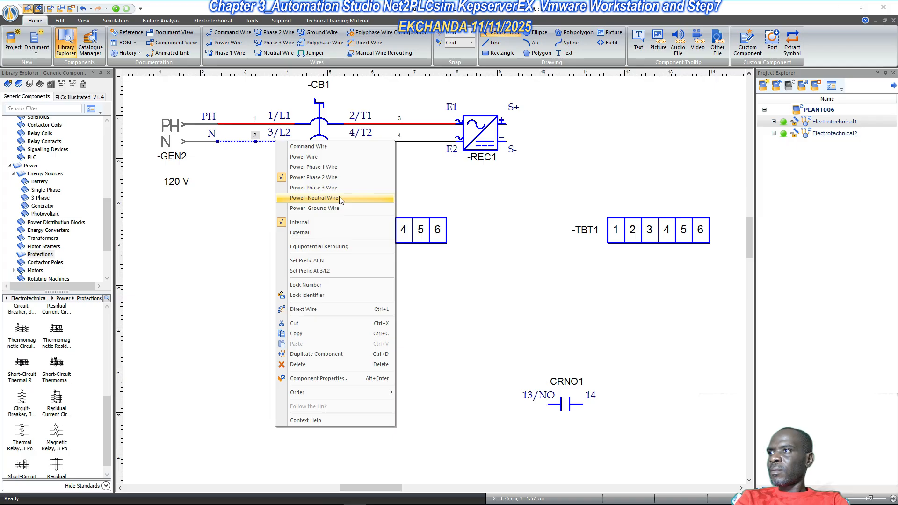
pyautogui.click(340, 198)
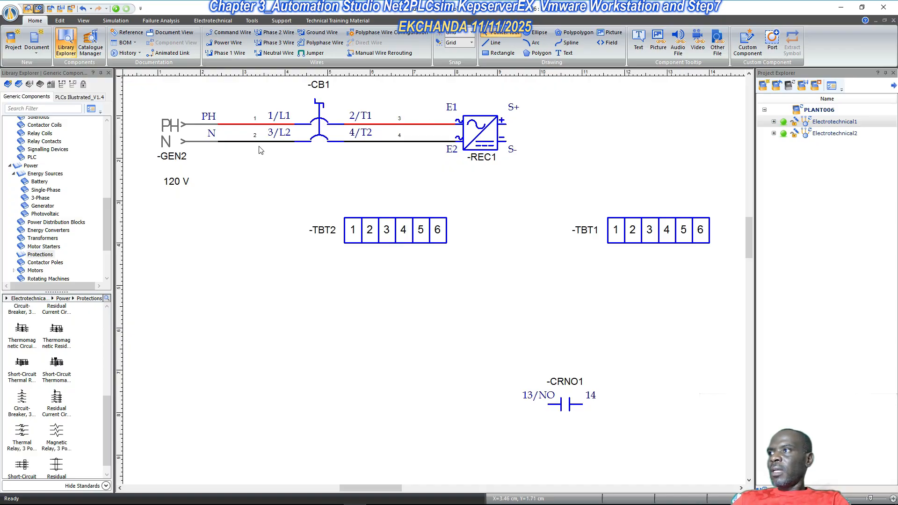
# - Set rectifier -REC1 to an input voltage of 120 V and an output voltage of 24 V
pyautogui.doubleClick(484, 136)
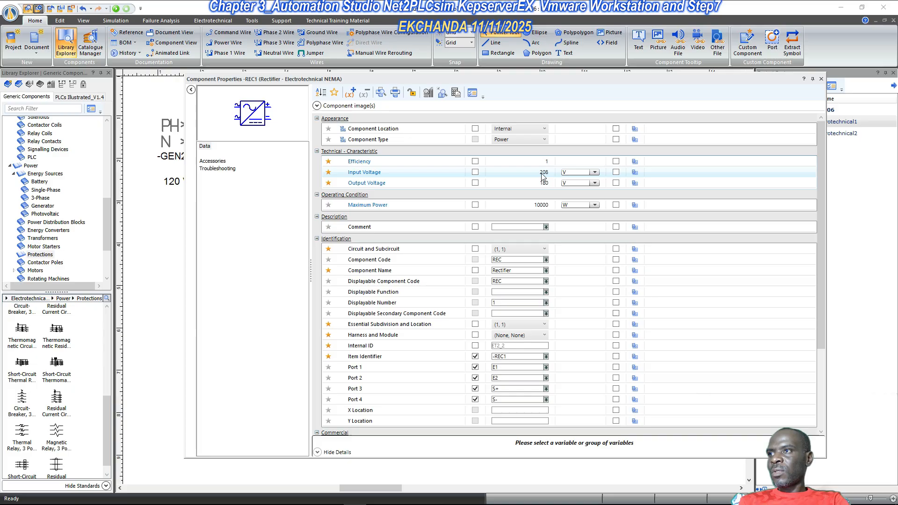
pyautogui.click(546, 173)
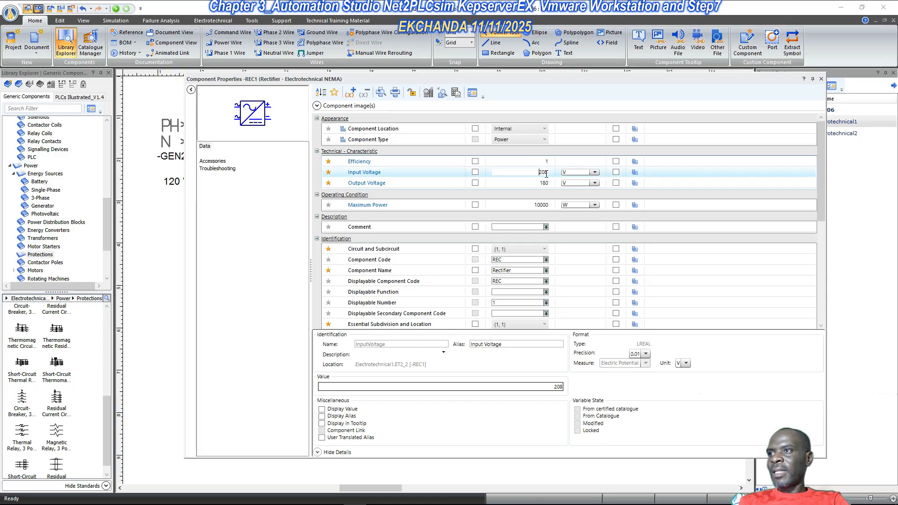
pyautogui.doubleClick(542, 173)
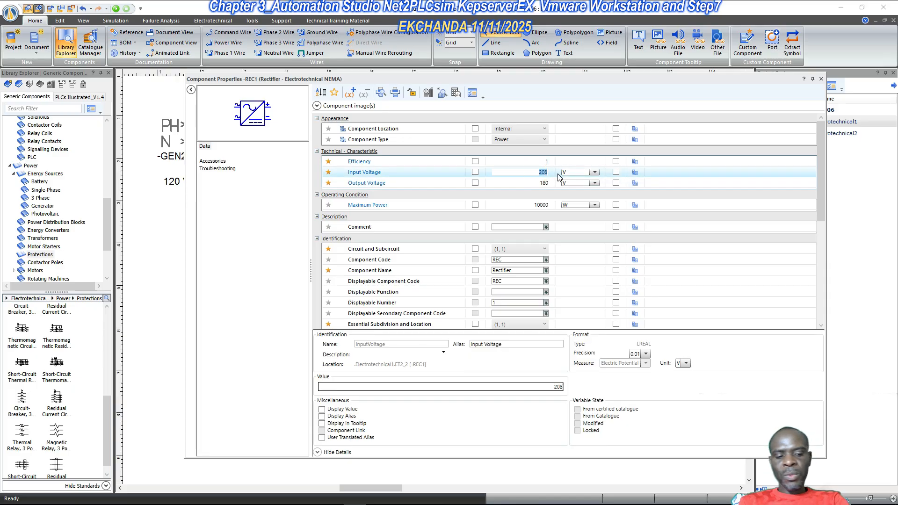
pyautogui.click(541, 181)
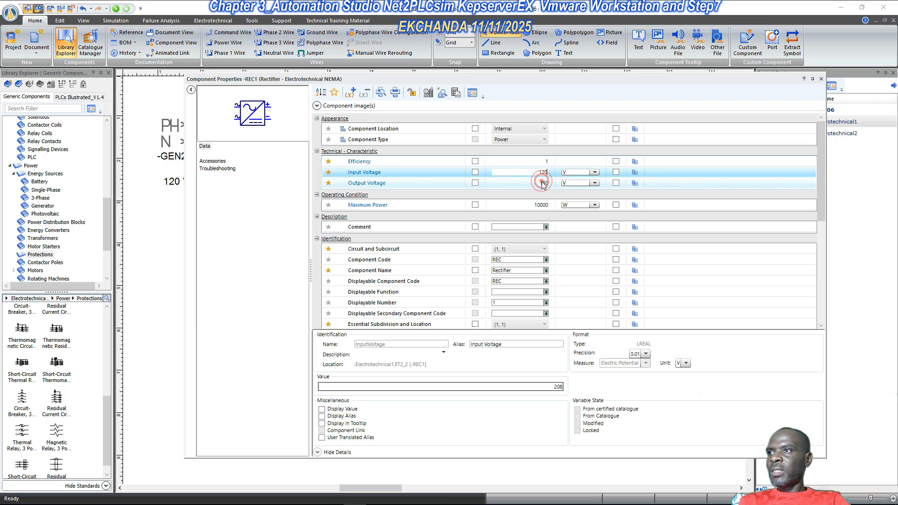
pyautogui.click(539, 183)
pyautogui.doubleClick(538, 183)
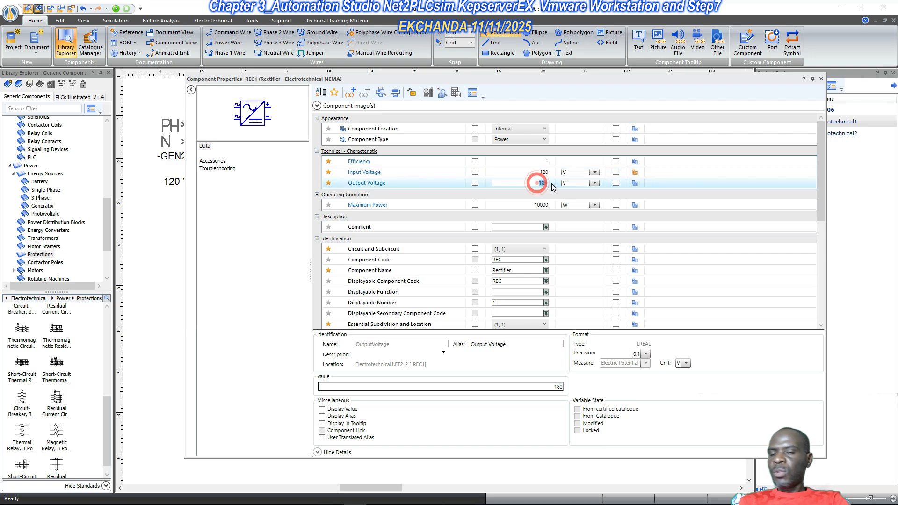
pyautogui.write('24')
pyautogui.press('Return')
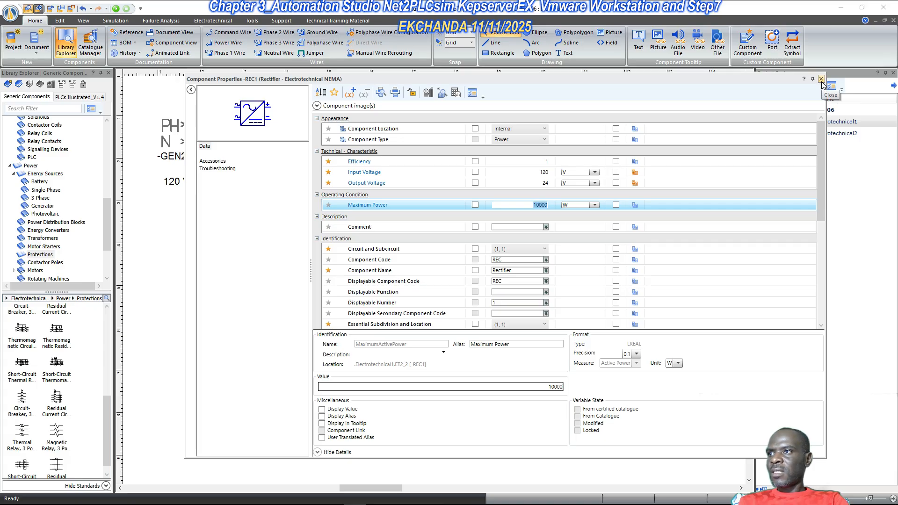
pyautogui.click(821, 80)
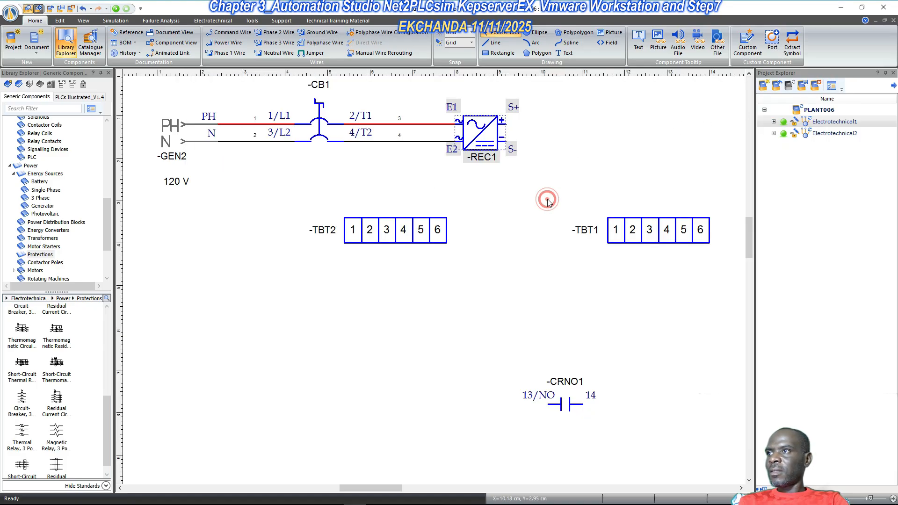
# - Turn on the displayed value and alias for both the input voltage and output voltage of rectifier -REC1
pyautogui.doubleClick(486, 136)
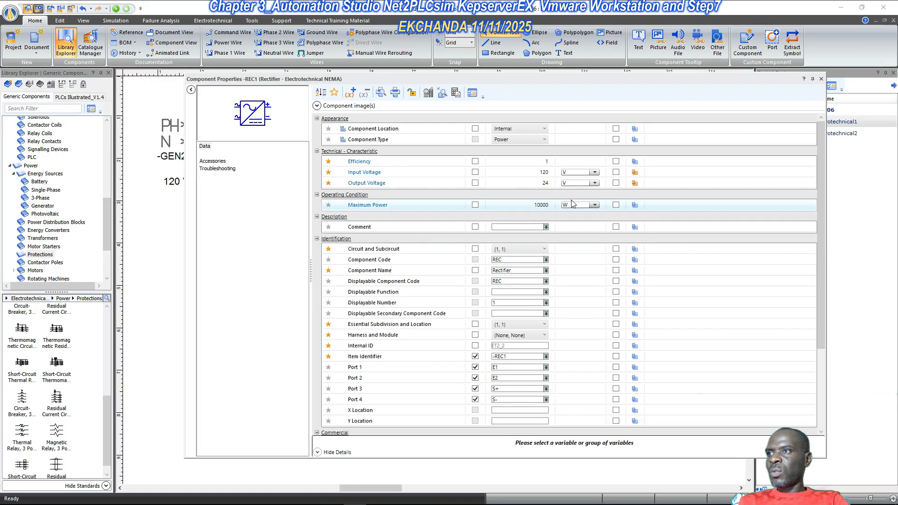
pyautogui.click(475, 173)
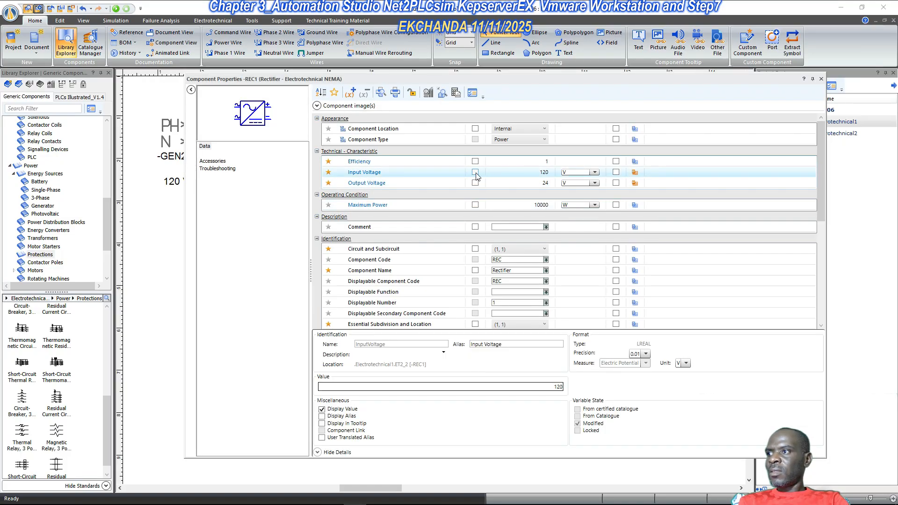
pyautogui.click(322, 416)
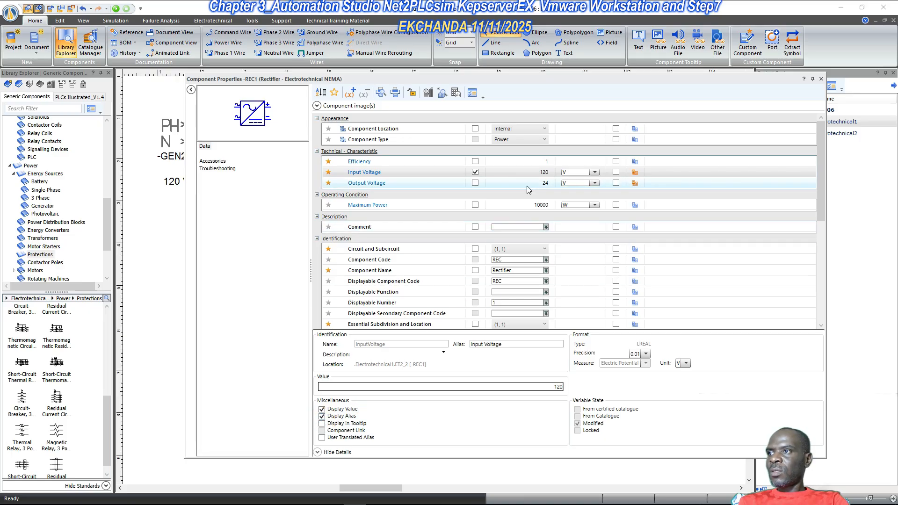
pyautogui.click(475, 183)
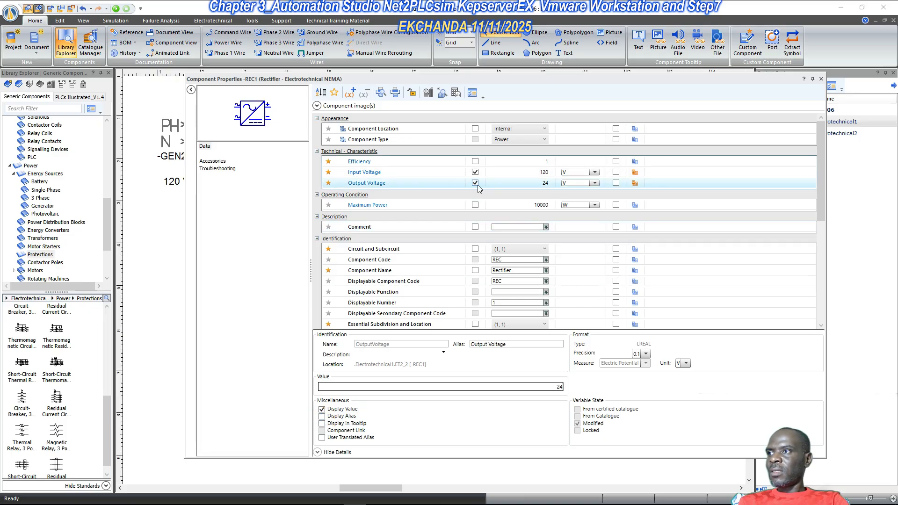
pyautogui.click(323, 421)
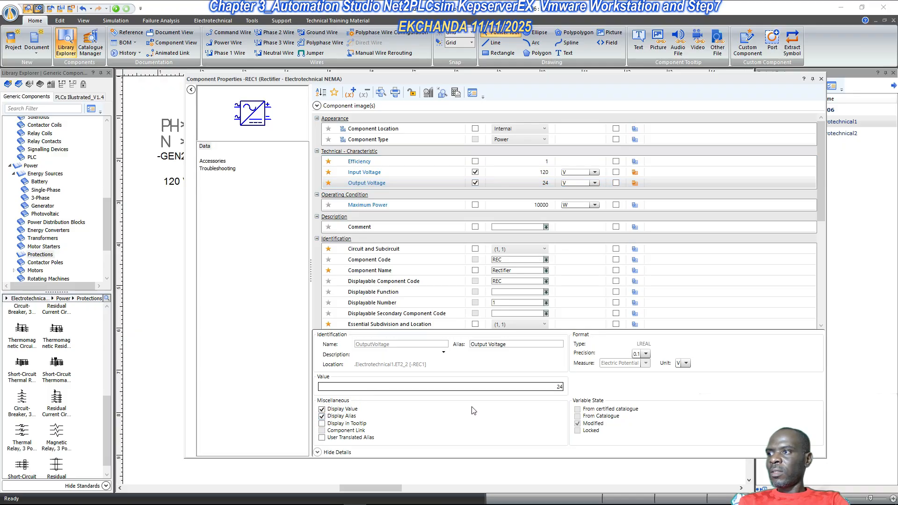
pyautogui.click(821, 79)
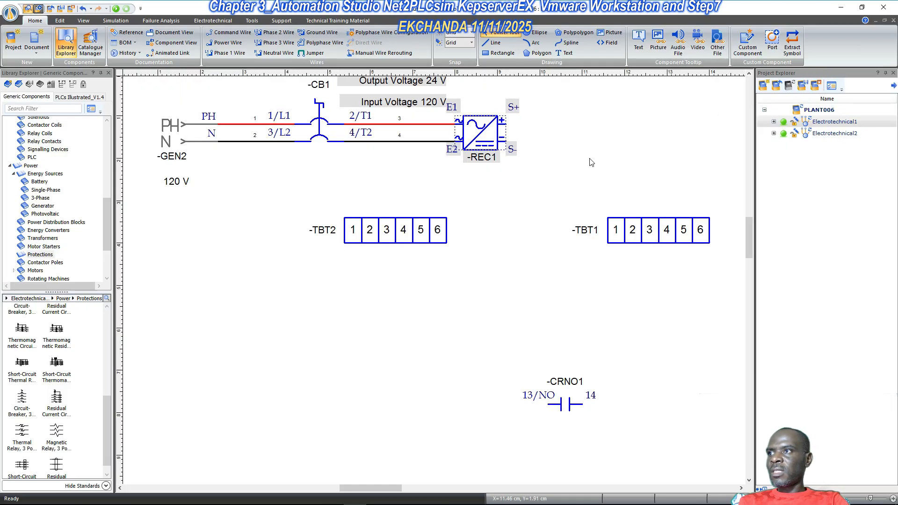
# - Move the input and output voltage labels beneath the -REC1 name, with the input voltage above the output voltage
pyautogui.moveTo(396, 102); pyautogui.dragTo(398, 166)
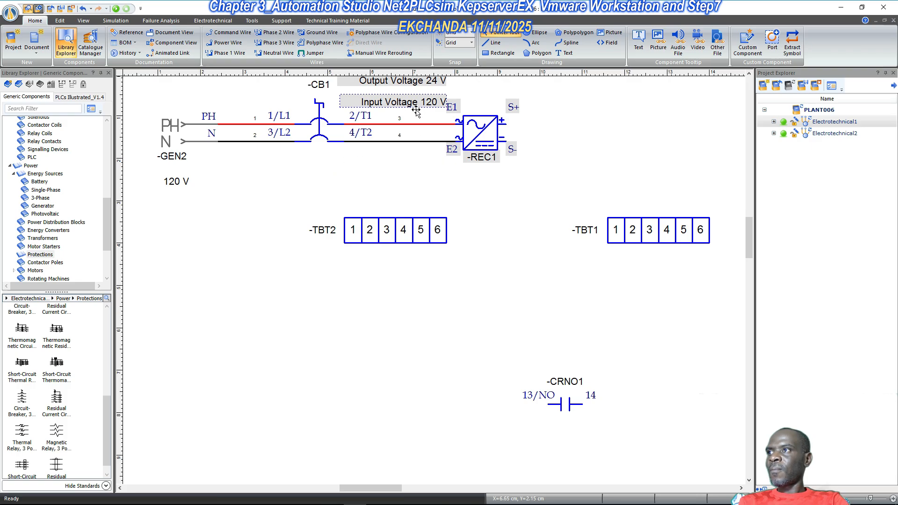
pyautogui.click(399, 99)
pyautogui.click(419, 89)
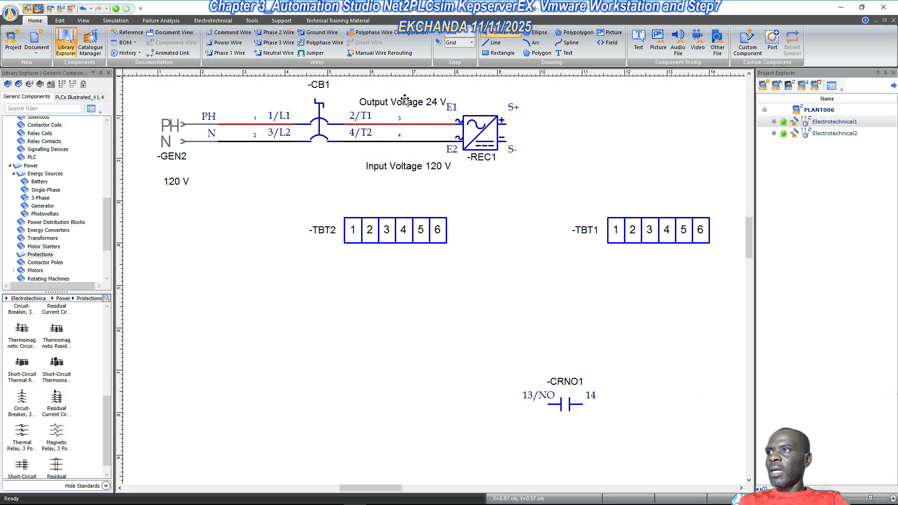
pyautogui.moveTo(401, 100); pyautogui.dragTo(477, 191)
pyautogui.moveTo(418, 169); pyautogui.dragTo(488, 179)
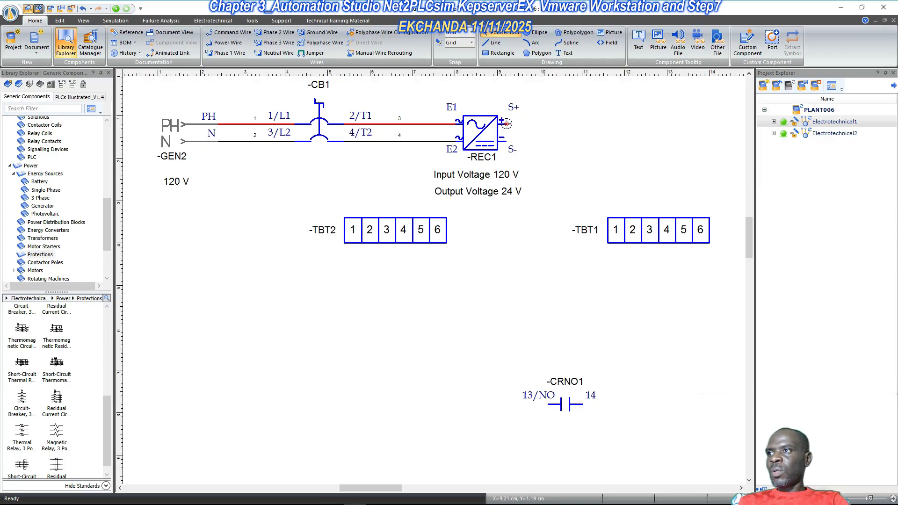
# - Wire rectifier output S+ to terminal 1 of -TBT1 and shift that terminal block closer to the rectifier
pyautogui.moveTo(504, 122)
pyautogui.mouseDown()
pyautogui.moveTo(603, 134)
pyautogui.moveTo(617, 218)
pyautogui.mouseUp()
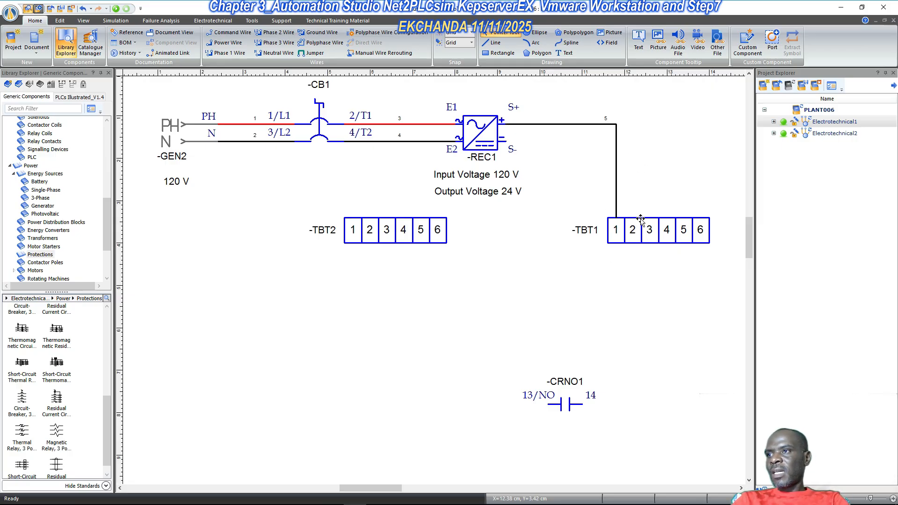
pyautogui.moveTo(654, 238); pyautogui.dragTo(593, 239)
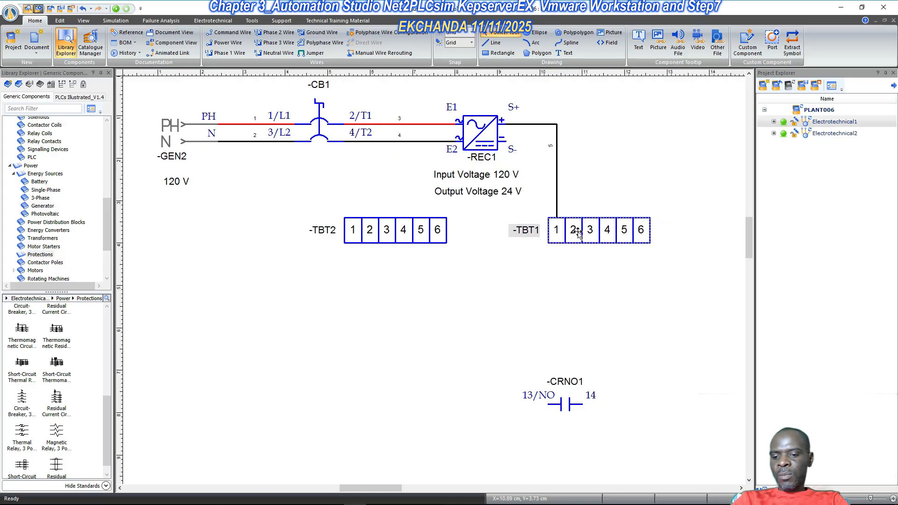
# - Place a copy of terminal block -TBT1 beside its terminal 6 and move the copy's name above its first terminals
pyautogui.moveTo(578, 232); pyautogui.dragTo(692, 234)
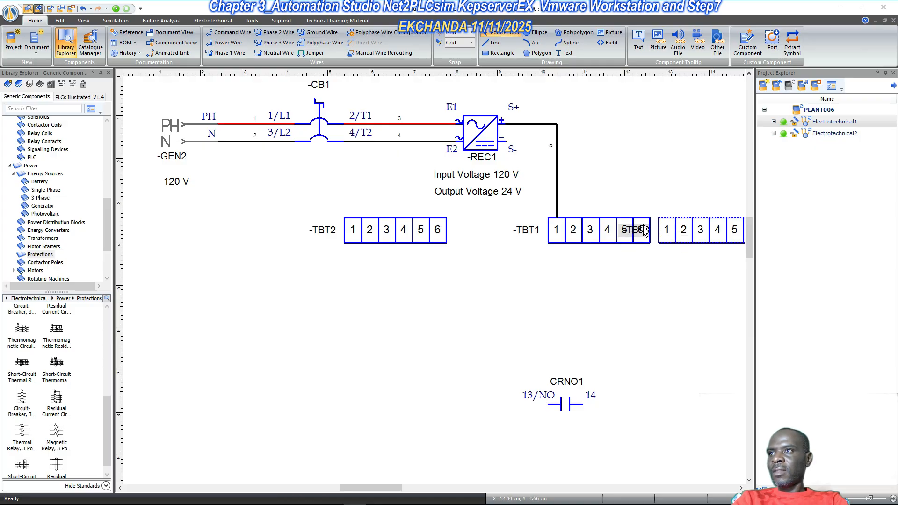
pyautogui.moveTo(629, 239); pyautogui.dragTo(683, 209)
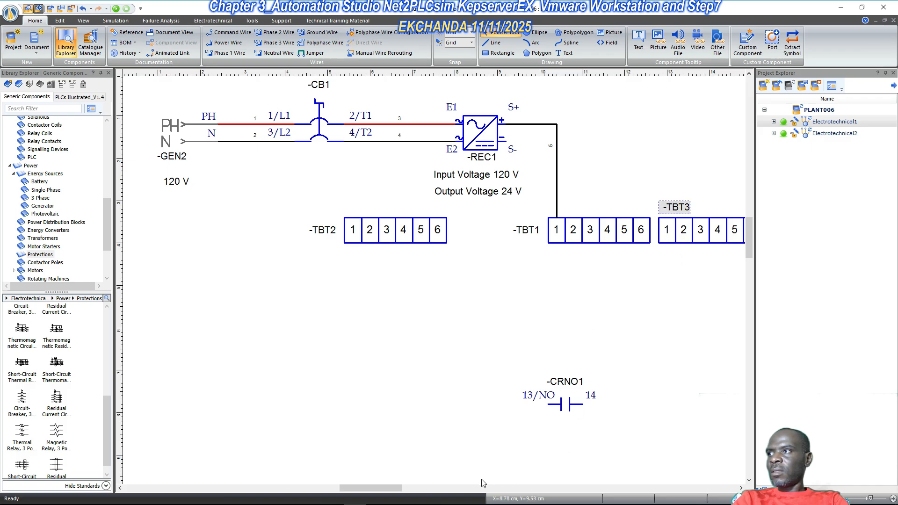
pyautogui.moveTo(389, 488); pyautogui.dragTo(392, 491)
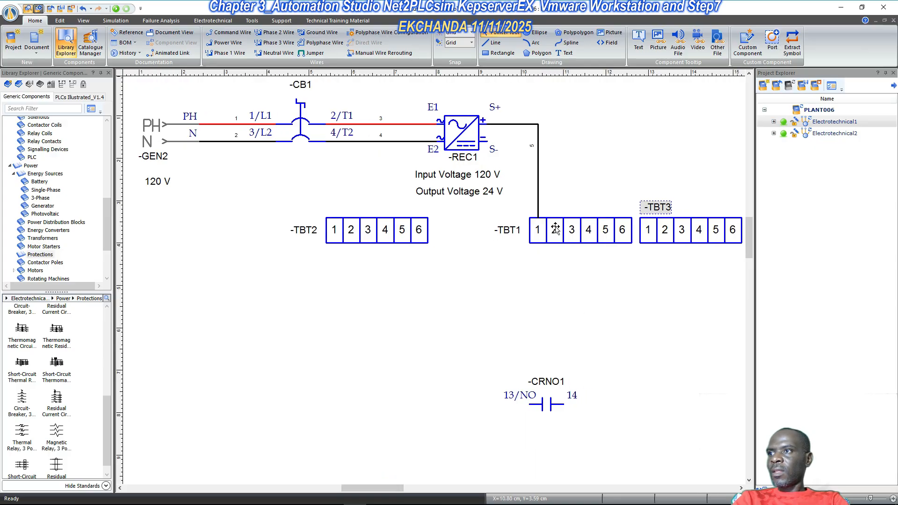
# - Move terminal blocks -TBT1 and -TBT3 closer to the rectifier and align them side by side at the same height
pyautogui.moveTo(554, 235); pyautogui.dragTo(540, 232)
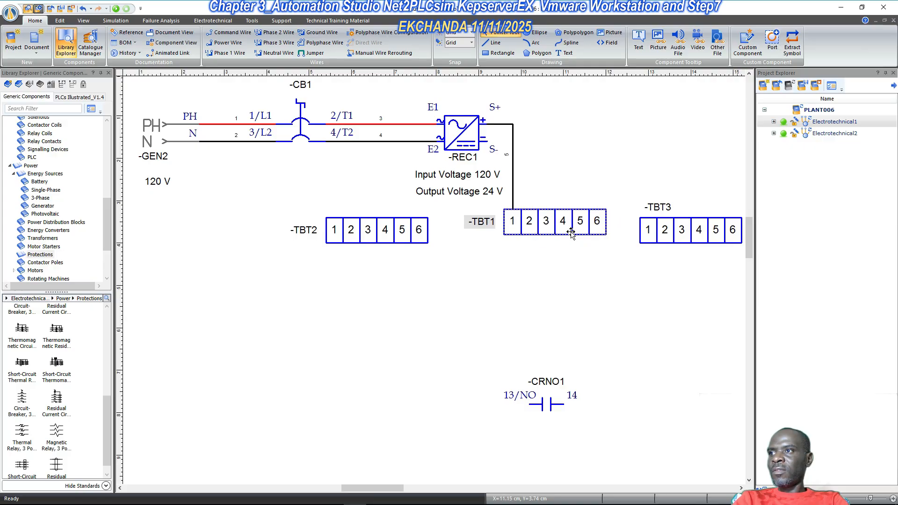
pyautogui.click(561, 231)
pyautogui.click(548, 233)
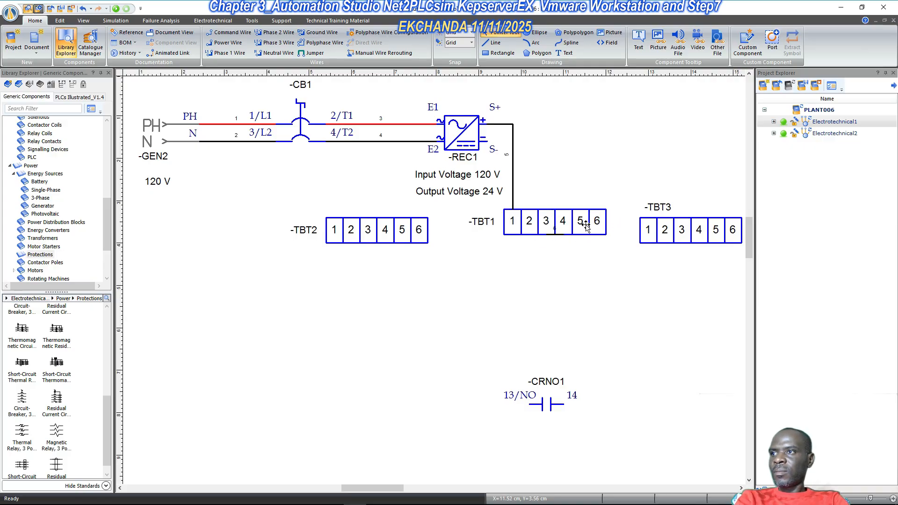
pyautogui.click(558, 229)
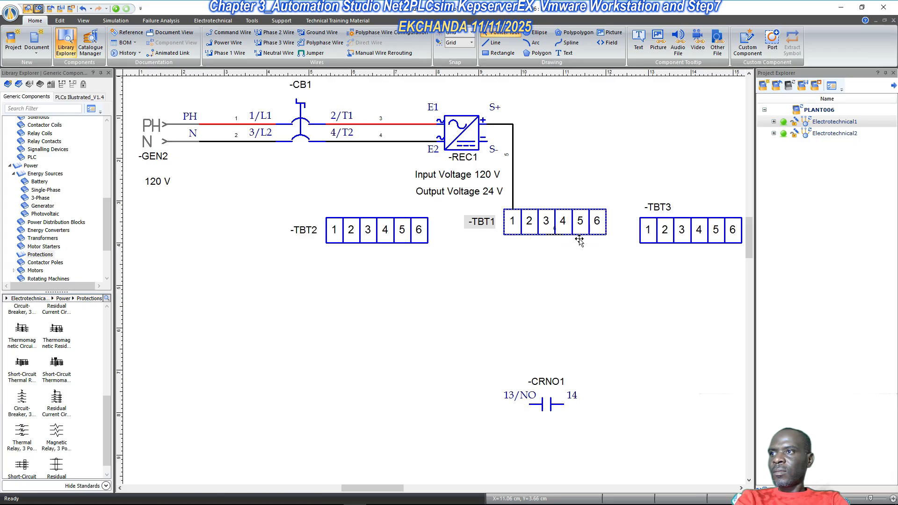
pyautogui.moveTo(579, 239); pyautogui.dragTo(582, 240)
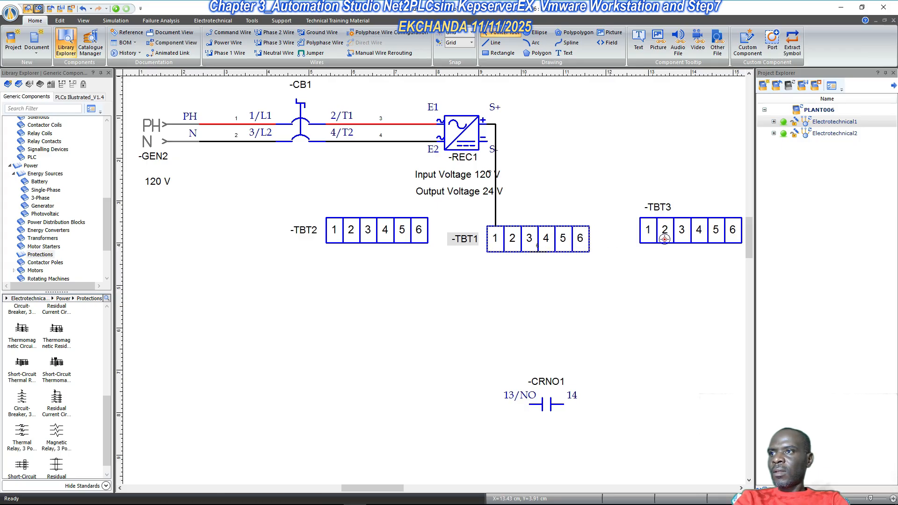
pyautogui.moveTo(656, 239); pyautogui.dragTo(627, 241)
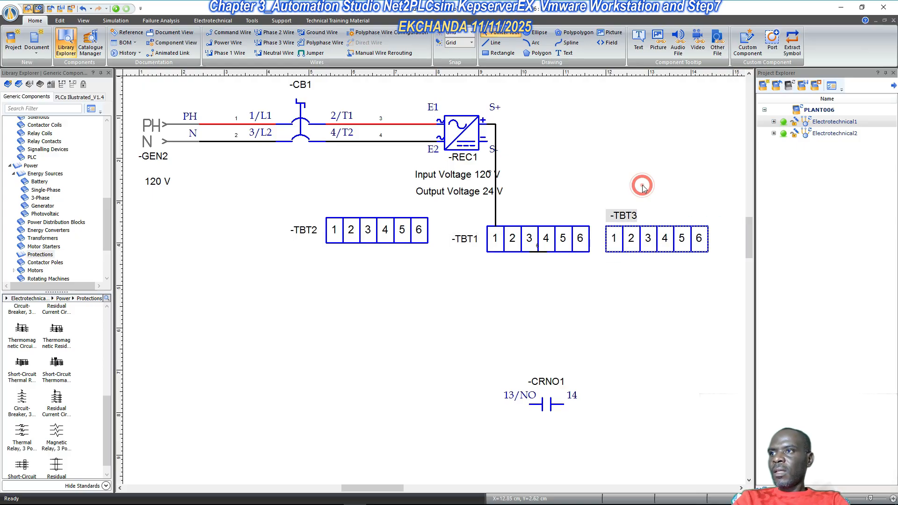
pyautogui.click(624, 207)
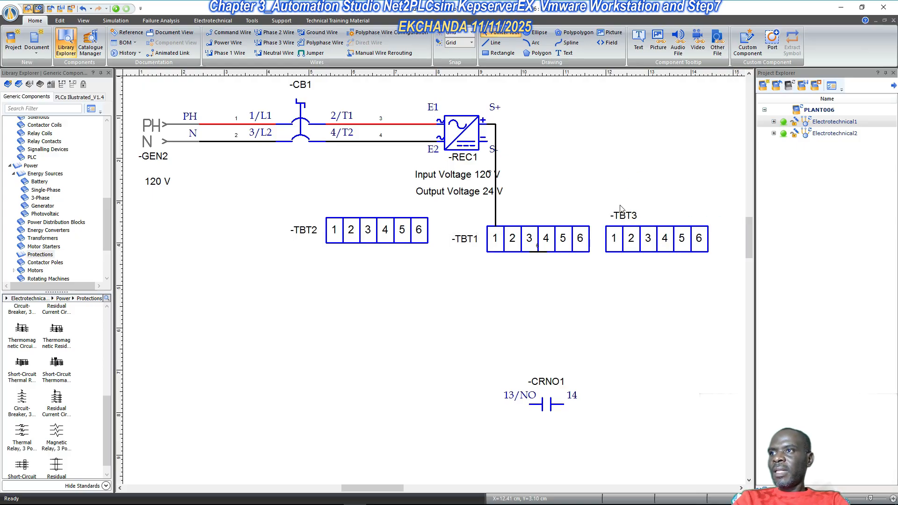
# - Wire rectifier output S- to terminal 1 of -TBT3 and shift both rectifier voltage labels clear of the S+ wire
pyautogui.click(485, 142)
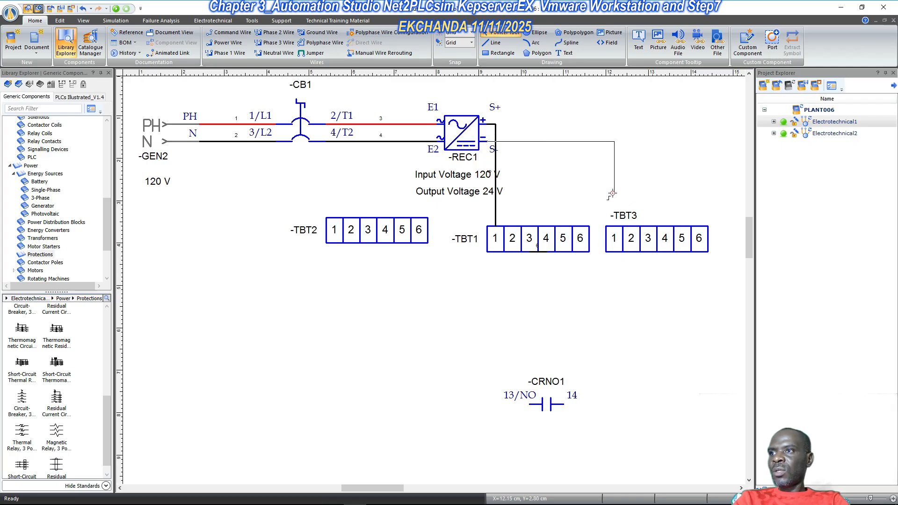
pyautogui.click(617, 227)
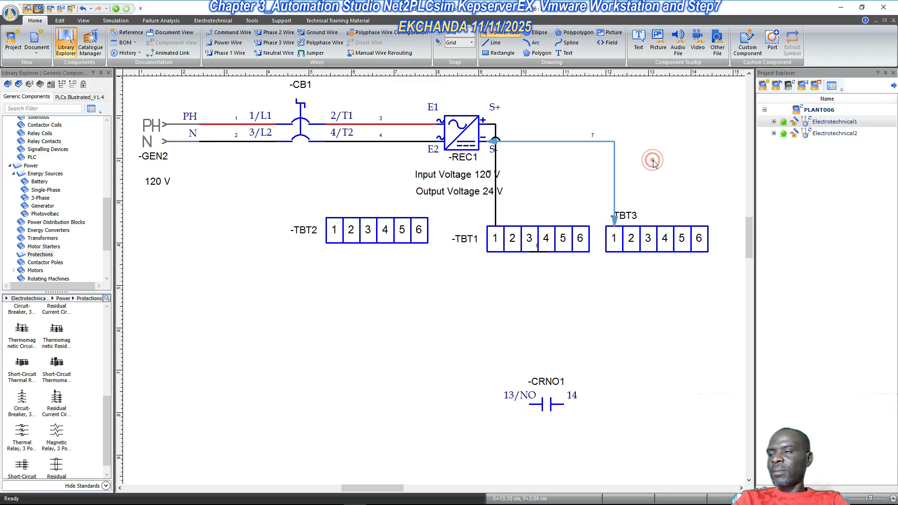
pyautogui.click(452, 174)
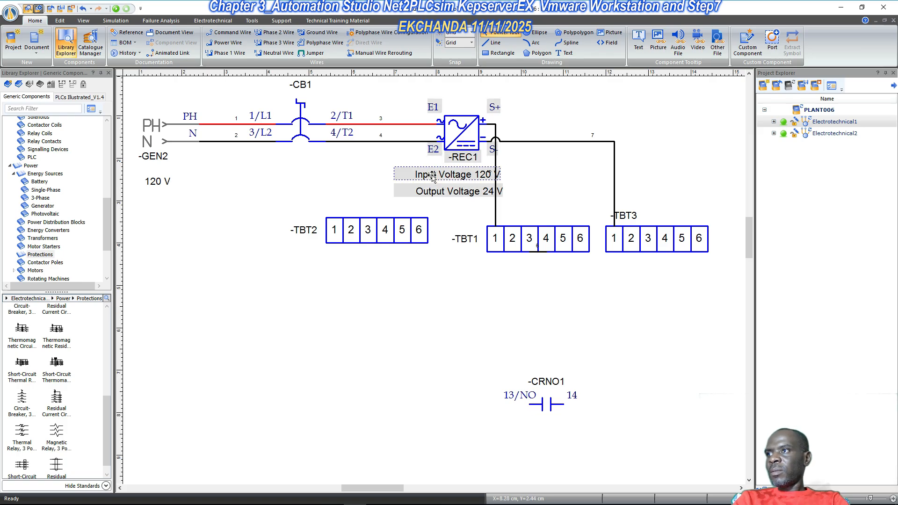
pyautogui.moveTo(454, 175); pyautogui.dragTo(426, 196)
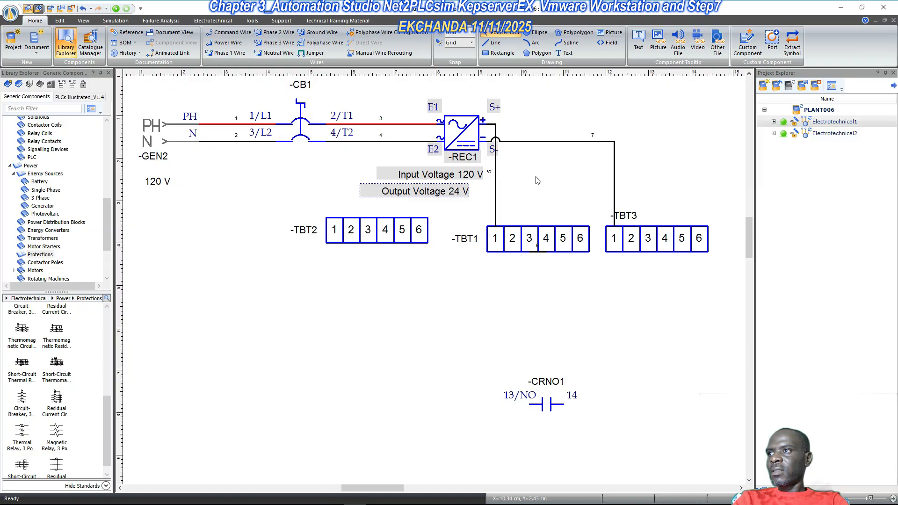
# - Move rectifier -REC1 a little closer to breaker -CB1, keeping its wires connected
pyautogui.click(524, 170)
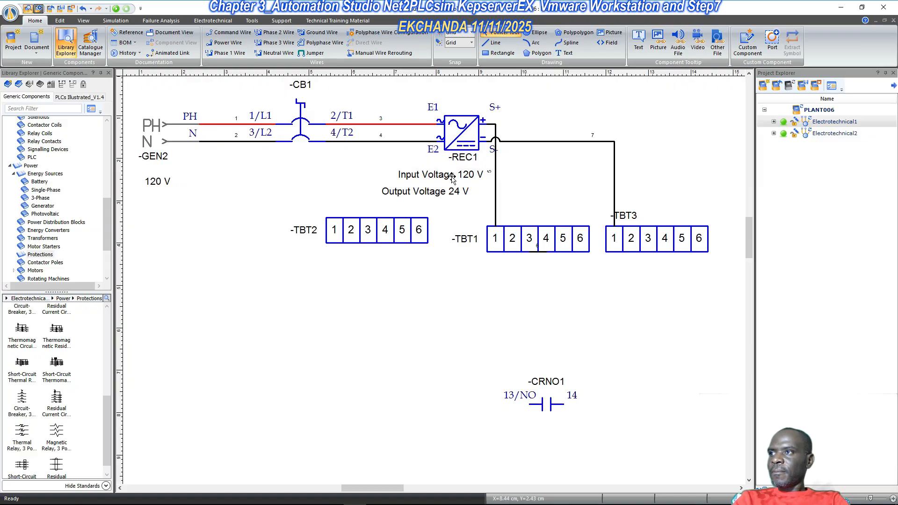
pyautogui.moveTo(461, 138); pyautogui.dragTo(439, 141)
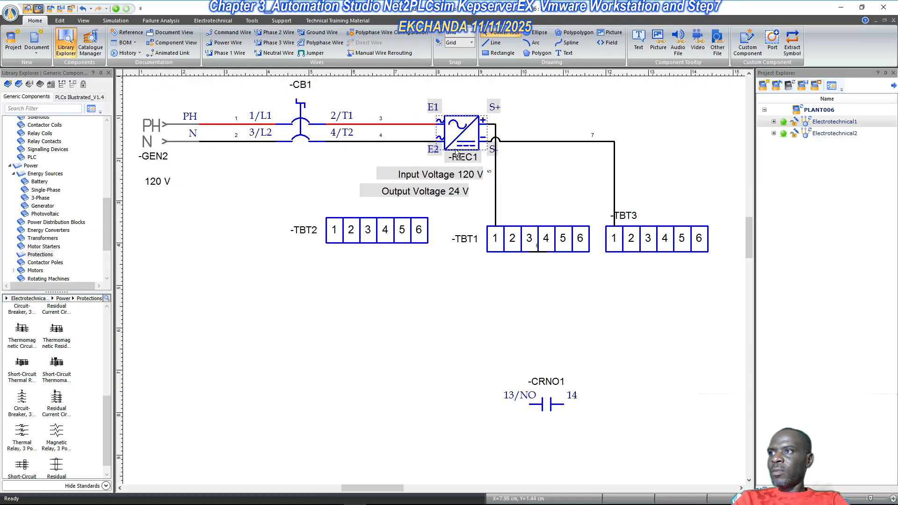
pyautogui.click(534, 159)
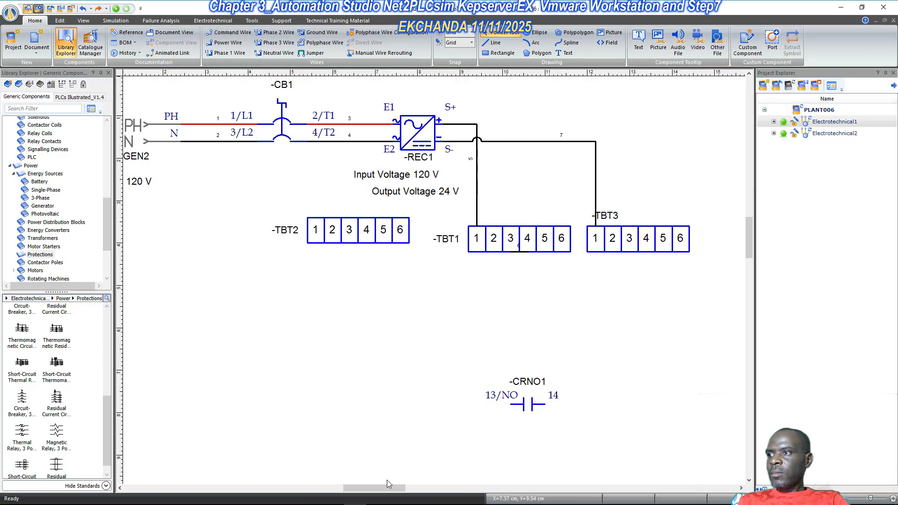
# - Move terminal block -TBT2 down and over beneath the 120 V source
pyautogui.moveTo(388, 484); pyautogui.dragTo(379, 490)
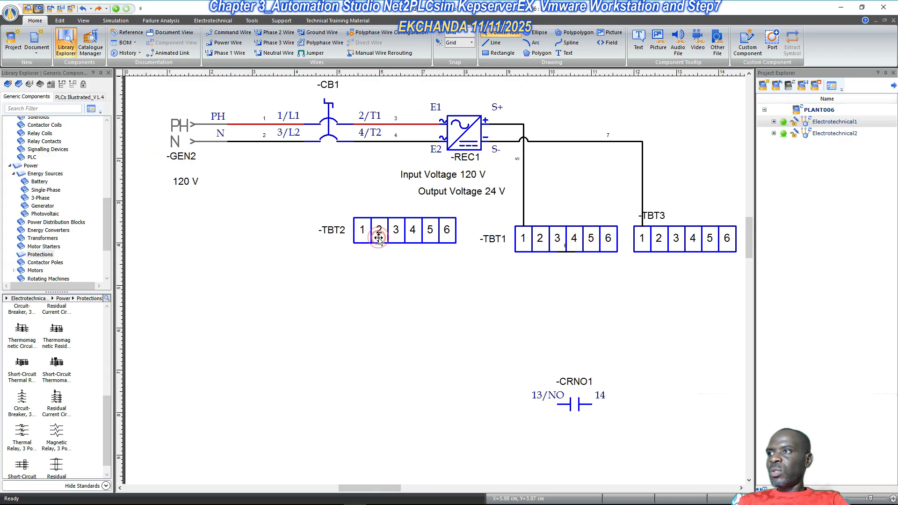
pyautogui.moveTo(380, 234); pyautogui.dragTo(328, 285)
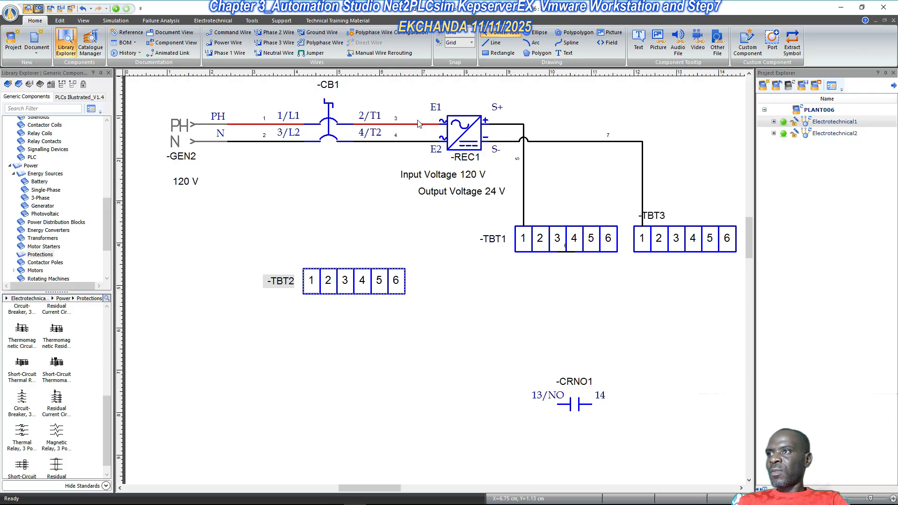
pyautogui.moveTo(347, 290); pyautogui.dragTo(244, 291)
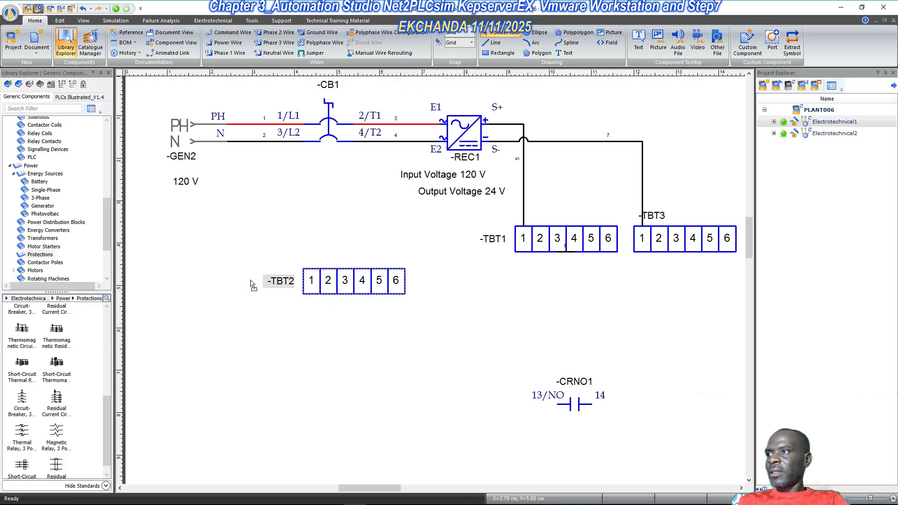
# - Place a copy of breaker -CB1 in the free area below it and rotate the copy right
pyautogui.click(329, 133)
pyautogui.moveTo(328, 132); pyautogui.dragTo(387, 258)
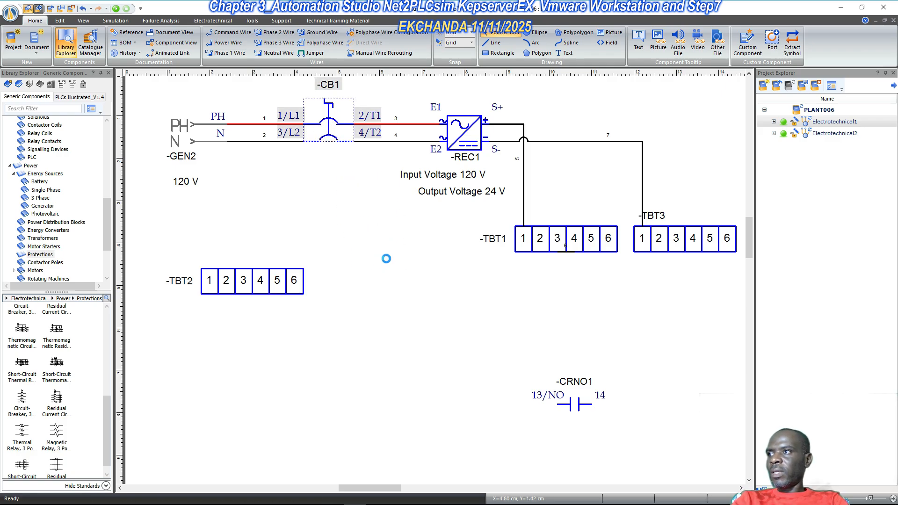
pyautogui.rightClick(378, 258)
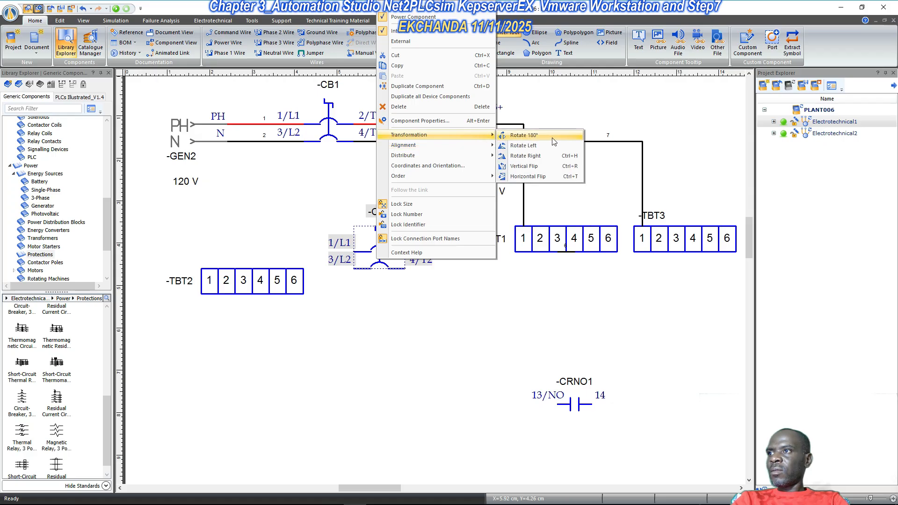
pyautogui.click(538, 159)
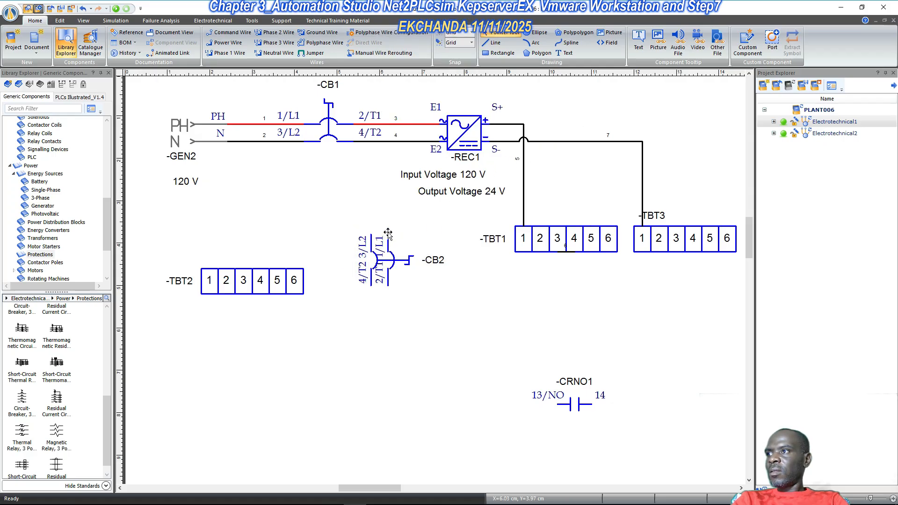
# - Shift the rotated breaker -CB2 slightly and unlock its connection port names
pyautogui.click(379, 245)
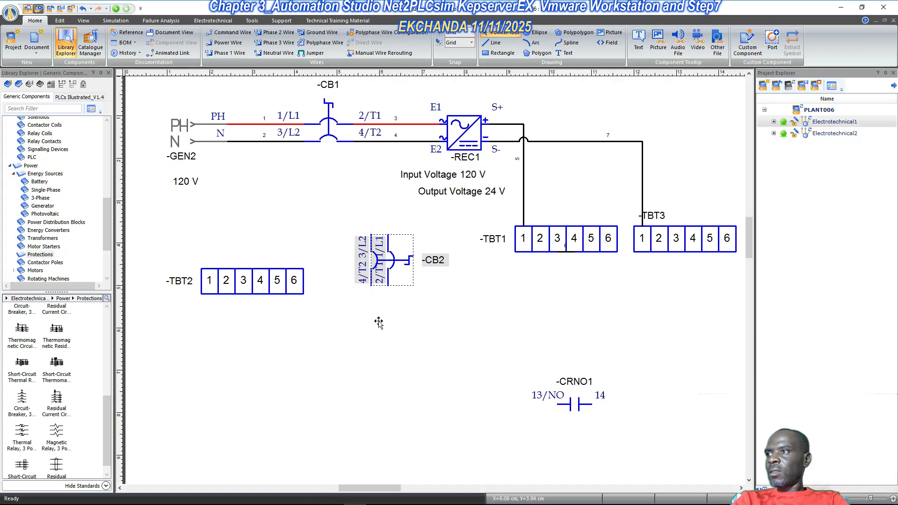
pyautogui.moveTo(375, 274); pyautogui.dragTo(357, 266)
pyautogui.rightClick(373, 258)
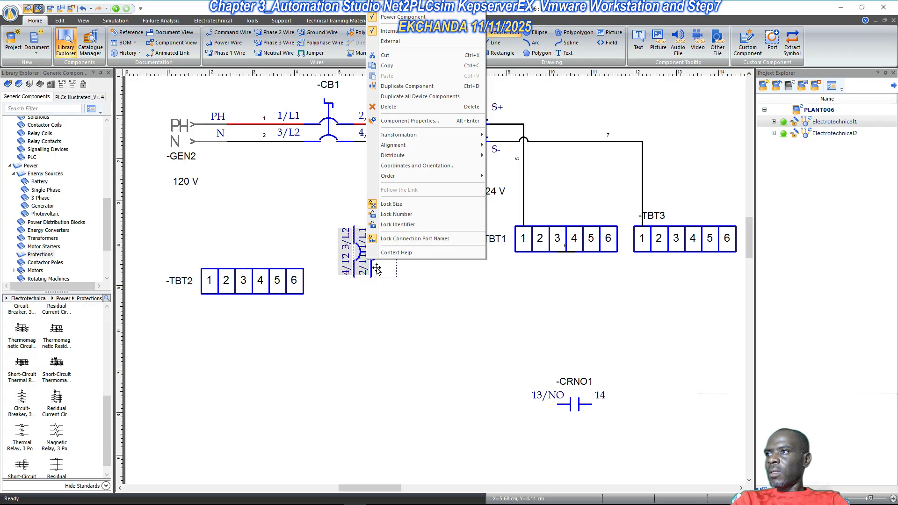
pyautogui.click(393, 238)
pyautogui.click(357, 303)
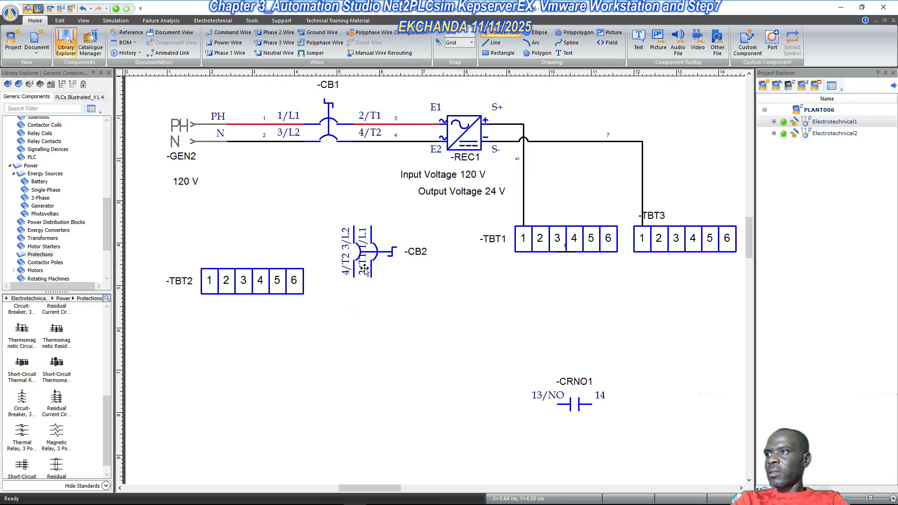
# - Move the four port names of breaker -CB2 outward so they sit clear beside the ends of its poles
pyautogui.moveTo(364, 270); pyautogui.dragTo(380, 286)
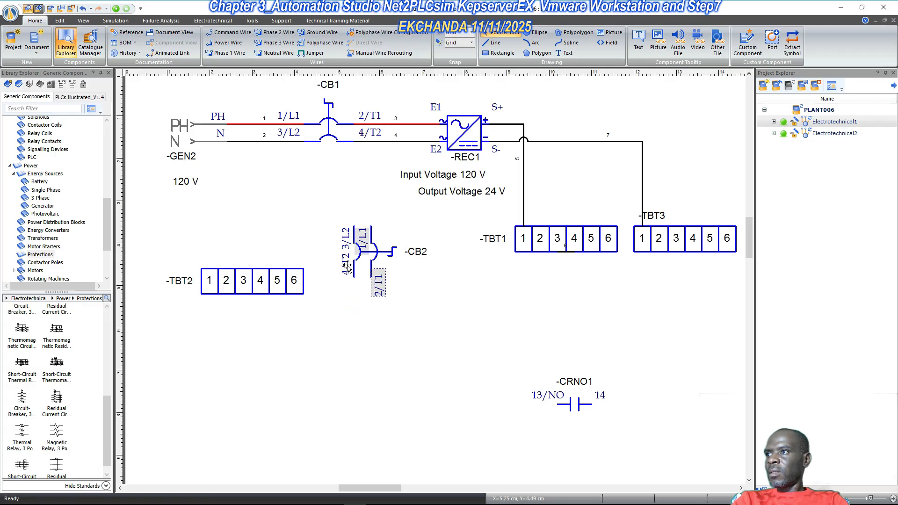
pyautogui.moveTo(345, 267); pyautogui.dragTo(347, 285)
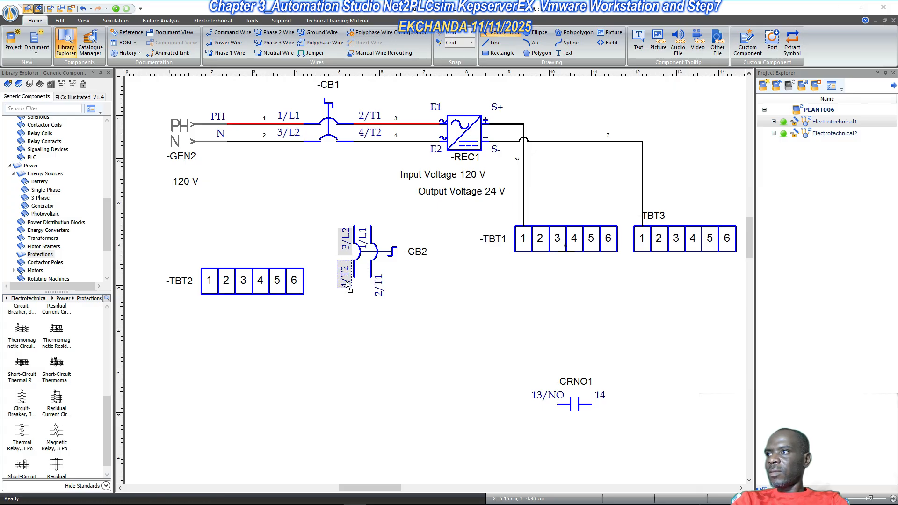
pyautogui.moveTo(372, 234); pyautogui.dragTo(355, 224)
pyautogui.click(349, 225)
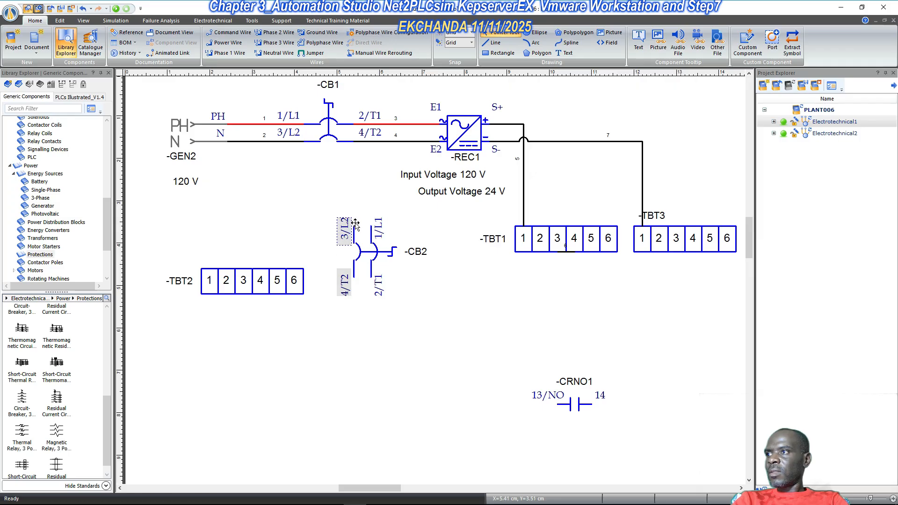
pyautogui.click(392, 349)
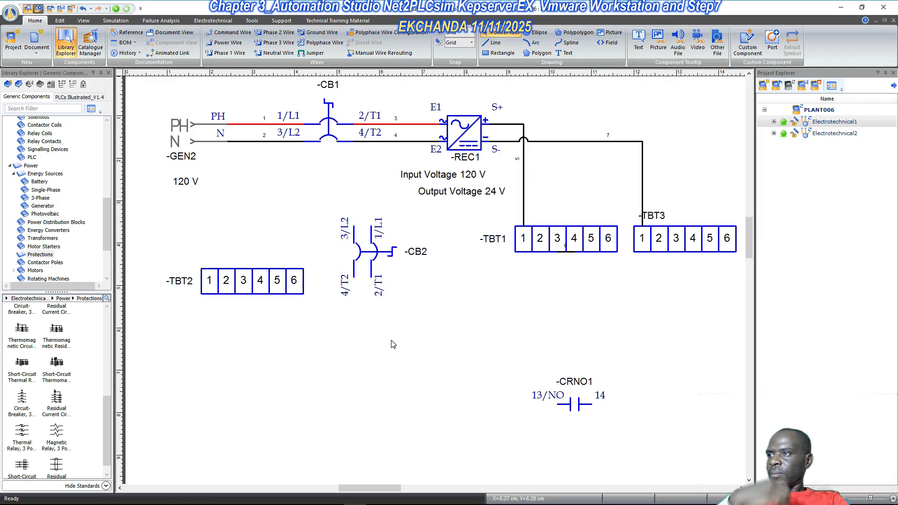
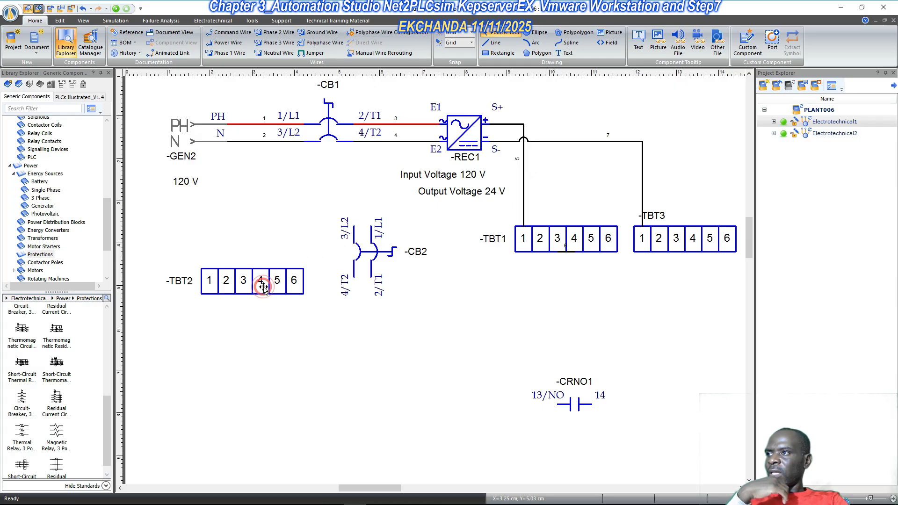
# - Place breaker -CB2 above terminal block -TBT2, under the source, and lower -TBT2 to leave wiring space
pyautogui.click(264, 285)
pyautogui.moveTo(275, 295); pyautogui.dragTo(283, 304)
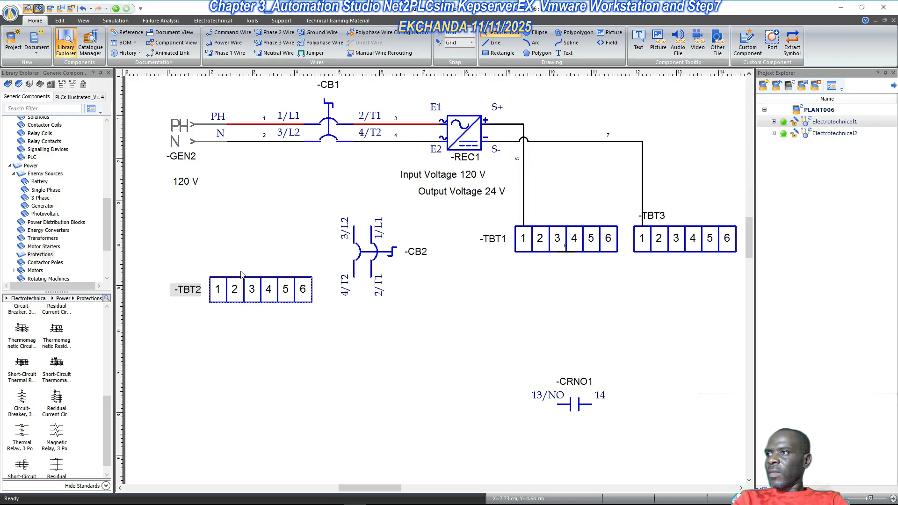
pyautogui.moveTo(364, 256); pyautogui.dragTo(270, 223)
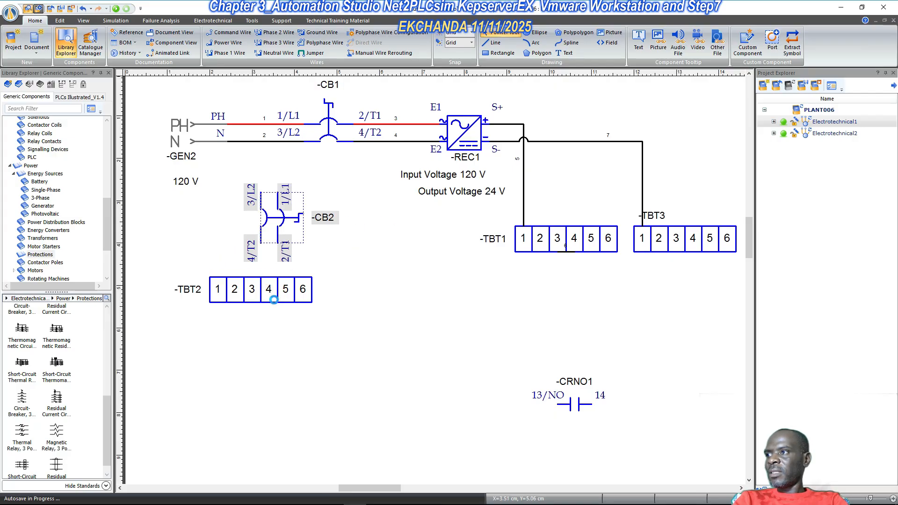
pyautogui.click(275, 301)
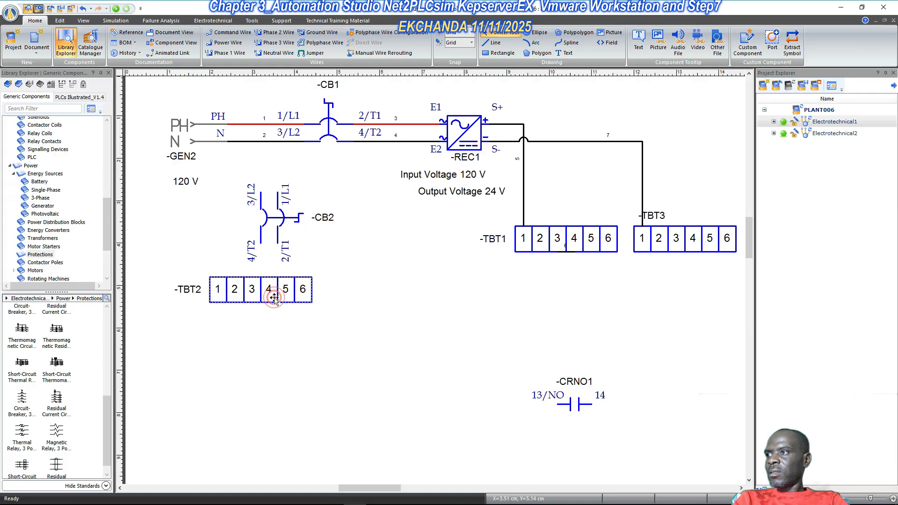
pyautogui.moveTo(278, 310); pyautogui.dragTo(276, 306)
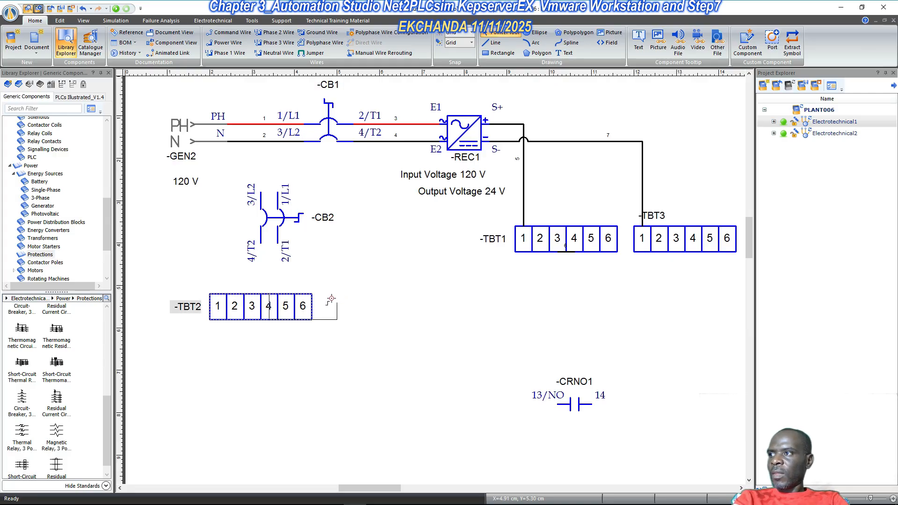
pyautogui.press('Escape')
# - Place a copy of terminal block -TBT2 beside its terminal 6 and move both block names above their first terminals
pyautogui.moveTo(291, 313); pyautogui.dragTo(400, 310)
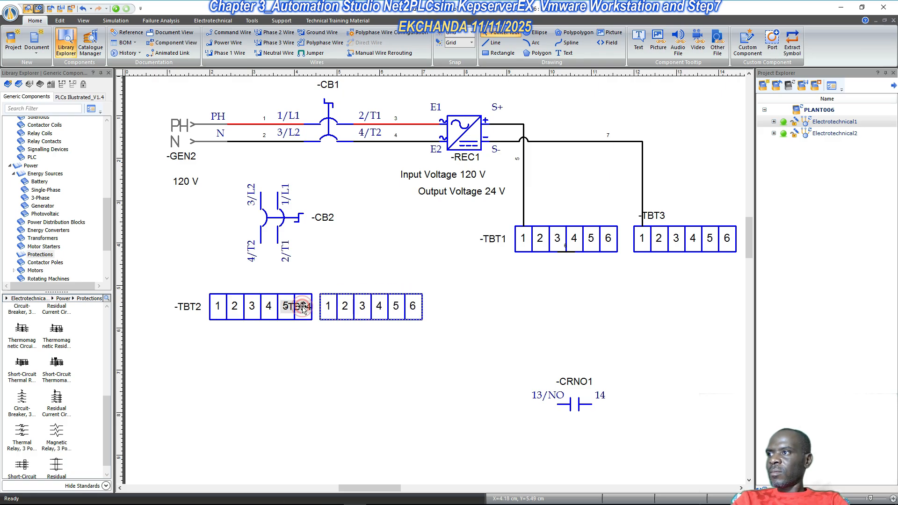
pyautogui.moveTo(303, 308); pyautogui.dragTo(344, 285)
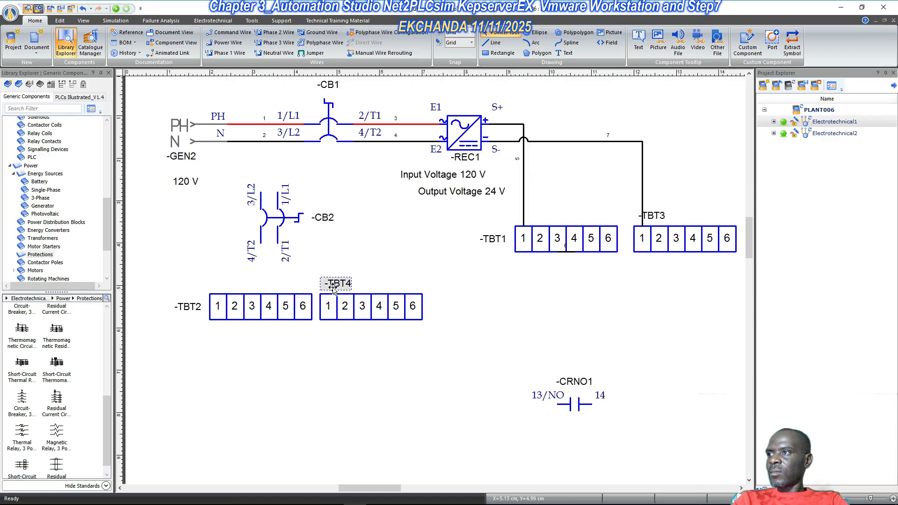
pyautogui.moveTo(191, 306); pyautogui.dragTo(223, 285)
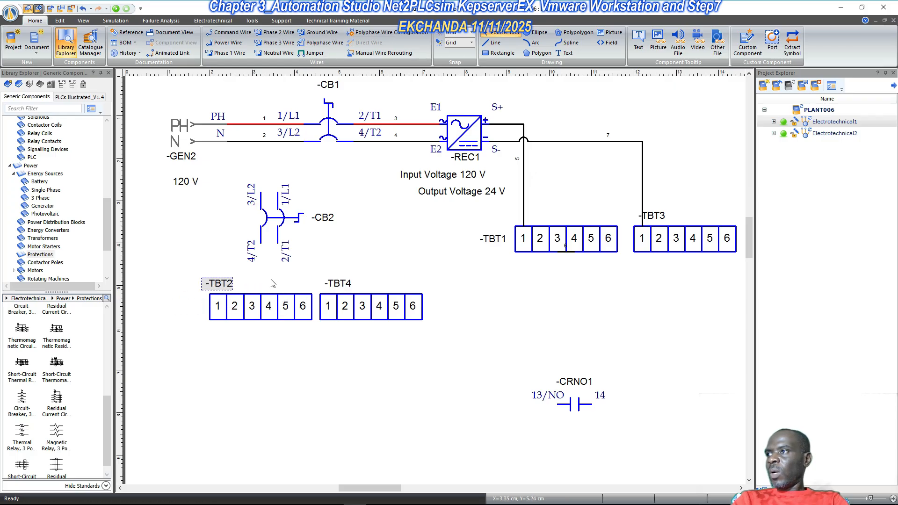
# - Set the item identifier of terminal block -TBT2 to L
pyautogui.doubleClick(236, 306)
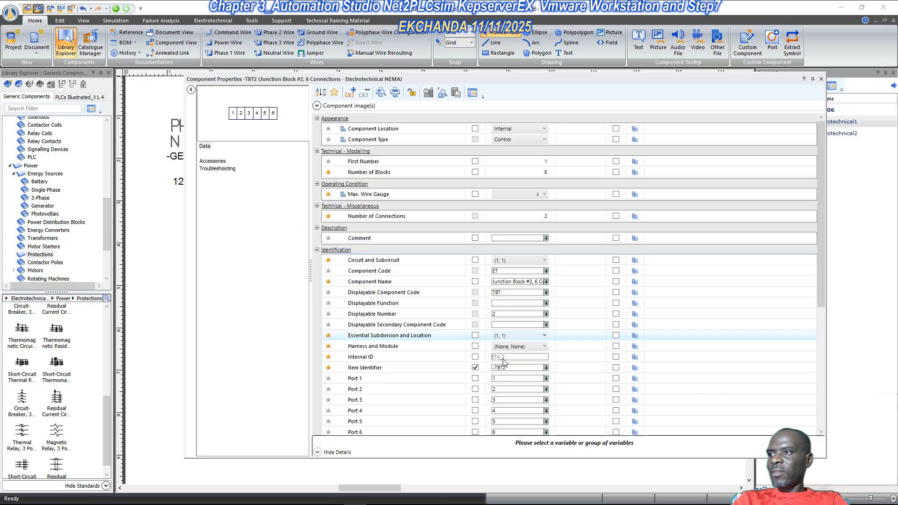
pyautogui.click(503, 367)
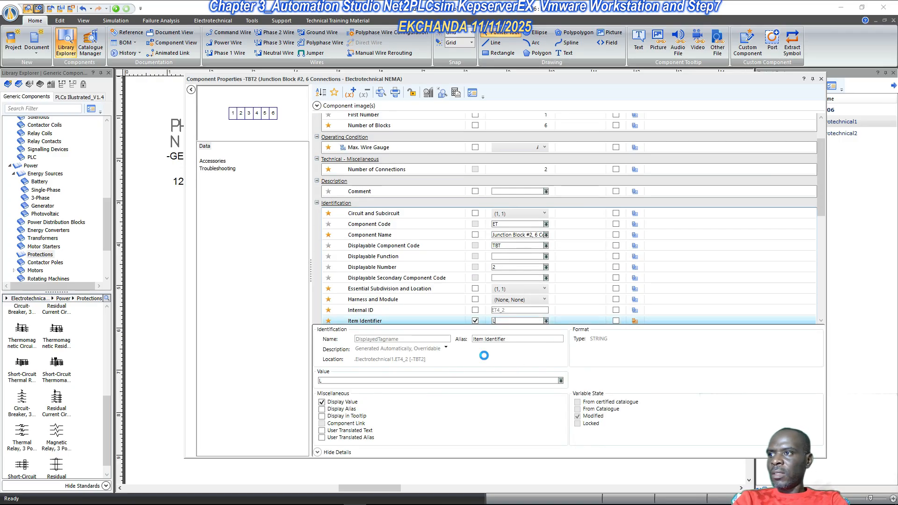
pyautogui.press('Return')
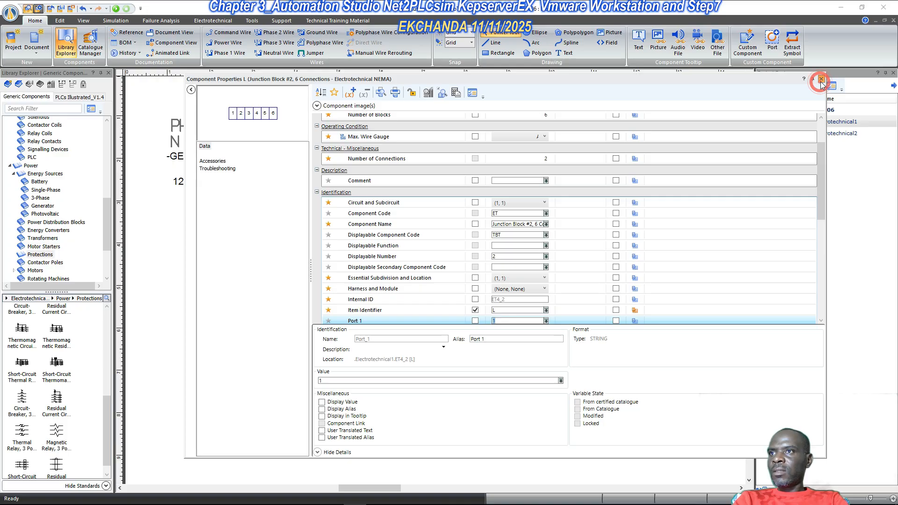
pyautogui.click(821, 80)
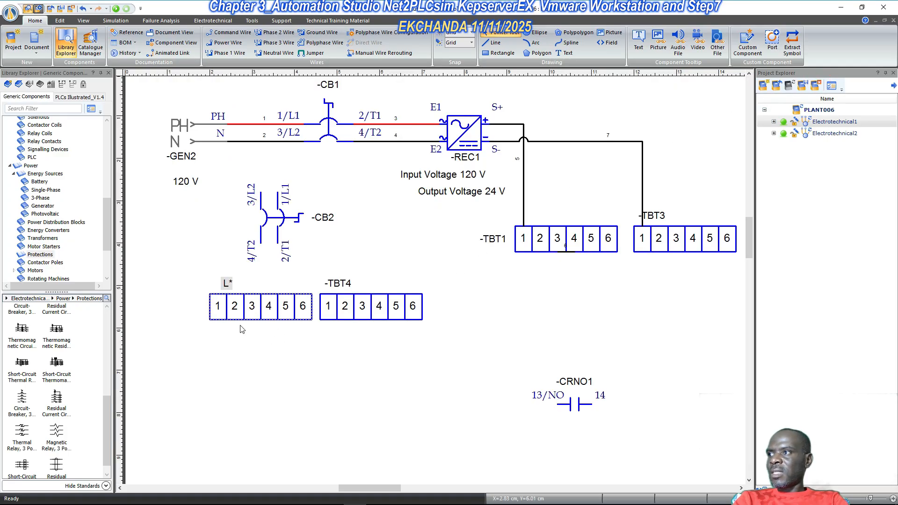
# - Set the item identifier of terminal block -TBT4 to N
pyautogui.doubleClick(332, 308)
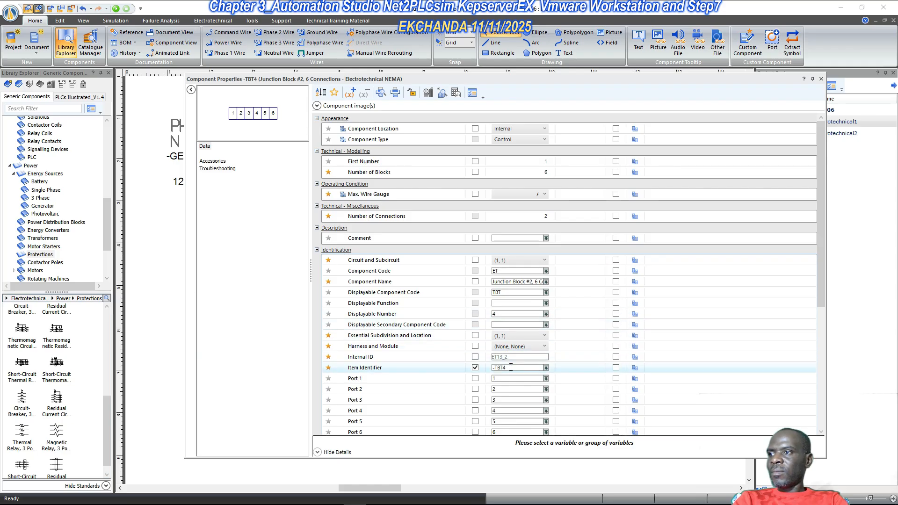
pyautogui.click(511, 368)
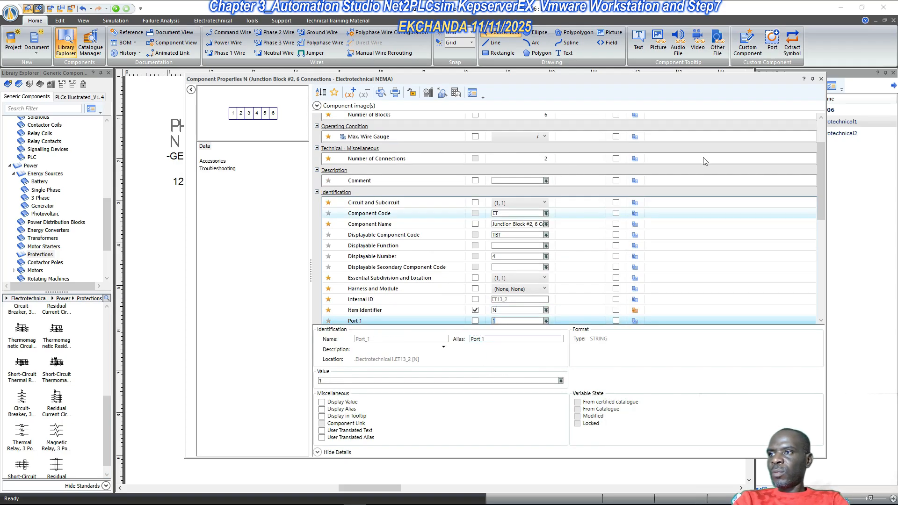
pyautogui.click(821, 78)
pyautogui.click(616, 320)
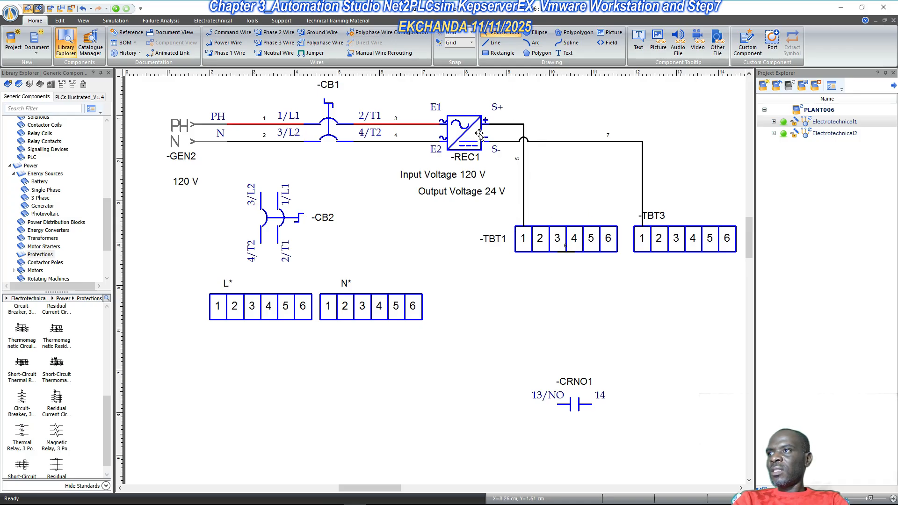
# - Set the item identifier of terminal block -TBT1, fed by rectifier output S+, to M+
pyautogui.doubleClick(526, 247)
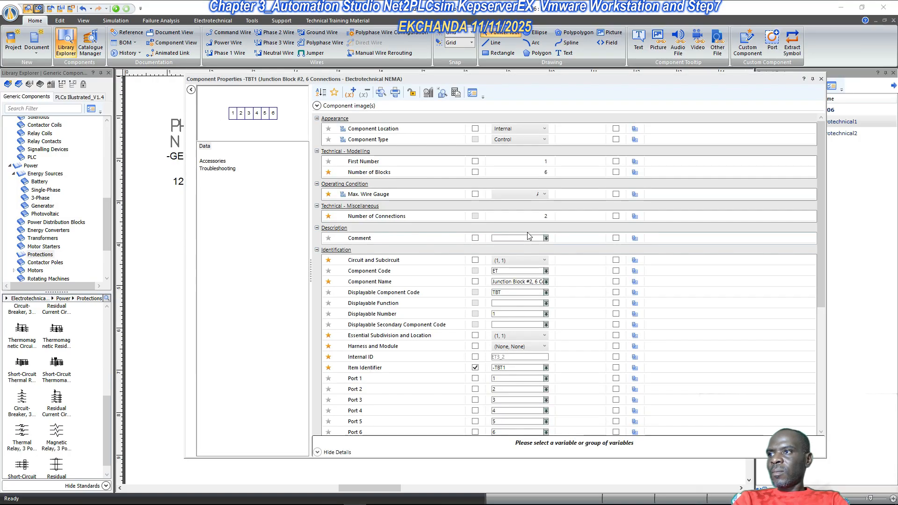
pyautogui.click(515, 367)
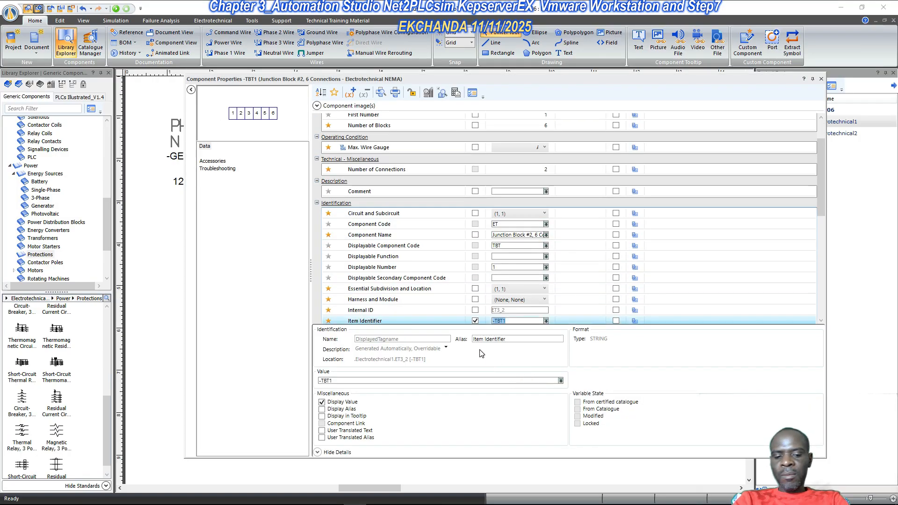
pyautogui.write('M')
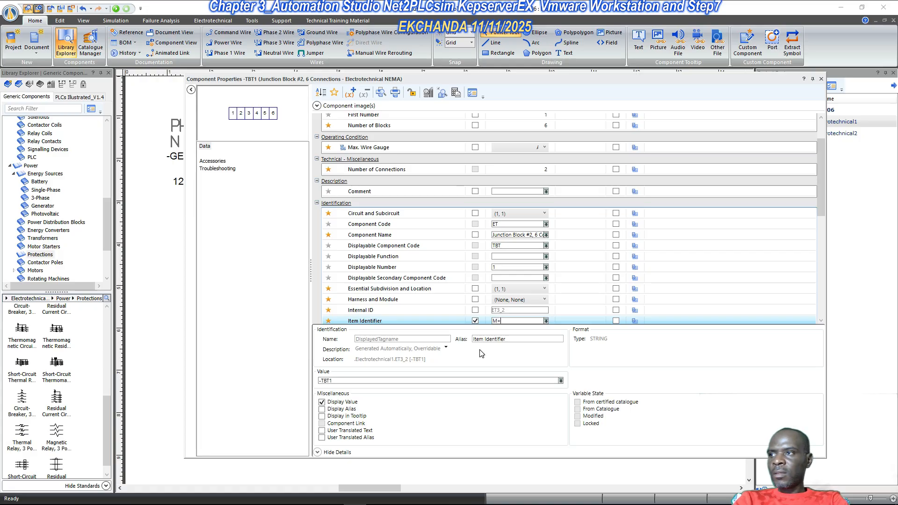
pyautogui.write('+')
pyautogui.press('Return')
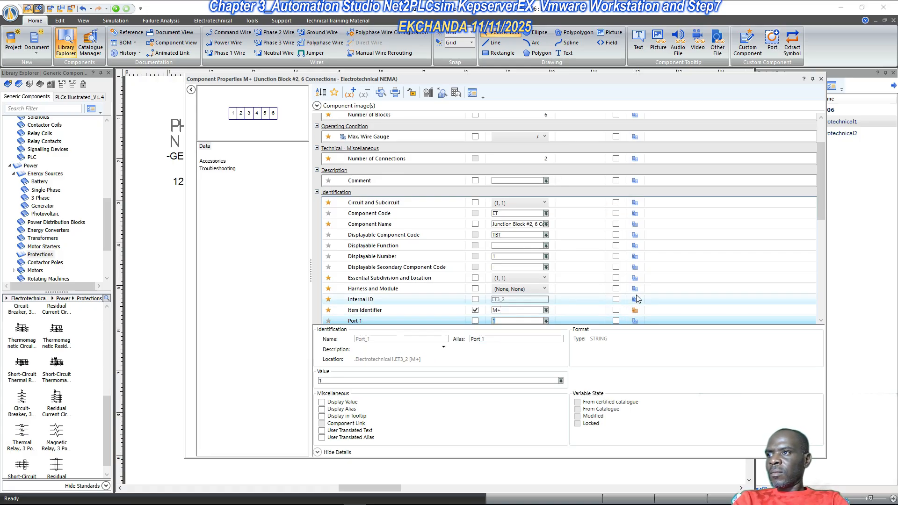
# - Set the item identifier of terminal block -TBT3, fed by rectifier output S-, to M-
pyautogui.click(821, 79)
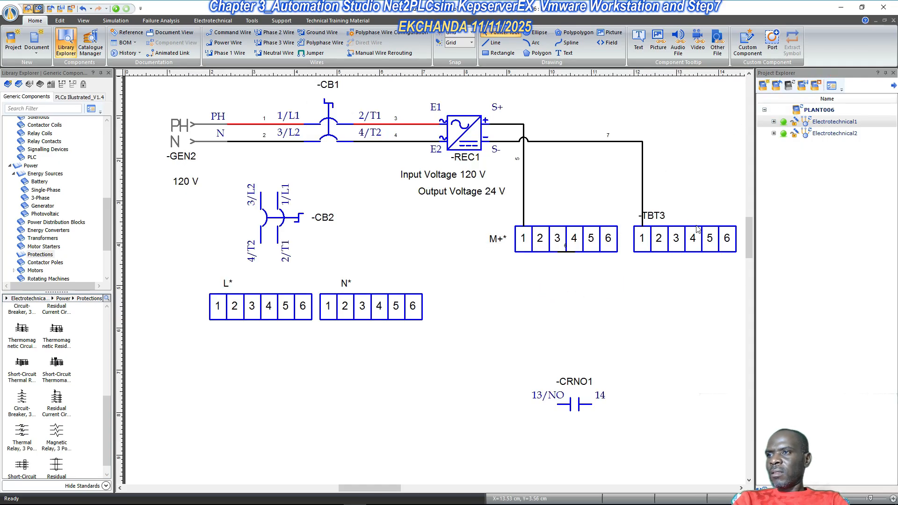
pyautogui.doubleClick(660, 246)
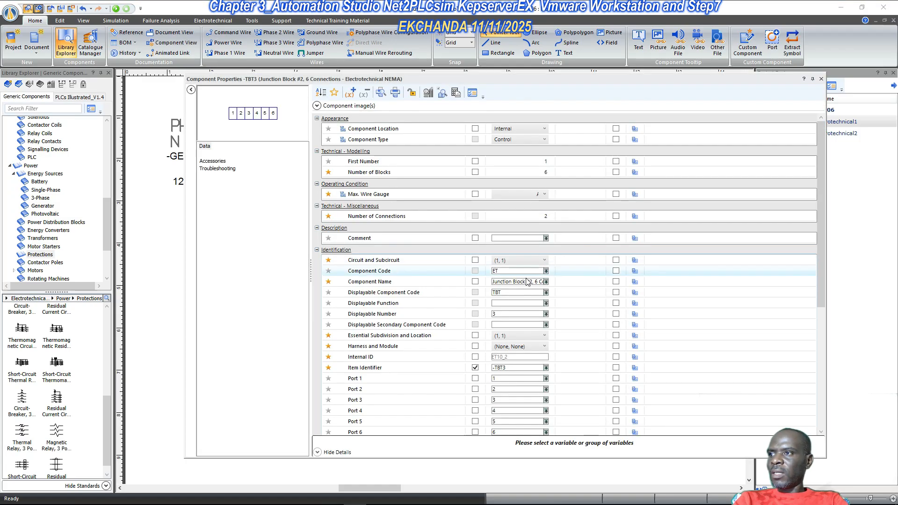
pyautogui.click(508, 367)
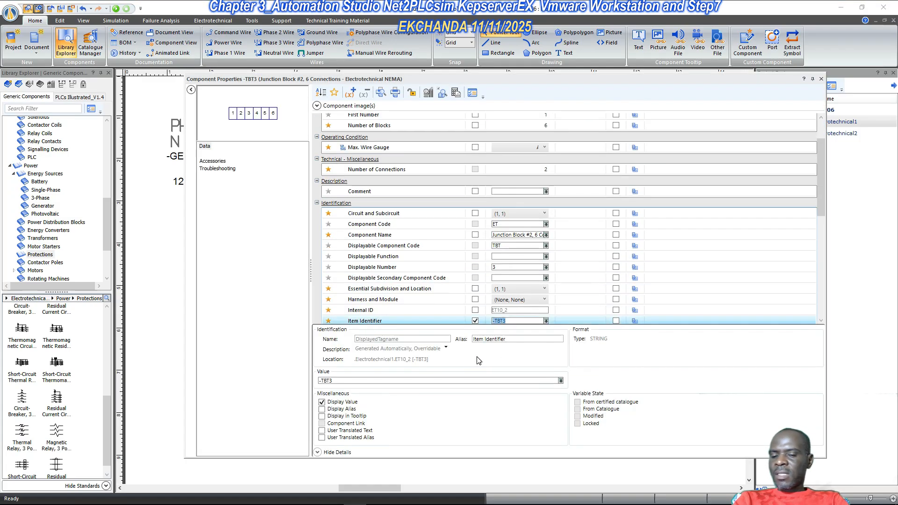
pyautogui.write('M-')
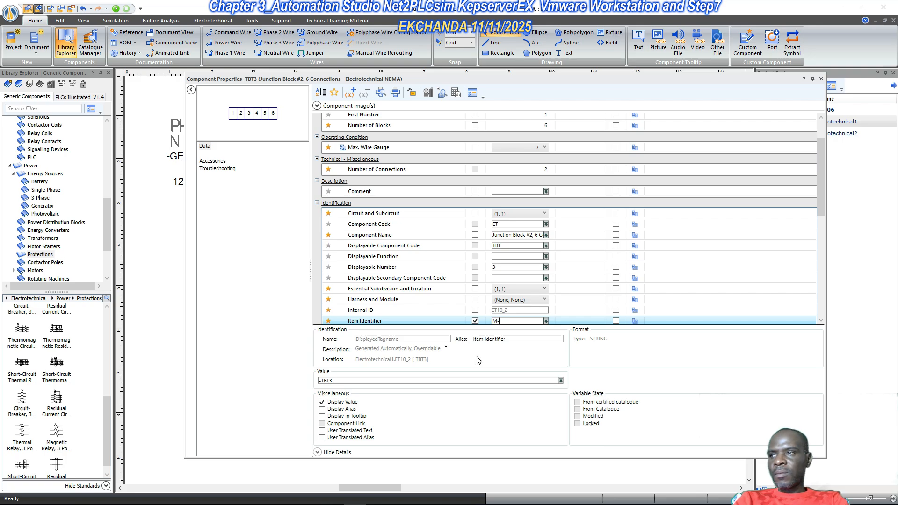
pyautogui.click(820, 78)
pyautogui.click(641, 338)
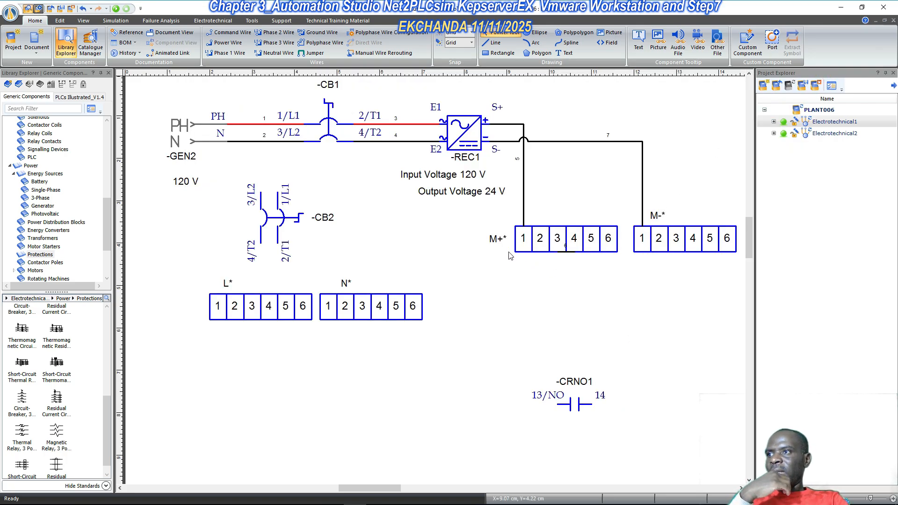
# - Move the M+ and M- block names just above their blocks, each beside the wire entering terminal 1
pyautogui.moveTo(492, 241)
pyautogui.mouseDown()
pyautogui.moveTo(528, 219)
pyautogui.moveTo(507, 224)
pyautogui.mouseUp()
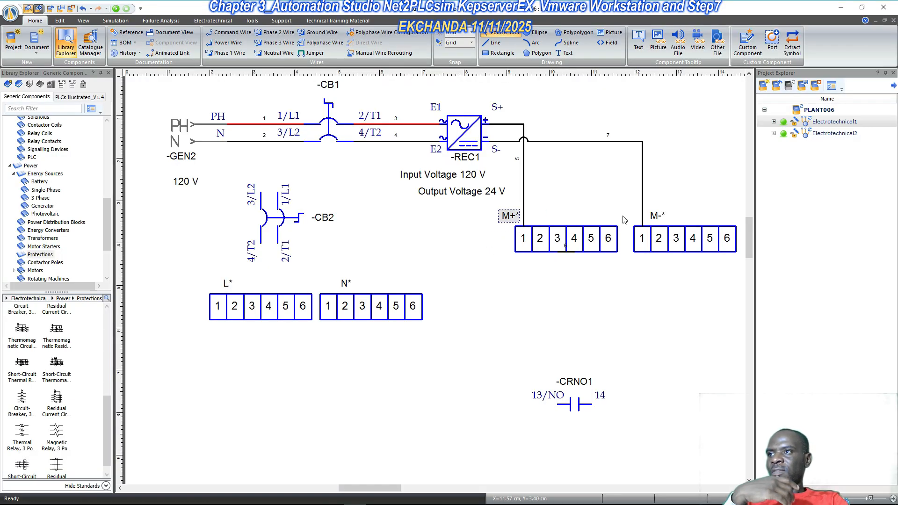
pyautogui.click(653, 216)
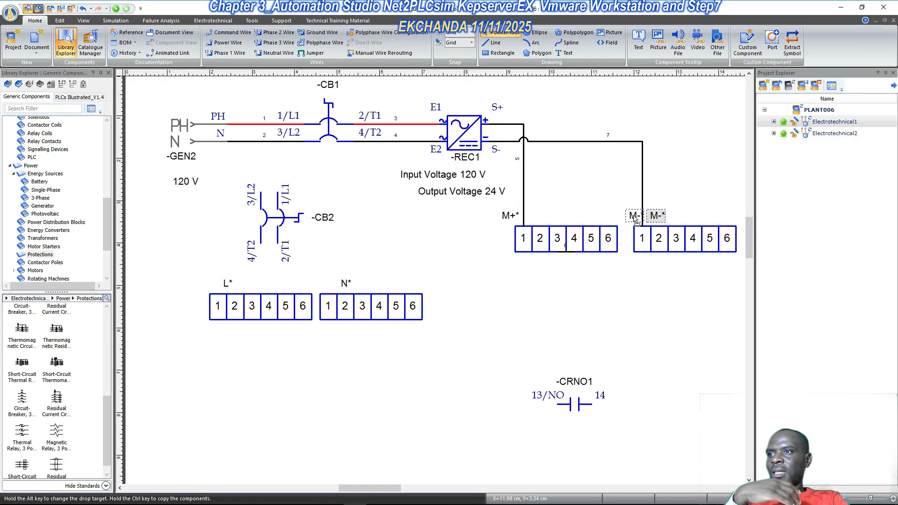
pyautogui.click(693, 189)
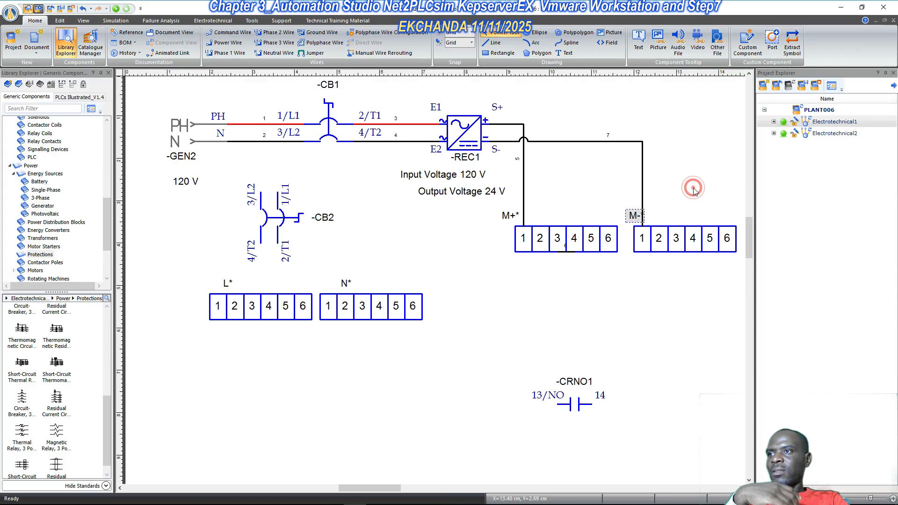
pyautogui.click(635, 216)
pyautogui.moveTo(634, 215); pyautogui.dragTo(633, 206)
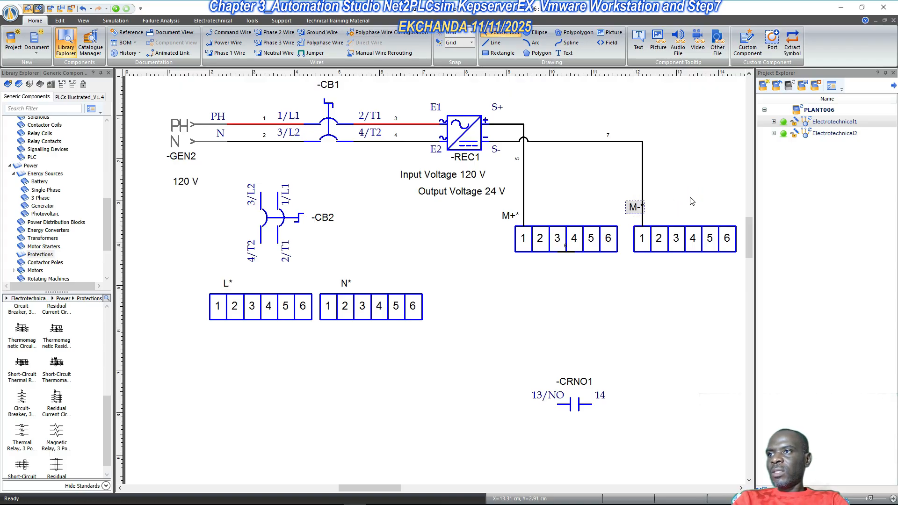
pyautogui.click(631, 207)
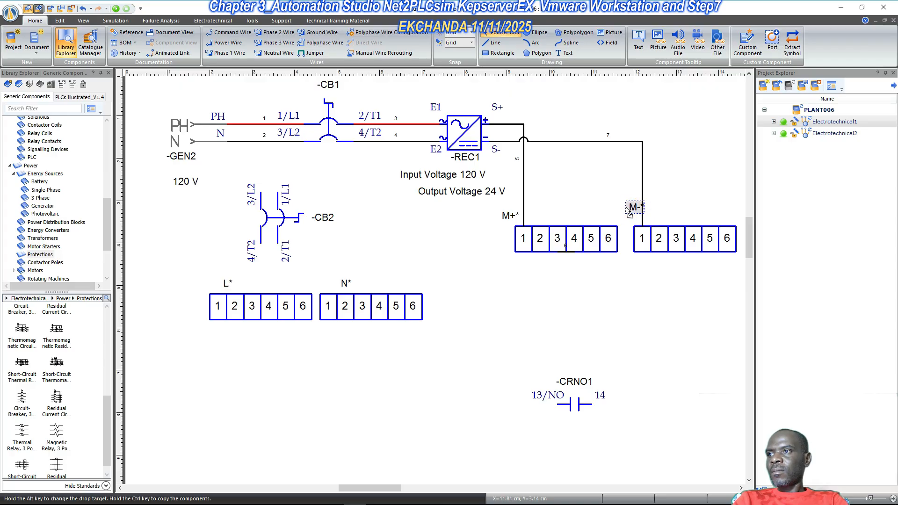
pyautogui.click(671, 199)
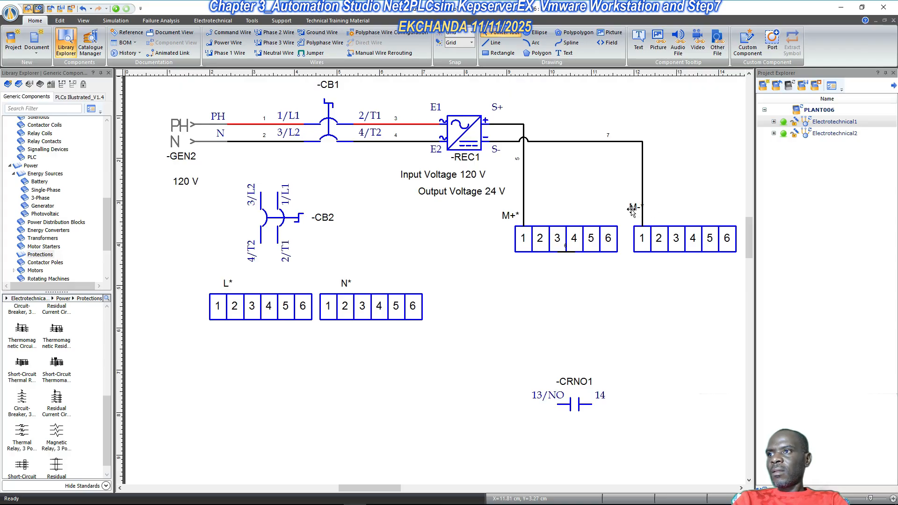
pyautogui.moveTo(632, 209); pyautogui.dragTo(632, 218)
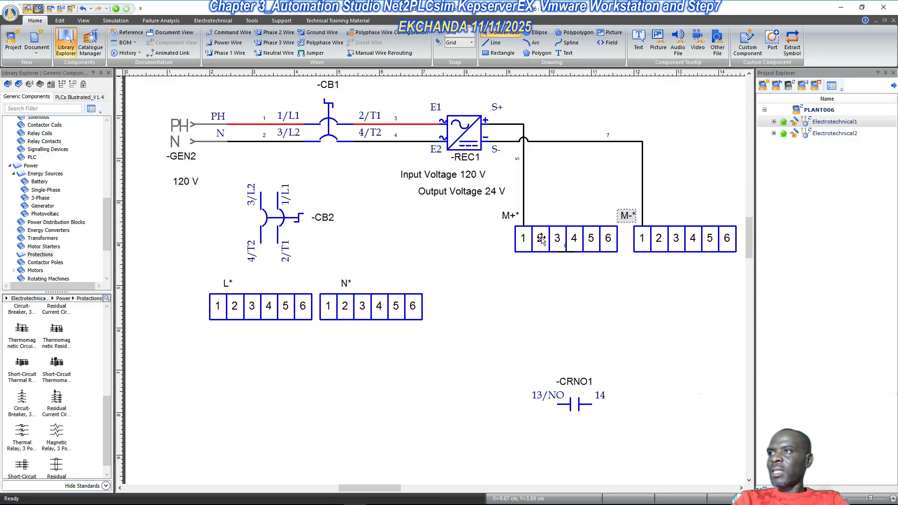
# - Link terminals 1 to 6 of terminal block M+ with jumpers between neighbouring terminals
pyautogui.click(315, 55)
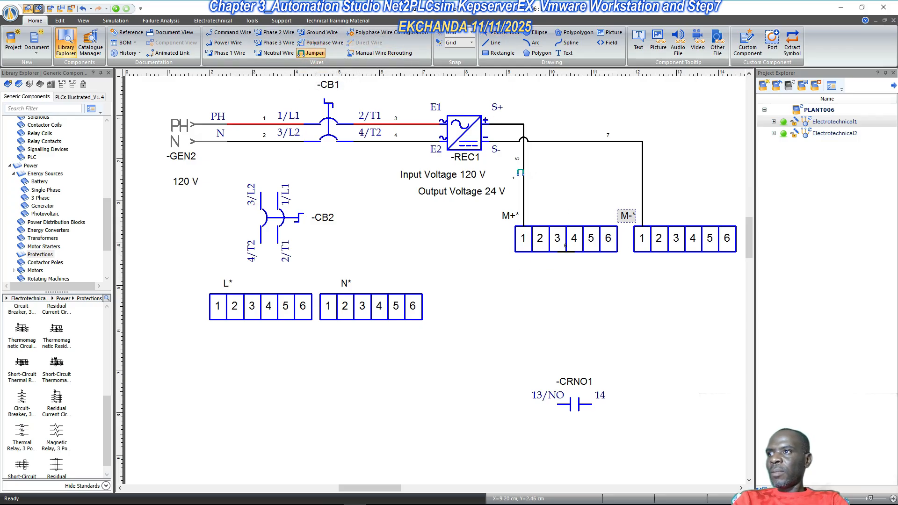
pyautogui.moveTo(522, 226); pyautogui.dragTo(541, 219)
pyautogui.click(555, 194)
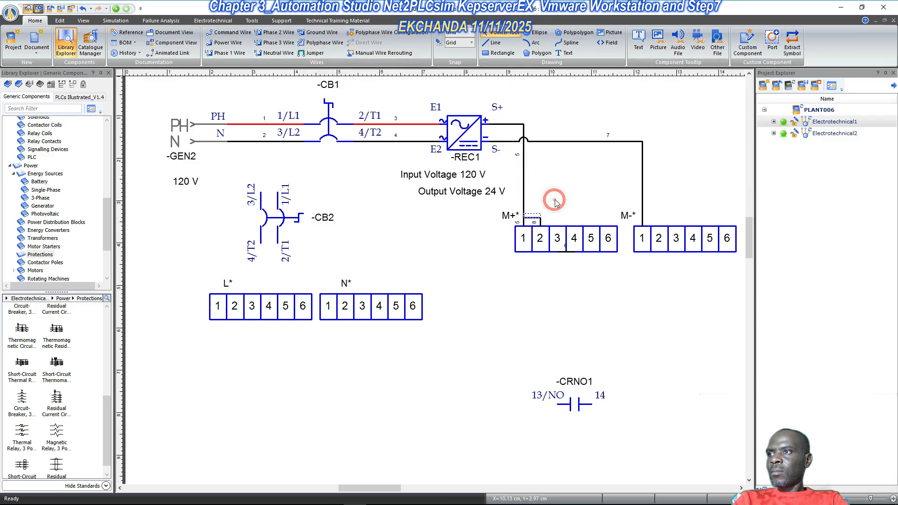
pyautogui.click(534, 219)
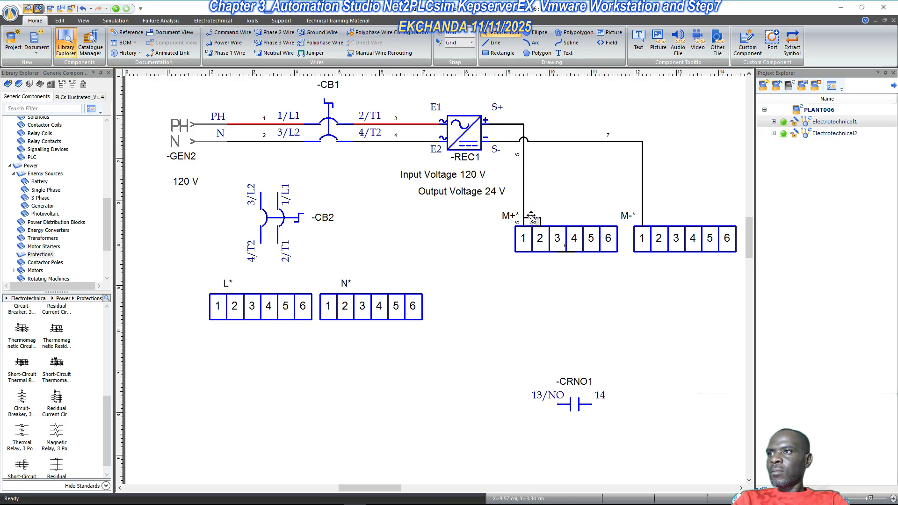
pyautogui.click(311, 53)
pyautogui.click(540, 225)
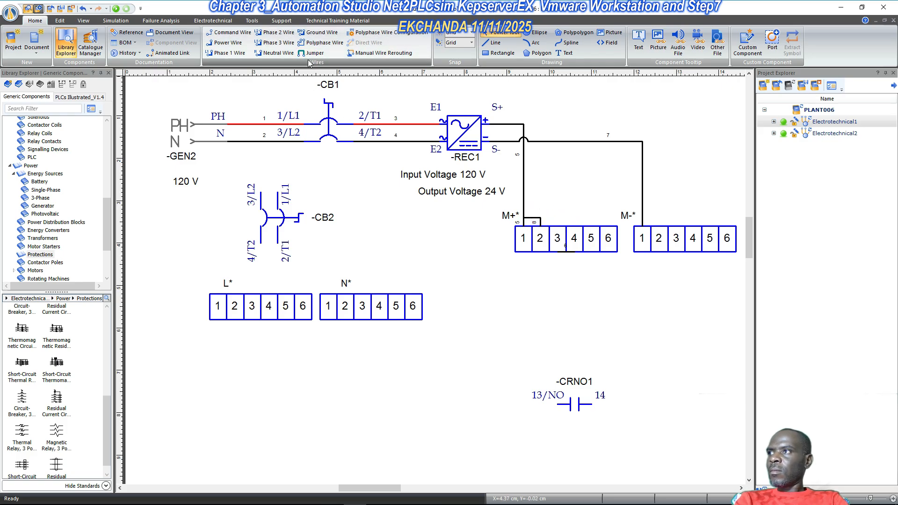
pyautogui.click(311, 53)
pyautogui.click(540, 226)
pyautogui.click(558, 225)
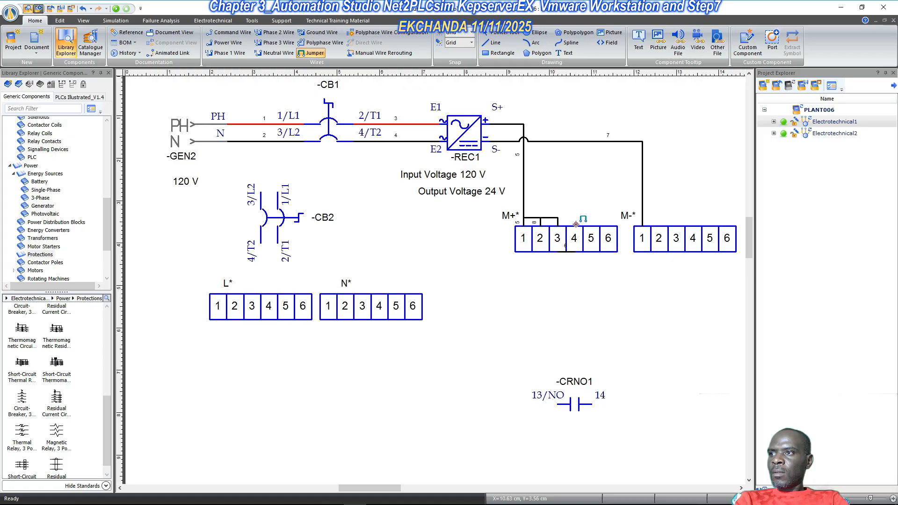
pyautogui.click(575, 225)
pyautogui.click(591, 225)
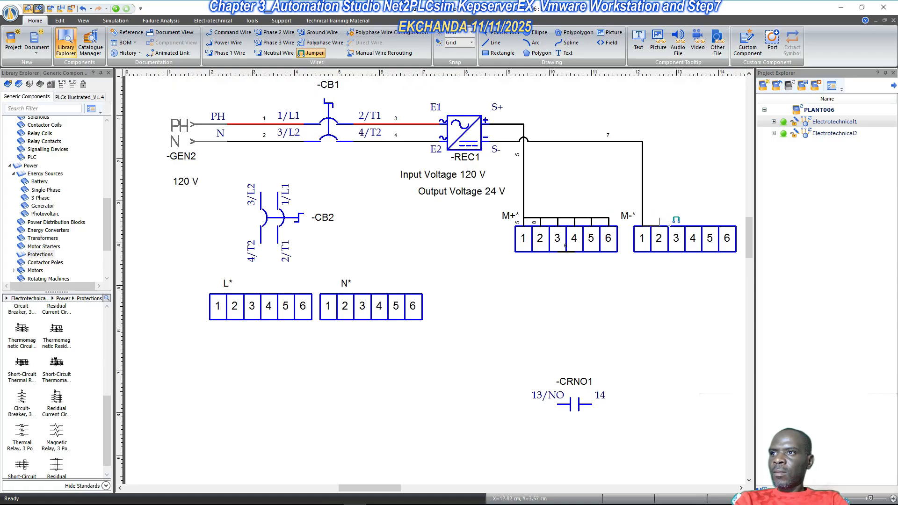
# - Add a jumper between terminals 1 and 2 of block M- and raise it above the block's edge
pyautogui.click(643, 226)
pyautogui.click(659, 226)
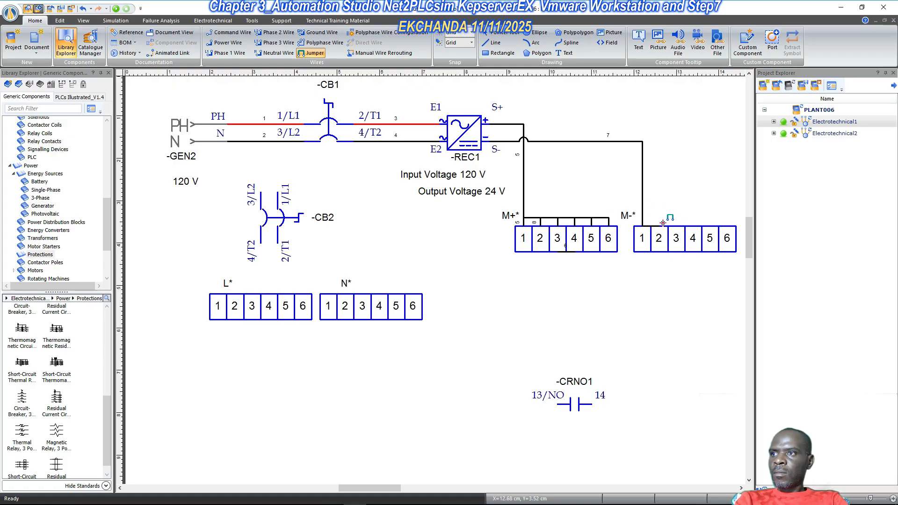
pyautogui.press('Escape')
pyautogui.click(653, 226)
pyautogui.moveTo(652, 226); pyautogui.dragTo(653, 218)
pyautogui.click(311, 53)
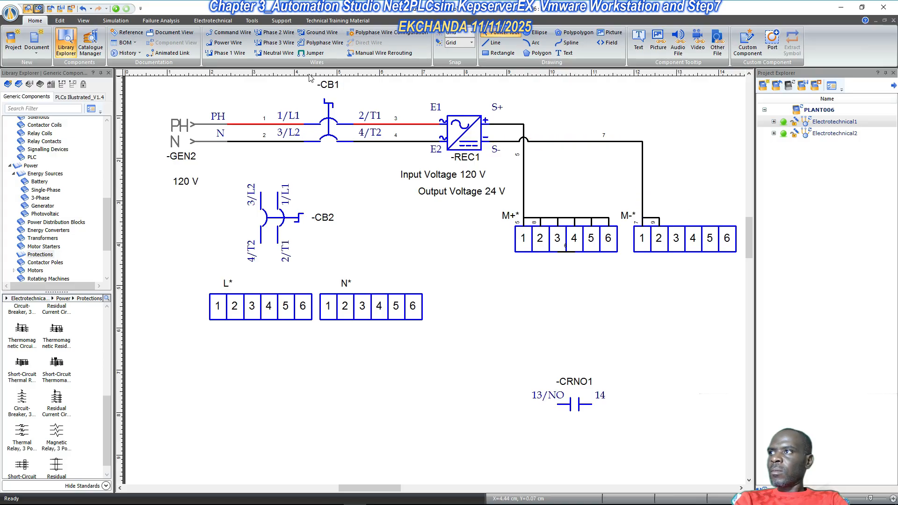
pyautogui.click(658, 225)
pyautogui.click(678, 224)
pyautogui.press('Escape')
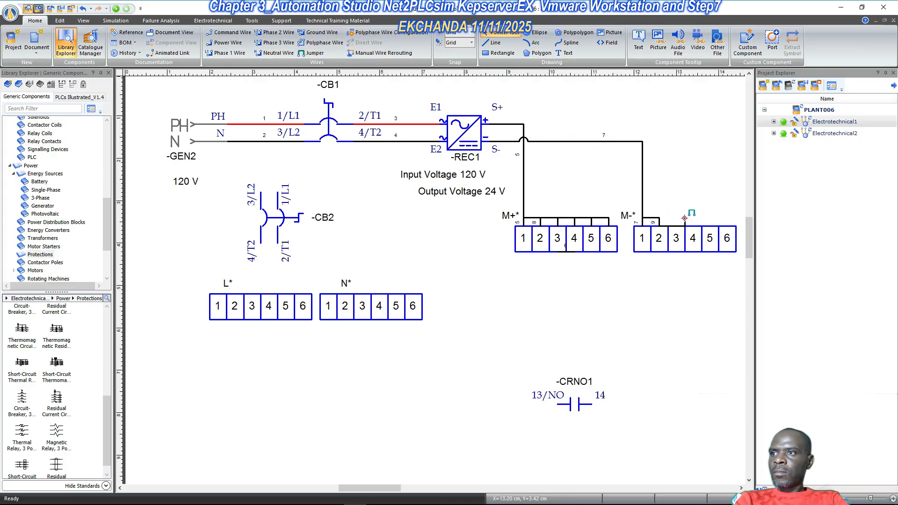
pyautogui.click(663, 226)
# - Extend the jumpers on block M- from terminal 2 through terminal 6
pyautogui.click(311, 53)
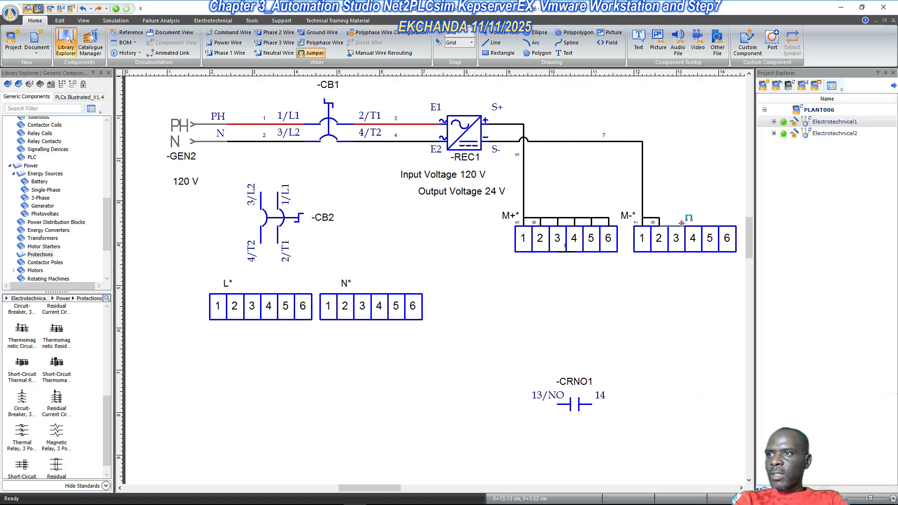
pyautogui.click(659, 218)
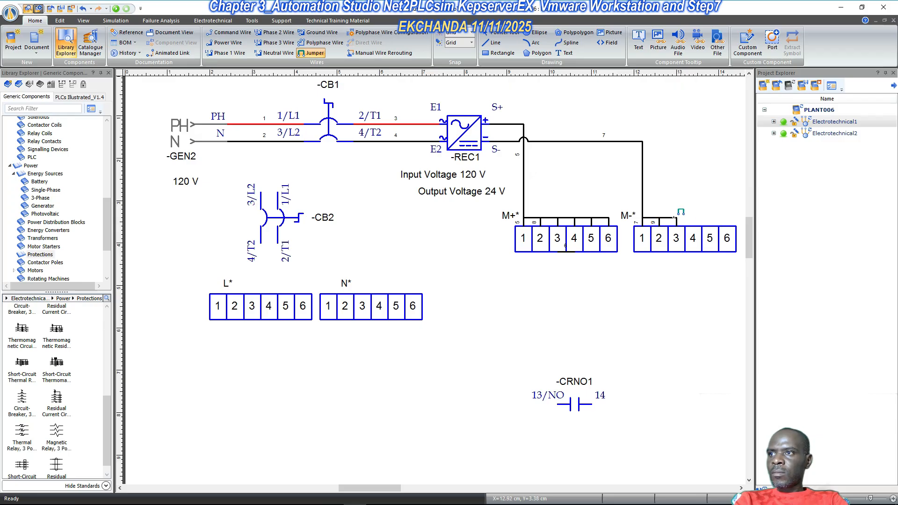
pyautogui.click(676, 218)
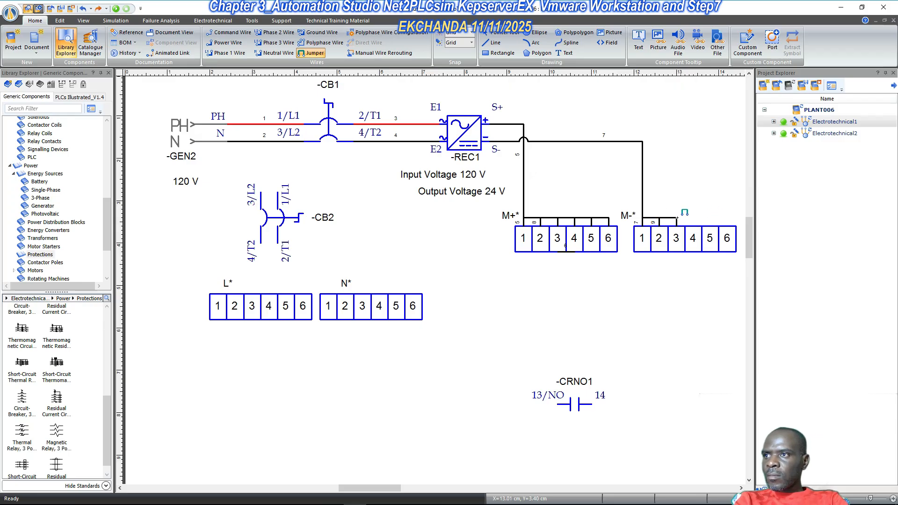
pyautogui.click(693, 218)
pyautogui.click(710, 218)
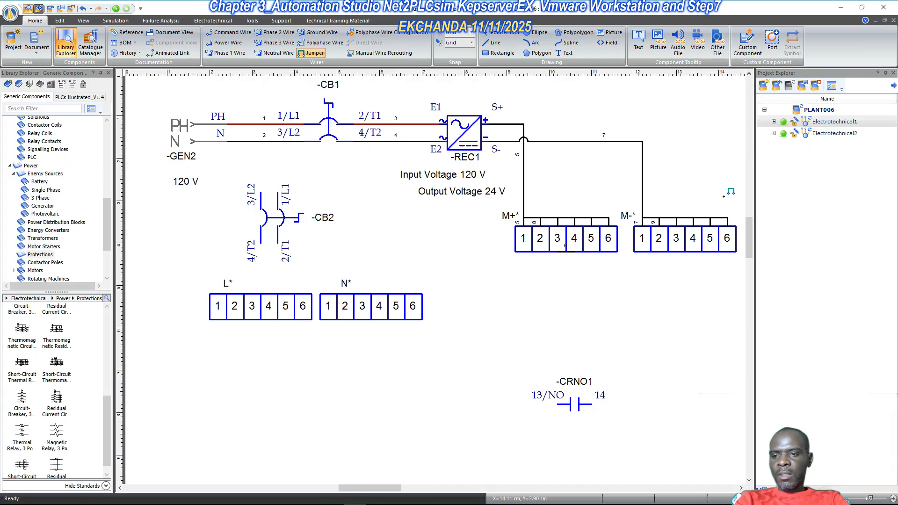
pyautogui.press('Escape')
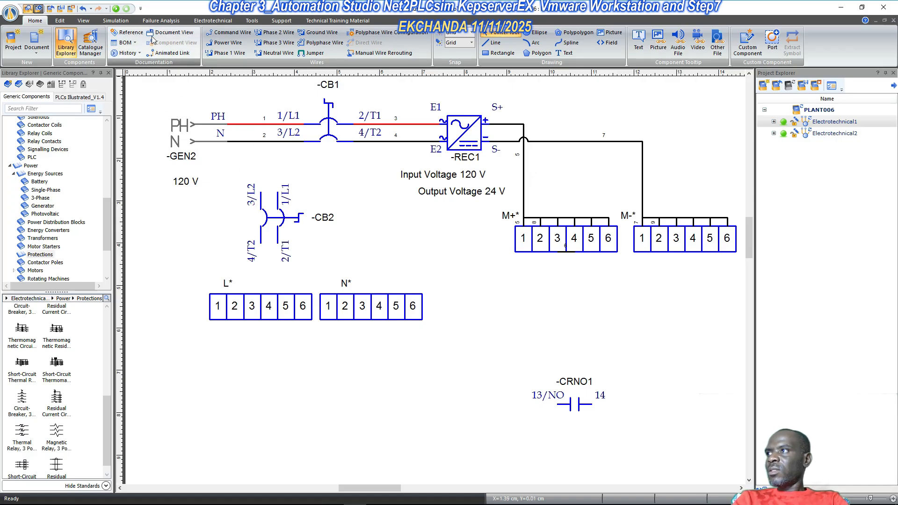
# - Wire breaker -CB2's terminal 3/L2 to the PH line and terminal 1/L1 to the N line, both ahead of -CB1
pyautogui.moveTo(263, 191); pyautogui.dragTo(259, 123)
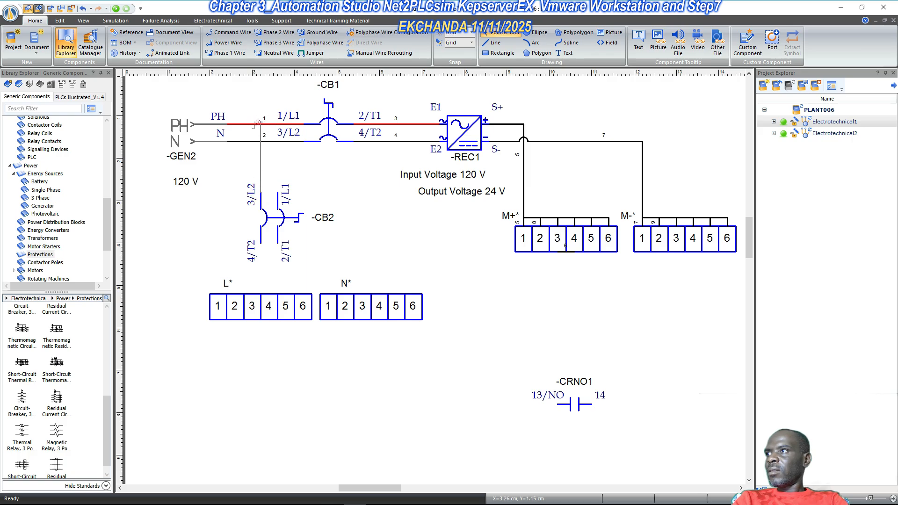
pyautogui.click(233, 124)
pyautogui.click(300, 125)
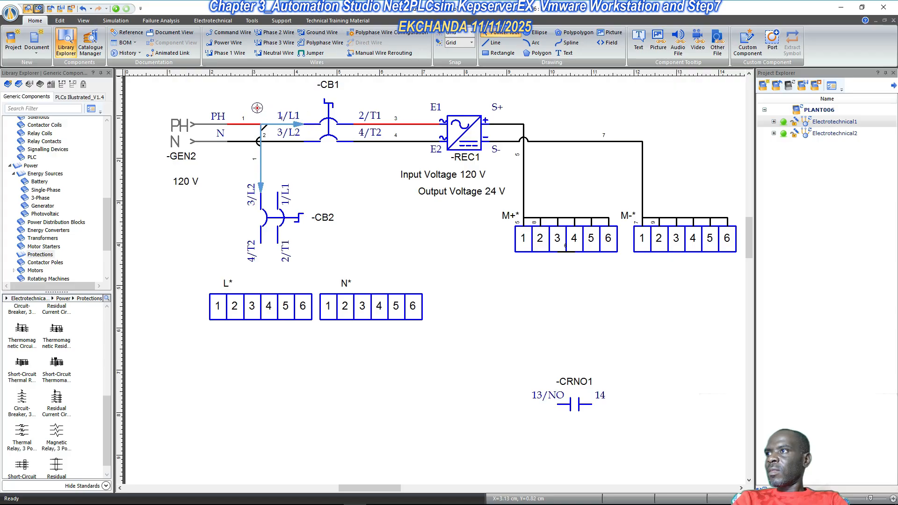
pyautogui.click(306, 155)
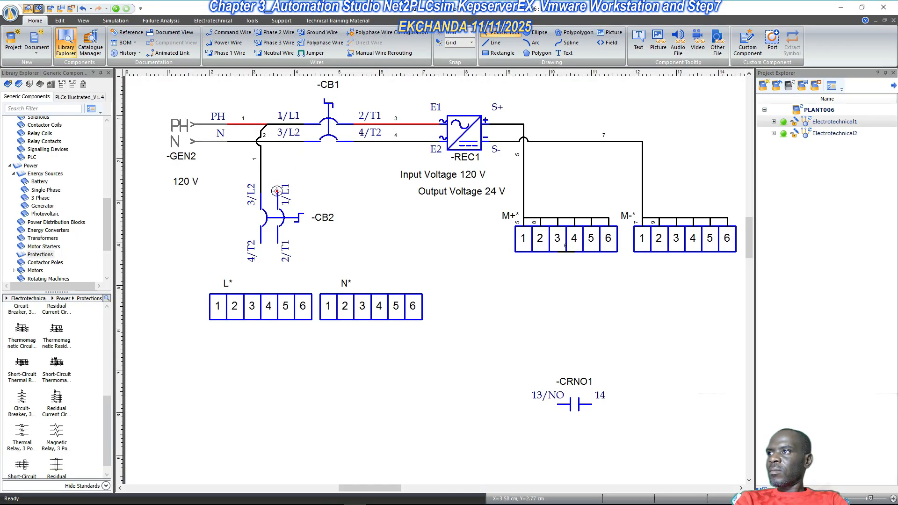
pyautogui.moveTo(277, 191)
pyautogui.mouseDown()
pyautogui.moveTo(281, 151)
pyautogui.moveTo(299, 142)
pyautogui.mouseUp()
pyautogui.click(322, 173)
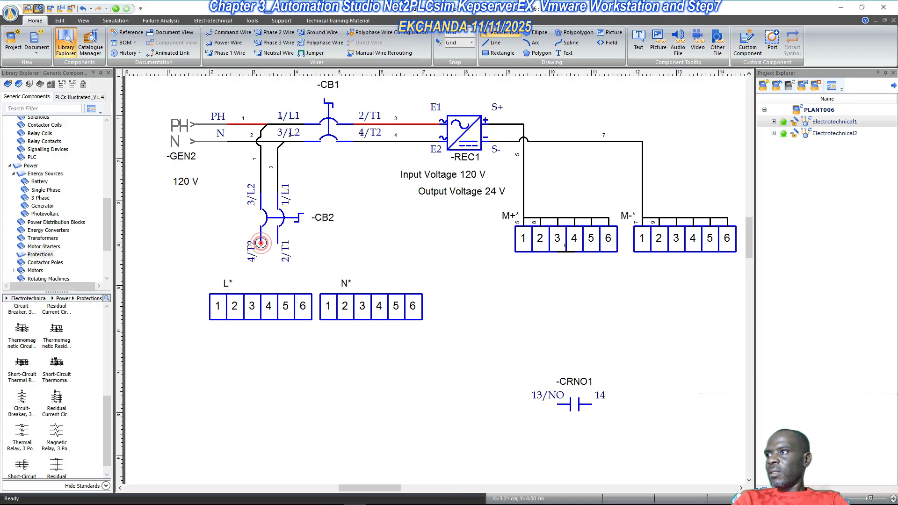
# - Wire -CB2's terminal 4/T2 to terminal 1 of block L and its terminal 2/T1 to terminal 1 of block N
pyautogui.moveTo(261, 242); pyautogui.dragTo(261, 276)
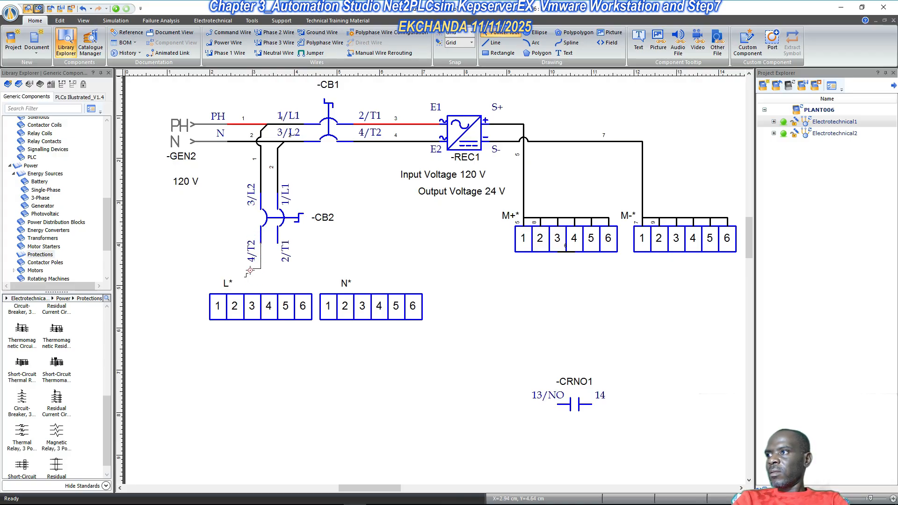
pyautogui.moveTo(227, 236); pyautogui.dragTo(223, 240)
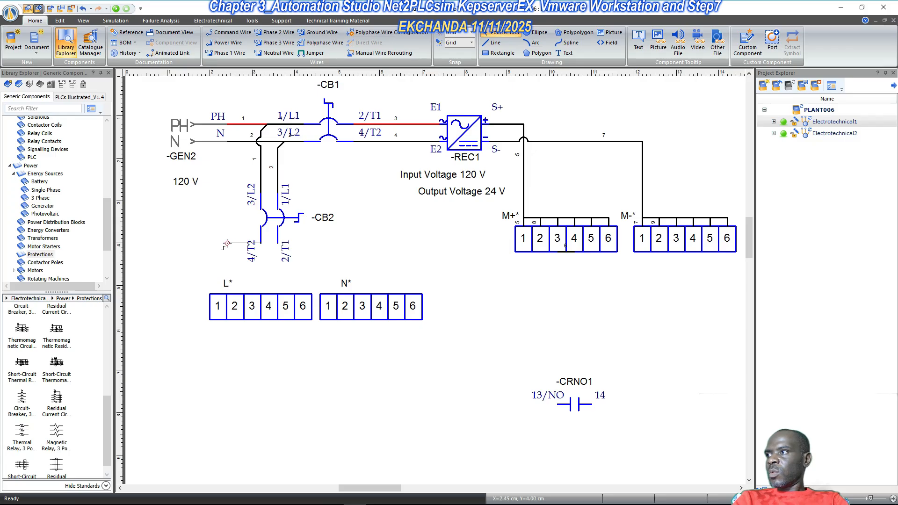
pyautogui.moveTo(227, 243); pyautogui.dragTo(220, 294)
pyautogui.rightClick(220, 294)
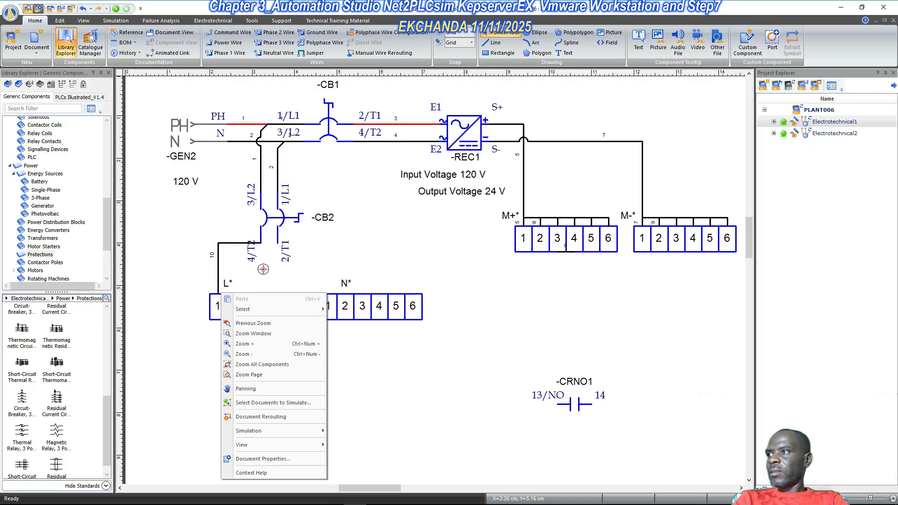
pyautogui.click(278, 242)
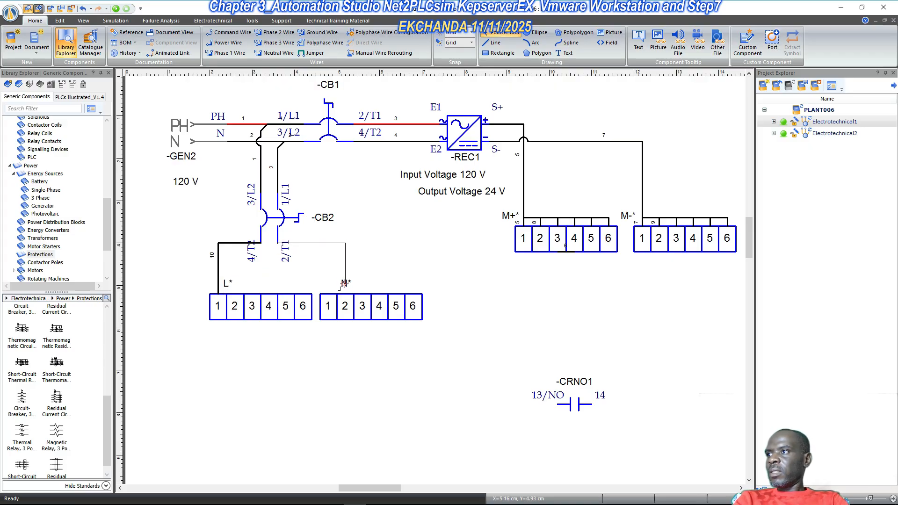
pyautogui.click(328, 294)
pyautogui.rightClick(330, 294)
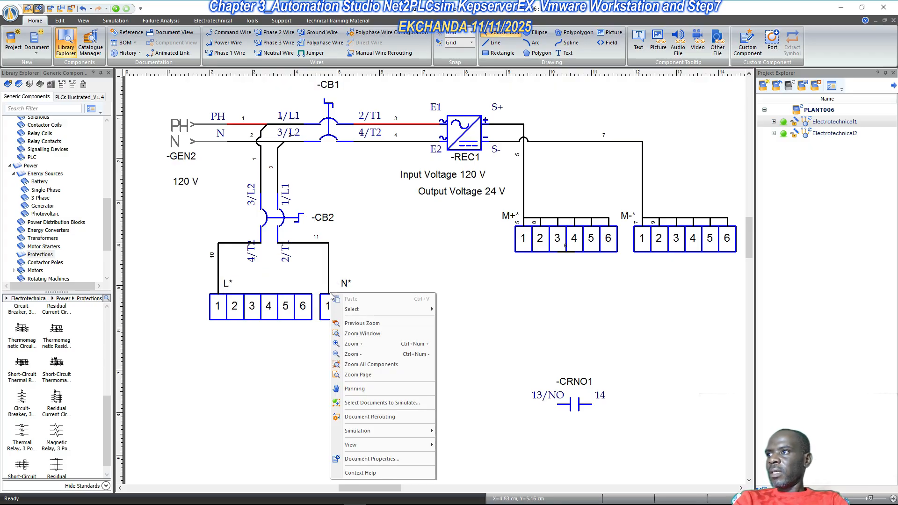
# - Lower the horizontal runs of the wires from -CB2 to blocks L and N until they sit below the 4/T2 and 2/T1 labels
pyautogui.click(299, 281)
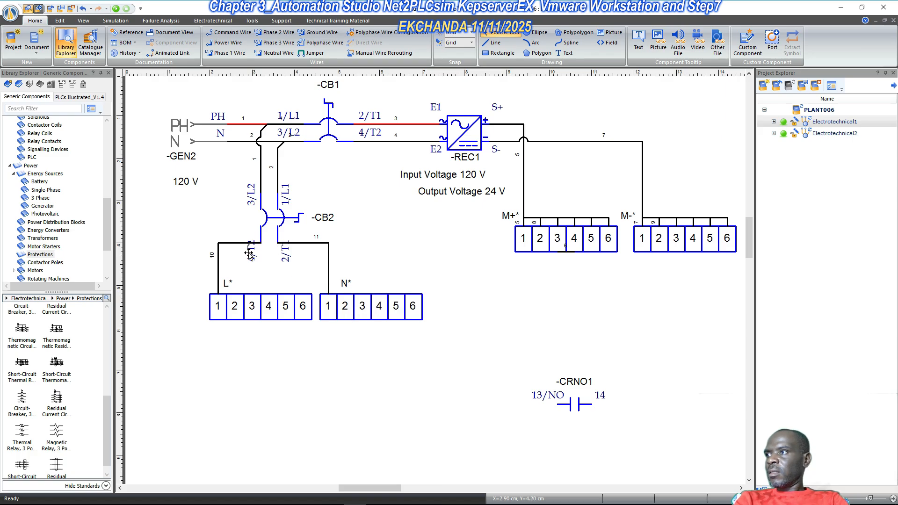
pyautogui.moveTo(249, 253)
pyautogui.mouseDown()
pyautogui.moveTo(251, 238)
pyautogui.moveTo(253, 257)
pyautogui.mouseUp()
pyautogui.click(260, 263)
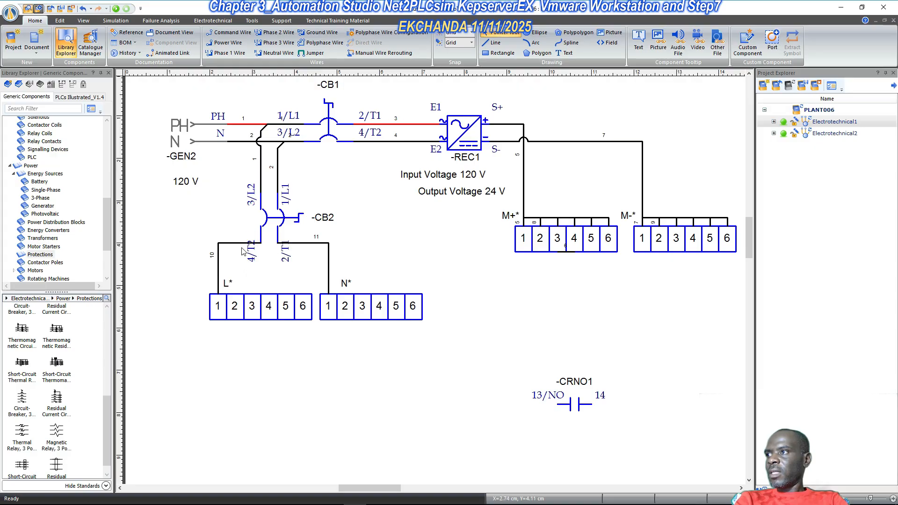
pyautogui.click(240, 244)
pyautogui.moveTo(240, 244); pyautogui.dragTo(240, 268)
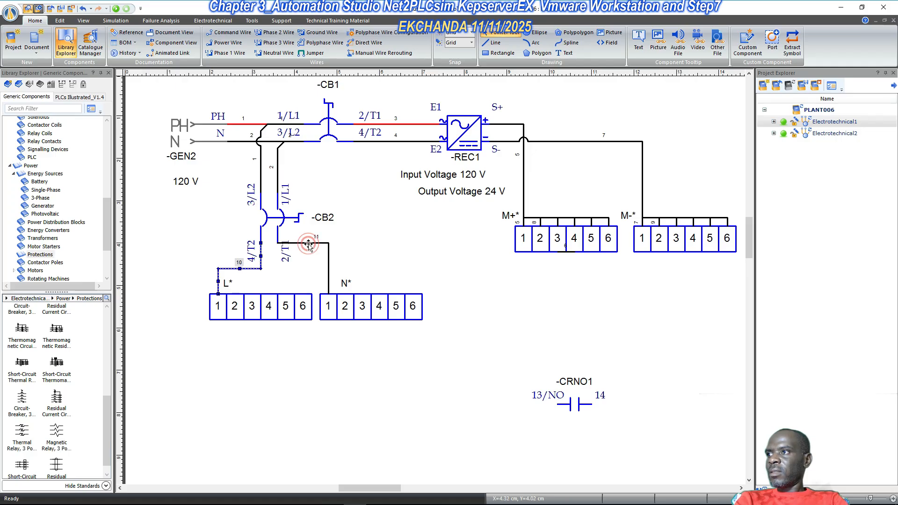
pyautogui.click(305, 243)
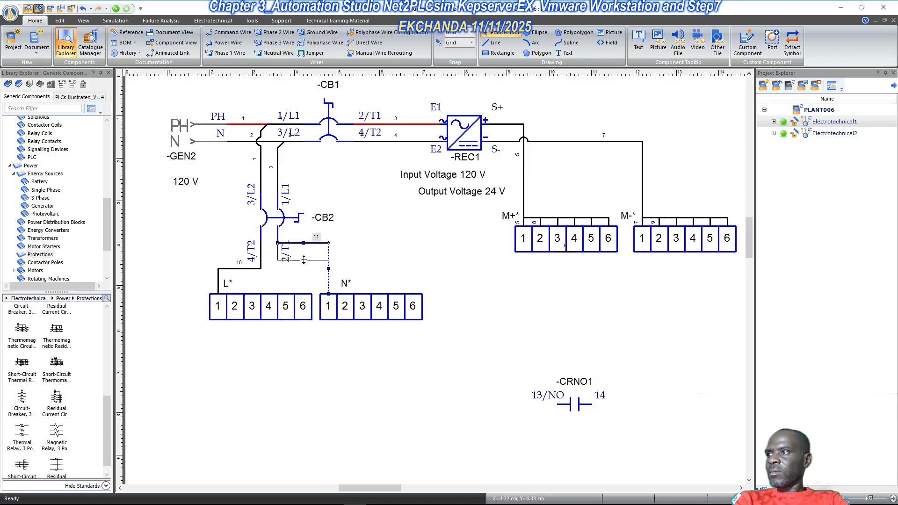
pyautogui.click(370, 242)
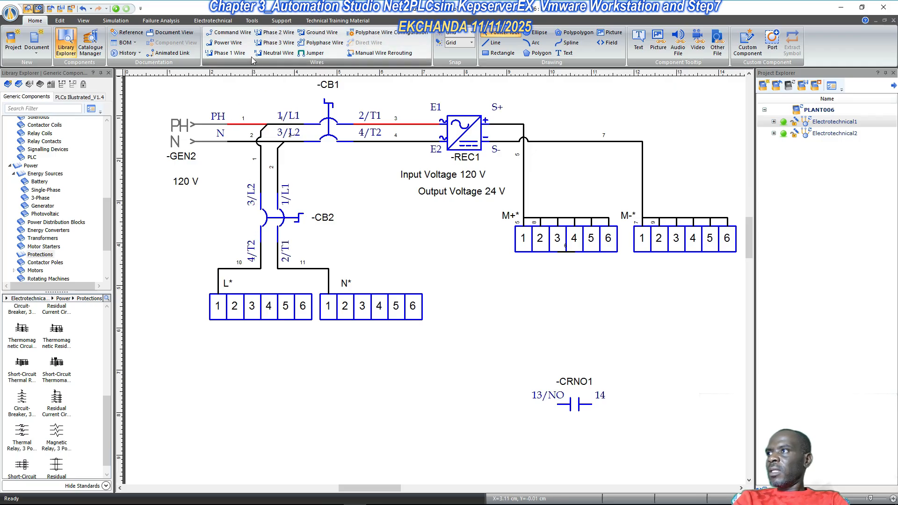
# - Add a raised jumper between terminals 1 and 2 of block L and move the block's label clear of it, beside terminal 1
pyautogui.click(311, 53)
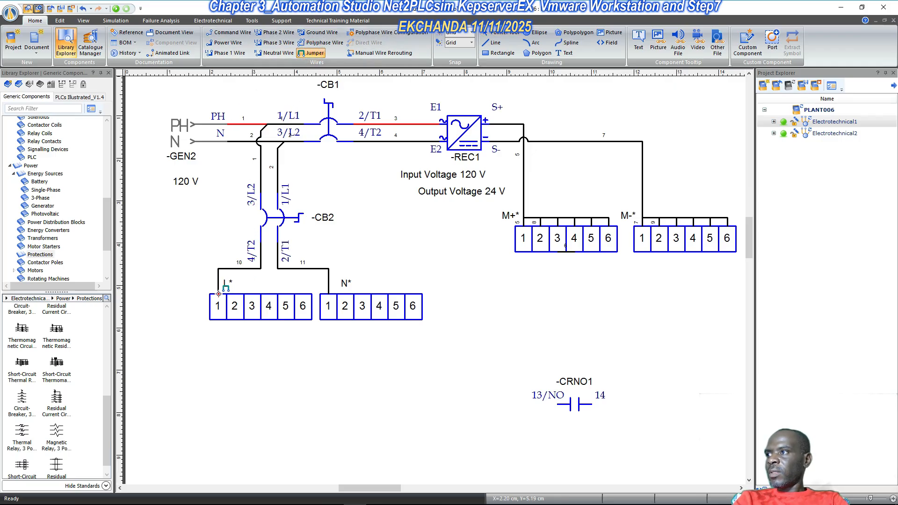
pyautogui.click(219, 293)
pyautogui.click(238, 293)
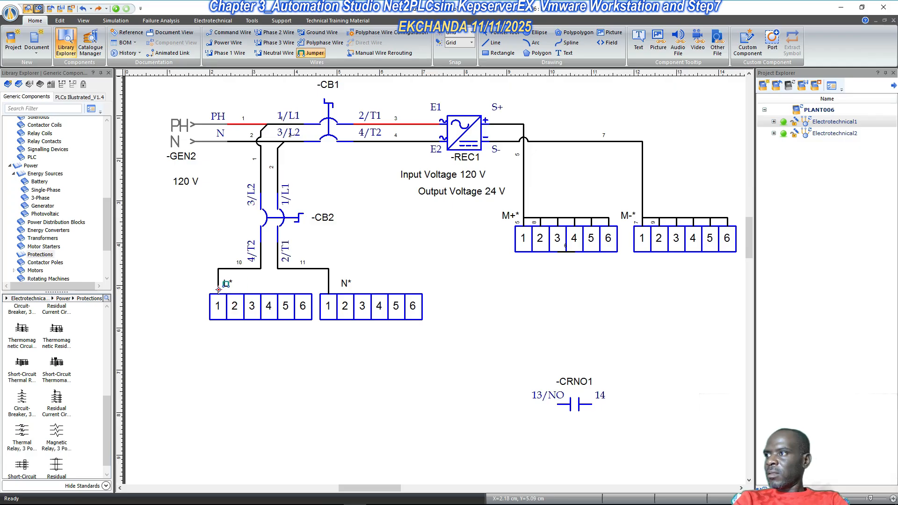
pyautogui.click(235, 294)
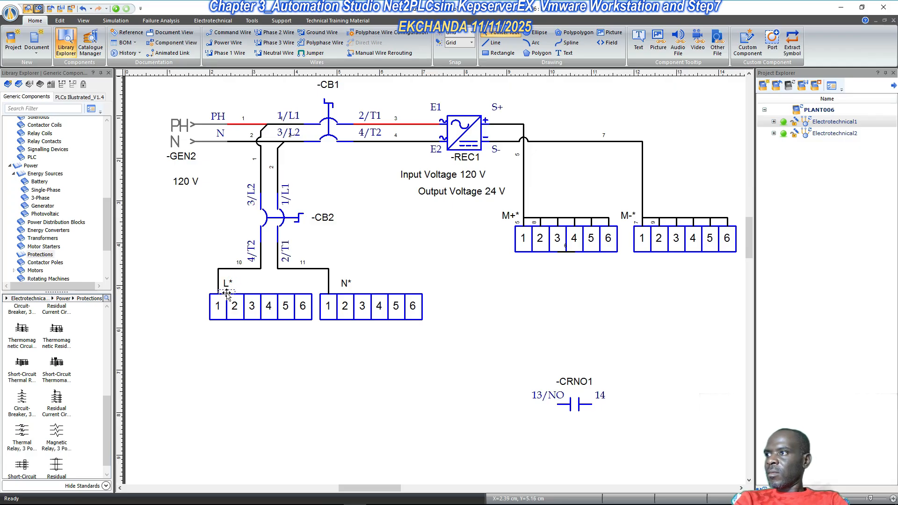
pyautogui.moveTo(228, 283); pyautogui.dragTo(208, 283)
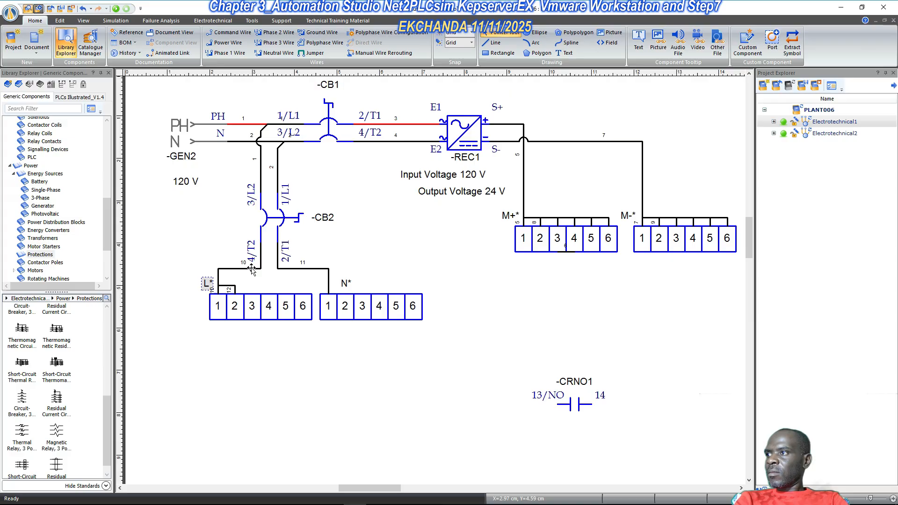
pyautogui.click(252, 293)
pyautogui.click(235, 286)
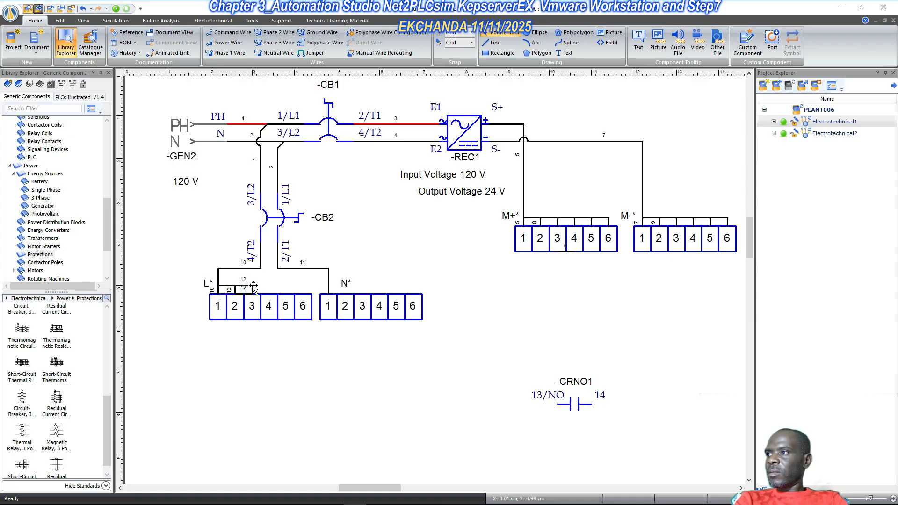
pyautogui.click(310, 53)
pyautogui.click(253, 293)
pyautogui.click(270, 293)
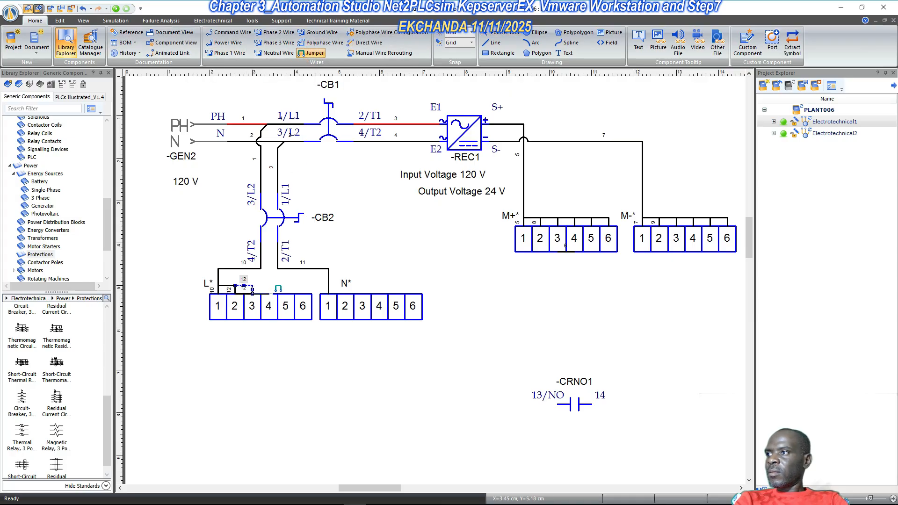
pyautogui.hotkey('ctrl', 'z')
pyautogui.hotkey('ctrl', 'z')
# - Extend the raised jumpers on block L from terminal 2 through terminal 6
pyautogui.click(311, 53)
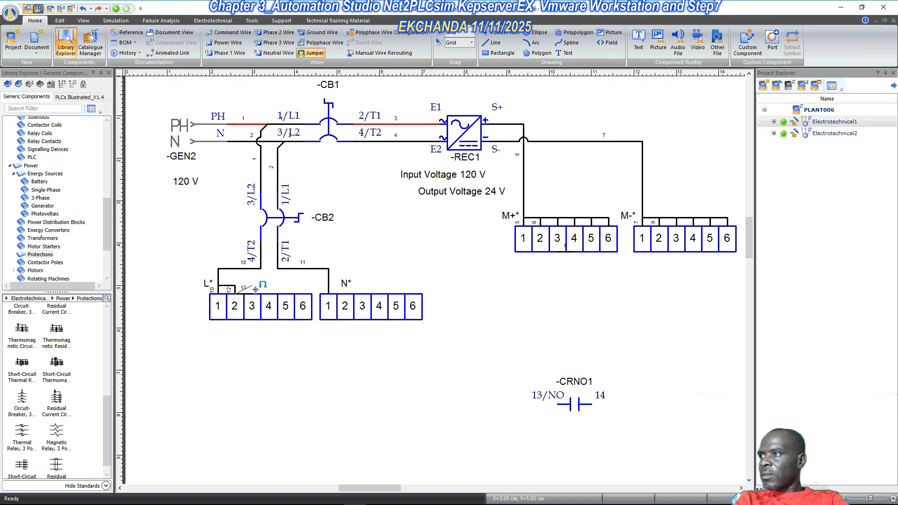
pyautogui.click(253, 294)
pyautogui.click(244, 292)
pyautogui.moveTo(245, 294); pyautogui.dragTo(244, 285)
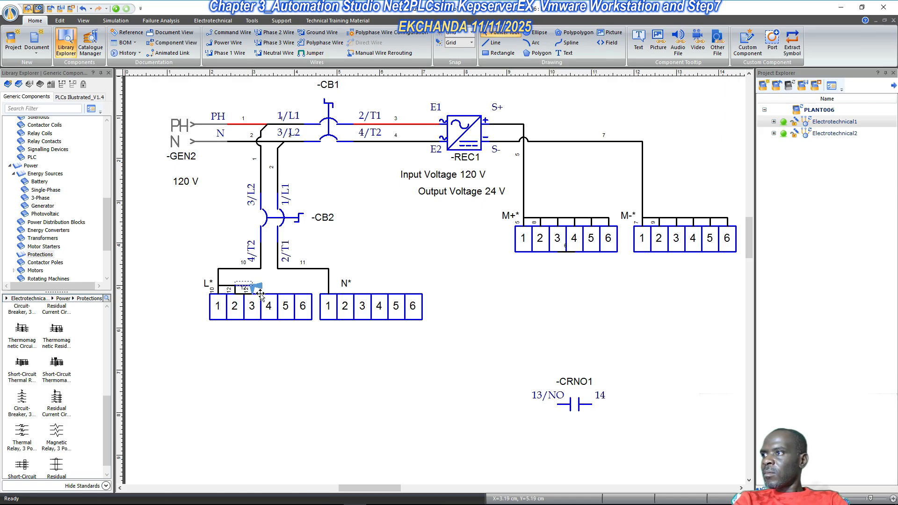
pyautogui.click(311, 53)
pyautogui.click(253, 293)
pyautogui.press('Escape')
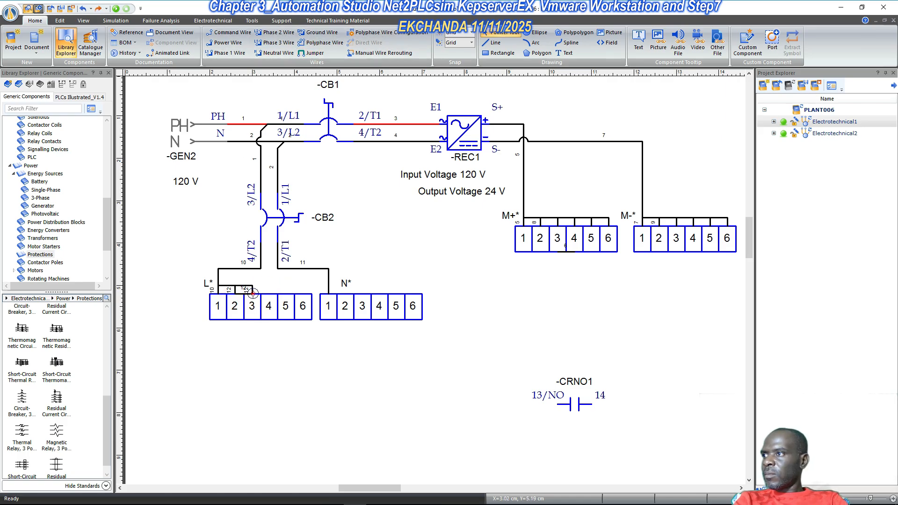
pyautogui.click(269, 293)
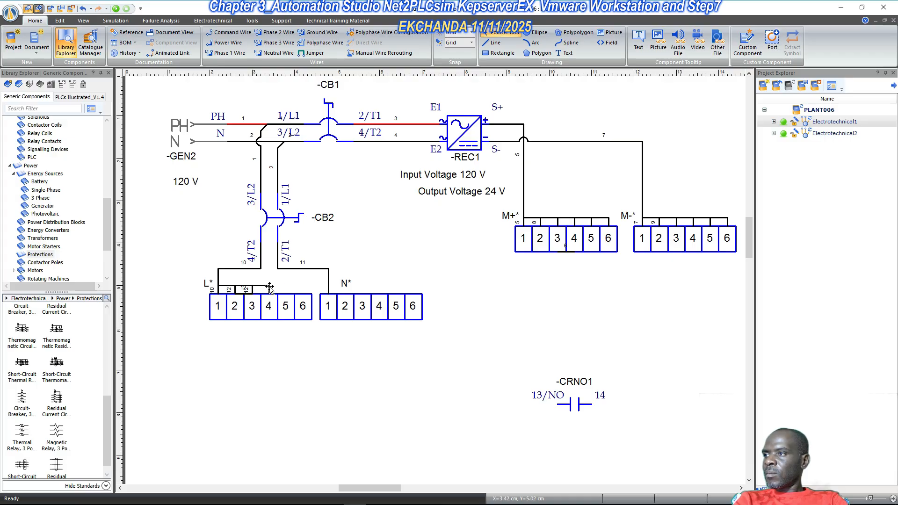
pyautogui.click(311, 53)
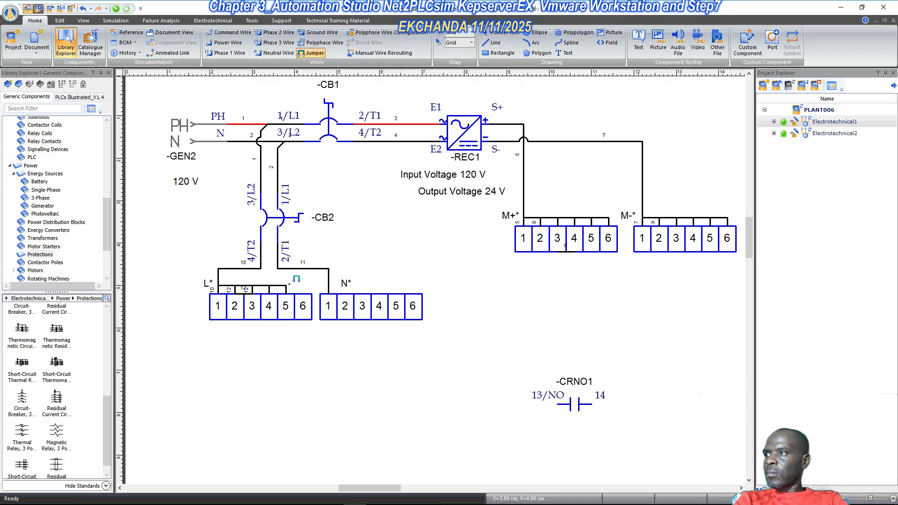
pyautogui.click(300, 52)
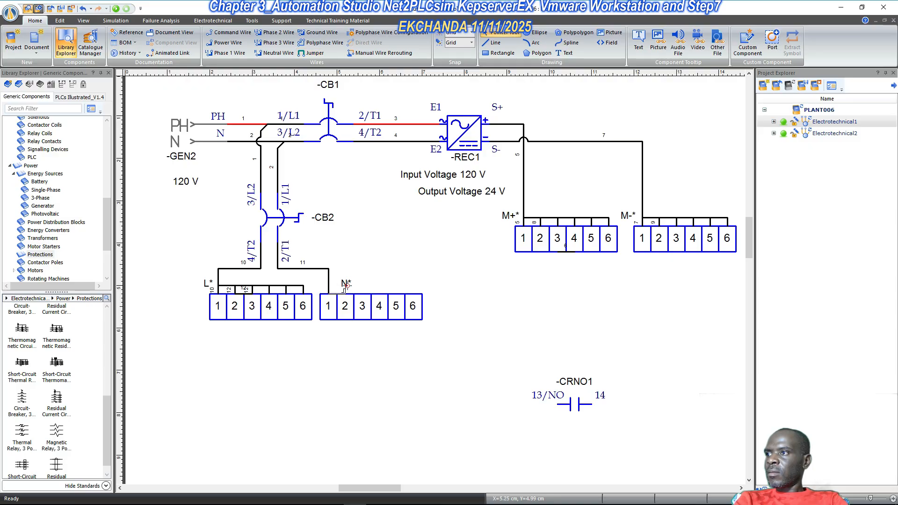
# - Add a raised jumper between terminals 1 and 2 of block N and move the block's label past terminal 6
pyautogui.click(344, 292)
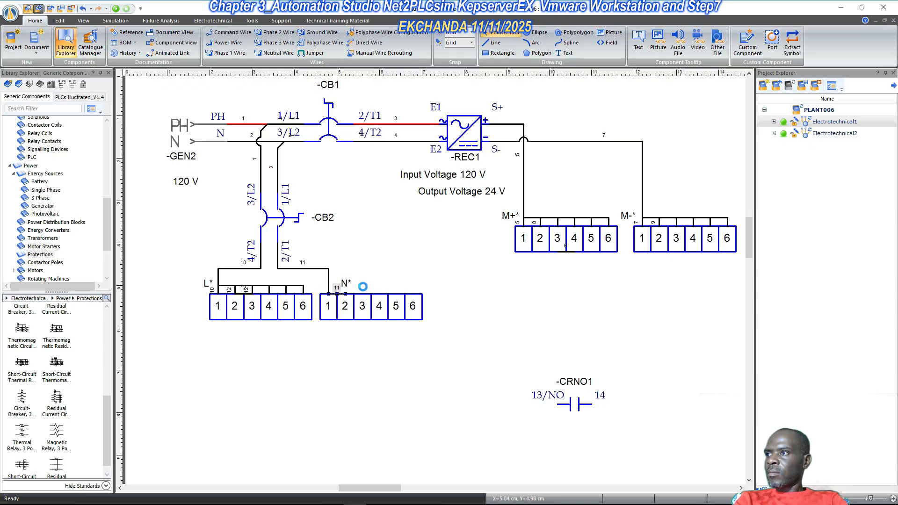
pyautogui.moveTo(382, 287); pyautogui.dragTo(430, 285)
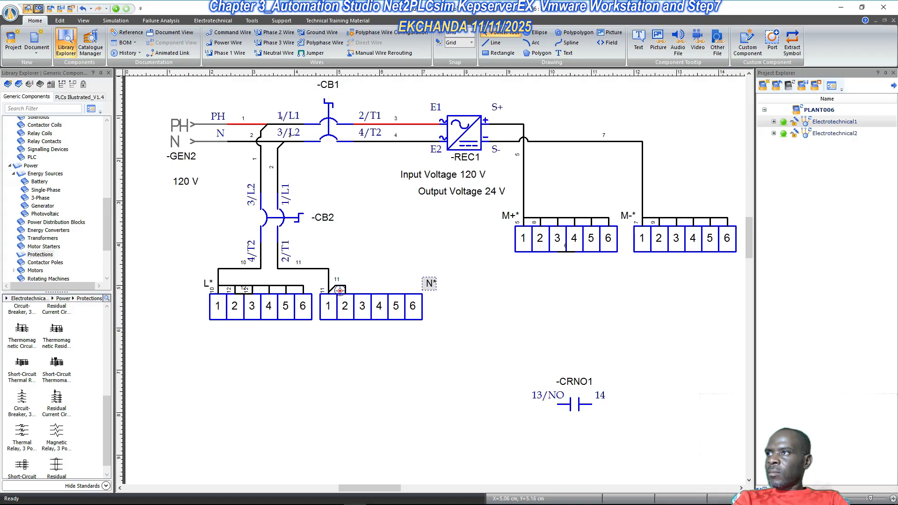
pyautogui.click(314, 53)
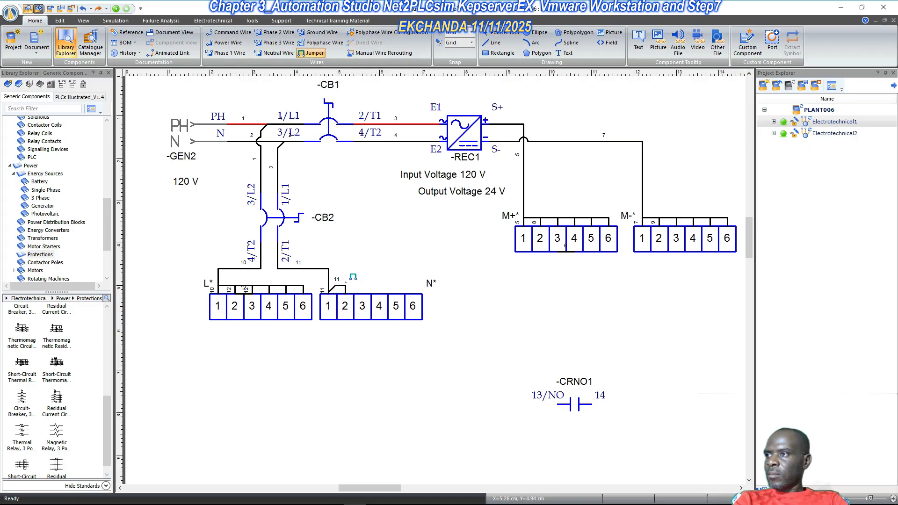
pyautogui.click(345, 286)
pyautogui.click(362, 286)
pyautogui.press('Return')
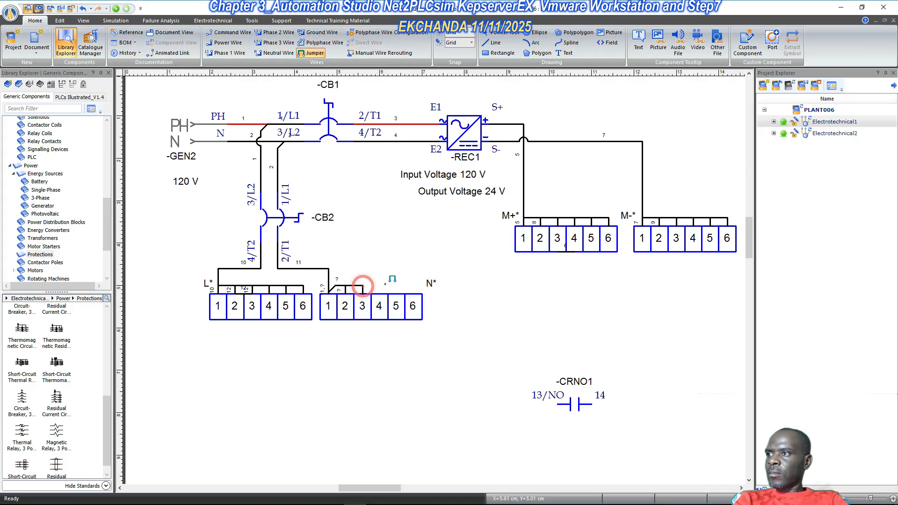
pyautogui.hotkey('ctrl', 'z')
# - Extend the raised jumpers on block N from terminal 2 through terminal 5
pyautogui.click(314, 53)
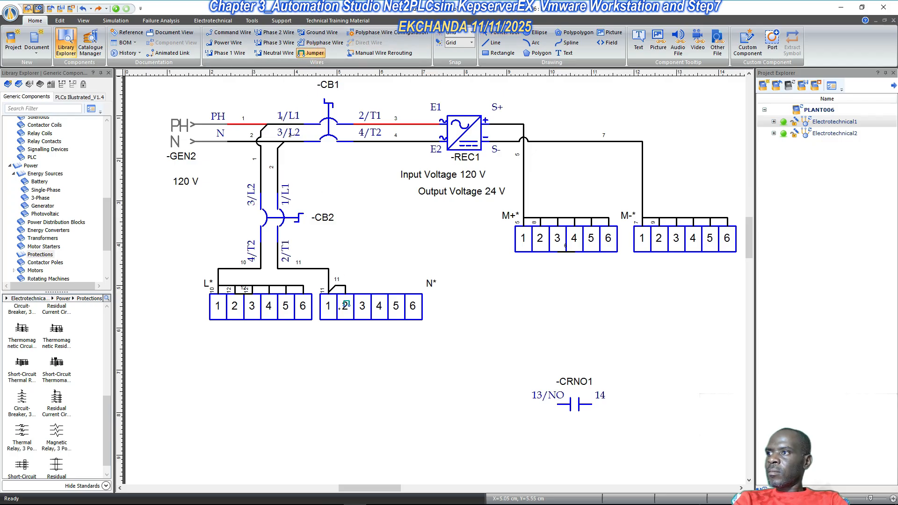
pyautogui.click(345, 292)
pyautogui.click(362, 292)
pyautogui.press('Return')
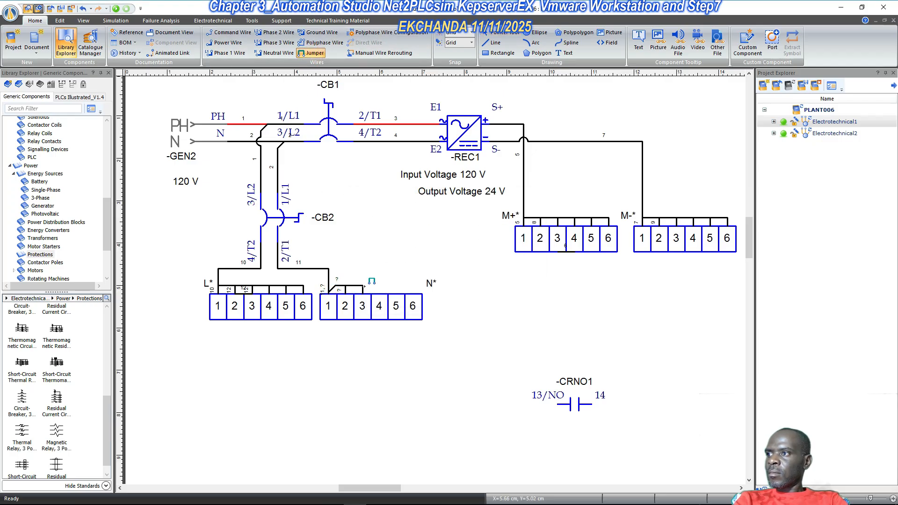
pyautogui.click(363, 286)
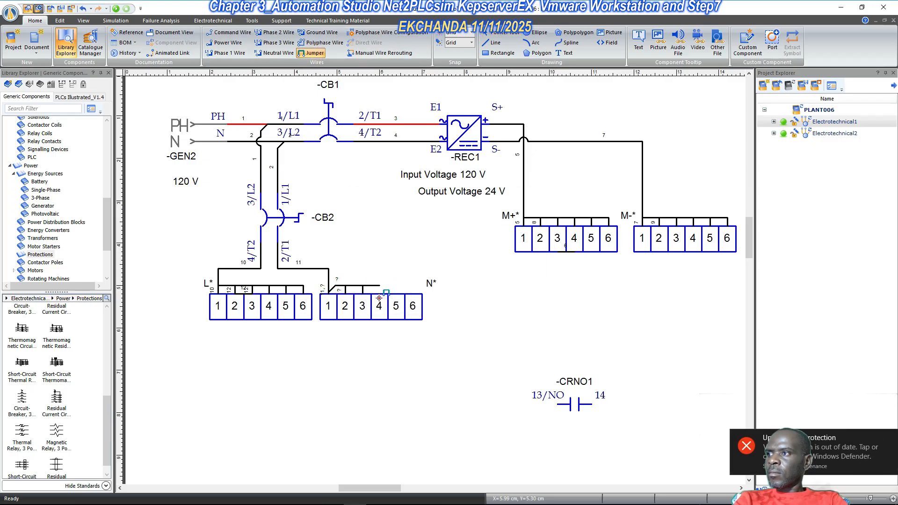
pyautogui.click(381, 292)
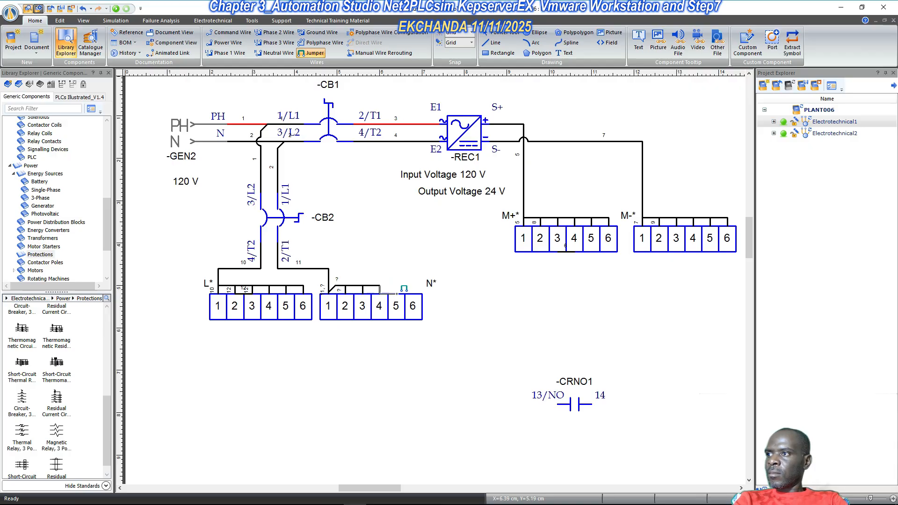
pyautogui.click(380, 286)
pyautogui.click(396, 291)
# - Add the last raised jumper on block N between terminals 5 and 6
pyautogui.click(397, 286)
pyautogui.click(415, 291)
pyautogui.press('Escape')
pyautogui.click(396, 286)
pyautogui.click(311, 53)
pyautogui.click(396, 285)
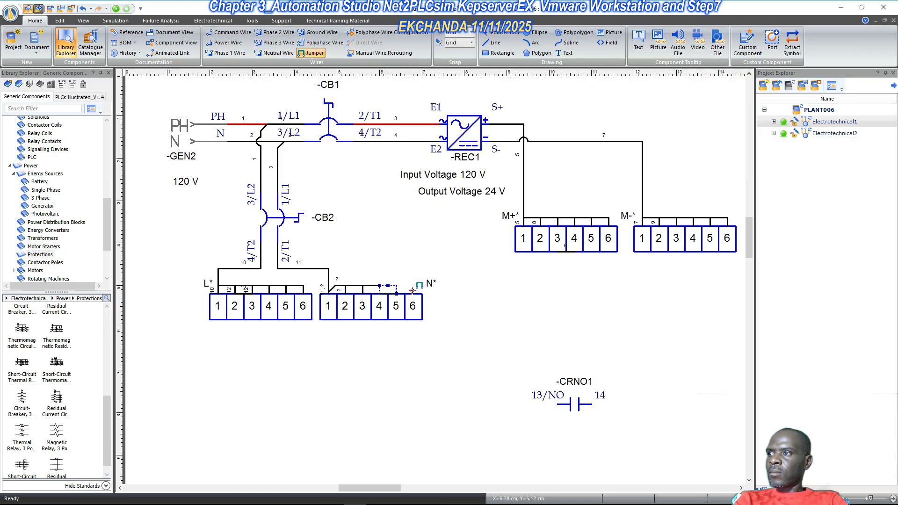
pyautogui.click(396, 285)
pyautogui.click(415, 283)
pyautogui.press('Escape')
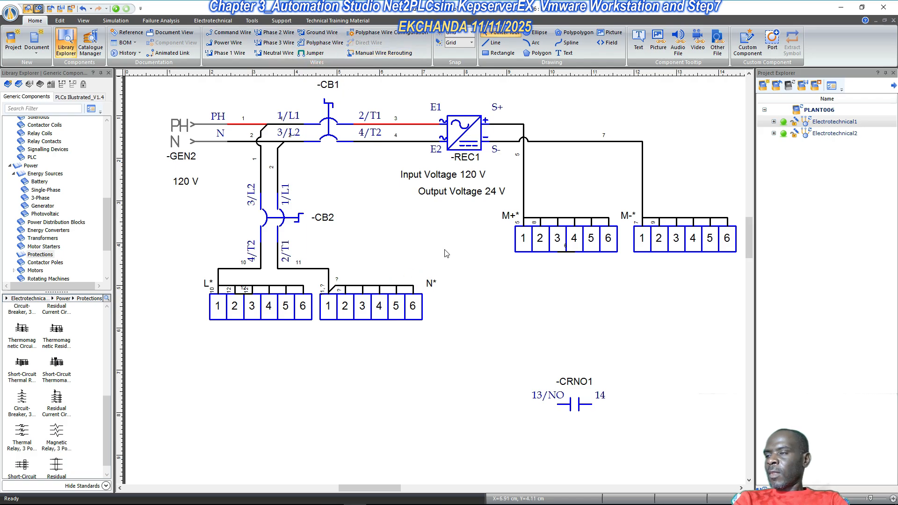
# - Save the project and start the simulation of the schematic
pyautogui.click(373, 121)
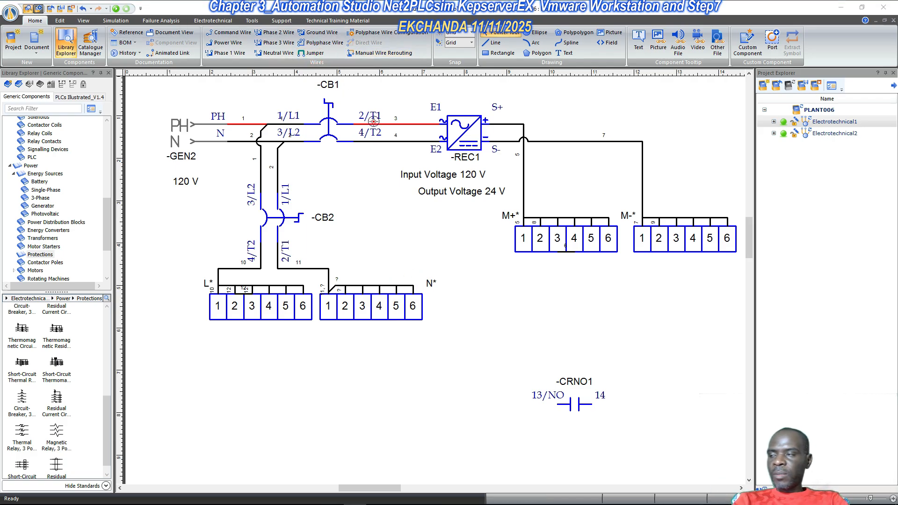
pyautogui.hotkey('ctrl', 's')
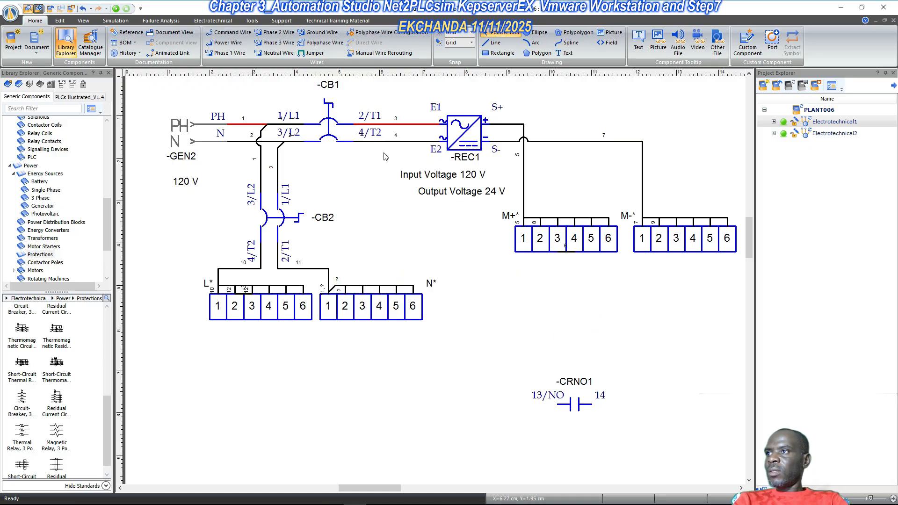
pyautogui.click(116, 9)
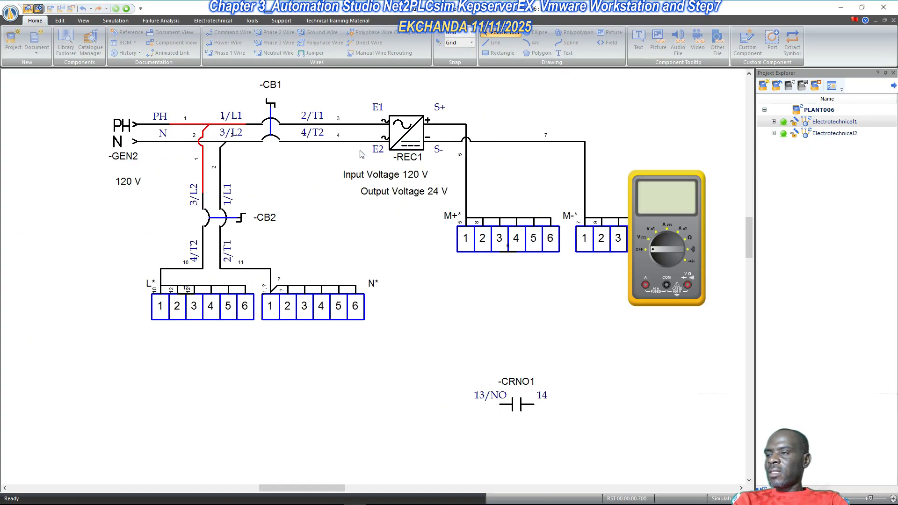
# - Move the multimeter to the empty area below block M- and close breakers -CB1 and -CB2
pyautogui.moveTo(659, 182); pyautogui.dragTo(653, 323)
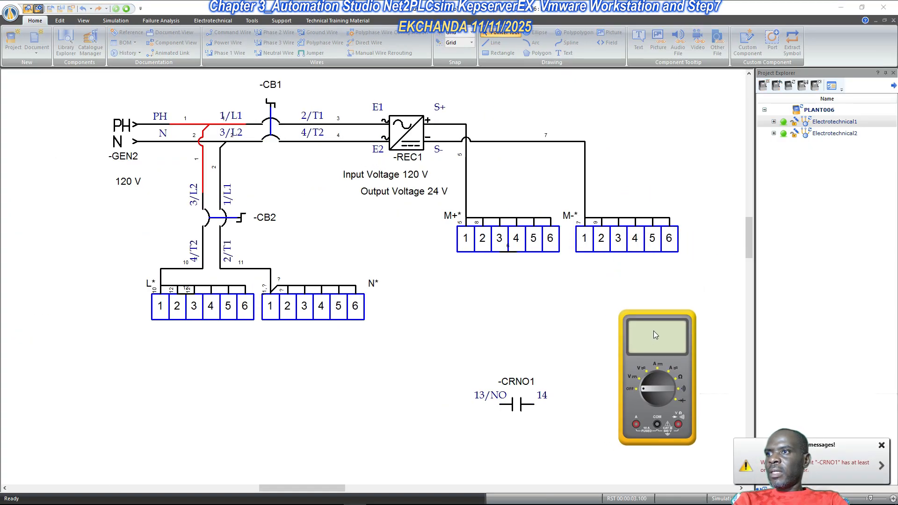
pyautogui.click(275, 126)
pyautogui.click(221, 217)
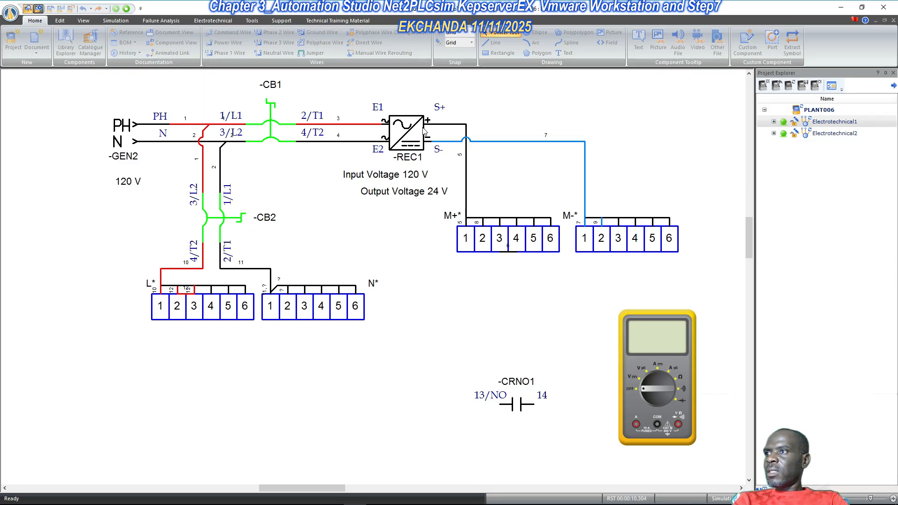
# - Switch on the multimeter and set its dial to AC voltage
pyautogui.click(654, 385)
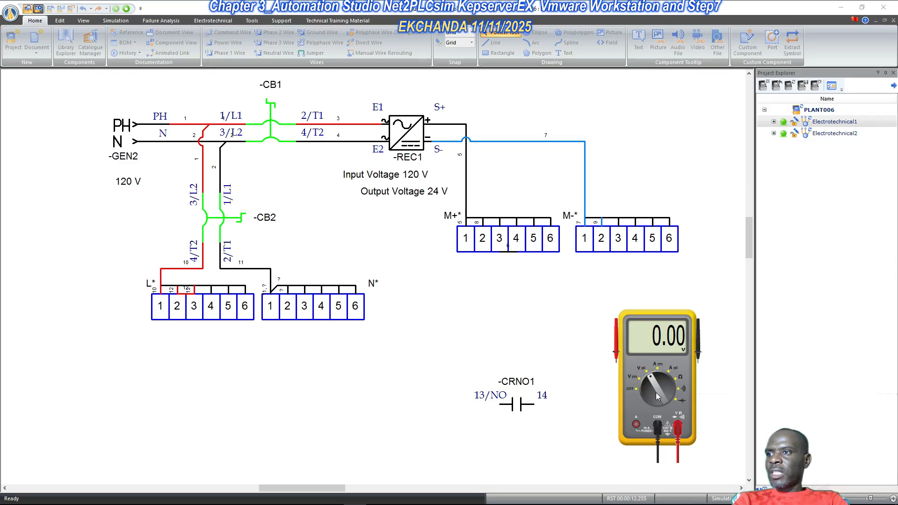
pyautogui.click(645, 383)
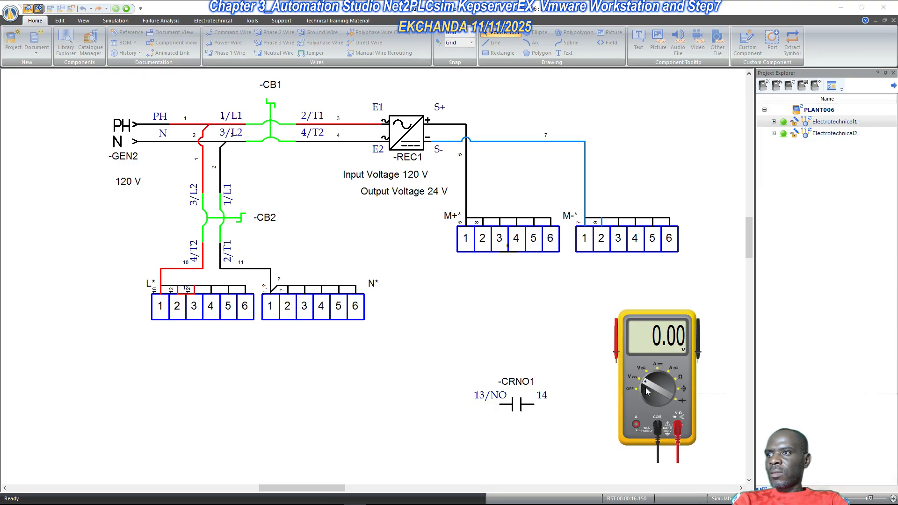
pyautogui.click(648, 373)
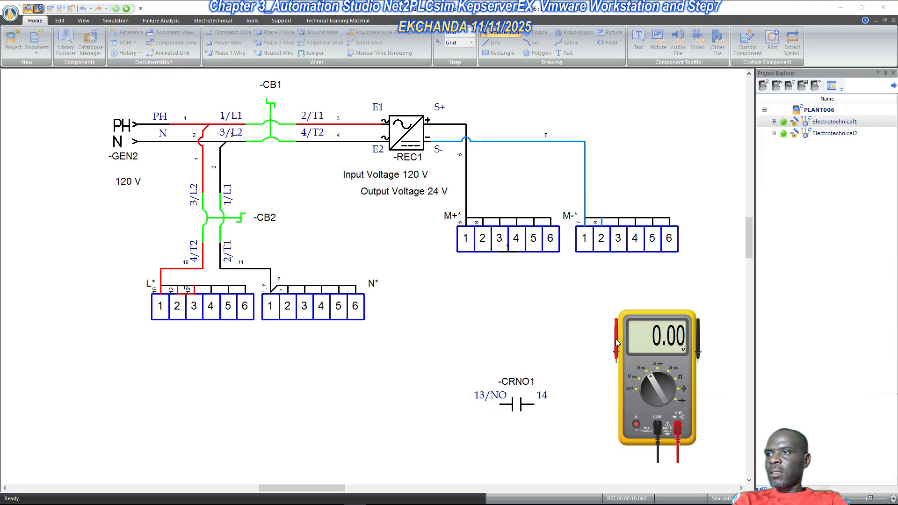
# - Measure the AC input voltage across terminals E1 and E2 of rectifier -REC1, and take both multimeter probes off
pyautogui.moveTo(616, 344); pyautogui.dragTo(383, 113)
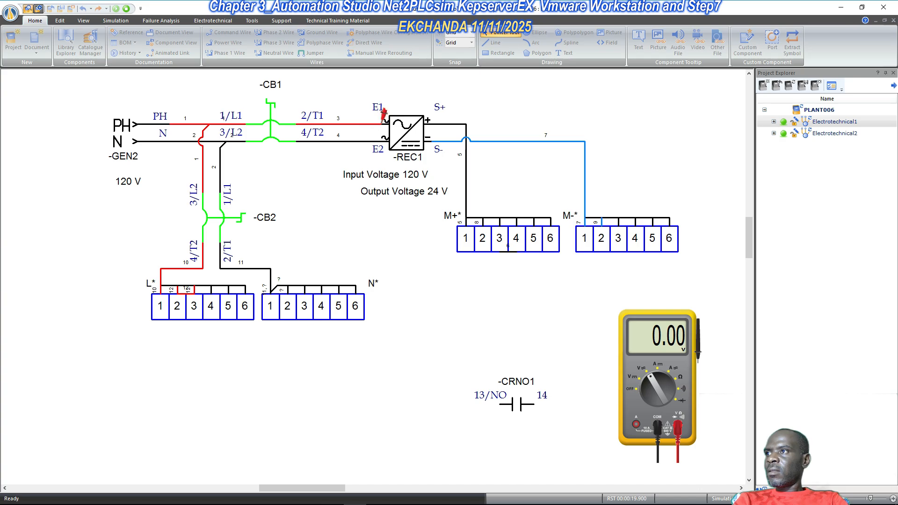
pyautogui.moveTo(699, 343); pyautogui.dragTo(379, 124)
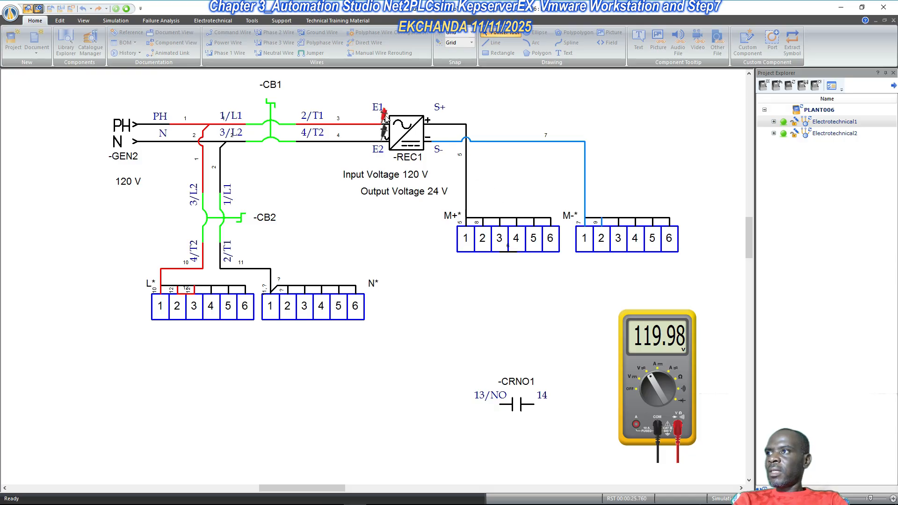
pyautogui.moveTo(382, 110); pyautogui.dragTo(457, 260)
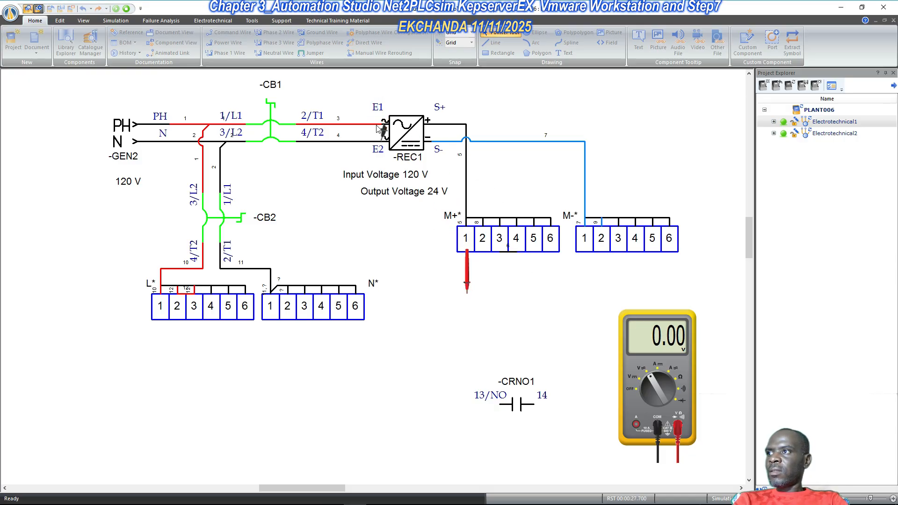
pyautogui.moveTo(382, 130); pyautogui.dragTo(536, 356)
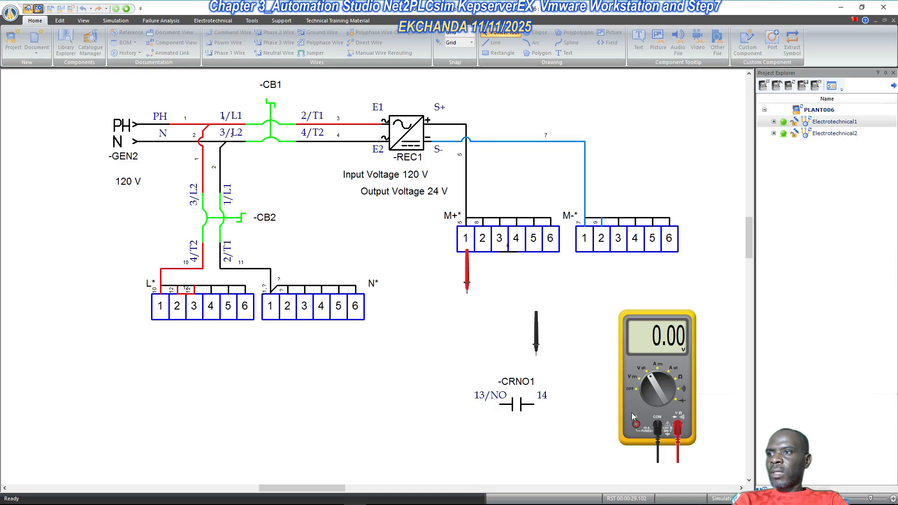
# - Set the multimeter to DC voltage and measure across outputs S+ and S- of rectifier -REC1
pyautogui.click(644, 381)
pyautogui.moveTo(618, 337); pyautogui.dragTo(436, 112)
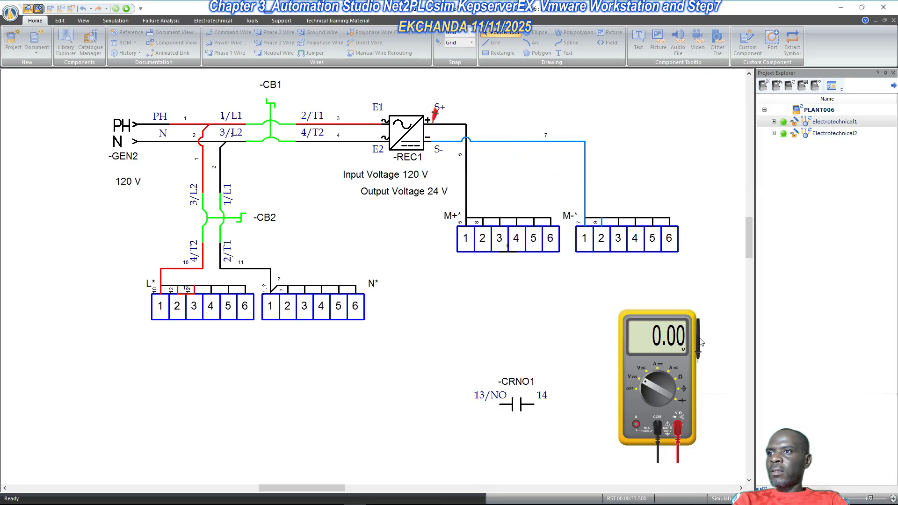
pyautogui.moveTo(700, 342); pyautogui.dragTo(440, 123)
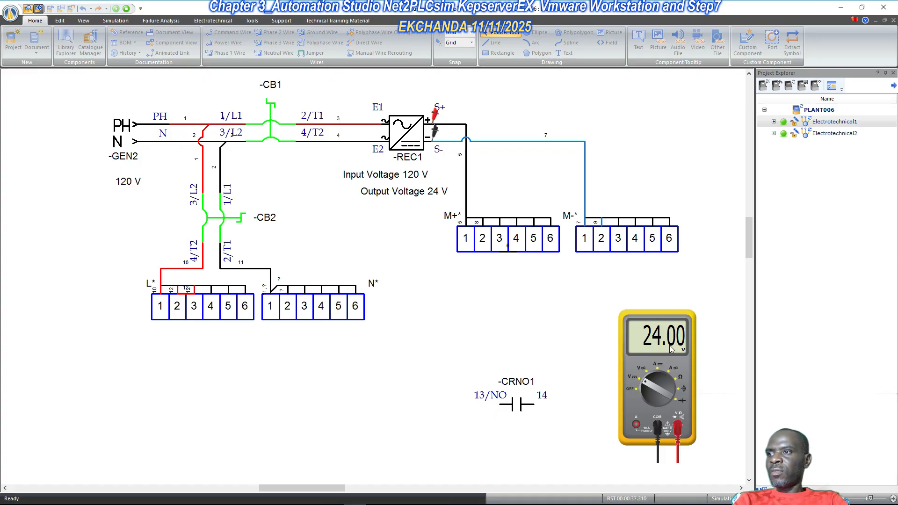
# - Measure the DC voltage between terminal 2 of block M+ and terminal 4 of block M-, and remove both probes
pyautogui.click(434, 114)
pyautogui.moveTo(433, 113); pyautogui.dragTo(486, 239)
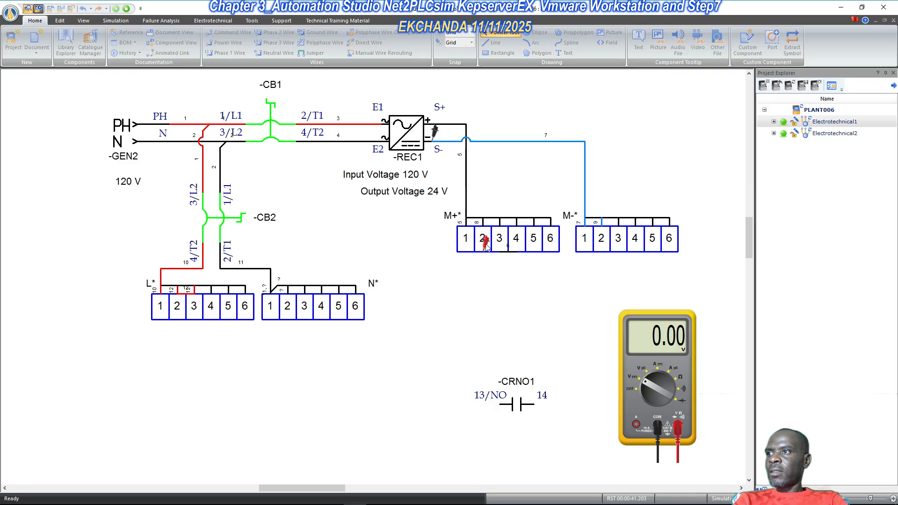
pyautogui.moveTo(435, 133); pyautogui.dragTo(637, 245)
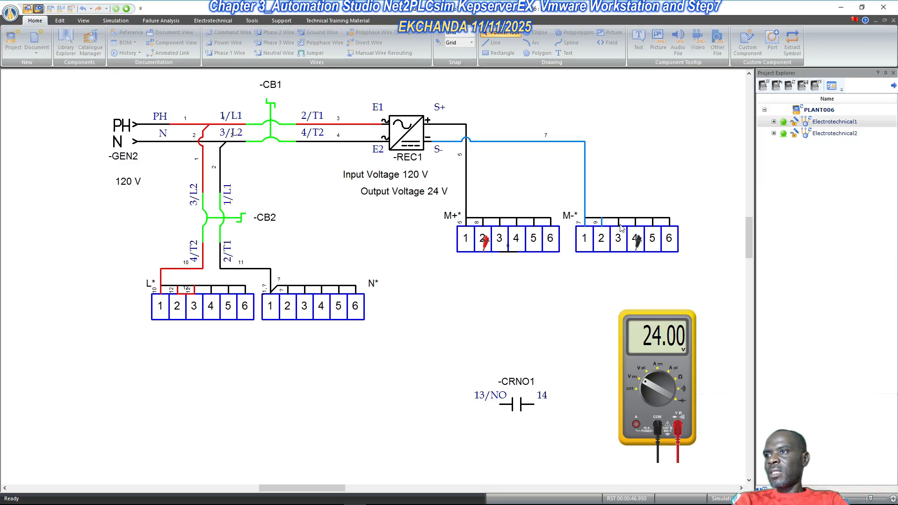
pyautogui.moveTo(488, 243); pyautogui.dragTo(403, 308)
pyautogui.moveTo(637, 243); pyautogui.dragTo(457, 322)
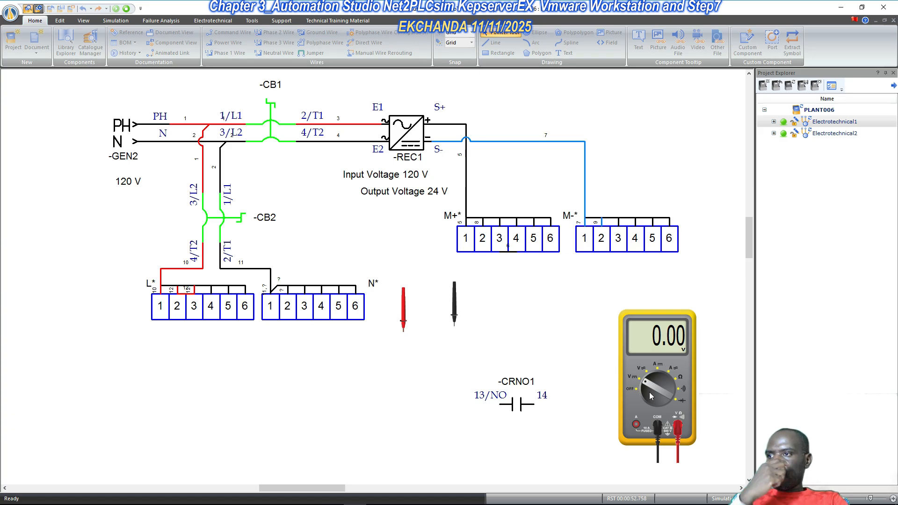
# - Set the multimeter to AC voltage and measure from terminal 3 of block L to terminals 4 and 1 of block N
pyautogui.click(645, 374)
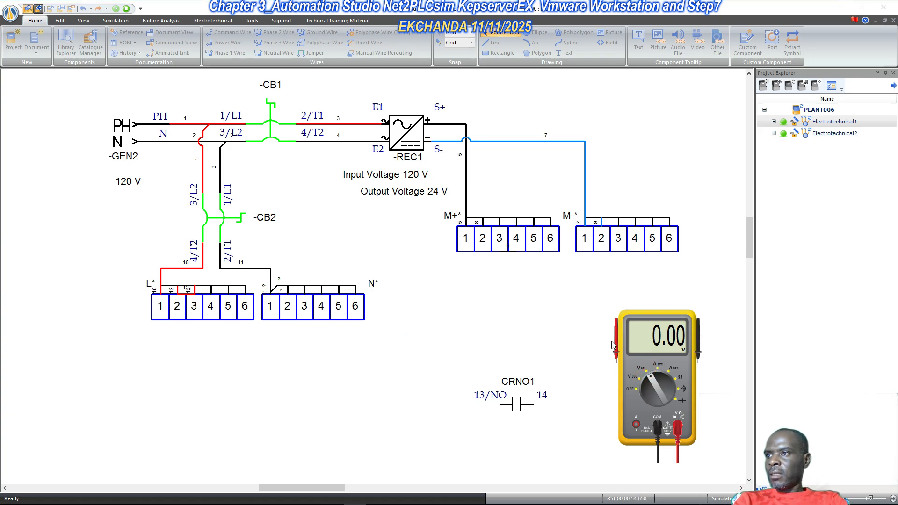
pyautogui.moveTo(613, 345); pyautogui.dragTo(201, 306)
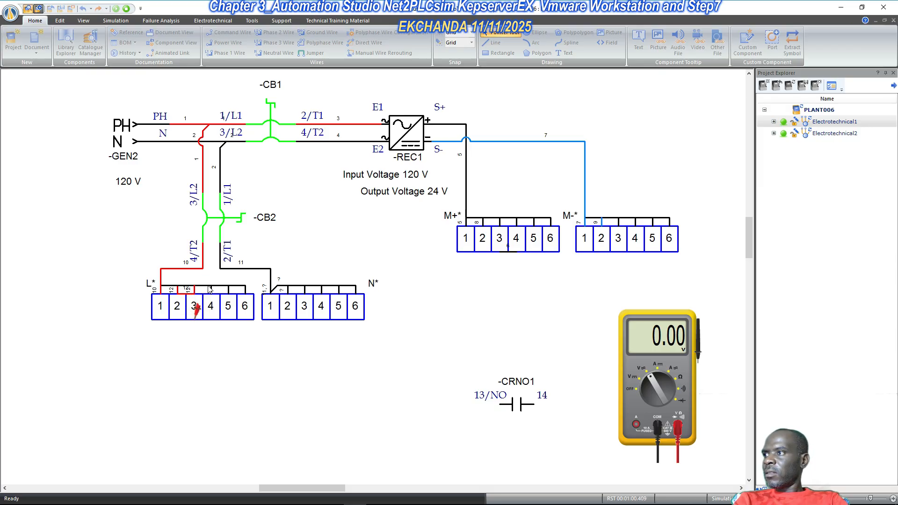
pyautogui.moveTo(700, 348); pyautogui.dragTo(333, 307)
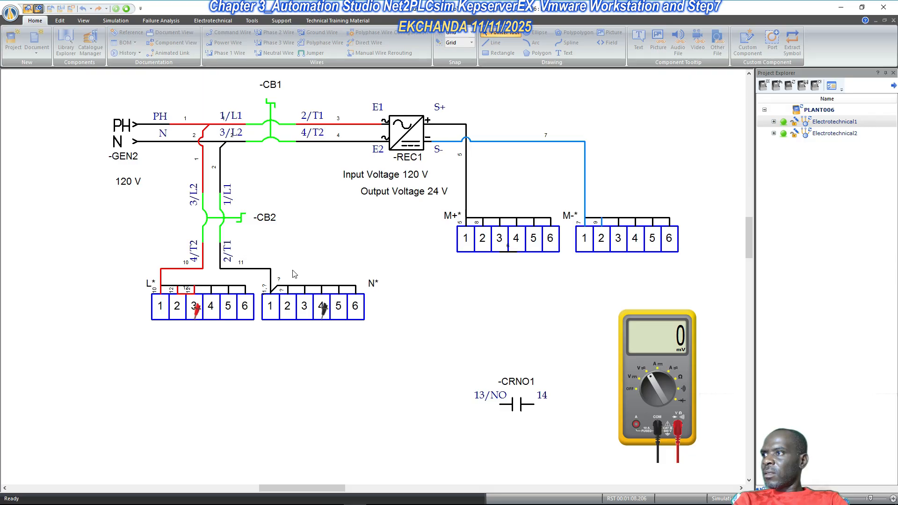
pyautogui.moveTo(324, 309)
pyautogui.mouseDown()
pyautogui.moveTo(306, 311)
pyautogui.moveTo(333, 313)
pyautogui.moveTo(360, 292)
pyautogui.moveTo(347, 314)
pyautogui.moveTo(366, 287)
pyautogui.moveTo(362, 313)
pyautogui.moveTo(356, 297)
pyautogui.moveTo(302, 296)
pyautogui.moveTo(290, 311)
pyautogui.moveTo(289, 284)
pyautogui.moveTo(277, 310)
pyautogui.moveTo(327, 302)
pyautogui.moveTo(325, 312)
pyautogui.mouseUp()
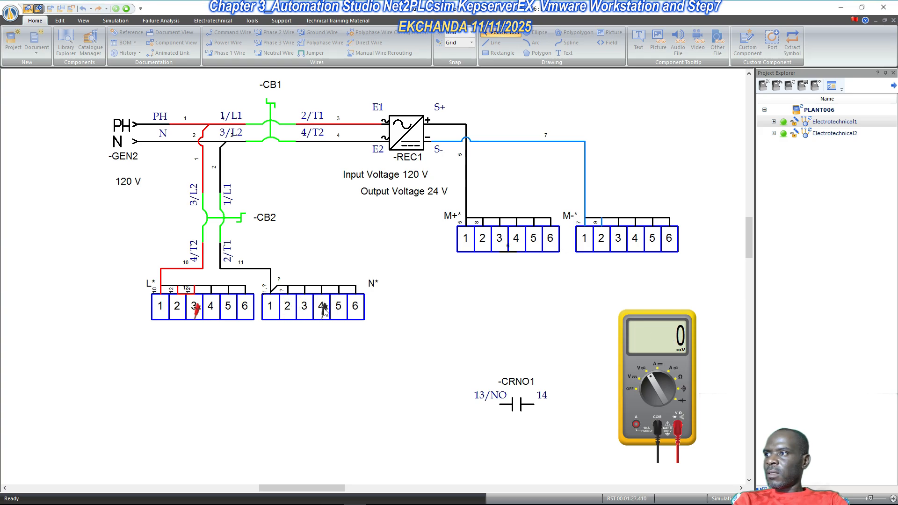
pyautogui.moveTo(324, 310); pyautogui.dragTo(278, 316)
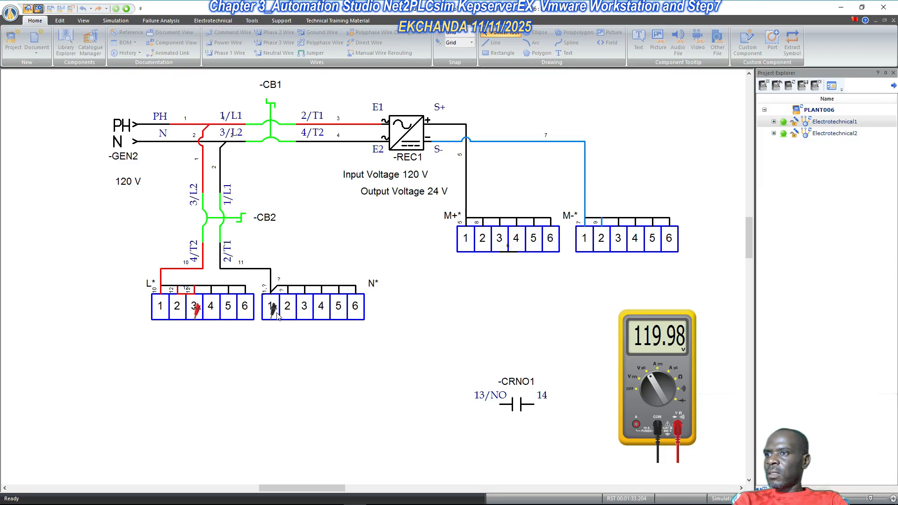
# - Measure between L terminal 6 and N terminal 1, and from L terminal 4 to N terminals 2 and 6
pyautogui.moveTo(196, 315); pyautogui.dragTo(249, 312)
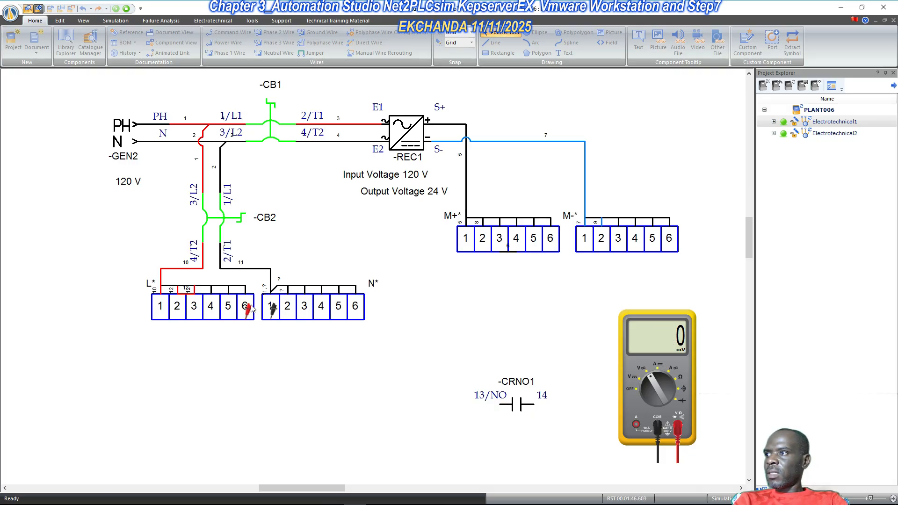
pyautogui.moveTo(251, 312); pyautogui.dragTo(214, 308)
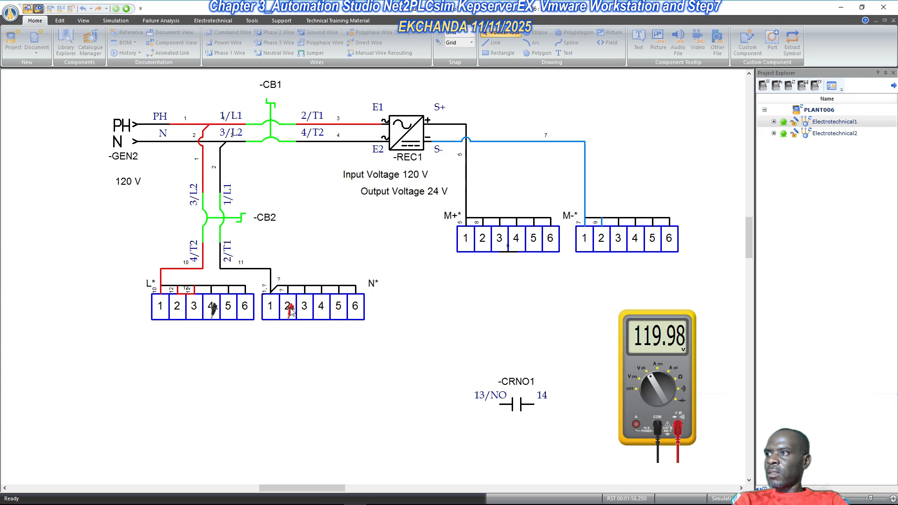
pyautogui.moveTo(292, 313); pyautogui.dragTo(352, 313)
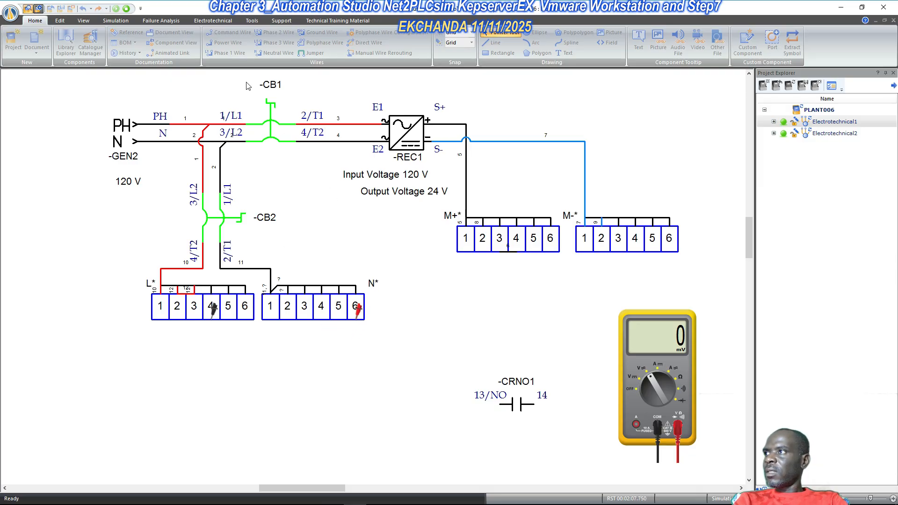
# - Stop the simulation and delete the raised jumpers spanning terminals 2 to 4 of block L, including the leftover stub above terminal 3
pyautogui.click(127, 9)
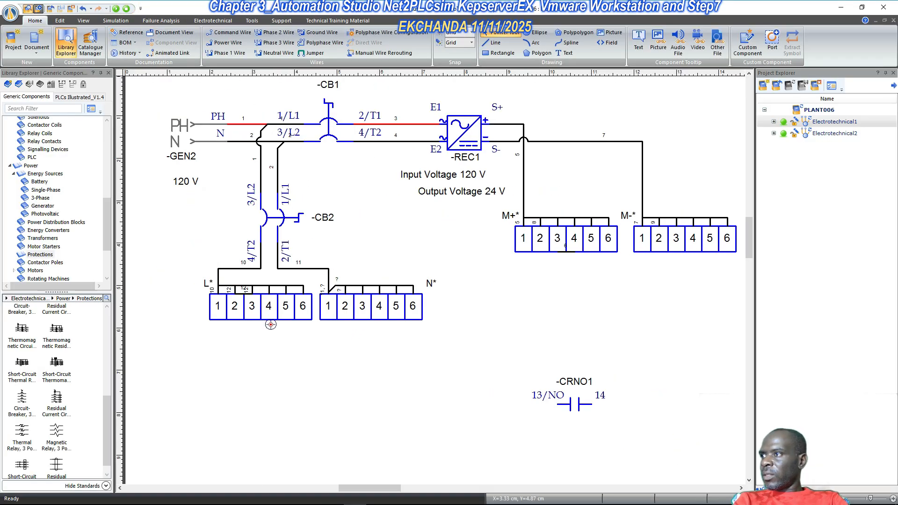
pyautogui.click(271, 284)
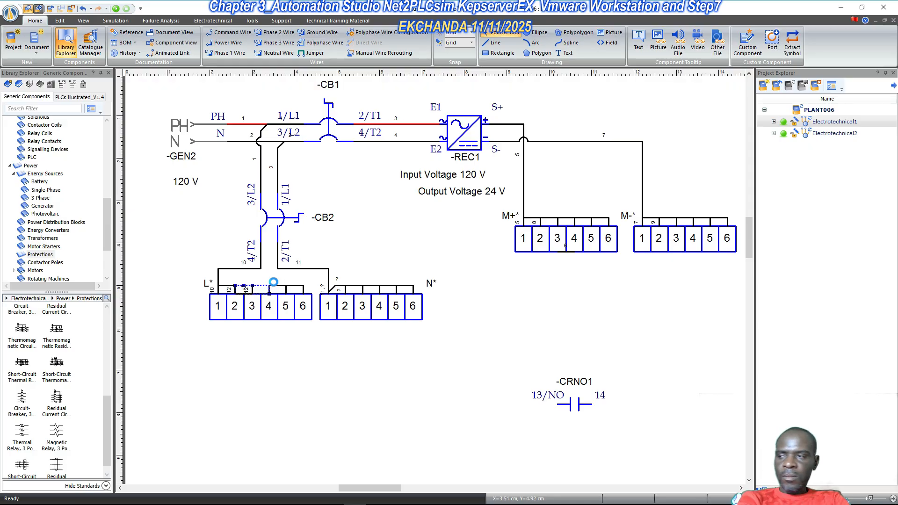
pyautogui.press('Delete')
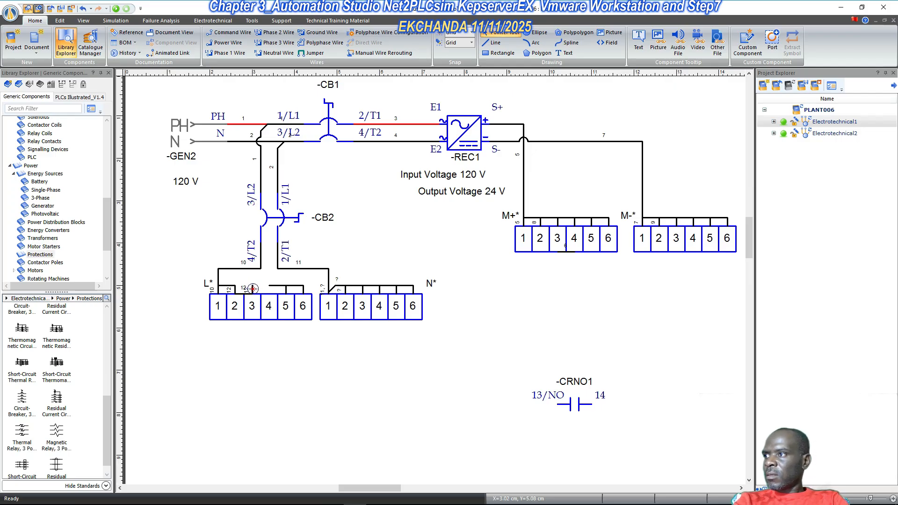
pyautogui.moveTo(252, 289); pyautogui.dragTo(274, 278)
pyautogui.scroll(3, 253, 291)
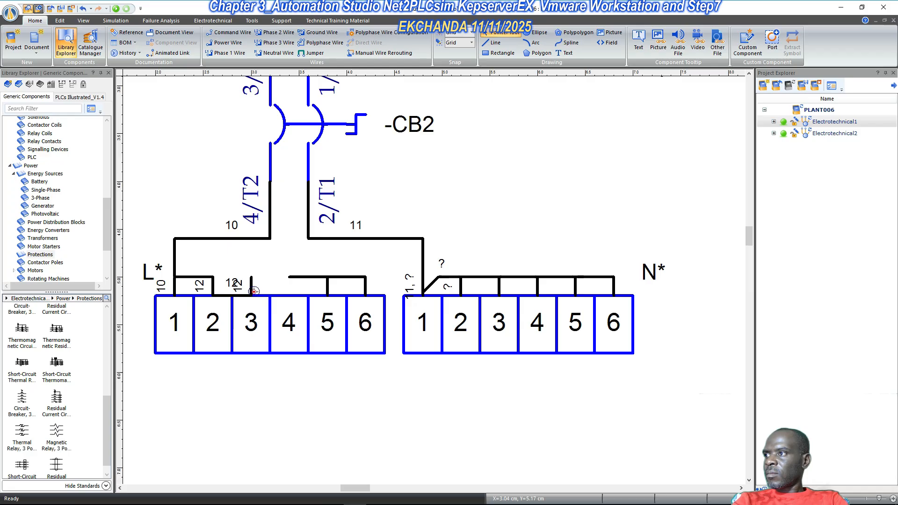
pyautogui.click(240, 265)
pyautogui.moveTo(239, 265); pyautogui.dragTo(264, 304)
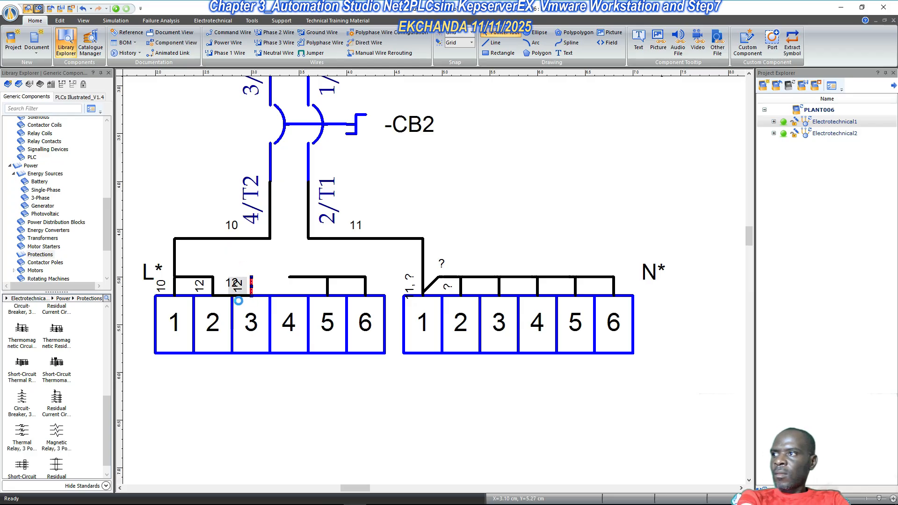
pyautogui.press('Delete')
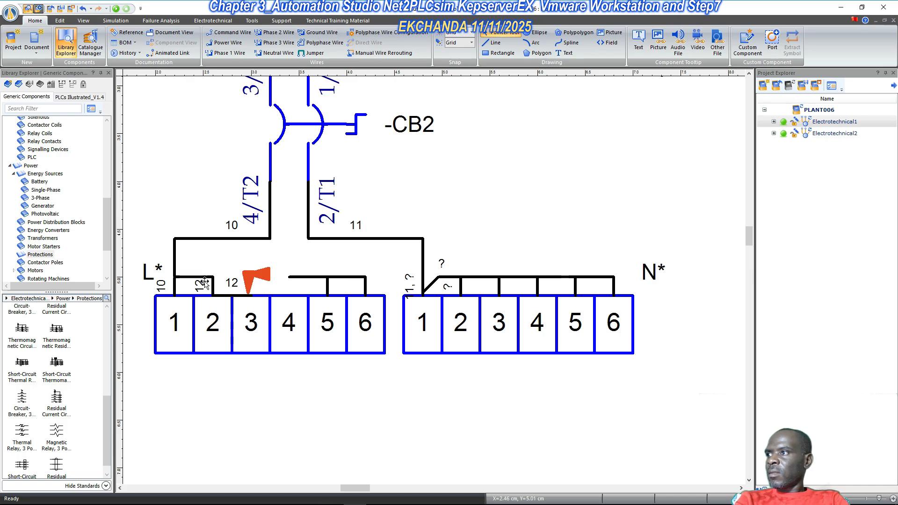
# - Delete the remaining jumpers of block L: those between terminals 2 and 3, from 4 to 6, and at 1 and 2
pyautogui.click(218, 296)
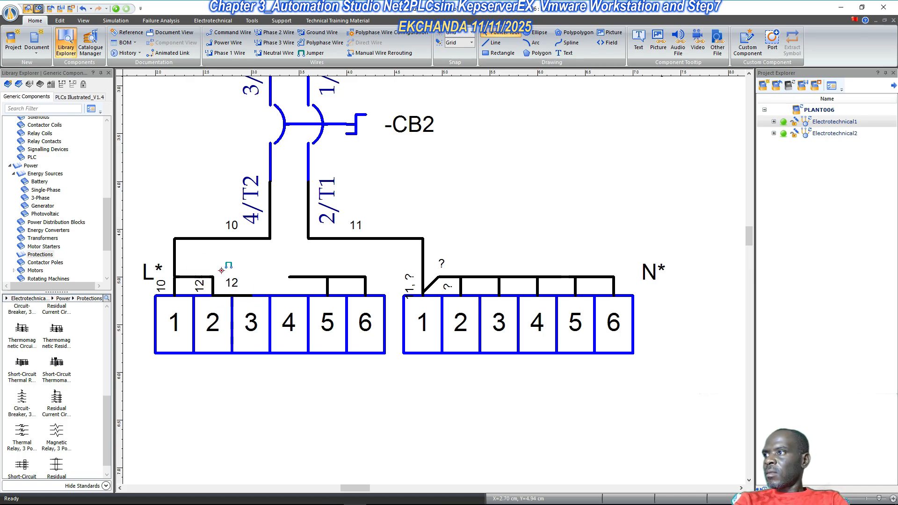
pyautogui.moveTo(206, 261); pyautogui.dragTo(377, 310)
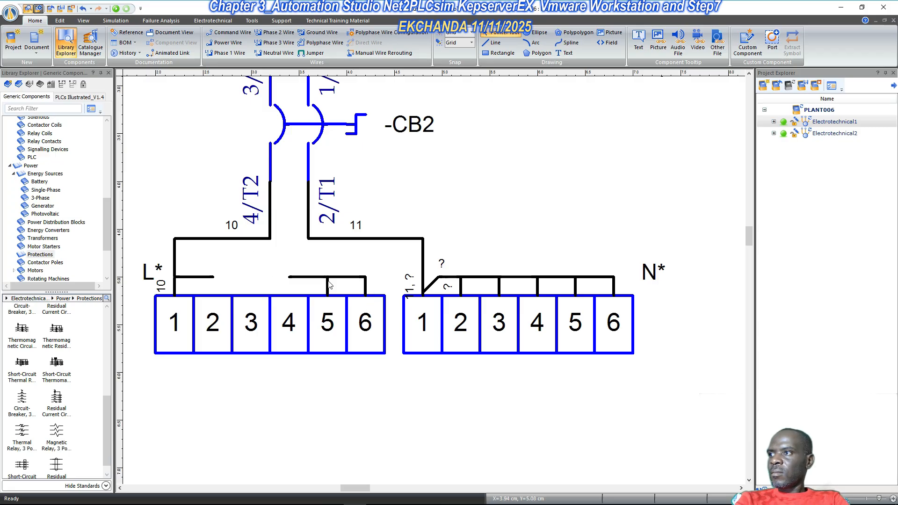
pyautogui.moveTo(282, 264); pyautogui.dragTo(386, 303)
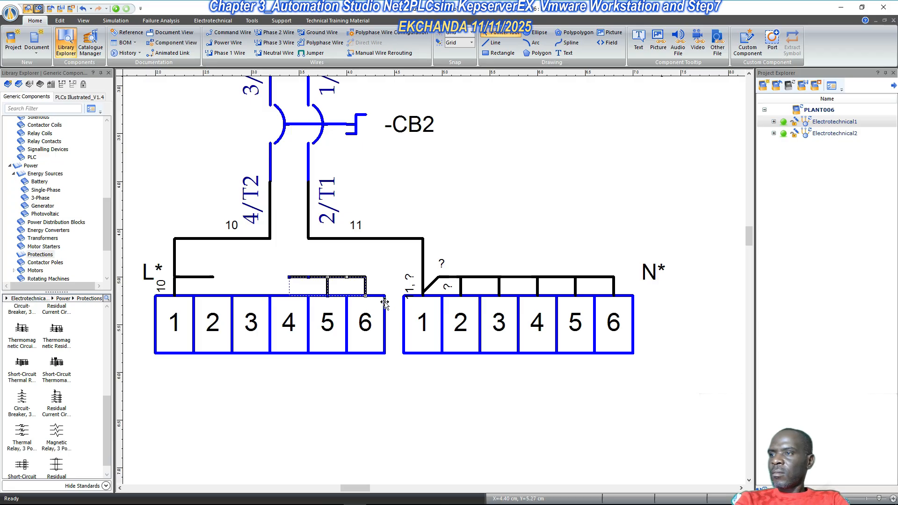
pyautogui.press('Delete')
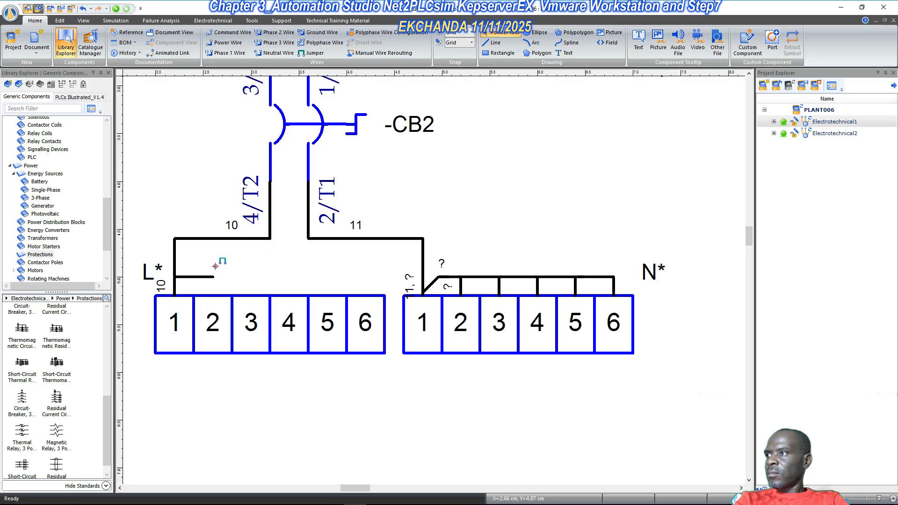
pyautogui.moveTo(166, 262); pyautogui.dragTo(224, 281)
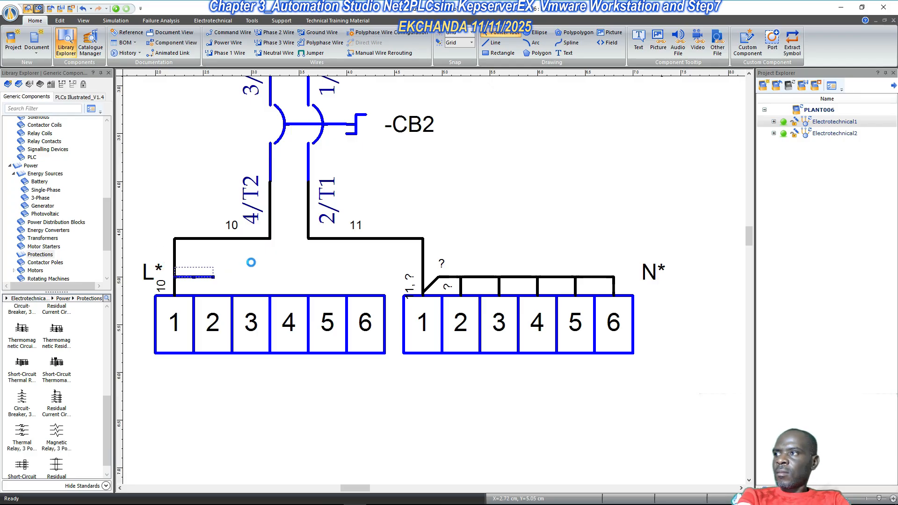
pyautogui.press('Delete')
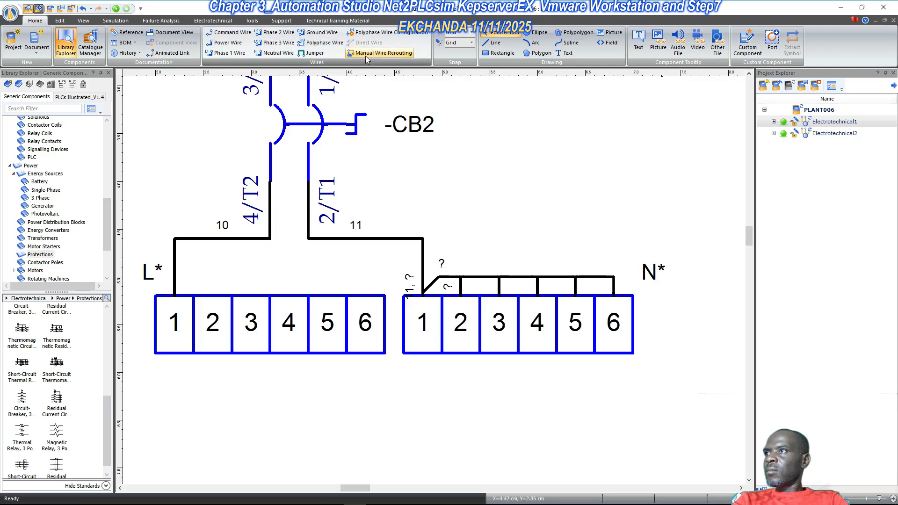
pyautogui.click(312, 53)
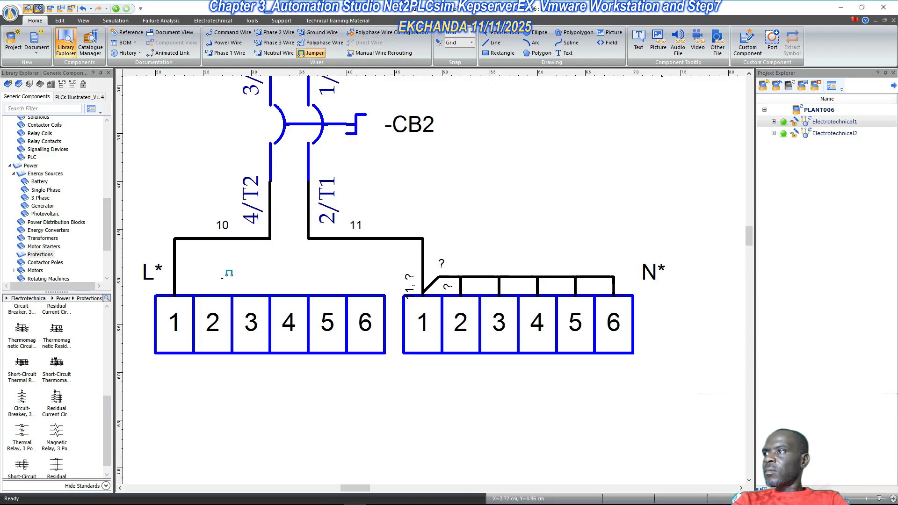
pyautogui.click(177, 293)
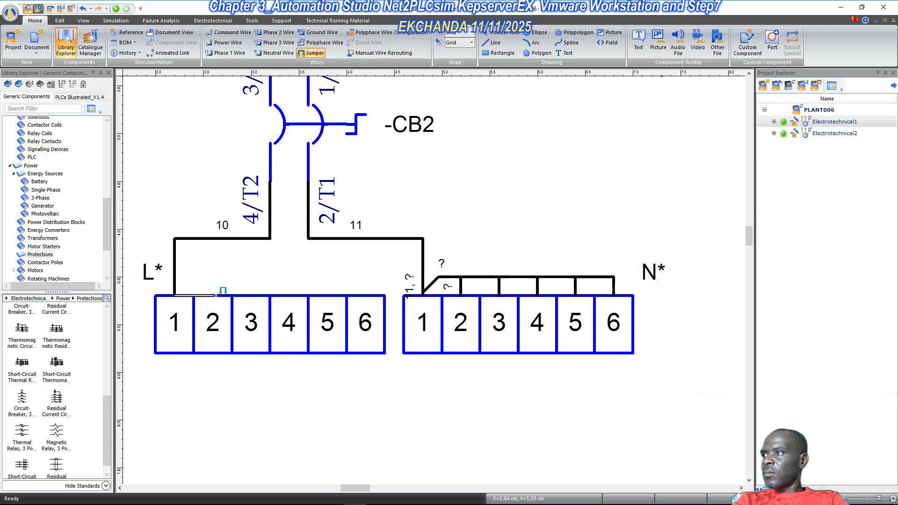
pyautogui.press('Escape')
pyautogui.click(197, 294)
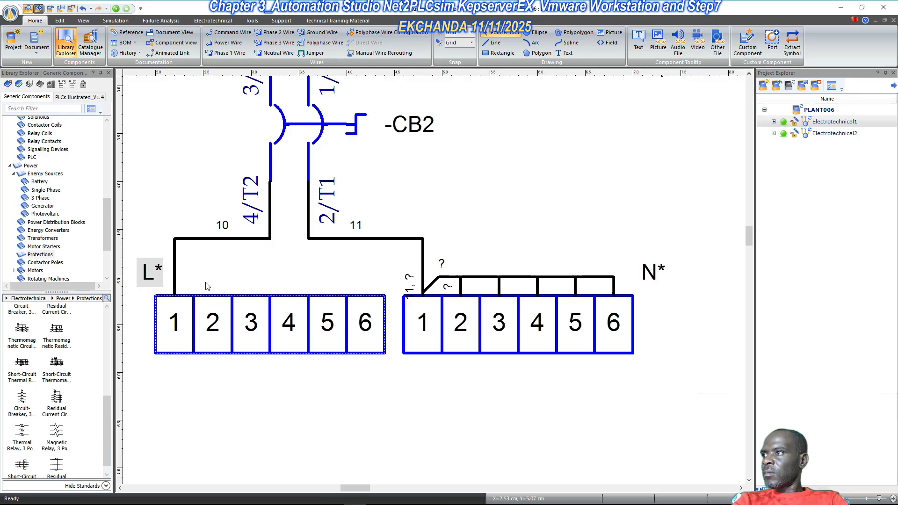
pyautogui.press('Escape')
# - Try to add a raised jumper between terminals 1 and 2 of block L, and delete it
pyautogui.click(311, 53)
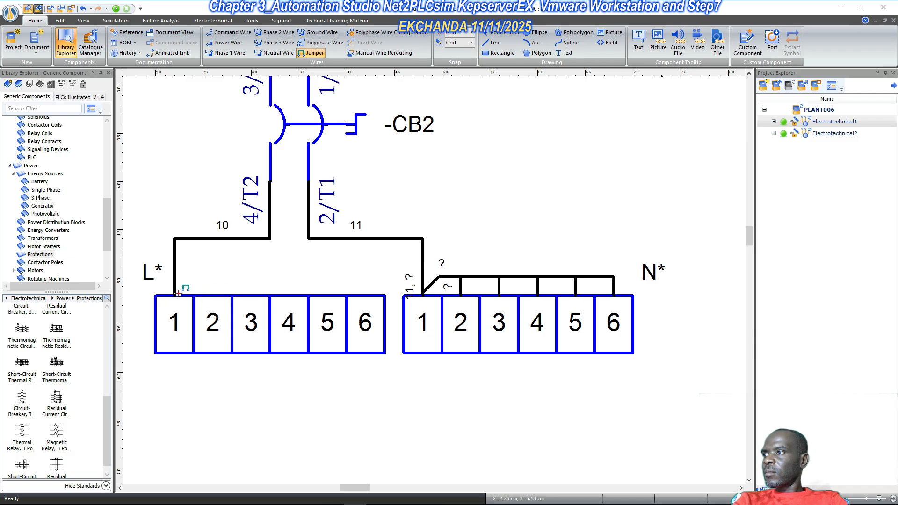
pyautogui.click(214, 296)
pyautogui.click(181, 293)
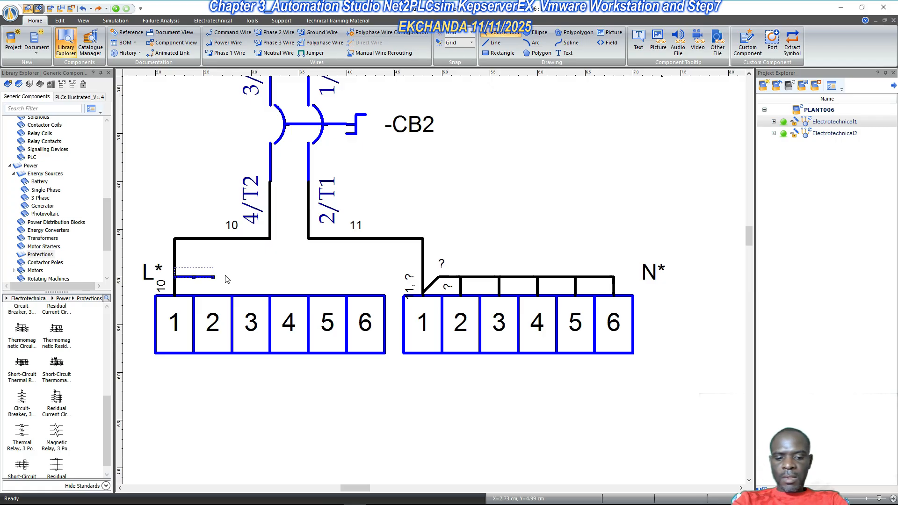
pyautogui.press('Delete')
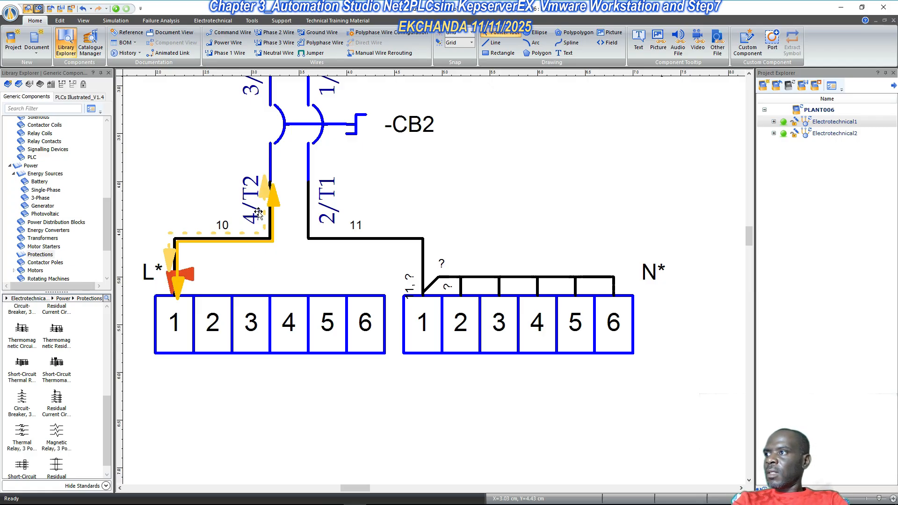
# - Add a jumper along block L connecting terminals 1, 2, 3, 4, 5 and 6 in sequence
pyautogui.click(312, 53)
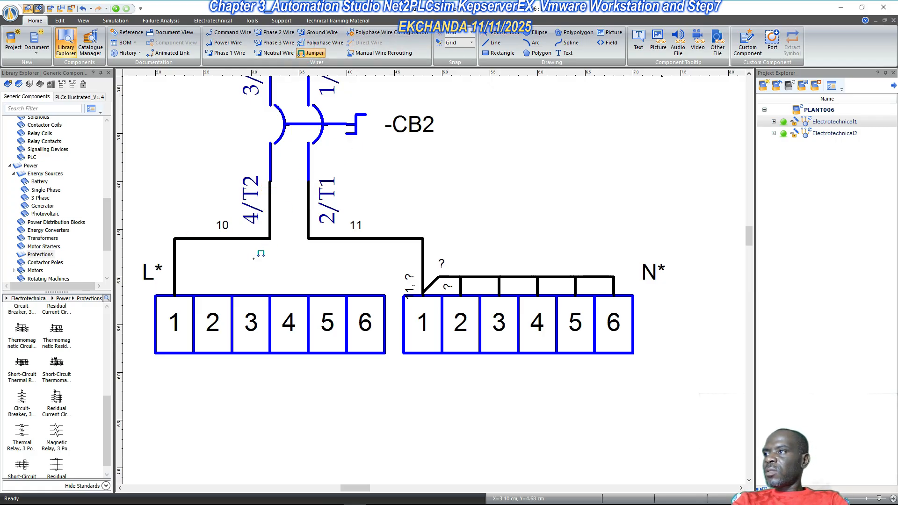
pyautogui.click(174, 294)
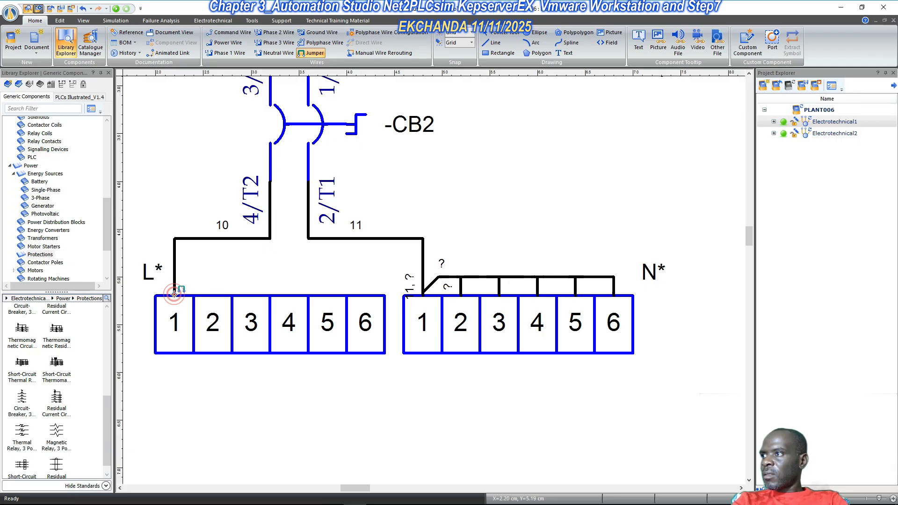
pyautogui.click(218, 295)
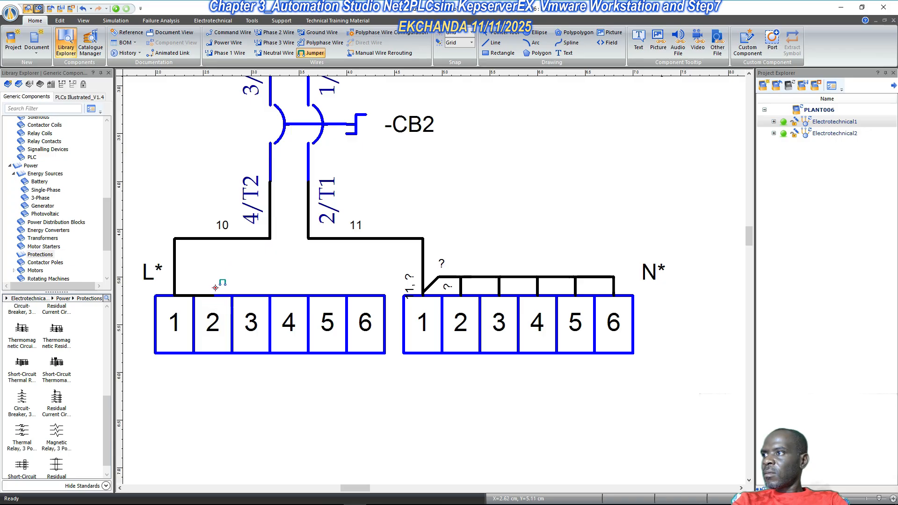
pyautogui.click(215, 295)
pyautogui.click(259, 292)
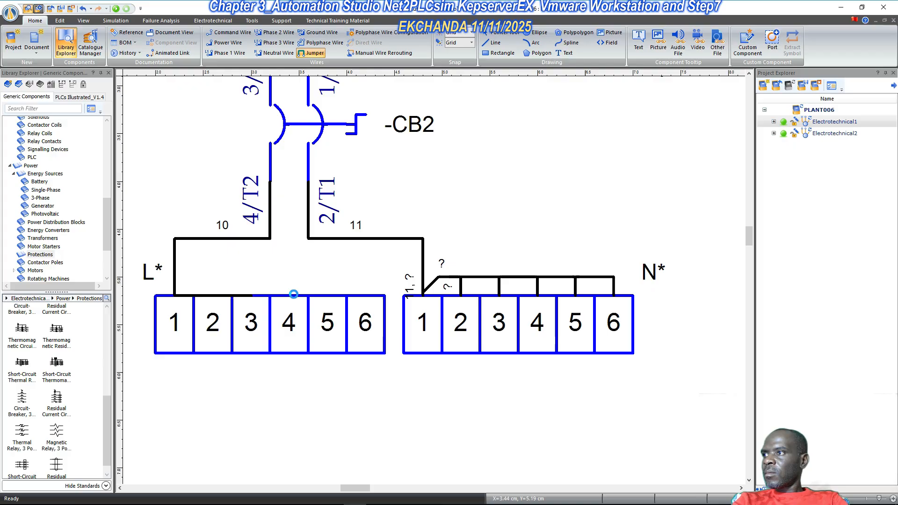
pyautogui.click(295, 295)
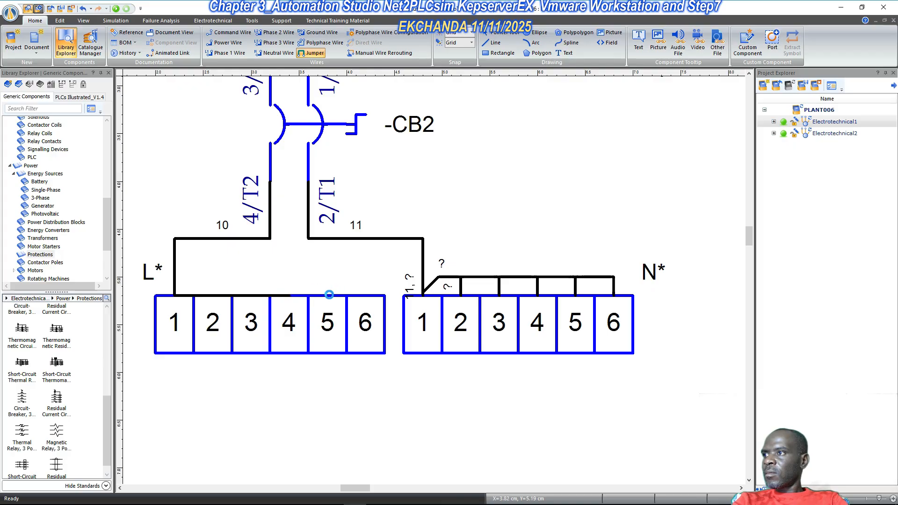
pyautogui.click(330, 295)
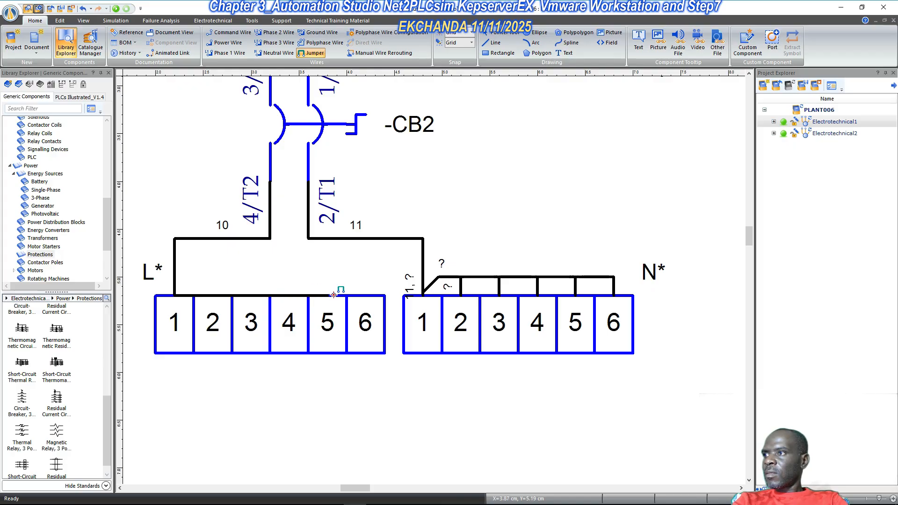
pyautogui.click(369, 295)
pyautogui.press('Escape')
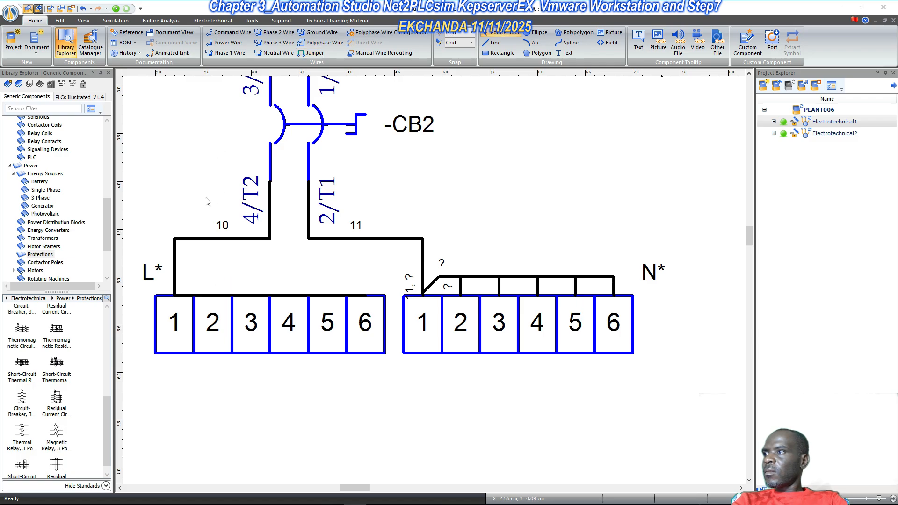
# - Raise the new jumper above block L so that it links to all six terminals through vertical legs
pyautogui.click(203, 291)
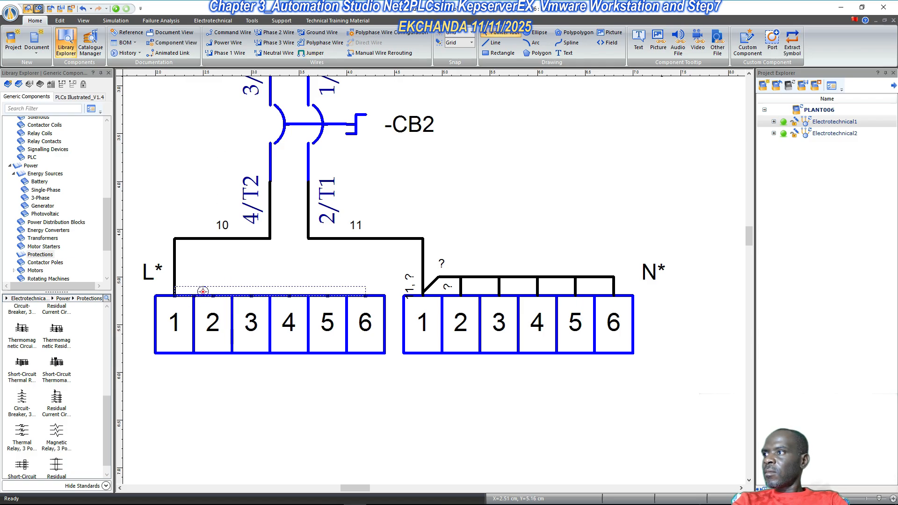
pyautogui.moveTo(201, 295); pyautogui.dragTo(206, 285)
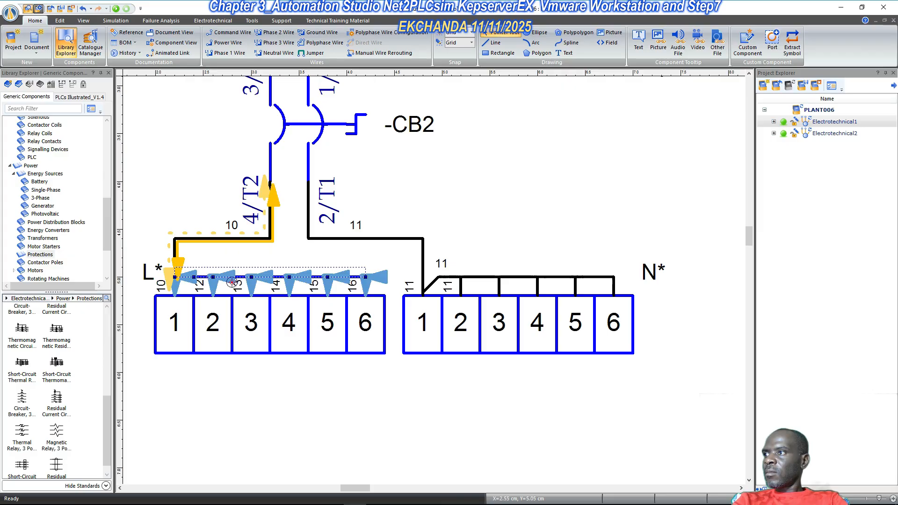
pyautogui.click(367, 253)
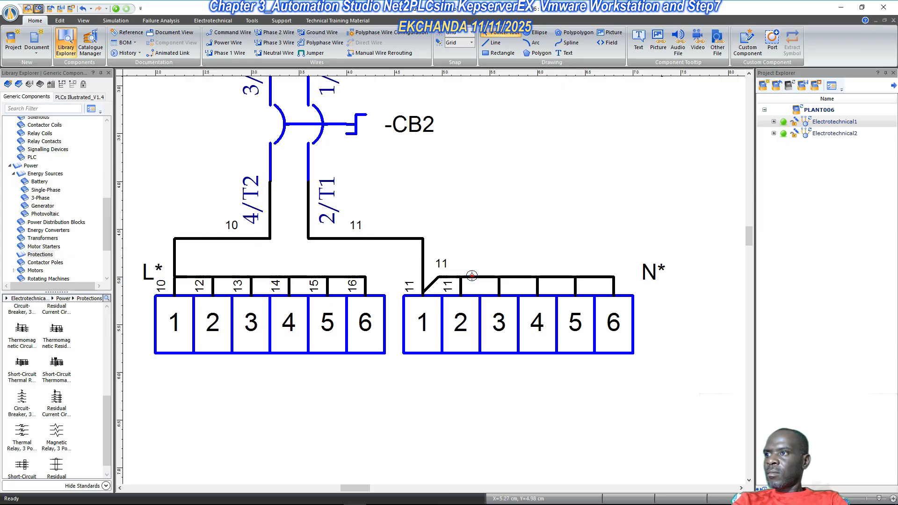
# - Delete the jumpers of block N between terminals 2 and 6, leaving the slanted piece at terminal 1
pyautogui.moveTo(474, 255); pyautogui.dragTo(624, 302)
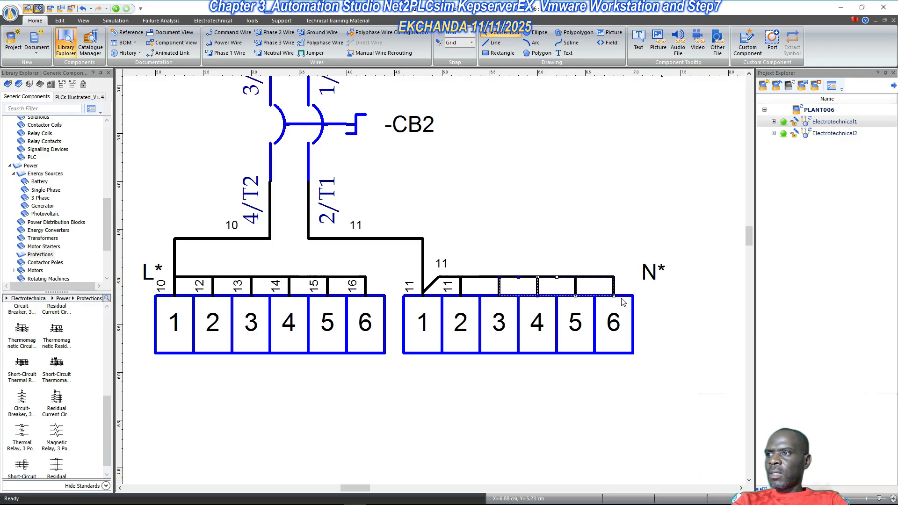
pyautogui.press('Delete')
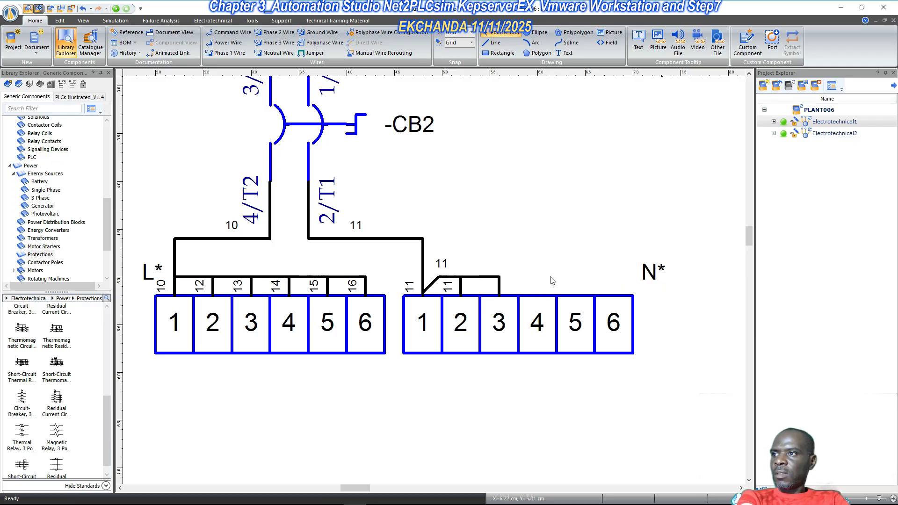
pyautogui.moveTo(462, 264); pyautogui.dragTo(519, 304)
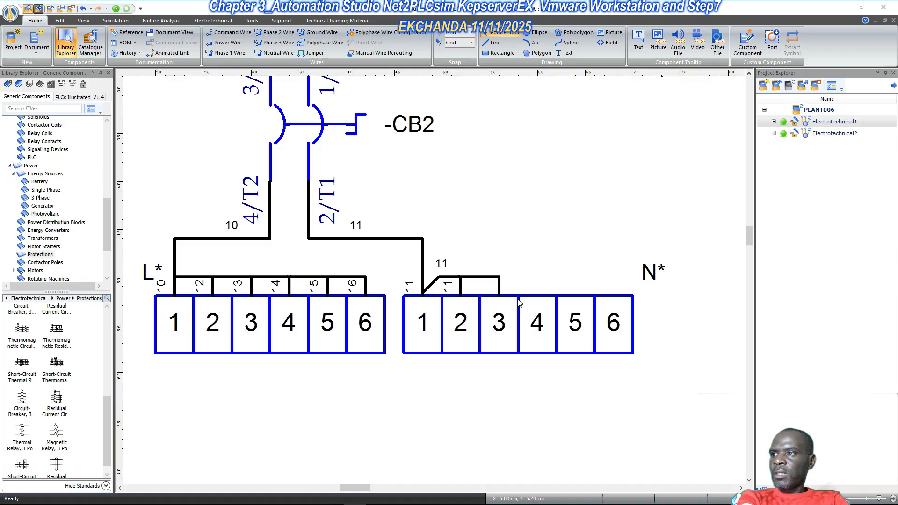
pyautogui.press('Delete')
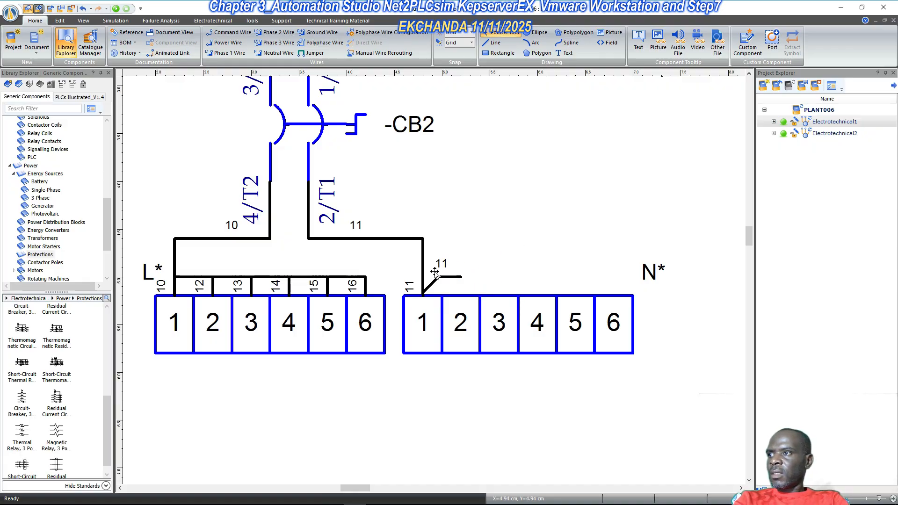
# - Try to delete the slanted stub at N terminal 1 using an area selection, and decline the proposed consistency changes
pyautogui.moveTo(411, 262); pyautogui.dragTo(478, 305)
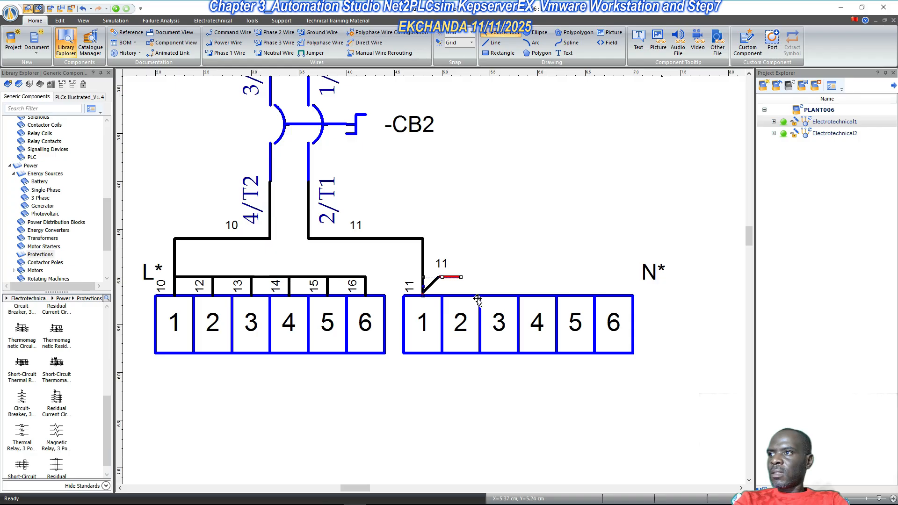
pyautogui.press('Delete')
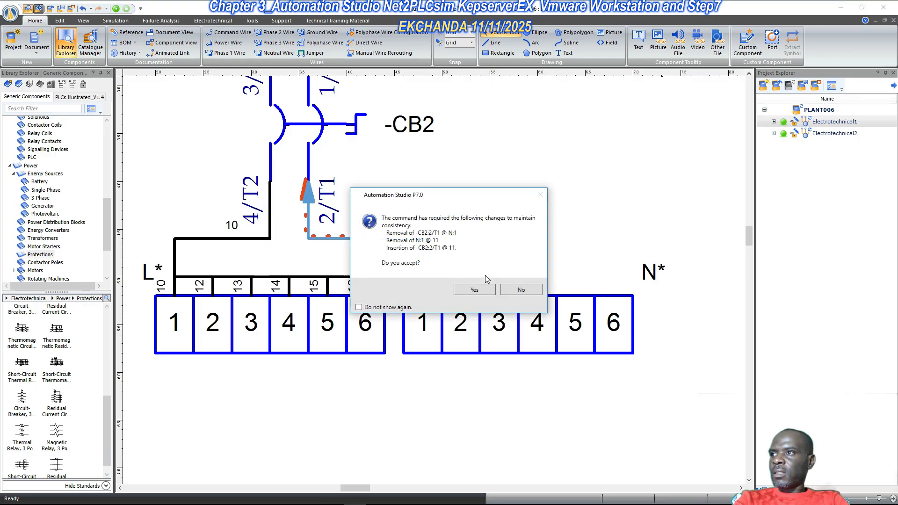
pyautogui.click(517, 291)
pyautogui.hotkey('ctrl', 'z')
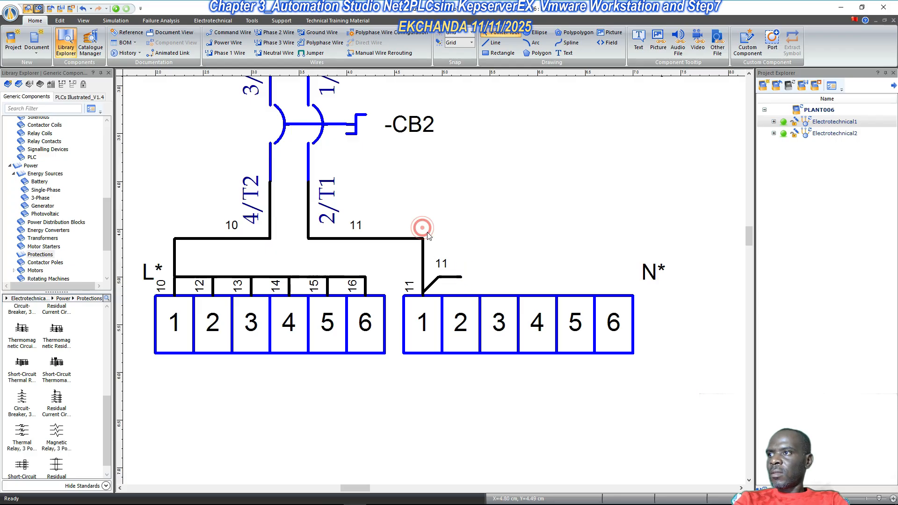
pyautogui.moveTo(423, 229); pyautogui.dragTo(469, 317)
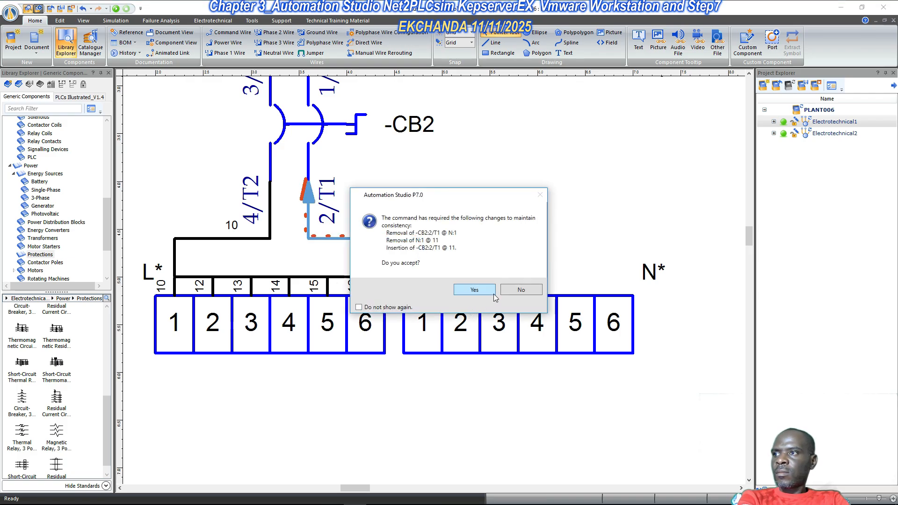
pyautogui.click(518, 291)
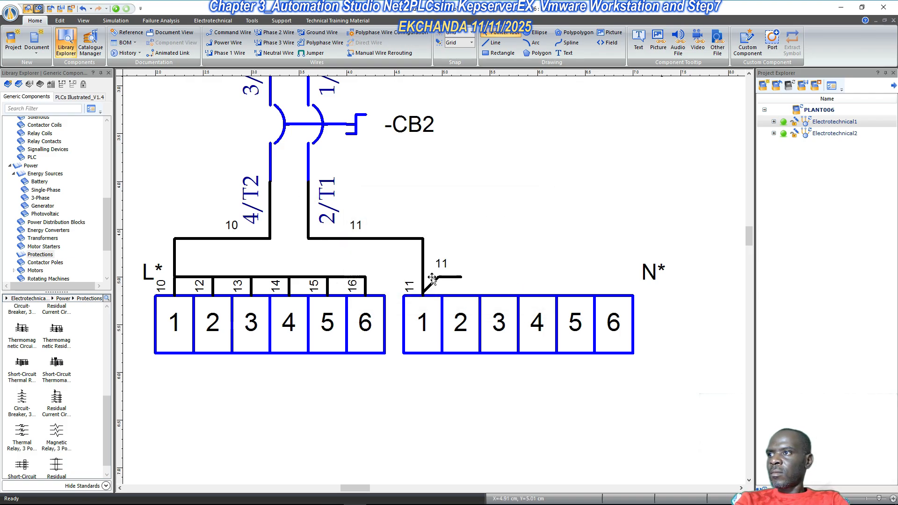
# - Delete only the slanted jumper stub at N terminal 1, keeping the supply wire from CB2
pyautogui.click(441, 279)
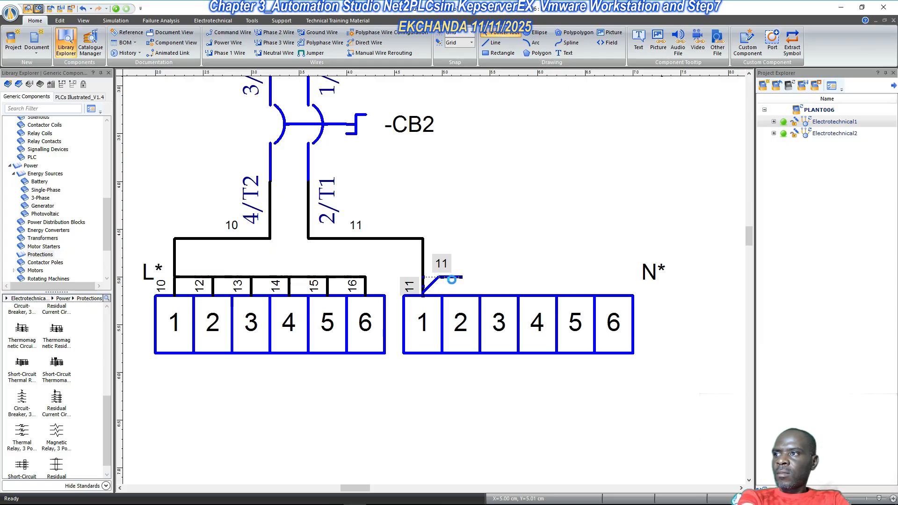
pyautogui.press('Delete')
pyautogui.click(483, 250)
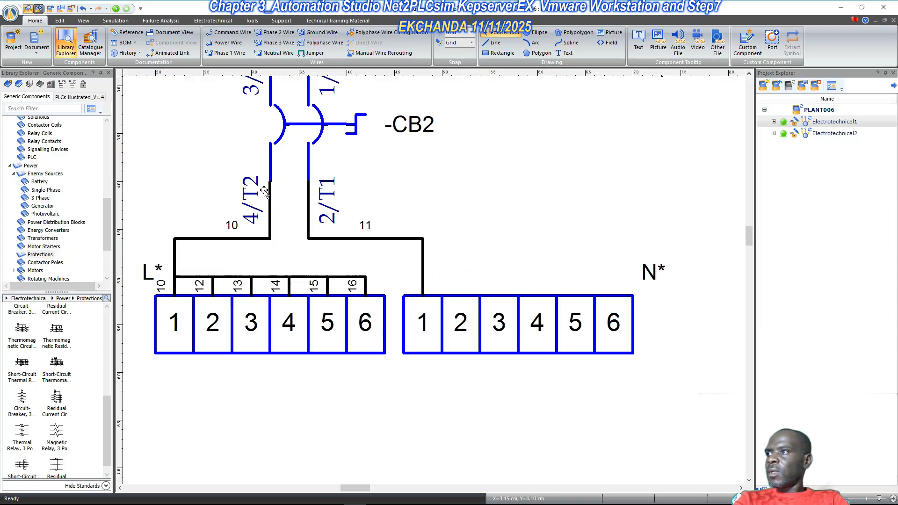
# - Add a jumper along block N connecting terminals 1, 2, 3, 4, 5 and 6 in sequence
pyautogui.click(312, 53)
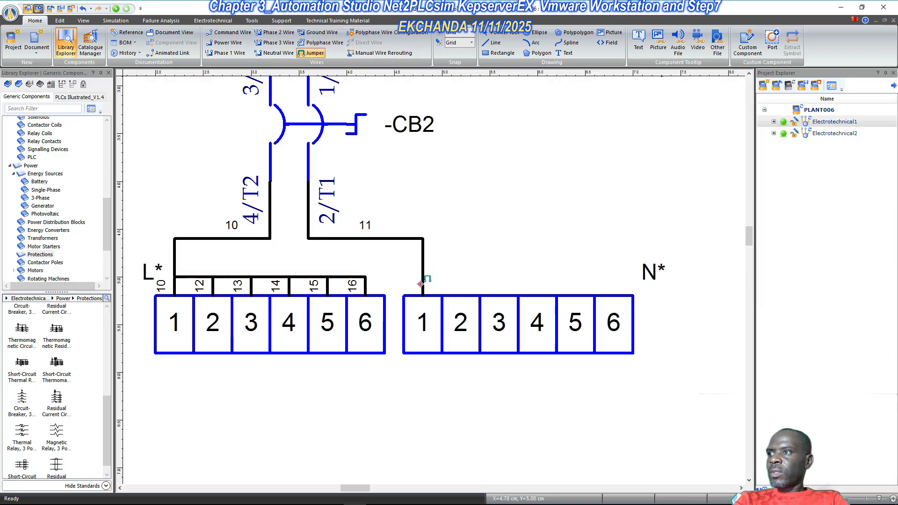
pyautogui.click(422, 294)
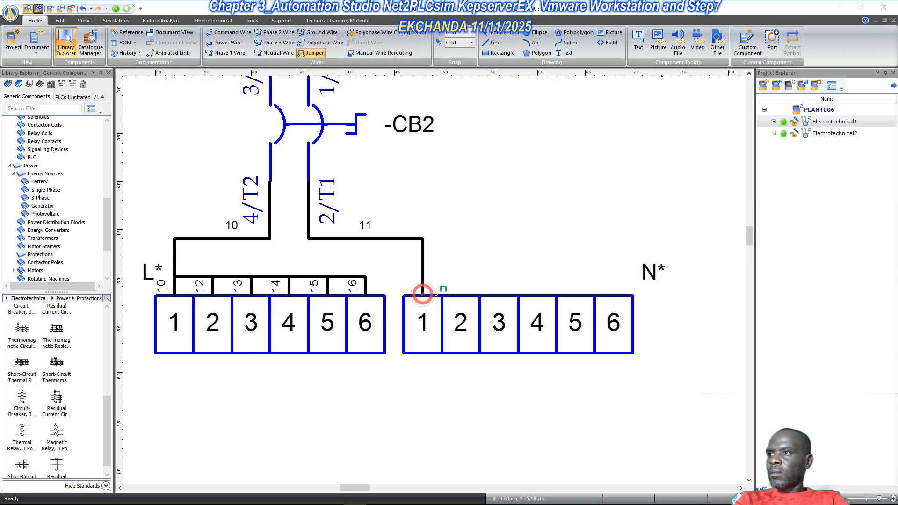
pyautogui.click(461, 296)
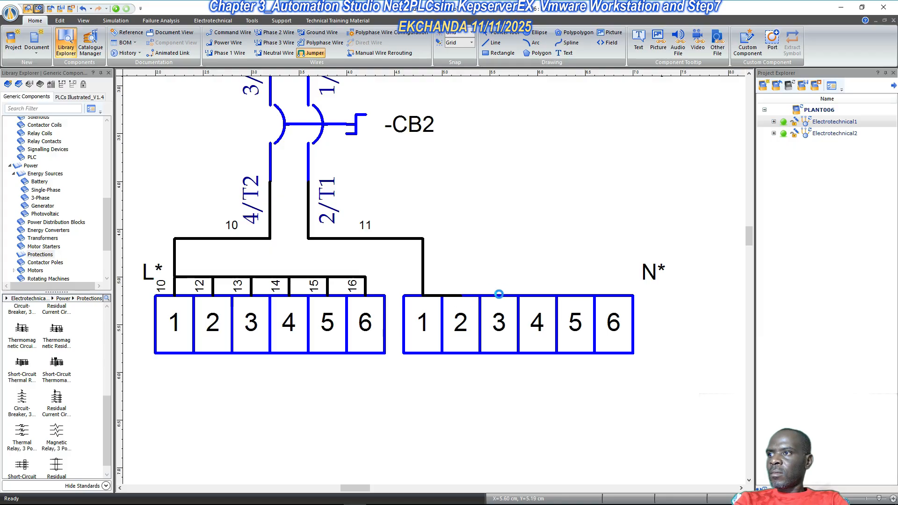
pyautogui.click(501, 295)
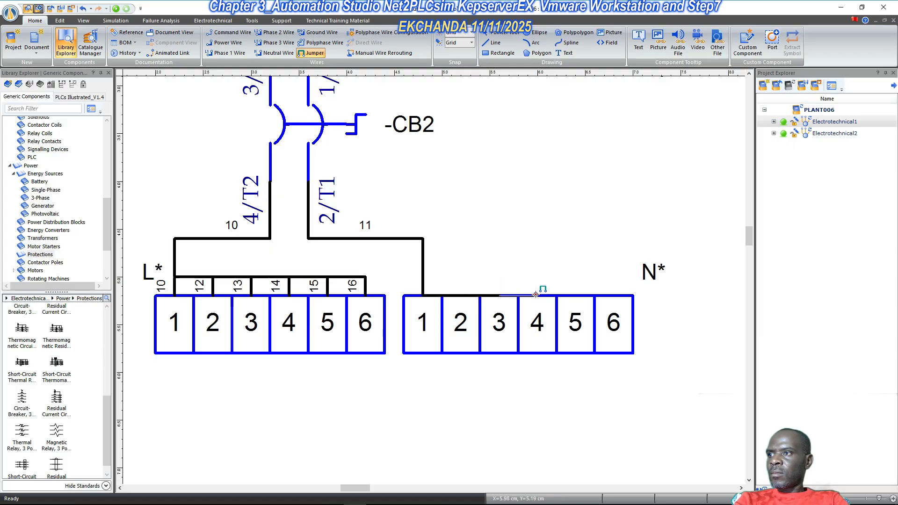
pyautogui.click(541, 293)
pyautogui.click(544, 294)
pyautogui.click(577, 294)
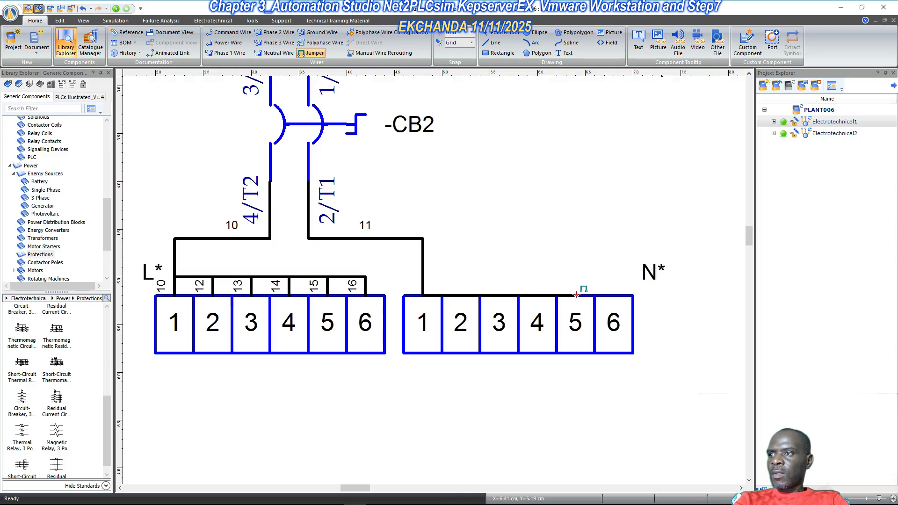
pyautogui.click(615, 296)
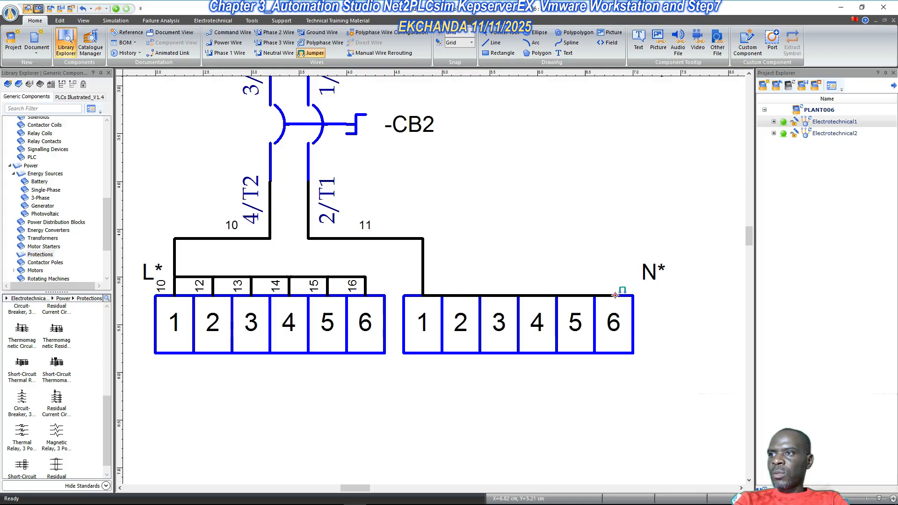
pyautogui.press('Escape')
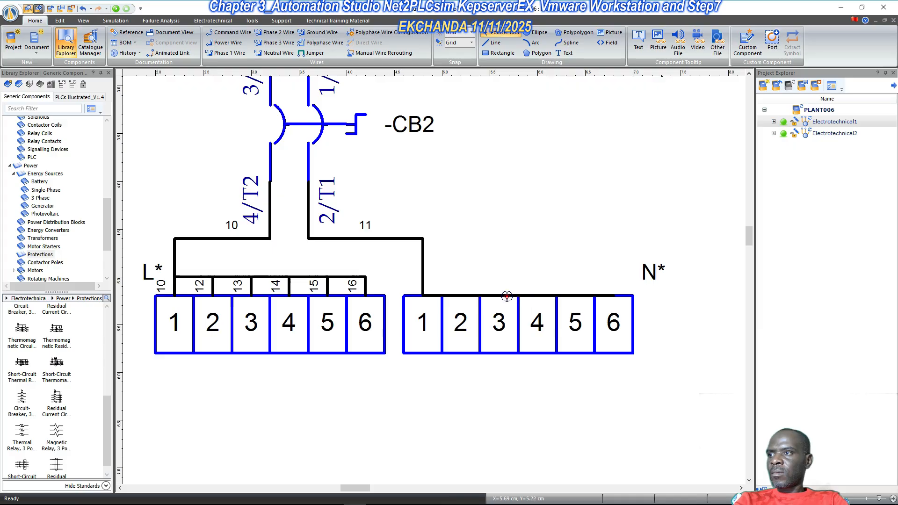
# - Raise the new jumper above block N so that it links to all six terminals through vertical legs
pyautogui.scroll(1, 507, 296)
pyautogui.scroll(-1, 507, 288)
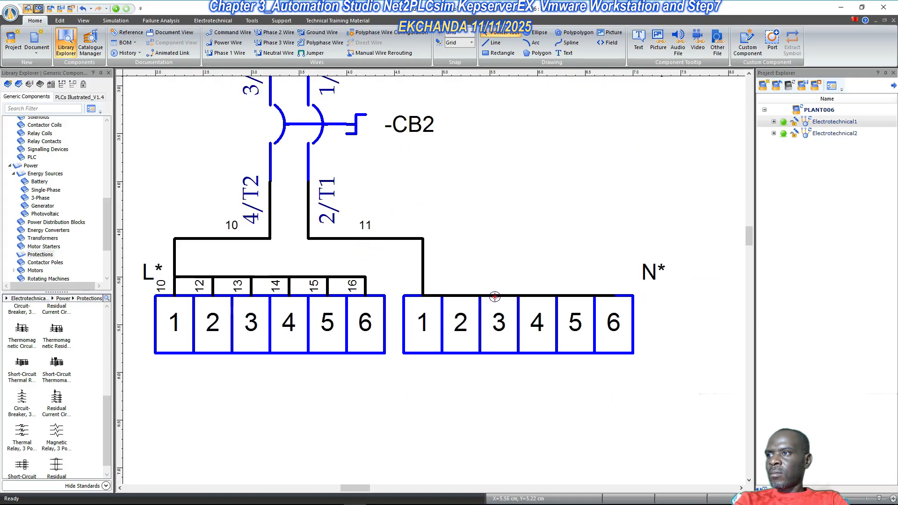
pyautogui.click(484, 295)
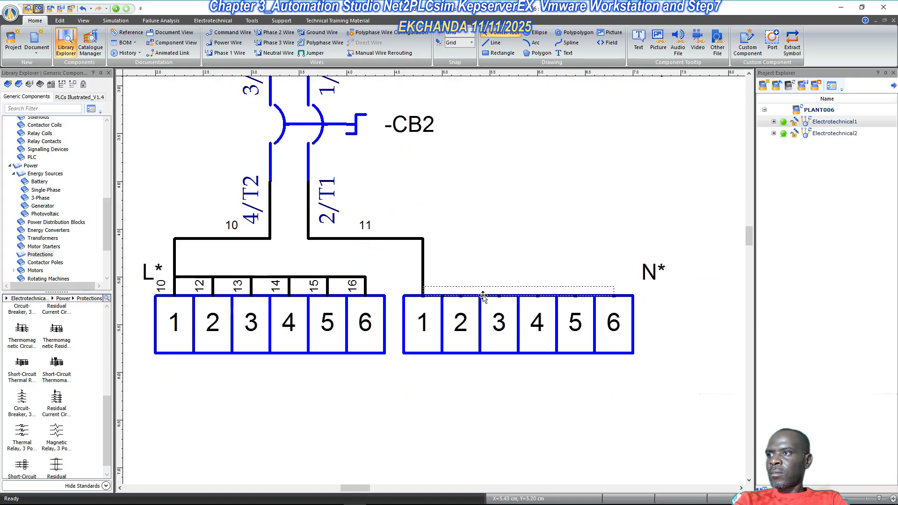
pyautogui.moveTo(483, 295); pyautogui.dragTo(487, 279)
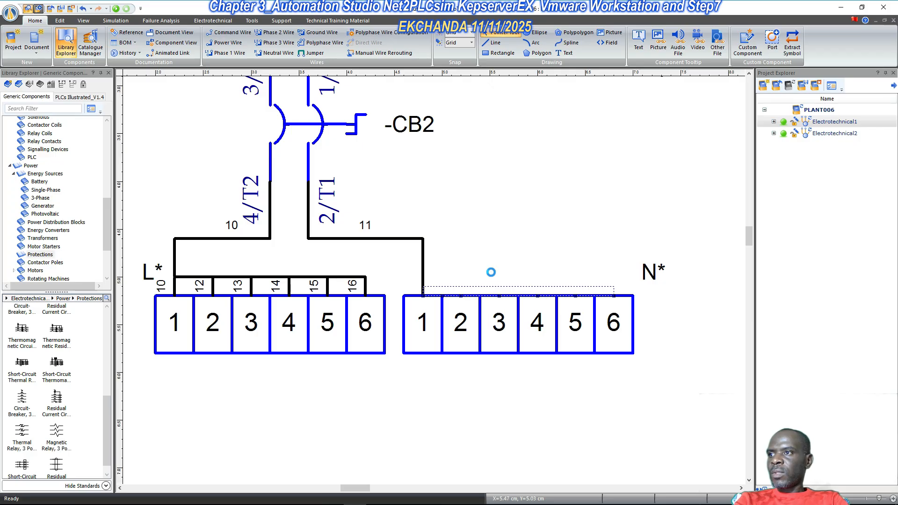
pyautogui.click(474, 304)
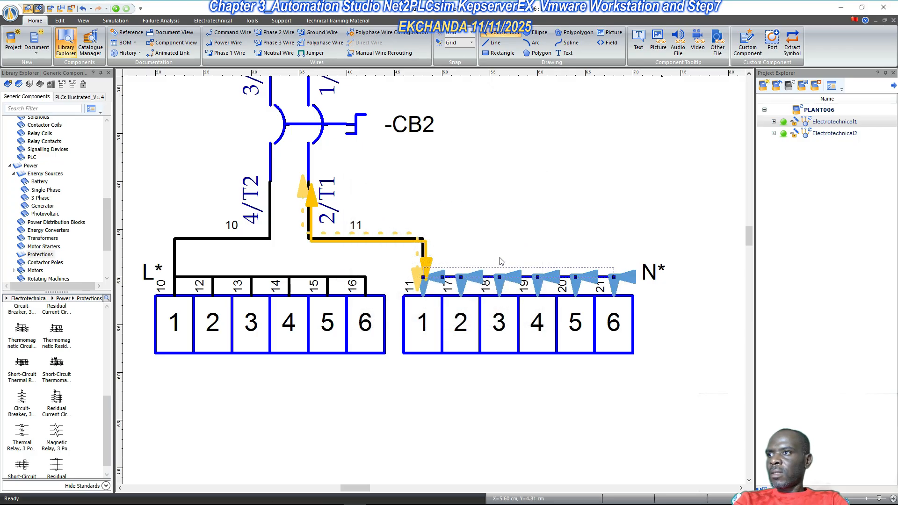
pyautogui.scroll(-1, 480, 213)
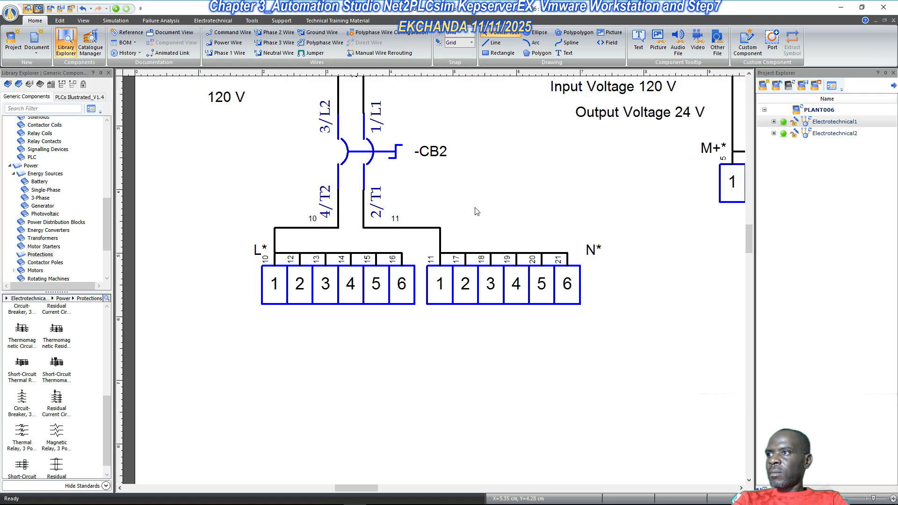
# - Start the simulation of the schematic with the rebuilt L and N jumpers
pyautogui.click(130, 8)
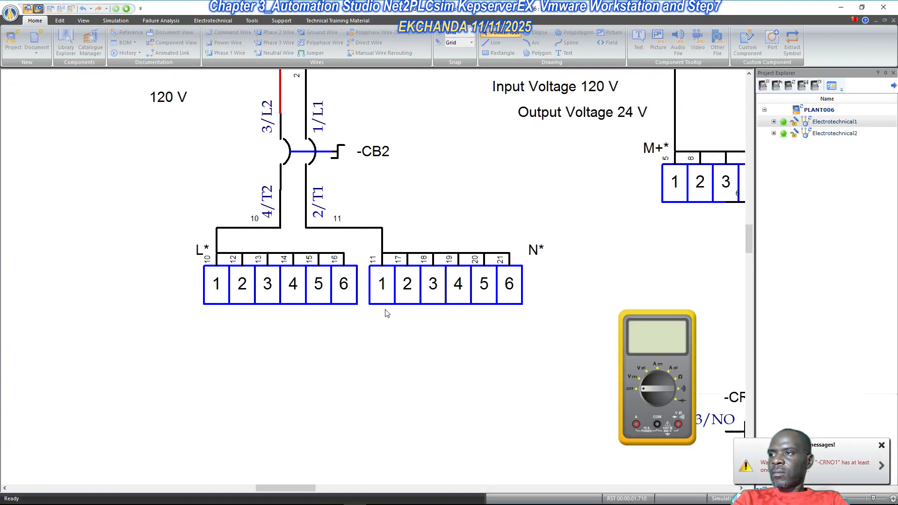
pyautogui.scroll(-1, 364, 313)
pyautogui.scroll(-2, 364, 314)
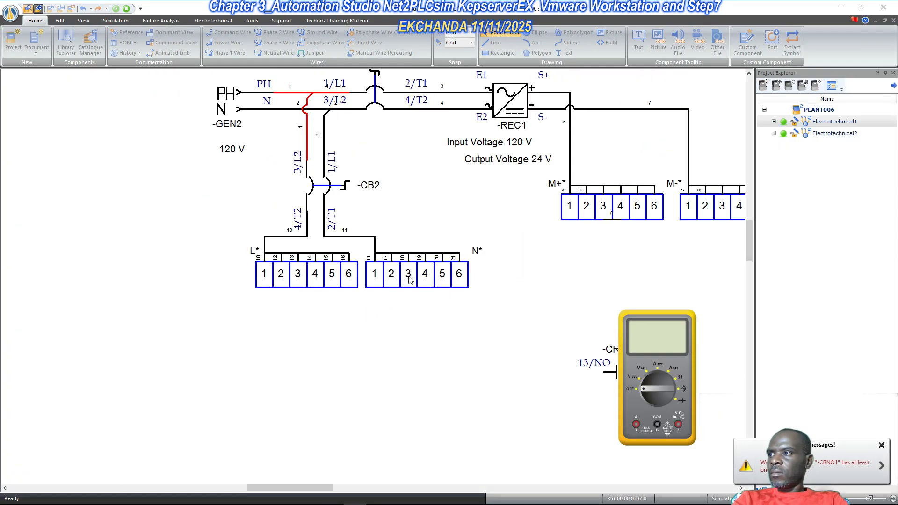
# - Measure the AC voltage between terminal 1 of block L and terminal 1 of block N with breaker CB2 closed
pyautogui.scroll(-1, 186, 294)
pyautogui.scroll(1, 364, 268)
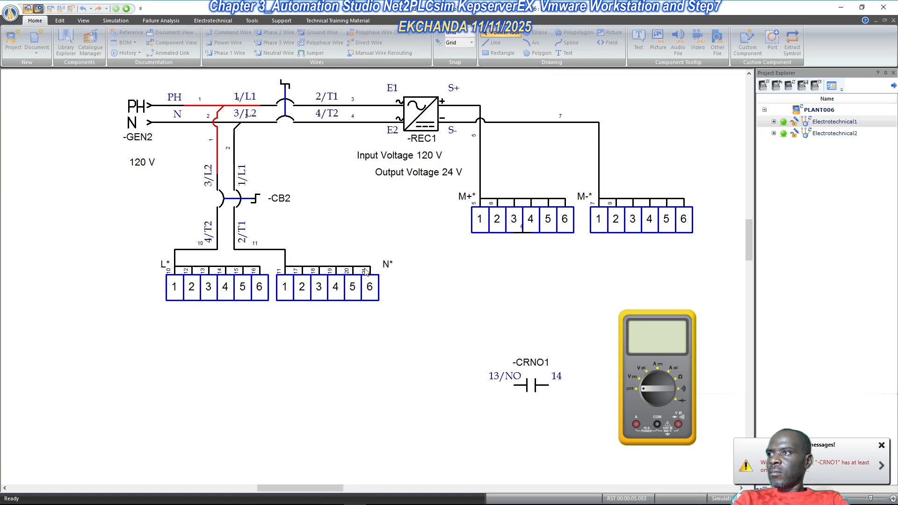
pyautogui.click(654, 390)
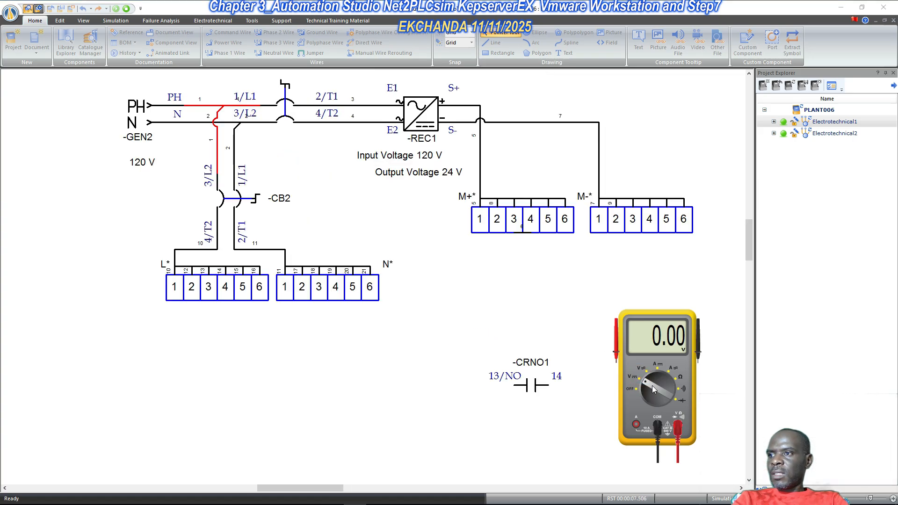
pyautogui.click(652, 374)
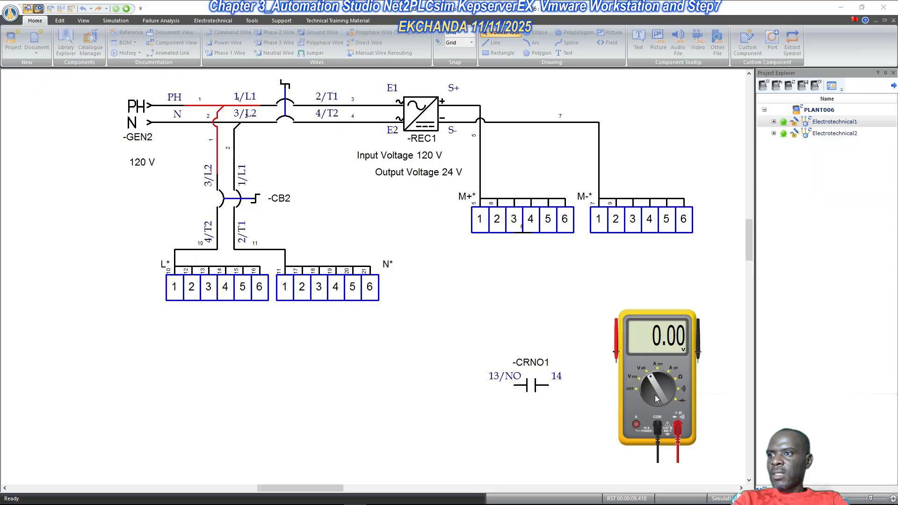
pyautogui.moveTo(616, 350); pyautogui.dragTo(177, 288)
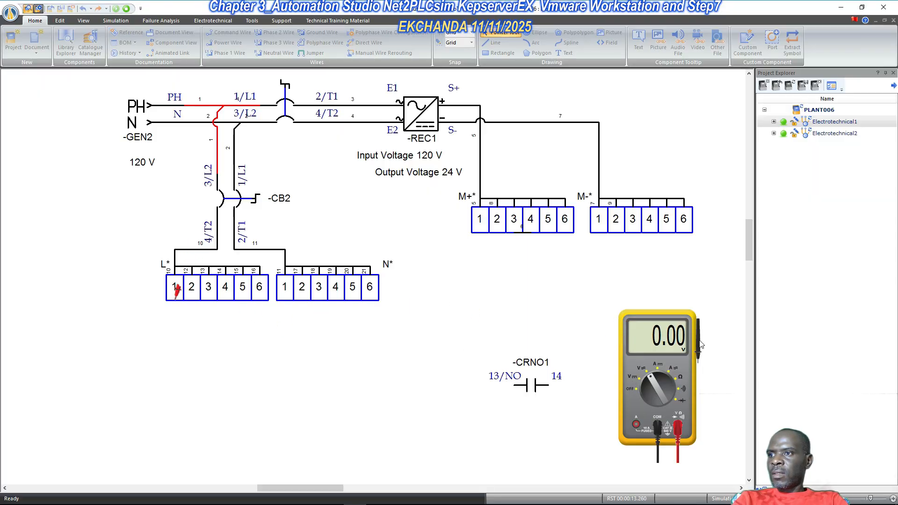
pyautogui.moveTo(700, 347); pyautogui.dragTo(288, 284)
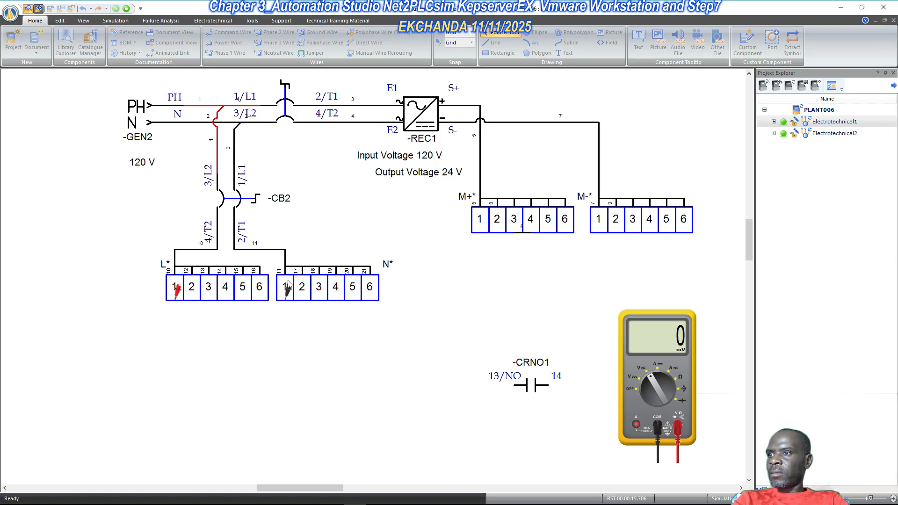
pyautogui.click(237, 209)
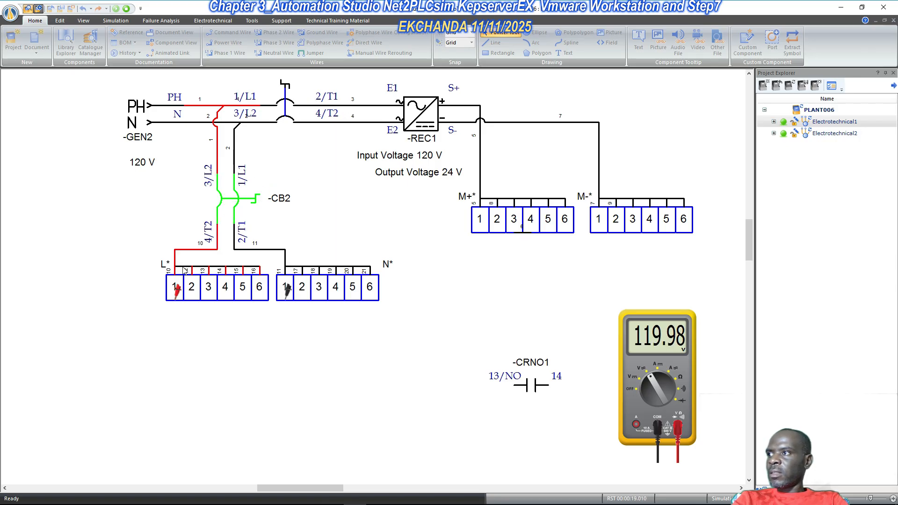
# - Check the AC voltage across blocks L and N through to terminal 6, and take both probes off the terminals
pyautogui.moveTo(178, 289); pyautogui.dragTo(381, 293)
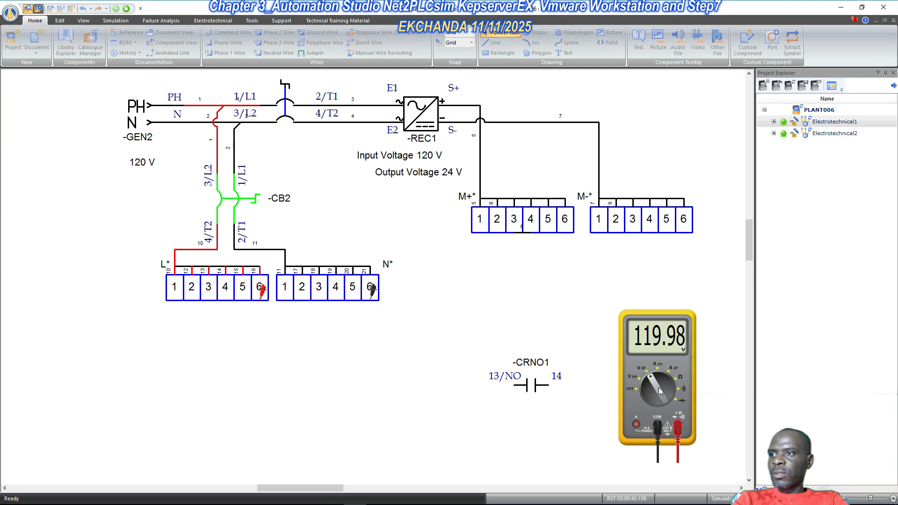
pyautogui.moveTo(265, 292); pyautogui.dragTo(469, 281)
pyautogui.moveTo(373, 292); pyautogui.dragTo(491, 288)
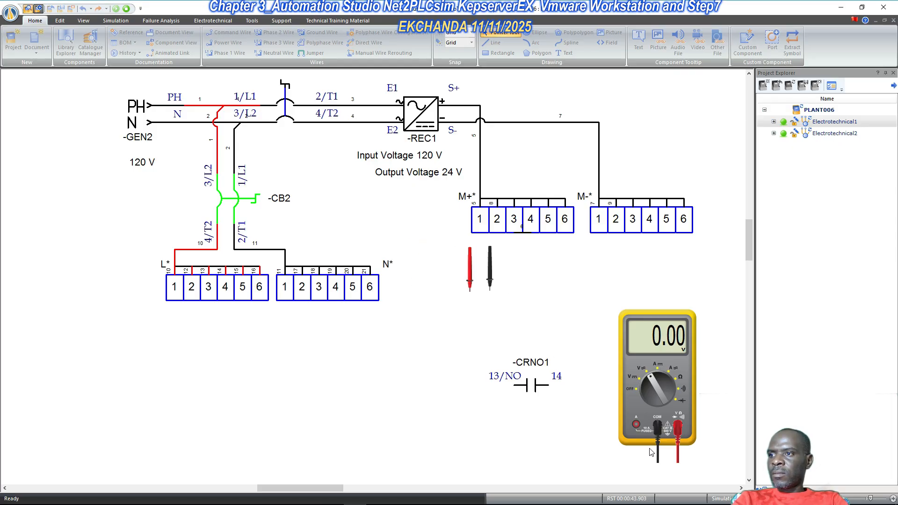
# - Measure the DC voltage between terminal 1 of M+ and terminal 1 of M- with breaker CB1 closed
pyautogui.click(642, 382)
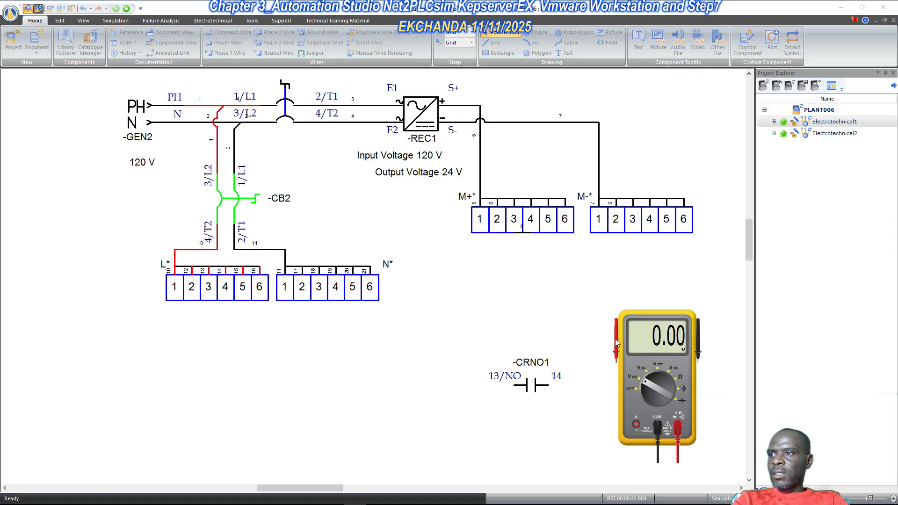
pyautogui.moveTo(616, 343); pyautogui.dragTo(483, 221)
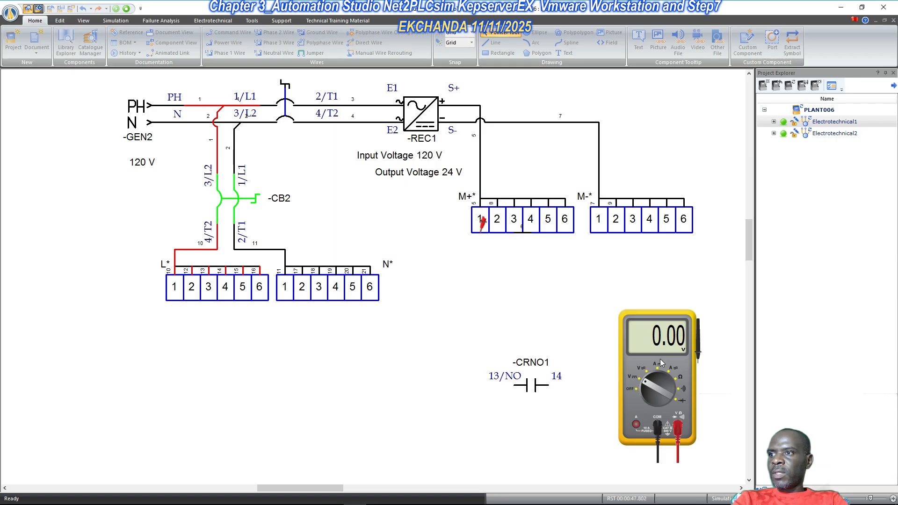
pyautogui.moveTo(700, 350); pyautogui.dragTo(606, 224)
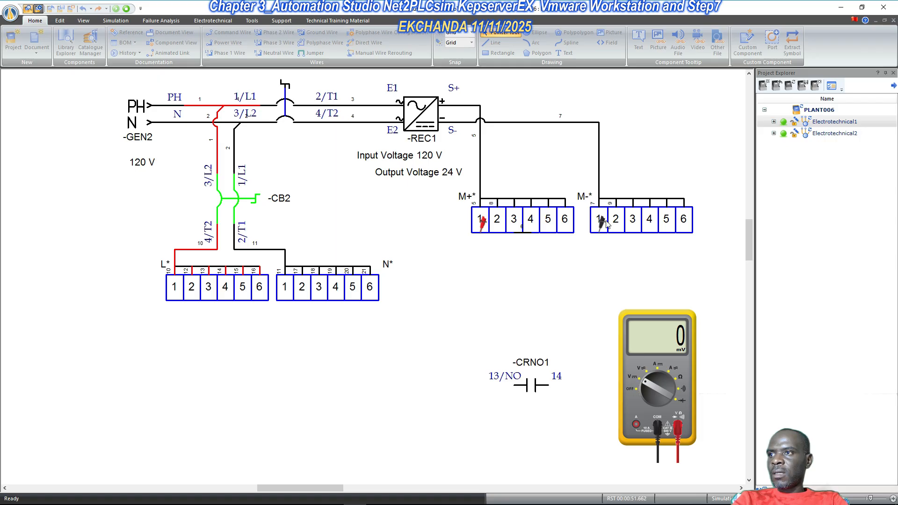
pyautogui.click(290, 127)
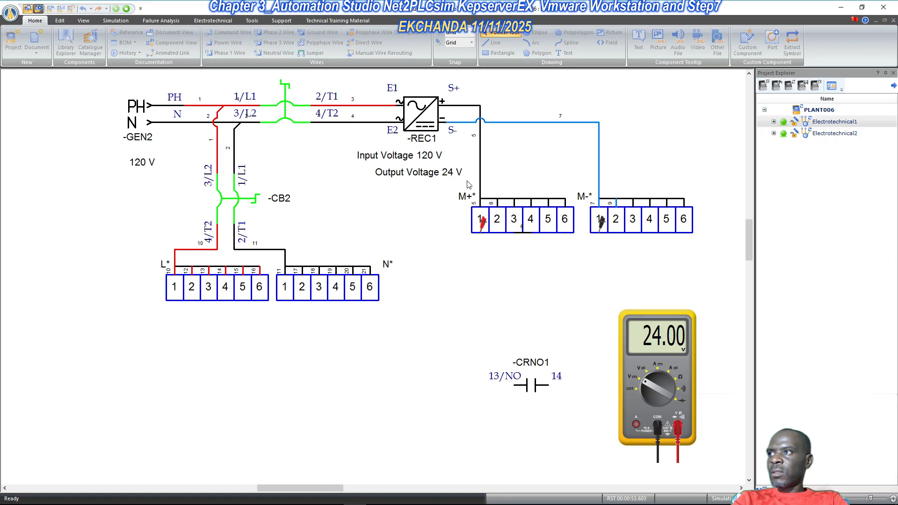
# - Check the DC voltage at terminal 6 of M- and M+, and return both probes to the multimeter
pyautogui.moveTo(607, 228); pyautogui.dragTo(685, 226)
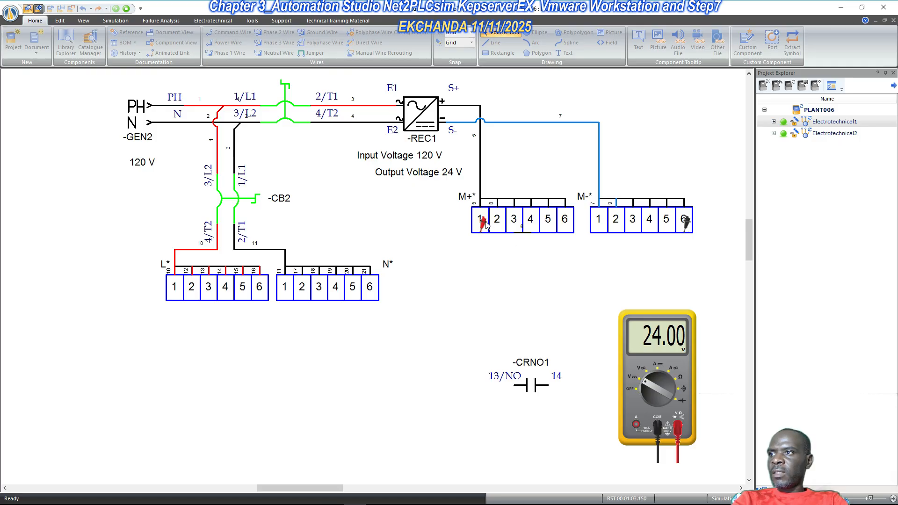
pyautogui.moveTo(486, 226); pyautogui.dragTo(572, 226)
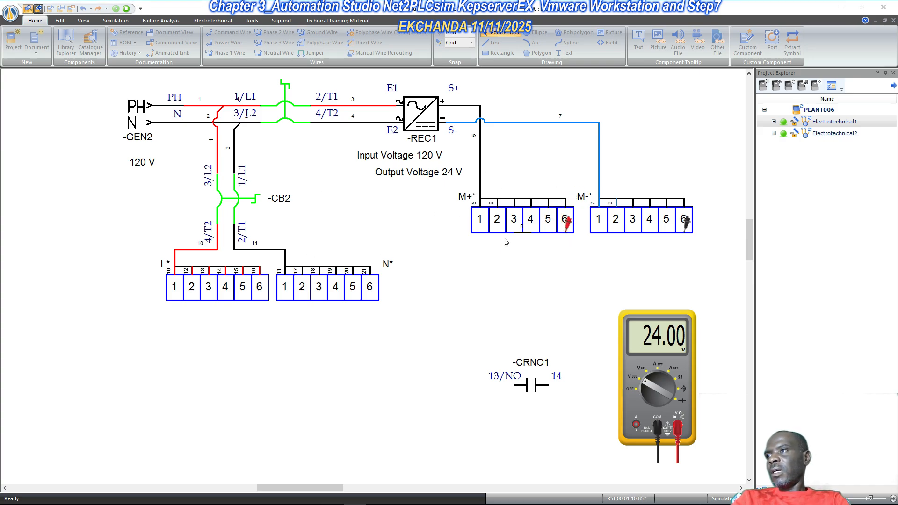
pyautogui.scroll(-2, 447, 265)
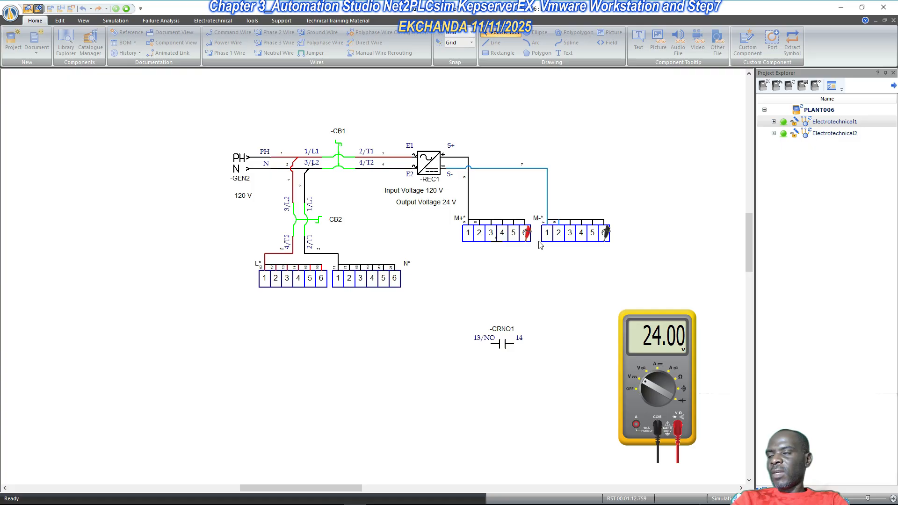
pyautogui.moveTo(529, 234); pyautogui.dragTo(626, 392)
pyautogui.moveTo(608, 232); pyautogui.dragTo(692, 393)
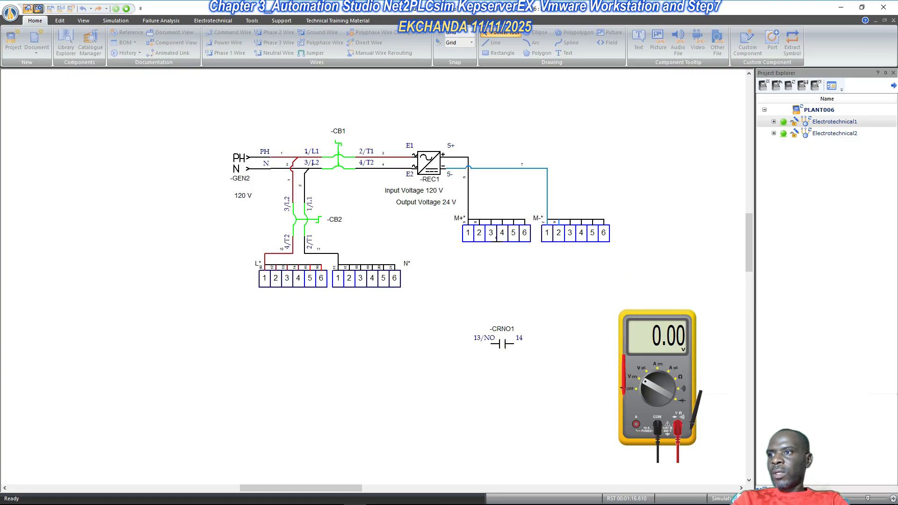
# - Stop the simulation and move contact -CRNO1 aside to the free area below block M-
pyautogui.scroll(2, 459, 295)
pyautogui.scroll(1, 465, 244)
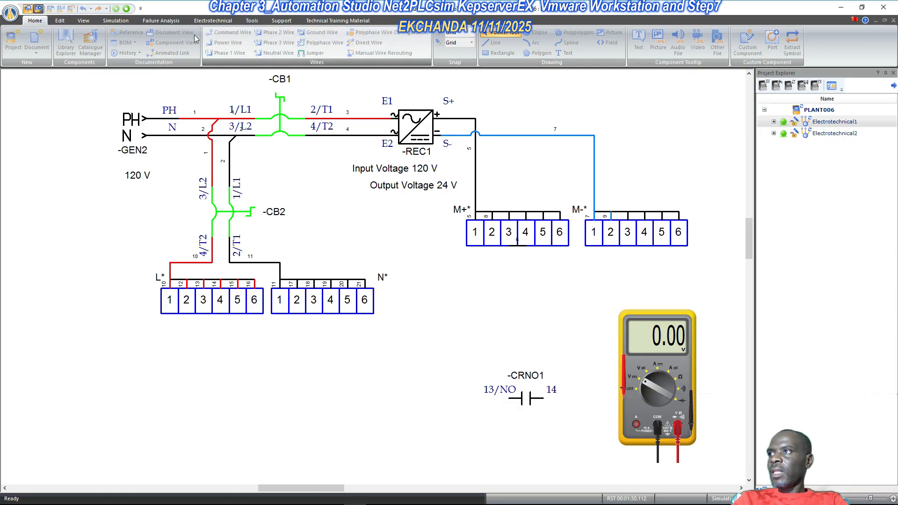
pyautogui.click(127, 8)
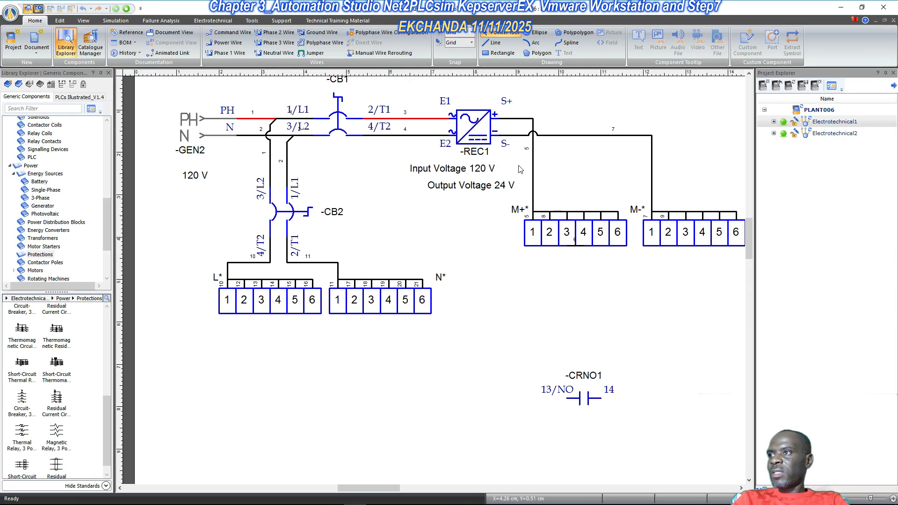
pyautogui.scroll(-1, 582, 350)
pyautogui.moveTo(583, 351); pyautogui.dragTo(666, 308)
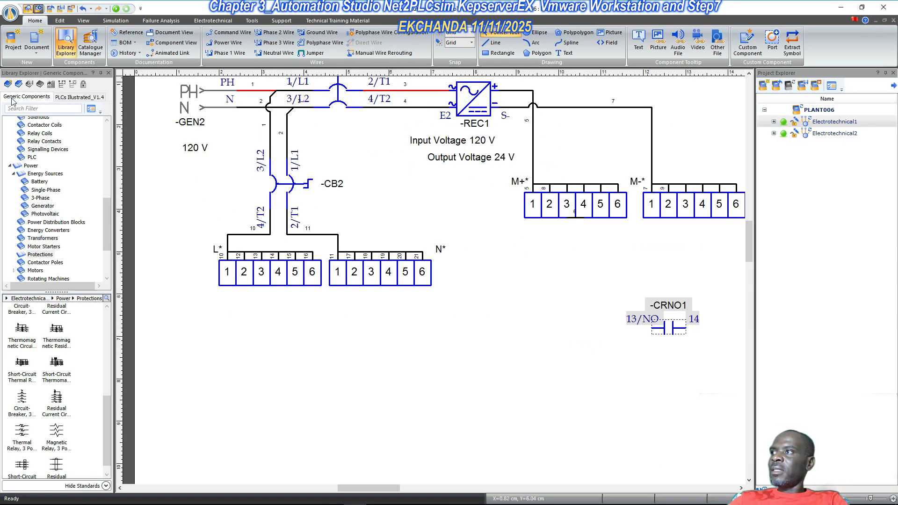
# - Insert the Siemens S7-1200 CPU 1214C from the PLCs Illustrated library's electrotechnical diagram components into the schematic
pyautogui.click(72, 98)
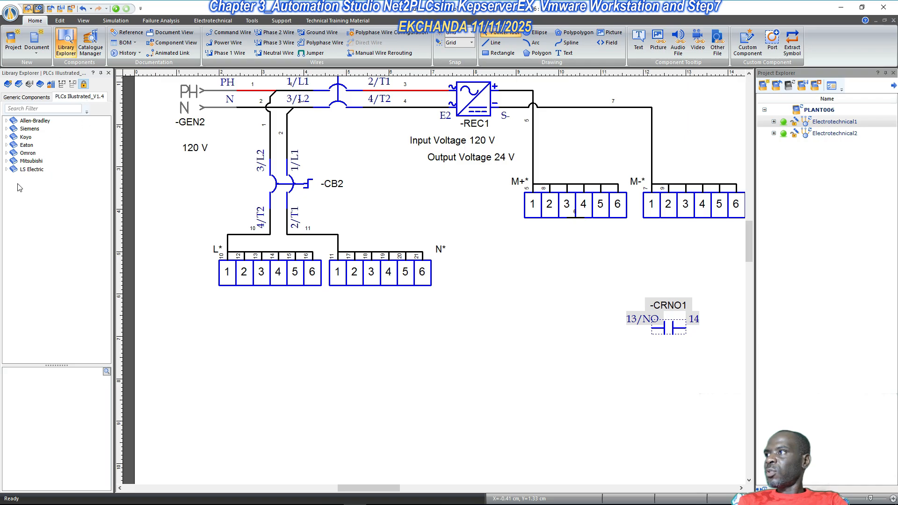
pyautogui.click(7, 129)
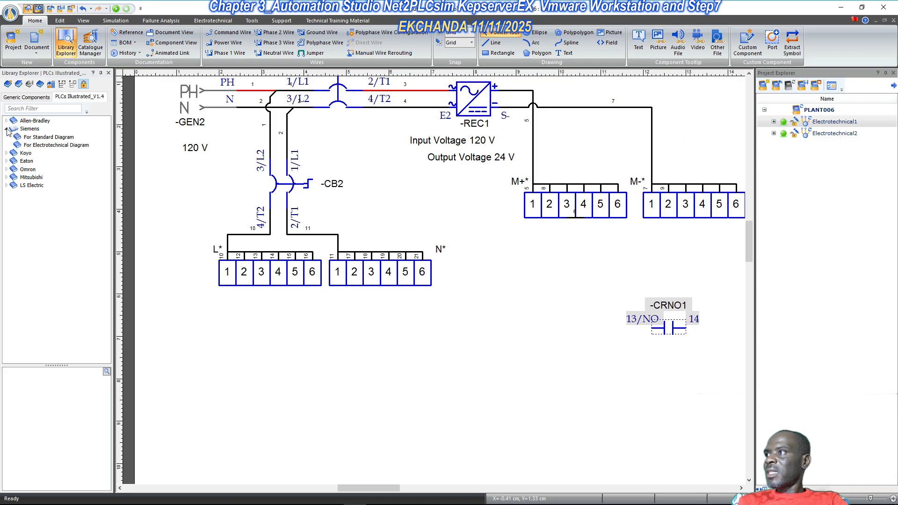
pyautogui.click(59, 145)
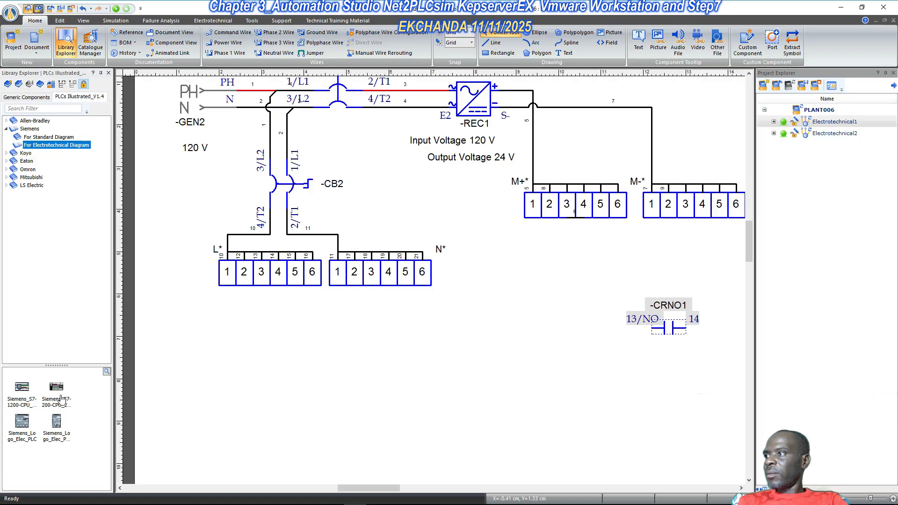
pyautogui.moveTo(22, 387); pyautogui.dragTo(567, 332)
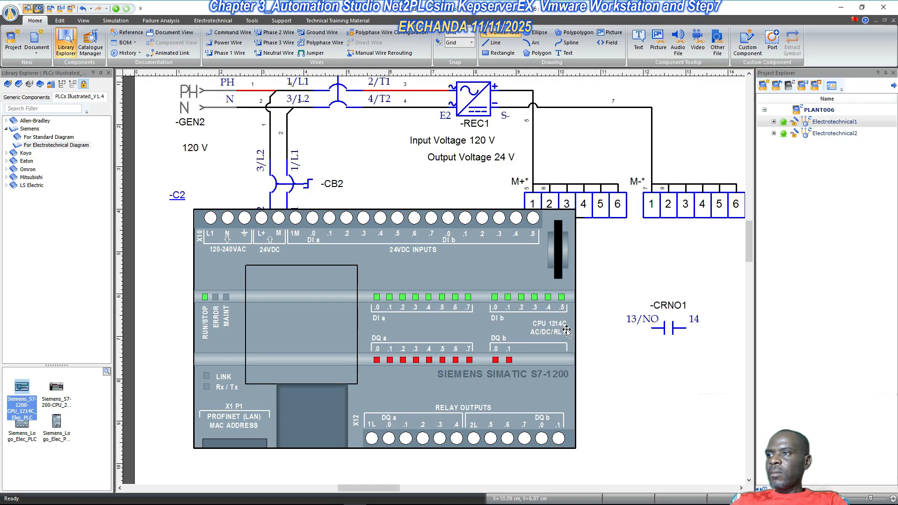
pyautogui.scroll(-1, 567, 331)
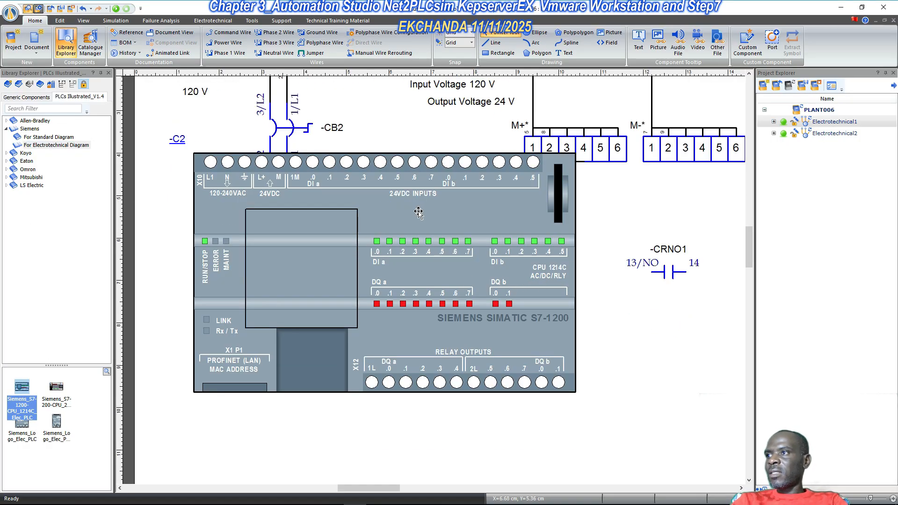
pyautogui.click(471, 240)
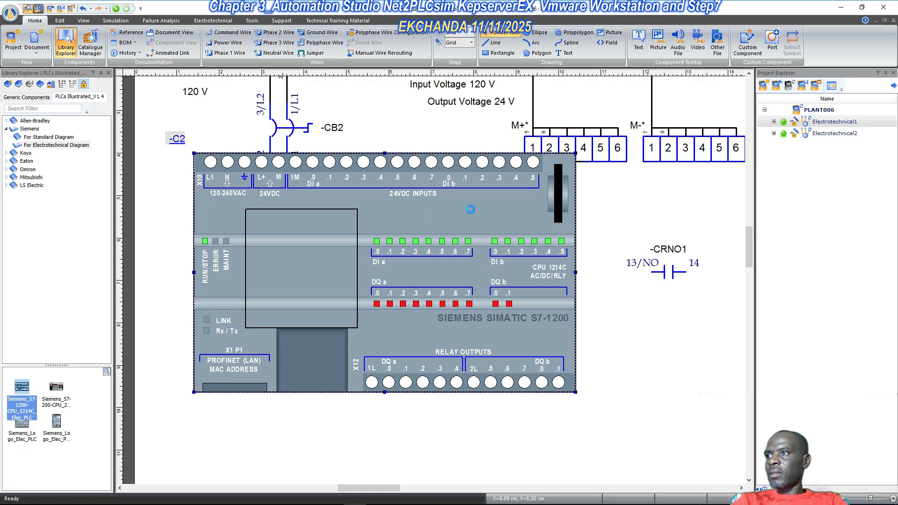
pyautogui.scroll(-1, 471, 209)
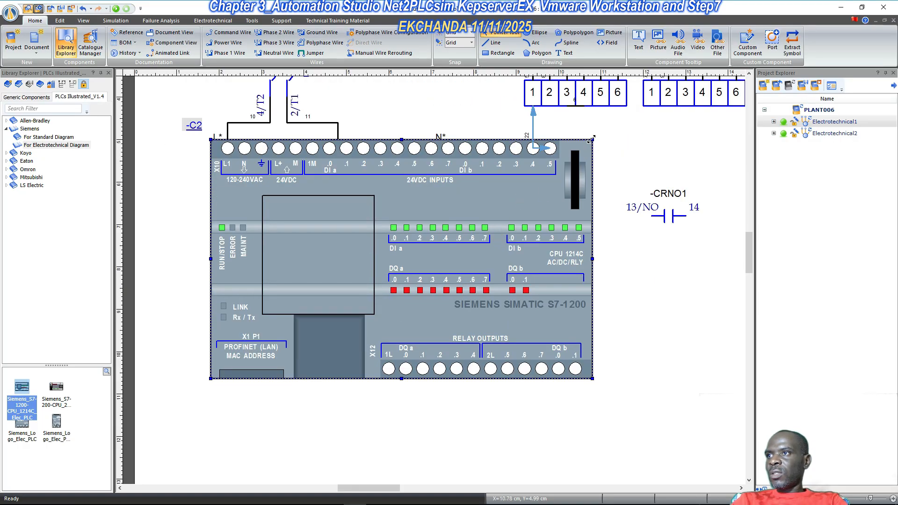
pyautogui.moveTo(590, 139); pyautogui.dragTo(490, 231)
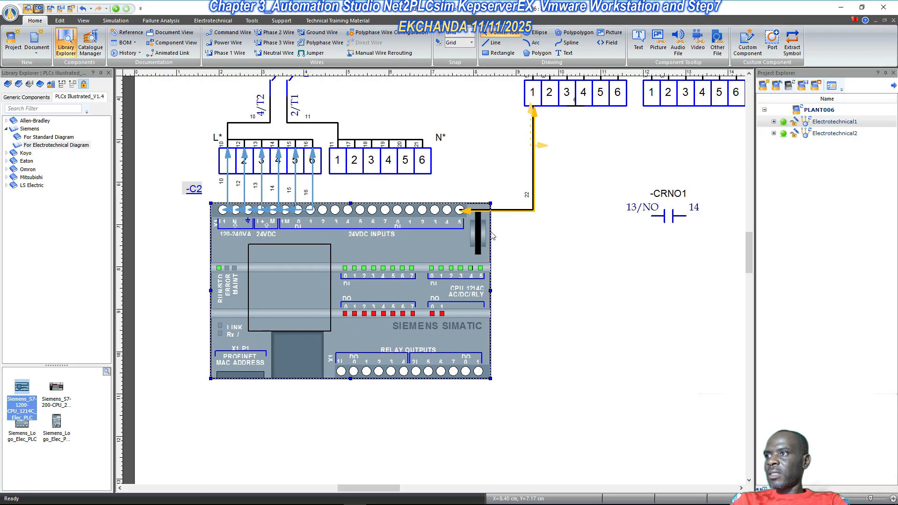
pyautogui.moveTo(437, 246); pyautogui.dragTo(490, 321)
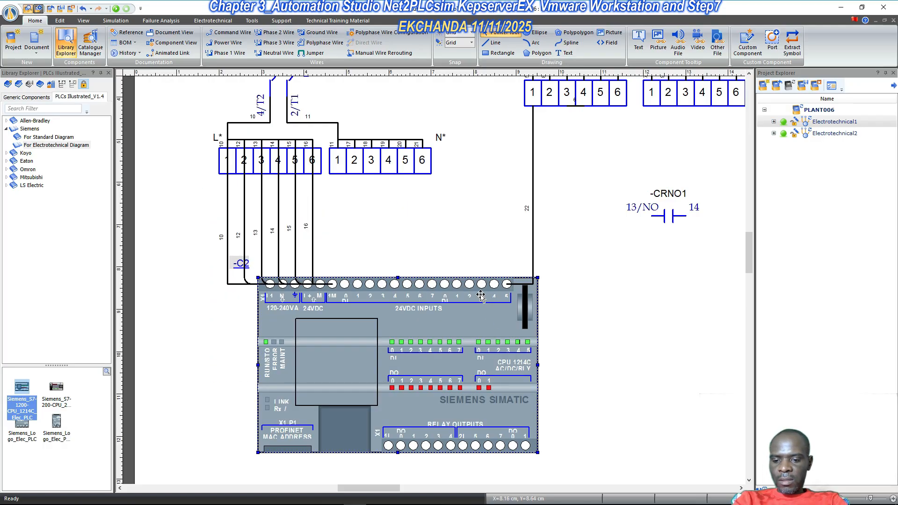
pyautogui.hotkey('ctrl', 'z')
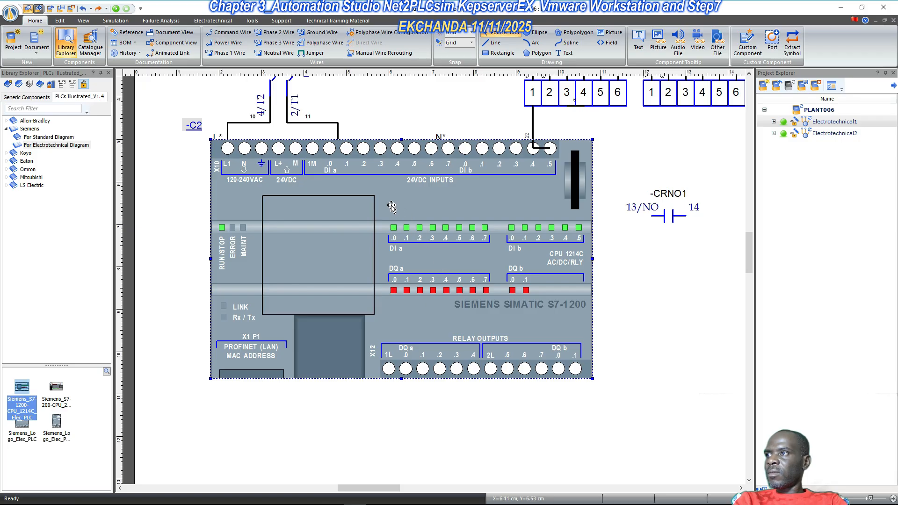
# - Move the S7-1200 PLC down into the empty area below the terminal blocks, clear of blocks L and N
pyautogui.moveTo(391, 204); pyautogui.dragTo(486, 375)
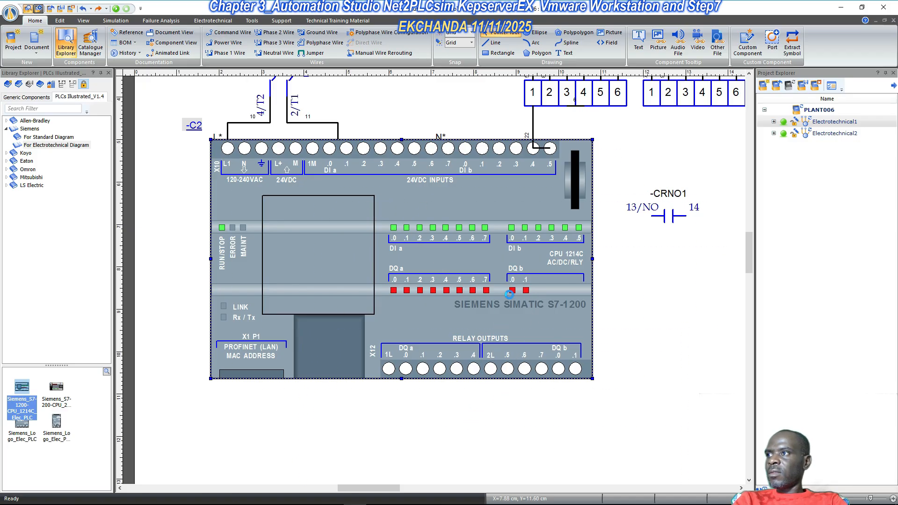
pyautogui.scroll(-2, 421, 256)
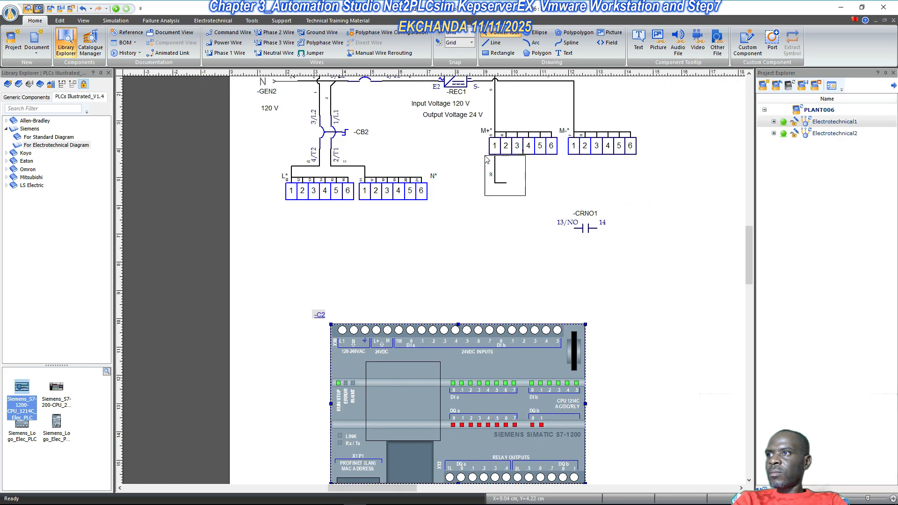
pyautogui.click(494, 161)
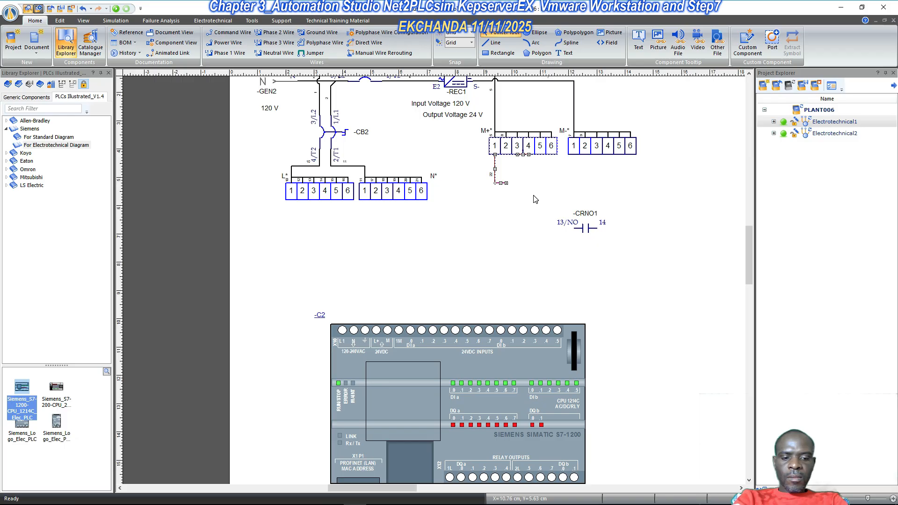
pyautogui.press('Delete')
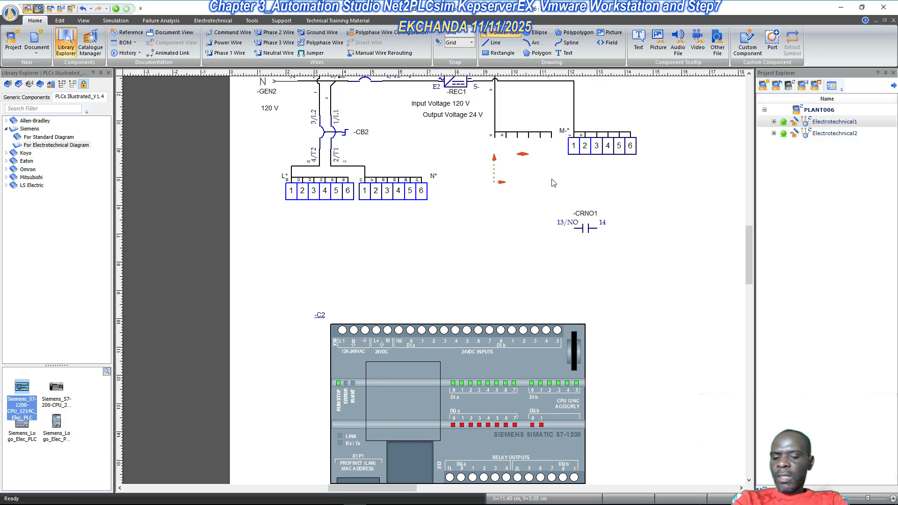
pyautogui.hotkey('ctrl', 'z')
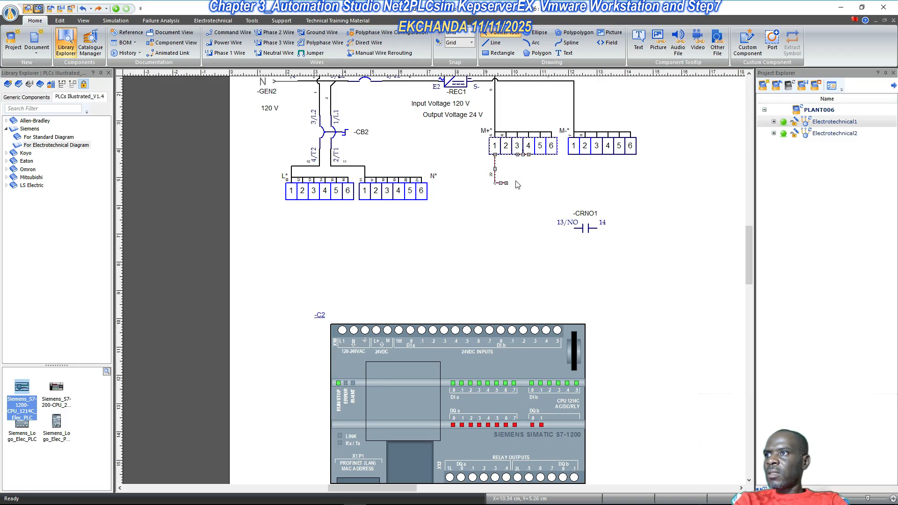
# - Delete the stray unfinished wire hanging below terminal 1 of block M+
pyautogui.click(495, 163)
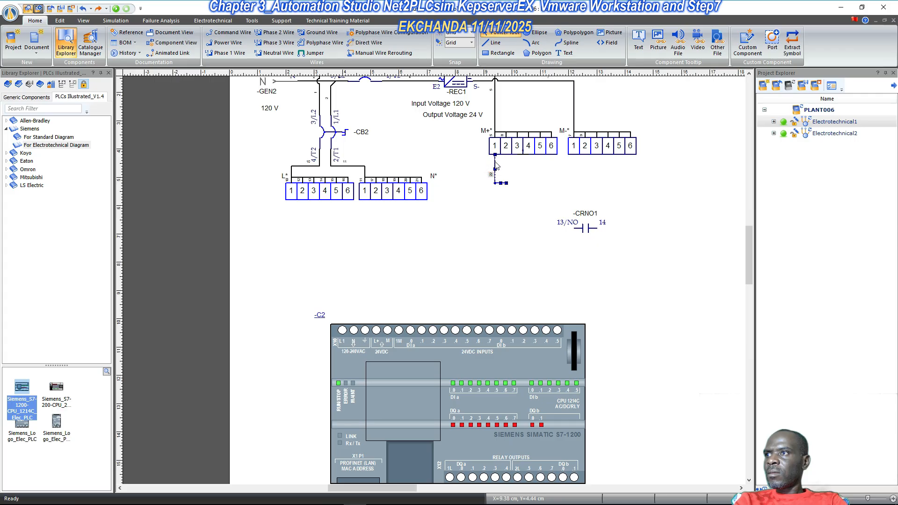
pyautogui.press('Delete')
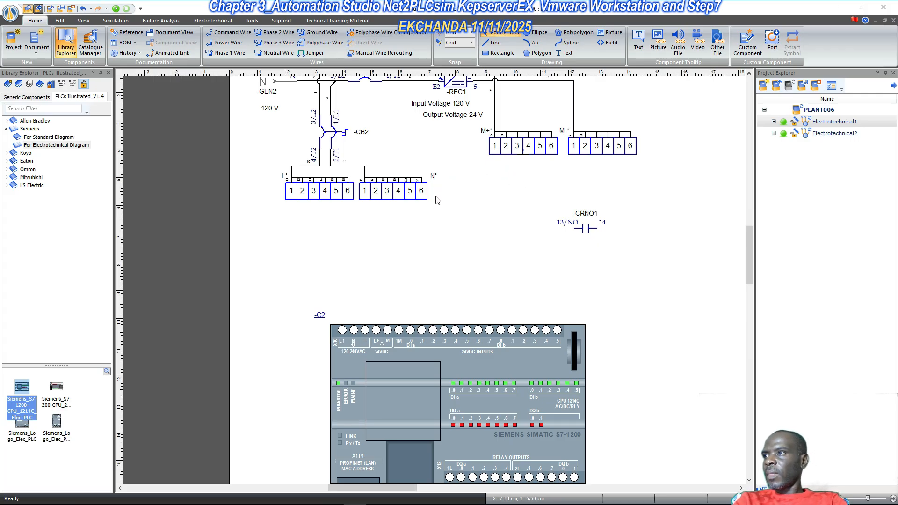
pyautogui.scroll(-1, 461, 309)
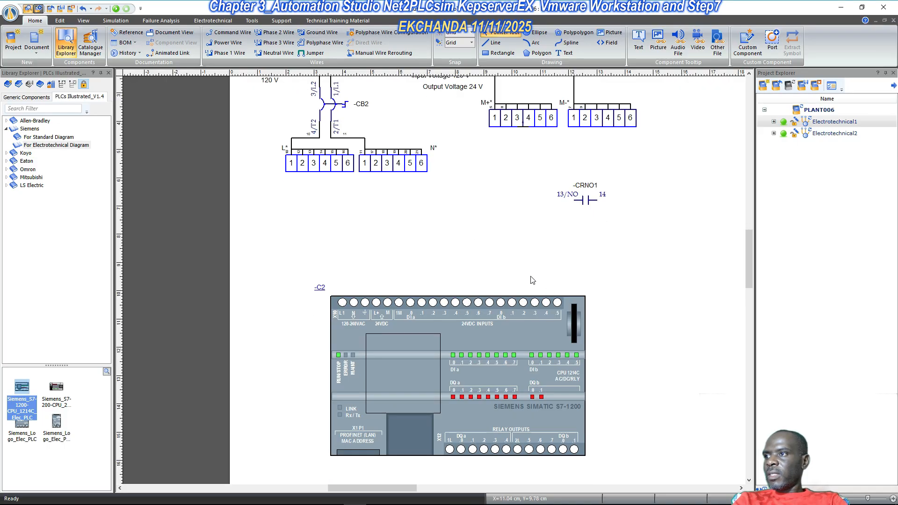
# - Set the PLC's item identifier to SAMPLE LOGIC and place its label beside the PLC's upper-left corner
pyautogui.moveTo(322, 287); pyautogui.dragTo(347, 291)
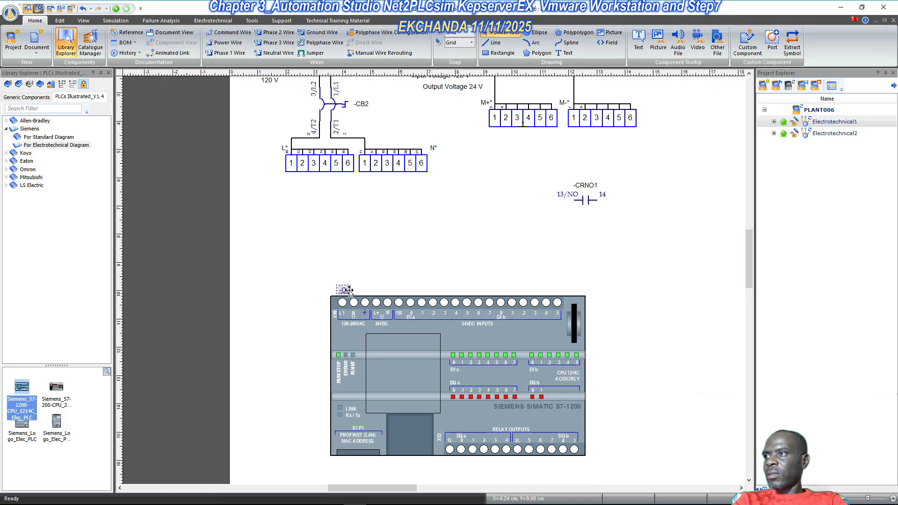
pyautogui.click(370, 345)
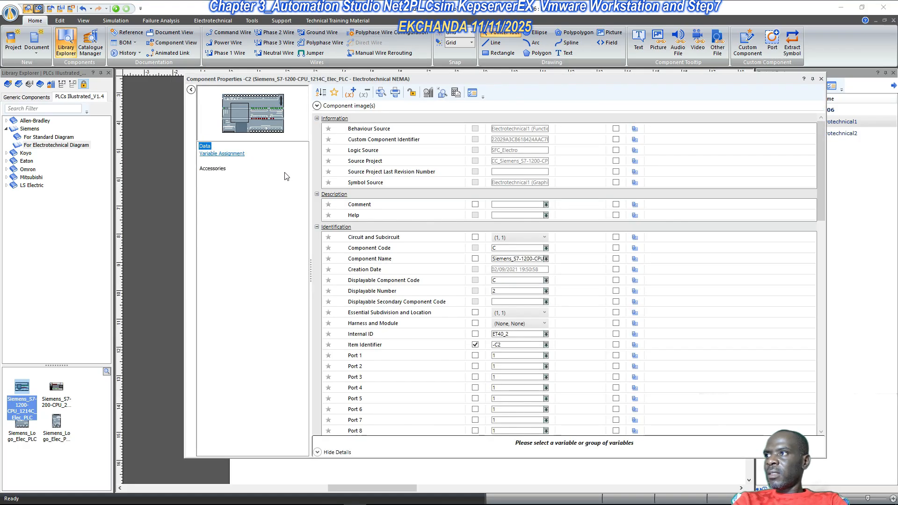
pyautogui.click(476, 342)
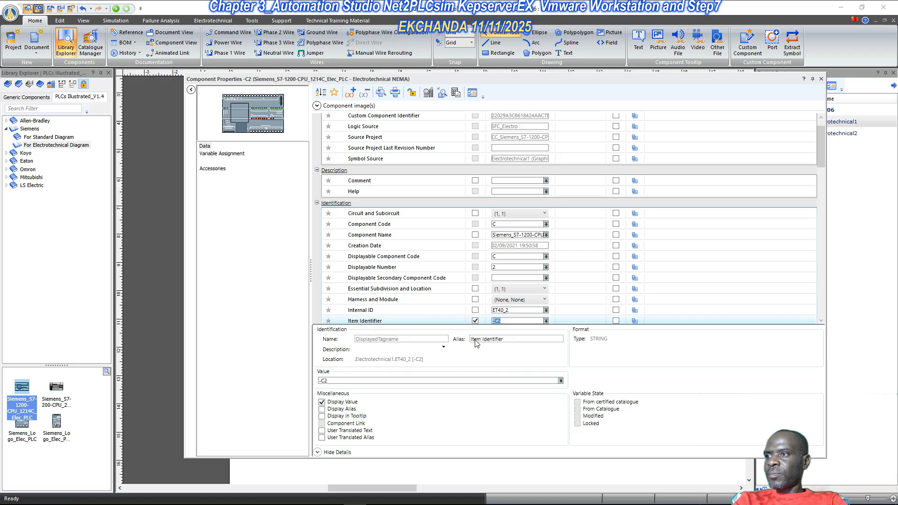
pyautogui.write('SAMPLE LOGIC')
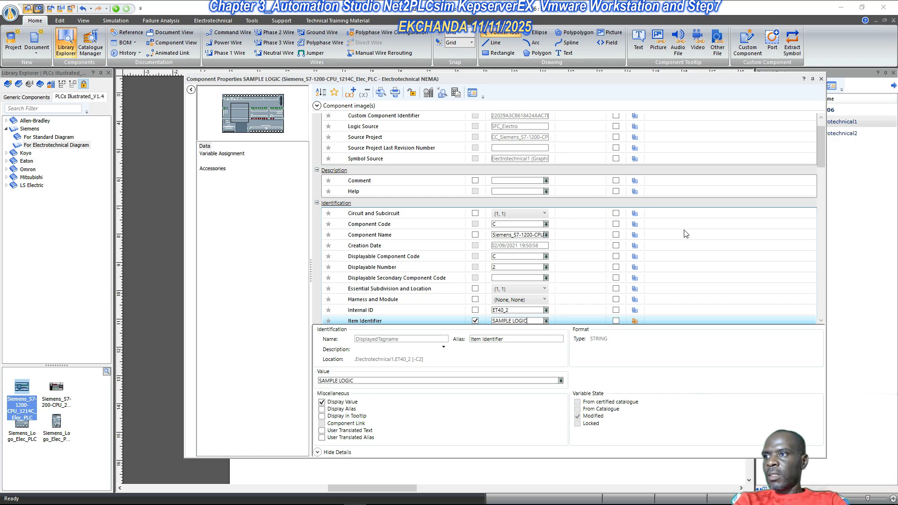
pyautogui.click(822, 79)
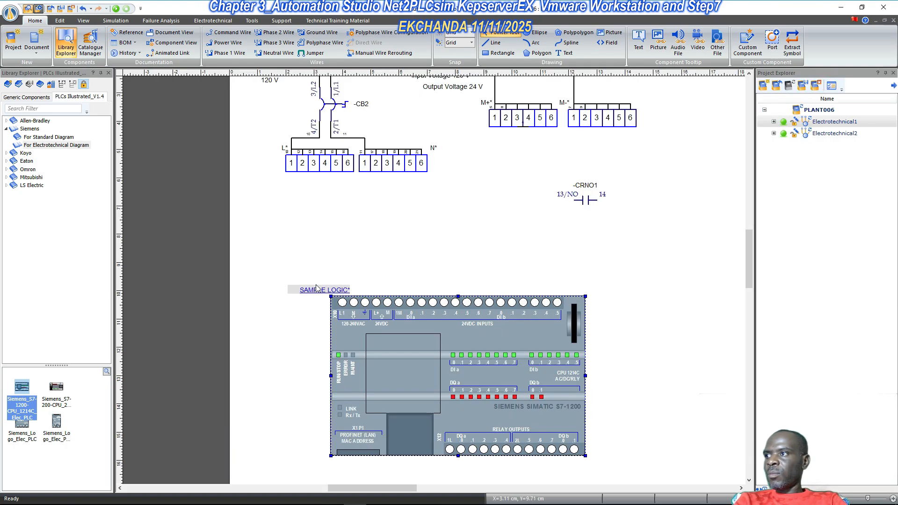
pyautogui.moveTo(311, 291); pyautogui.dragTo(291, 307)
# - Examine the PLC's 120-240VAC and 24VDC supply terminals and compare them with the terminal blocks above
pyautogui.scroll(1, 432, 212)
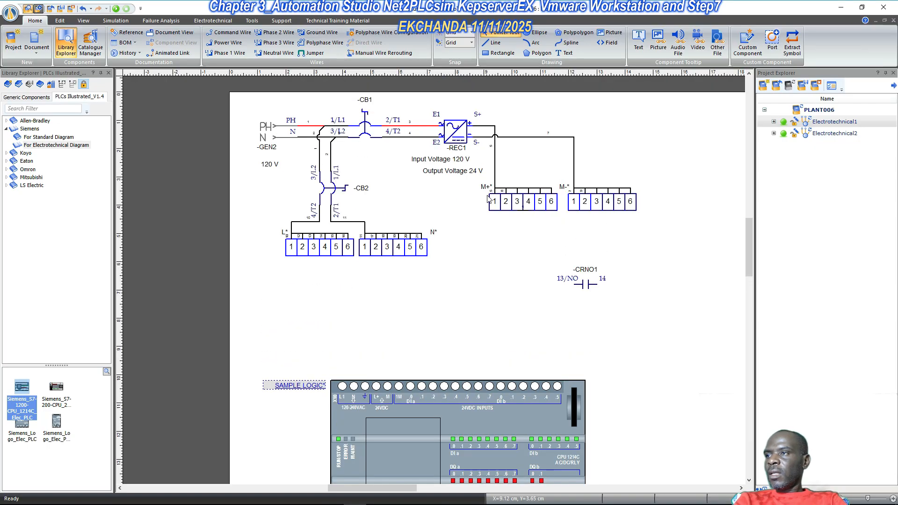
pyautogui.scroll(-1, 515, 165)
pyautogui.scroll(-1, 439, 290)
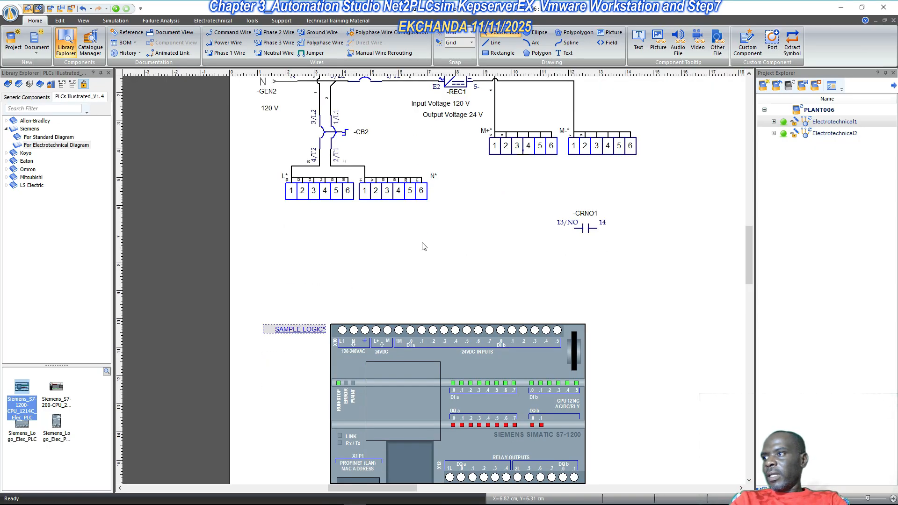
pyautogui.scroll(2, 380, 366)
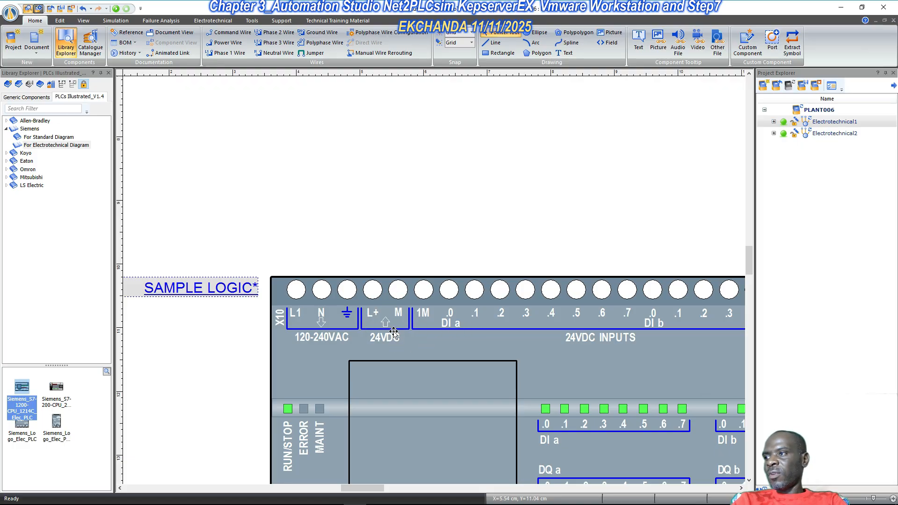
pyautogui.scroll(-1, 359, 355)
pyautogui.scroll(-1, 359, 354)
pyautogui.scroll(3, 433, 290)
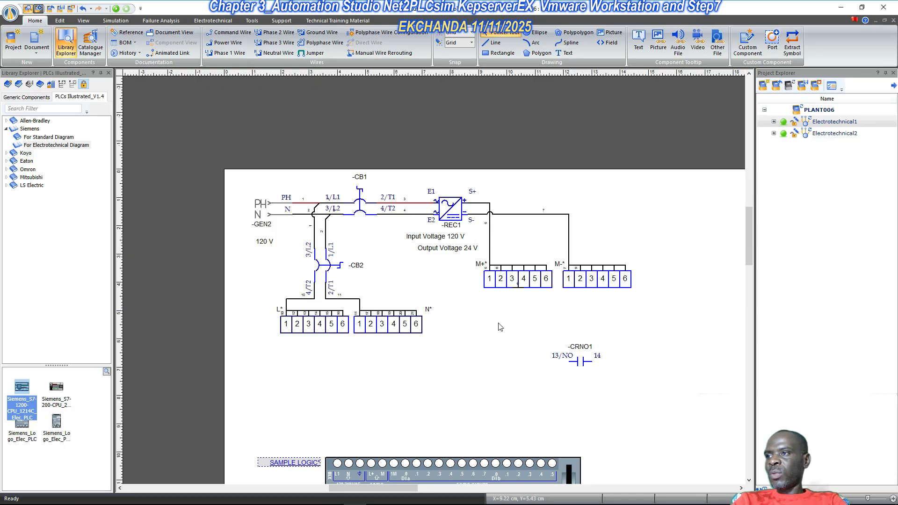
pyautogui.scroll(-3, 610, 222)
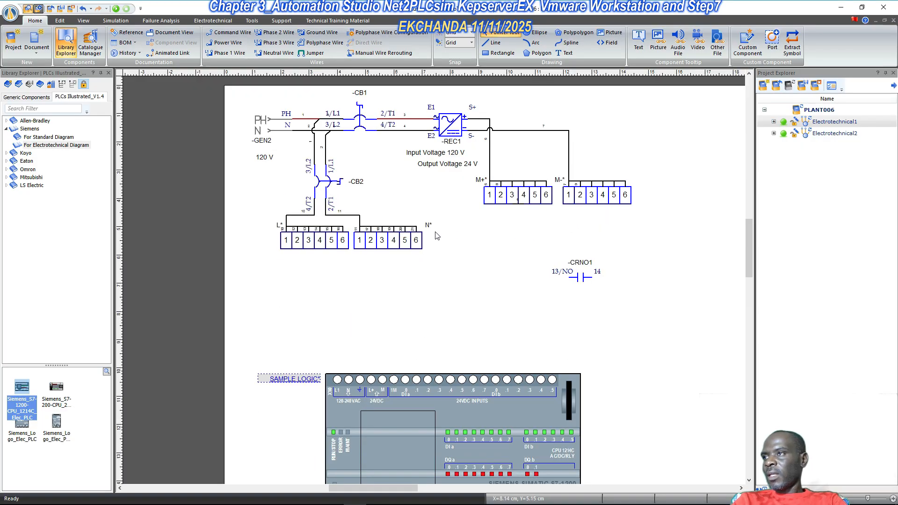
pyautogui.scroll(-2, 387, 329)
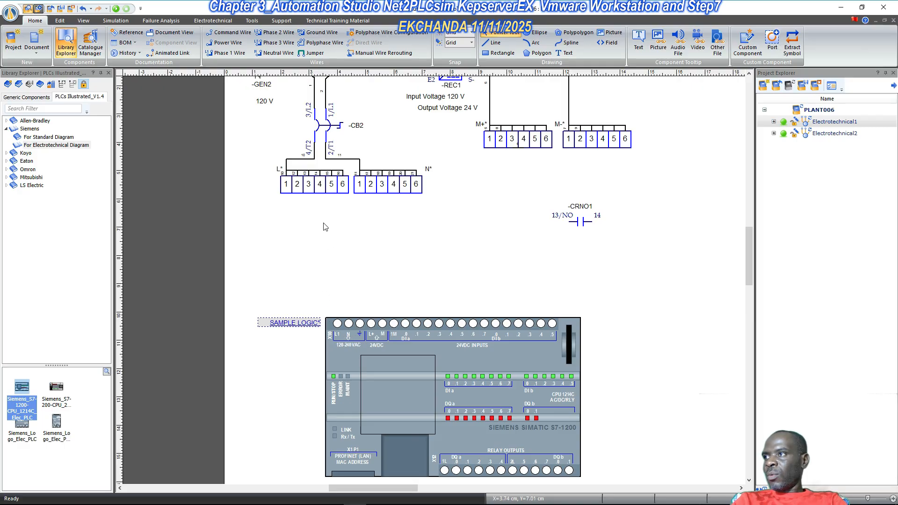
# - Wire terminal 1 of block L to the PLC's L1 terminal and make the wire a Power Phase 1 Wire
pyautogui.moveTo(287, 191); pyautogui.dragTo(336, 323)
pyautogui.click(336, 322)
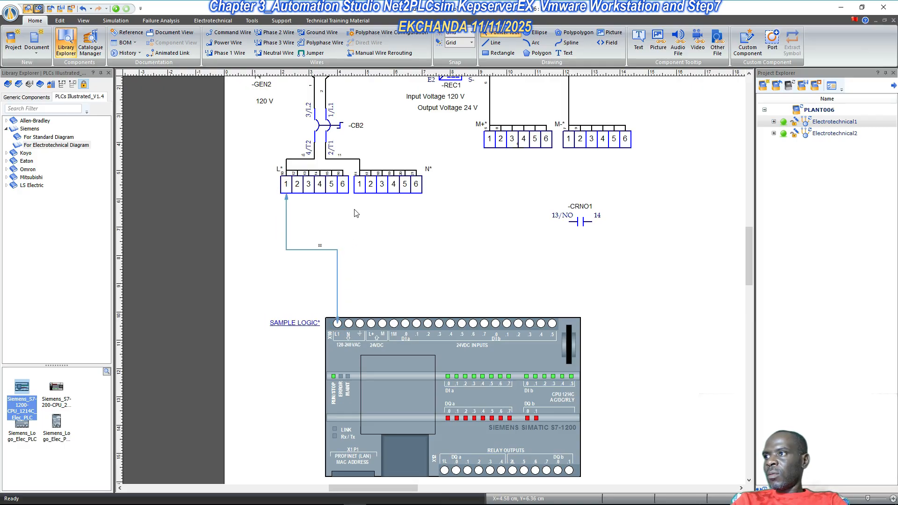
pyautogui.click(363, 227)
pyautogui.rightClick(316, 248)
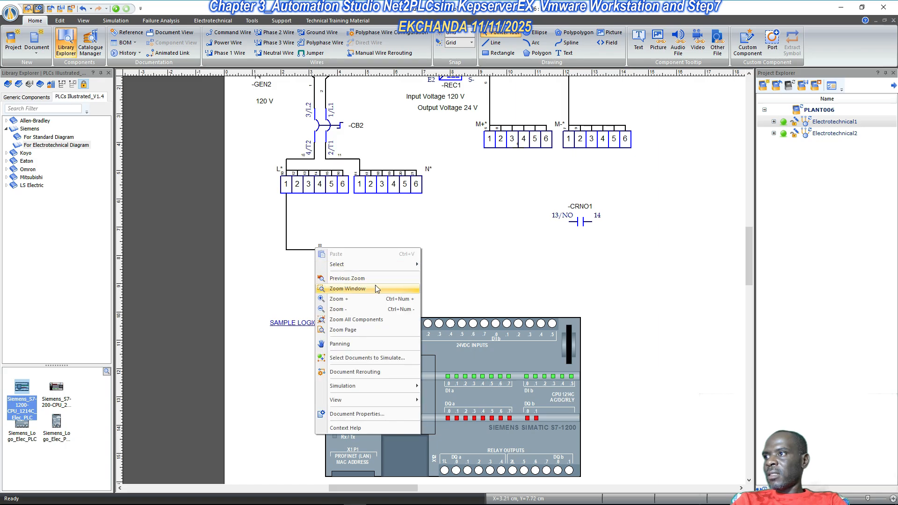
pyautogui.click(298, 249)
pyautogui.click(296, 250)
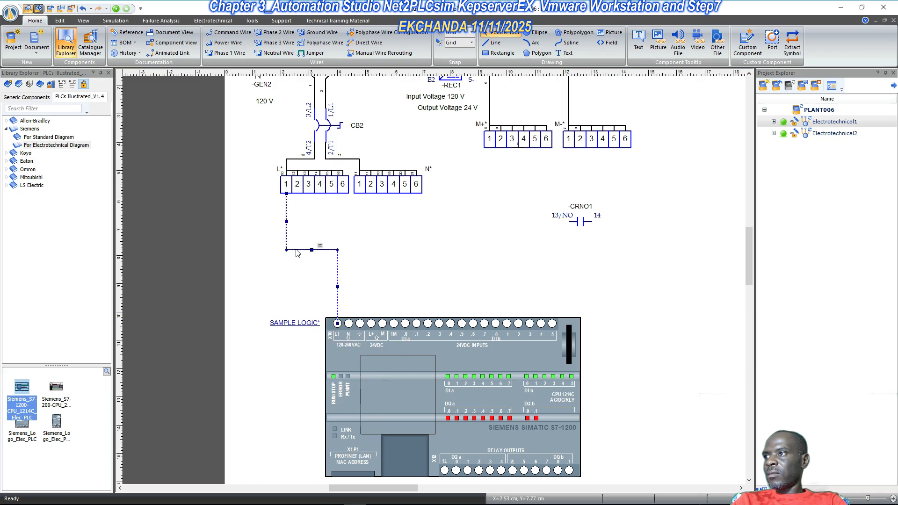
pyautogui.rightClick(297, 251)
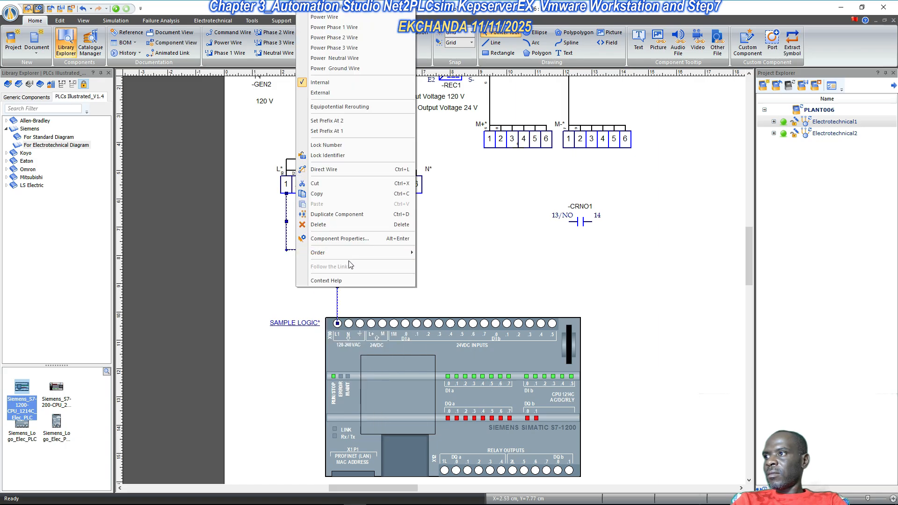
pyautogui.click(359, 27)
pyautogui.click(402, 263)
# - Wire terminal 1 of block N to the PLC's N supply terminal, with a bend just above the PLC
pyautogui.click(360, 192)
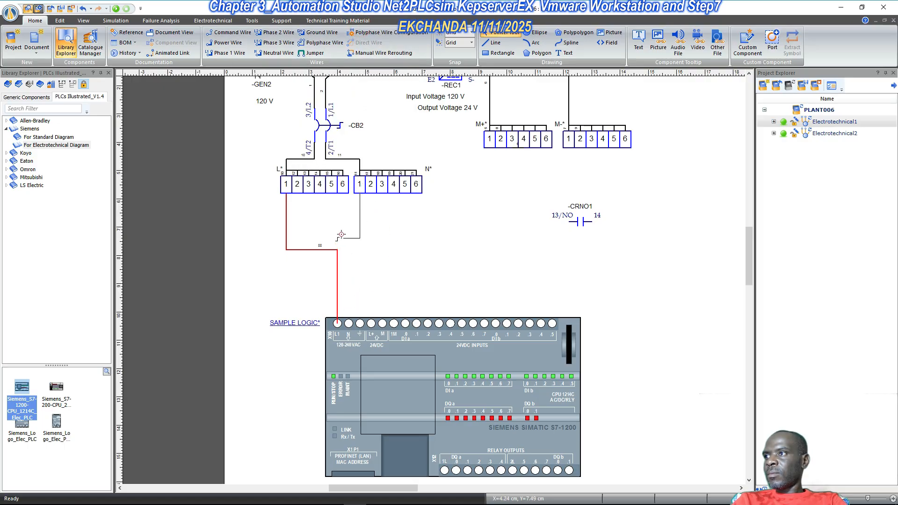
pyautogui.click(348, 213)
pyautogui.click(347, 284)
pyautogui.click(348, 322)
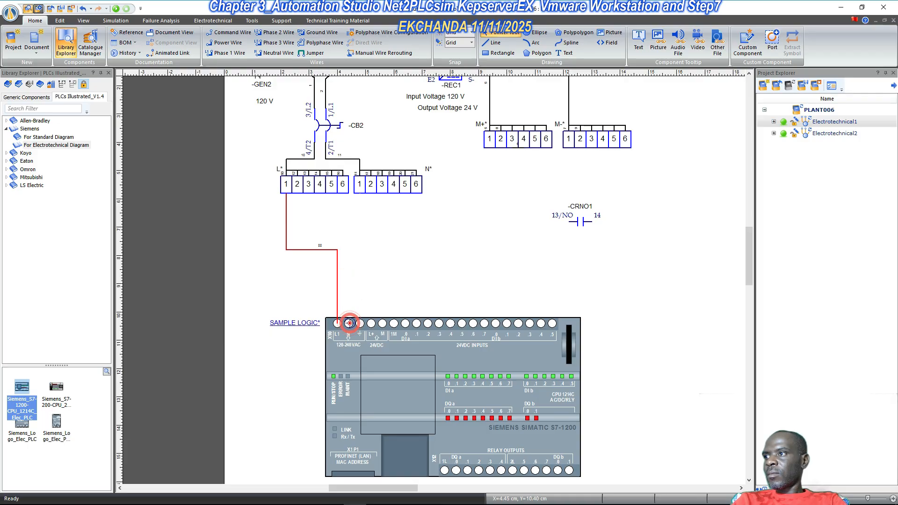
pyautogui.rightClick(348, 322)
pyautogui.click(479, 248)
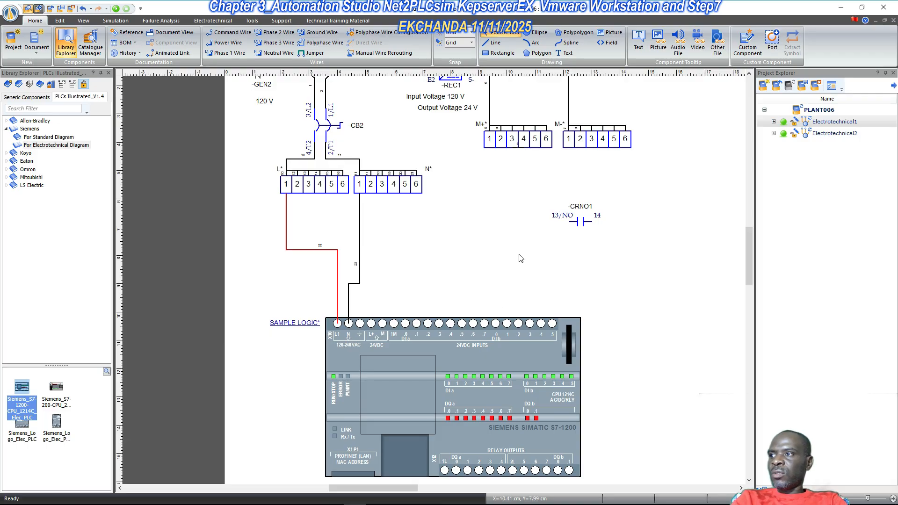
# - Wire terminal 1 of block M+ to the PLC's L+ terminal and terminal 1 of block M- to its M terminal
pyautogui.scroll(3, 434, 274)
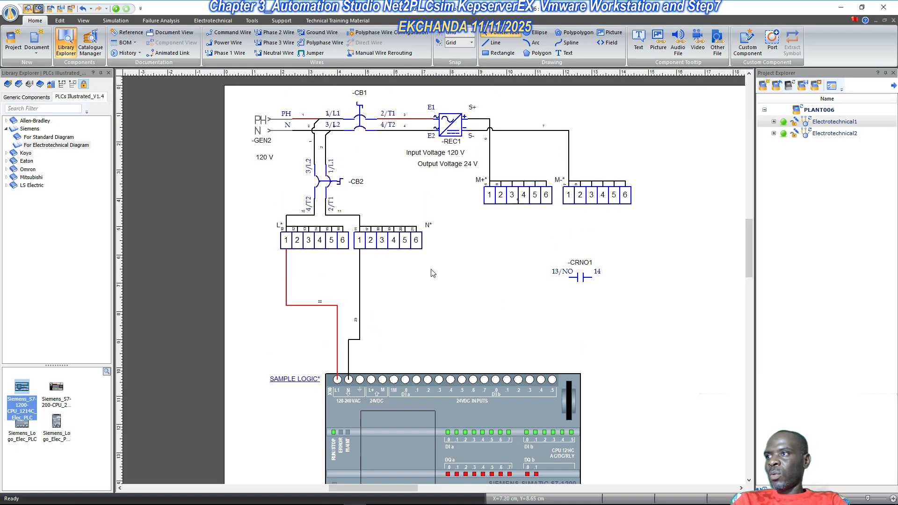
pyautogui.click(490, 202)
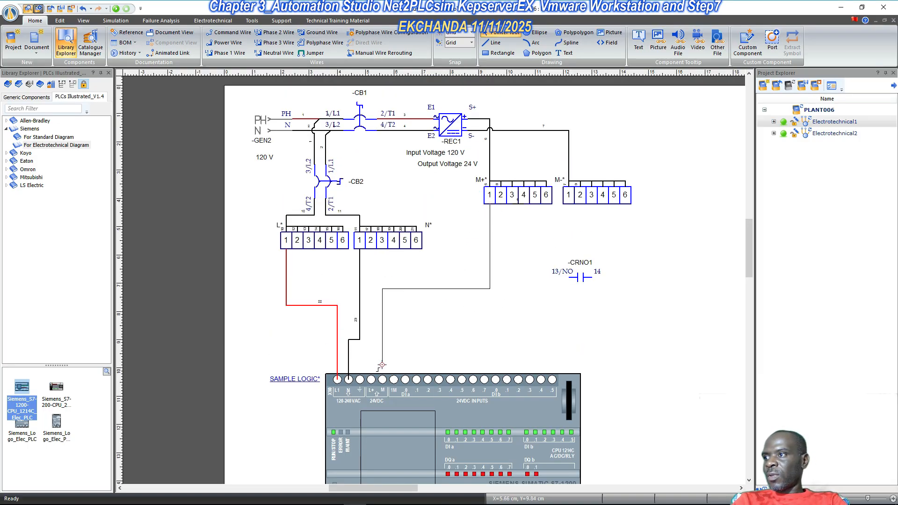
pyautogui.click(371, 379)
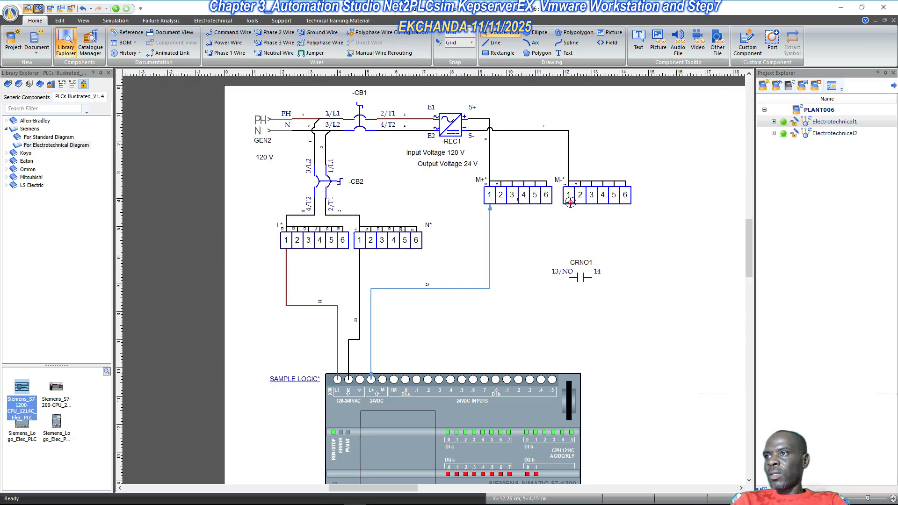
pyautogui.click(570, 202)
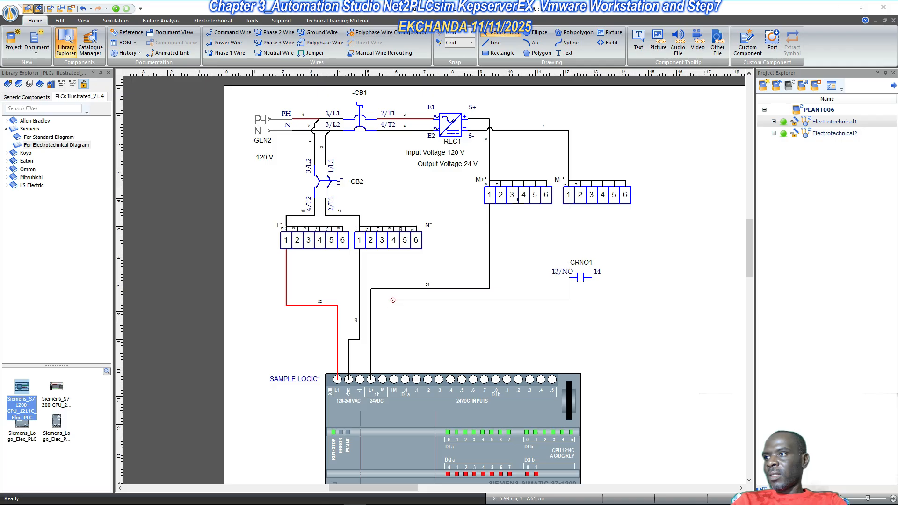
pyautogui.click(383, 378)
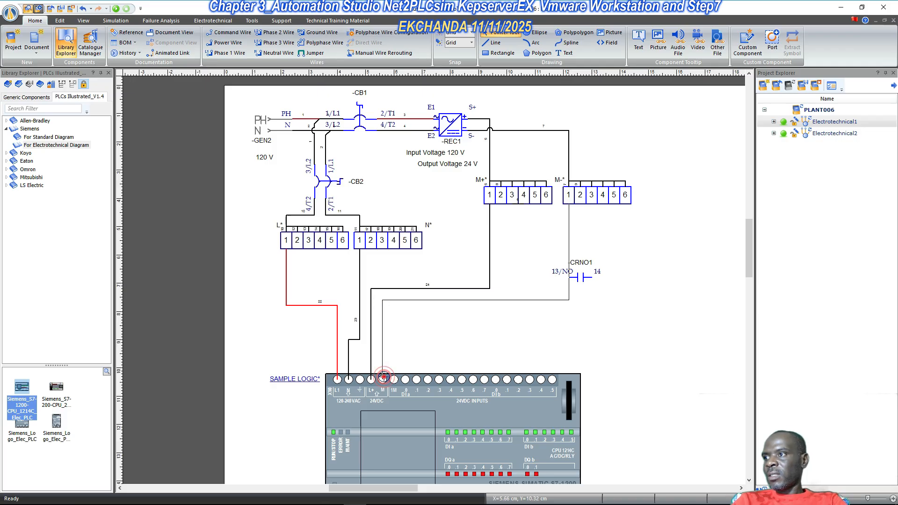
# - Delete all supply wires running from blocks L, N, M+ and M- to the PLC
pyautogui.scroll(-3, 511, 196)
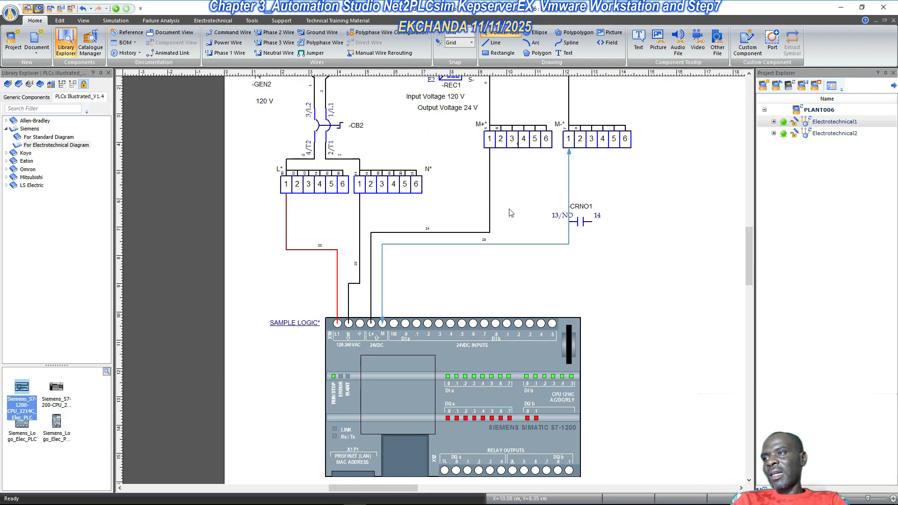
pyautogui.scroll(-4, 511, 213)
pyautogui.scroll(2, 514, 216)
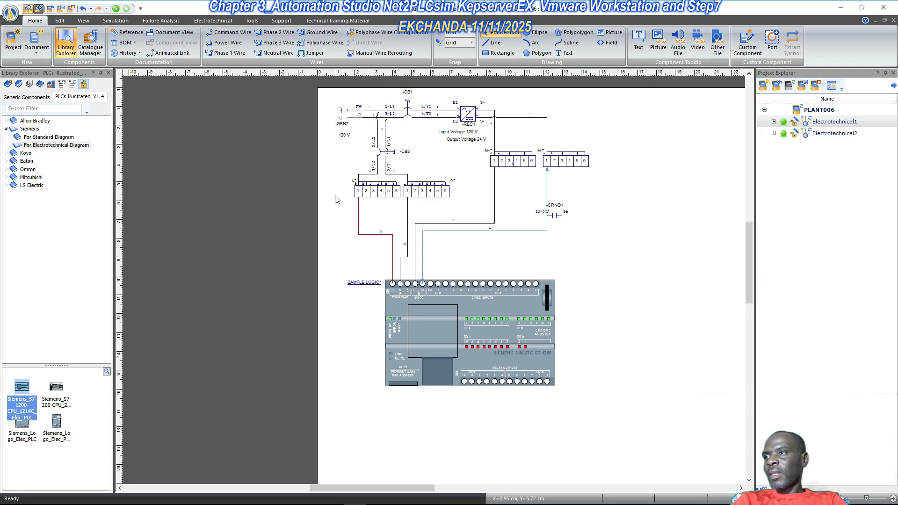
pyautogui.scroll(-1, 335, 200)
pyautogui.scroll(4, 571, 196)
pyautogui.scroll(-3, 552, 206)
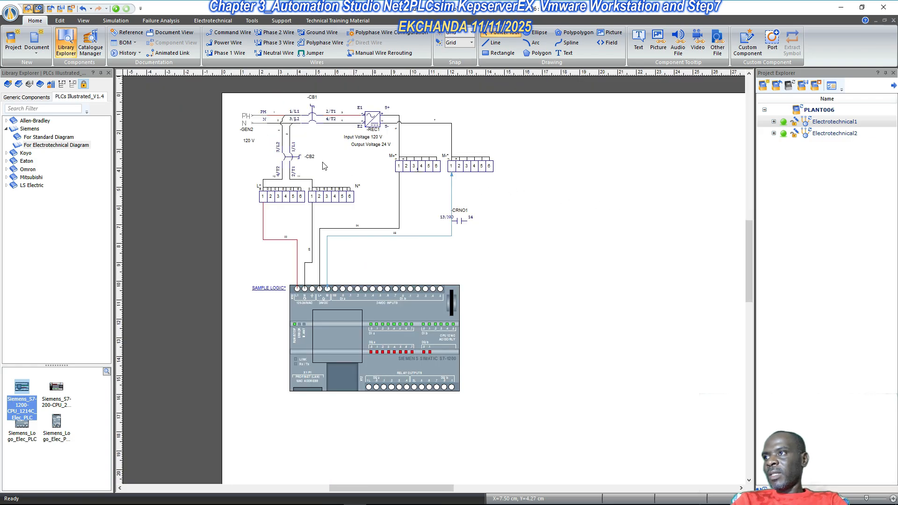
pyautogui.scroll(2, 325, 166)
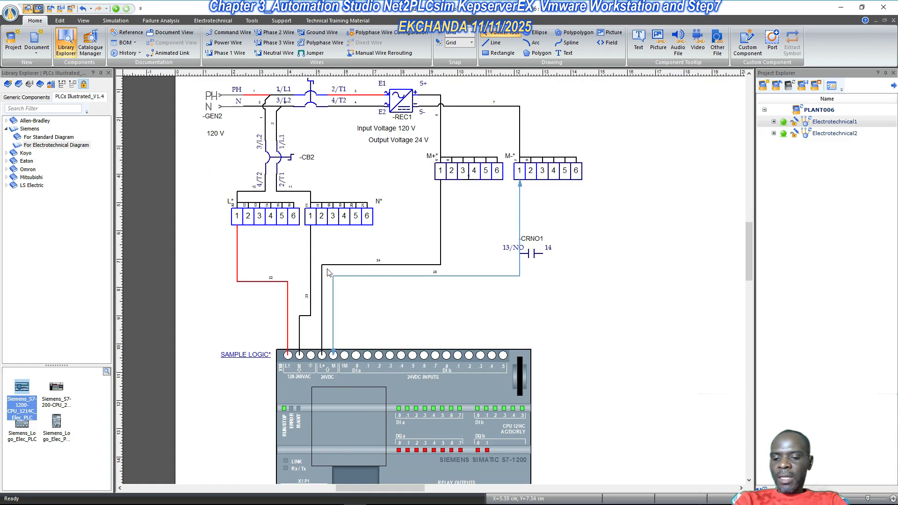
pyautogui.click(255, 281)
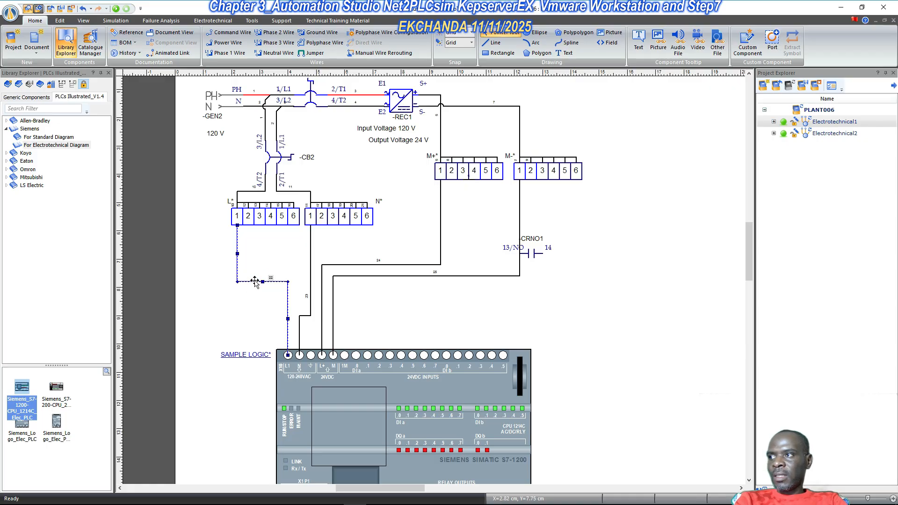
pyautogui.press('Delete')
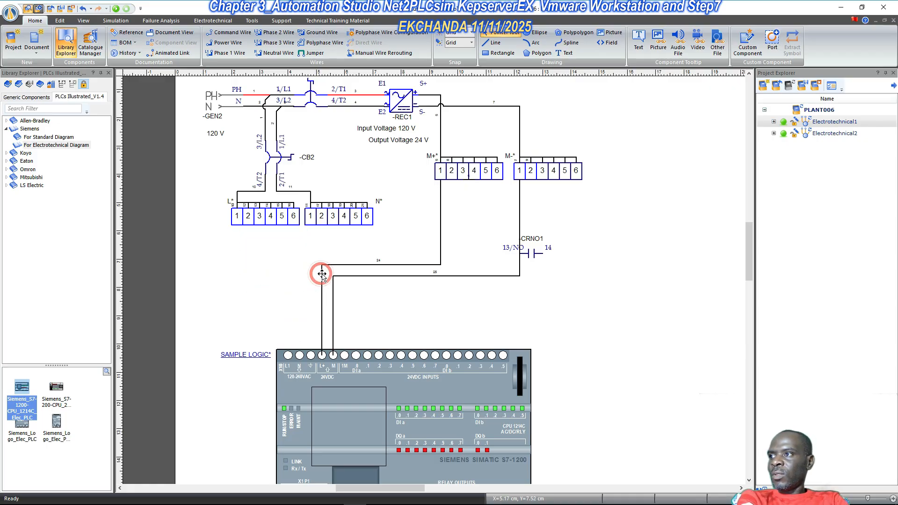
pyautogui.click(322, 277)
pyautogui.press('Delete')
pyautogui.click(355, 278)
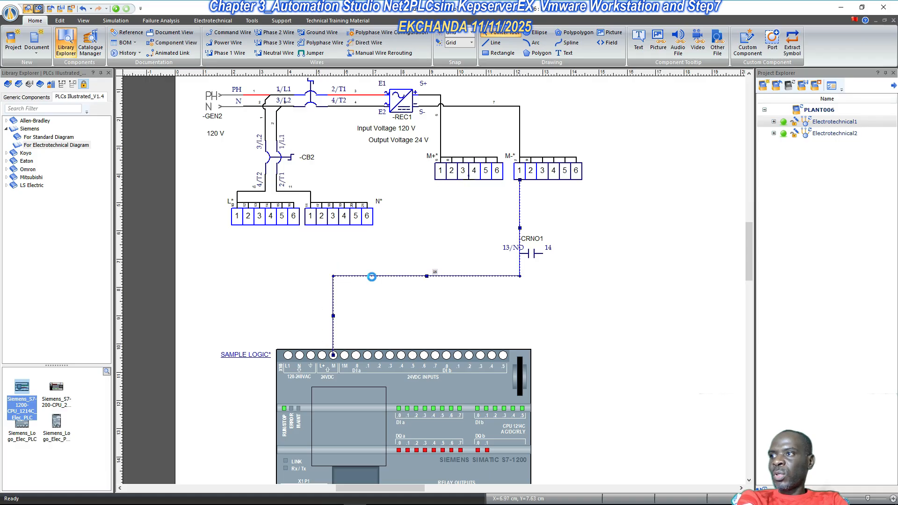
pyautogui.press('Delete')
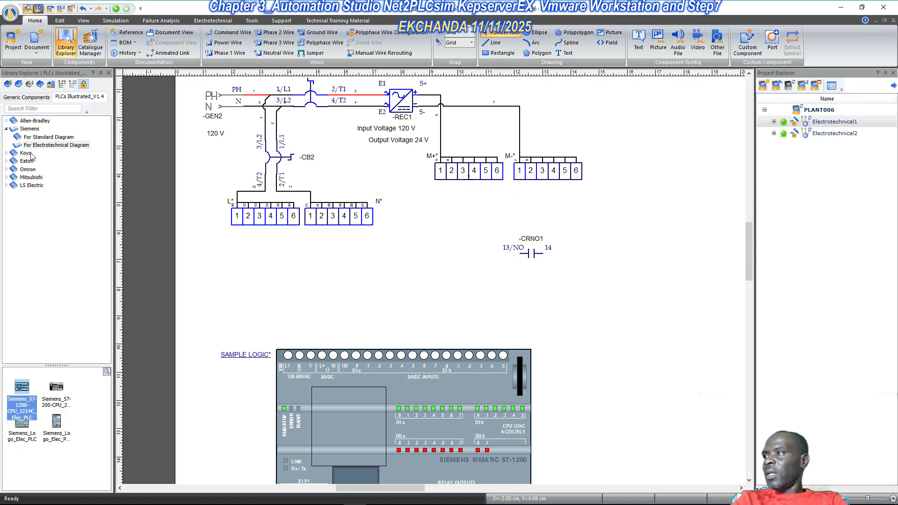
# - Place a NEMA ground symbol from the generic Electrotechnical NEMA components beside the SAMPLE LOGIC PLC
pyautogui.click(29, 96)
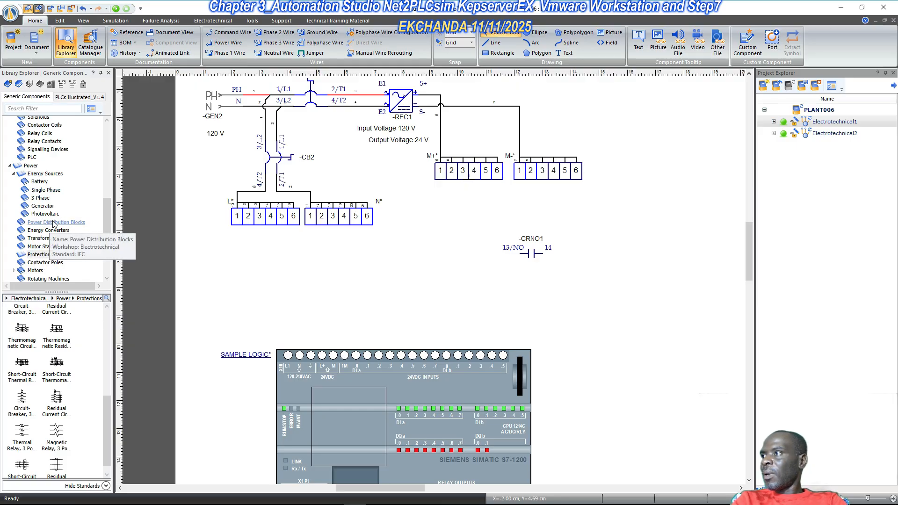
pyautogui.scroll(-3, 50, 207)
pyautogui.scroll(3, 51, 217)
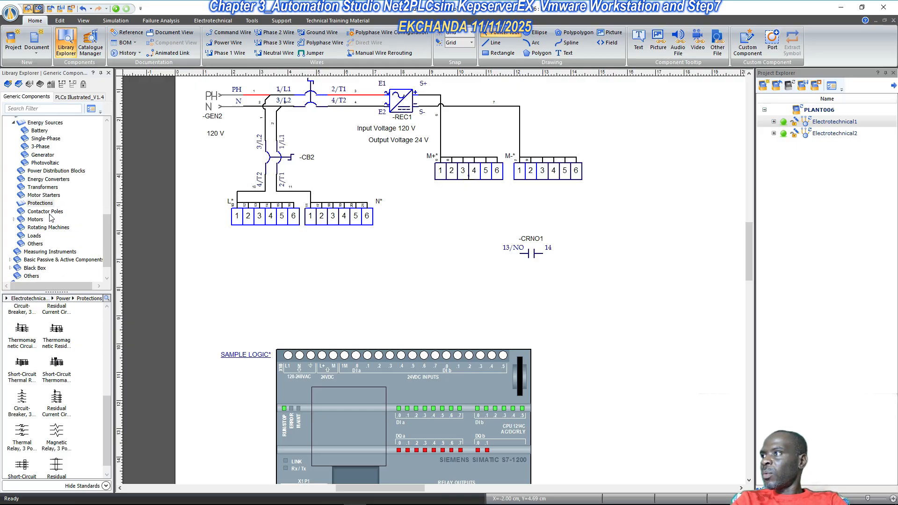
pyautogui.scroll(7, 50, 217)
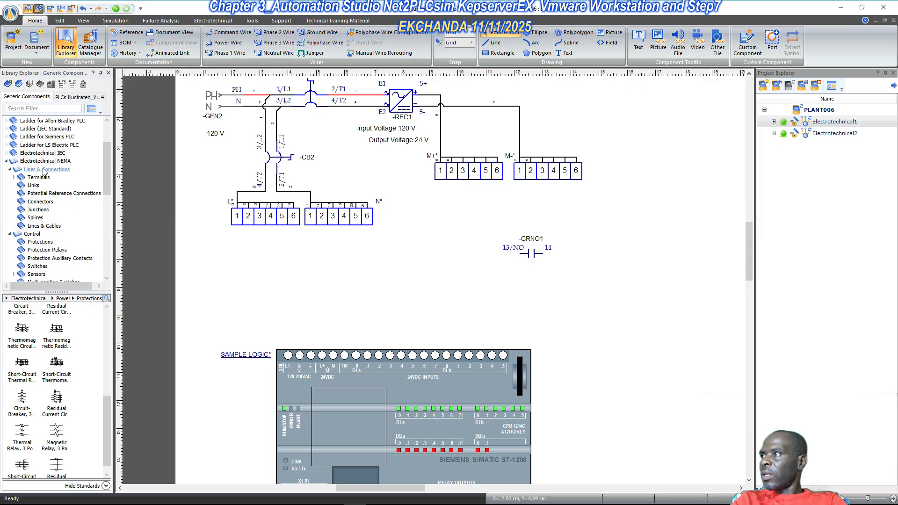
pyautogui.click(45, 161)
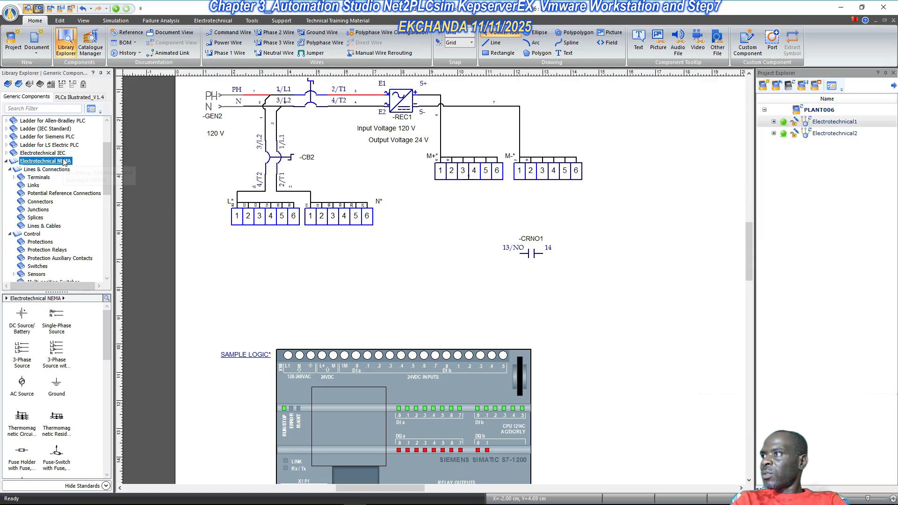
pyautogui.click(33, 186)
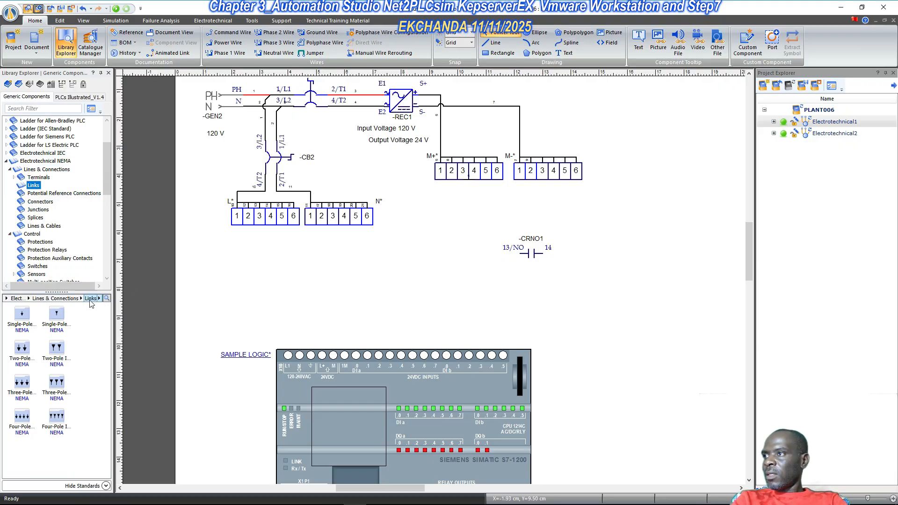
pyautogui.scroll(-1, 371, 296)
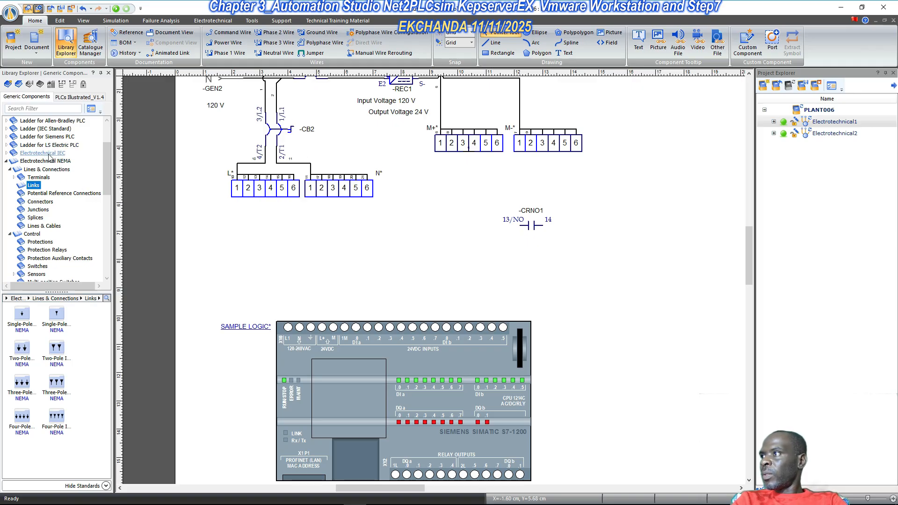
pyautogui.click(69, 162)
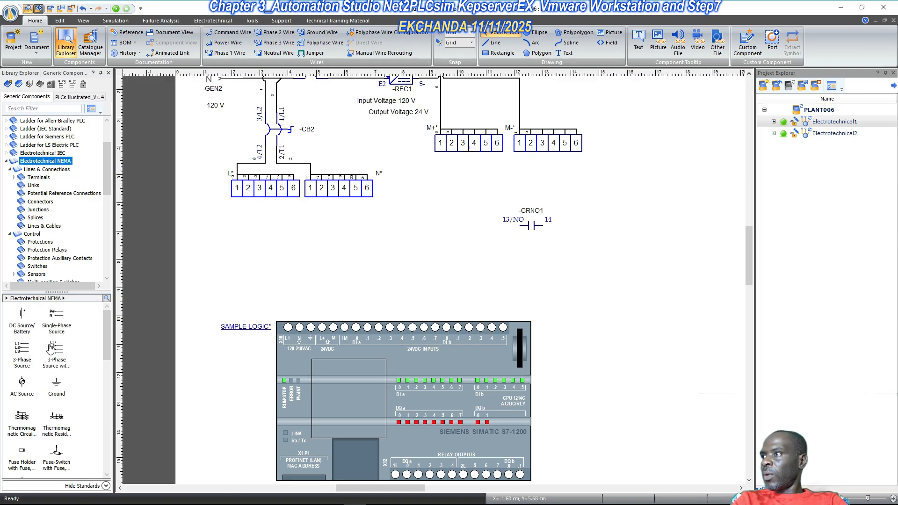
pyautogui.moveTo(57, 387); pyautogui.dragTo(243, 358)
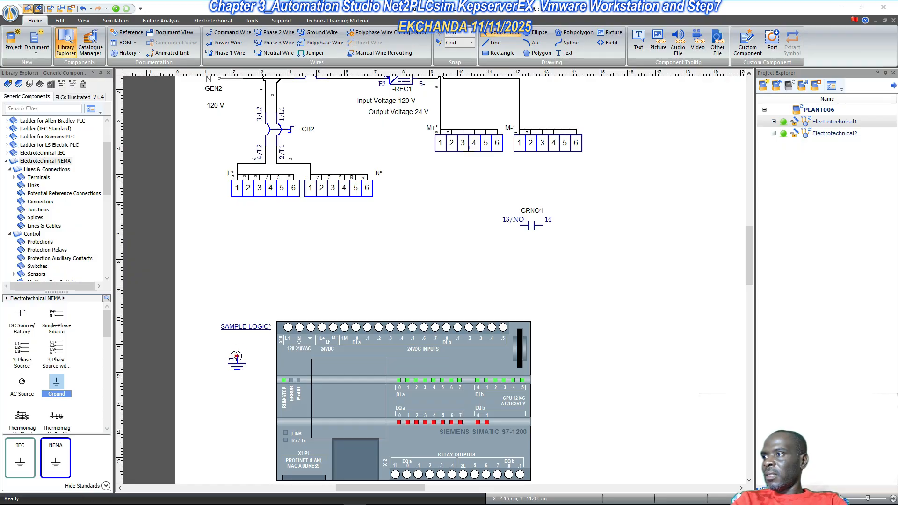
# - Wire the ground symbol to the PLC's ground terminal and make the wire a Power Ground Wire
pyautogui.moveTo(237, 357)
pyautogui.mouseDown()
pyautogui.moveTo(253, 297)
pyautogui.moveTo(303, 296)
pyautogui.moveTo(311, 327)
pyautogui.mouseUp()
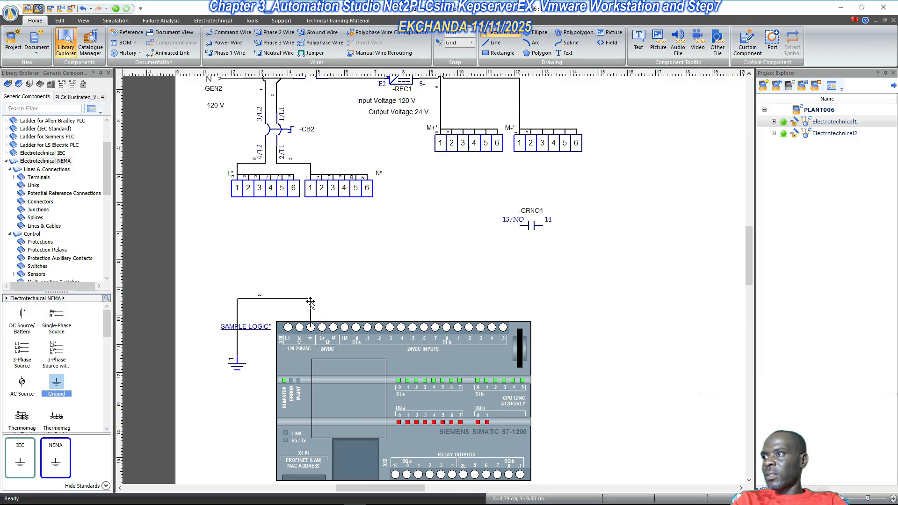
pyautogui.rightClick(309, 303)
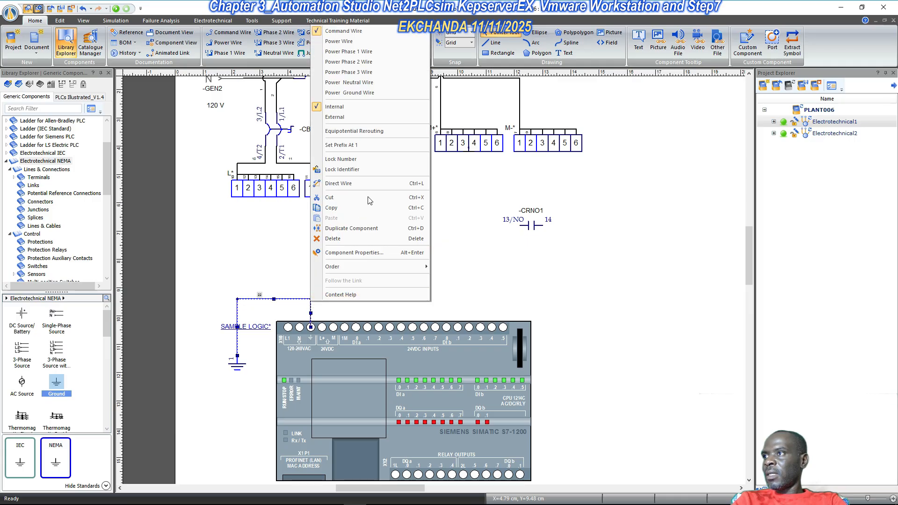
pyautogui.click(372, 93)
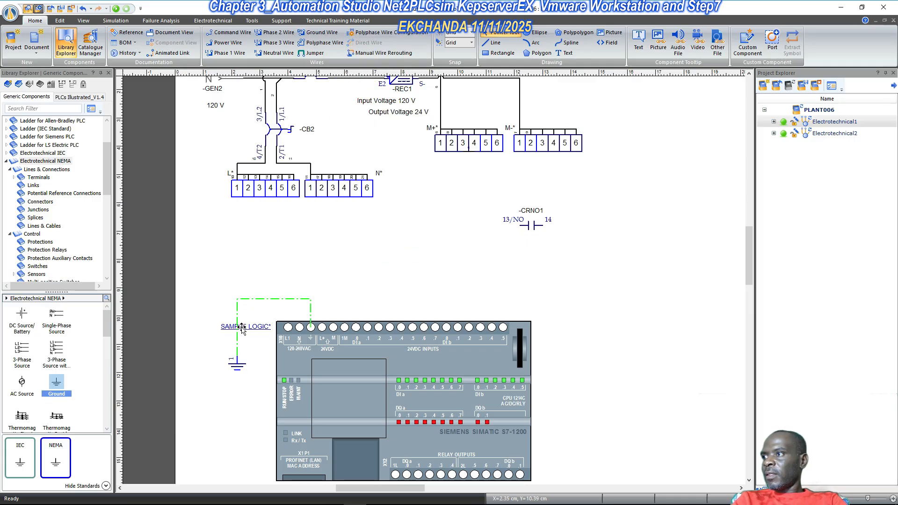
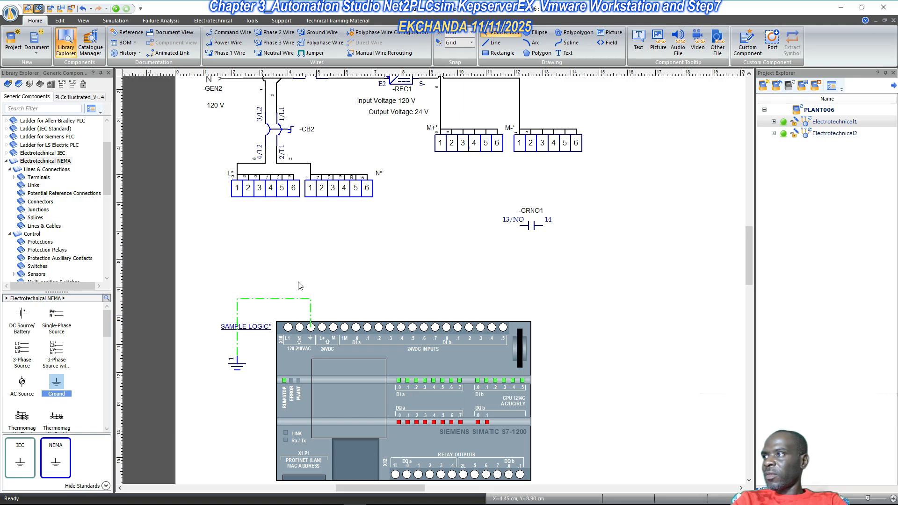
# - Place a NEMA single-pole output link on terminal 1 of block L and create the association L1 for it
pyautogui.click(33, 186)
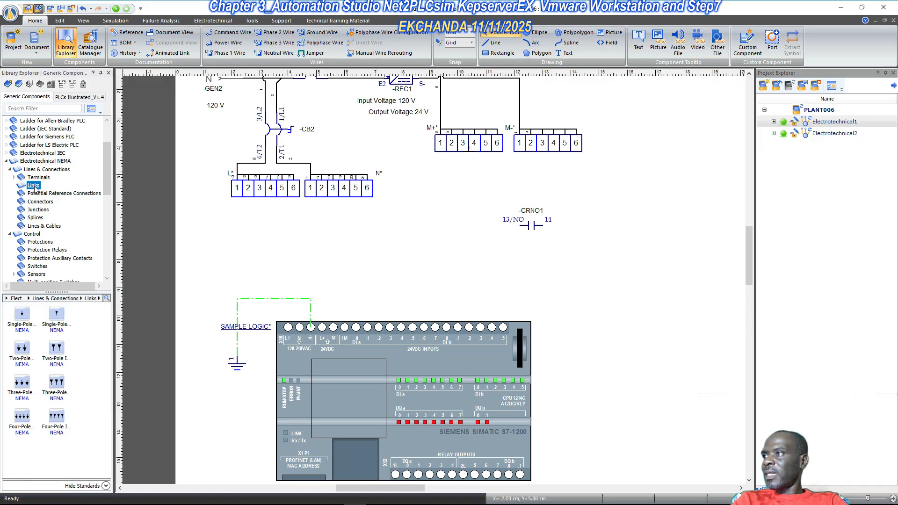
pyautogui.click(29, 319)
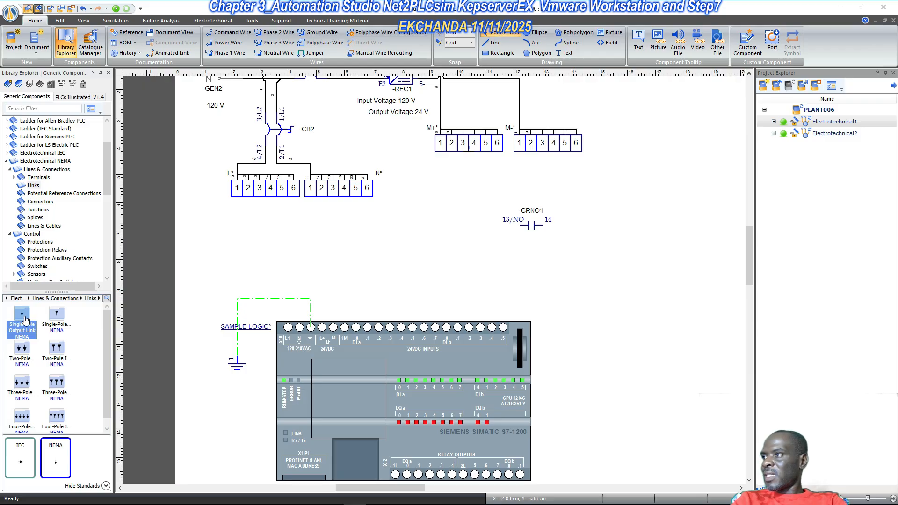
pyautogui.moveTo(56, 452); pyautogui.dragTo(239, 197)
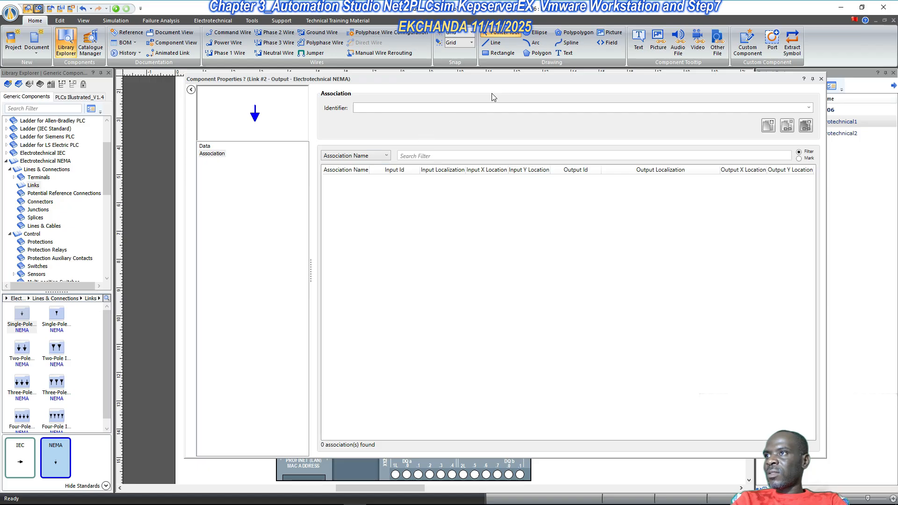
pyautogui.moveTo(518, 76); pyautogui.dragTo(550, 285)
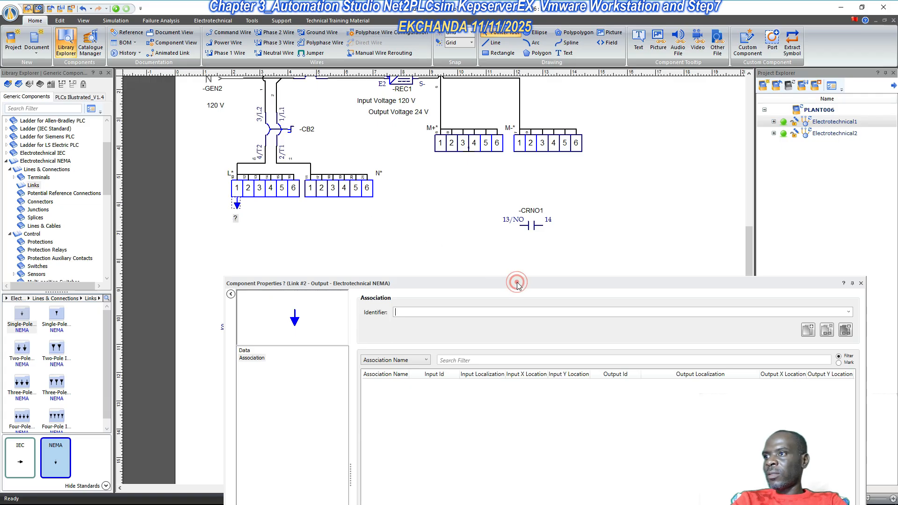
pyautogui.moveTo(518, 284); pyautogui.dragTo(514, 127)
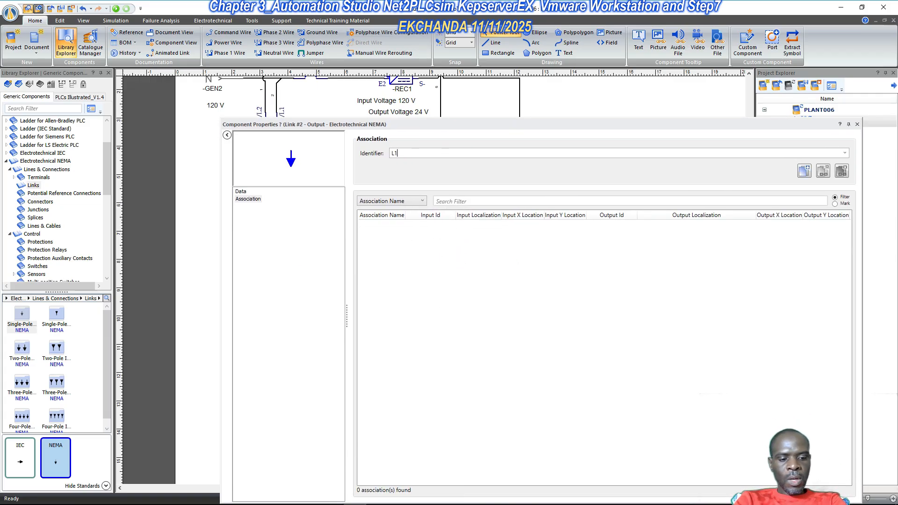
pyautogui.press('Return')
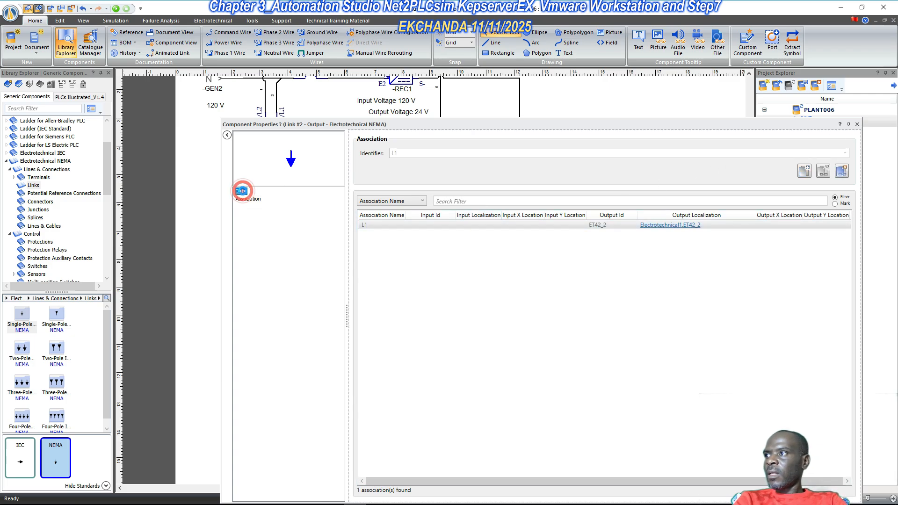
# - Set the output link's item identifier to L1 and close its properties
pyautogui.click(241, 191)
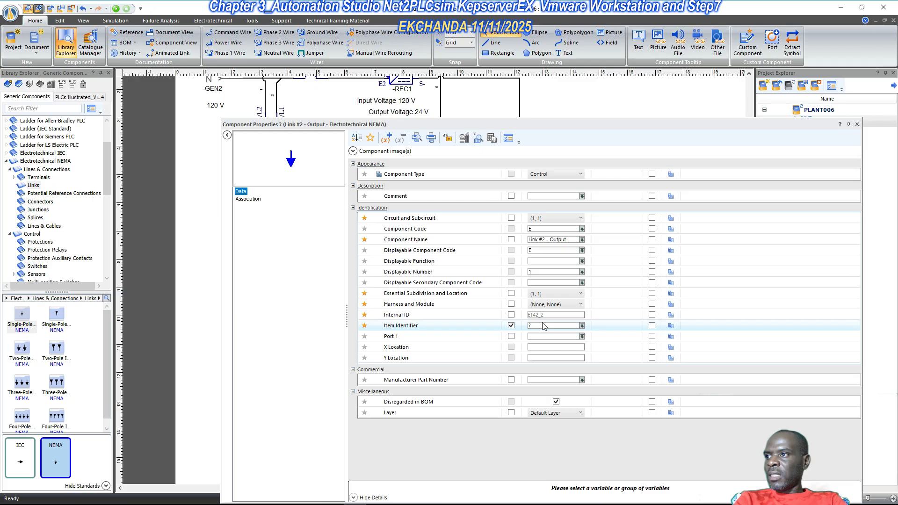
pyautogui.click(540, 325)
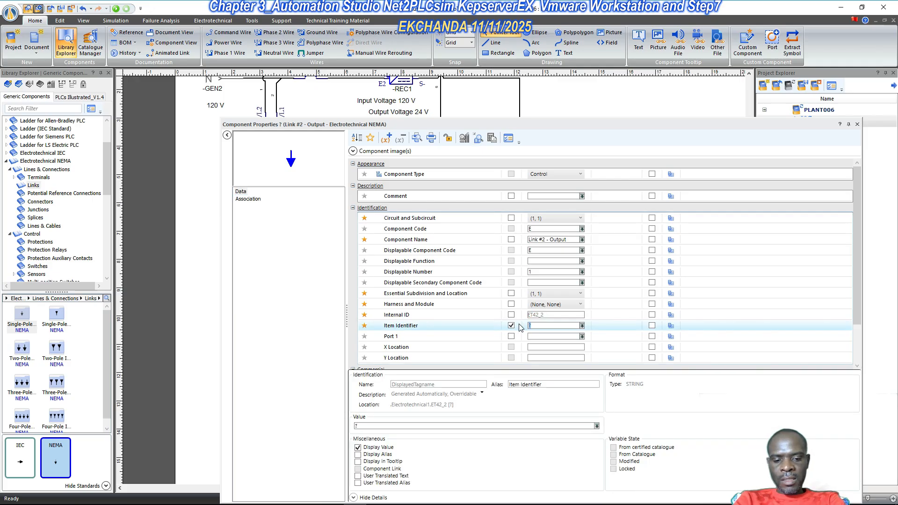
pyautogui.write('L1')
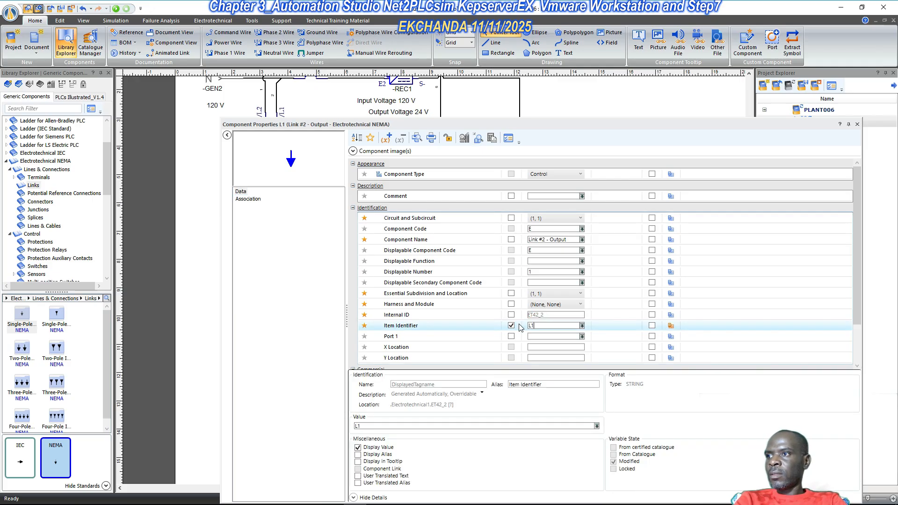
pyautogui.press('Return')
pyautogui.click(857, 124)
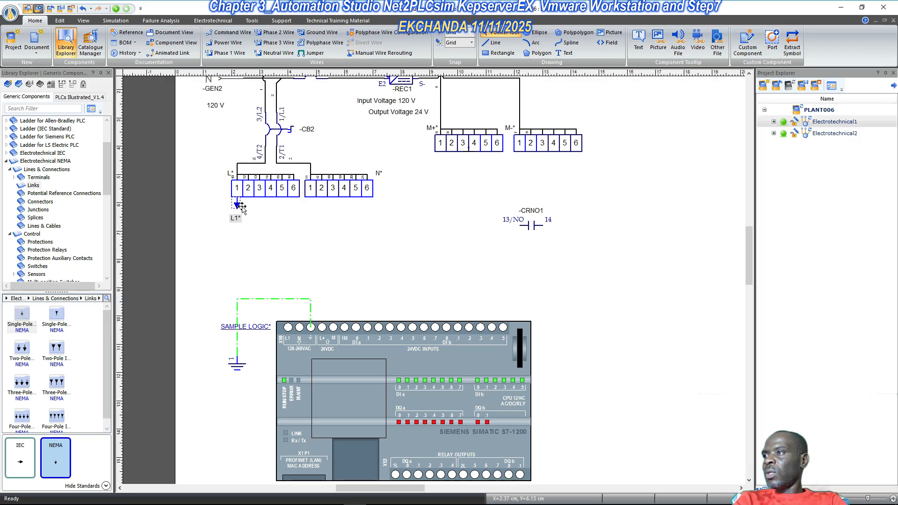
# - Place a NEMA single-pole Link #2 - Input on the PLC's L1 terminal and associate it with L1
pyautogui.click(57, 316)
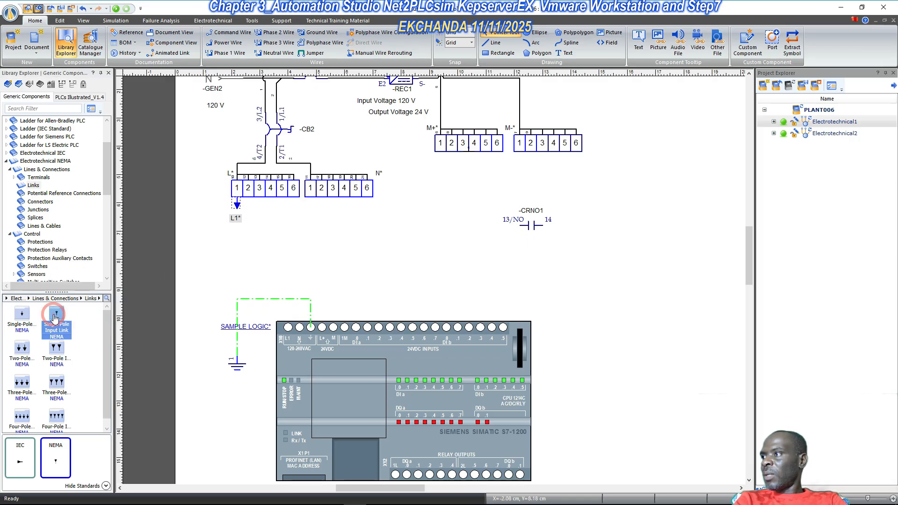
pyautogui.doubleClick(71, 332)
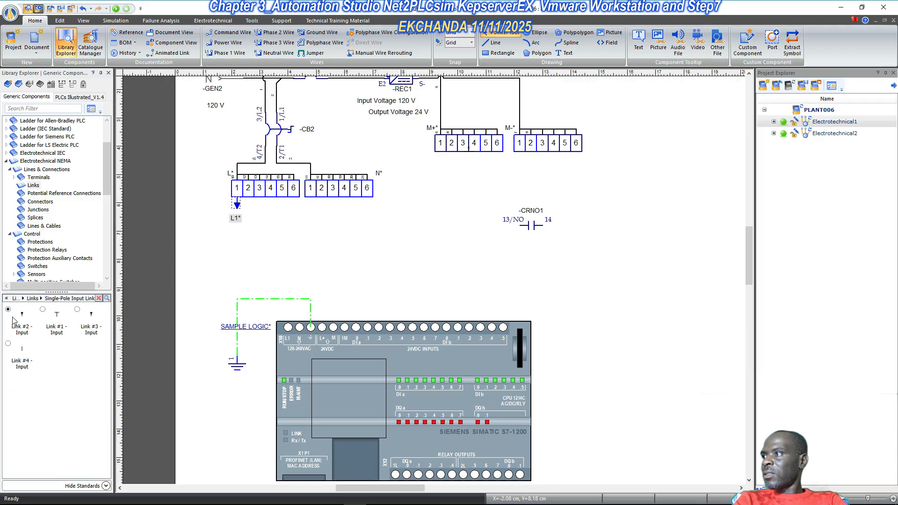
pyautogui.moveTo(21, 316); pyautogui.dragTo(290, 312)
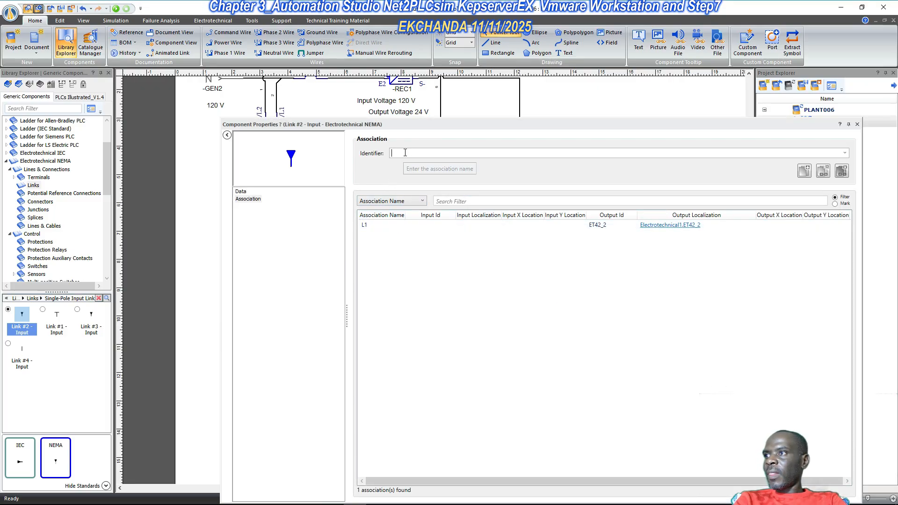
pyautogui.doubleClick(382, 228)
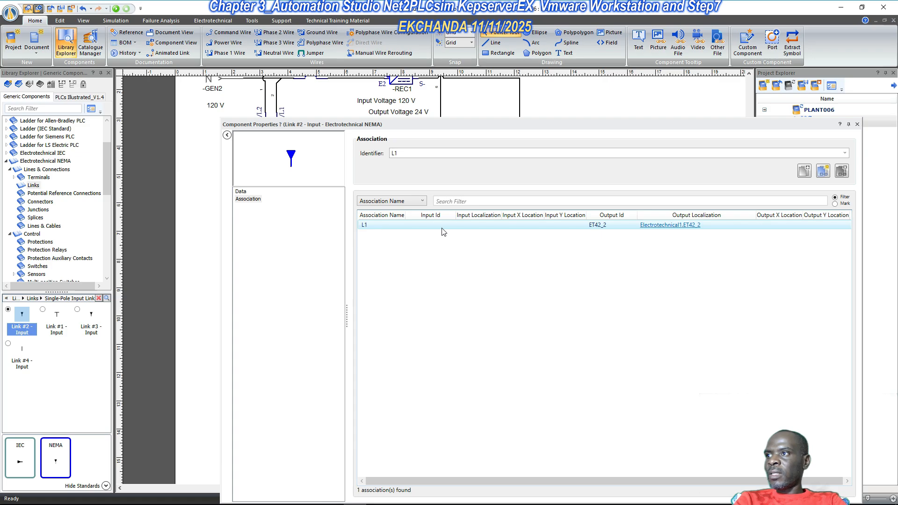
pyautogui.doubleClick(389, 227)
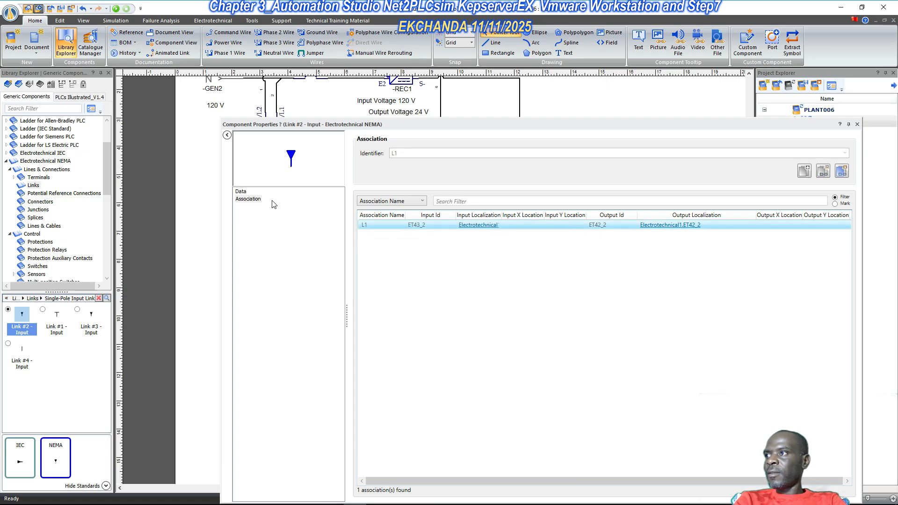
# - Set the input link's item identifier to L1 and close its properties
pyautogui.click(242, 191)
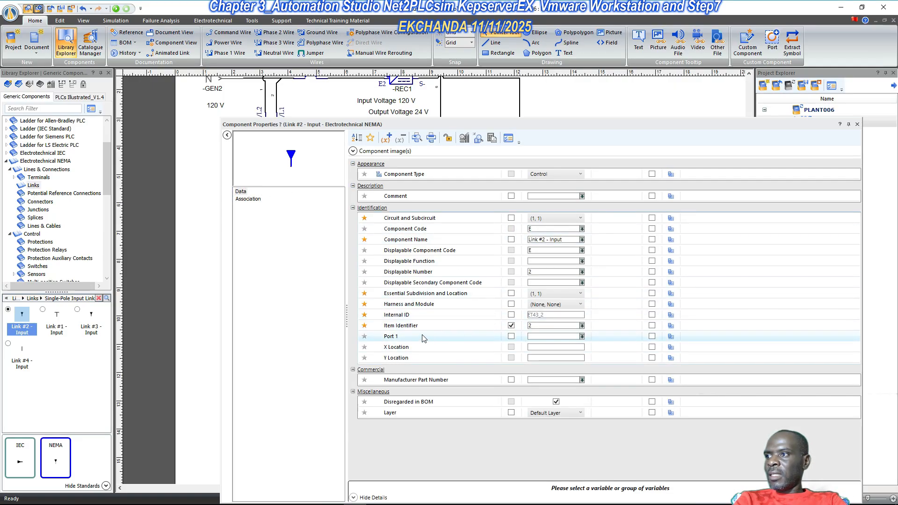
pyautogui.click(546, 326)
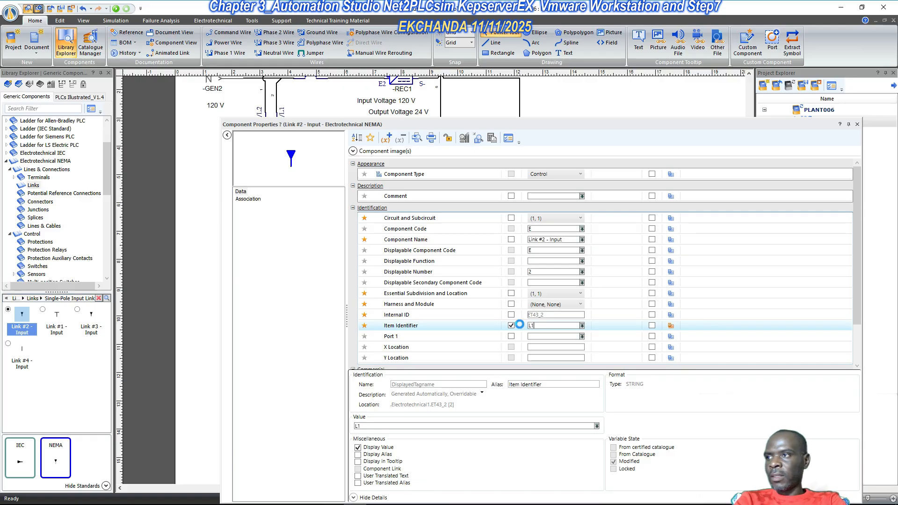
pyautogui.write('L1')
pyautogui.press('Return')
pyautogui.click(857, 125)
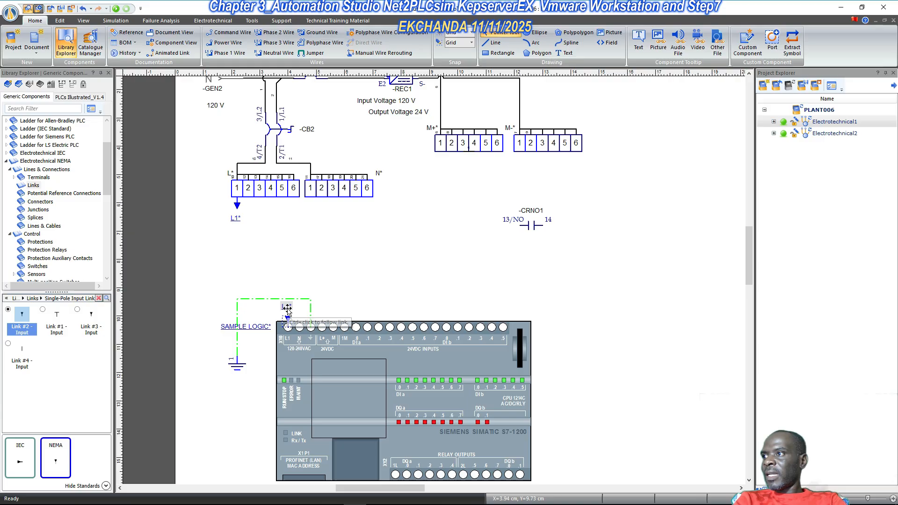
# - Move the L1 input link up into the free space above the PLC, keeping it wired to the L1 terminal
pyautogui.moveTo(287, 310); pyautogui.dragTo(292, 242)
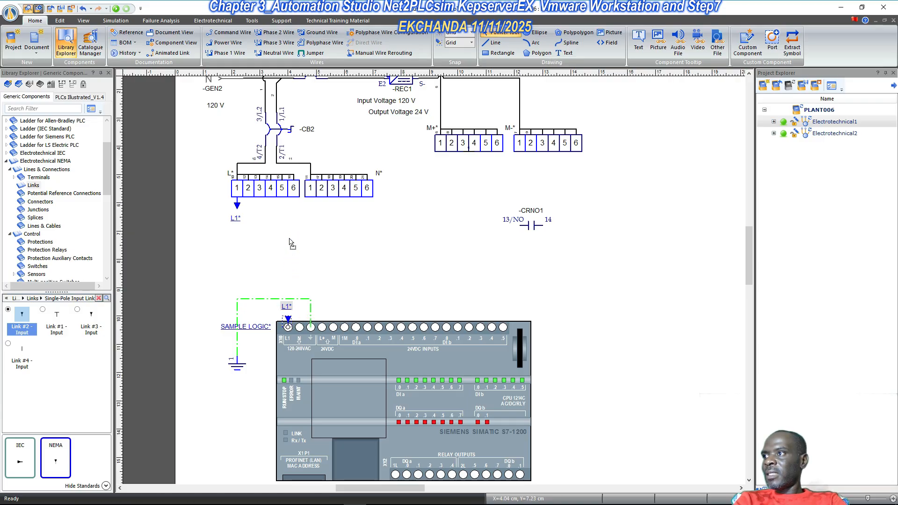
pyautogui.click(344, 276)
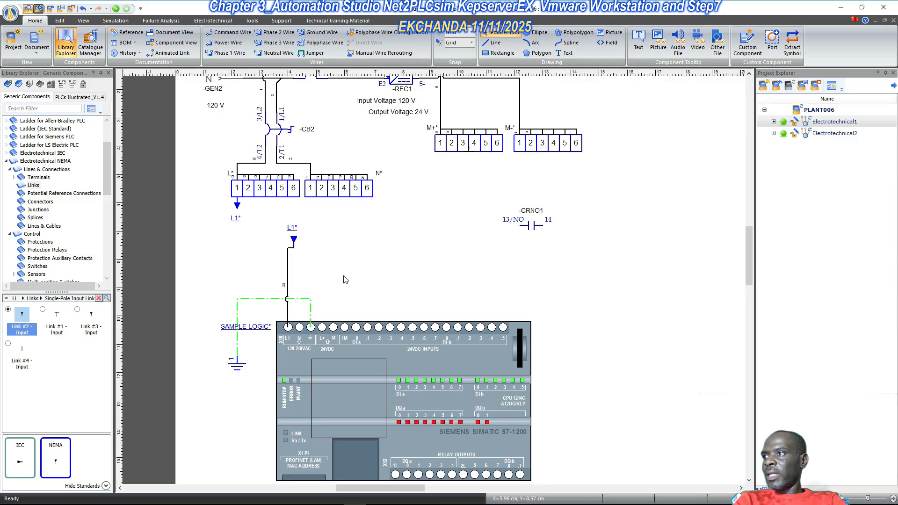
pyautogui.click(294, 240)
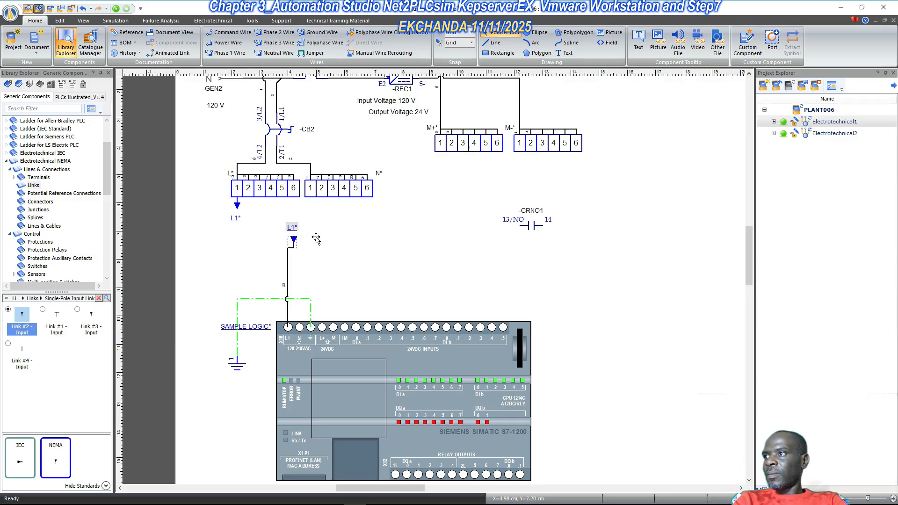
pyautogui.hscroll(-5, 316, 239)
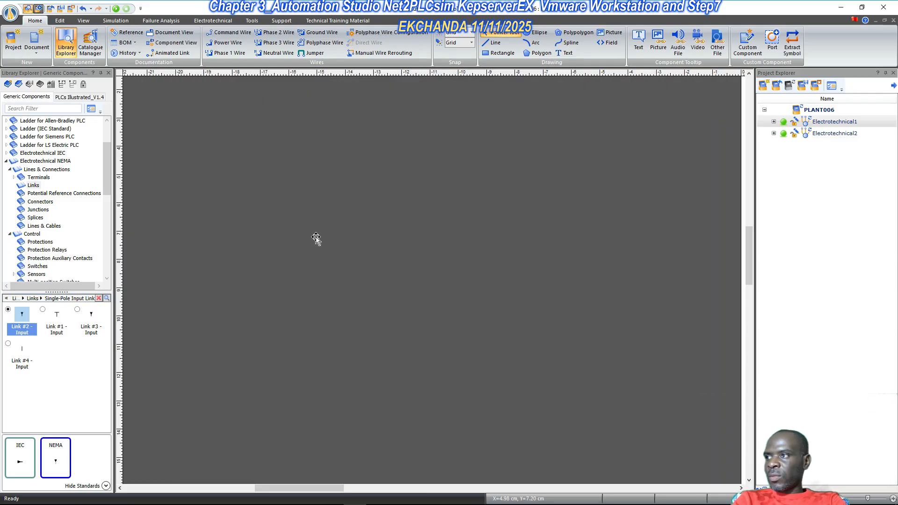
pyautogui.hscroll(5, 316, 239)
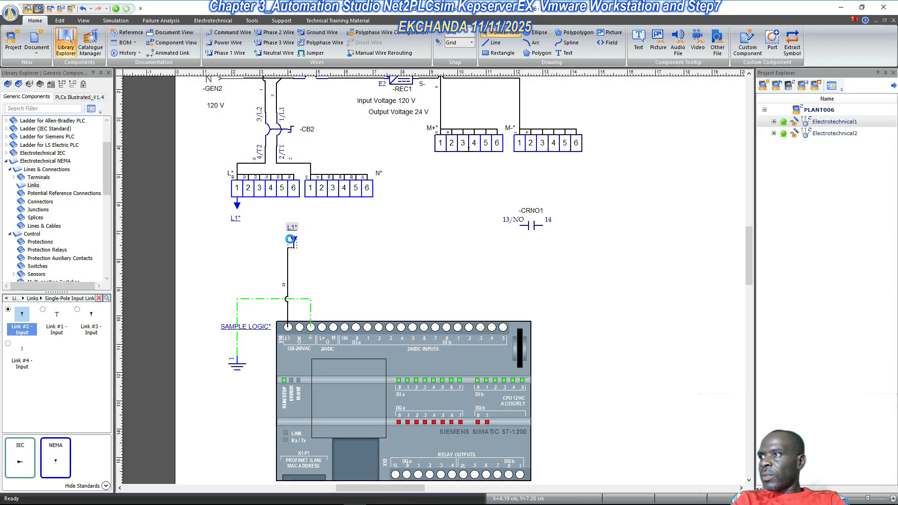
# - Align the L1 input link directly above the PLC's L1 terminal so its wire runs straight
pyautogui.moveTo(294, 239); pyautogui.dragTo(288, 241)
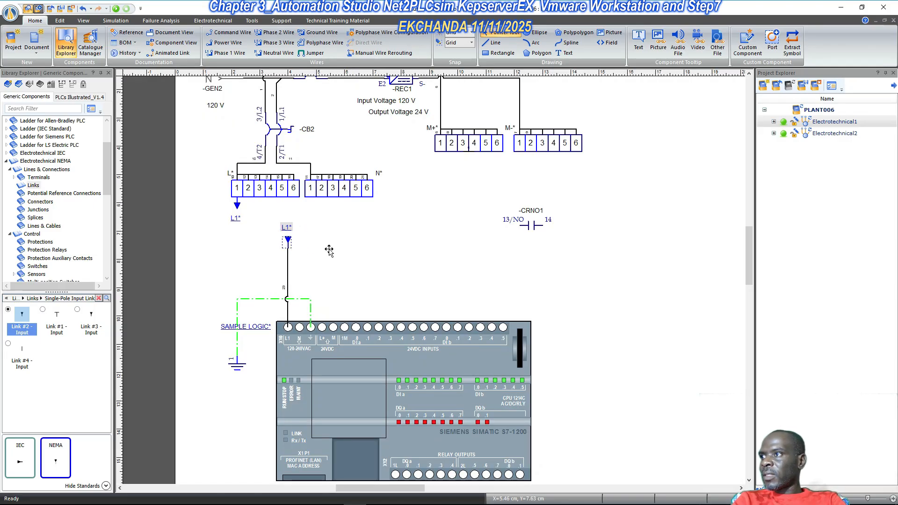
pyautogui.click(332, 251)
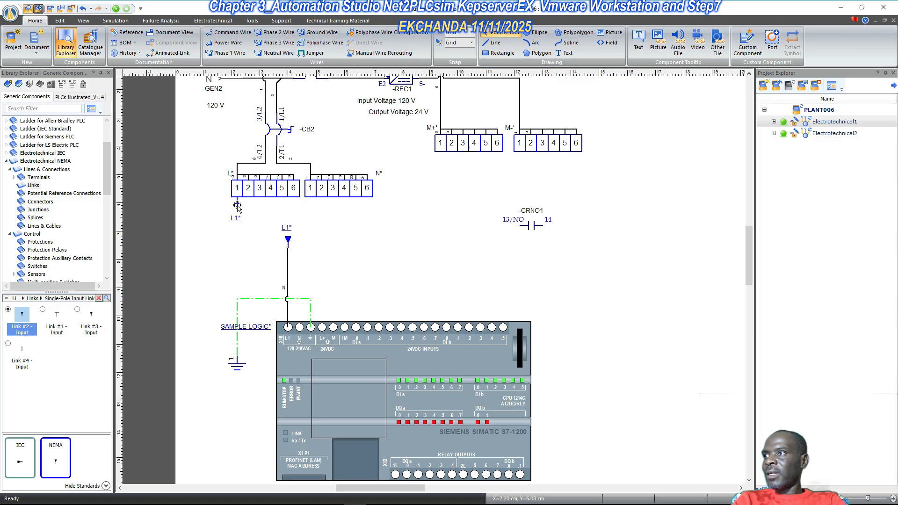
# - Copy the L1 output link onto terminal 1 of the N terminal block and create the association N1 for it
pyautogui.moveTo(237, 206); pyautogui.dragTo(310, 211)
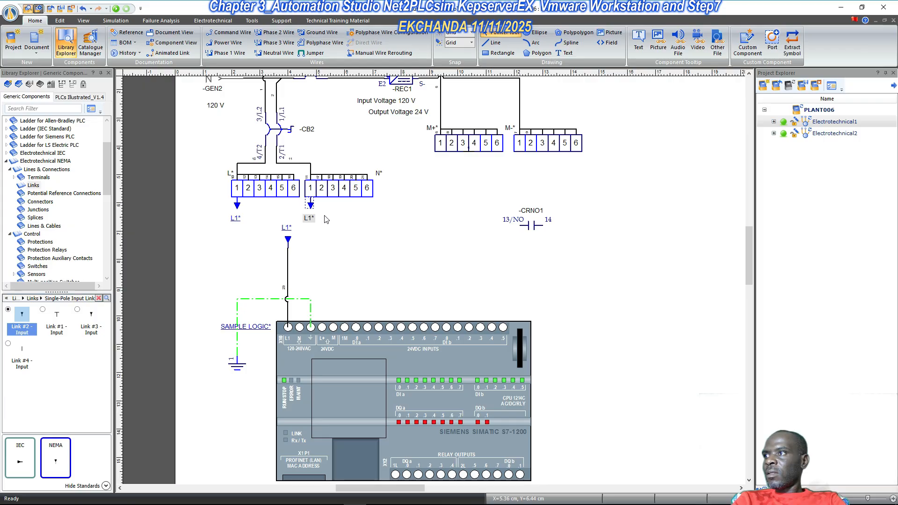
pyautogui.doubleClick(308, 208)
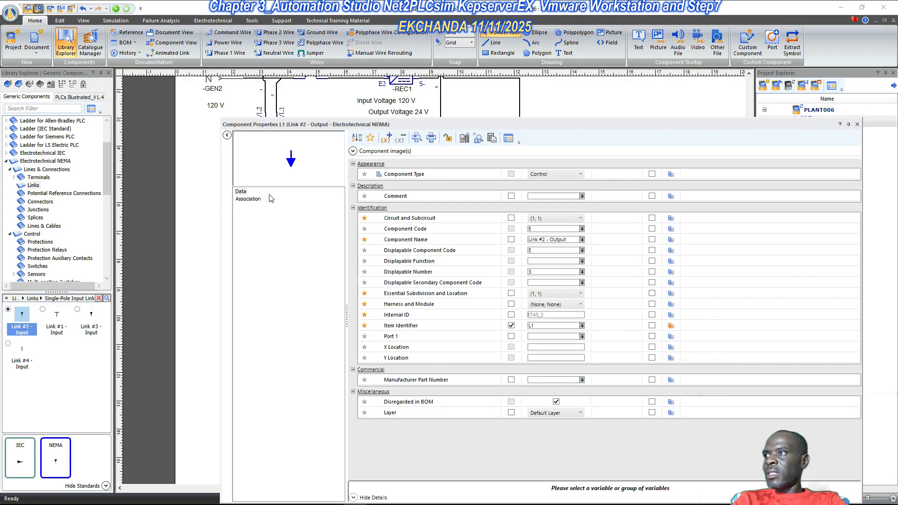
pyautogui.click(263, 196)
pyautogui.click(411, 153)
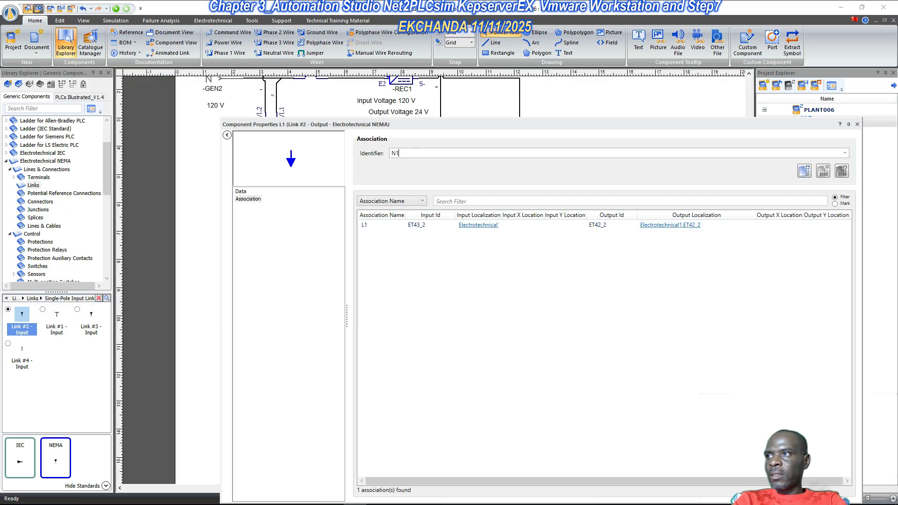
pyautogui.write('N1')
pyautogui.press('Return')
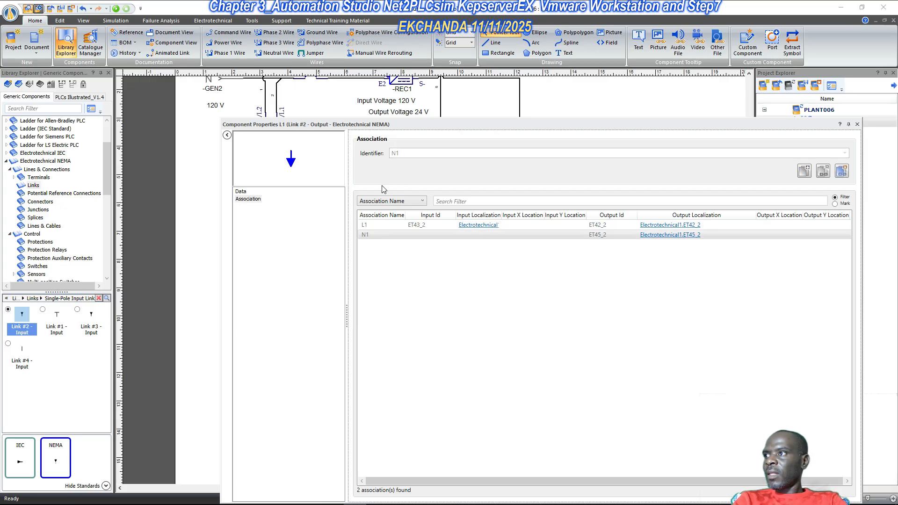
# - Set the copied output link's item identifier to N1 and close its properties
pyautogui.click(240, 192)
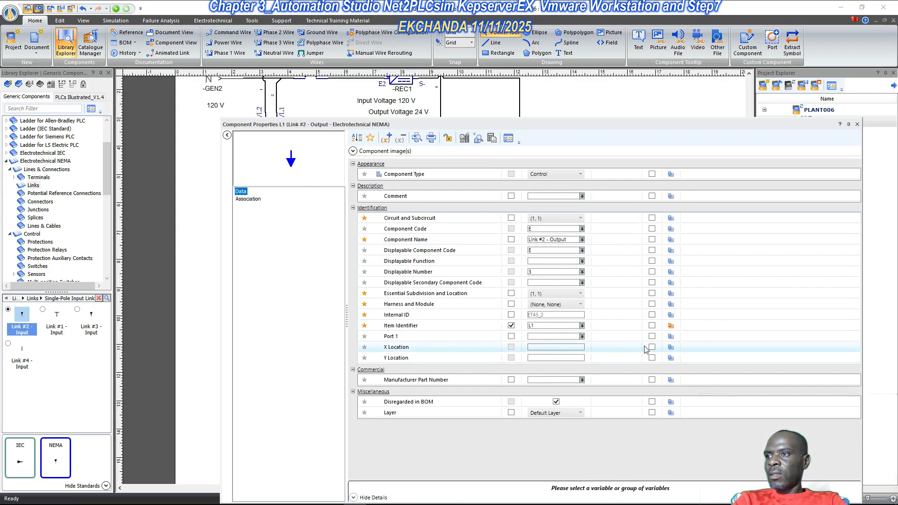
pyautogui.click(533, 326)
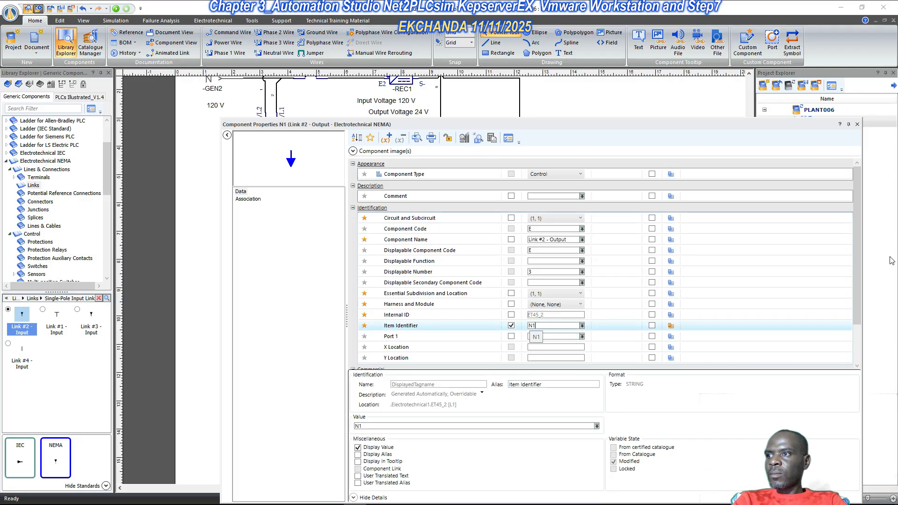
pyautogui.press('Return')
pyautogui.press('Return')
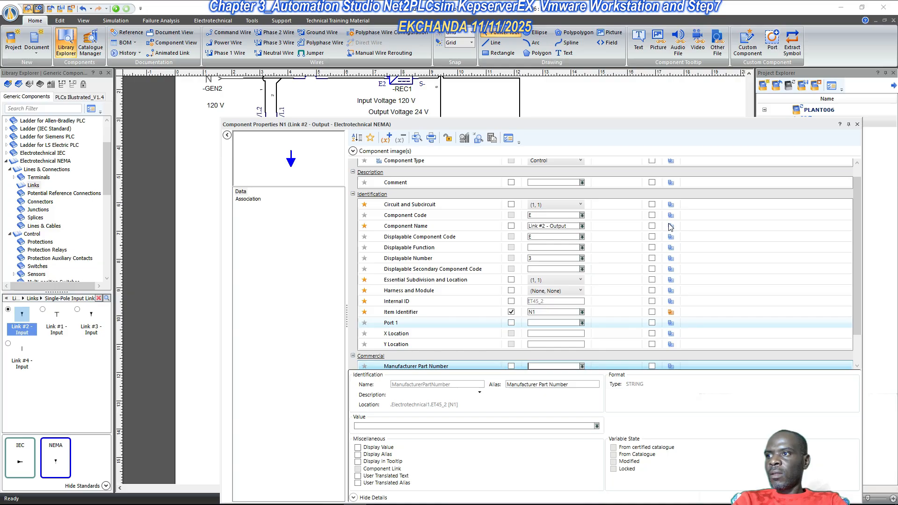
pyautogui.click(858, 124)
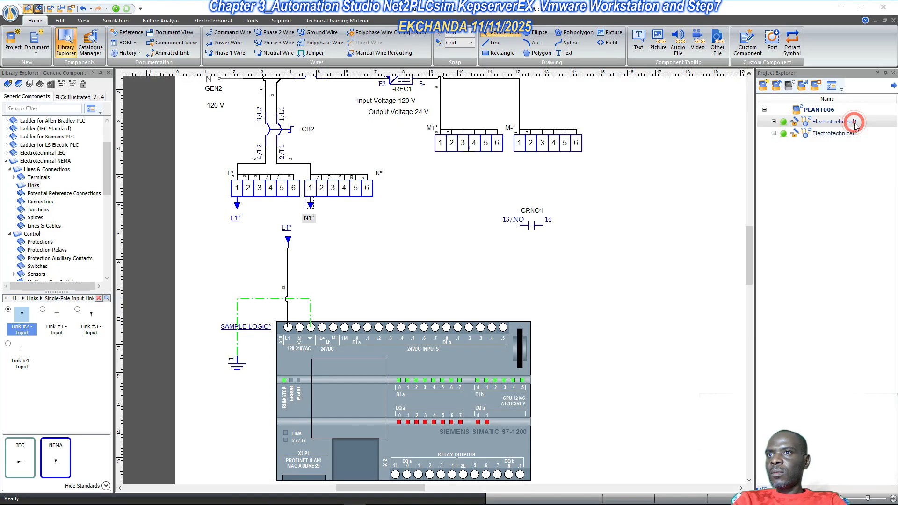
pyautogui.click(336, 250)
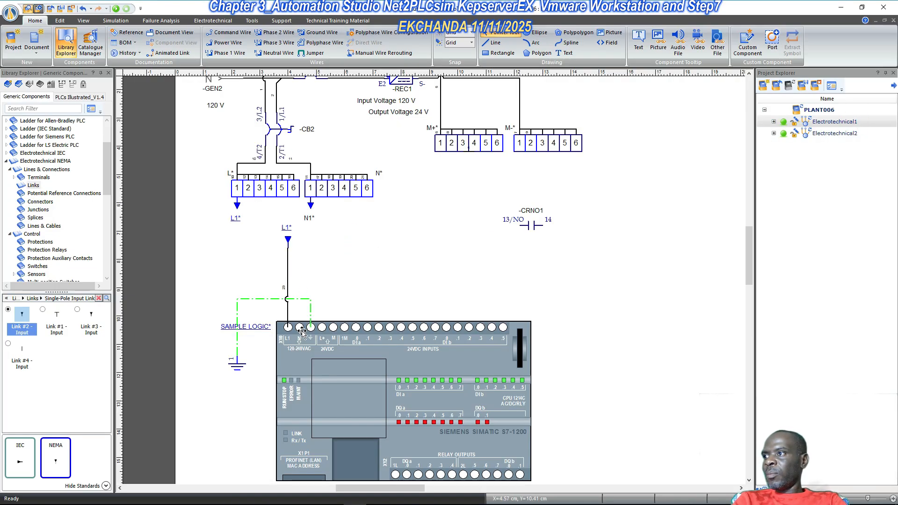
# - Duplicate the L1 input link with its wire onto the PLC's N terminal
pyautogui.moveTo(260, 221); pyautogui.dragTo(301, 330)
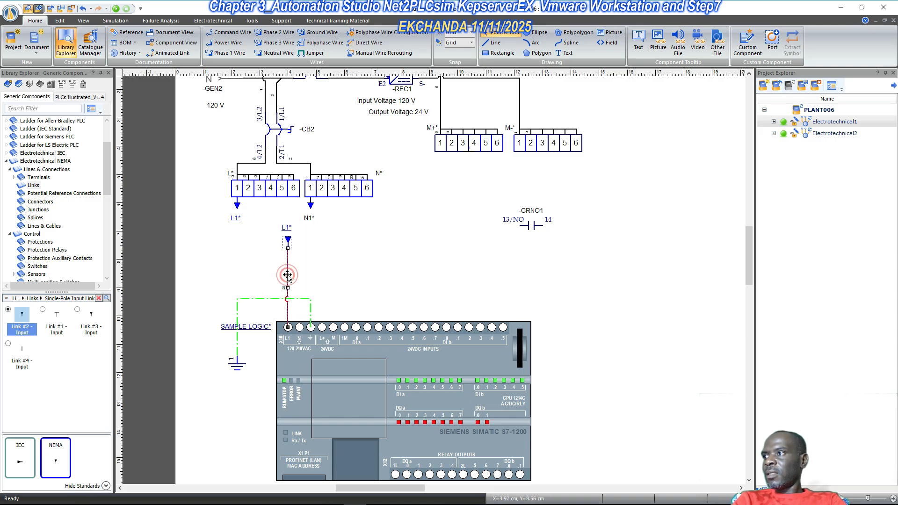
pyautogui.moveTo(286, 275); pyautogui.dragTo(299, 274)
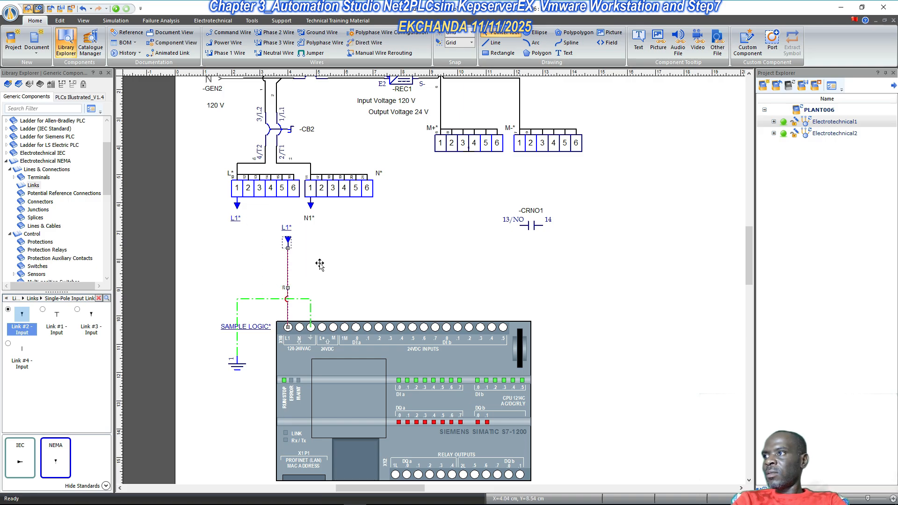
# - Shift the duplicated input link's label slightly so it stands clear of the neighbouring L1 label
pyautogui.click(299, 226)
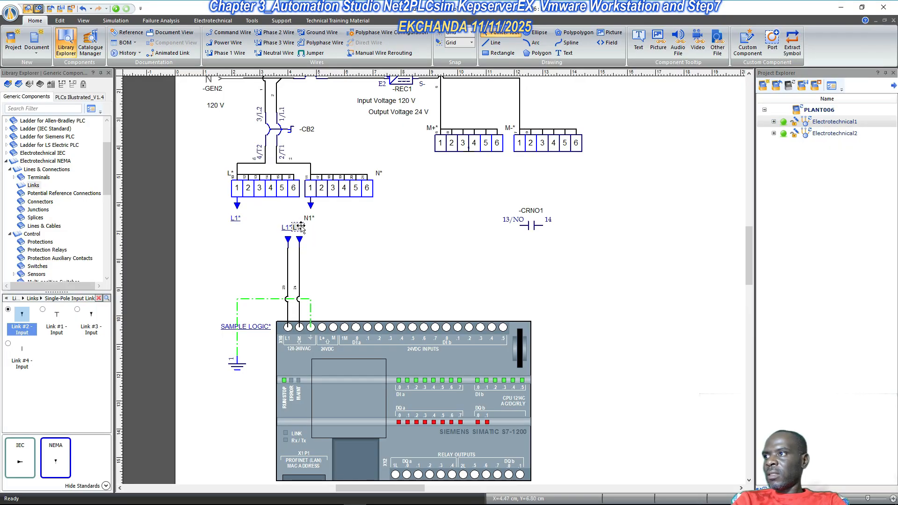
pyautogui.moveTo(298, 228); pyautogui.dragTo(307, 230)
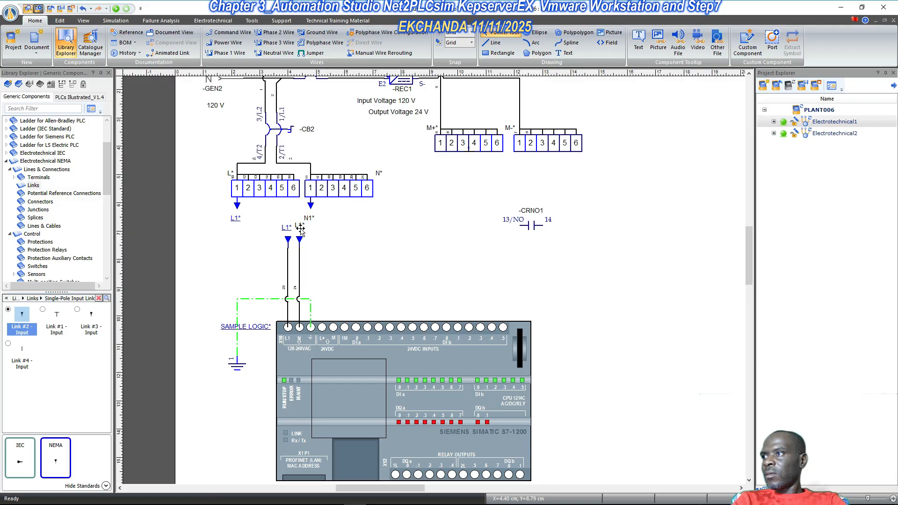
pyautogui.click(346, 242)
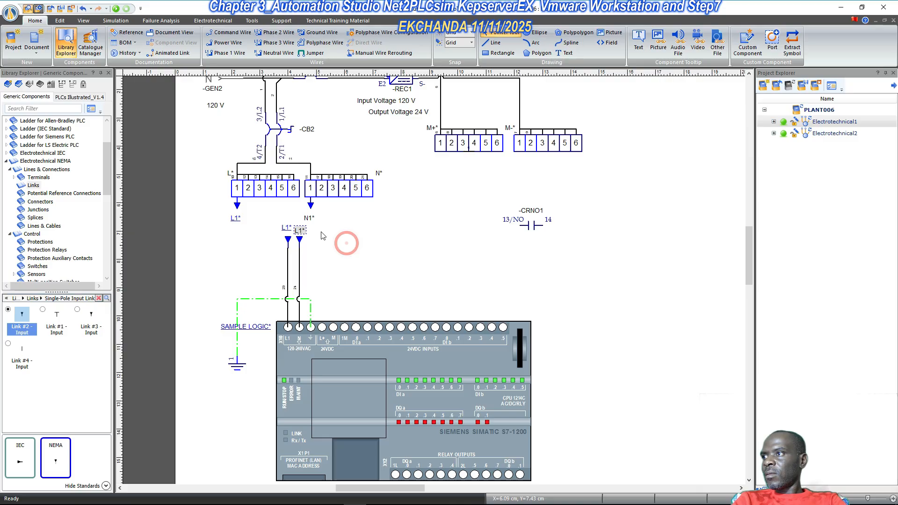
pyautogui.click(300, 230)
pyautogui.moveTo(301, 230); pyautogui.dragTo(303, 232)
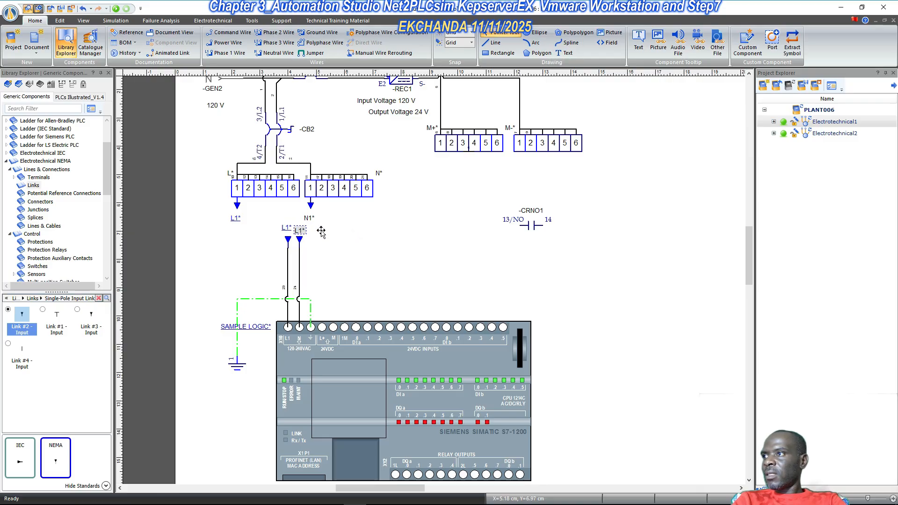
pyautogui.scroll(3, 312, 240)
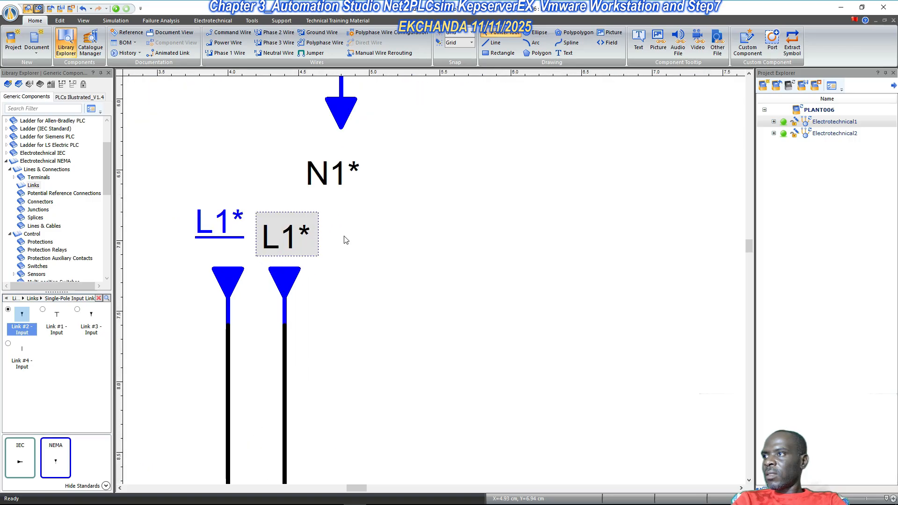
pyautogui.moveTo(302, 232); pyautogui.dragTo(305, 227)
pyautogui.doubleClick(284, 232)
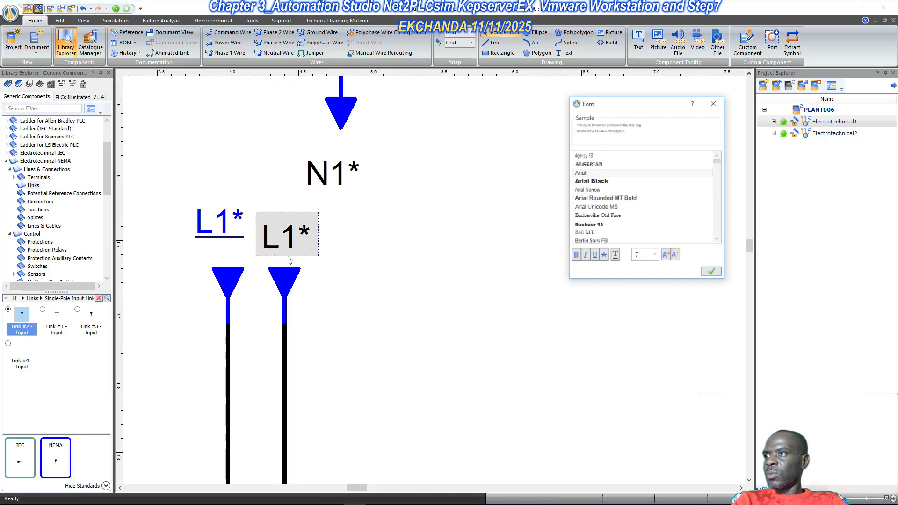
pyautogui.click(407, 246)
pyautogui.click(714, 103)
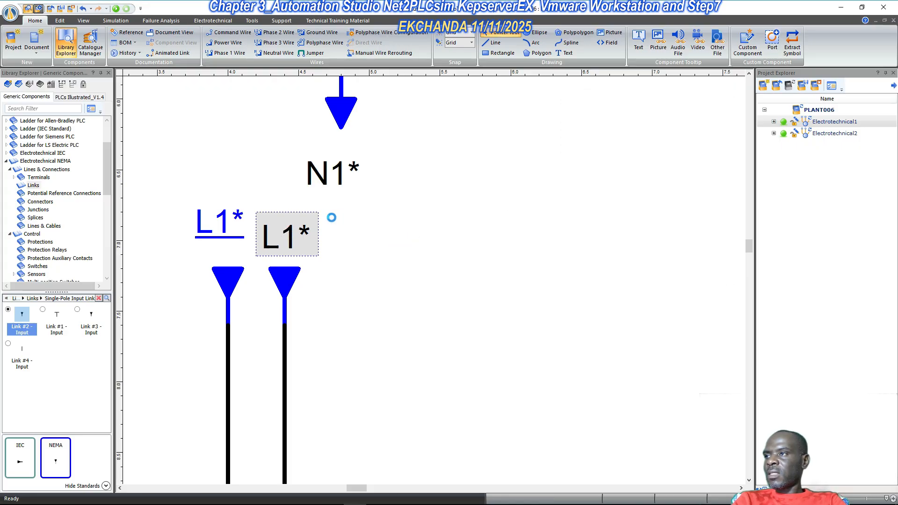
# - Associate the duplicated input link on the PLC's N terminal with N1
pyautogui.scroll(-2, 330, 215)
pyautogui.scroll(-3, 318, 218)
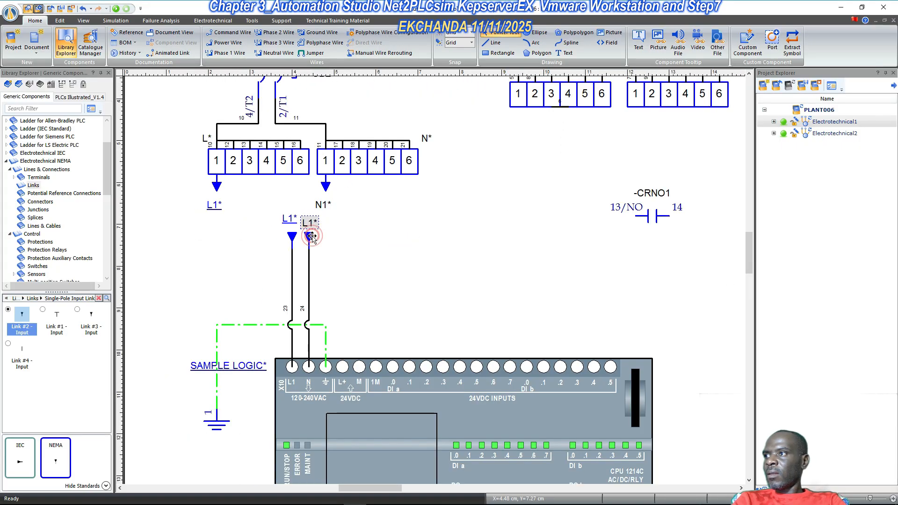
pyautogui.doubleClick(313, 236)
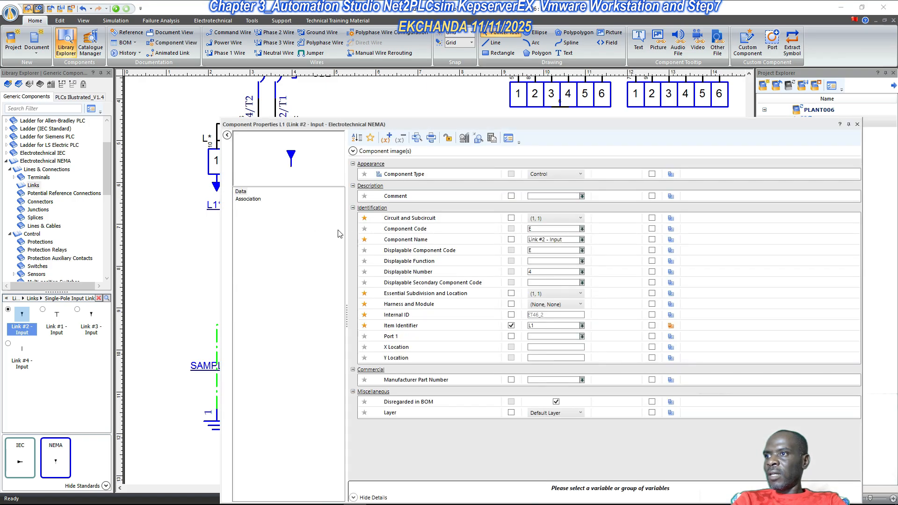
pyautogui.click(248, 199)
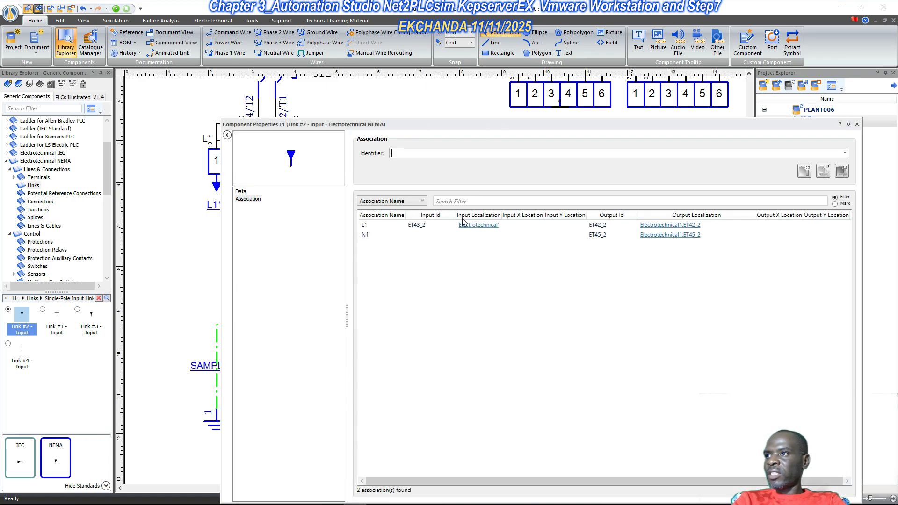
pyautogui.click(374, 237)
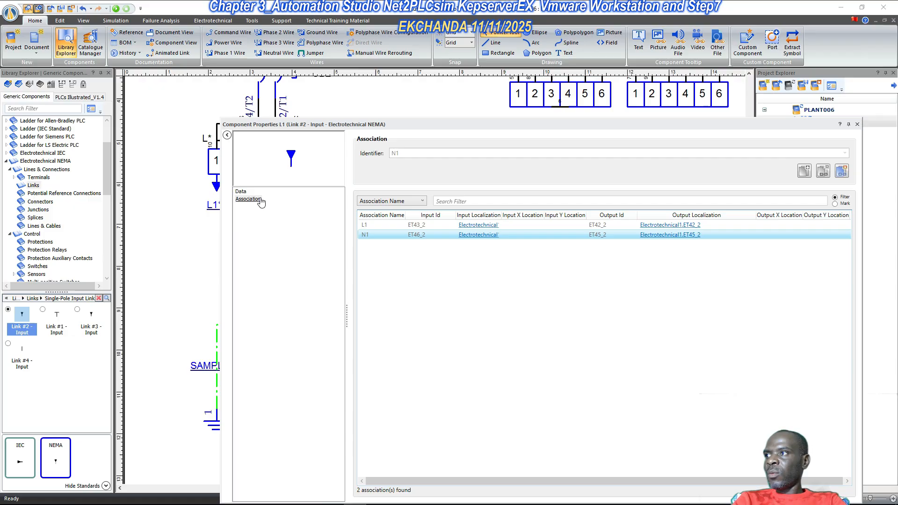
# - Set the duplicated input link's item identifier to N1 and close its properties
pyautogui.click(241, 191)
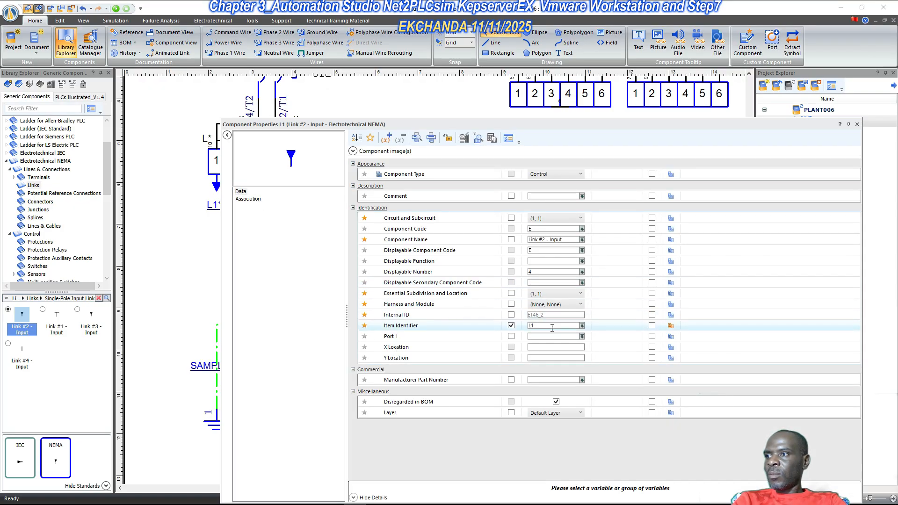
pyautogui.click(529, 326)
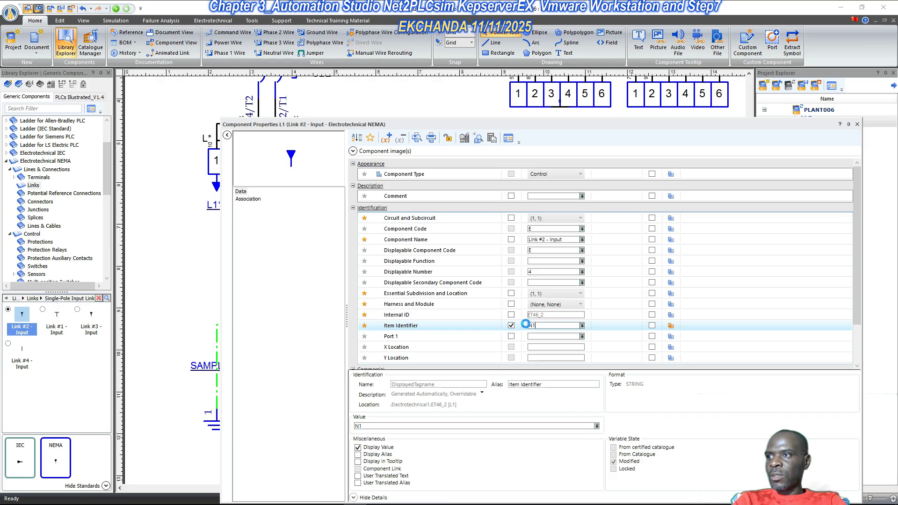
pyautogui.press('Return')
pyautogui.click(857, 124)
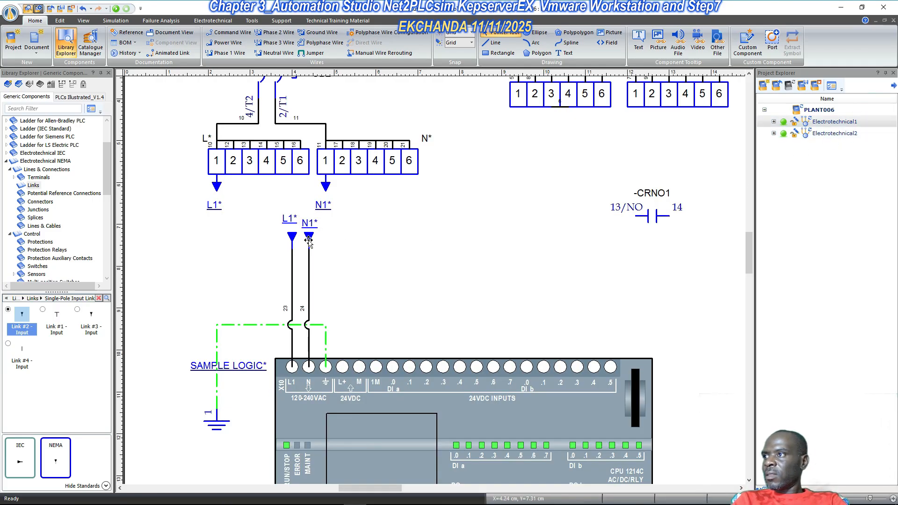
# - Rotate the L1 and N1 labels of the two PLC input links left so they read vertically
pyautogui.scroll(3, 309, 240)
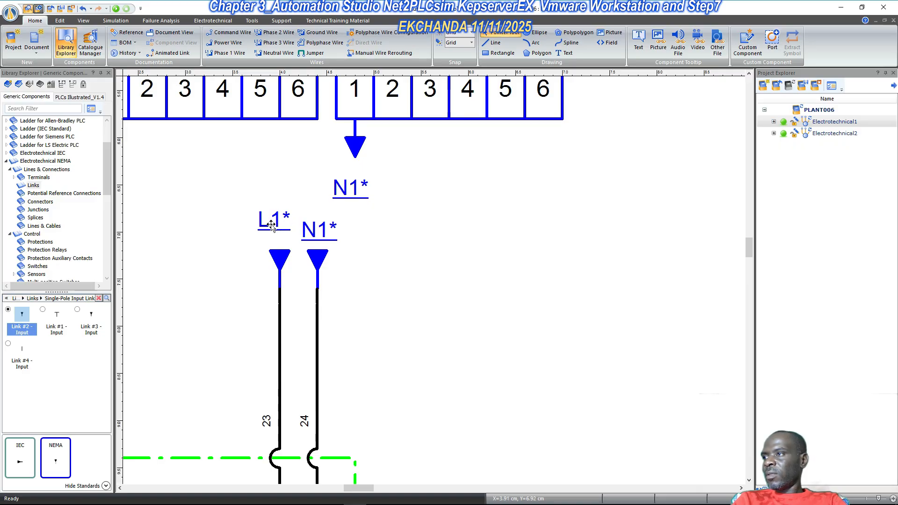
pyautogui.click(271, 224)
pyautogui.rightClick(272, 225)
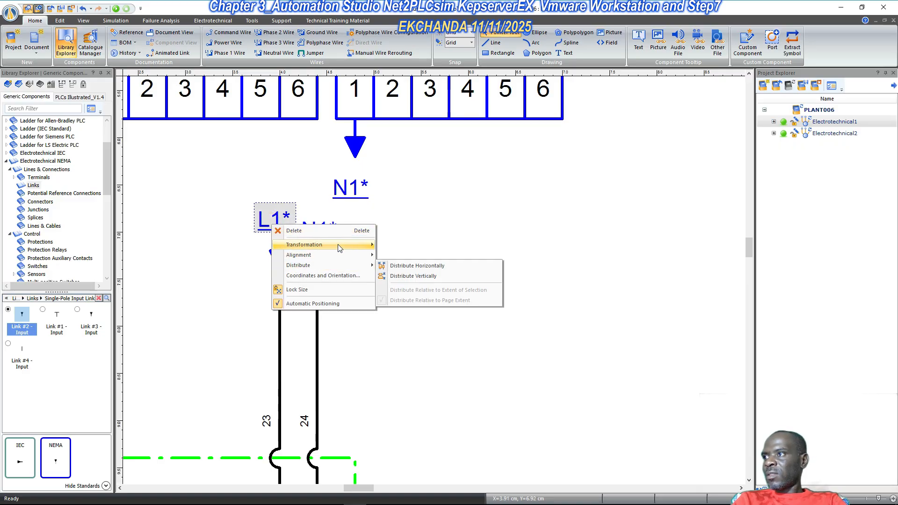
pyautogui.click(419, 257)
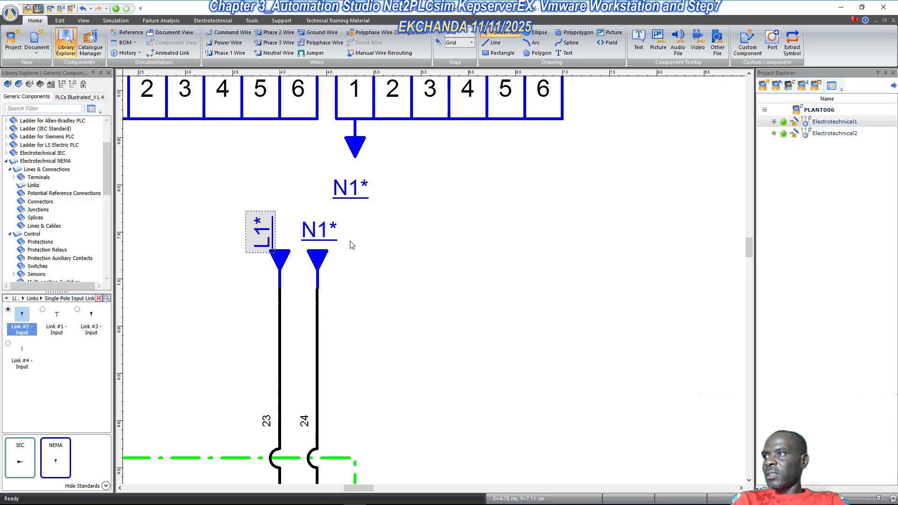
pyautogui.rightClick(320, 233)
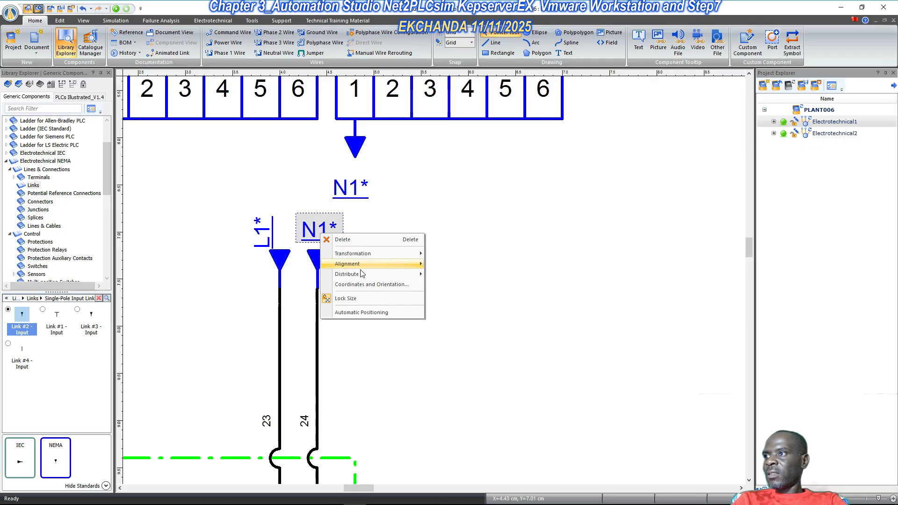
pyautogui.moveTo(381, 265)
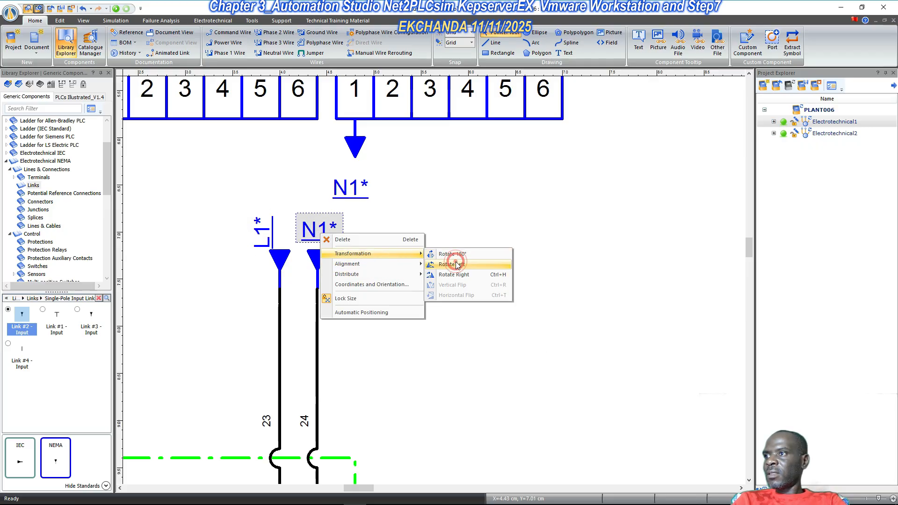
pyautogui.click(444, 264)
# - Set the snap spacing to 1/20 and centre the rotated N1 label above the arrow of the PLC's N input link
pyautogui.moveTo(317, 238); pyautogui.dragTo(325, 223)
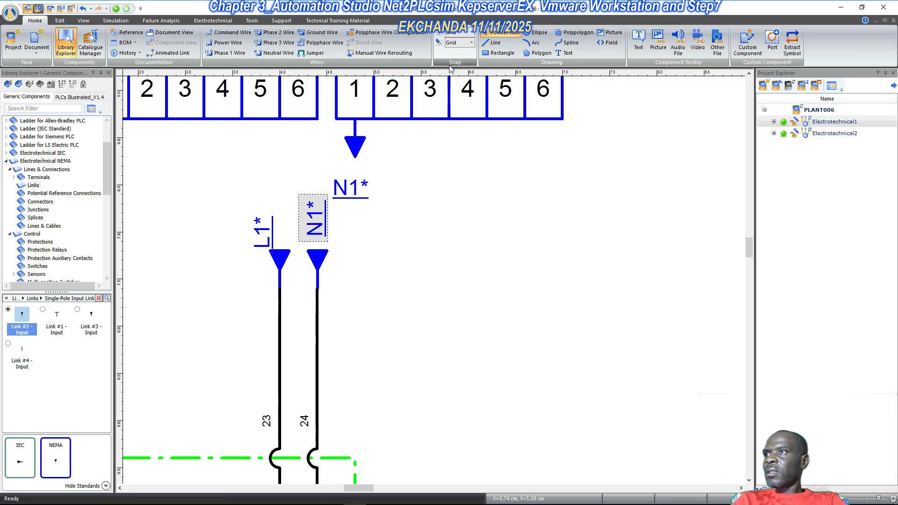
pyautogui.click(471, 43)
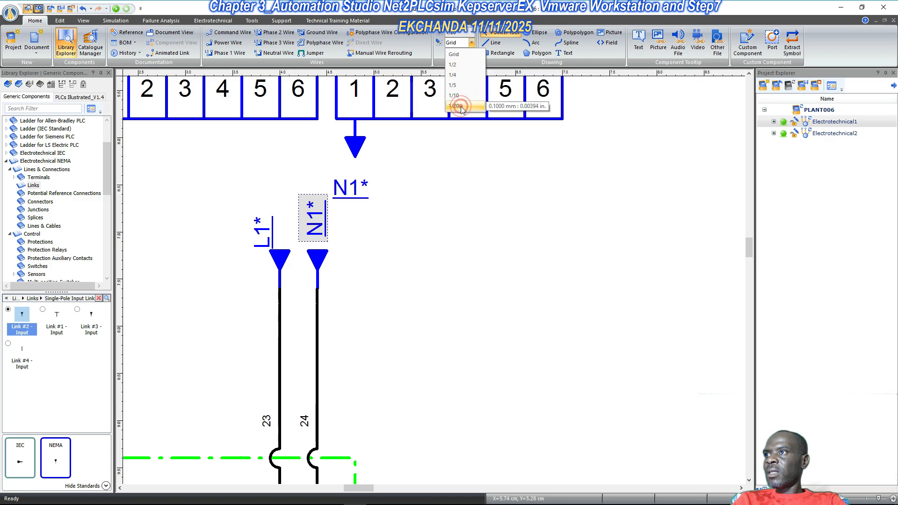
pyautogui.click(454, 106)
pyautogui.moveTo(323, 224); pyautogui.dragTo(326, 231)
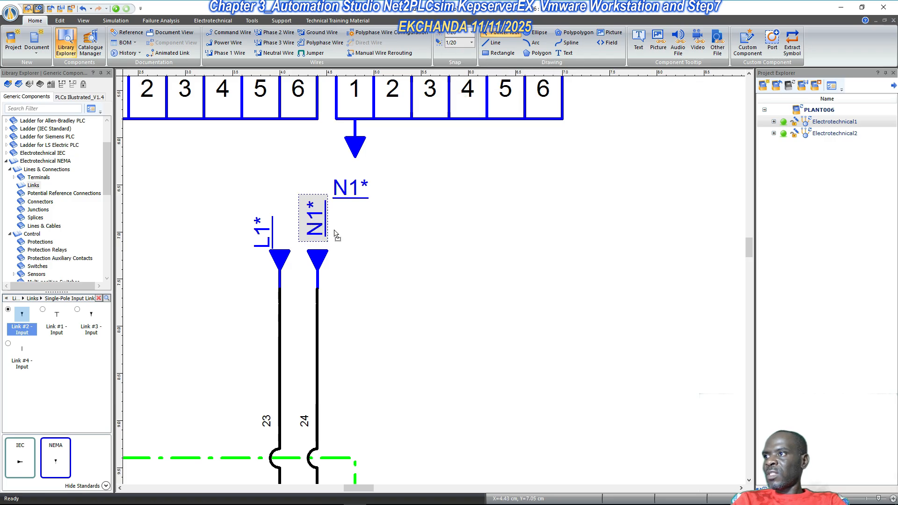
pyautogui.click(409, 228)
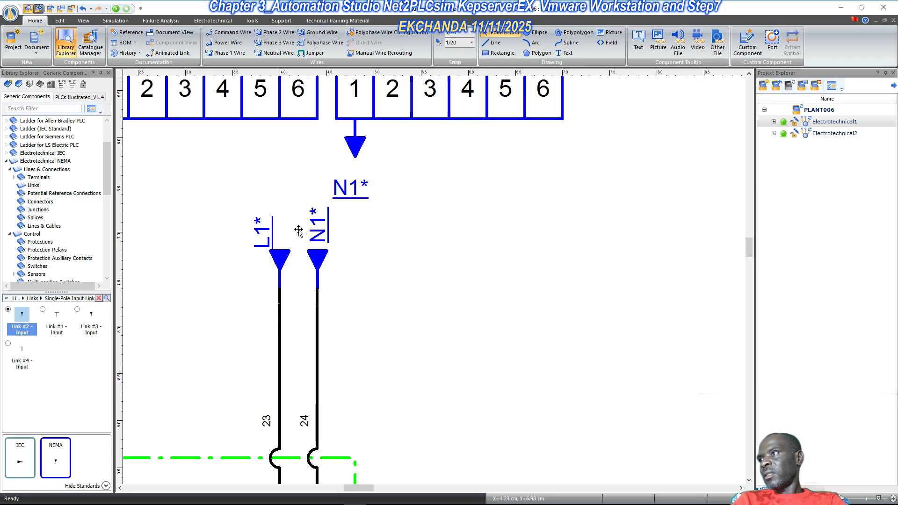
# - Nudge the vertical L1 label of the PLC input link upward to line up with the neighbouring N1 label
pyautogui.click(275, 234)
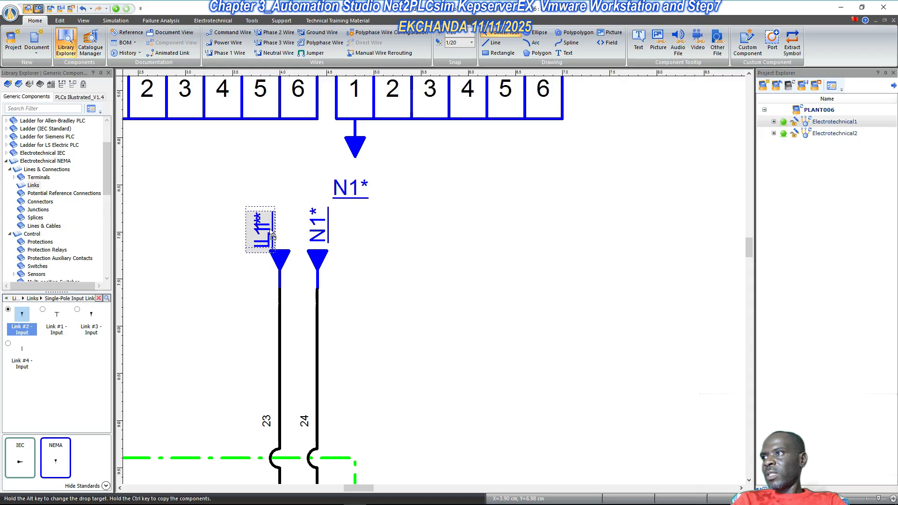
pyautogui.moveTo(276, 233); pyautogui.dragTo(374, 228)
pyautogui.click(403, 234)
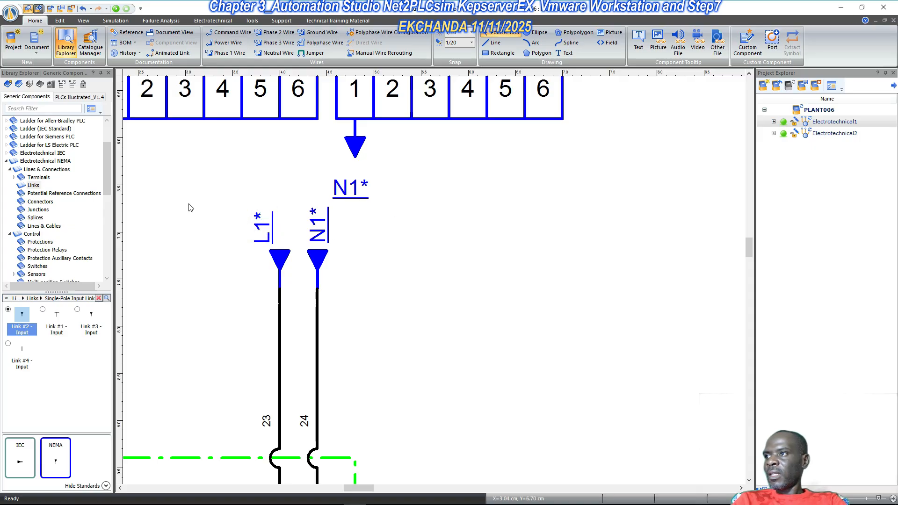
# - Examine the PLC's L1, N and ground connections against the breaker, rectifier and terminal block wiring
pyautogui.scroll(-3, 190, 206)
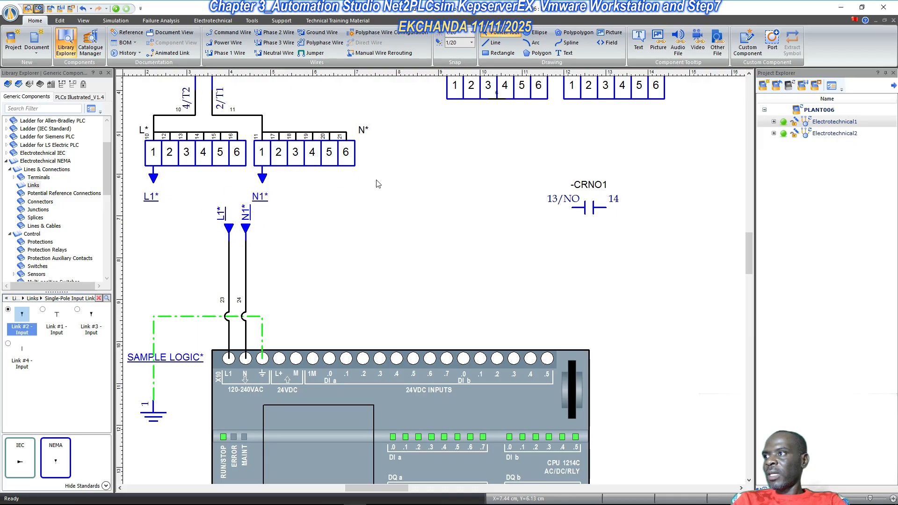
pyautogui.scroll(-1, 364, 186)
pyautogui.scroll(-1, 509, 233)
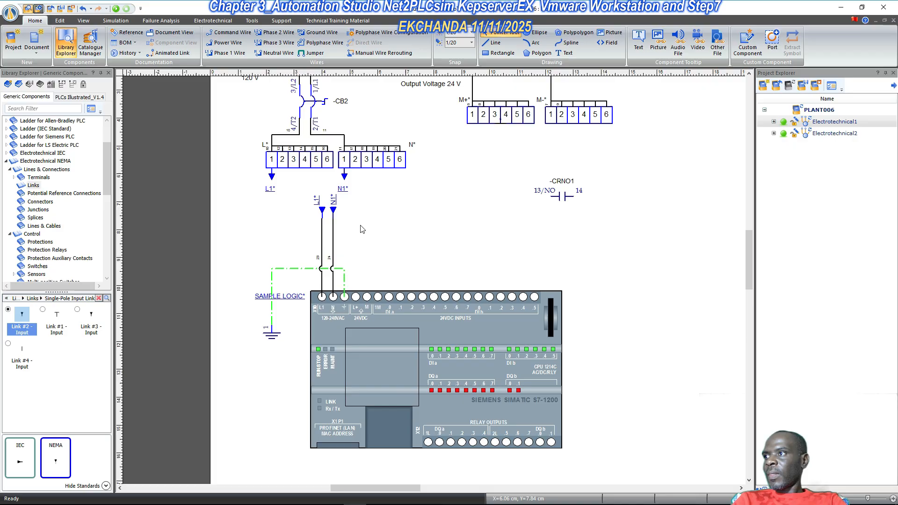
pyautogui.scroll(1, 361, 196)
pyautogui.scroll(-1, 357, 197)
pyautogui.scroll(3, 373, 202)
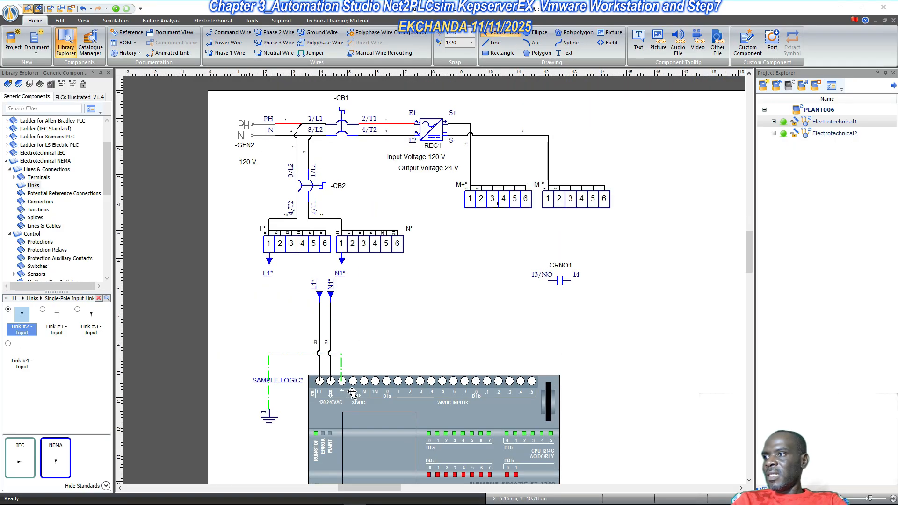
pyautogui.scroll(2, 353, 383)
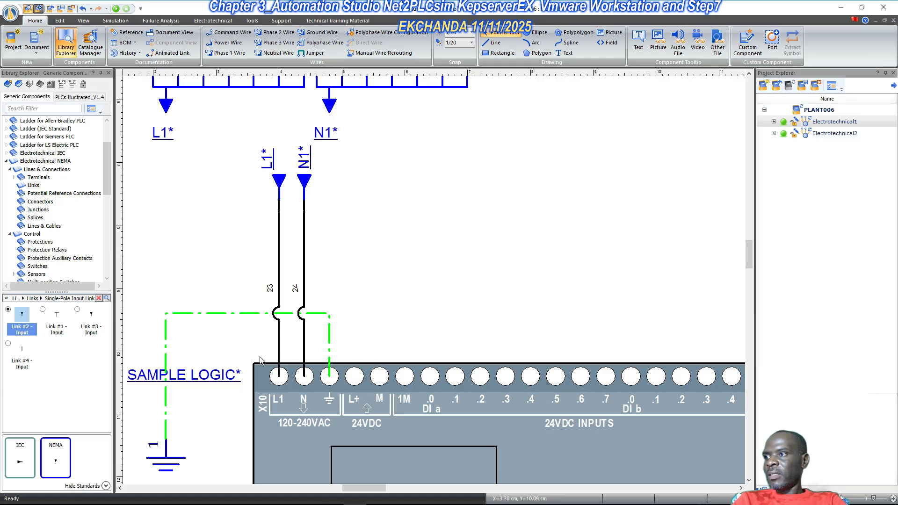
pyautogui.scroll(-1, 262, 360)
pyautogui.scroll(-1, 437, 239)
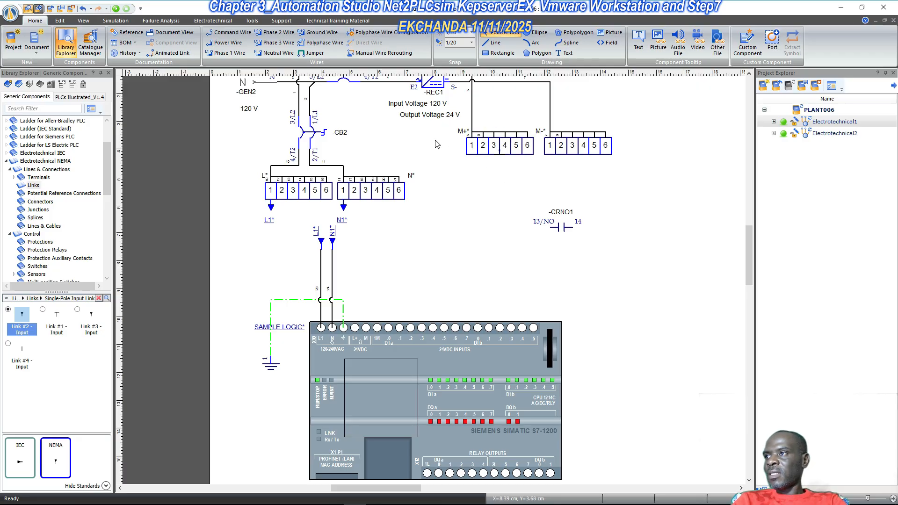
# - Copy the N1 output link onto terminal 1 of the M+ block and onto terminal 1 of the M- block
pyautogui.scroll(1, 433, 143)
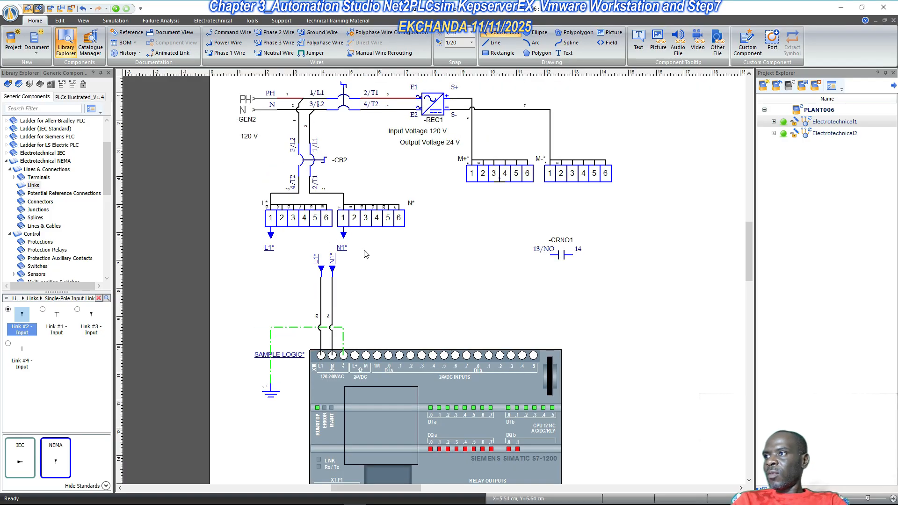
pyautogui.moveTo(362, 254); pyautogui.dragTo(479, 198)
pyautogui.click(378, 244)
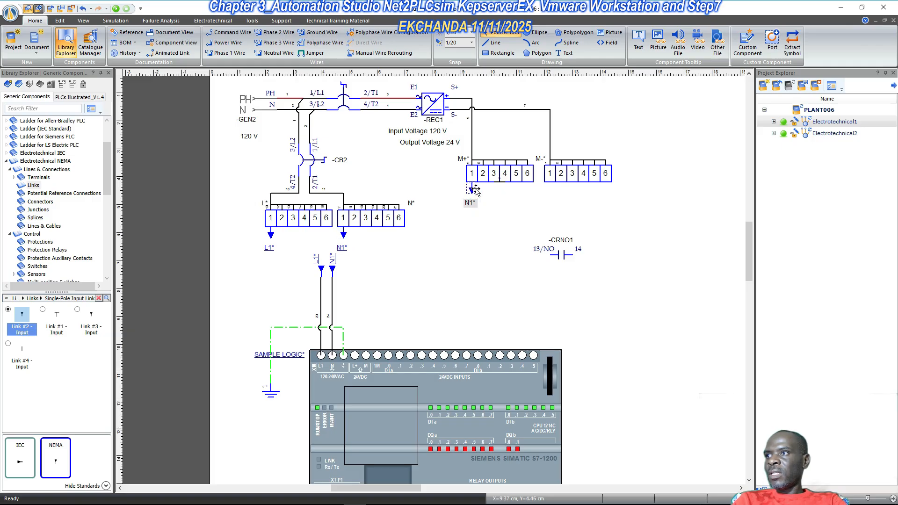
pyautogui.moveTo(475, 189); pyautogui.dragTo(552, 194)
pyautogui.click(482, 241)
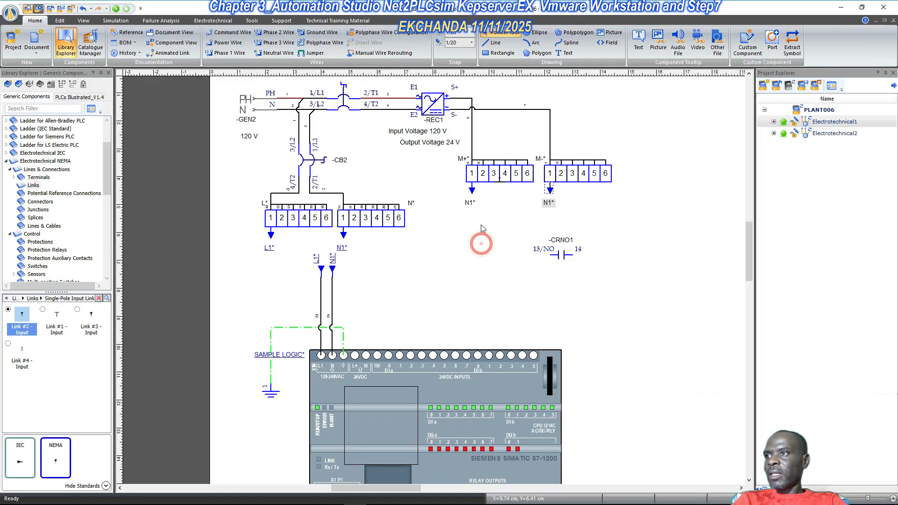
# - Create the association 1M+ for the copied output link on the M+ terminal block
pyautogui.doubleClick(473, 189)
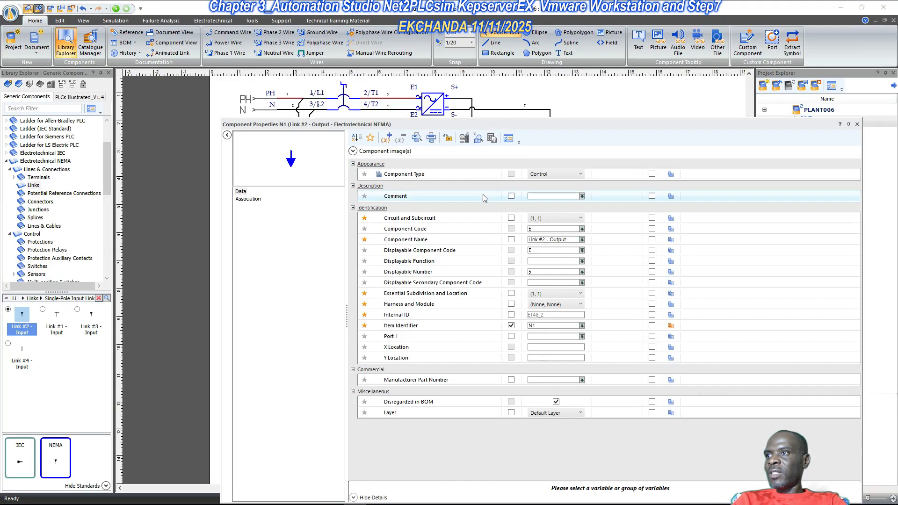
pyautogui.click(269, 196)
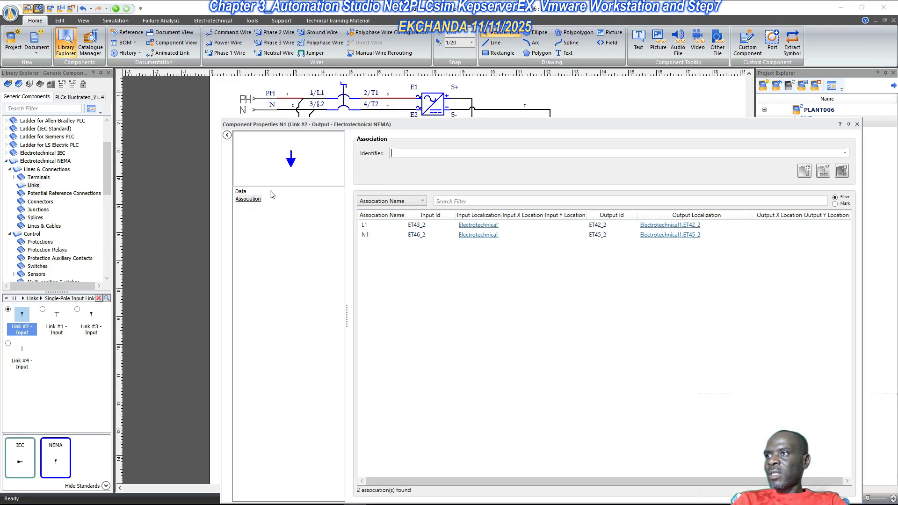
pyautogui.click(417, 153)
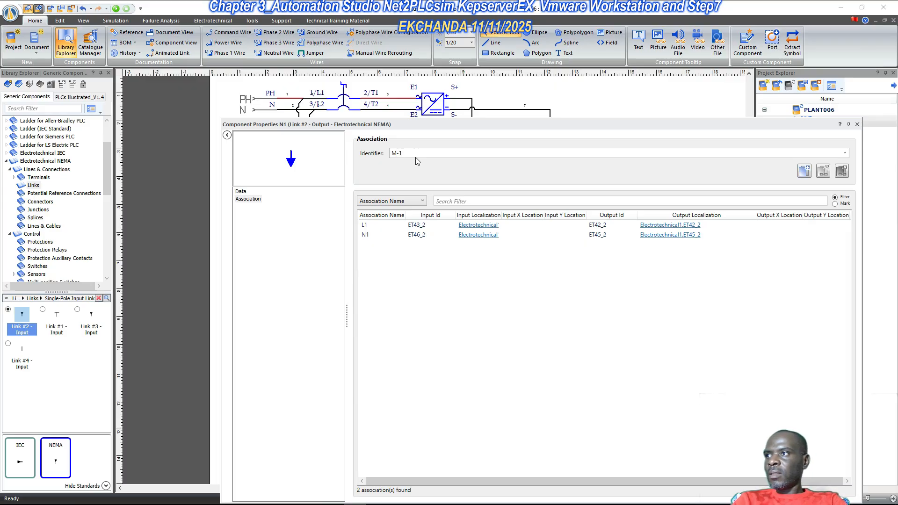
pyautogui.moveTo(403, 152); pyautogui.dragTo(395, 153)
pyautogui.write('1M+')
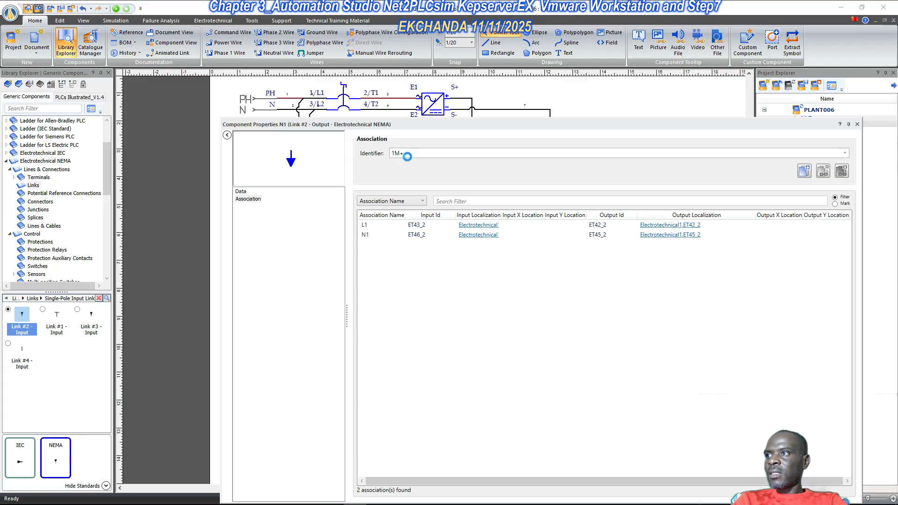
pyautogui.press('Return')
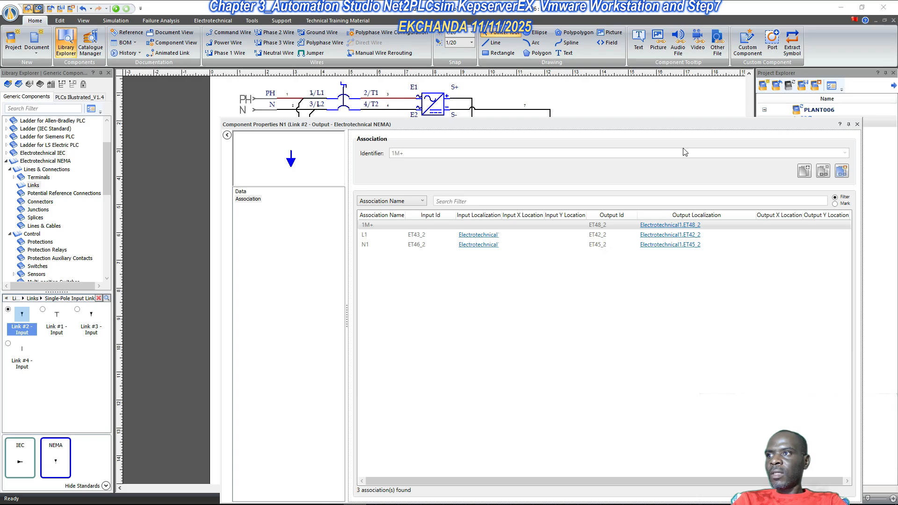
# - Set the item identifier of the M+ block's output link to 1M+
pyautogui.click(249, 193)
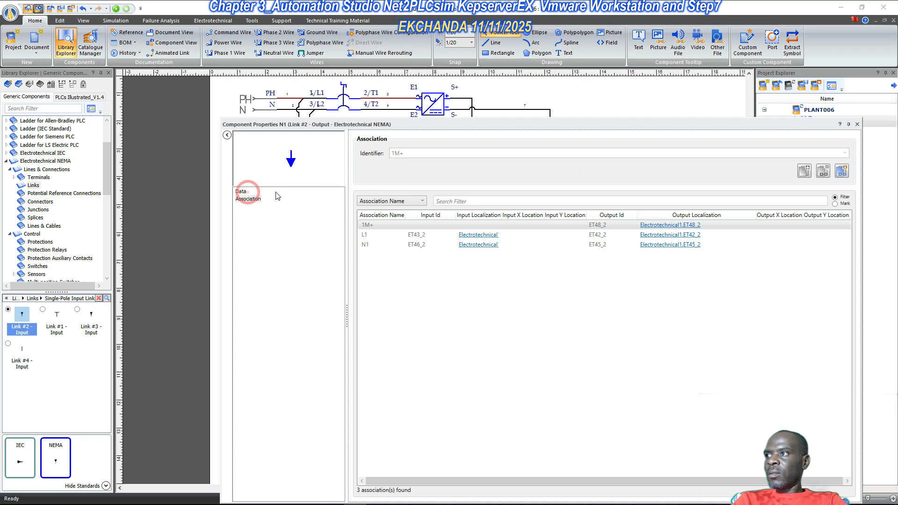
pyautogui.click(239, 192)
pyautogui.click(546, 326)
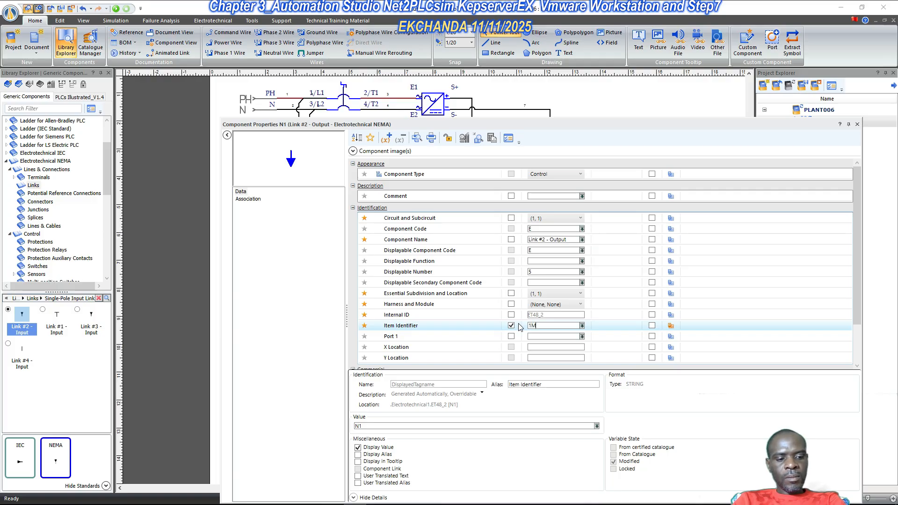
pyautogui.press('Return')
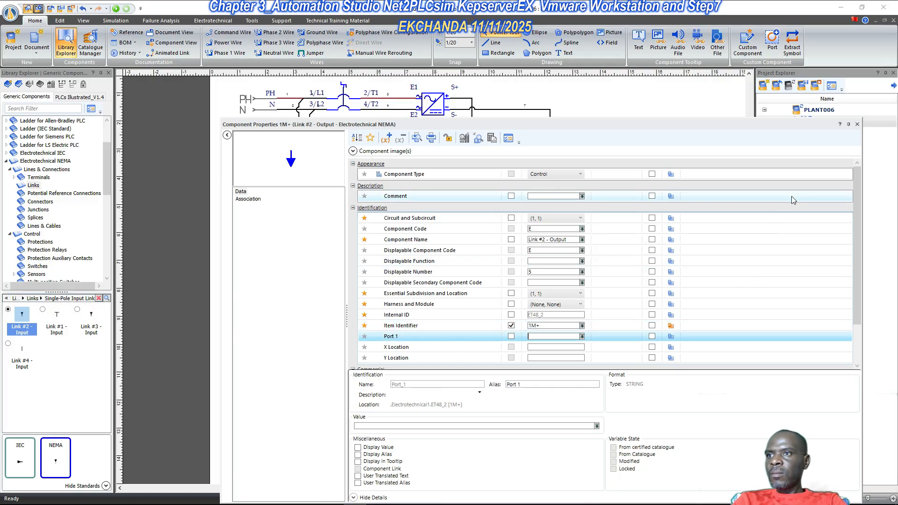
# - Copy the N1 input link together with its wire onto the PLC's 24VDC L+ terminal
pyautogui.click(857, 124)
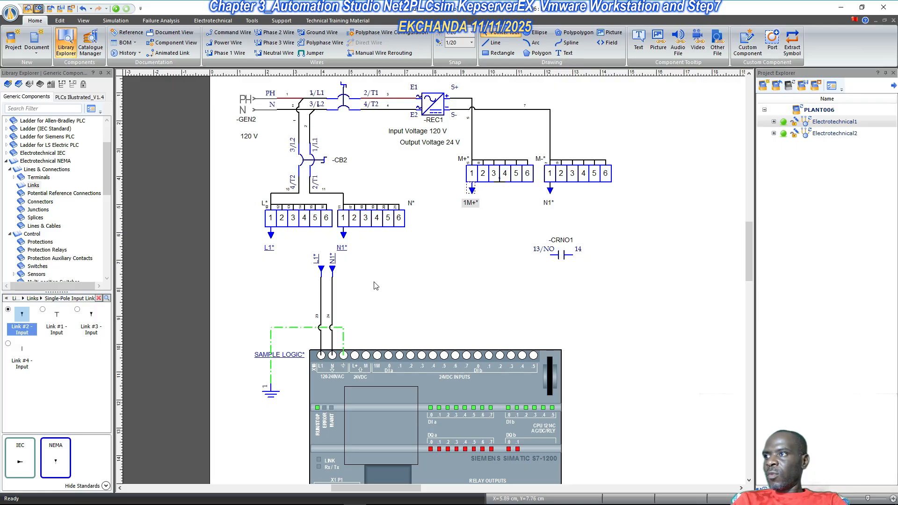
pyautogui.moveTo(322, 250); pyautogui.dragTo(359, 365)
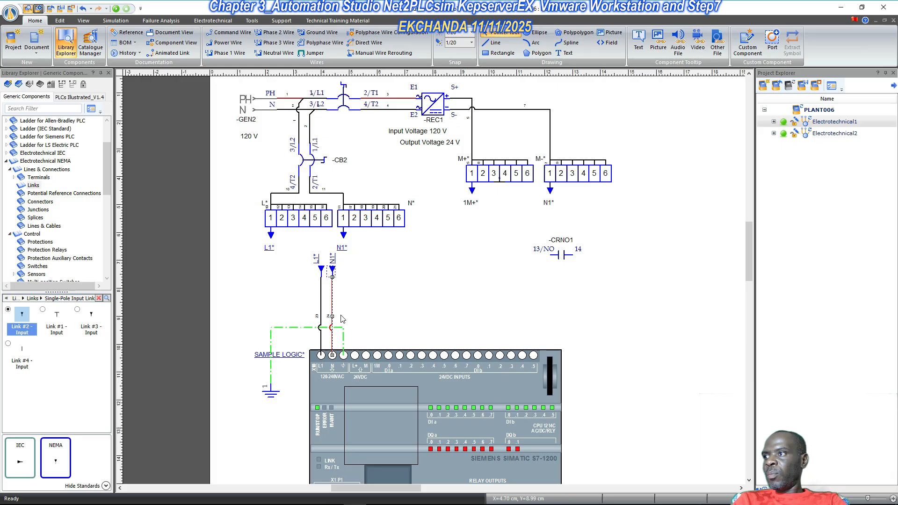
pyautogui.moveTo(331, 303); pyautogui.dragTo(354, 304)
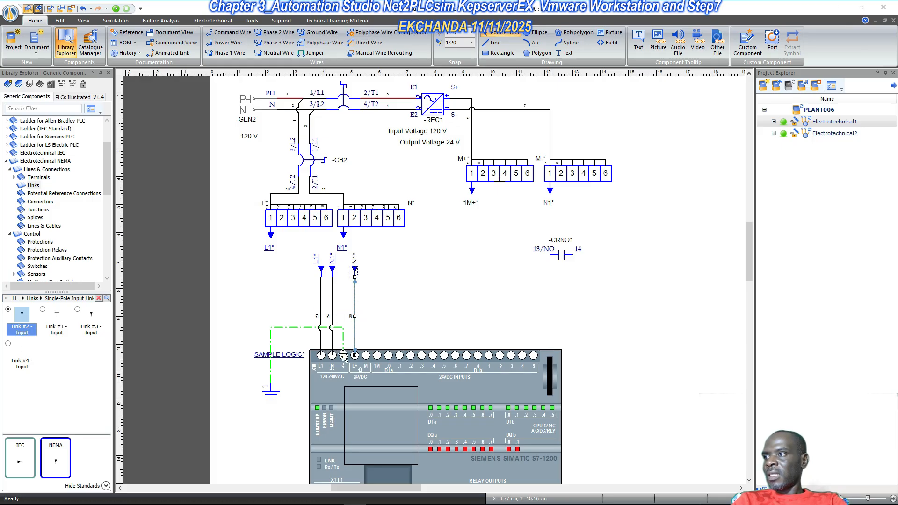
pyautogui.click(394, 262)
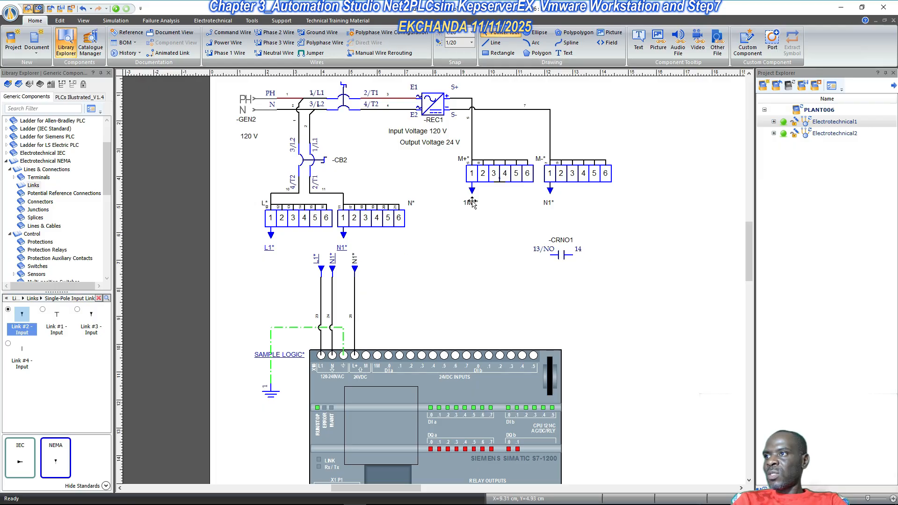
# - Associate the copied input link above the PLC's L+ terminal with the 1M+ identifier
pyautogui.doubleClick(355, 268)
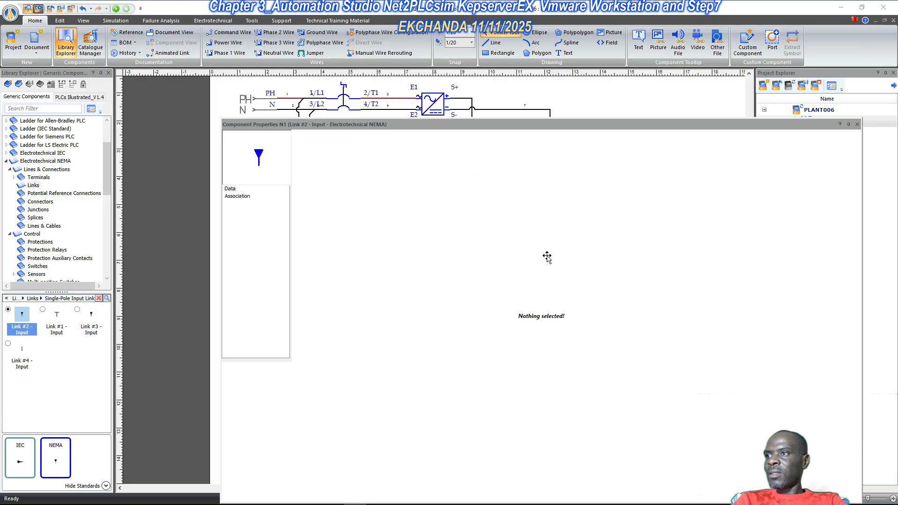
pyautogui.click(248, 198)
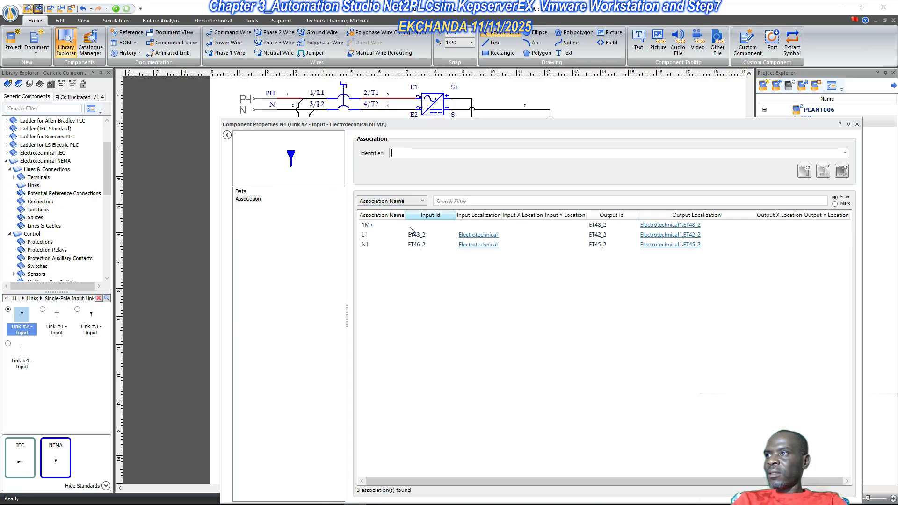
pyautogui.doubleClick(372, 225)
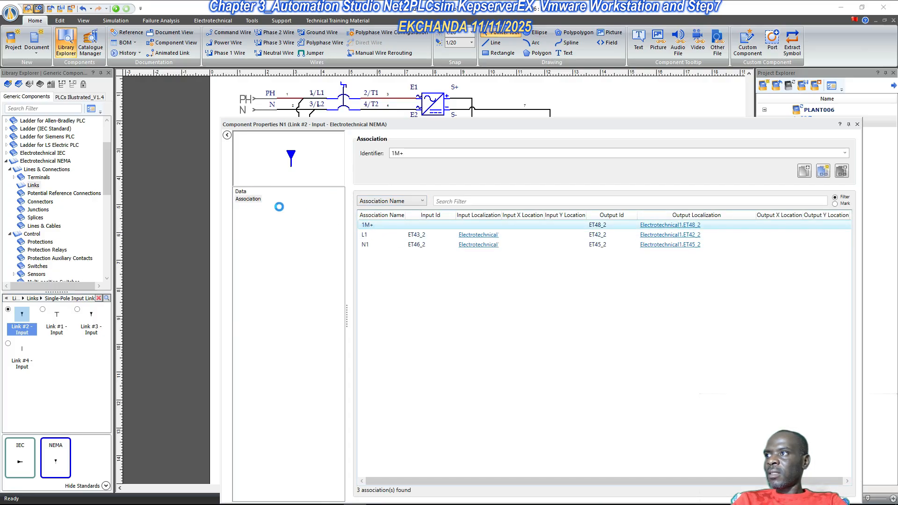
# - Set the item identifier of the L+ terminal's input link to 1M+ and close its properties
pyautogui.click(241, 191)
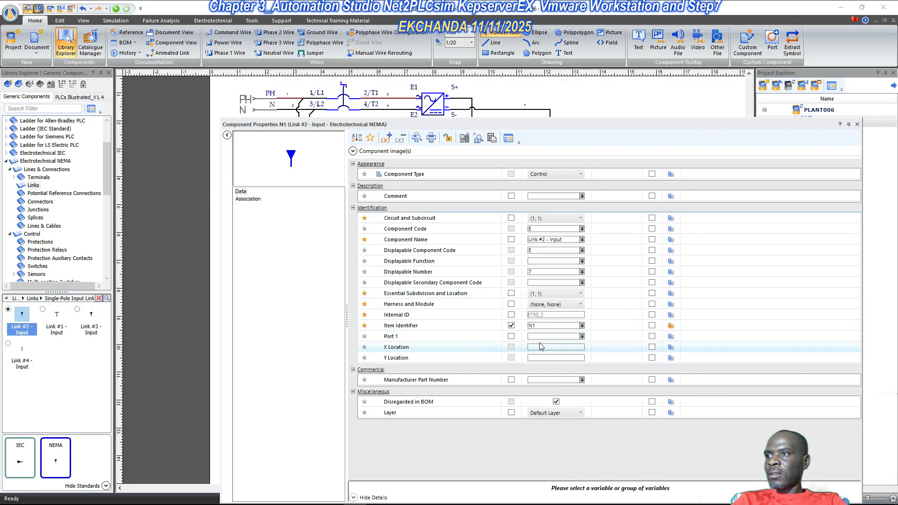
pyautogui.click(529, 326)
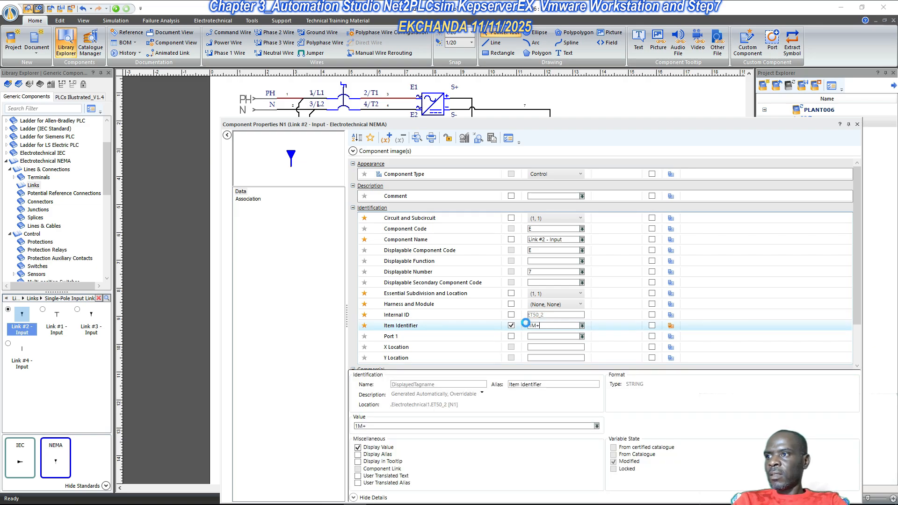
pyautogui.press('Return')
pyautogui.click(857, 124)
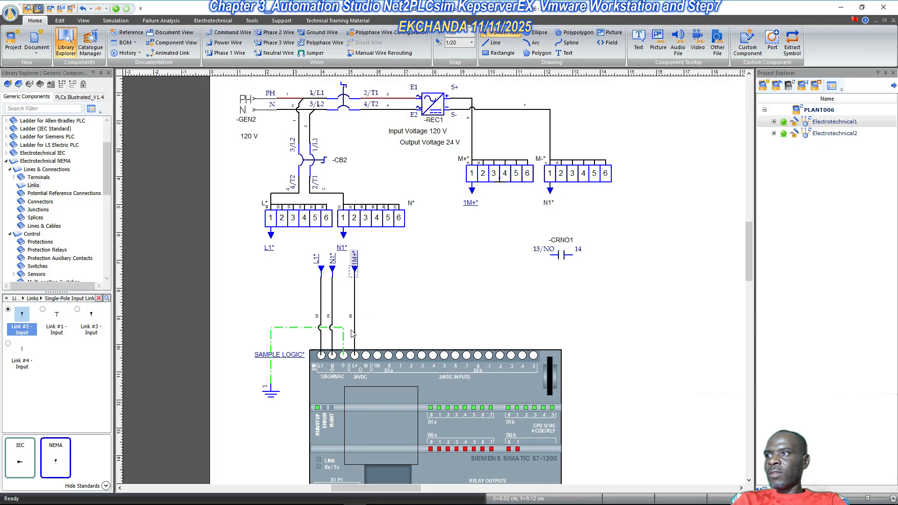
pyautogui.scroll(1, 377, 256)
pyautogui.click(389, 272)
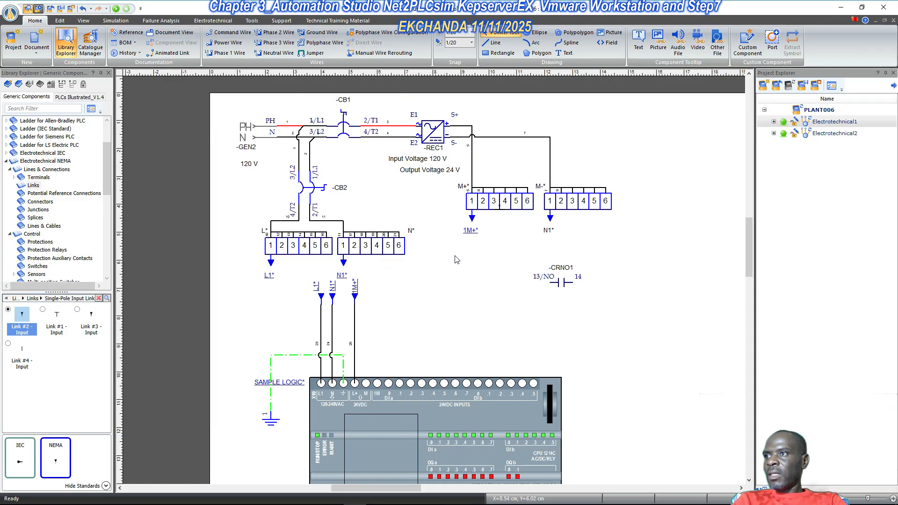
# - Copy the 1M+ input link together with its wire onto the PLC's 24VDC M terminal
pyautogui.scroll(-2, 372, 381)
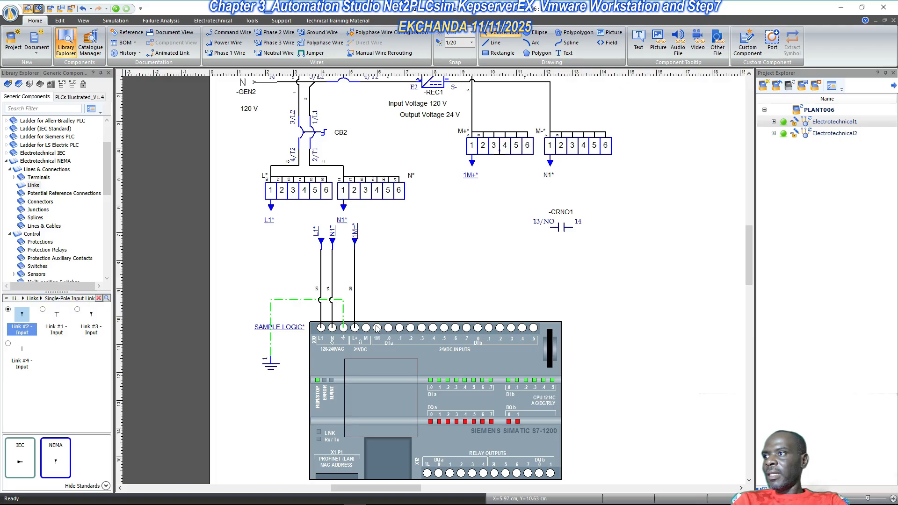
pyautogui.click(360, 292)
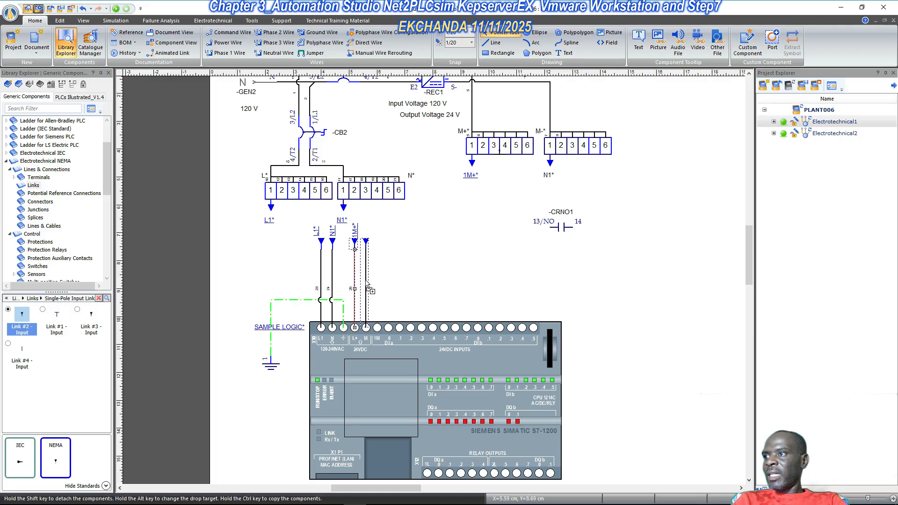
pyautogui.hotkey('ctrl', 'v')
pyautogui.click(422, 260)
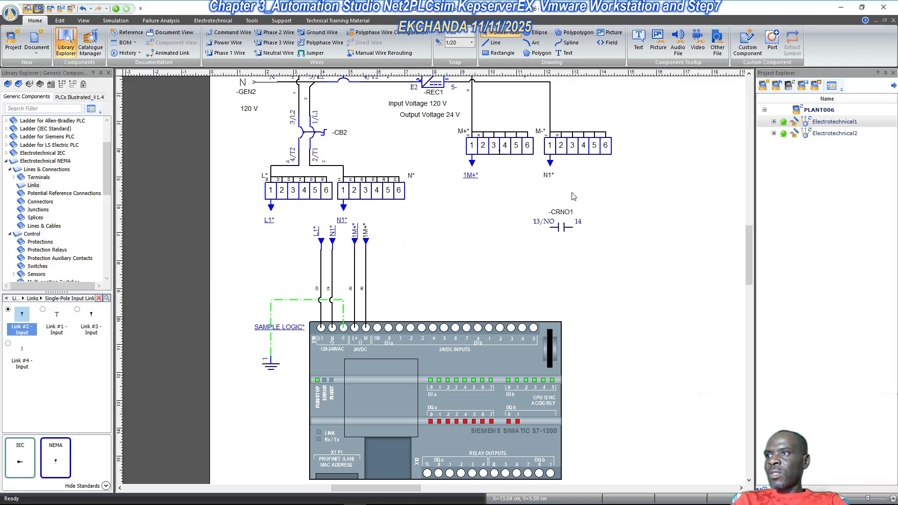
# - Create a new association 1M- for the output link under terminal 1 of the M- block
pyautogui.moveTo(563, 186); pyautogui.dragTo(539, 156)
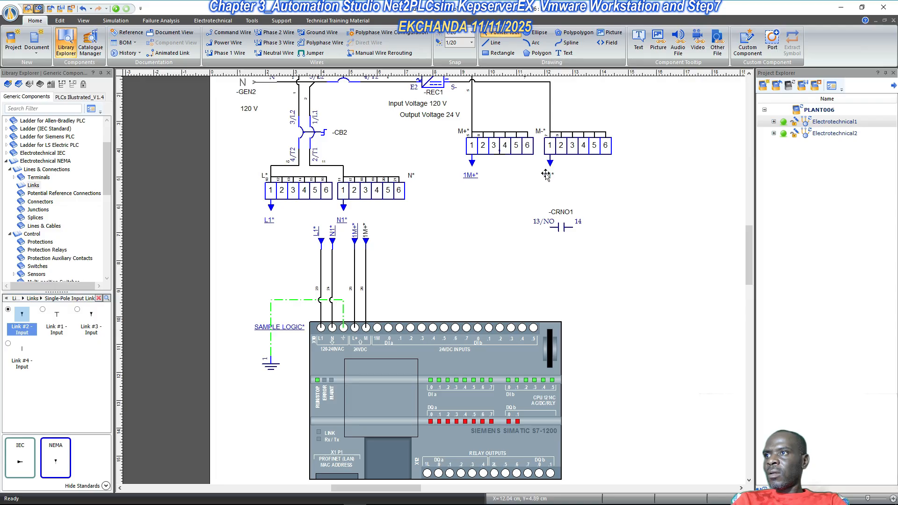
pyautogui.doubleClick(550, 162)
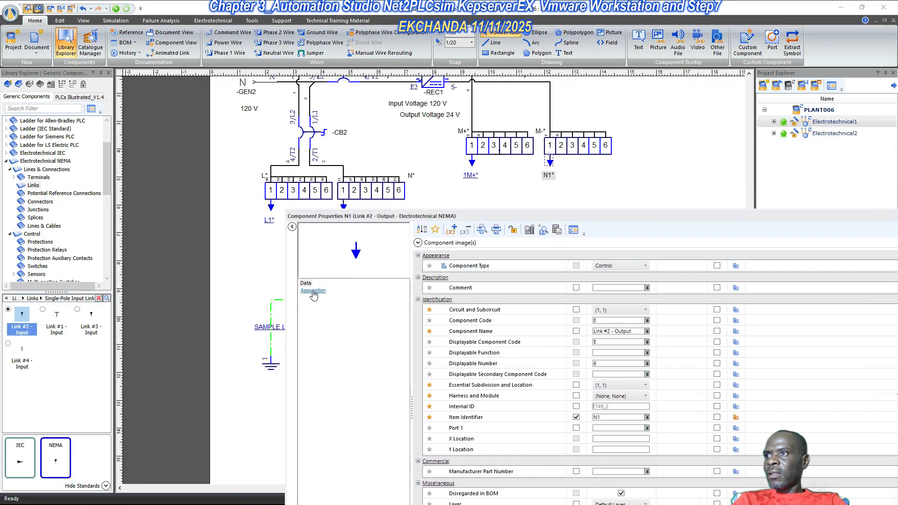
pyautogui.click(313, 291)
pyautogui.click(494, 241)
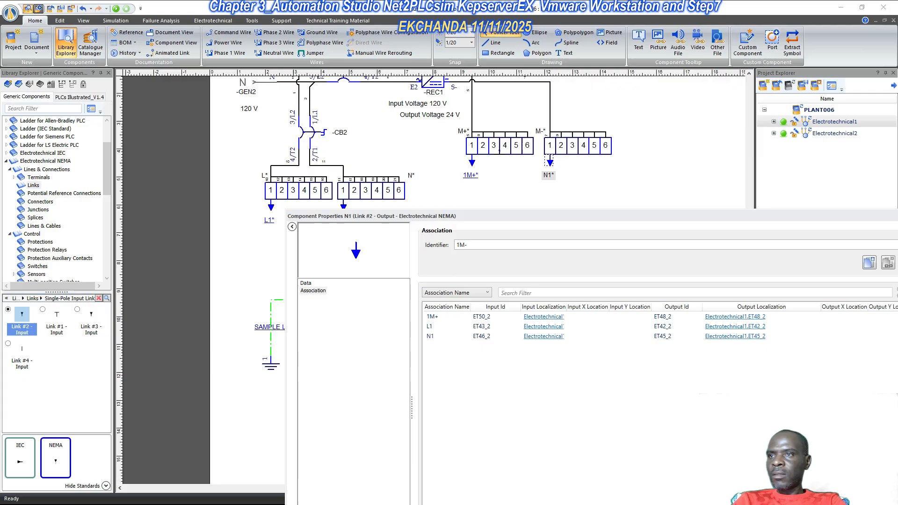
pyautogui.press('Return')
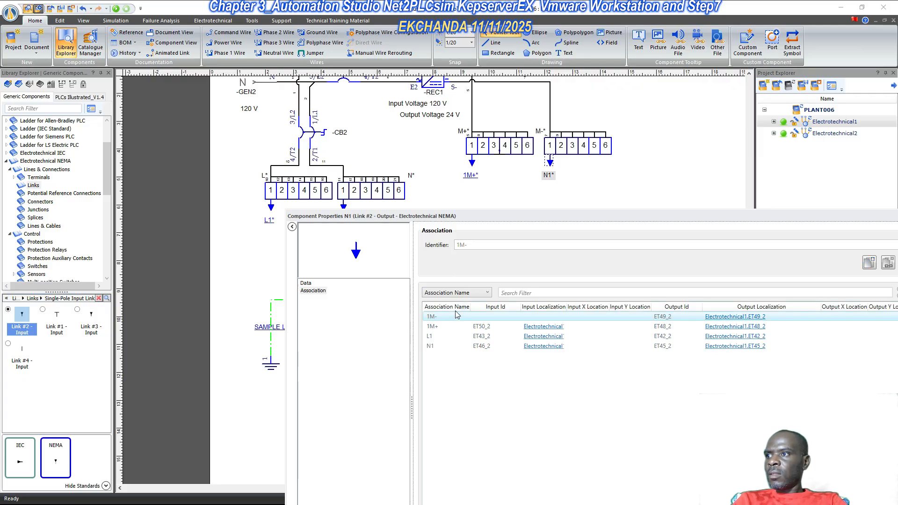
# - Set the item identifier of the M- block's output link to 1M- and close its properties
pyautogui.click(306, 284)
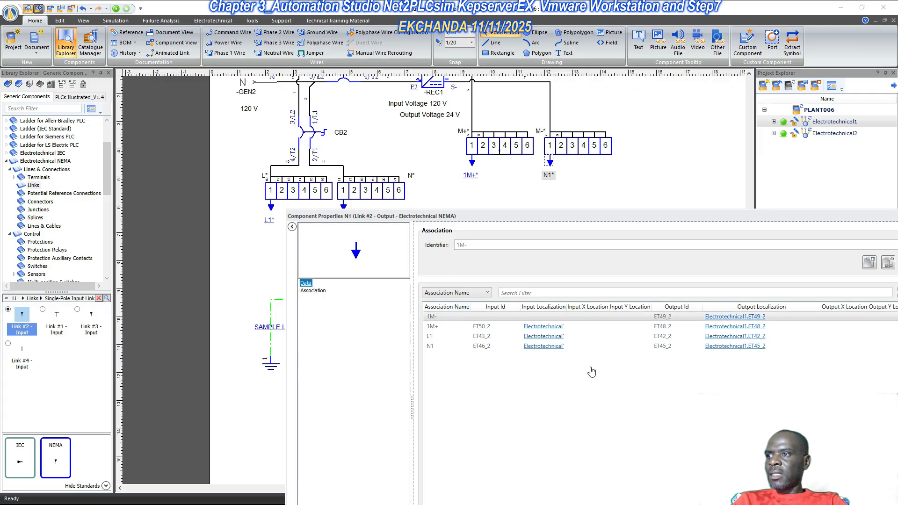
pyautogui.click(598, 416)
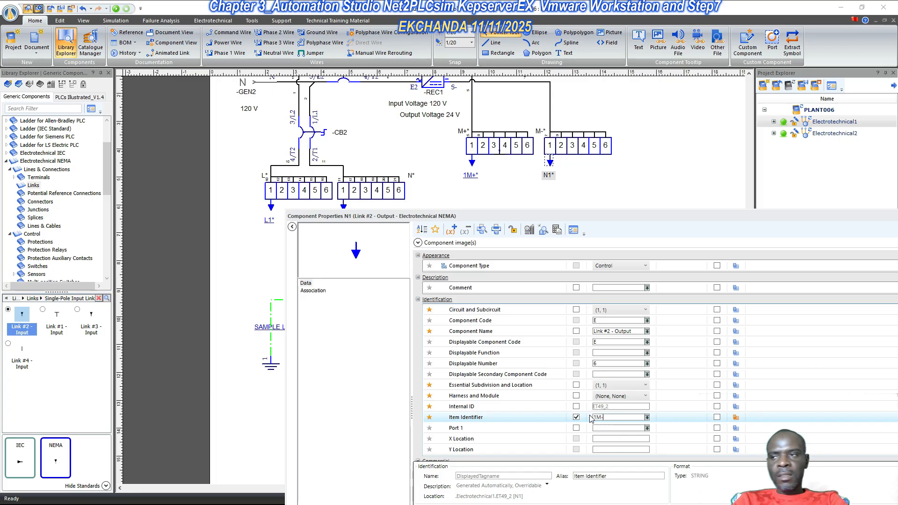
pyautogui.press('Return')
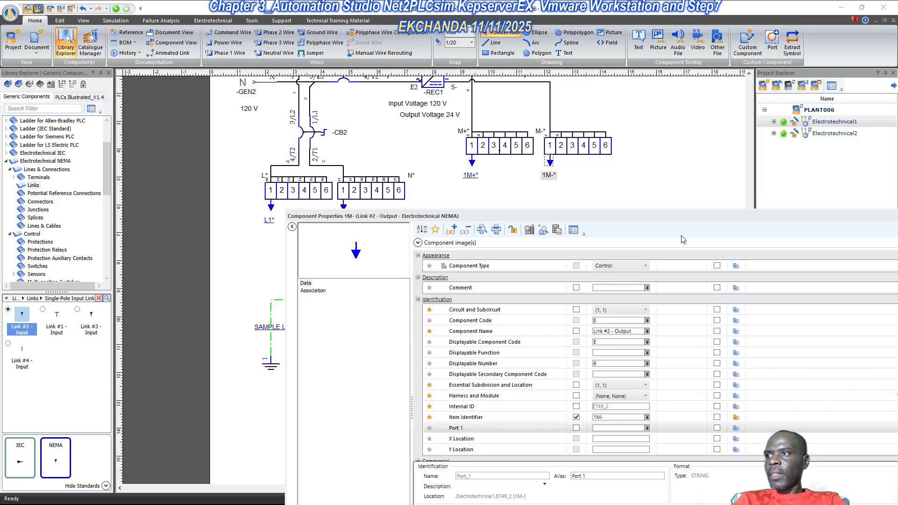
pyautogui.moveTo(701, 216); pyautogui.dragTo(631, 171)
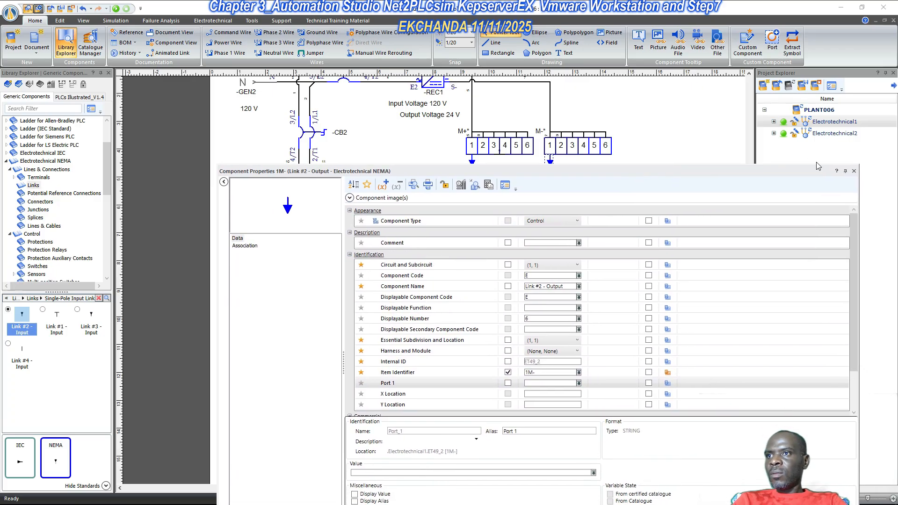
pyautogui.click(854, 172)
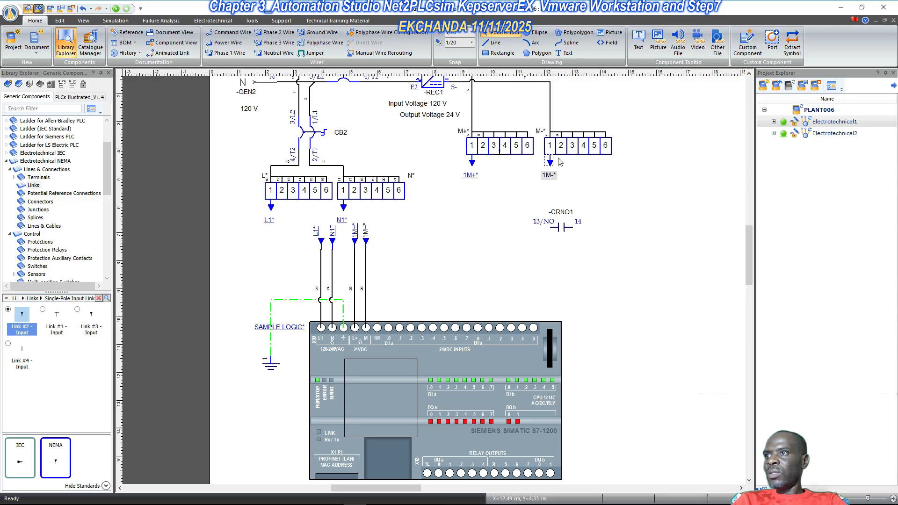
# - Associate the copied input link above the PLC's M terminal with the 1M- identifier
pyautogui.doubleClick(365, 231)
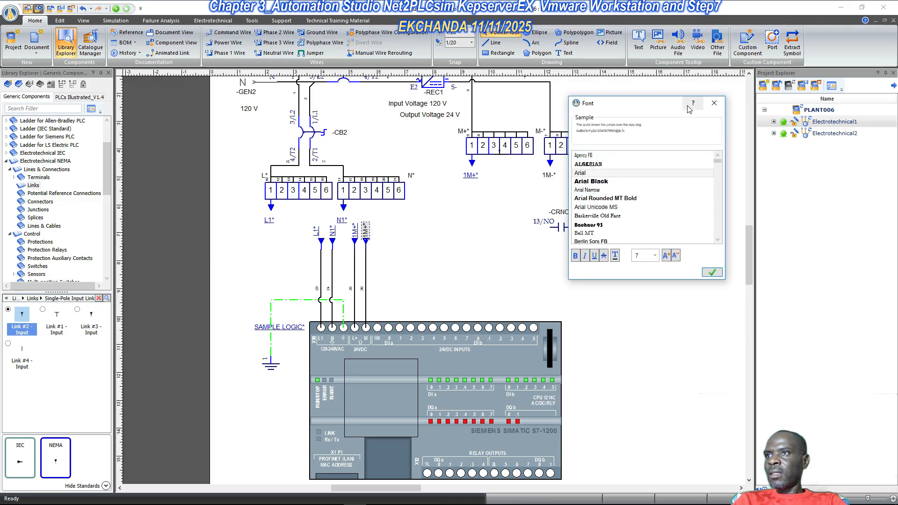
pyautogui.click(712, 105)
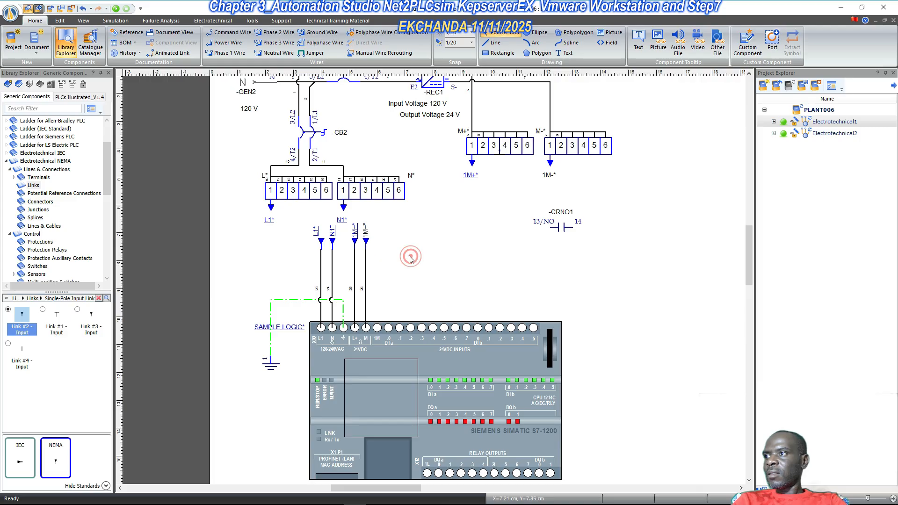
pyautogui.click(365, 241)
pyautogui.doubleClick(365, 241)
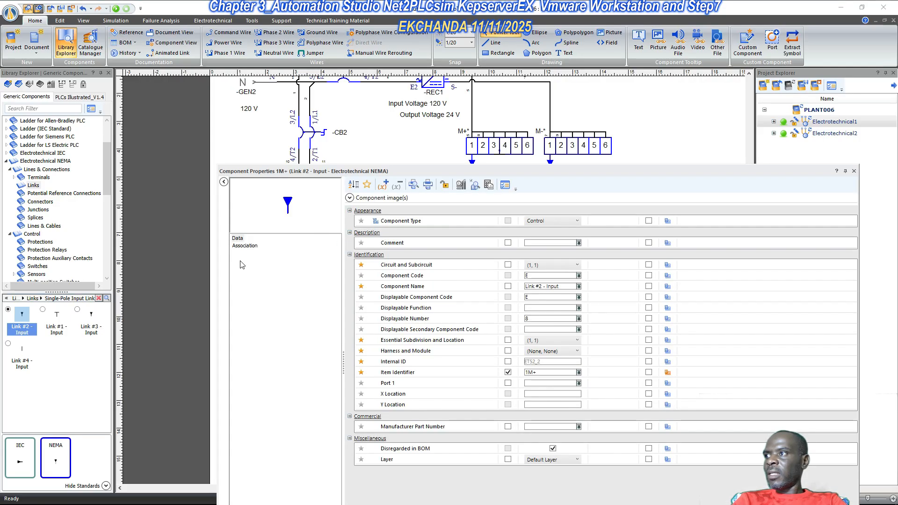
pyautogui.click(245, 245)
pyautogui.doubleClick(387, 273)
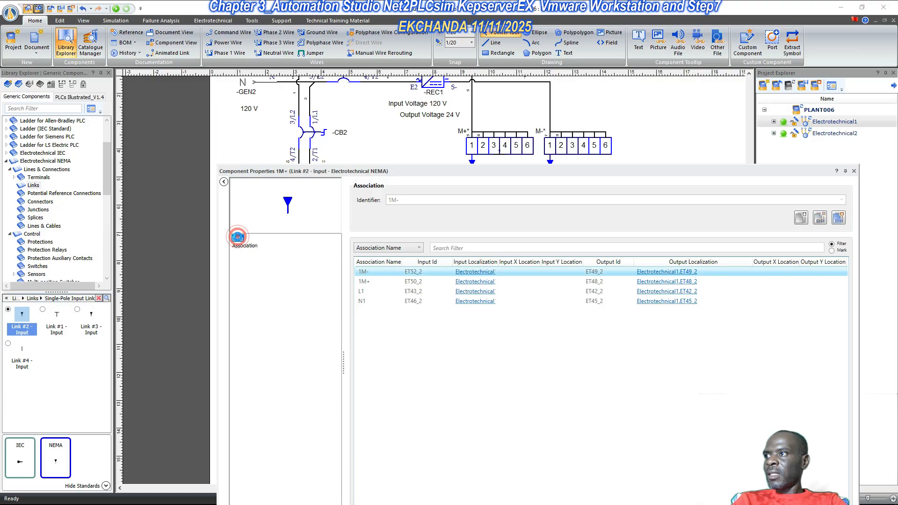
# - Set the item identifier of the M terminal's input link to 1M- and close its properties
pyautogui.click(238, 238)
pyautogui.click(539, 371)
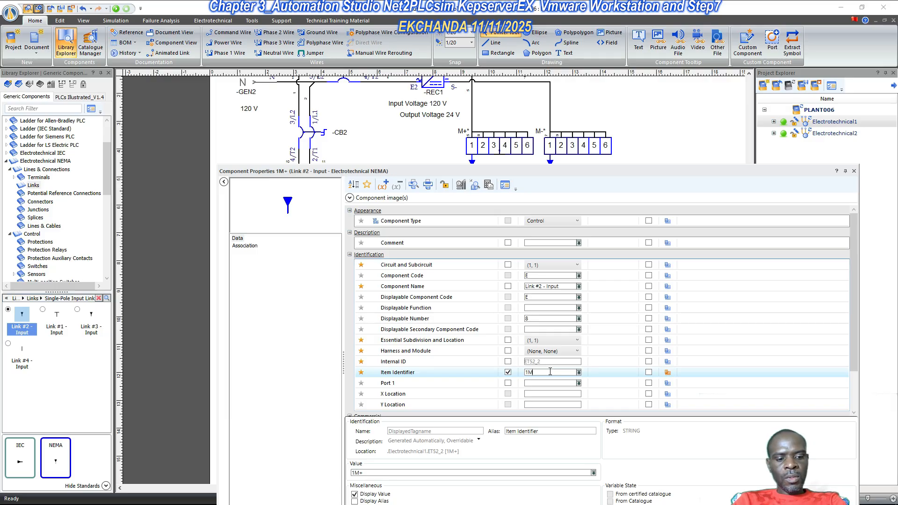
pyautogui.press('Return')
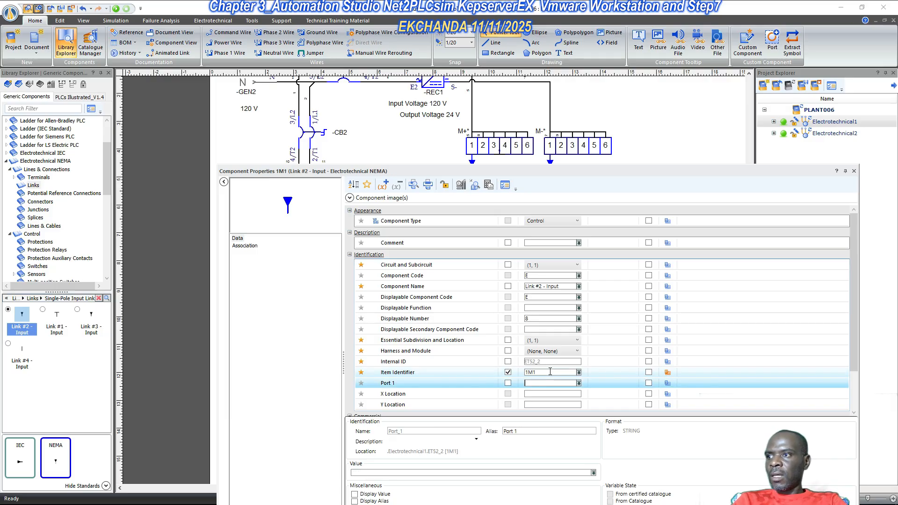
pyautogui.click(550, 372)
pyautogui.press('BackSpace')
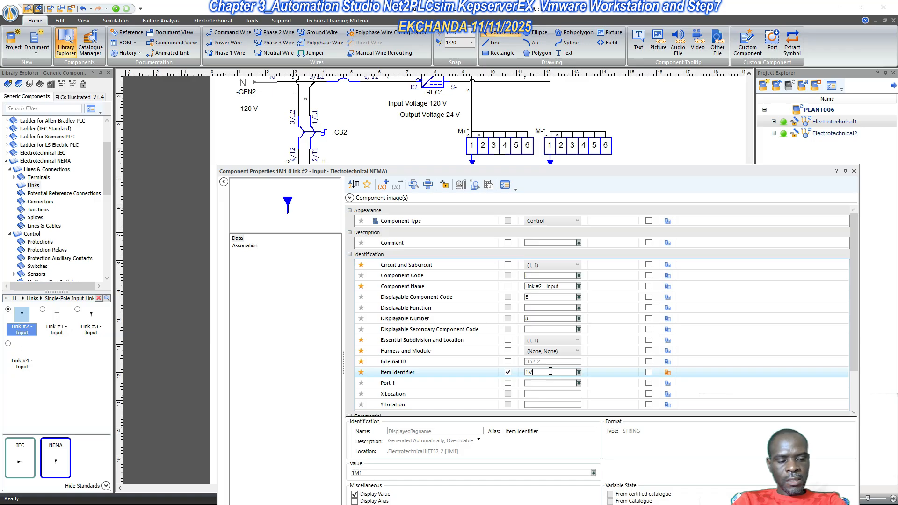
pyautogui.write('-')
pyautogui.press('Return')
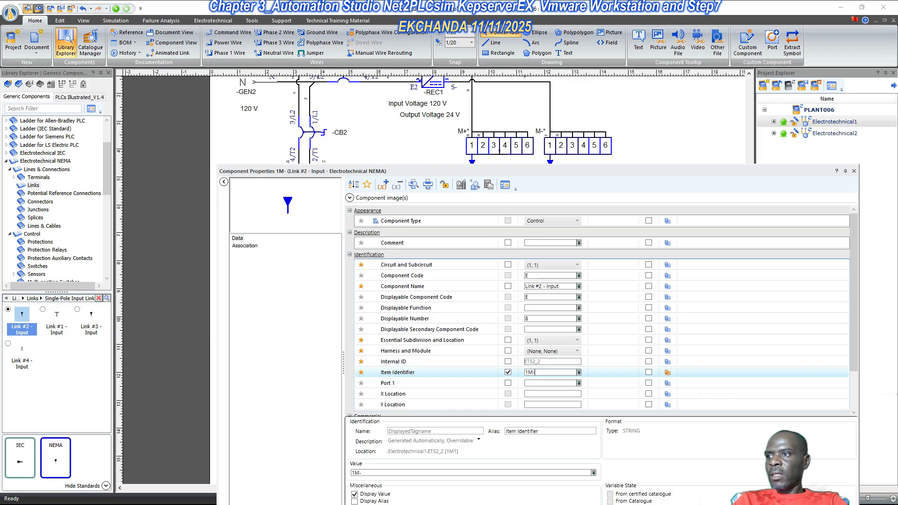
pyautogui.click(854, 171)
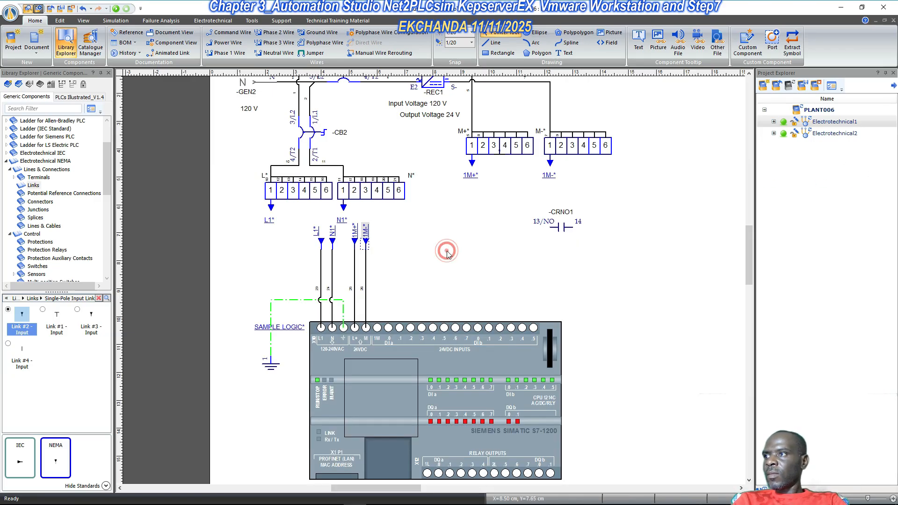
pyautogui.click(416, 255)
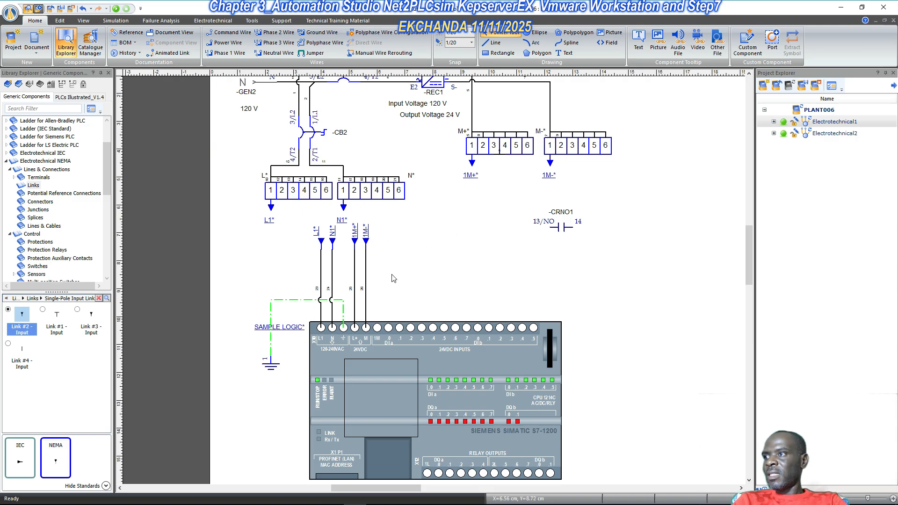
pyautogui.scroll(-1, 426, 260)
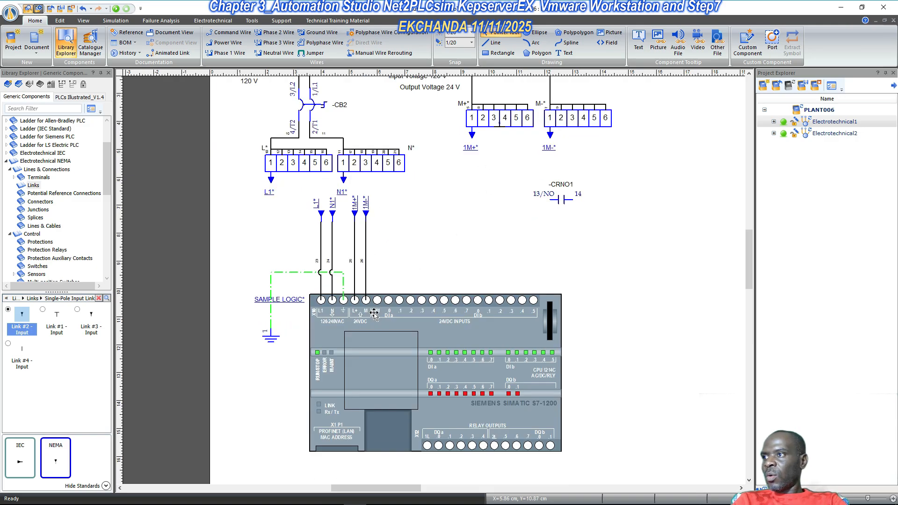
pyautogui.scroll(-1, 375, 317)
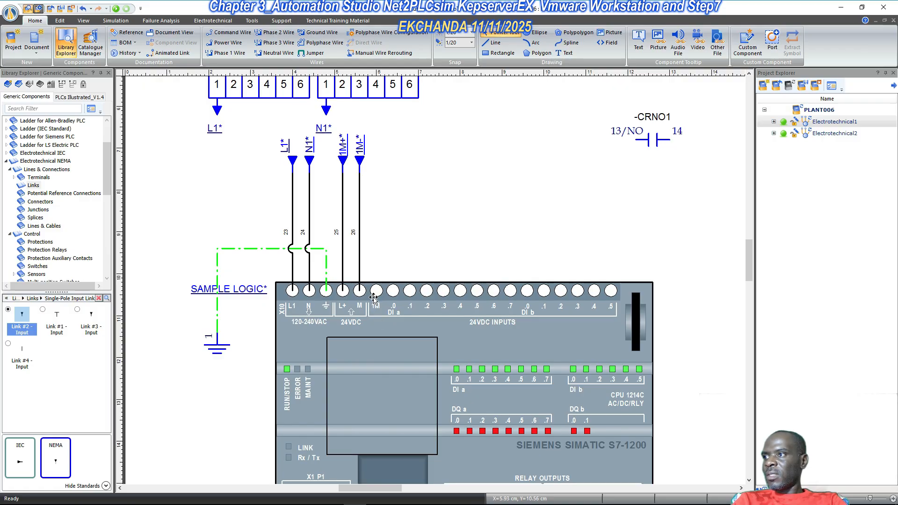
# - Draw a jumper between the PLC's M and 1M terminals and raise its horizontal segment above the terminal strip
pyautogui.scroll(2, 369, 301)
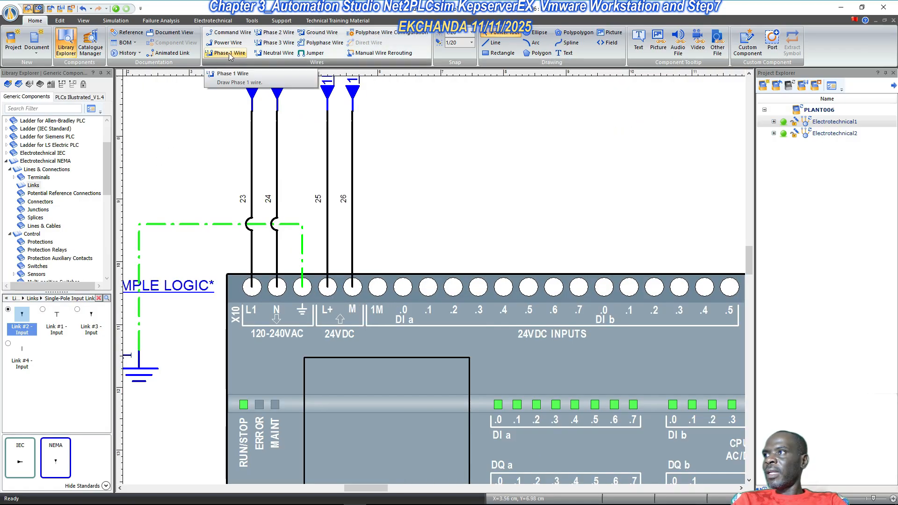
pyautogui.click(310, 53)
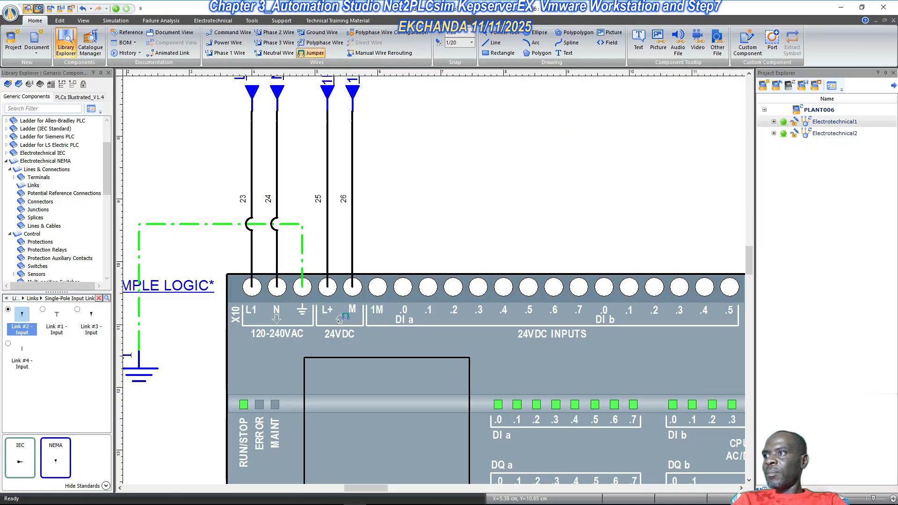
pyautogui.click(351, 287)
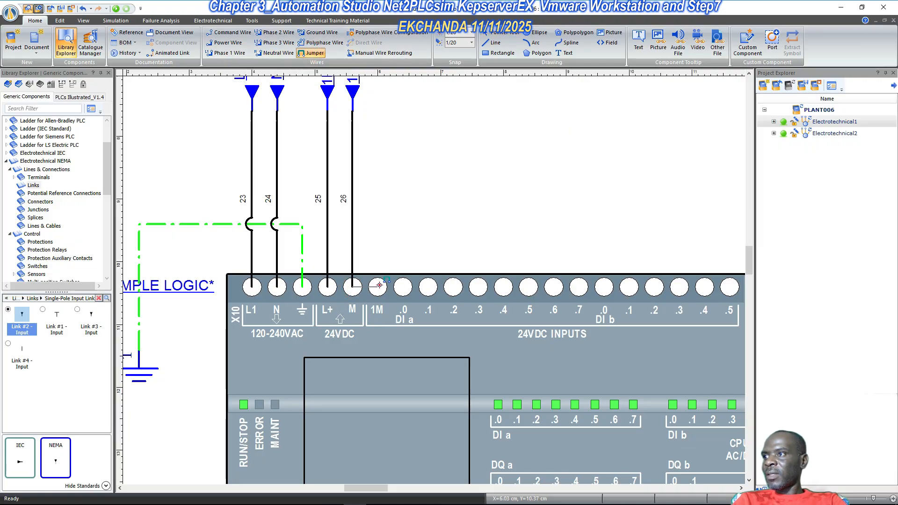
pyautogui.click(379, 285)
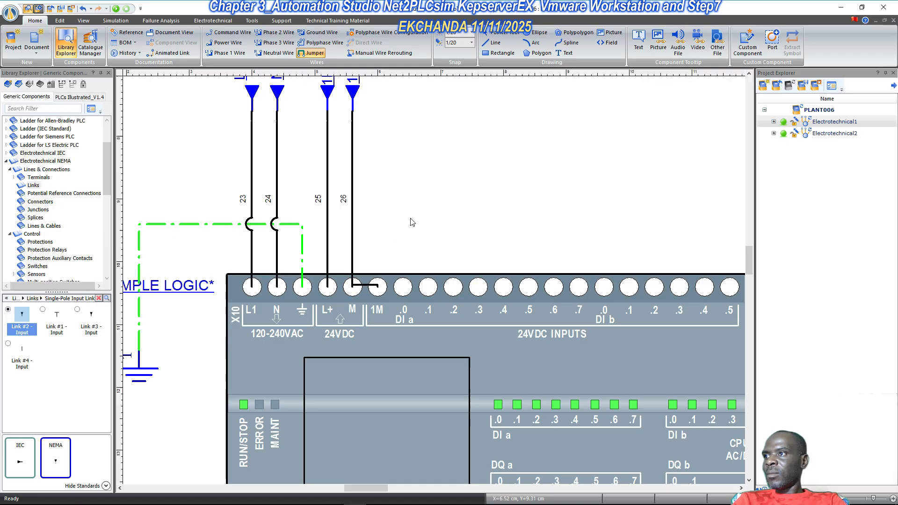
pyautogui.press('Escape')
pyautogui.click(368, 284)
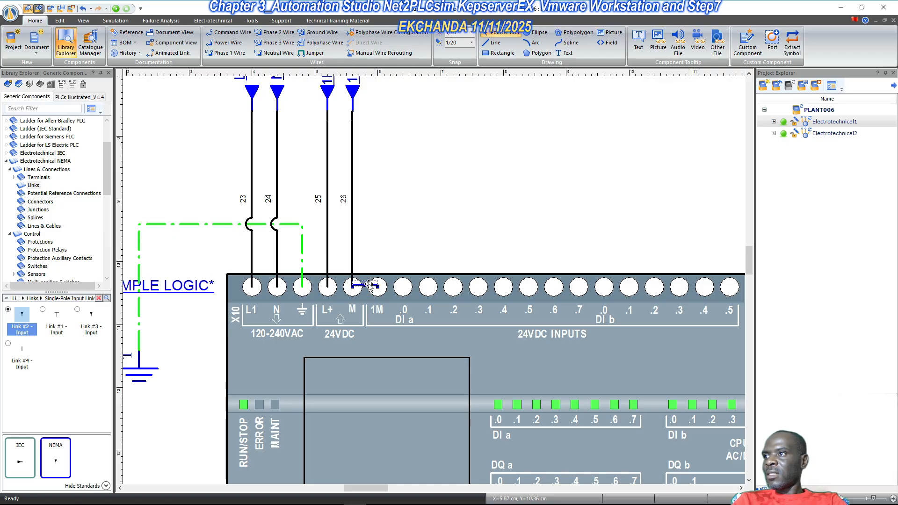
pyautogui.moveTo(365, 285); pyautogui.dragTo(365, 255)
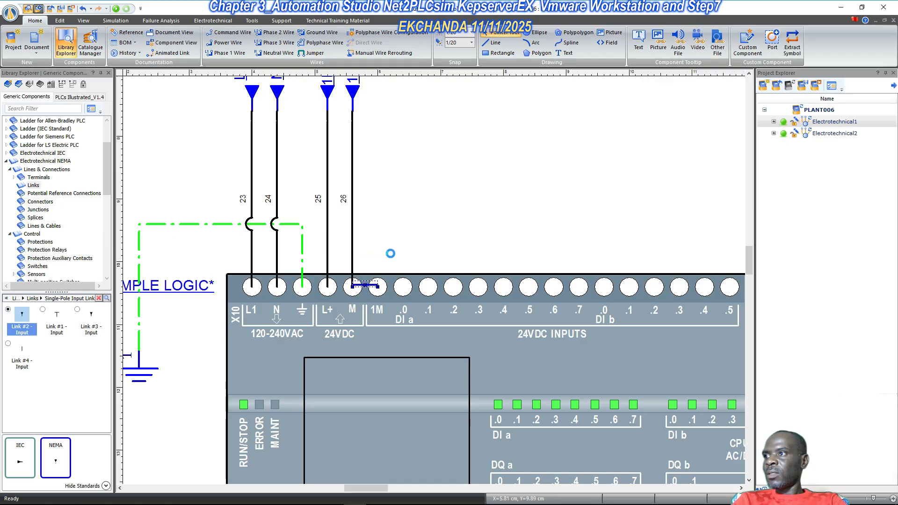
pyautogui.click(398, 225)
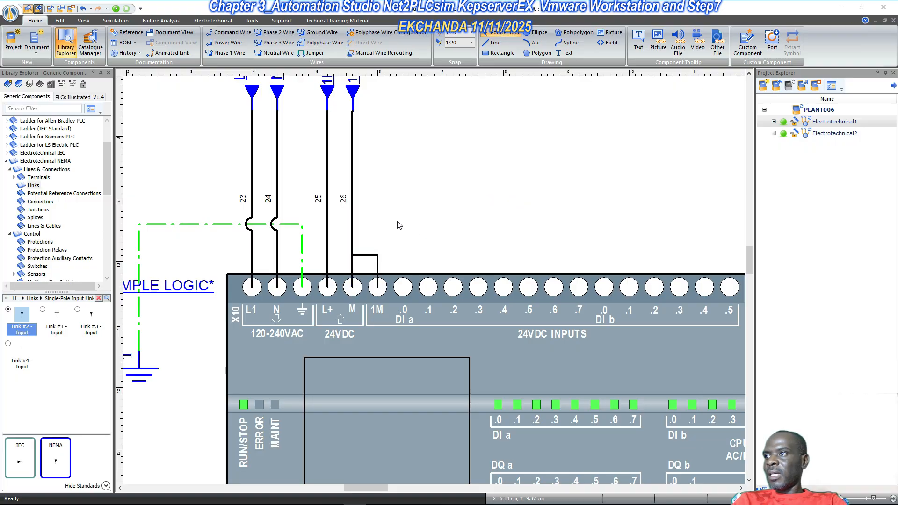
# - Place a make-contact and a break-contact push-button switch with automatic return, NEMA standard, in the empty area above the PLC
pyautogui.scroll(-1, 382, 230)
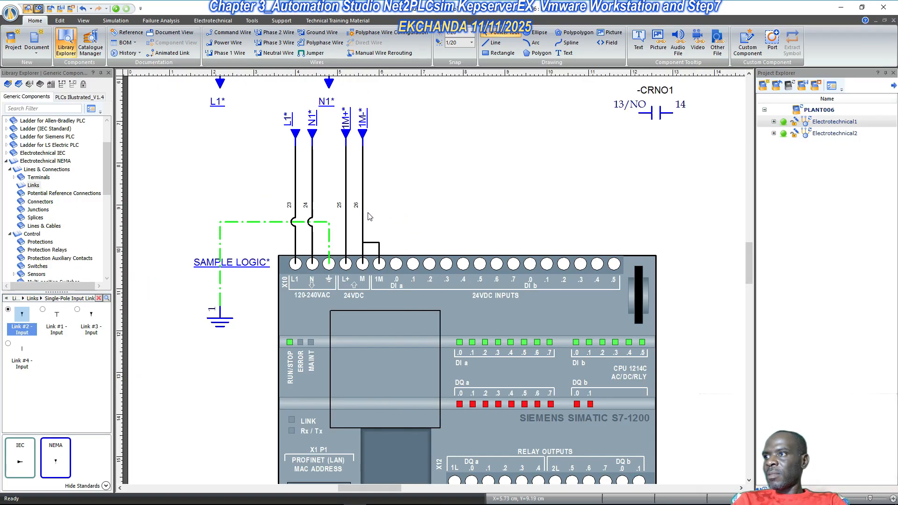
pyautogui.scroll(-1, 368, 216)
pyautogui.scroll(1, 368, 216)
pyautogui.scroll(1, 370, 216)
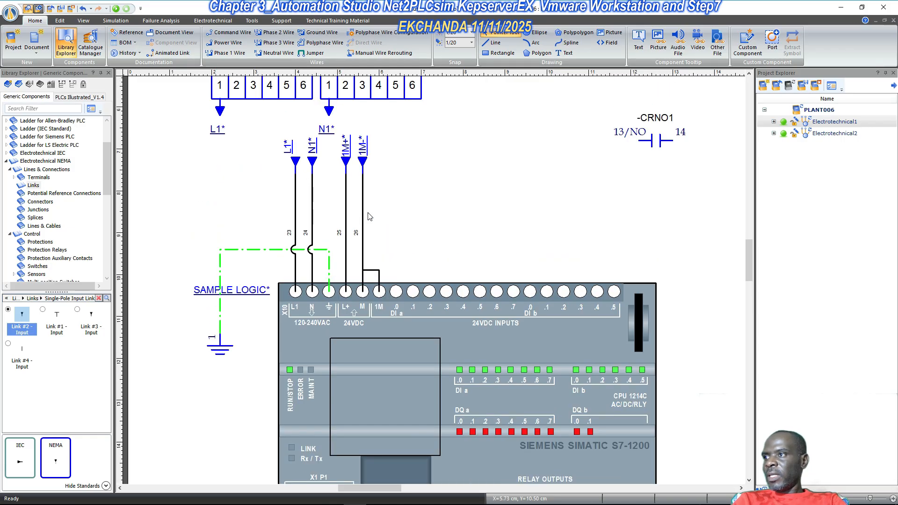
pyautogui.scroll(2, 369, 216)
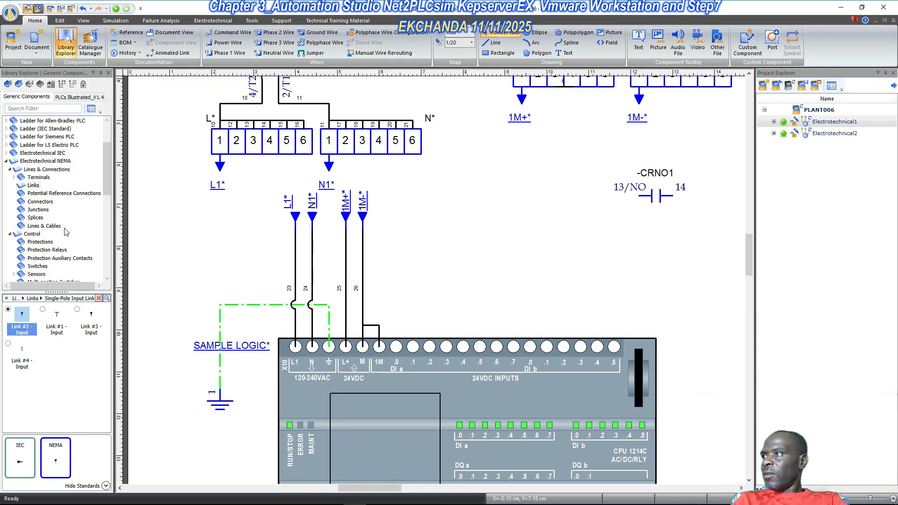
pyautogui.scroll(-4, 58, 222)
pyautogui.scroll(-1, 51, 204)
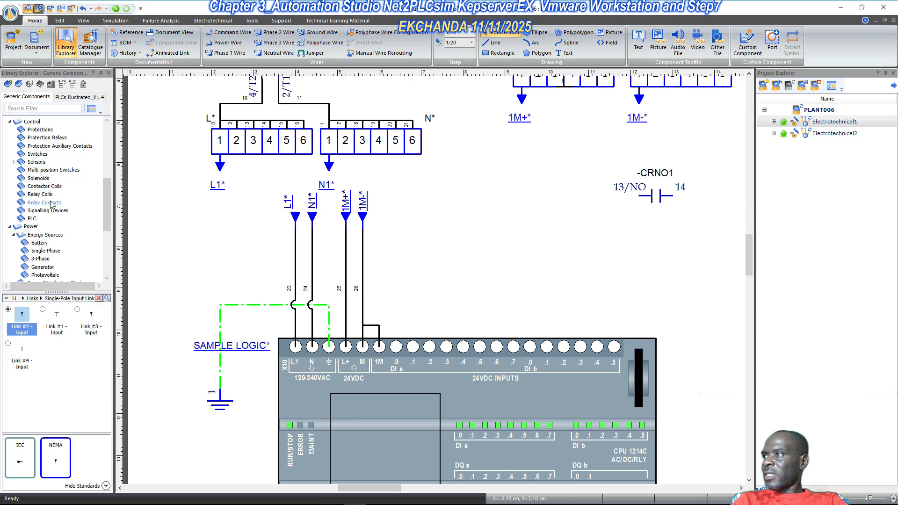
pyautogui.scroll(-1, 53, 220)
pyautogui.scroll(3, 54, 233)
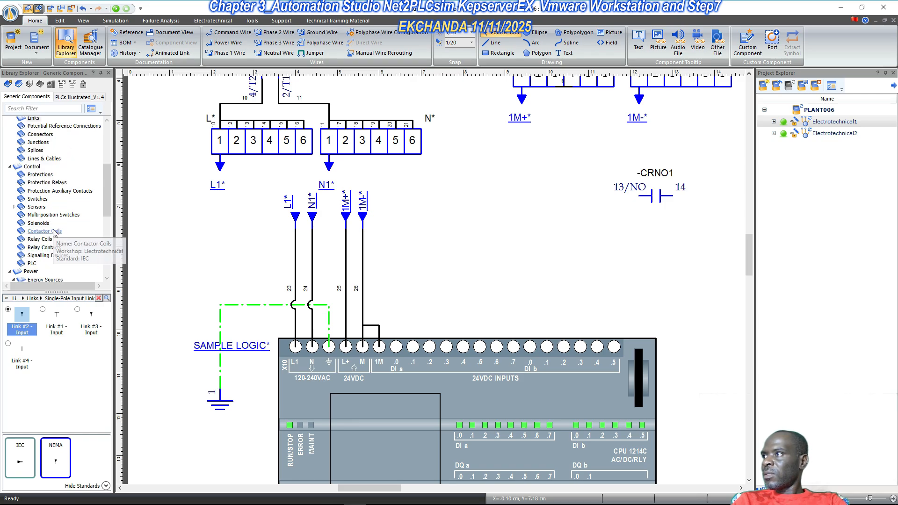
pyautogui.click(43, 199)
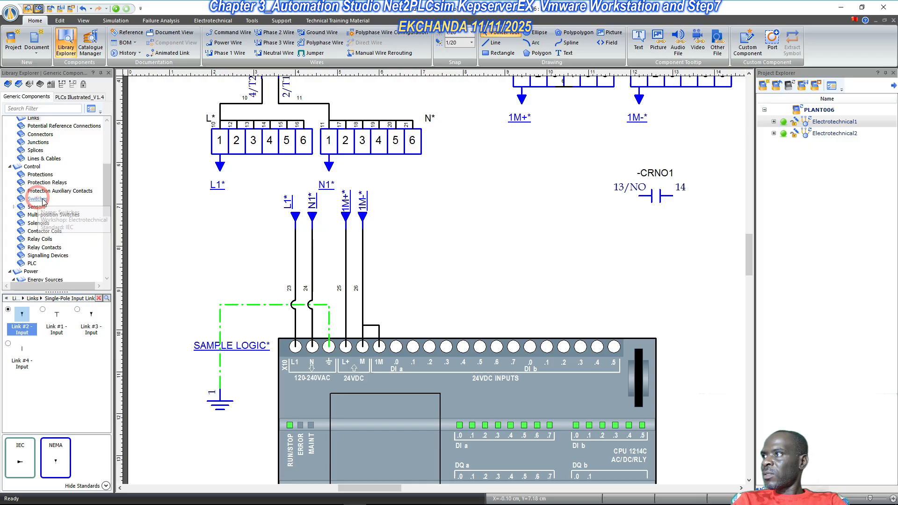
pyautogui.moveTo(30, 319); pyautogui.dragTo(498, 214)
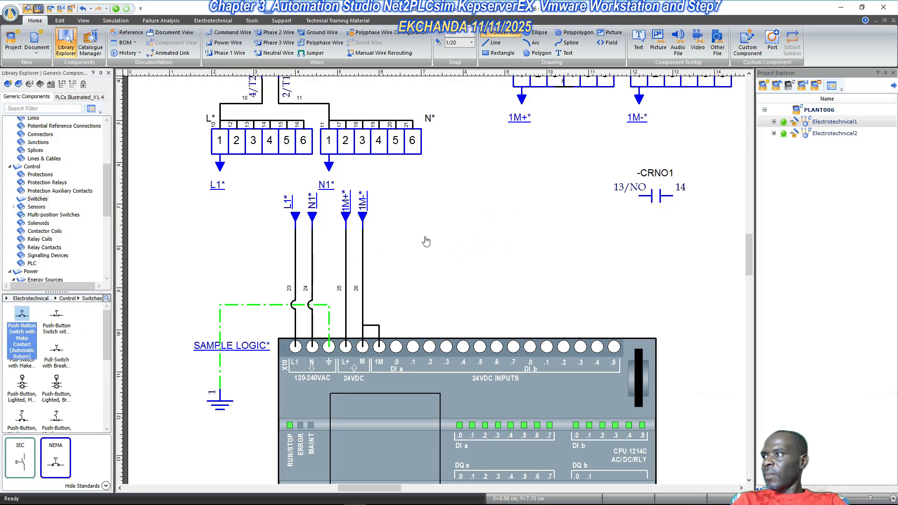
pyautogui.moveTo(56, 313); pyautogui.dragTo(626, 248)
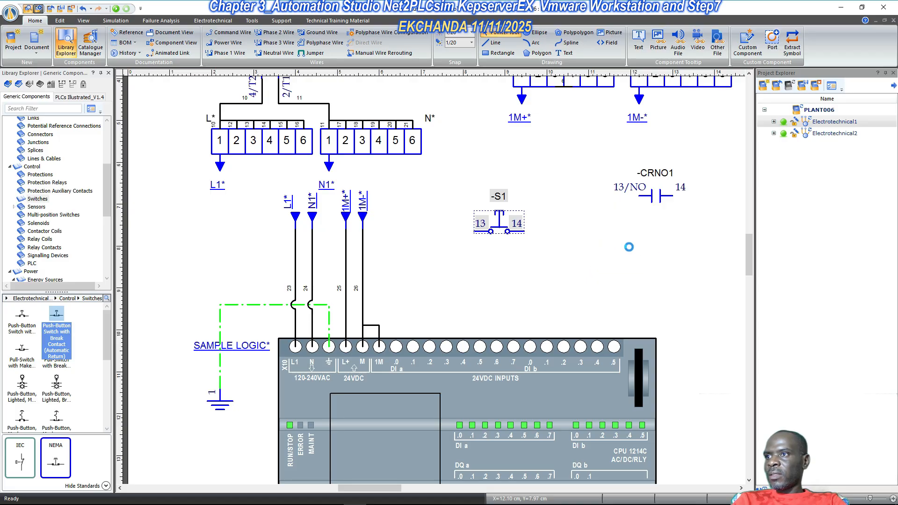
# - Rotate the -S1 push-button left and place it above the PLC's DI a .0 input, beside wire 26
pyautogui.rightClick(503, 220)
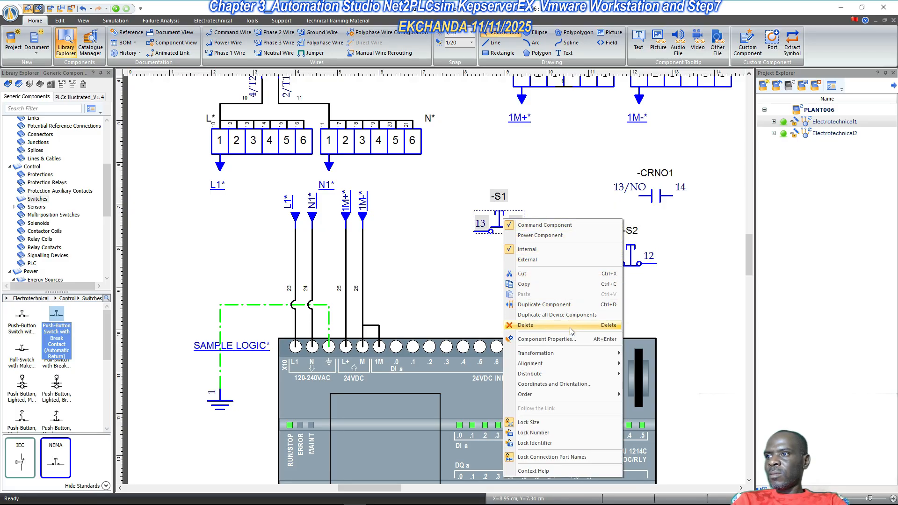
pyautogui.moveTo(578, 353)
pyautogui.click(653, 365)
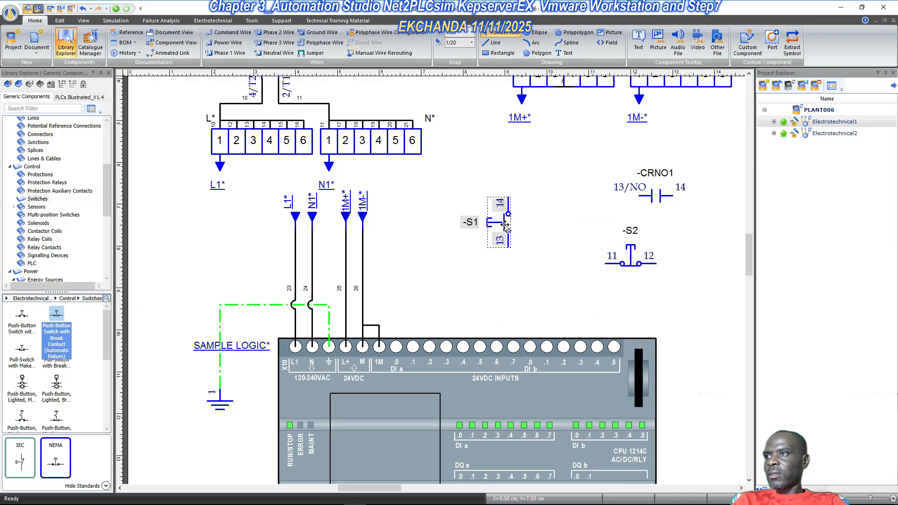
pyautogui.moveTo(507, 232); pyautogui.dragTo(392, 277)
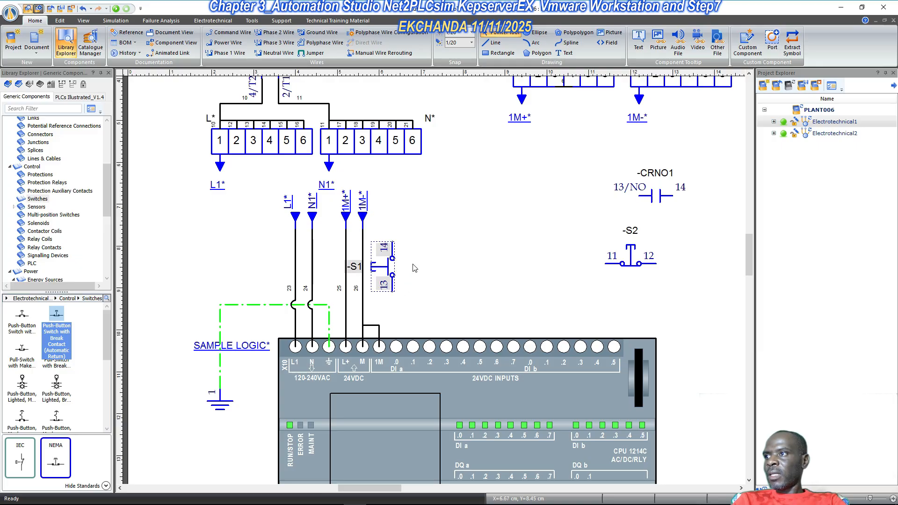
# - Move the -S1 label to just below the push-button symbol
pyautogui.rightClick(394, 267)
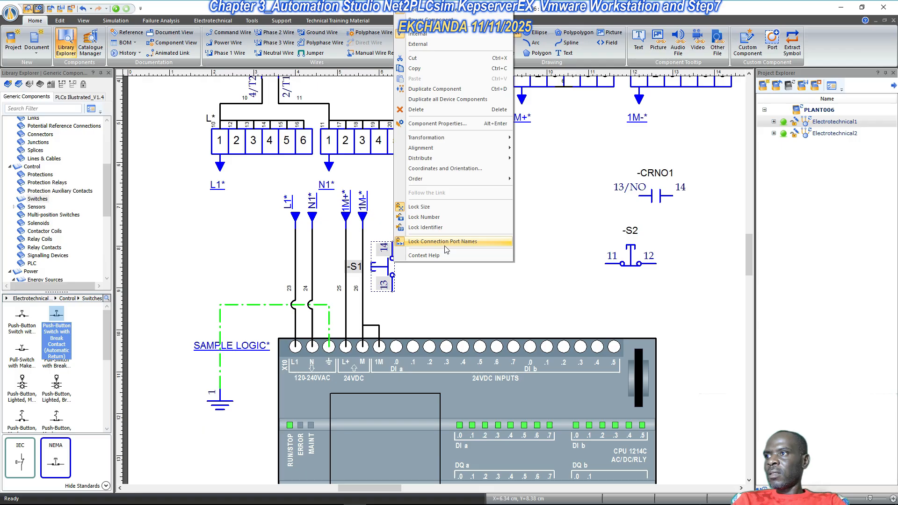
pyautogui.click(452, 254)
pyautogui.click(366, 272)
pyautogui.moveTo(355, 269); pyautogui.dragTo(381, 304)
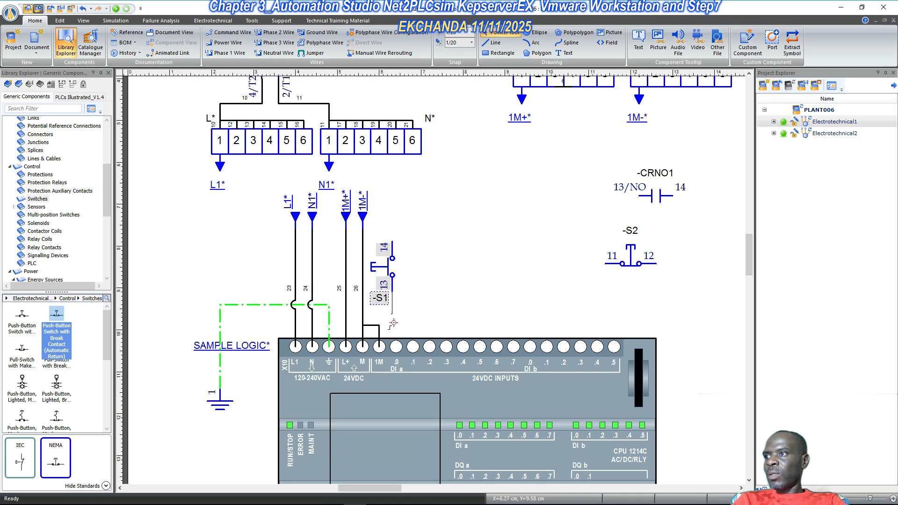
# - Wire terminal 13 of -S1 to the PLC's DI a .0 input and shift the switch sideways to straighten the wire
pyautogui.moveTo(396, 346); pyautogui.dragTo(392, 275)
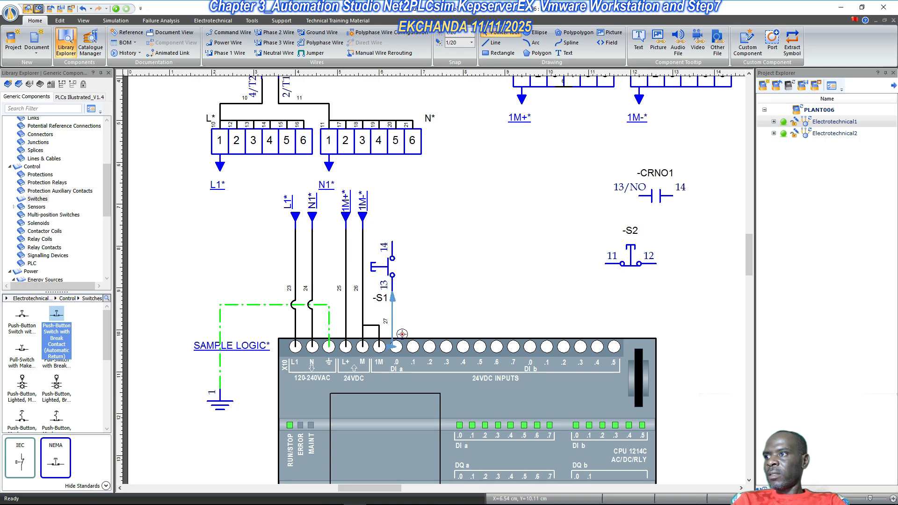
pyautogui.click(391, 265)
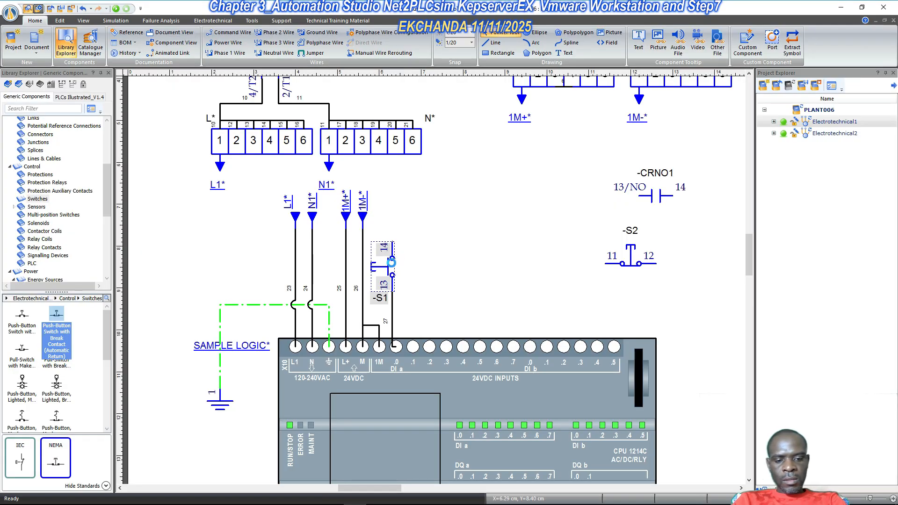
pyautogui.press('Right')
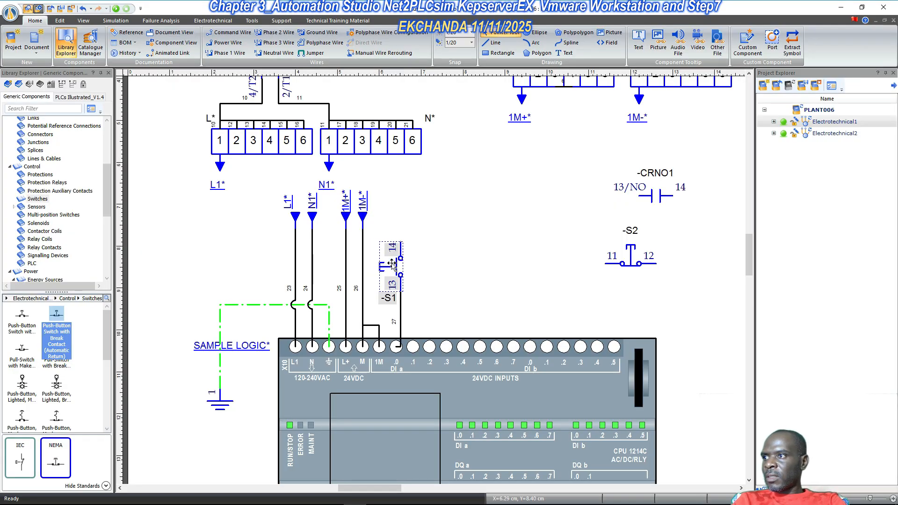
pyautogui.scroll(3, 392, 263)
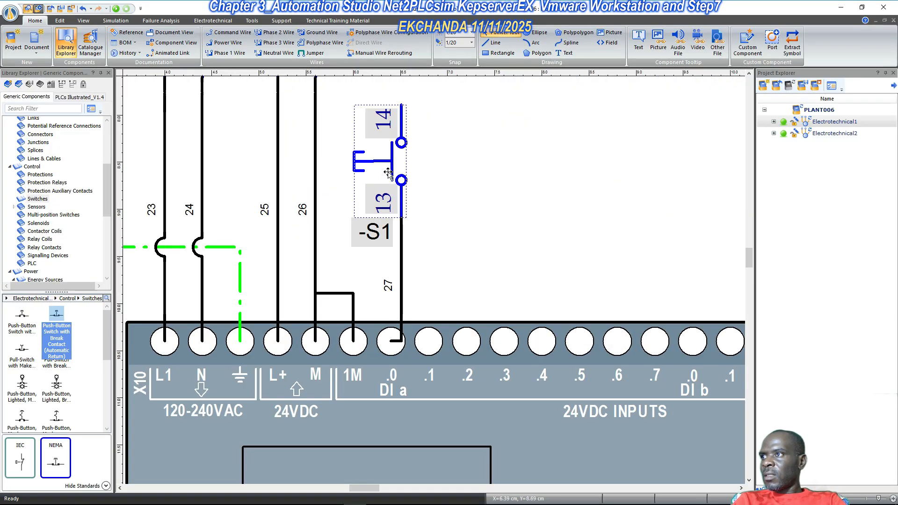
pyautogui.moveTo(388, 173); pyautogui.dragTo(392, 174)
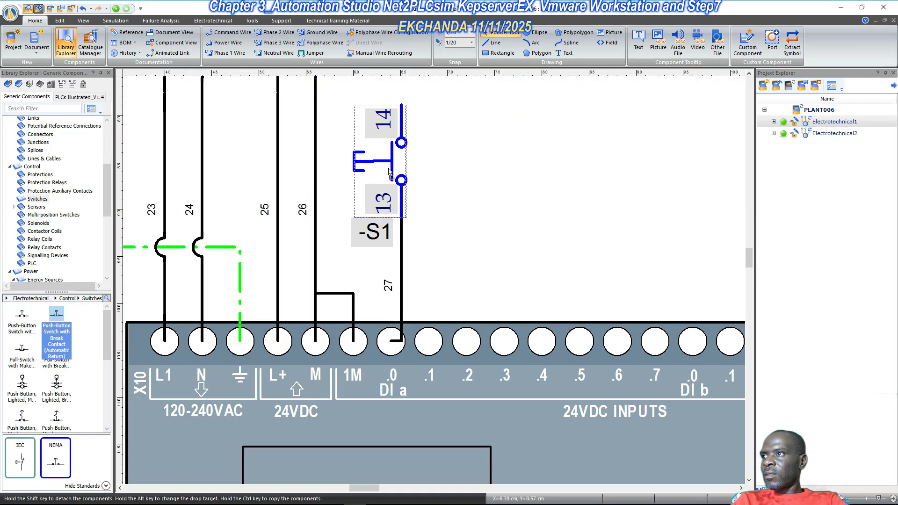
pyautogui.moveTo(389, 173); pyautogui.dragTo(379, 161)
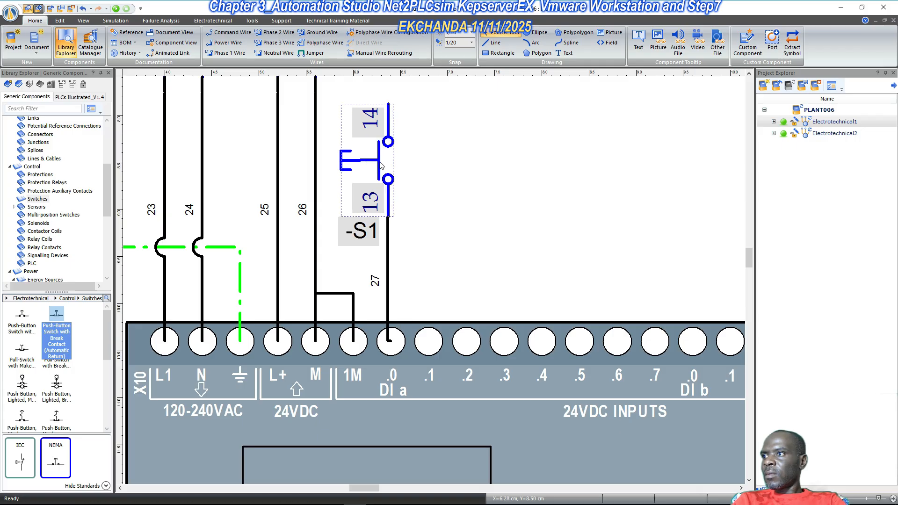
pyautogui.scroll(-1, 370, 242)
pyautogui.click(439, 204)
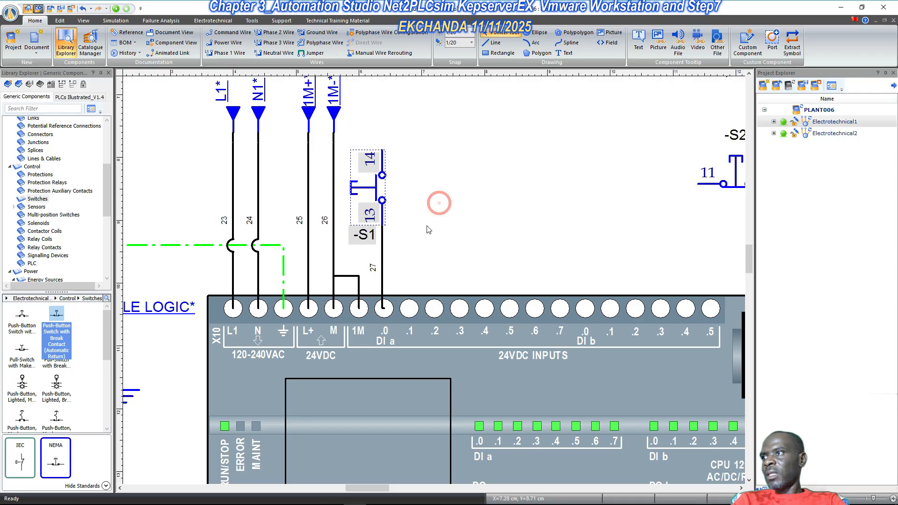
# - Rotate the -S2 push-button left and place it above the PLC's DI a .1 input, up beside -S1
pyautogui.scroll(-1, 378, 283)
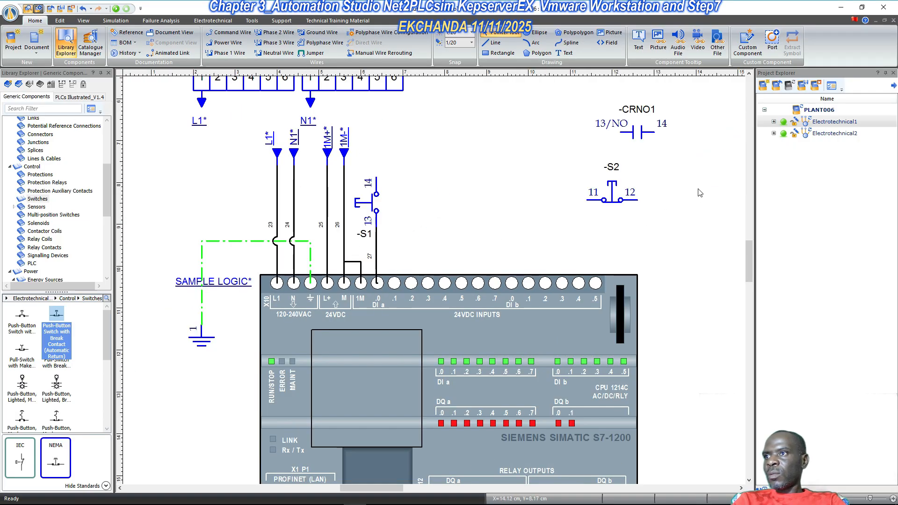
pyautogui.rightClick(618, 193)
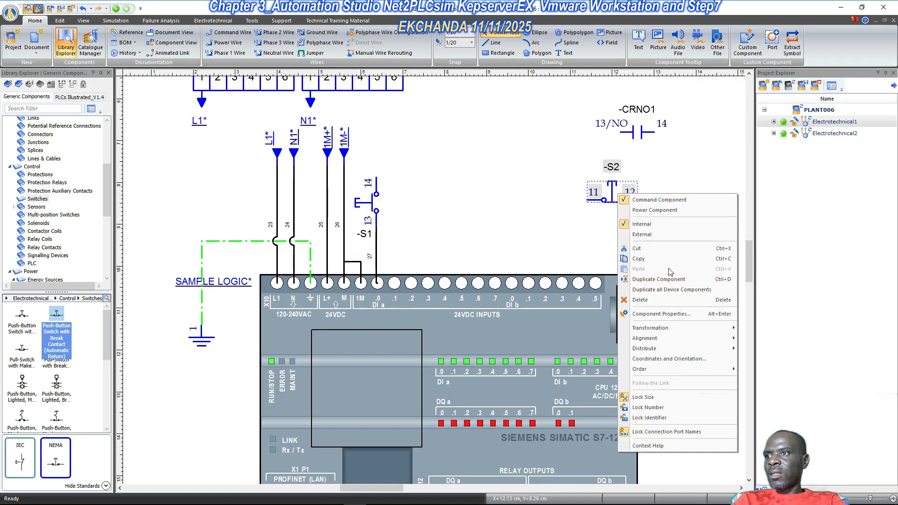
pyautogui.moveTo(688, 334)
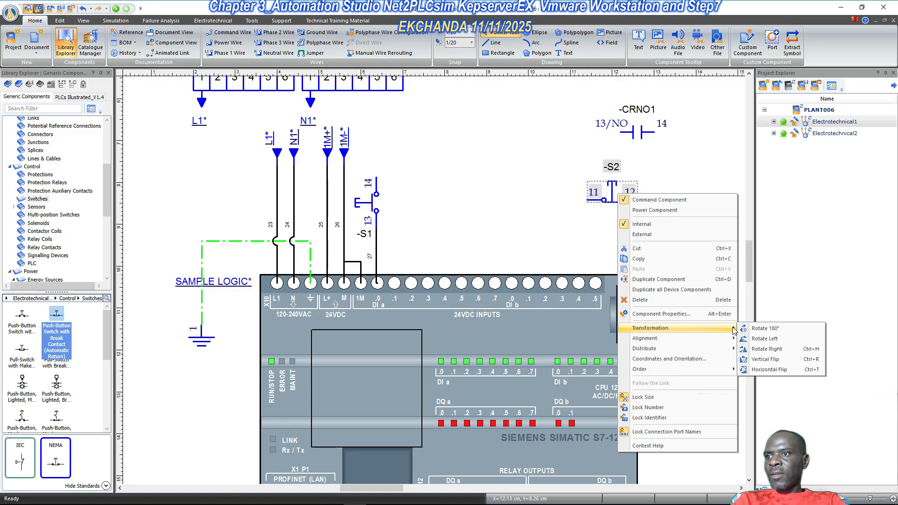
pyautogui.click(779, 343)
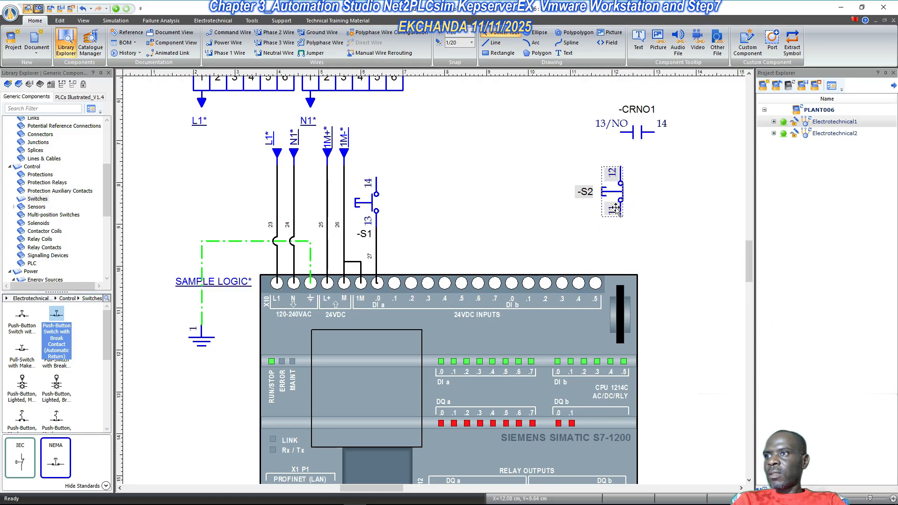
pyautogui.click(618, 189)
pyautogui.moveTo(619, 189); pyautogui.dragTo(393, 172)
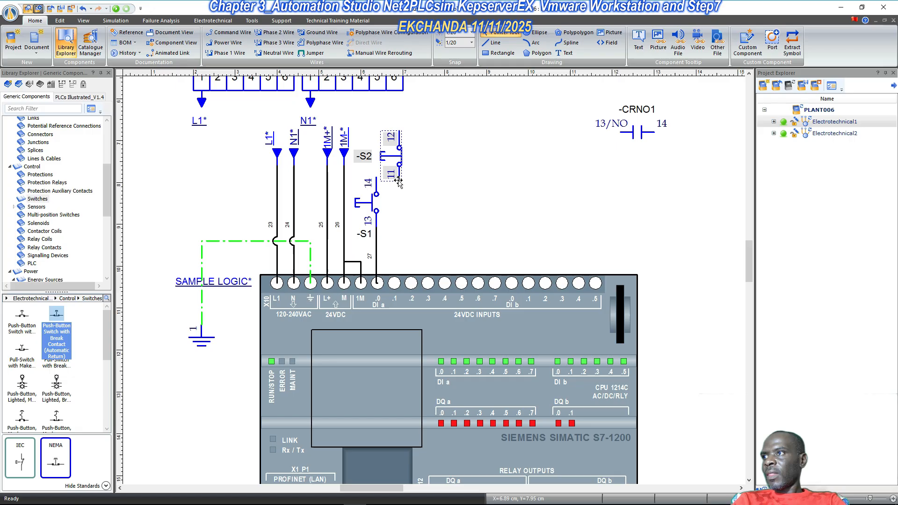
pyautogui.click(429, 176)
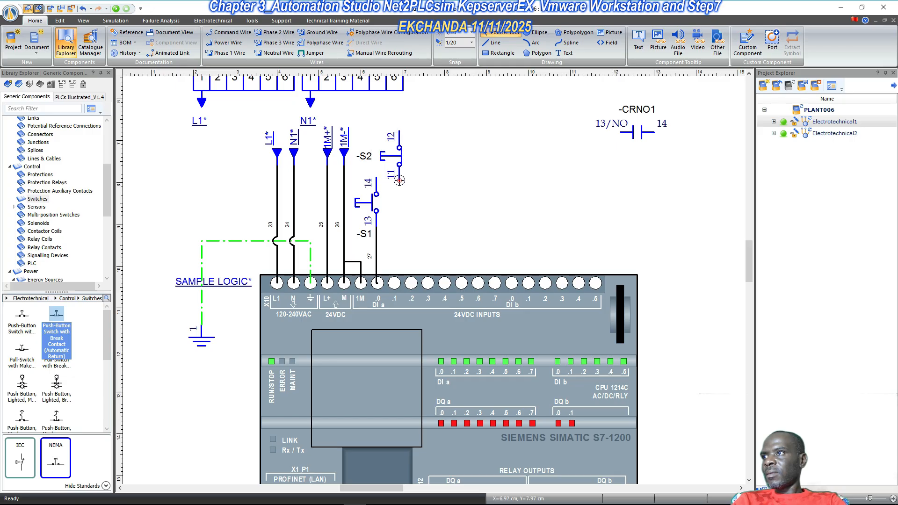
# - Wire terminal 11 of the -S2 push-button to the PLC's DI a .1 input
pyautogui.moveTo(399, 180); pyautogui.dragTo(392, 281)
pyautogui.click(396, 283)
# - Unlock the -S2 push-button's connection port names and move its -S2 label to just below the symbol
pyautogui.click(396, 155)
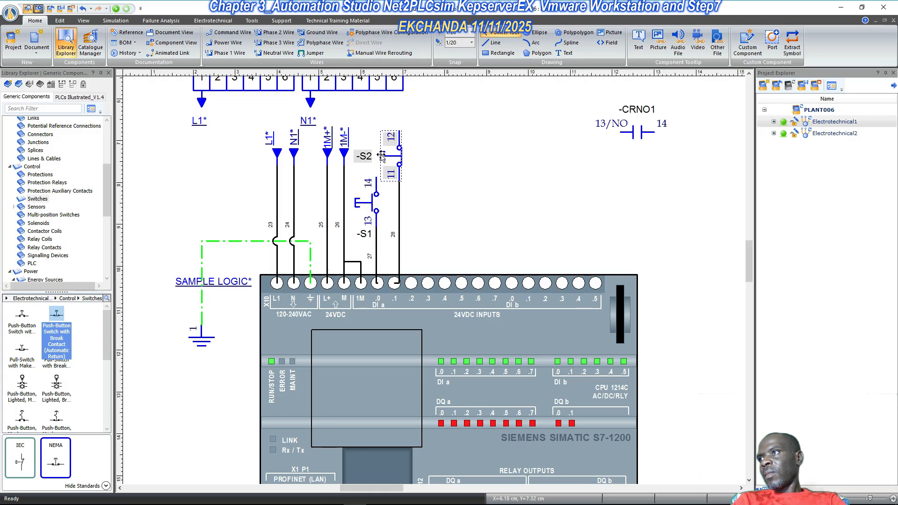
pyautogui.click(442, 157)
pyautogui.rightClick(399, 160)
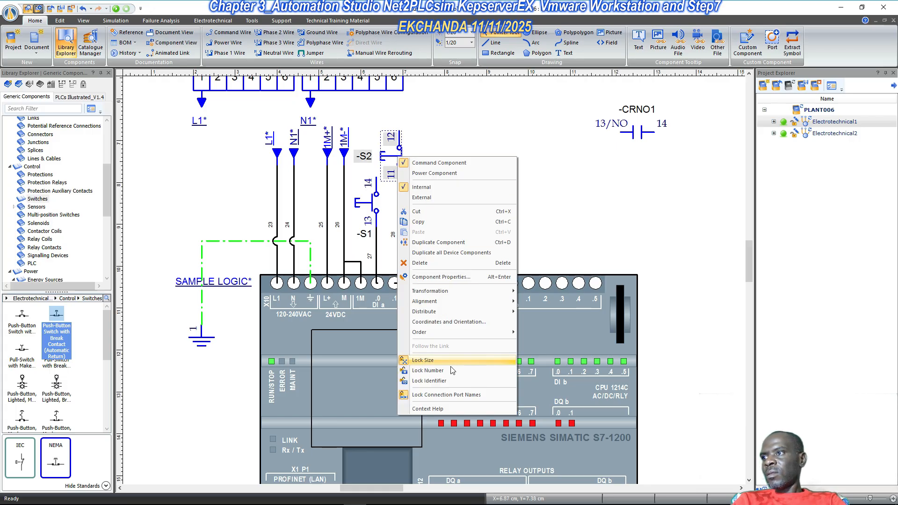
pyautogui.click(446, 394)
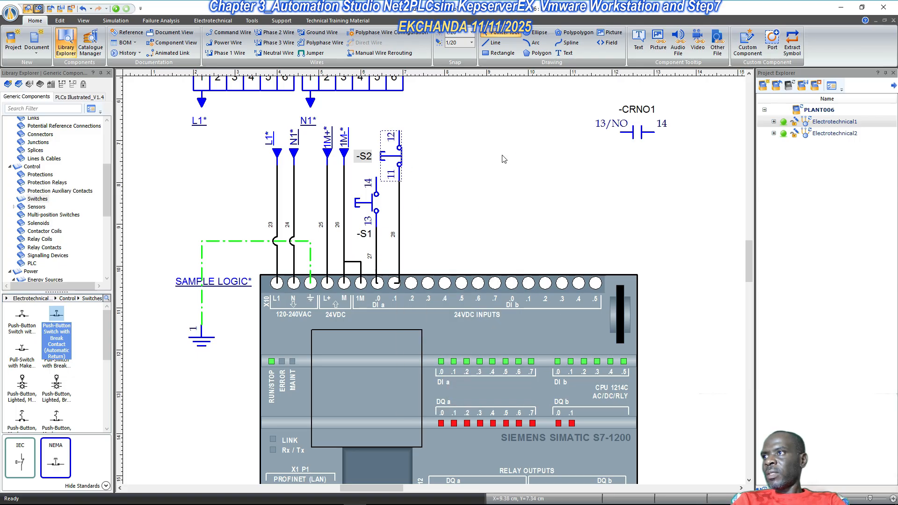
pyautogui.moveTo(363, 156); pyautogui.dragTo(395, 193)
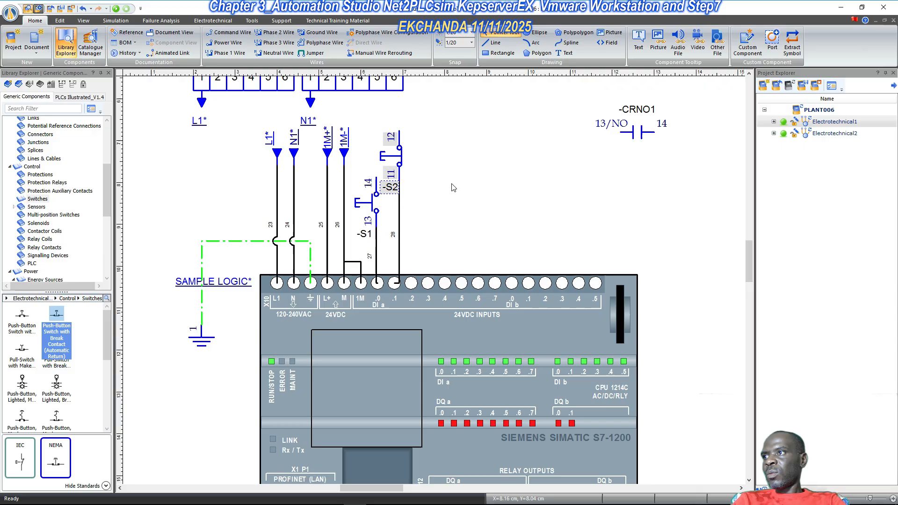
pyautogui.click(447, 177)
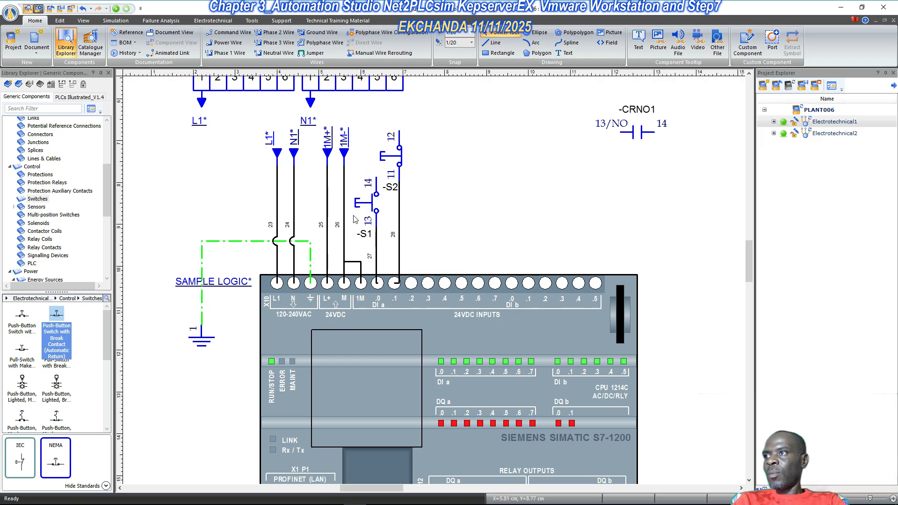
# - Move the PLC with its wiring, push-buttons, ground symbol and the -CRNO1 contact down, away from the L and N terminal strips
pyautogui.scroll(3, 354, 219)
pyautogui.scroll(-3, 421, 191)
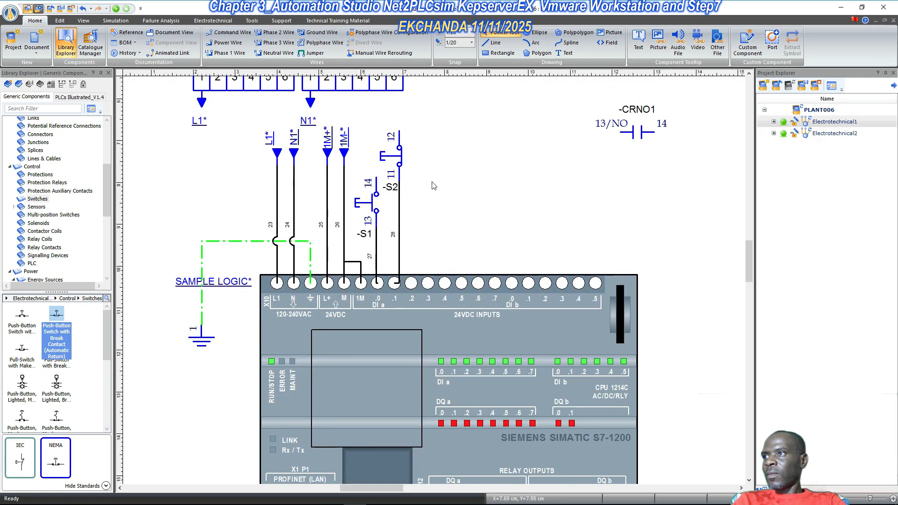
pyautogui.scroll(-1, 433, 185)
pyautogui.scroll(5, 426, 160)
pyautogui.scroll(-4, 427, 160)
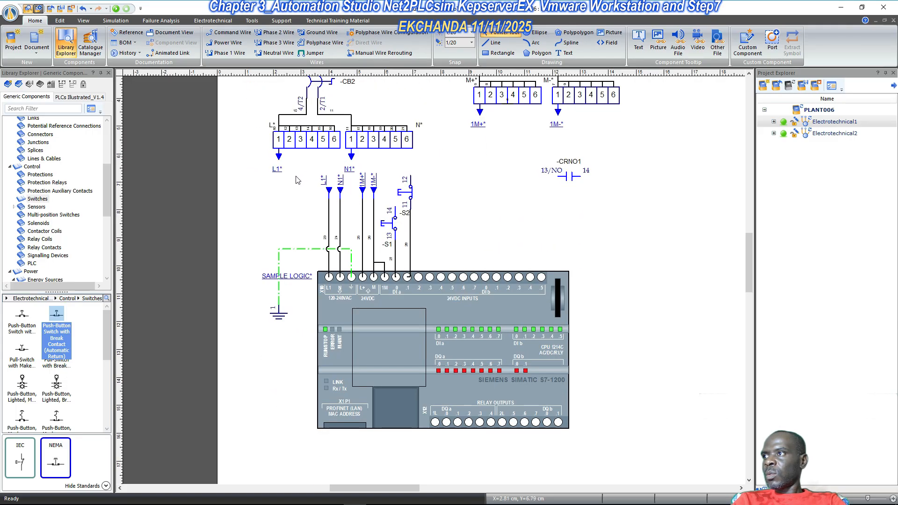
pyautogui.moveTo(247, 178); pyautogui.dragTo(629, 454)
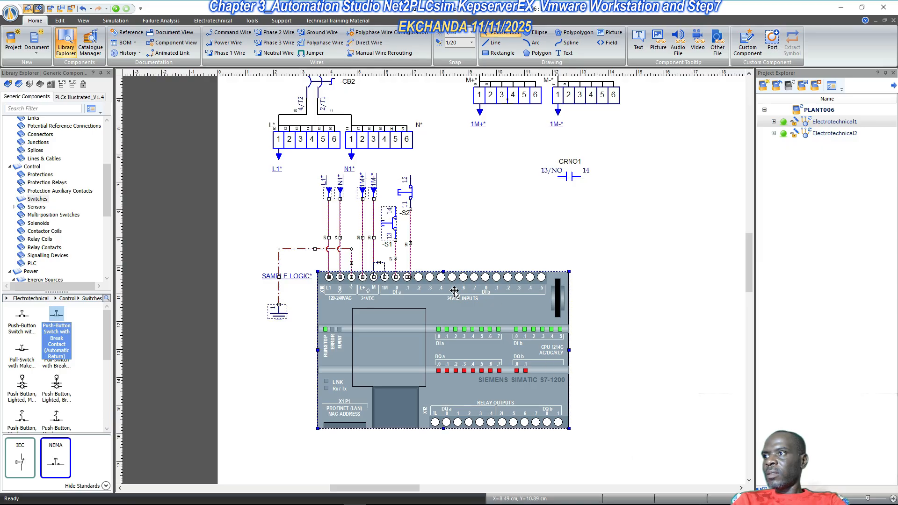
pyautogui.click(312, 174)
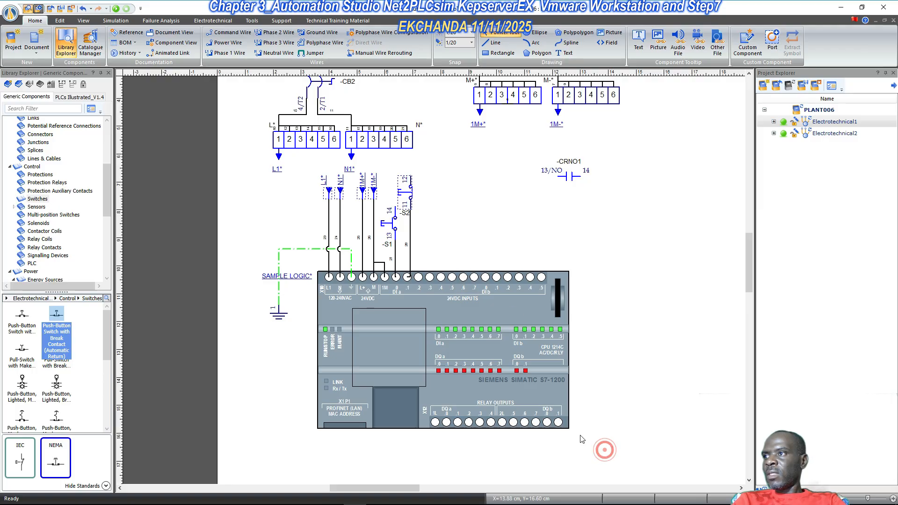
pyautogui.moveTo(604, 449); pyautogui.dragTo(265, 176)
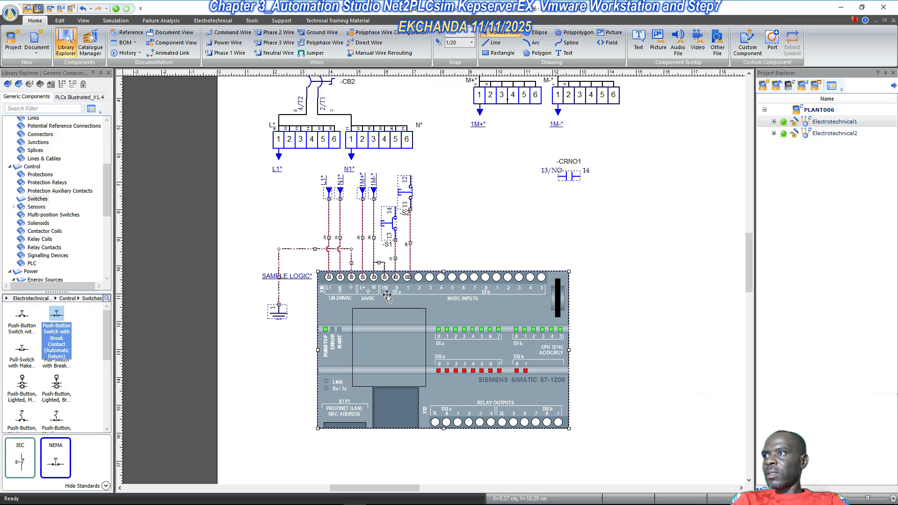
pyautogui.moveTo(435, 305); pyautogui.dragTo(434, 341)
pyautogui.click(608, 280)
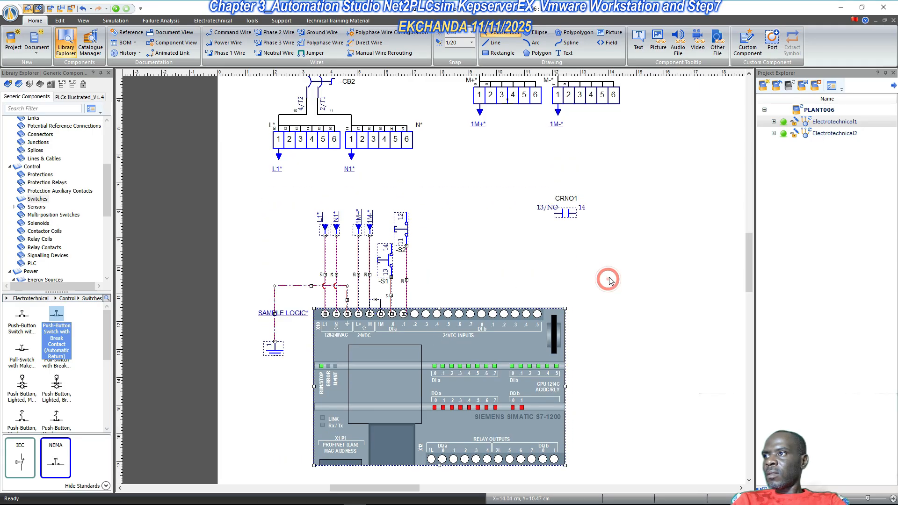
# - Try to wire terminal 14 of -S1 to terminal 12 of -S2 and connect both to the 1M+ supply line
pyautogui.scroll(-1, 409, 201)
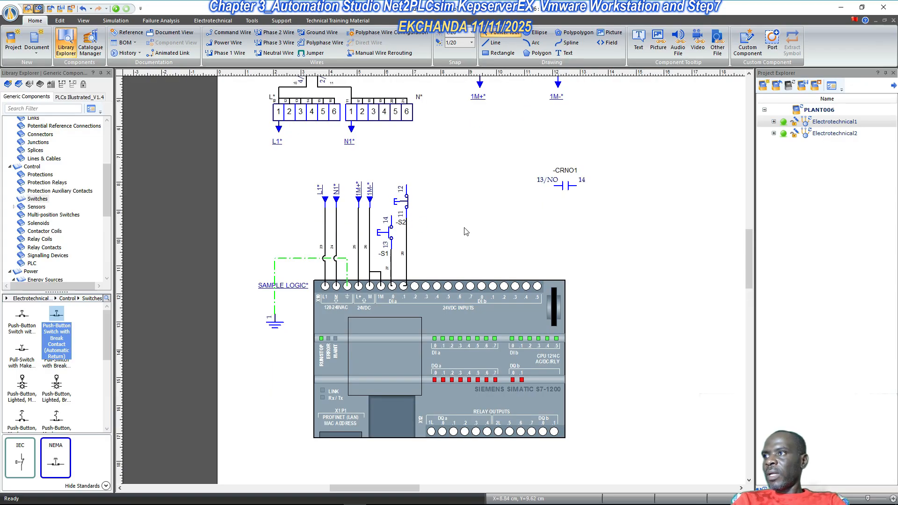
pyautogui.scroll(3, 464, 230)
pyautogui.scroll(-1, 466, 232)
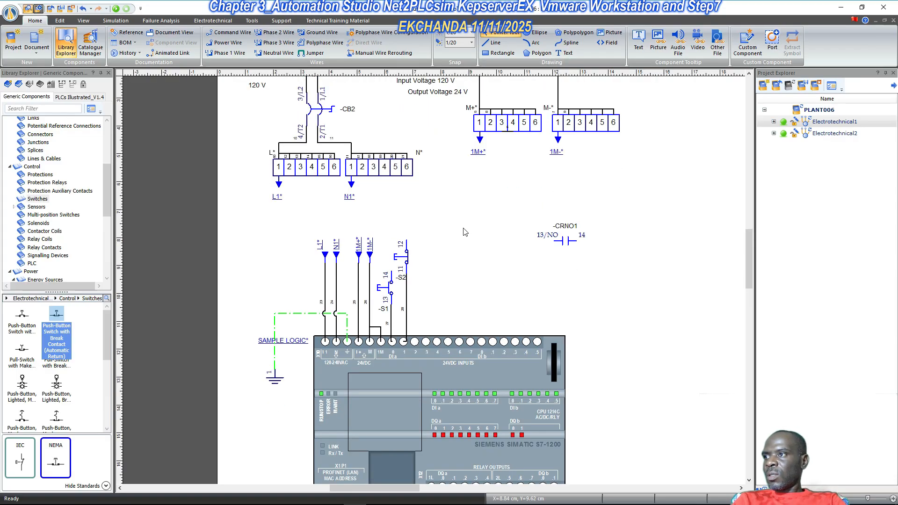
pyautogui.scroll(-2, 462, 232)
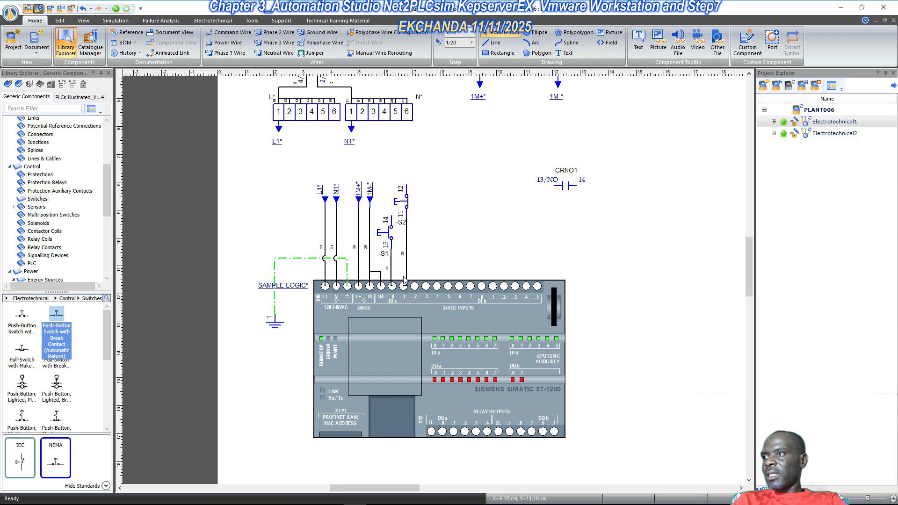
pyautogui.scroll(2, 418, 282)
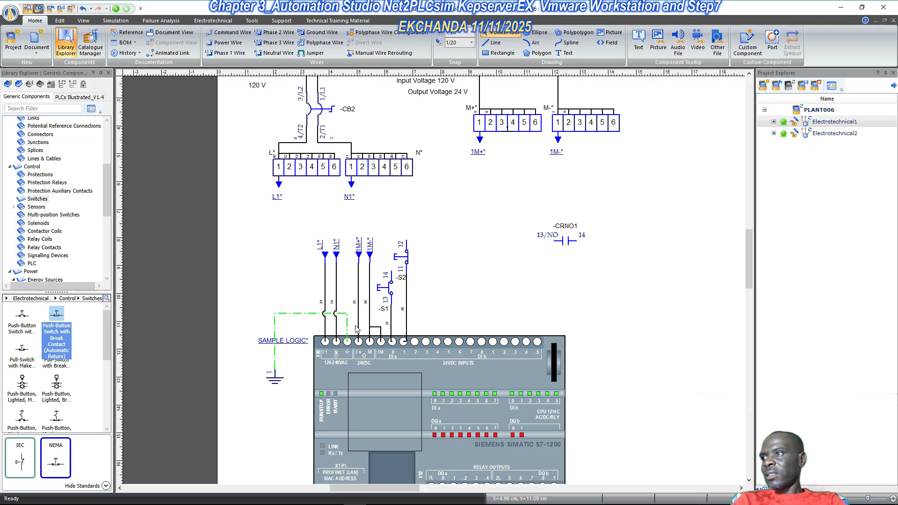
pyautogui.scroll(2, 367, 314)
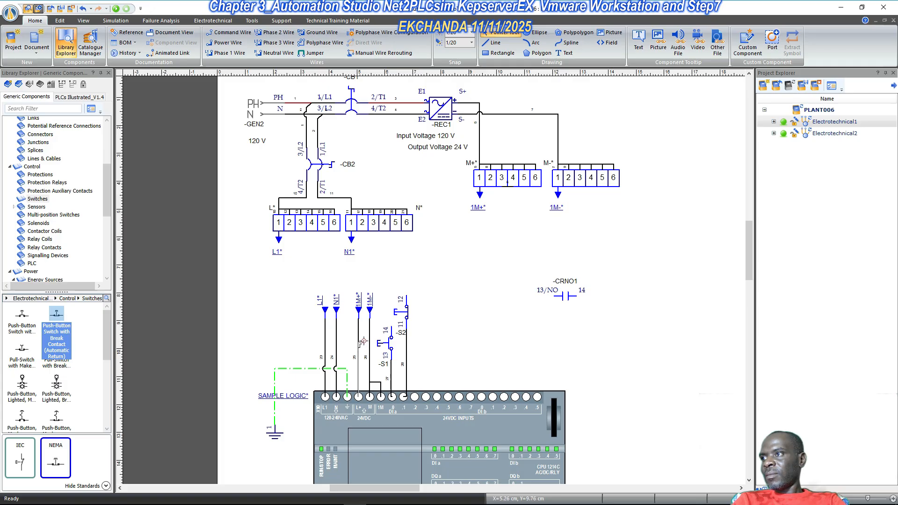
pyautogui.moveTo(363, 340)
pyautogui.mouseDown()
pyautogui.moveTo(370, 276)
pyautogui.moveTo(408, 265)
pyautogui.moveTo(408, 295)
pyautogui.mouseUp()
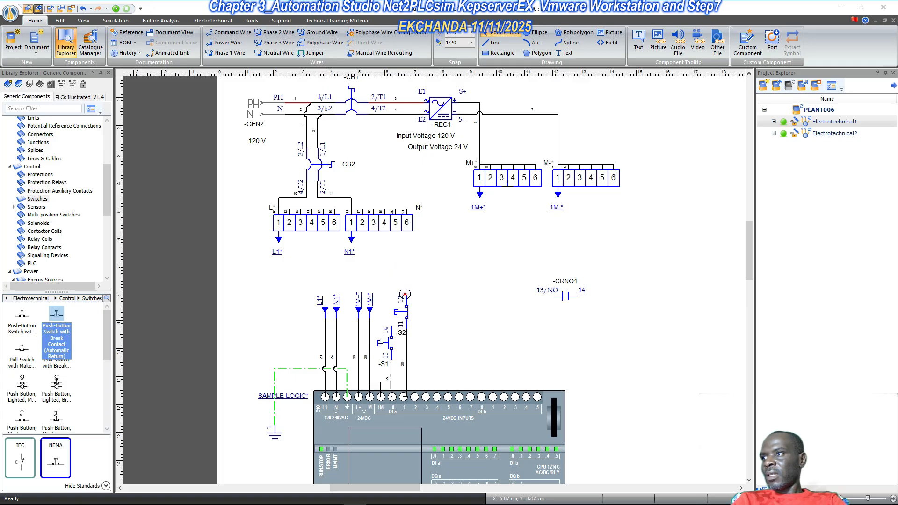
pyautogui.moveTo(393, 326); pyautogui.dragTo(406, 294)
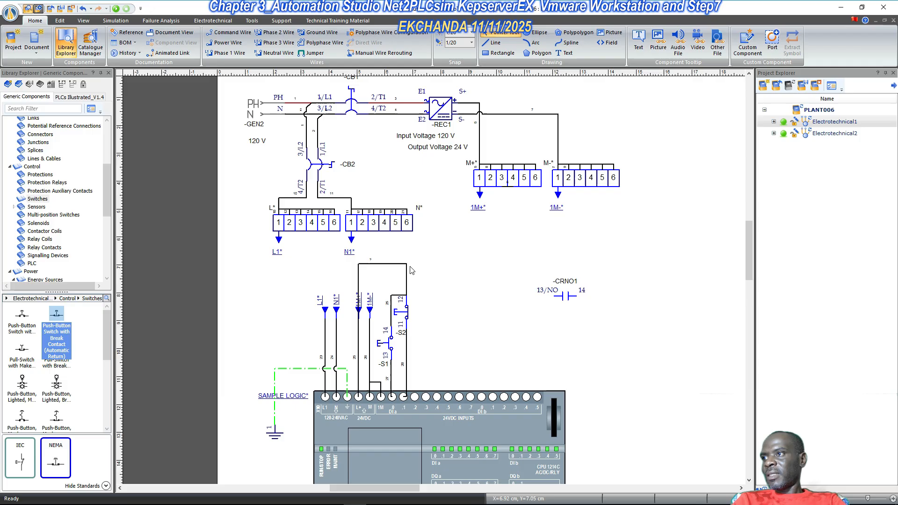
pyautogui.click(358, 273)
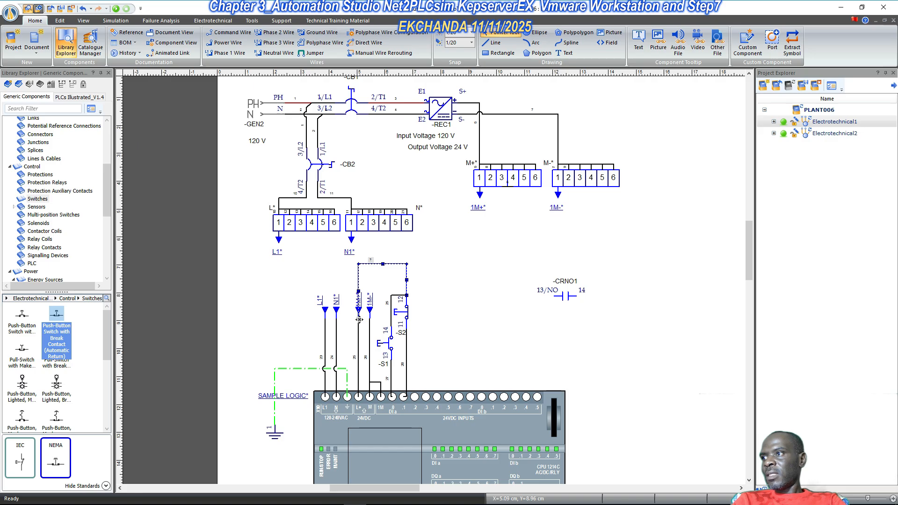
pyautogui.moveTo(358, 321); pyautogui.dragTo(381, 322)
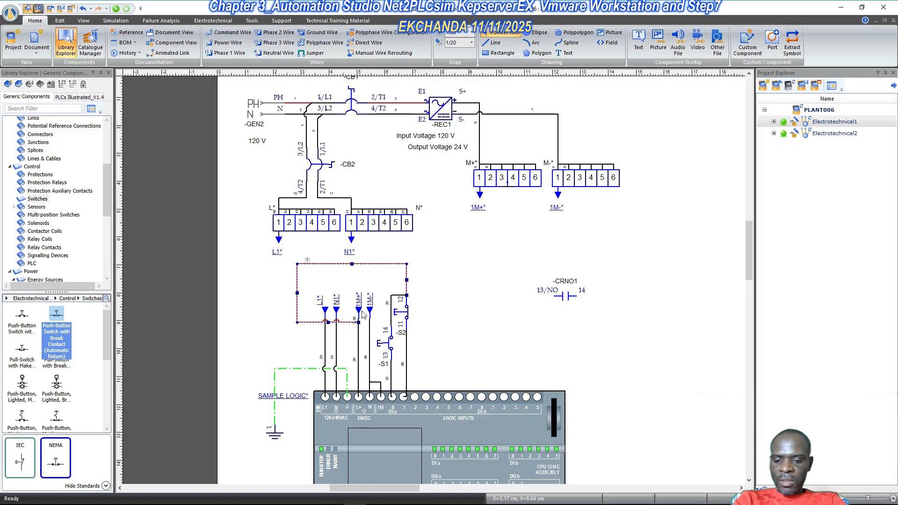
pyautogui.click(444, 280)
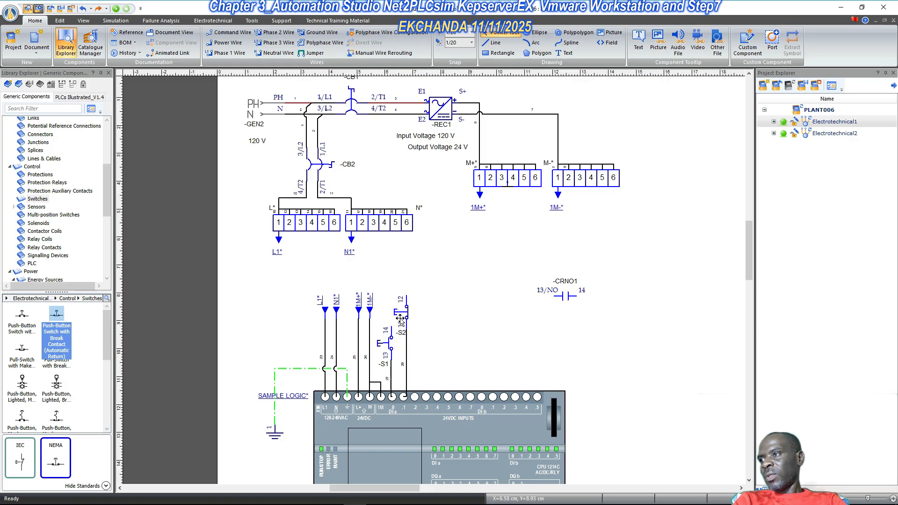
# - Duplicate the L1 output link onto terminal 2 of the L terminal strip and set its item identifier to L2
pyautogui.scroll(1, 321, 284)
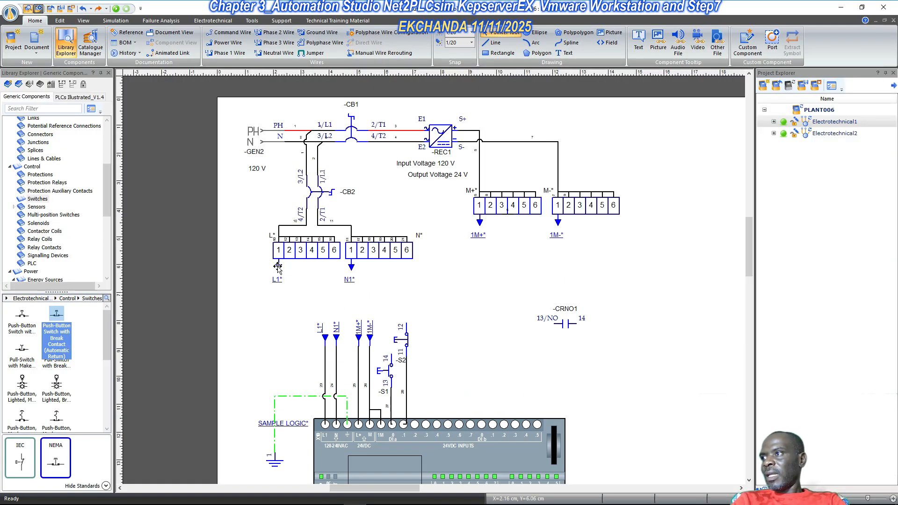
pyautogui.moveTo(277, 266); pyautogui.dragTo(297, 271)
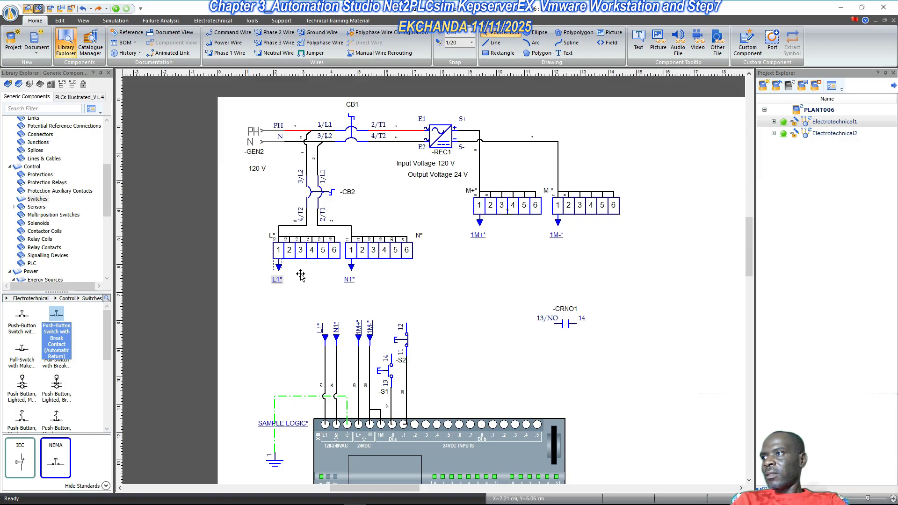
pyautogui.doubleClick(290, 266)
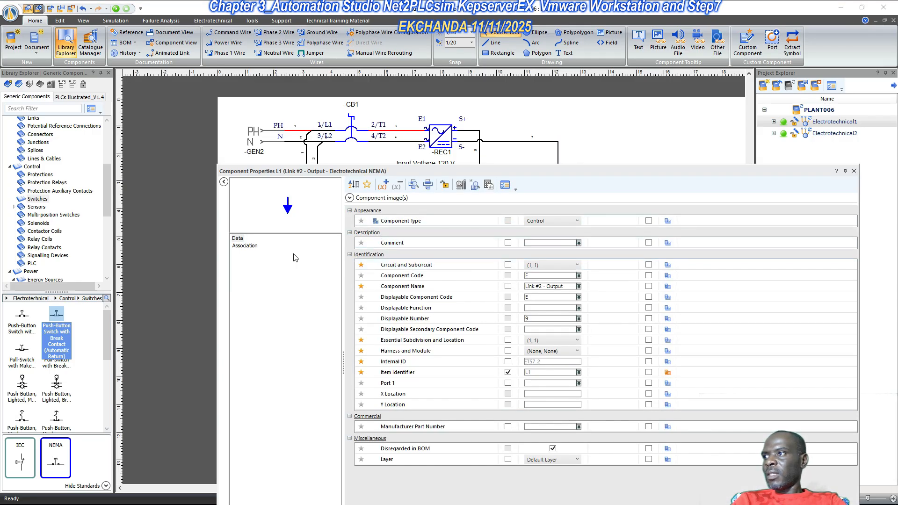
pyautogui.click(244, 246)
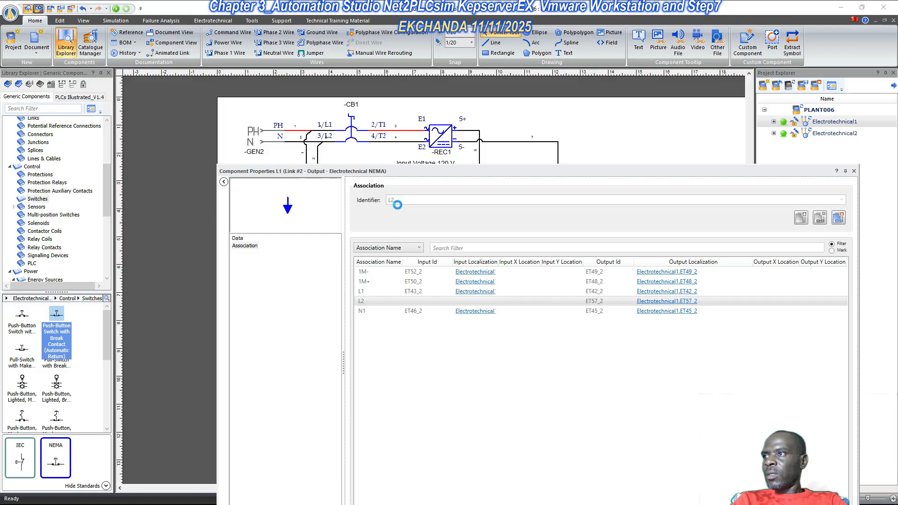
pyautogui.click(237, 238)
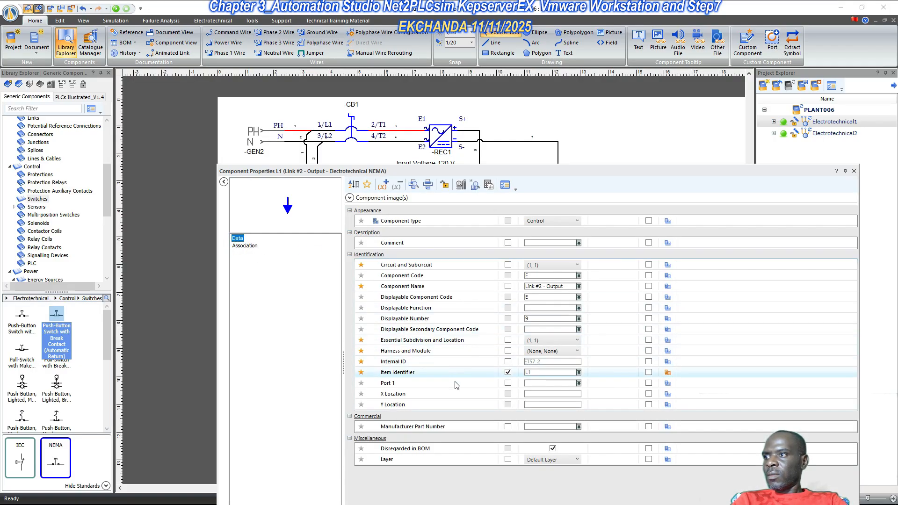
pyautogui.click(539, 372)
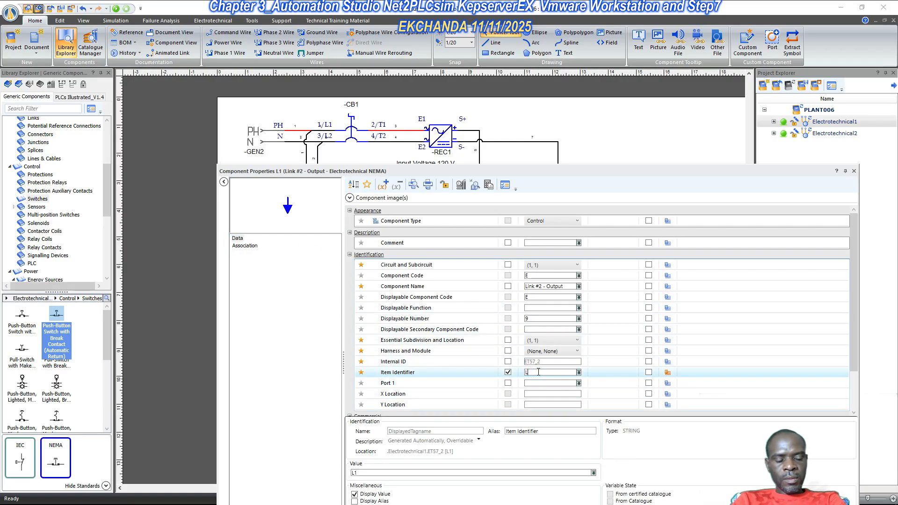
pyautogui.press('Return')
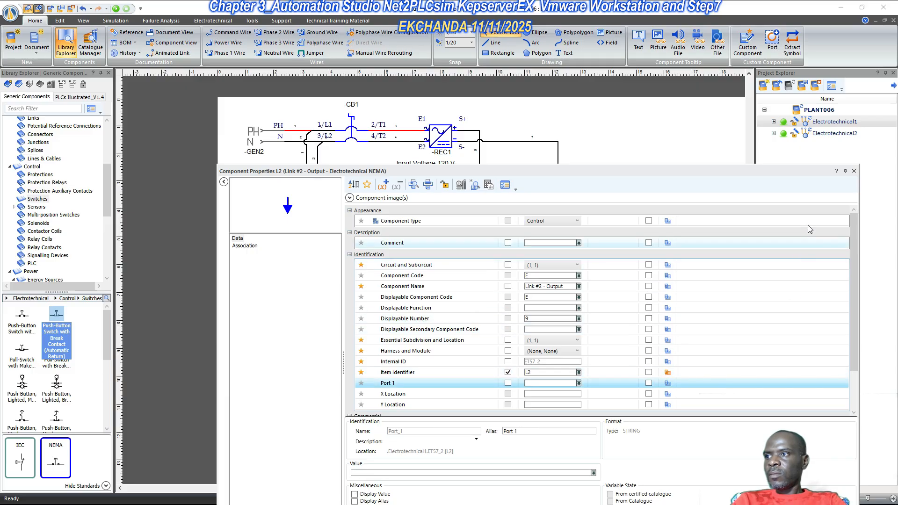
pyautogui.click(853, 171)
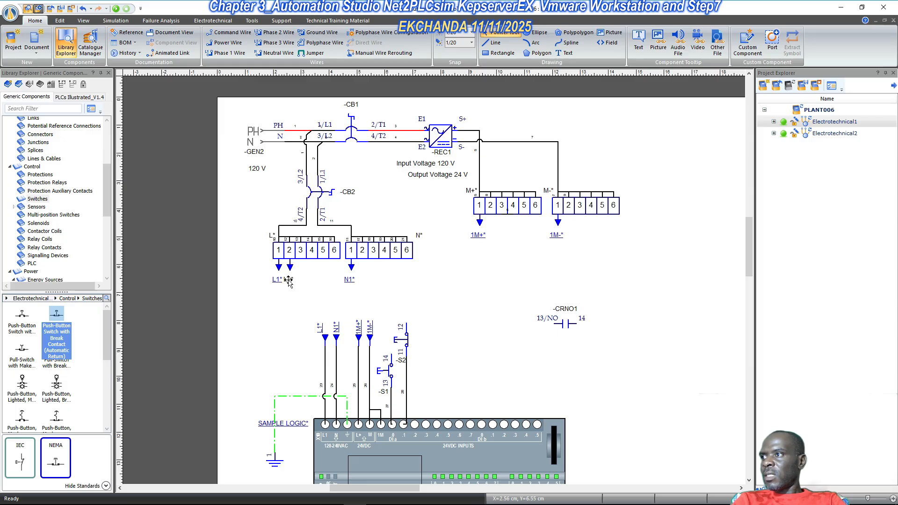
pyautogui.click(289, 280)
pyautogui.scroll(1, 288, 285)
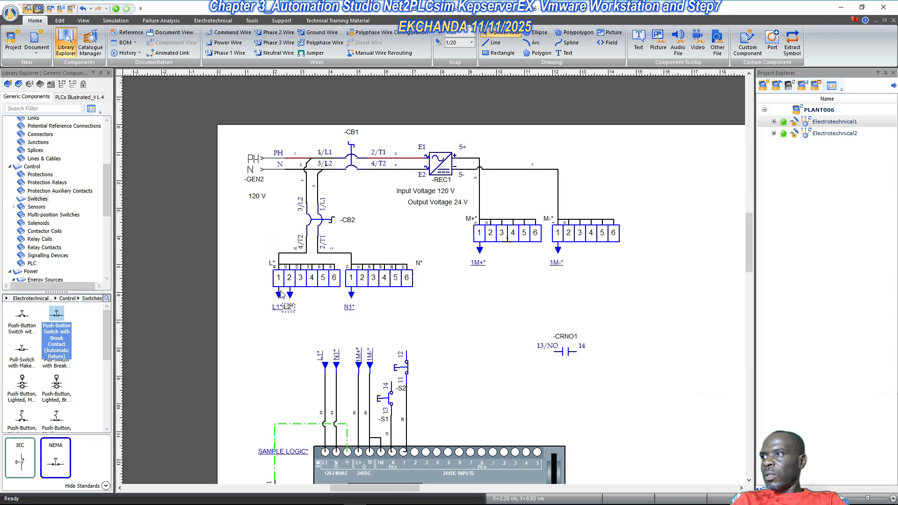
# - Duplicate the 1M- link arrow feeding the PLC's M terminal and place the copy above the -S1 push-button
pyautogui.scroll(3, 288, 336)
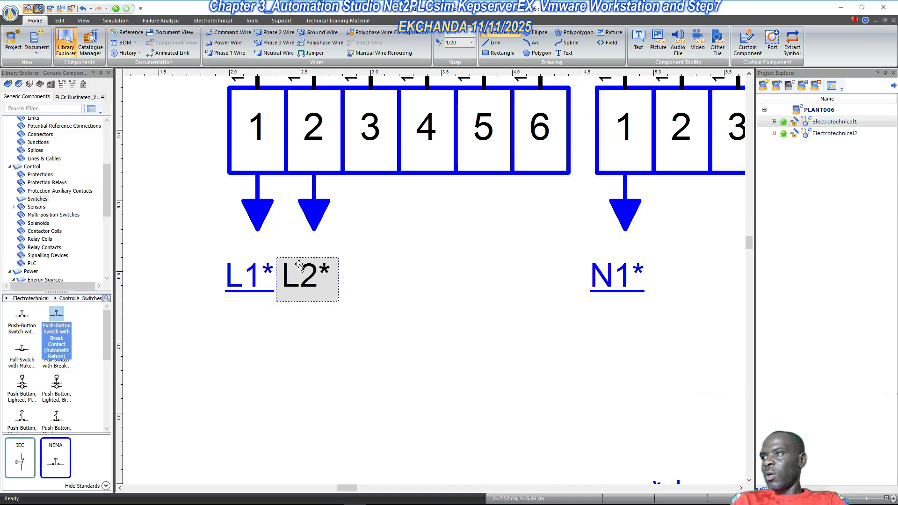
pyautogui.scroll(-1, 289, 251)
pyautogui.scroll(-1, 288, 251)
pyautogui.scroll(-1, 317, 262)
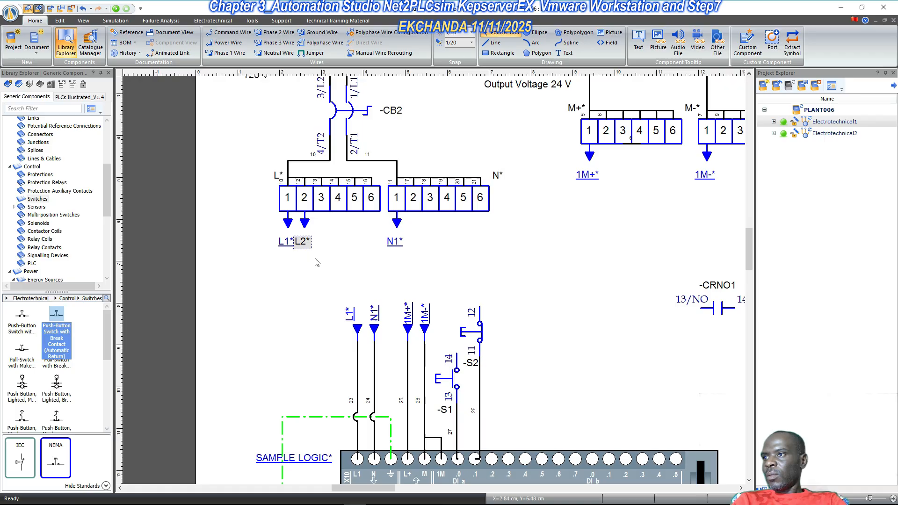
pyautogui.click(426, 333)
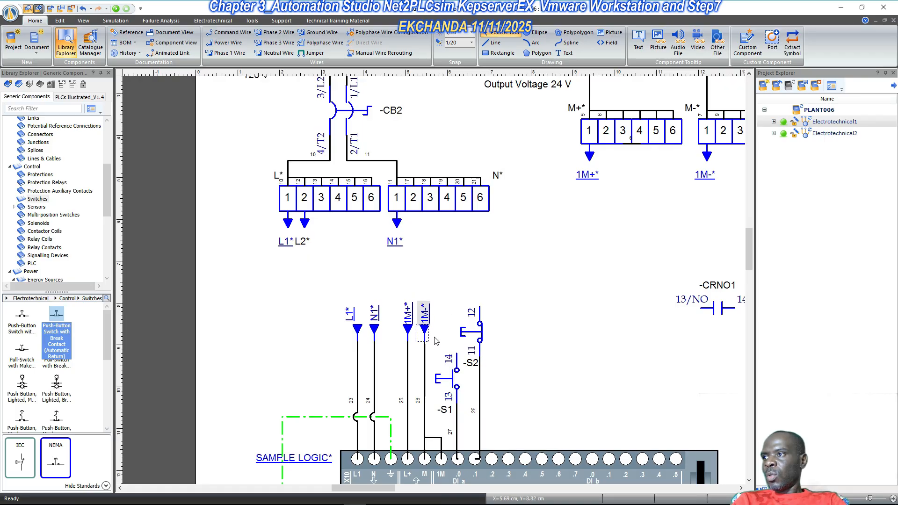
pyautogui.moveTo(425, 329); pyautogui.dragTo(461, 265)
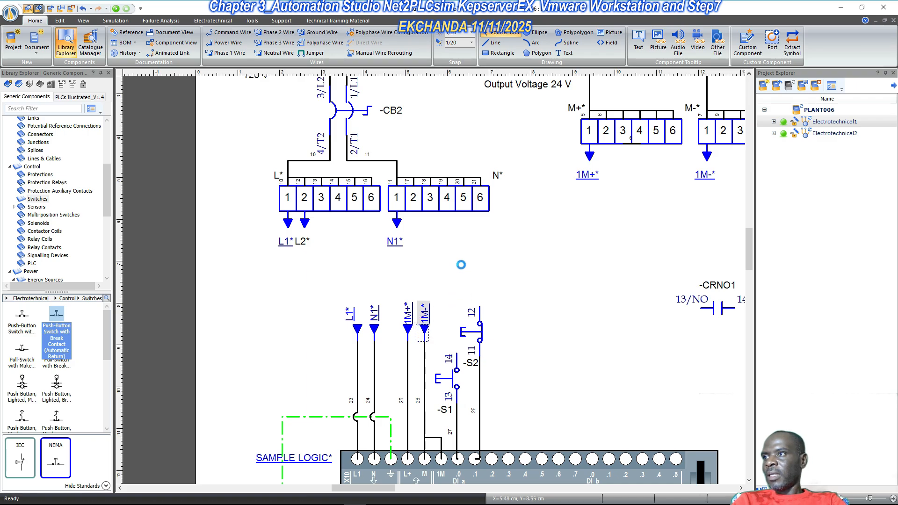
pyautogui.click(487, 262)
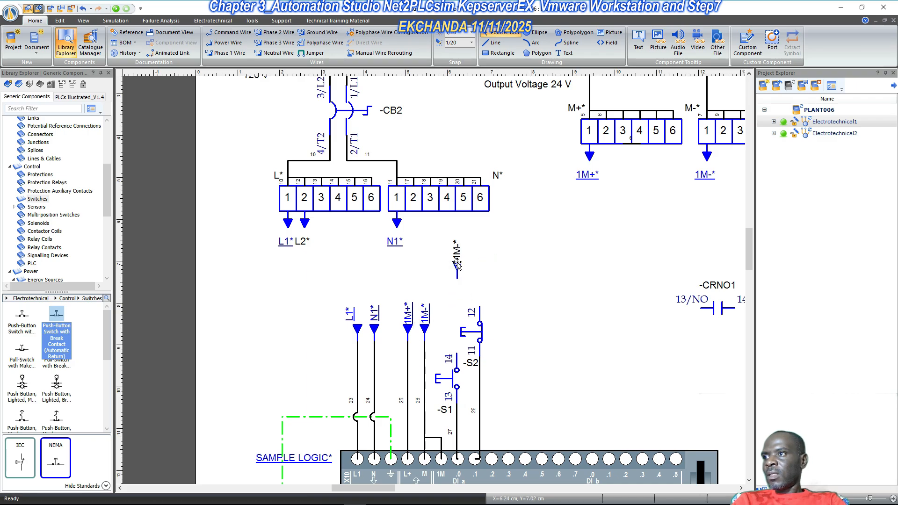
# - Associate the copied link arrow above the -S1 push-button with the L2 link
pyautogui.doubleClick(461, 261)
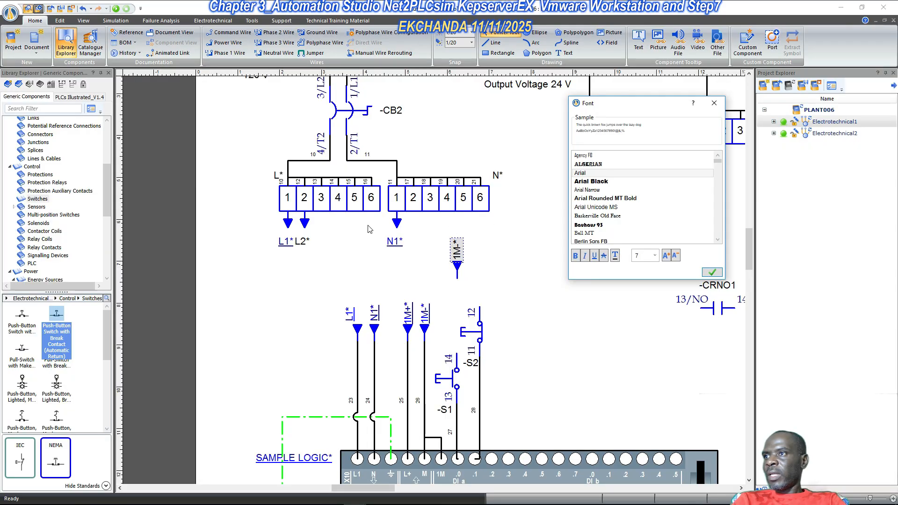
pyautogui.click(713, 103)
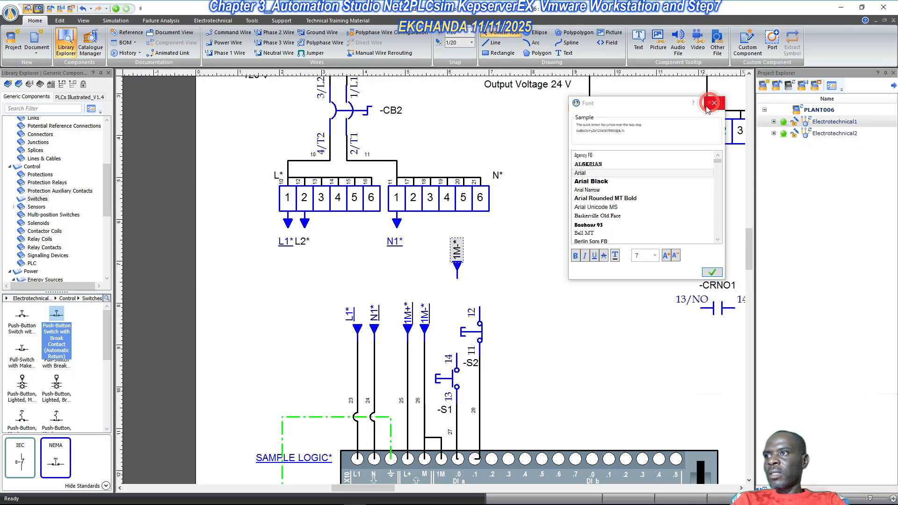
pyautogui.doubleClick(457, 257)
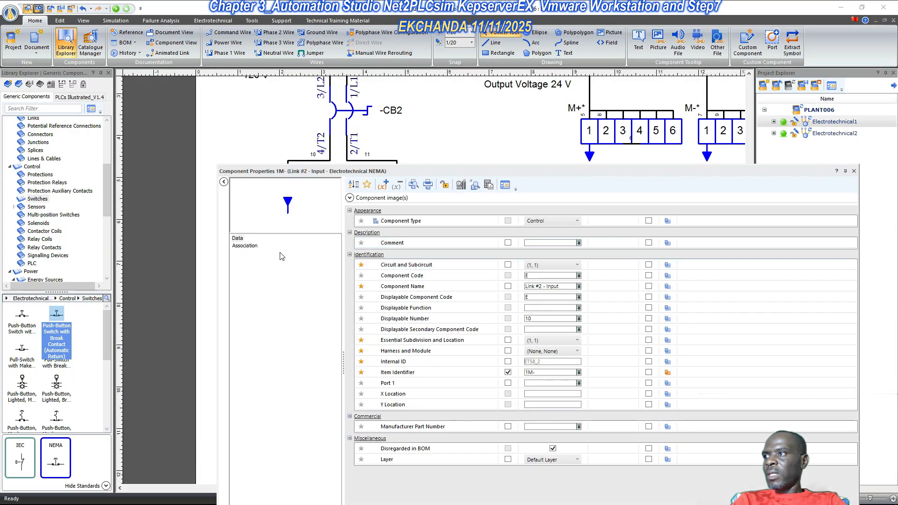
pyautogui.click(244, 245)
pyautogui.click(393, 301)
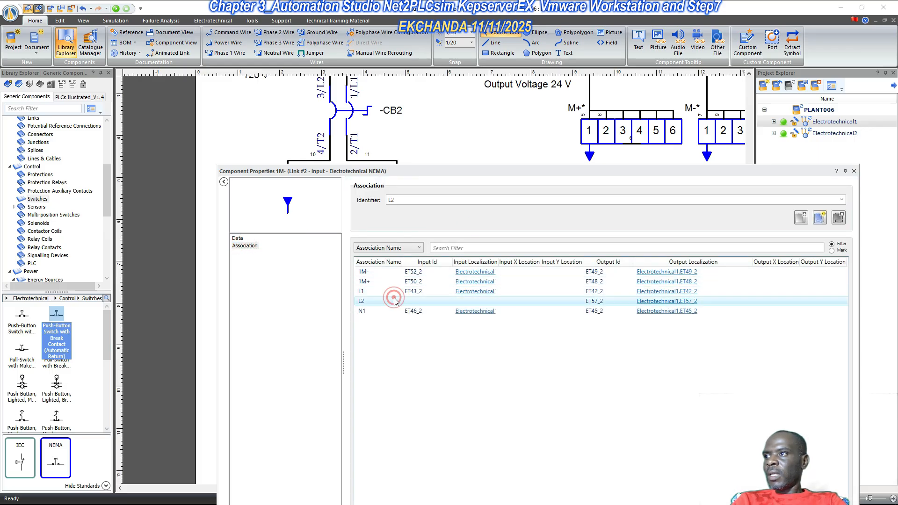
pyautogui.doubleClick(394, 297)
# - Set the item identifier of the copied link arrow above -S1 to L2
pyautogui.click(239, 239)
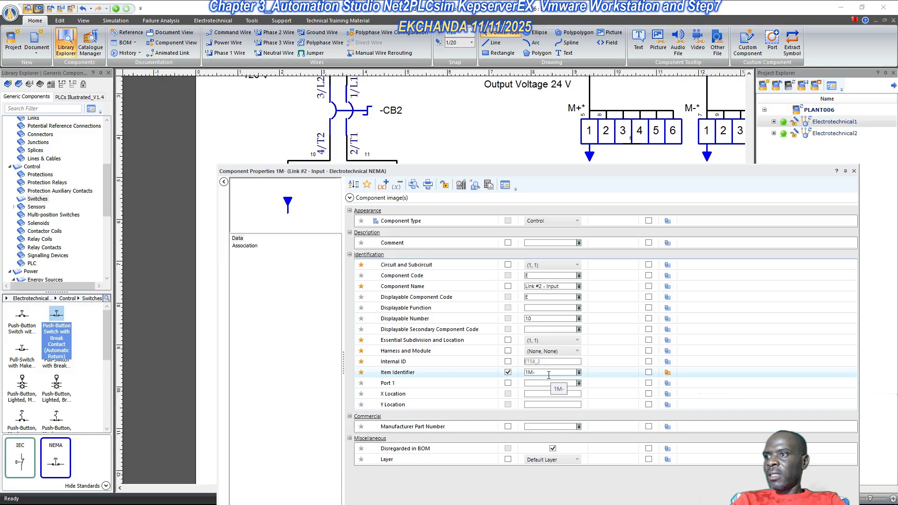
pyautogui.moveTo(550, 375); pyautogui.dragTo(504, 376)
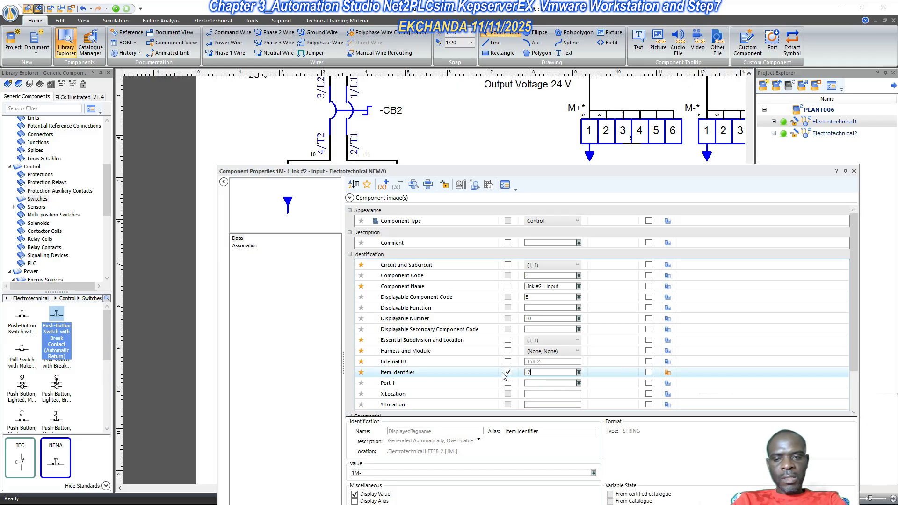
pyautogui.write('L2')
pyautogui.press('Return')
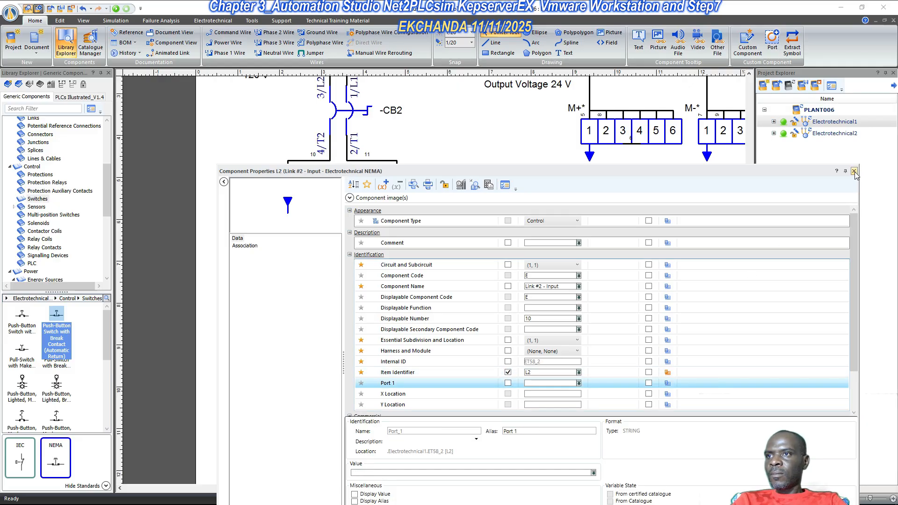
pyautogui.click(854, 171)
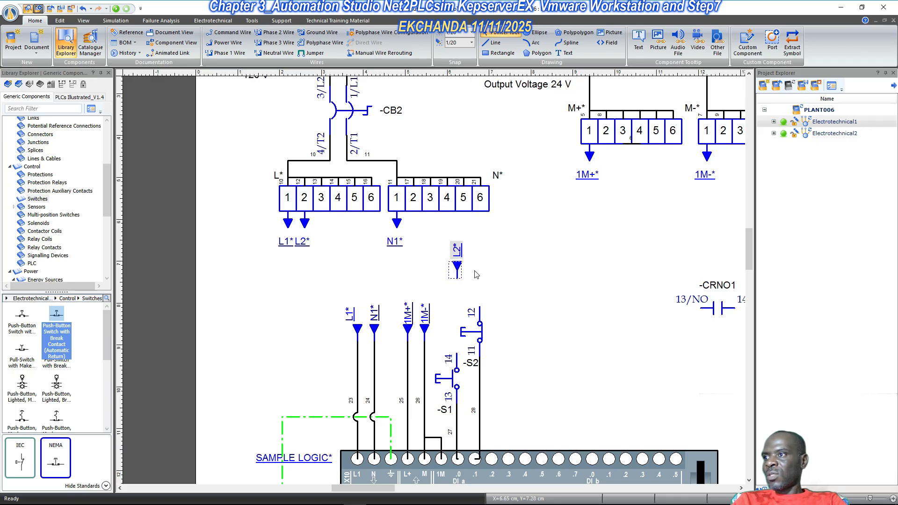
# - Wire the L2 input link to terminal 14 of -S1, and connect terminal 12 of -S2 to terminal 14 of -S1
pyautogui.scroll(-1, 500, 242)
pyautogui.click(520, 248)
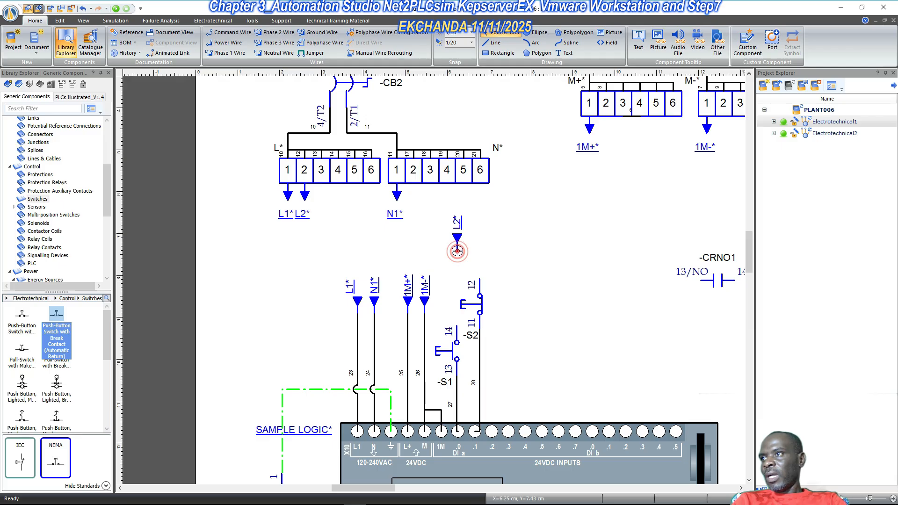
pyautogui.moveTo(458, 249)
pyautogui.mouseDown()
pyautogui.moveTo(448, 309)
pyautogui.moveTo(462, 328)
pyautogui.mouseUp()
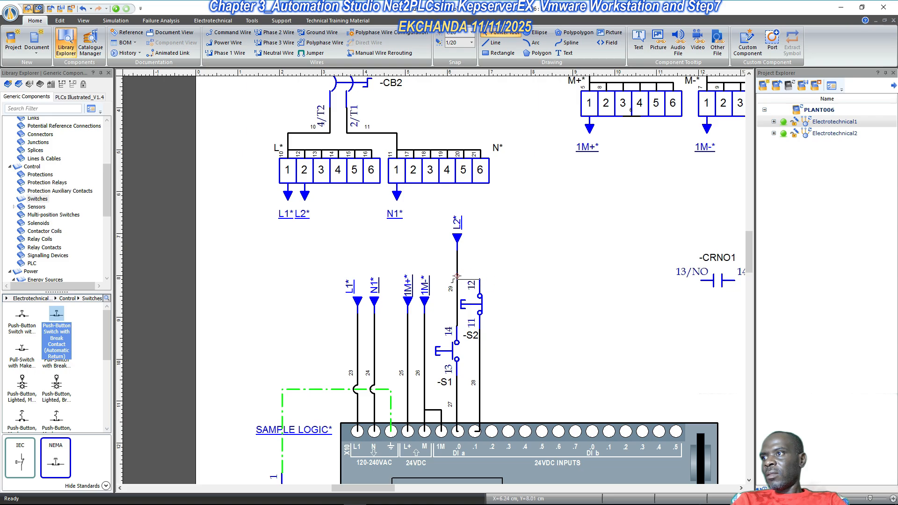
pyautogui.moveTo(456, 276); pyautogui.dragTo(452, 326)
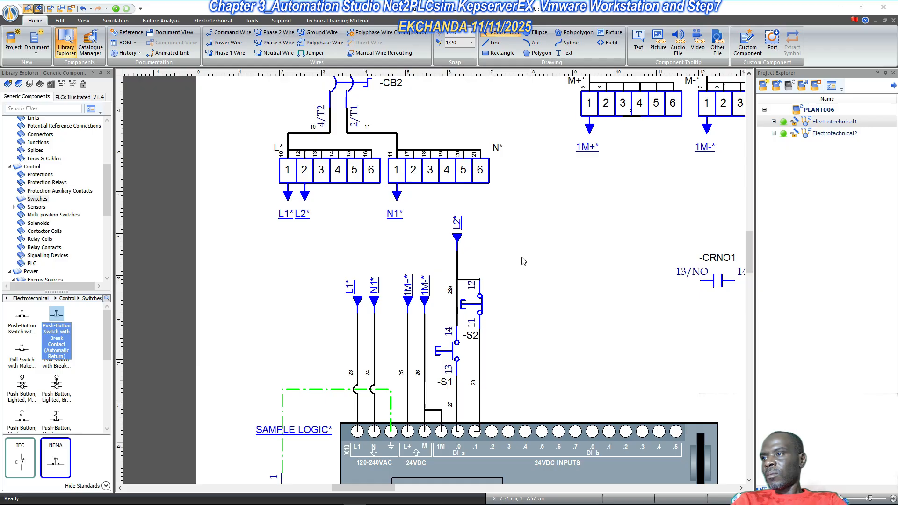
# - Delete the overlapping wire between the L2 input link and terminal 14 of -S1
pyautogui.scroll(-1, 524, 260)
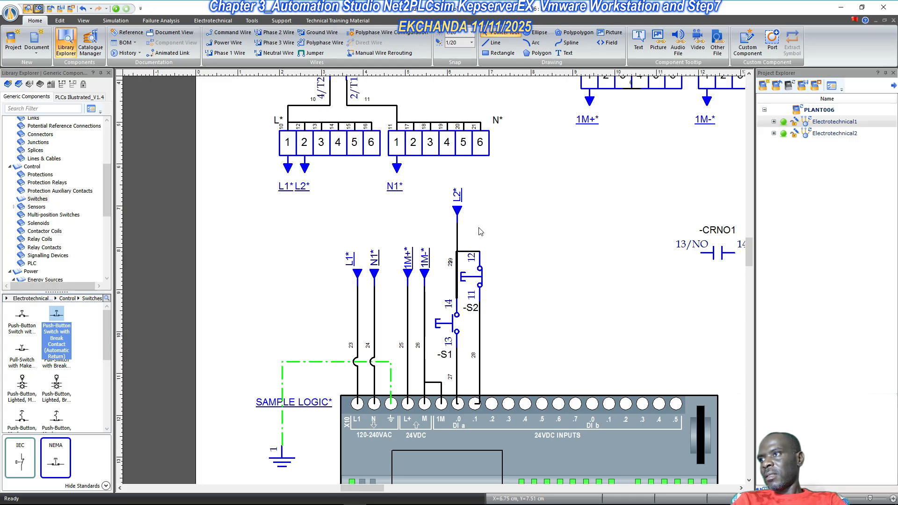
pyautogui.scroll(3, 479, 231)
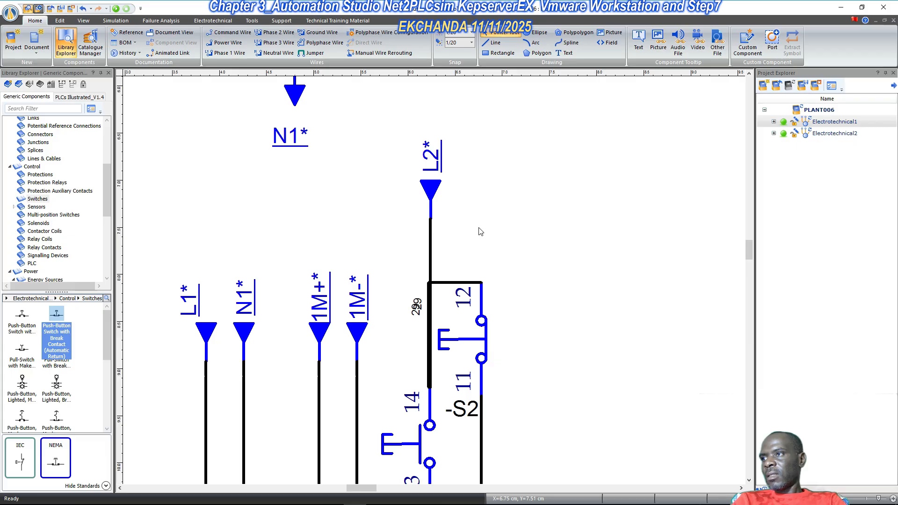
pyautogui.click(430, 241)
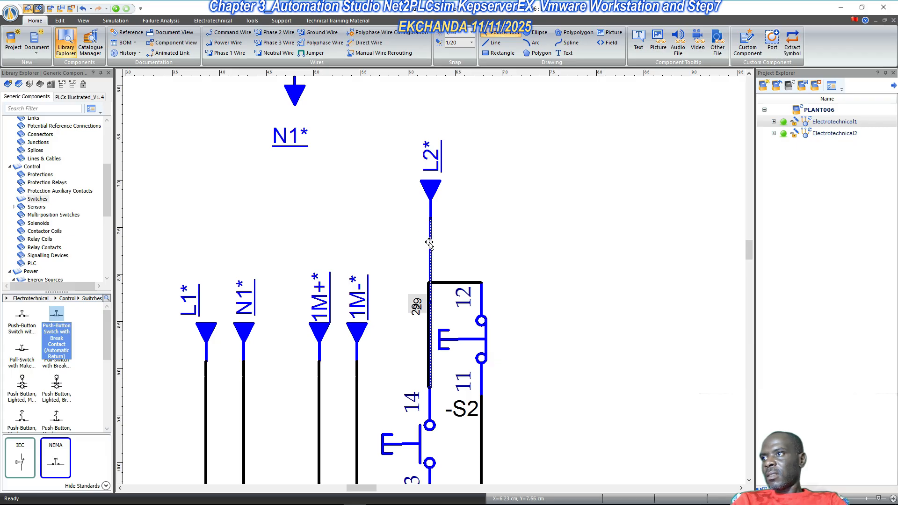
pyautogui.press('Delete')
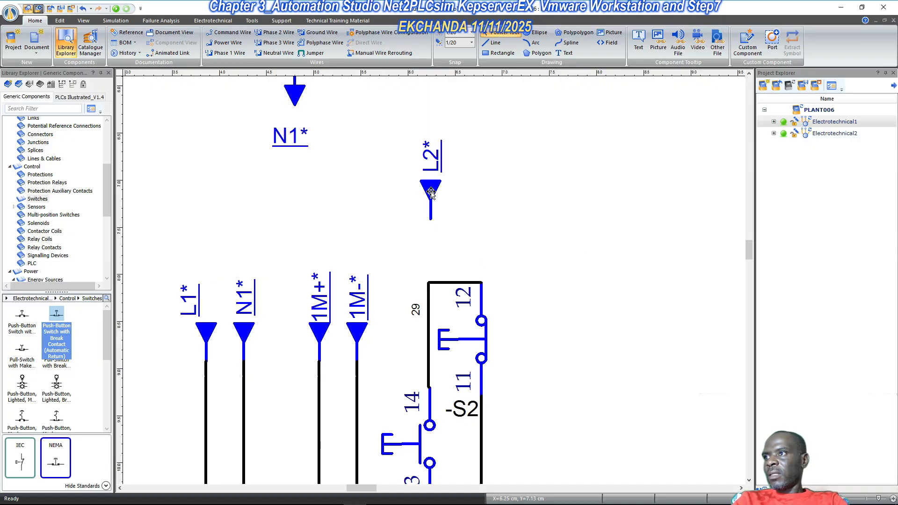
# - Move the L2 input link directly above -S2 and connect it to the wire at terminal 12
pyautogui.moveTo(430, 194); pyautogui.dragTo(476, 186)
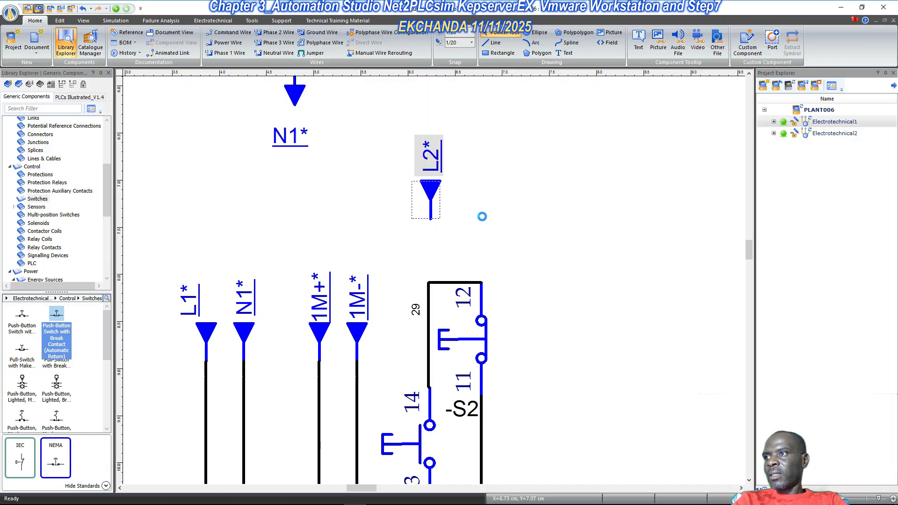
pyautogui.click(478, 185)
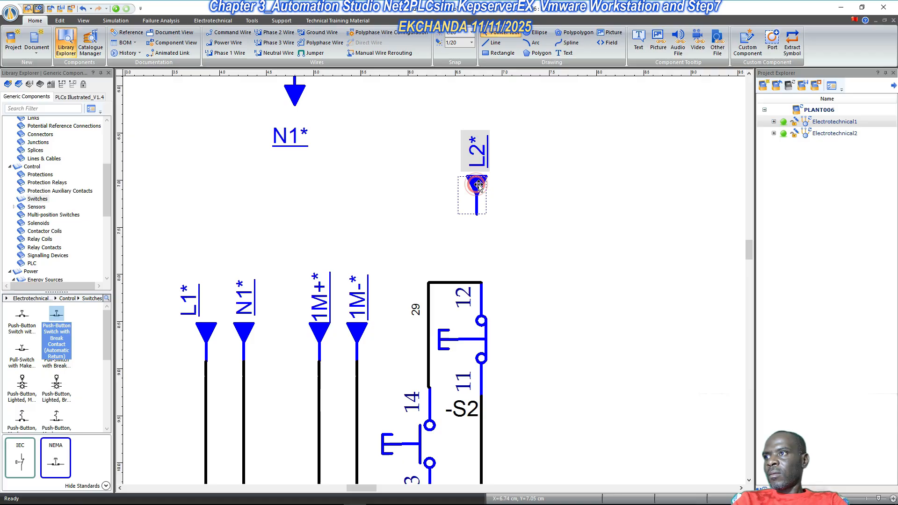
pyautogui.moveTo(478, 185)
pyautogui.mouseDown()
pyautogui.moveTo(480, 261)
pyautogui.moveTo(487, 177)
pyautogui.mouseUp()
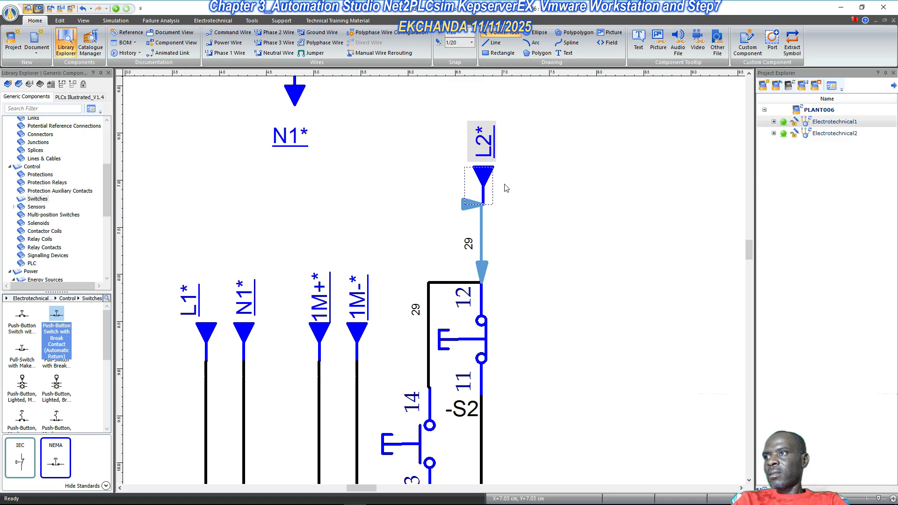
pyautogui.click(512, 211)
pyautogui.moveTo(482, 177); pyautogui.dragTo(487, 197)
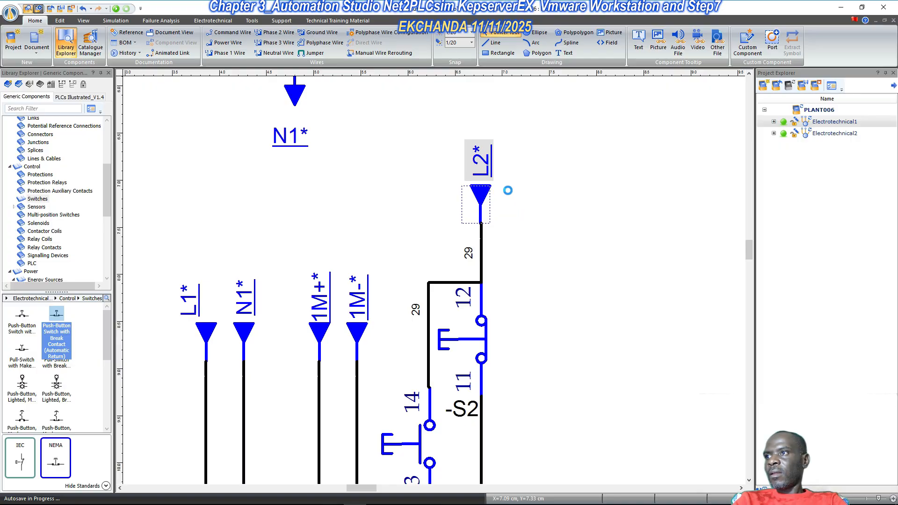
# - Move the L2 output link from the L terminal strip onto terminal 2 of the M+ terminal strip
pyautogui.scroll(-1, 521, 205)
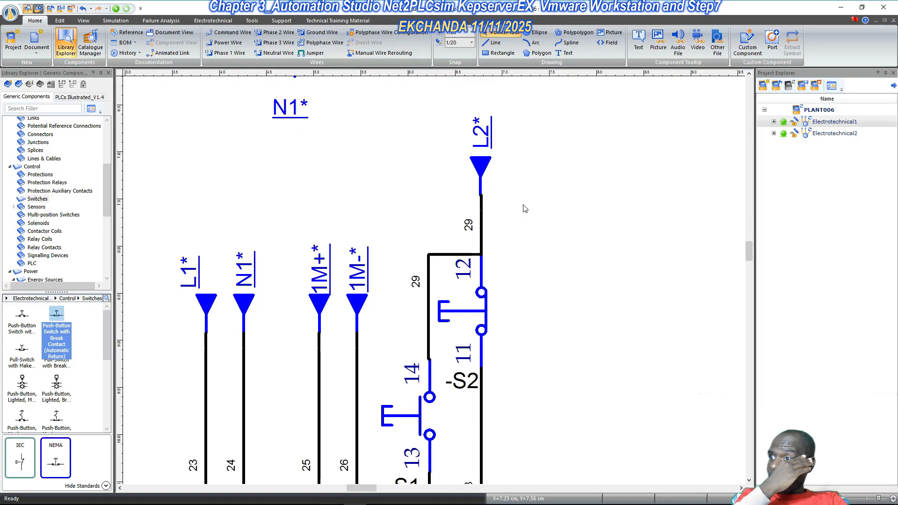
pyautogui.scroll(-1, 520, 211)
pyautogui.scroll(-3, 520, 211)
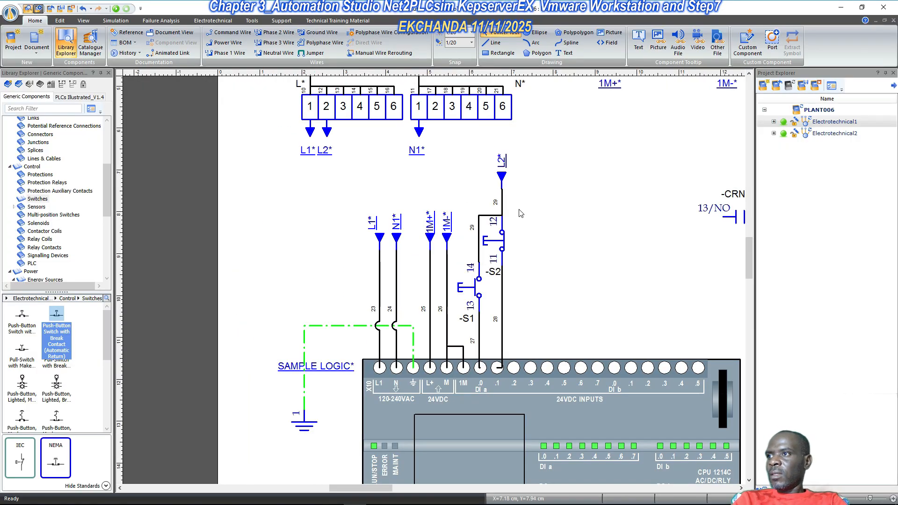
pyautogui.scroll(1, 522, 192)
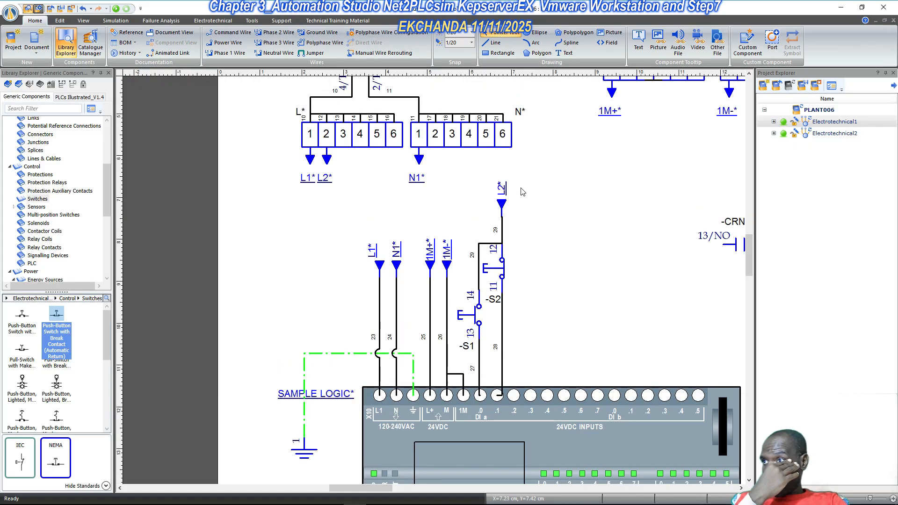
pyautogui.scroll(1, 523, 191)
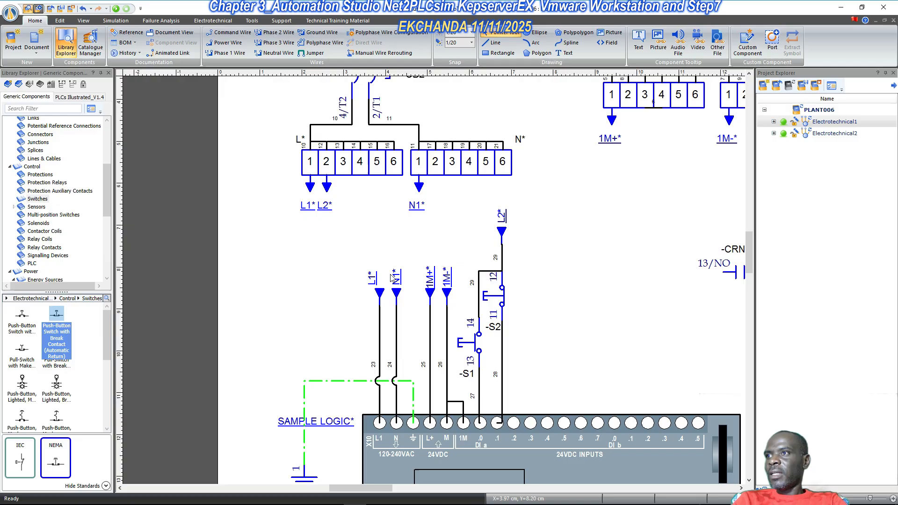
pyautogui.scroll(1, 561, 250)
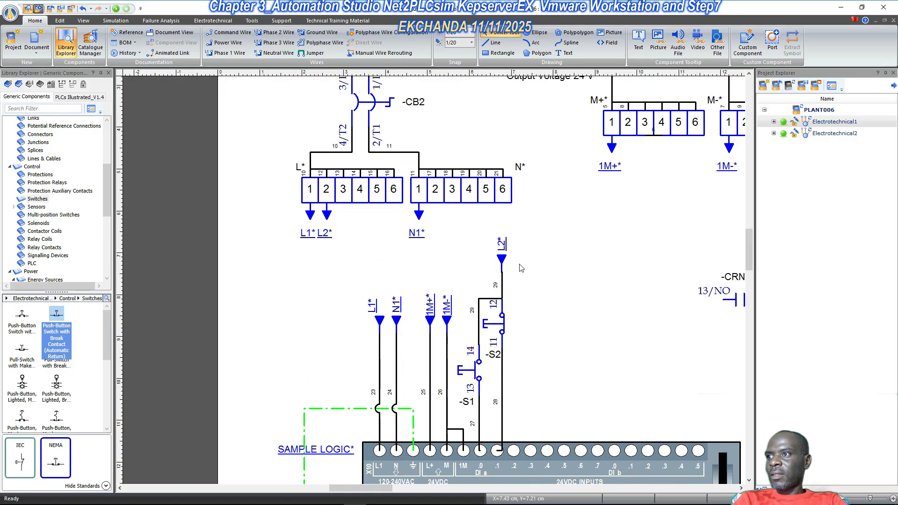
pyautogui.click(327, 214)
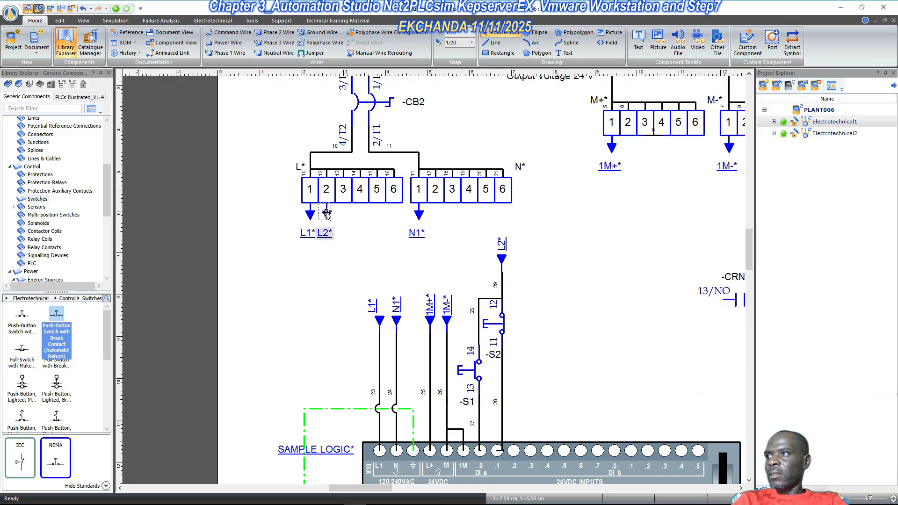
pyautogui.moveTo(327, 214); pyautogui.dragTo(629, 150)
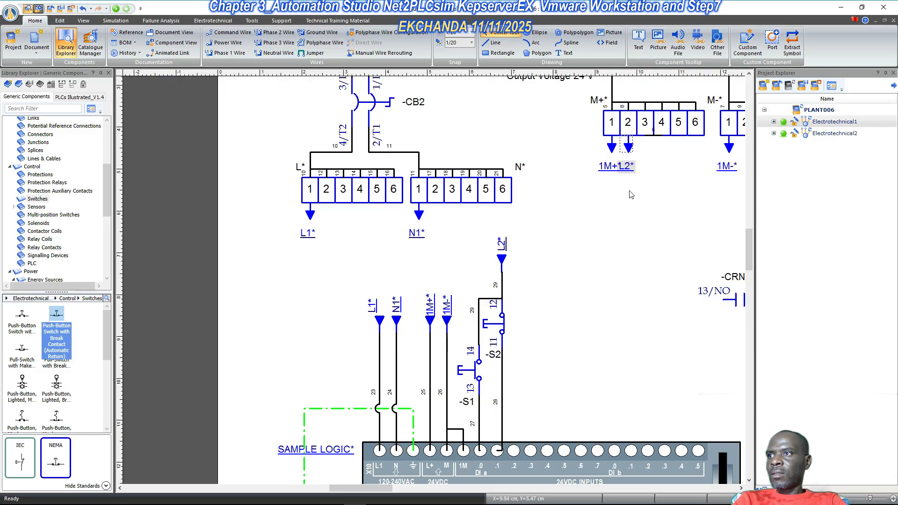
pyautogui.click(624, 205)
# - Rotate the 1M+ label below the M+ terminal strip to vertical and position it beside its link arrow
pyautogui.rightClick(609, 167)
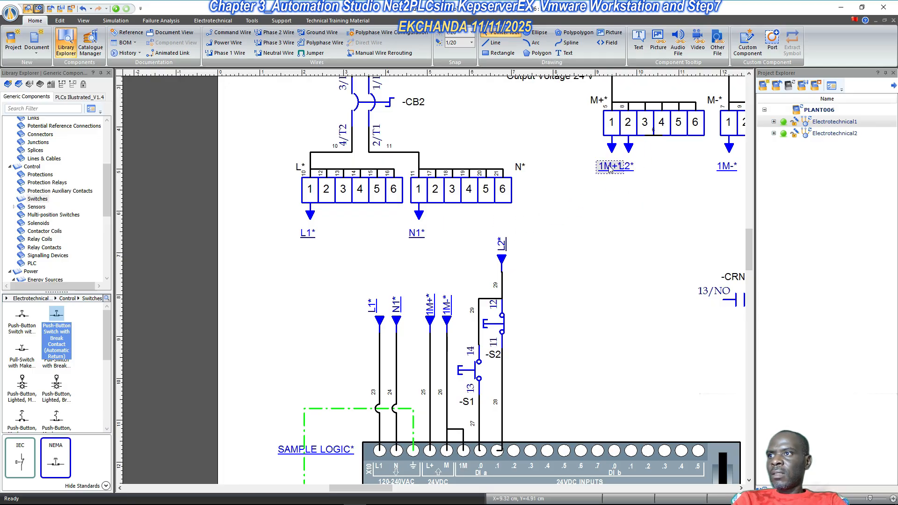
pyautogui.click(578, 187)
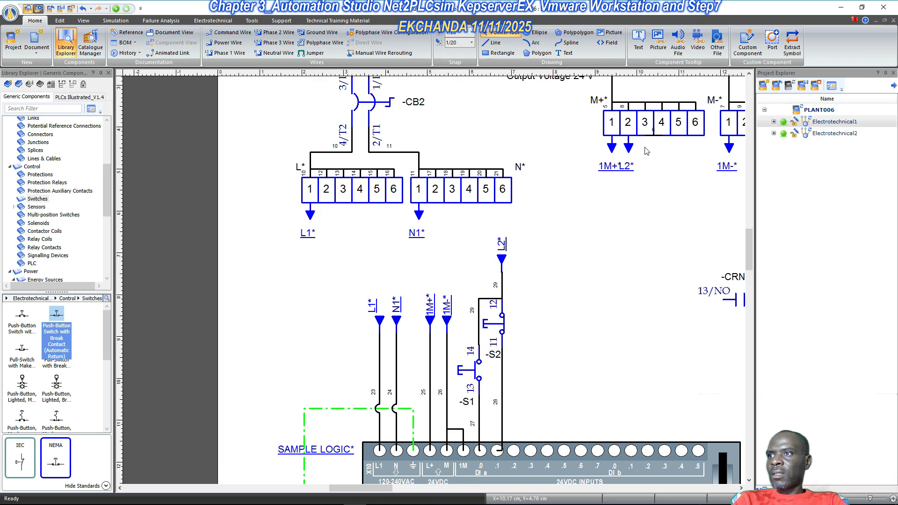
pyautogui.rightClick(605, 168)
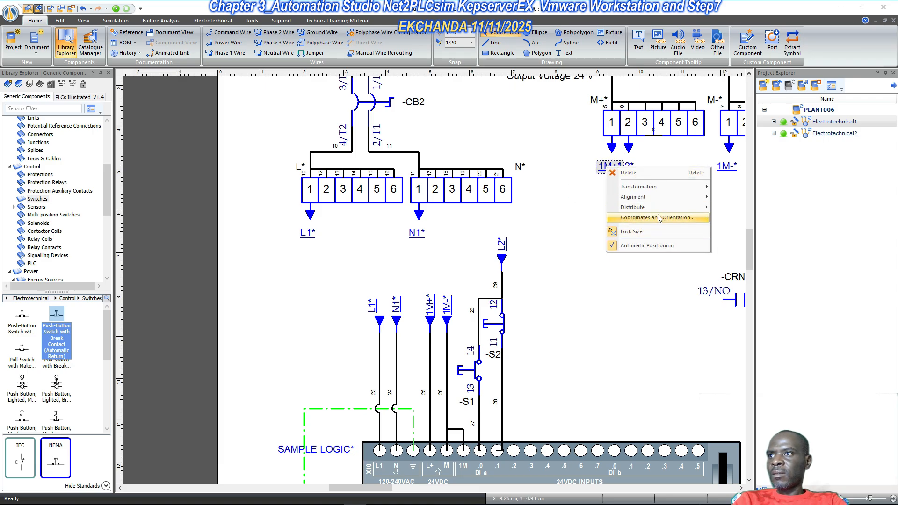
pyautogui.moveTo(667, 192)
pyautogui.click(742, 209)
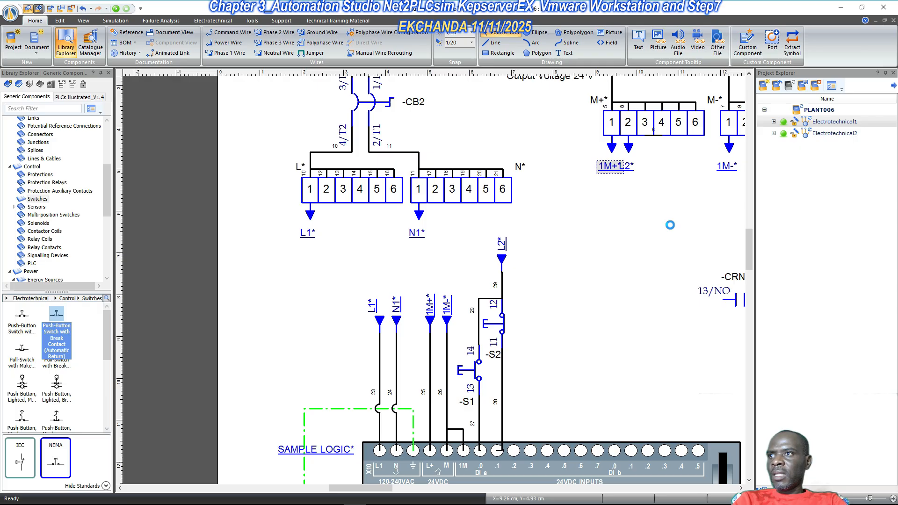
pyautogui.moveTo(604, 164); pyautogui.dragTo(606, 169)
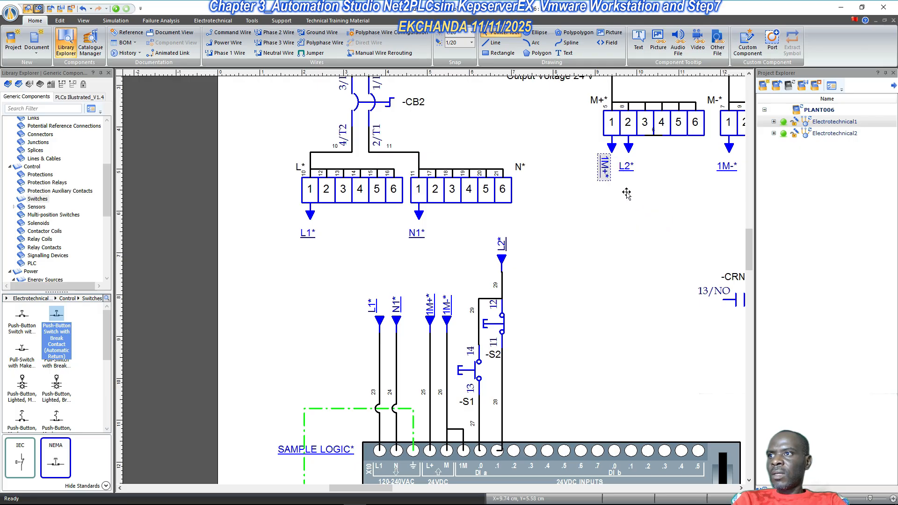
pyautogui.click(646, 175)
# - Set the item identifier of the output link at terminal 2 of the M+ terminal strip to 1M+
pyautogui.doubleClick(628, 149)
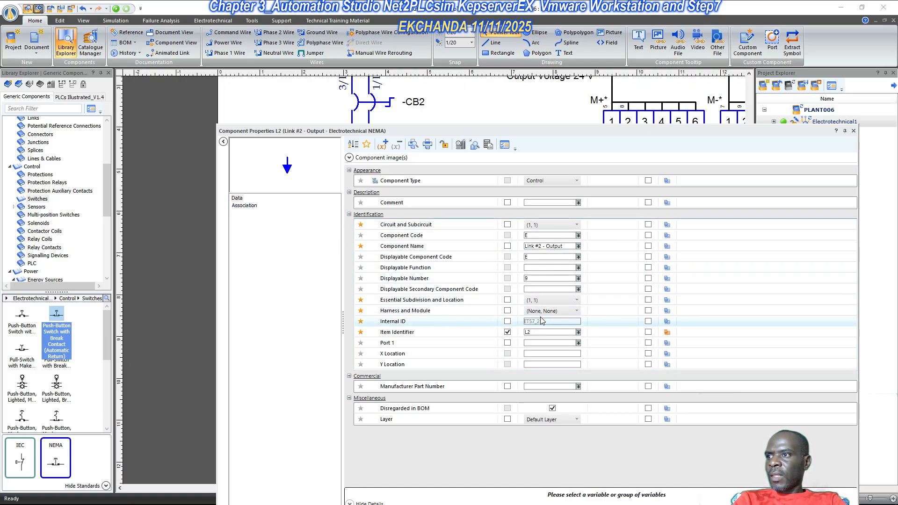
pyautogui.click(526, 332)
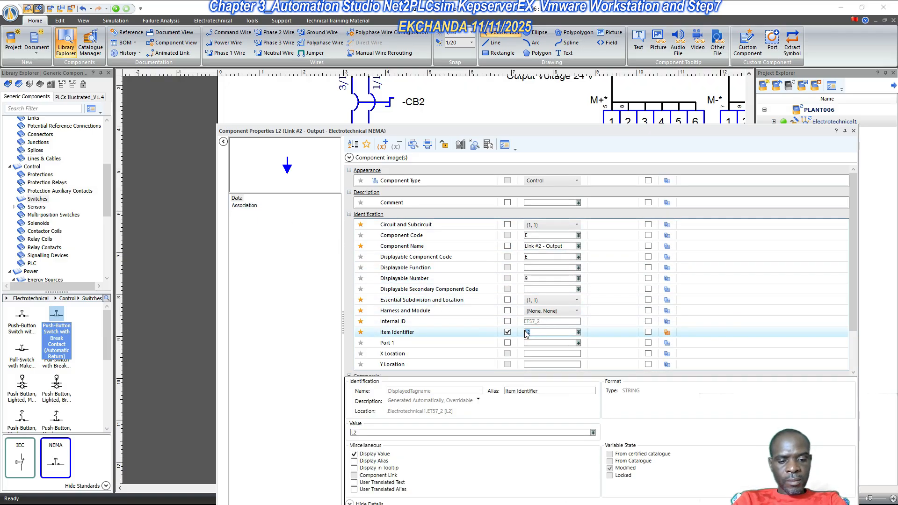
pyautogui.press('BackSpace')
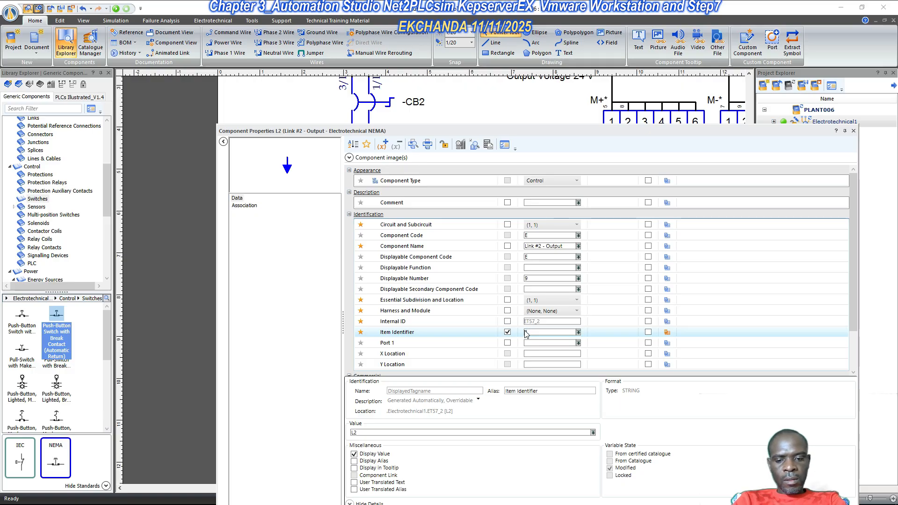
pyautogui.write('1M')
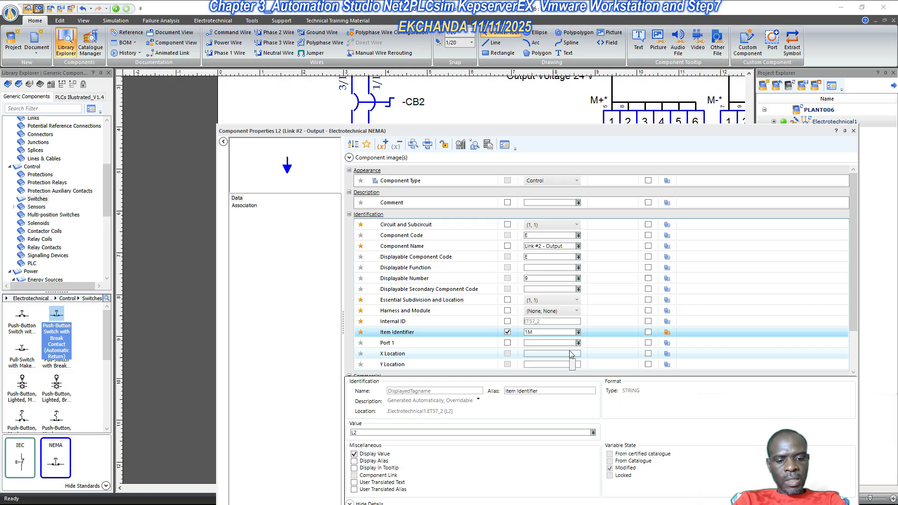
pyautogui.write('+')
pyautogui.press('Return')
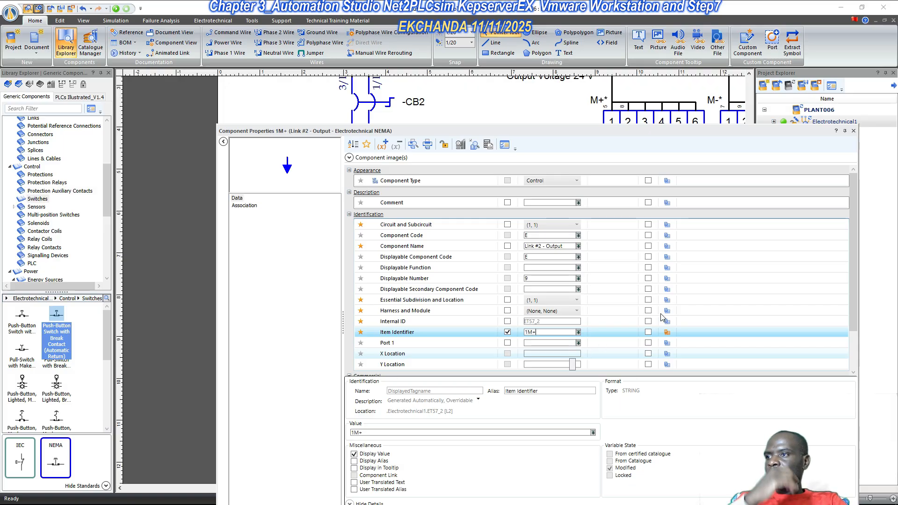
pyautogui.click(854, 131)
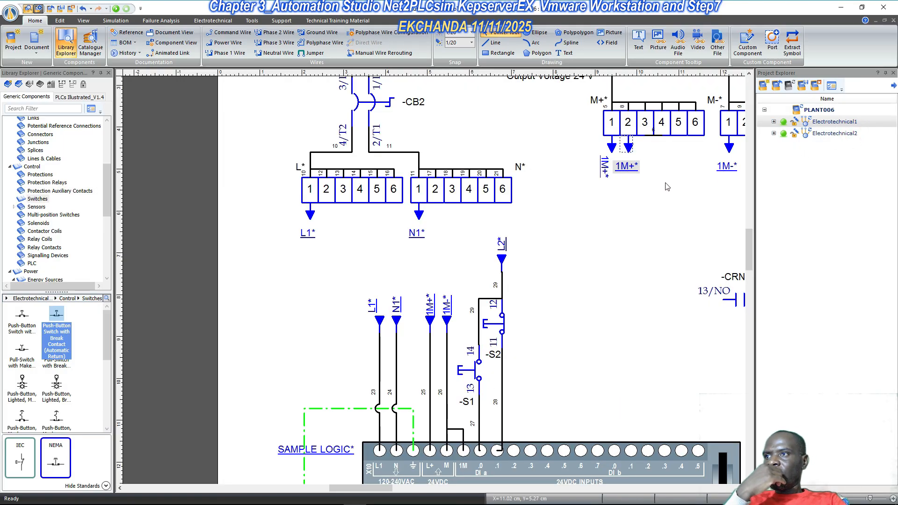
# - Rotate the label of the link at terminal 2 of the M+ strip to vertical and position it directly below its arrow
pyautogui.rightClick(629, 171)
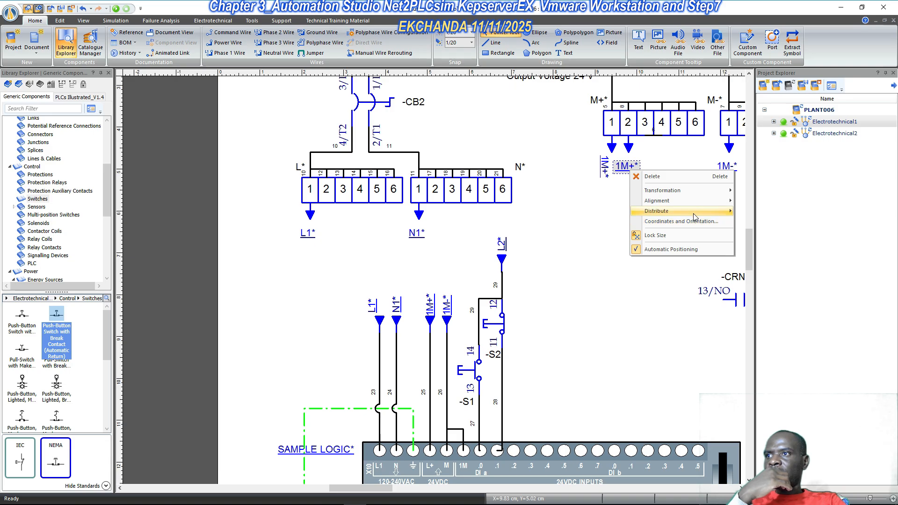
pyautogui.moveTo(702, 191)
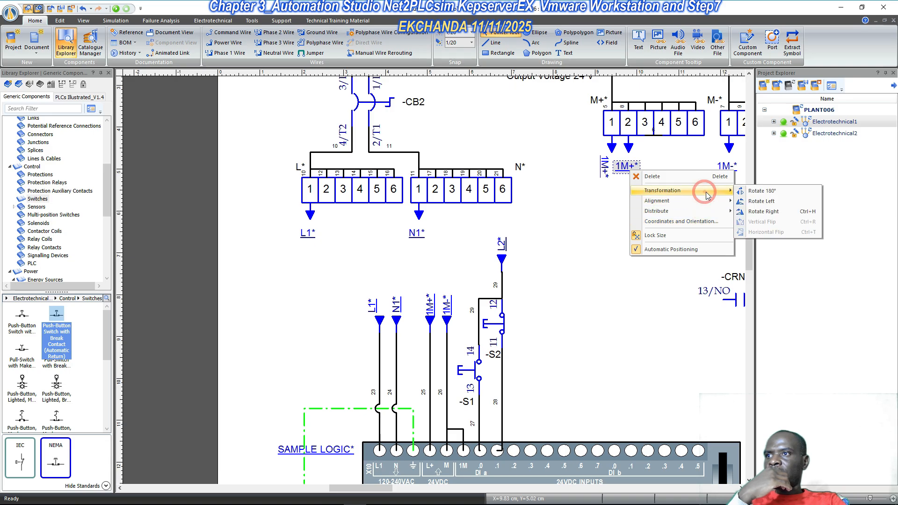
pyautogui.click(770, 212)
pyautogui.click(632, 164)
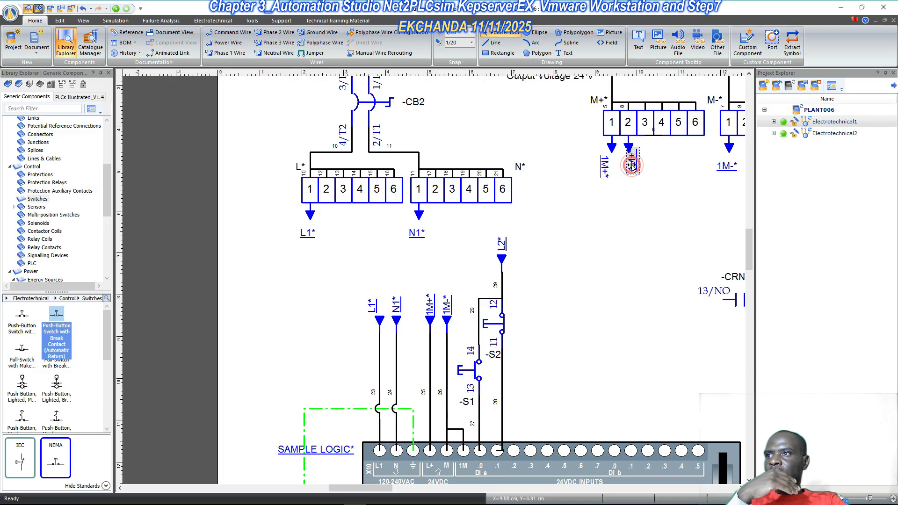
pyautogui.moveTo(631, 165); pyautogui.dragTo(627, 172)
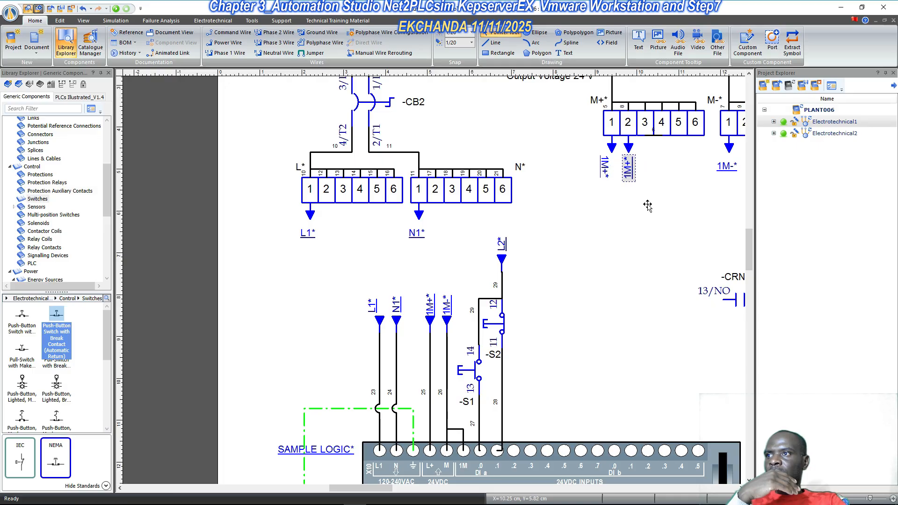
pyautogui.doubleClick(631, 171)
# - Turn the 1M+ label at terminal 1 of the M+ strip to read upwards and position it directly below its arrow
pyautogui.rightClick(604, 165)
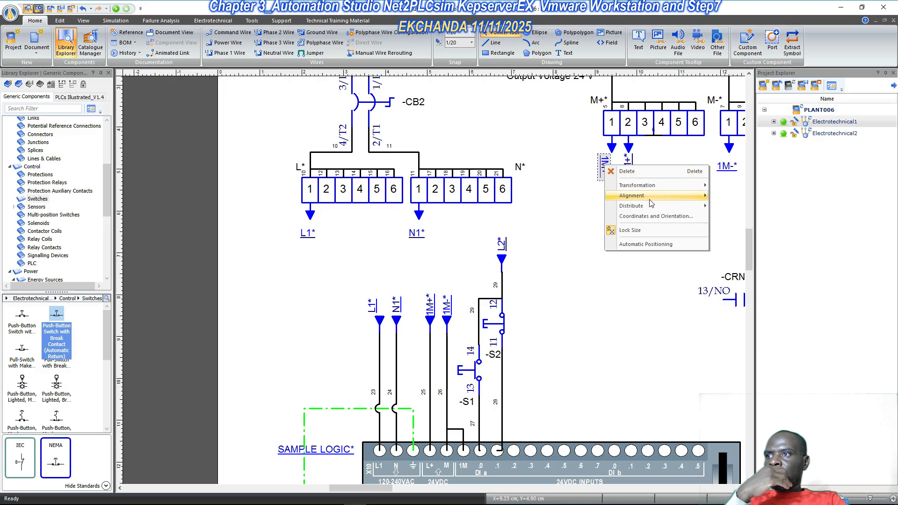
pyautogui.moveTo(678, 186)
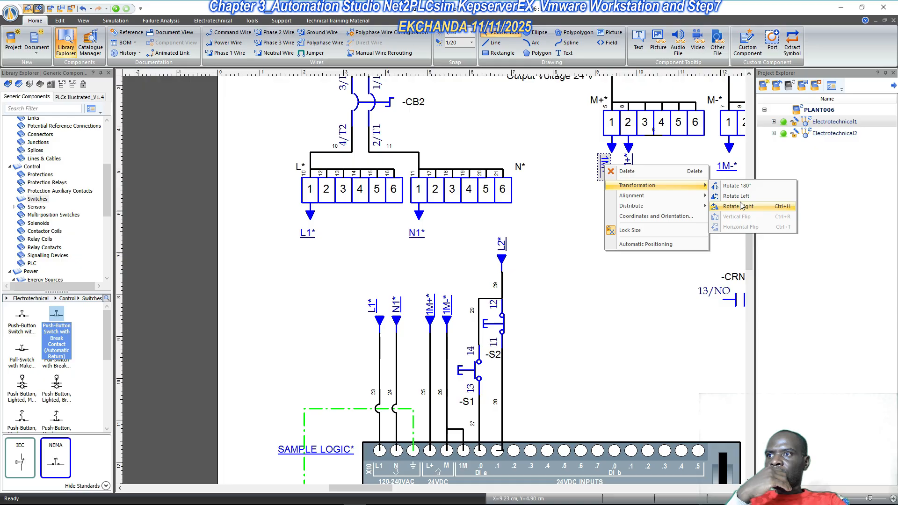
pyautogui.click(753, 200)
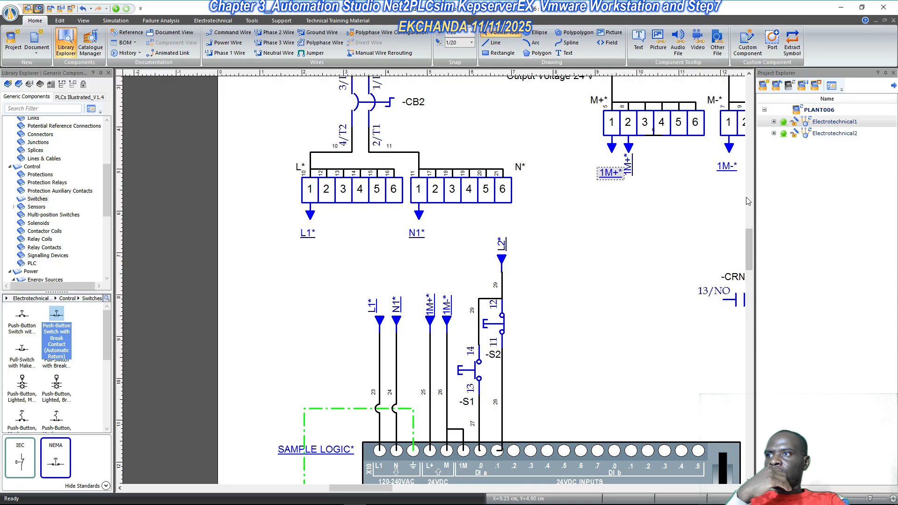
pyautogui.rightClick(613, 172)
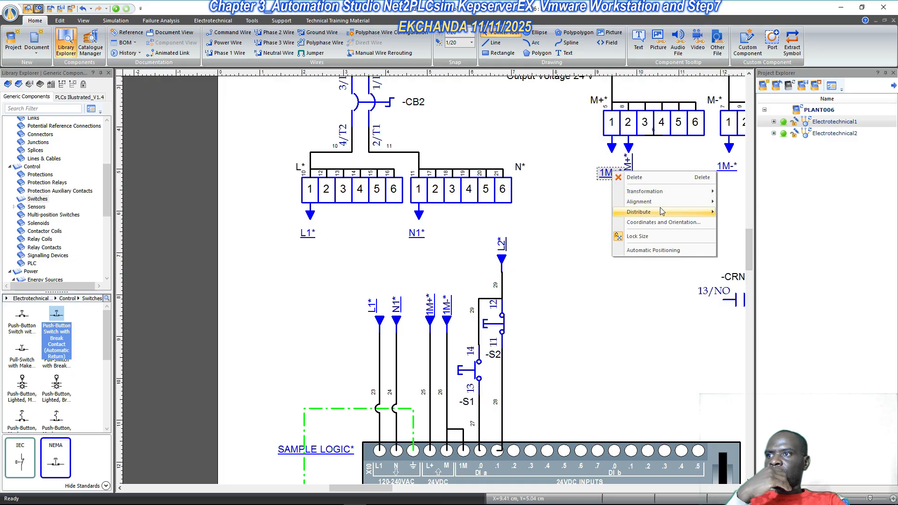
pyautogui.moveTo(675, 197)
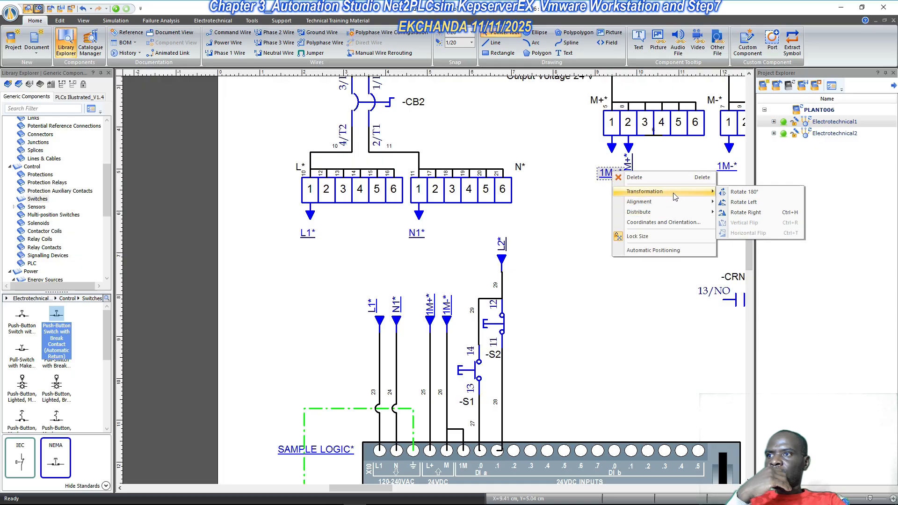
pyautogui.click(742, 203)
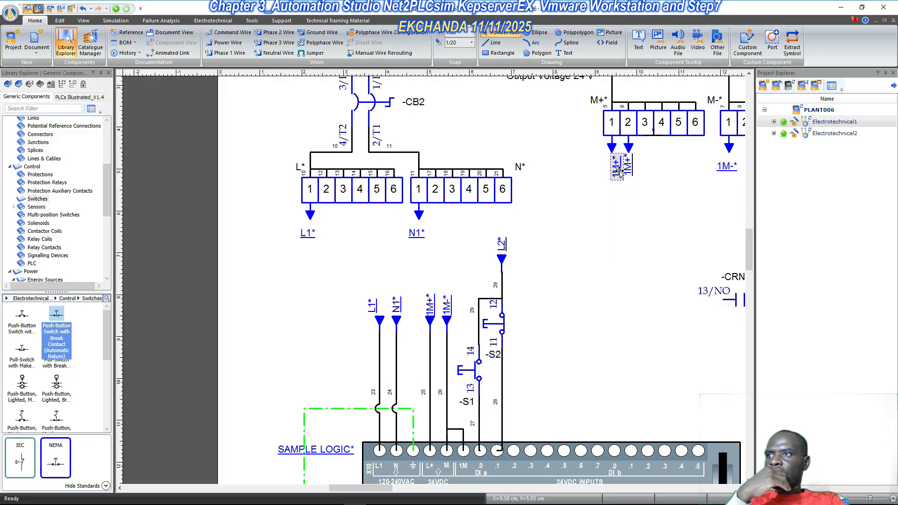
pyautogui.moveTo(615, 169); pyautogui.dragTo(610, 174)
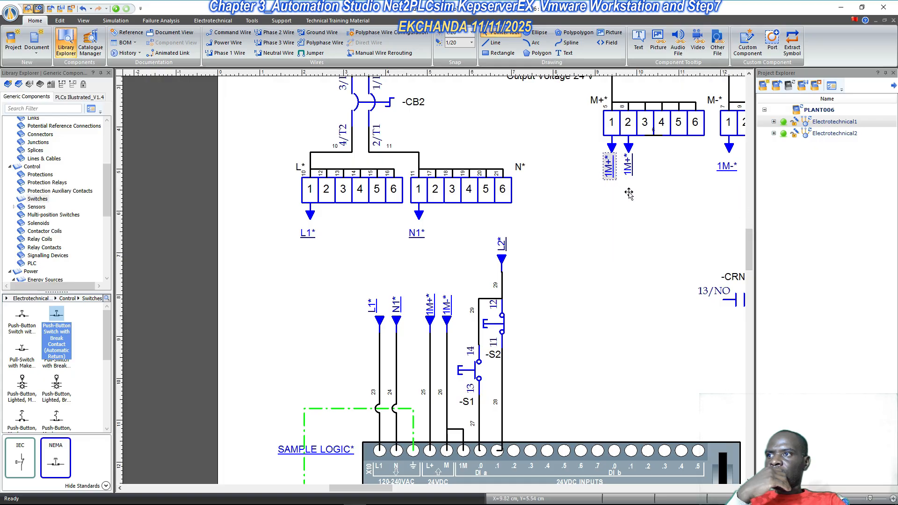
pyautogui.click(625, 190)
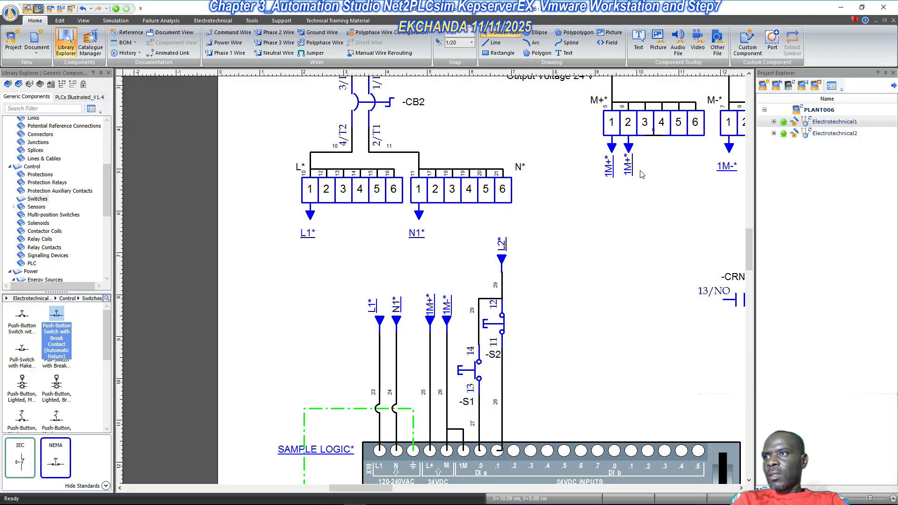
# - Change the item identifier of the output link at terminal 2 of the M+ strip to 2M+
pyautogui.doubleClick(630, 149)
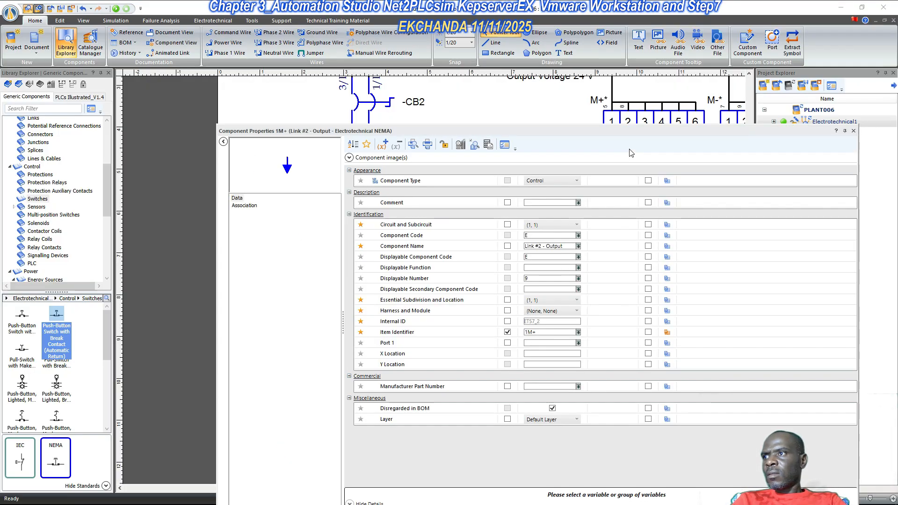
pyautogui.click(528, 331)
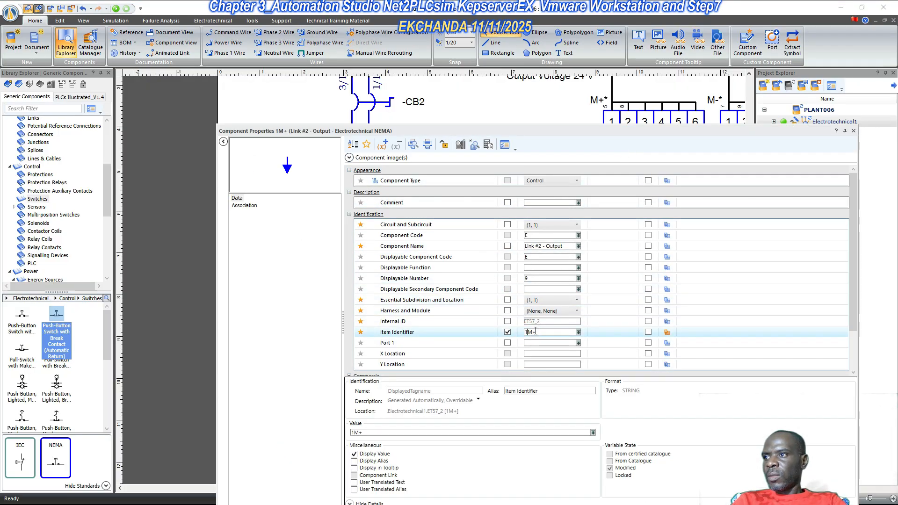
pyautogui.press('BackSpace')
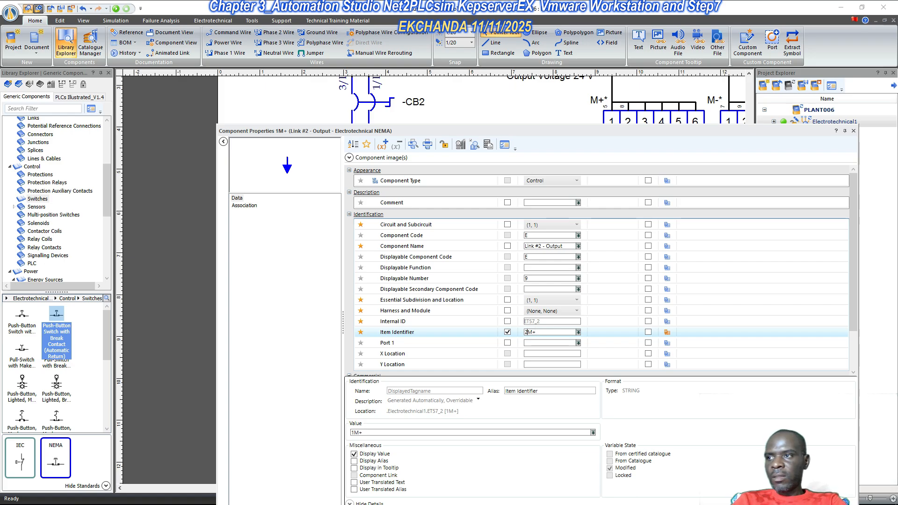
pyautogui.press('Return')
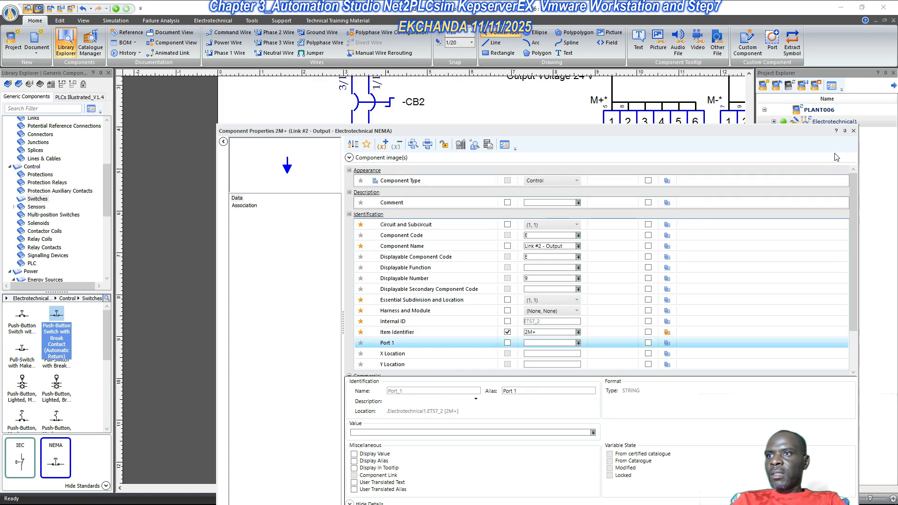
pyautogui.click(853, 131)
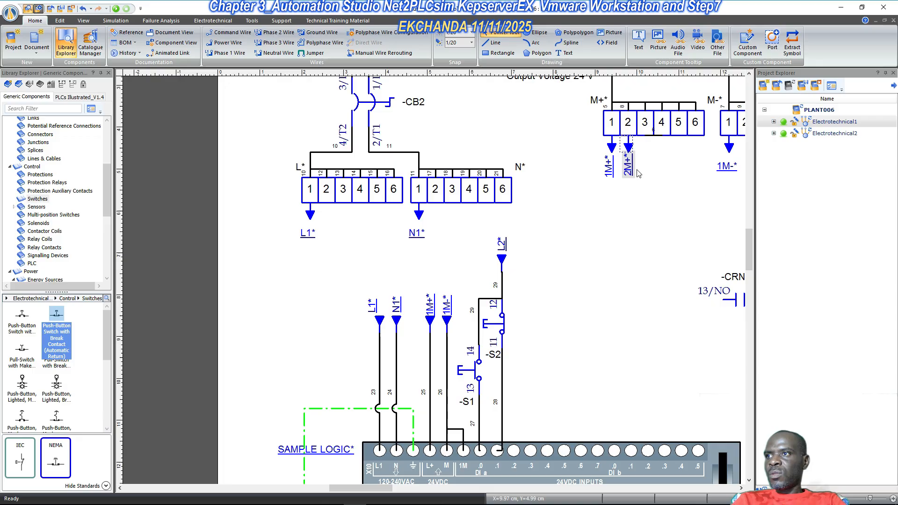
pyautogui.click(502, 257)
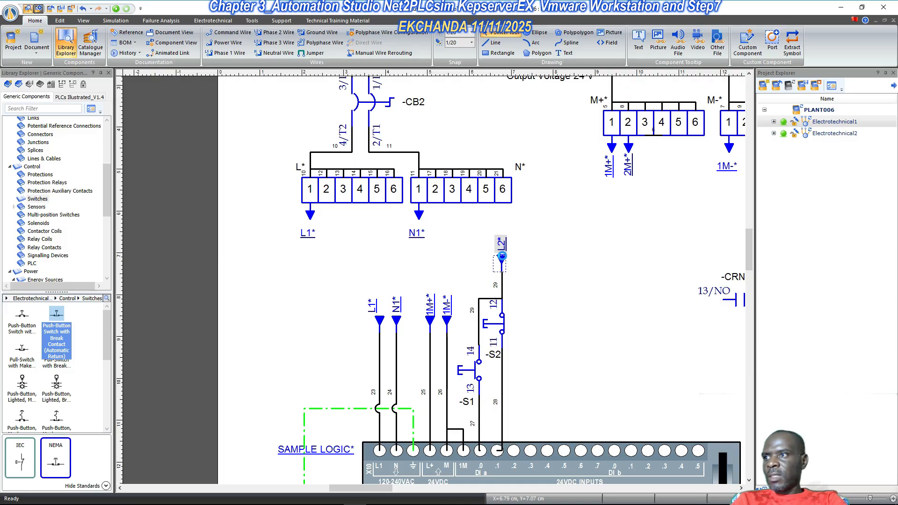
pyautogui.press('Delete')
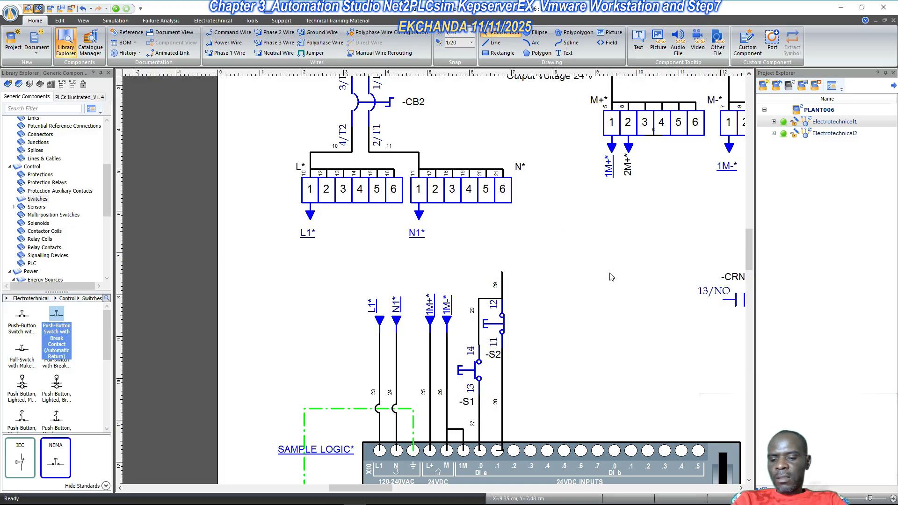
pyautogui.hotkey('ctrl', 'z')
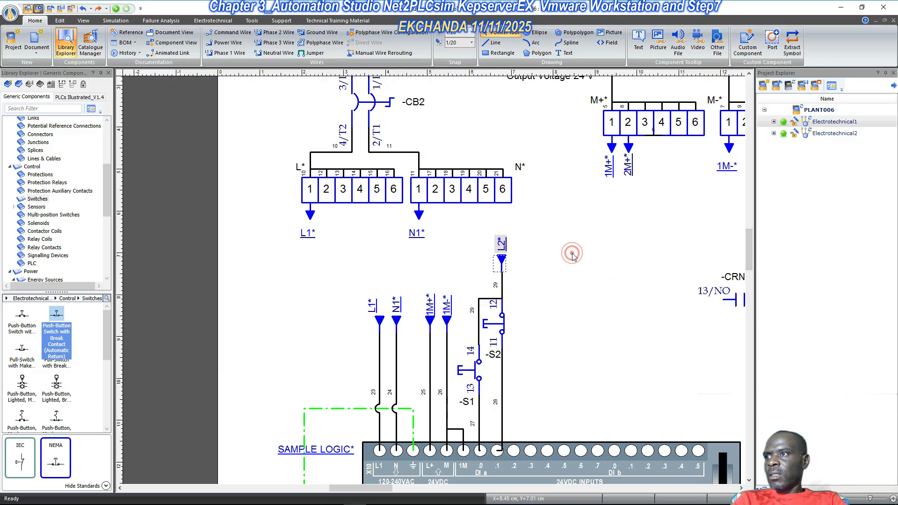
# - Set the item identifier of the L2 input link above -S2 to 2M+
pyautogui.doubleClick(502, 257)
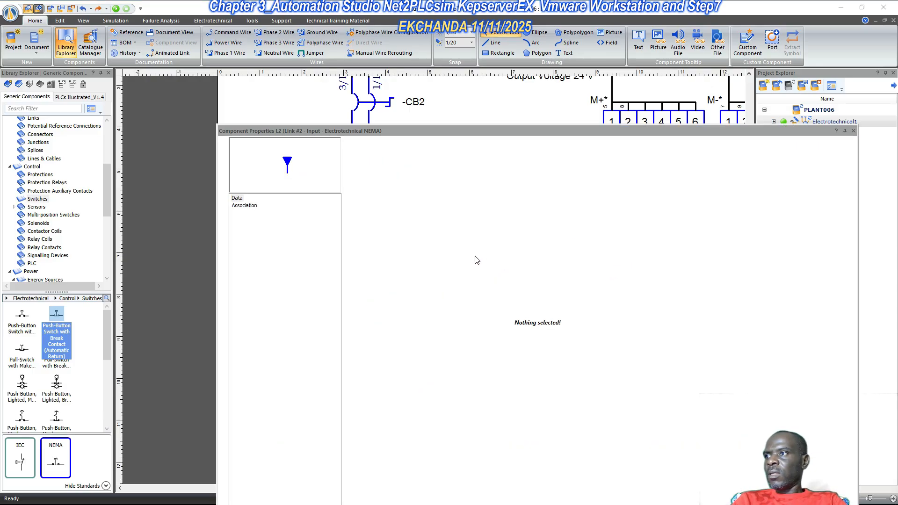
pyautogui.click(253, 206)
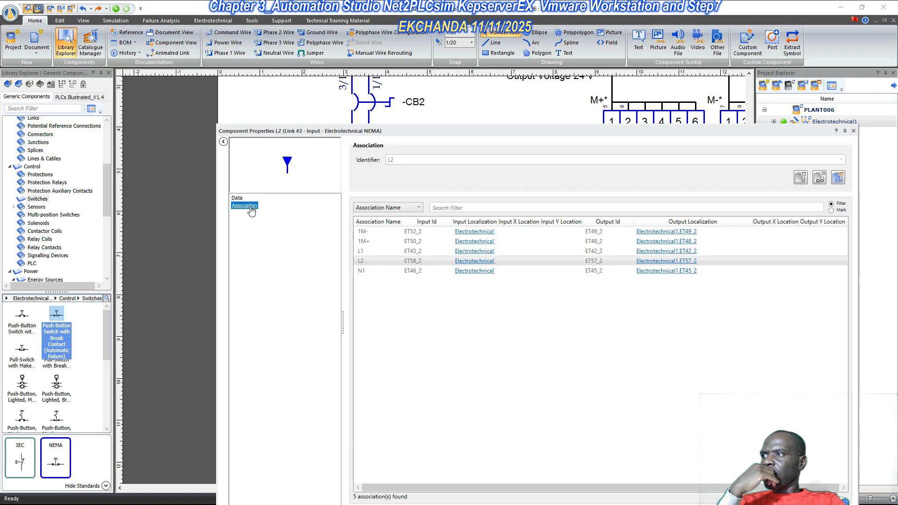
pyautogui.click(237, 197)
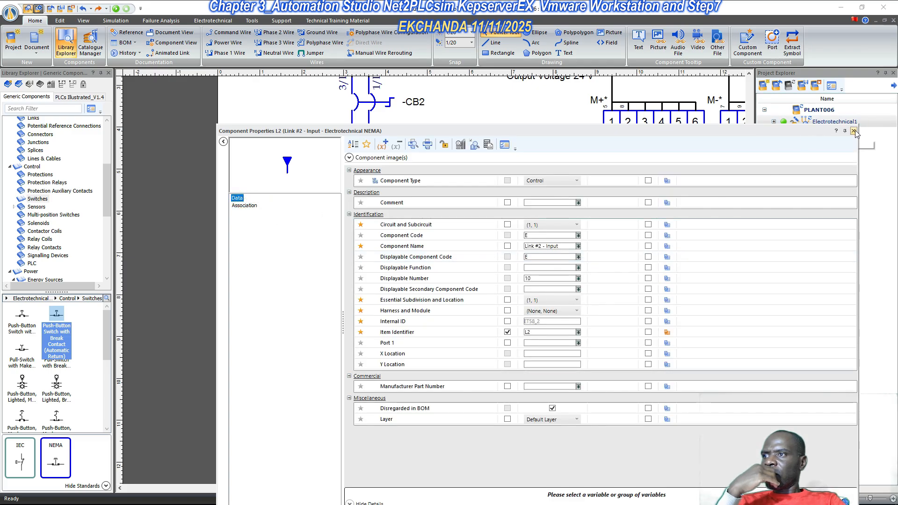
pyautogui.click(516, 333)
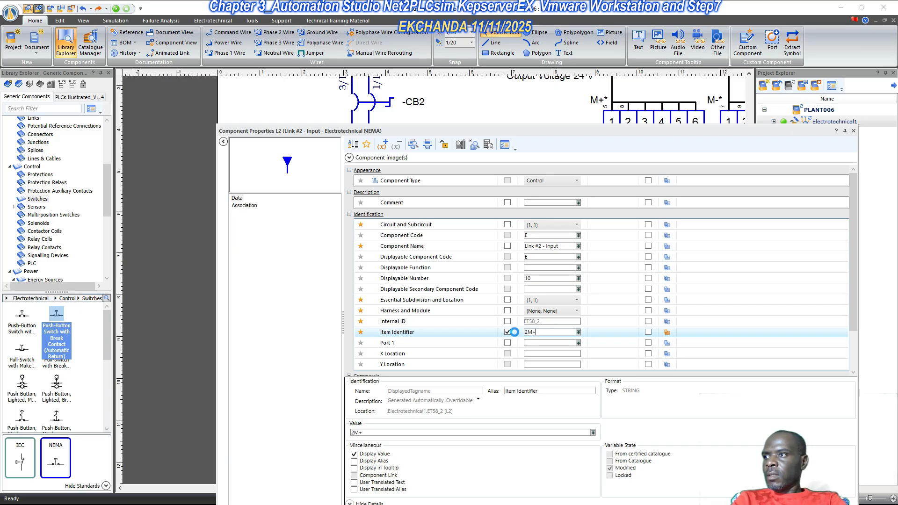
pyautogui.press('Return')
pyautogui.click(853, 131)
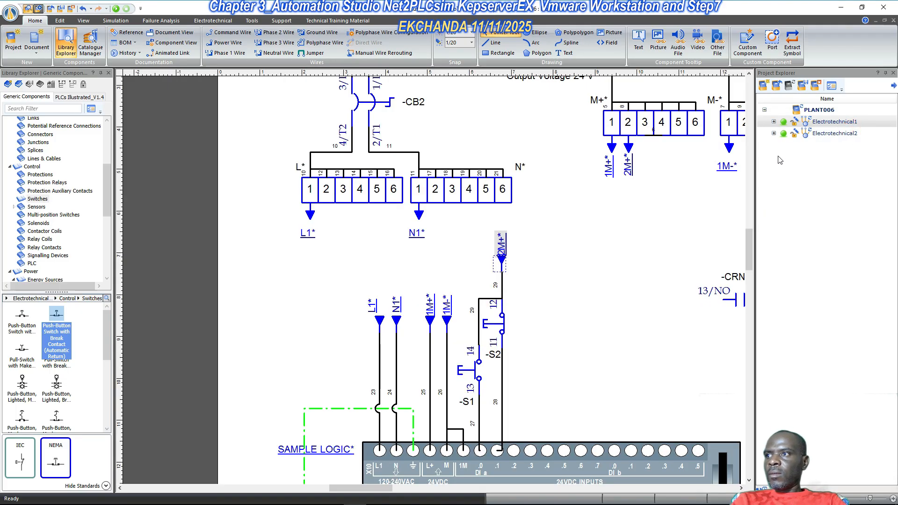
pyautogui.click(542, 245)
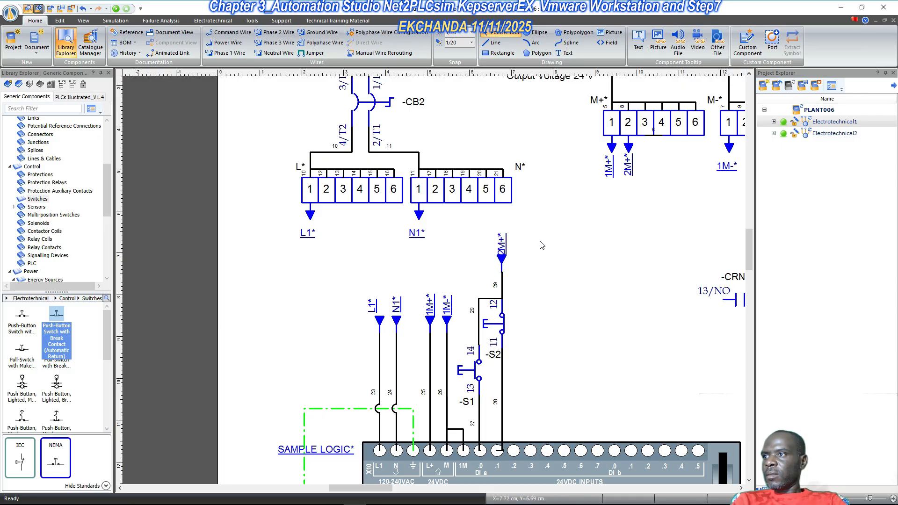
# - Move the 2M+ label above -S2 upwards so it clears its link arrow
pyautogui.click(500, 245)
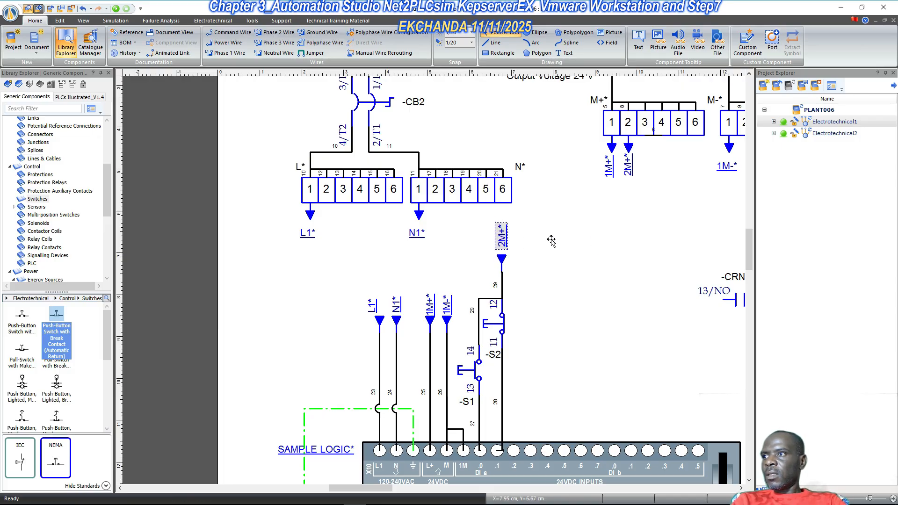
pyautogui.click(591, 229)
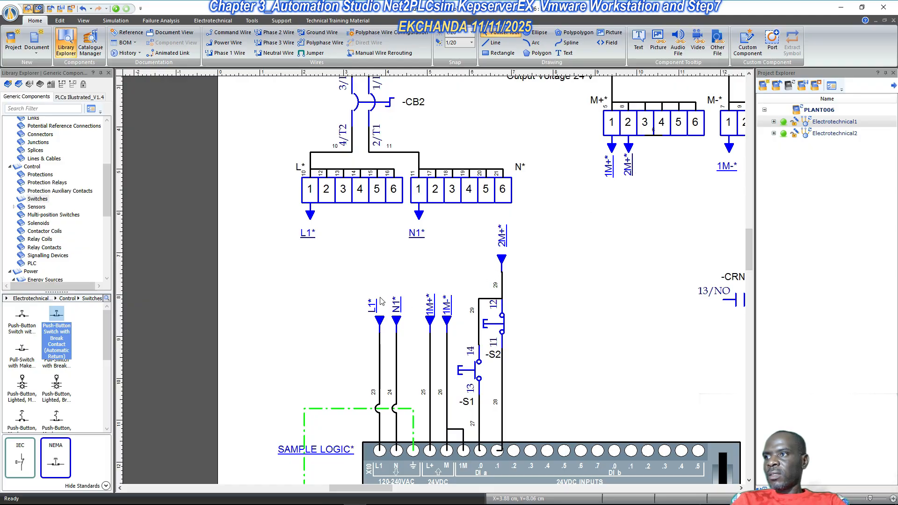
pyautogui.scroll(-1, 355, 286)
pyautogui.scroll(-1, 355, 286)
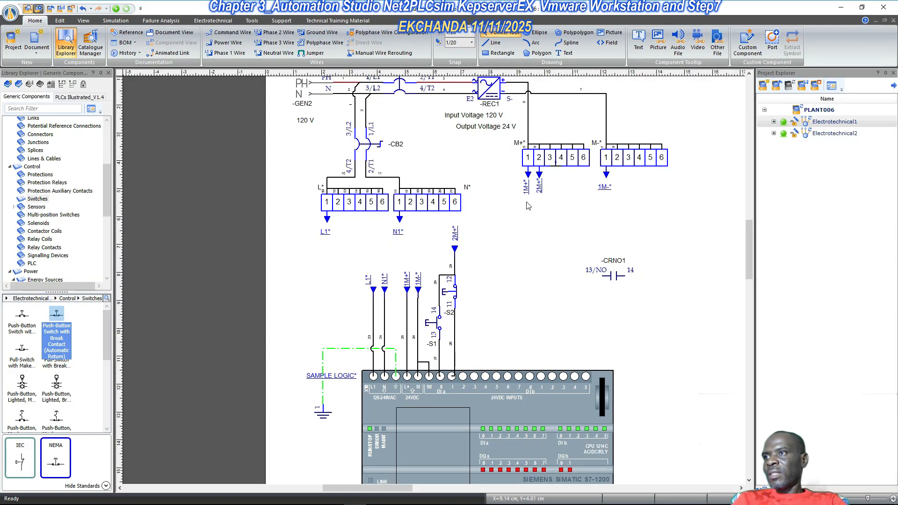
# - Start the simulation and close circuit breaker -CB1 to energise rectifier -REC1
pyautogui.scroll(1, 537, 196)
pyautogui.scroll(-1, 314, 108)
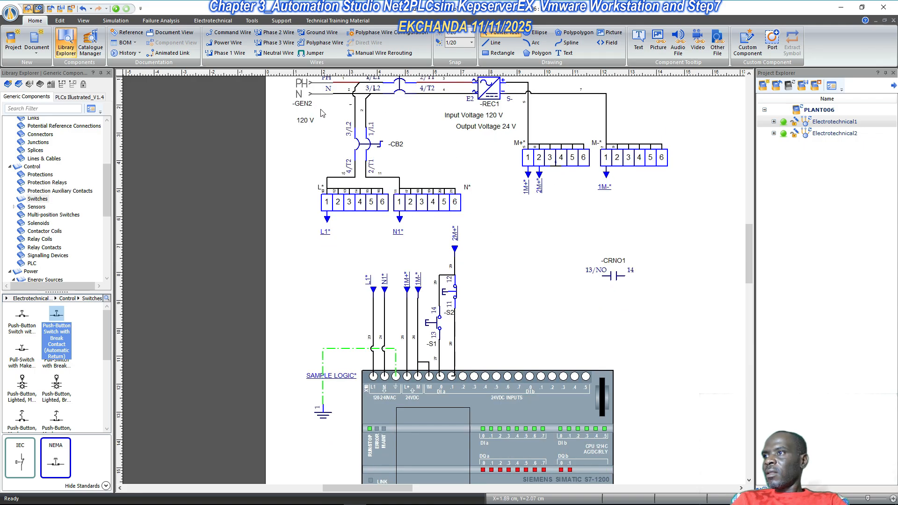
pyautogui.click(115, 8)
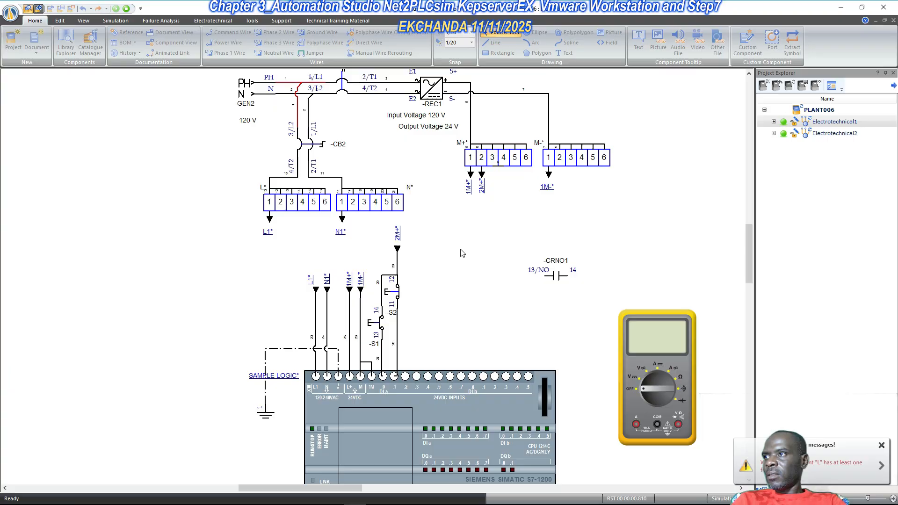
pyautogui.click(336, 97)
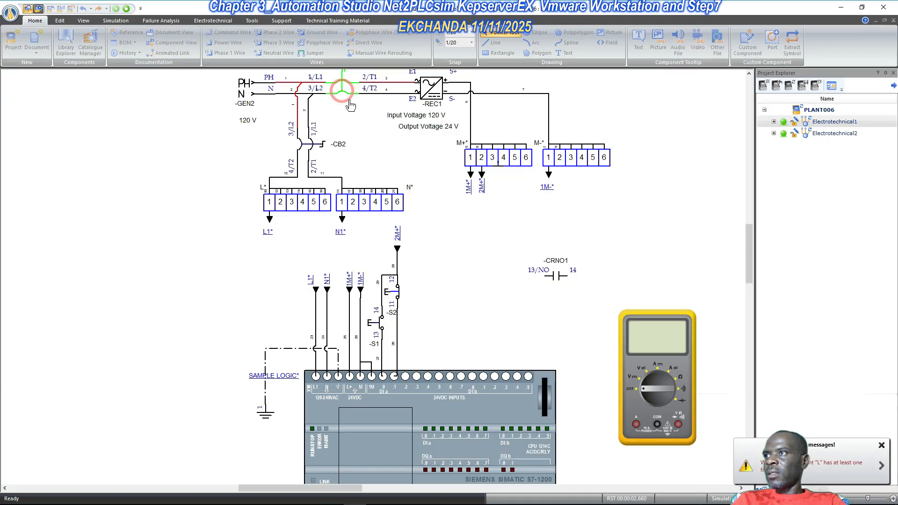
pyautogui.scroll(1, 371, 125)
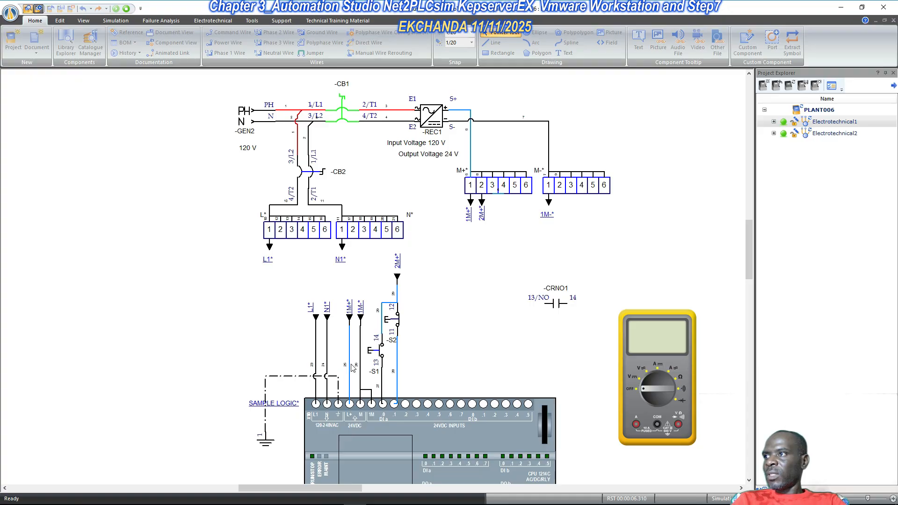
# - Measure the DC voltage at PLC terminal L+ and on the 2M+ line against M with the multimeter, and end the simulation
pyautogui.click(638, 394)
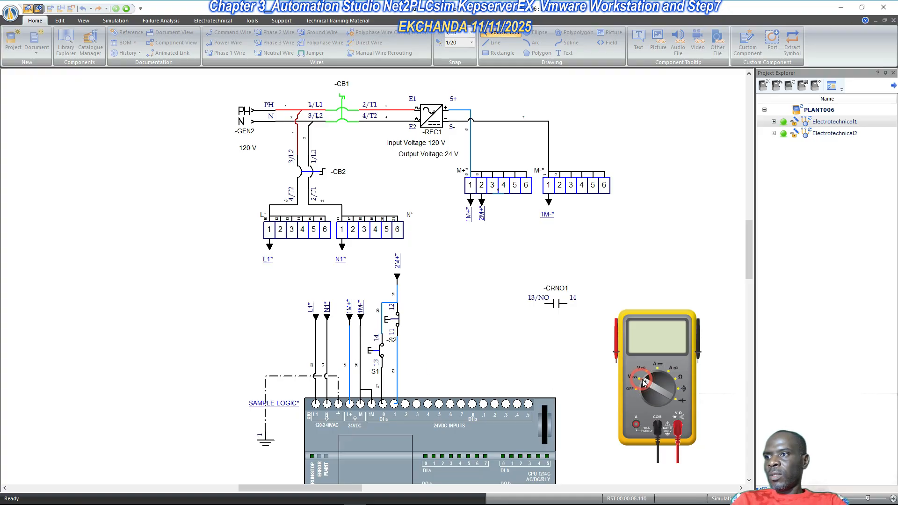
pyautogui.moveTo(618, 353); pyautogui.dragTo(351, 394)
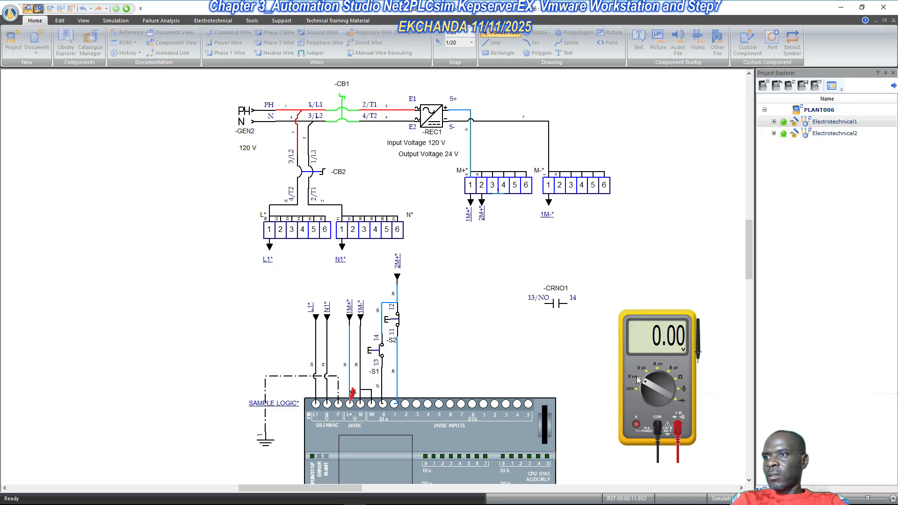
pyautogui.moveTo(697, 350); pyautogui.dragTo(365, 393)
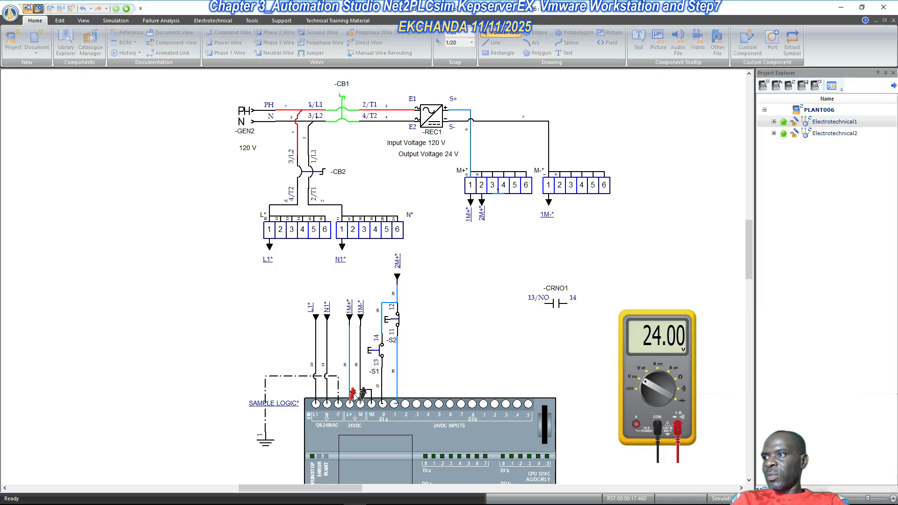
pyautogui.moveTo(354, 393); pyautogui.dragTo(400, 293)
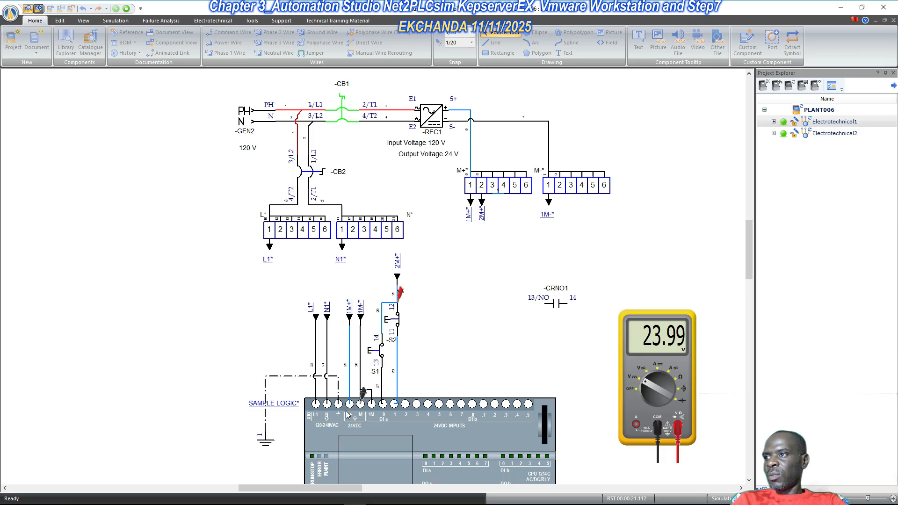
pyautogui.click(650, 388)
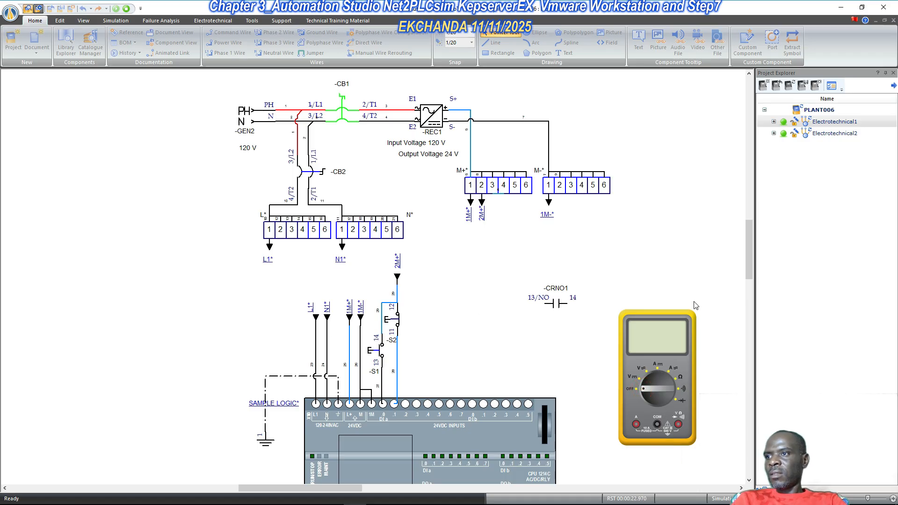
pyautogui.click(126, 8)
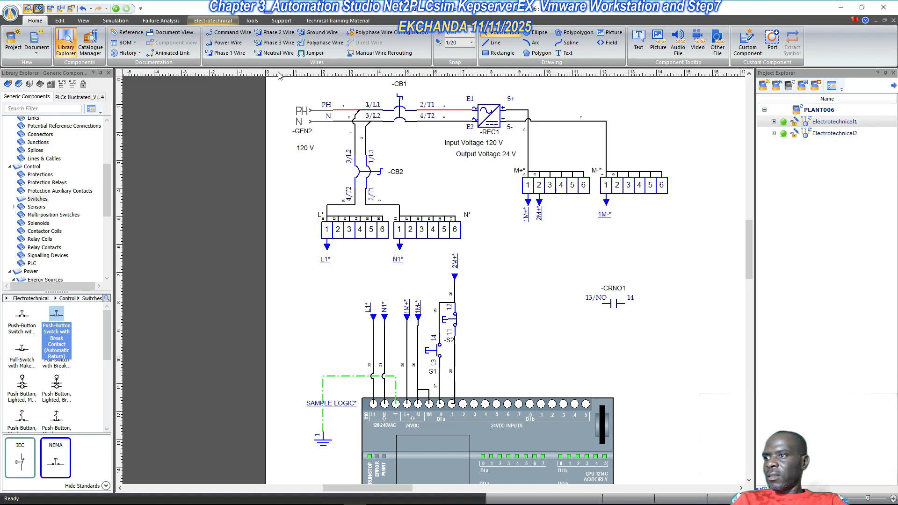
# - Restart the simulation and close circuit breakers -CB2 and -CB1 to power the PLC
pyautogui.scroll(-3, 524, 264)
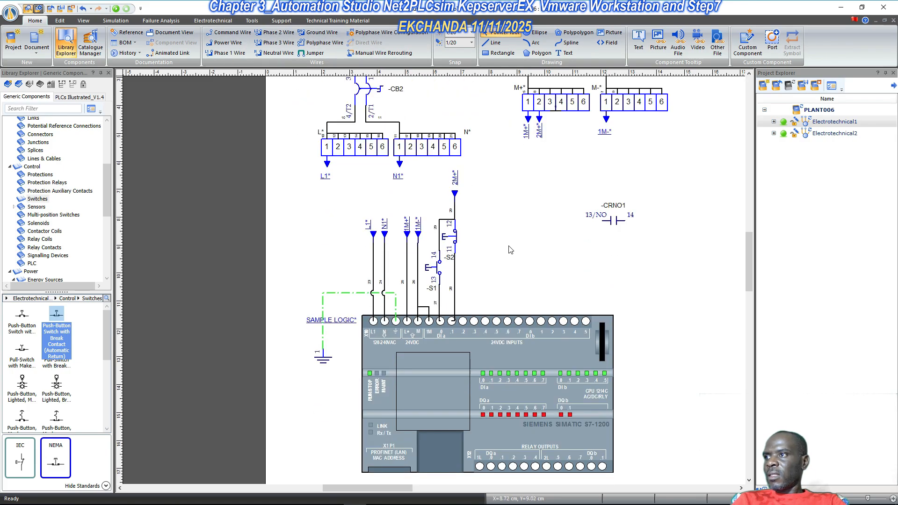
pyautogui.click(117, 9)
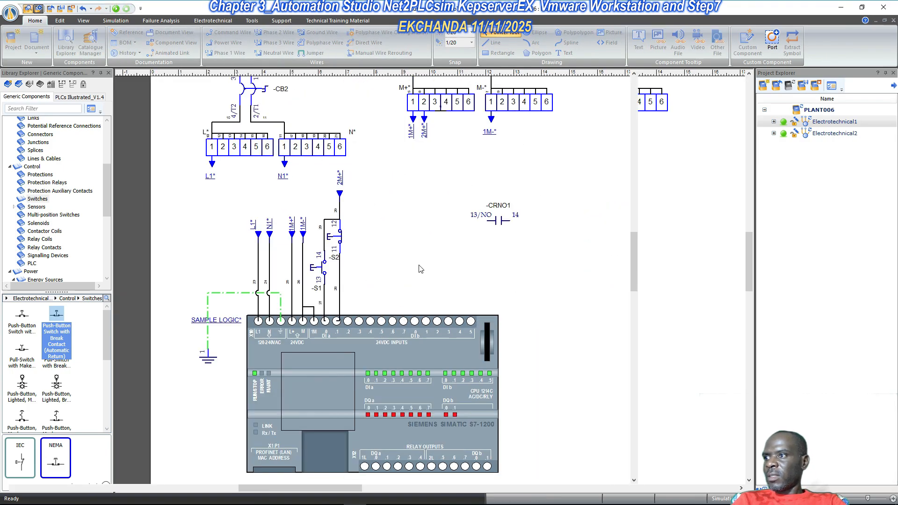
pyautogui.scroll(3, 409, 177)
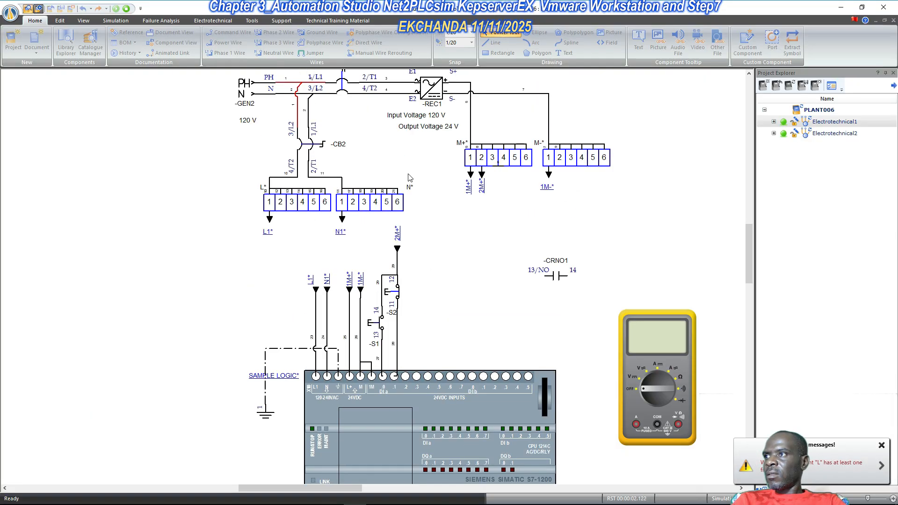
pyautogui.scroll(2, 409, 178)
pyautogui.click(305, 208)
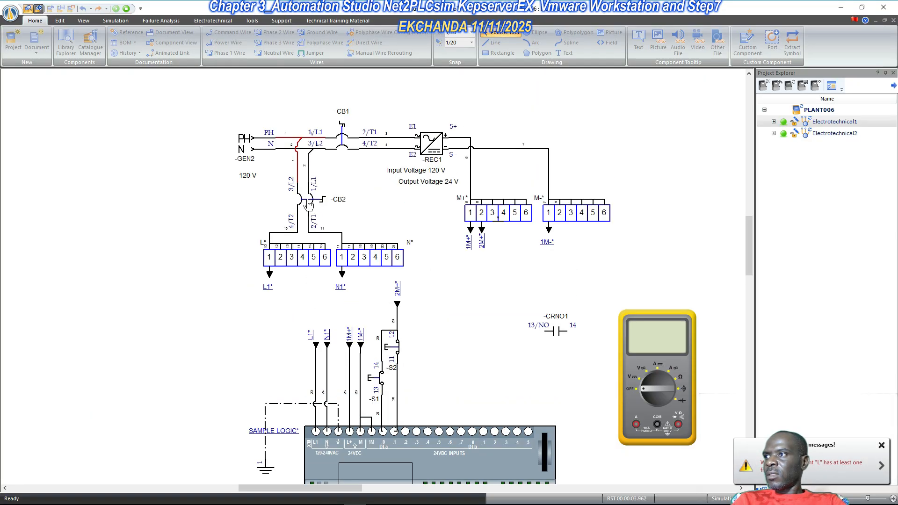
pyautogui.click(342, 136)
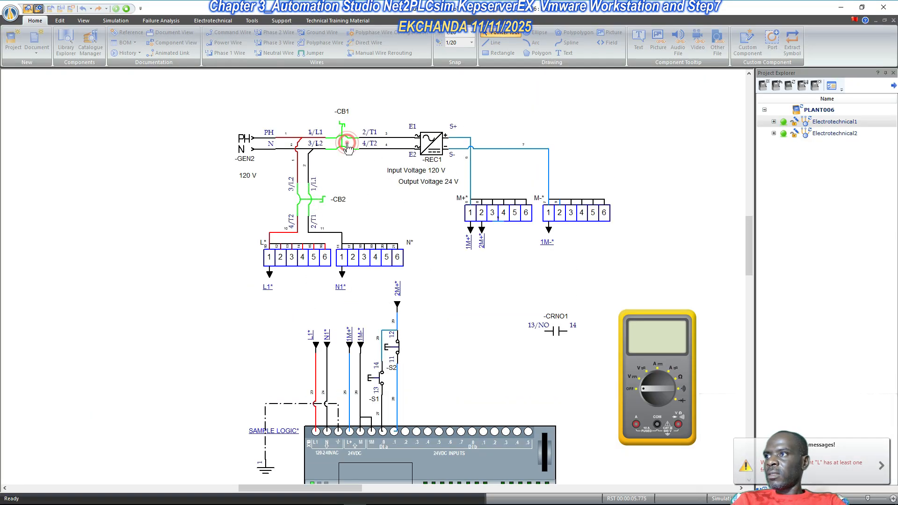
pyautogui.scroll(-3, 425, 422)
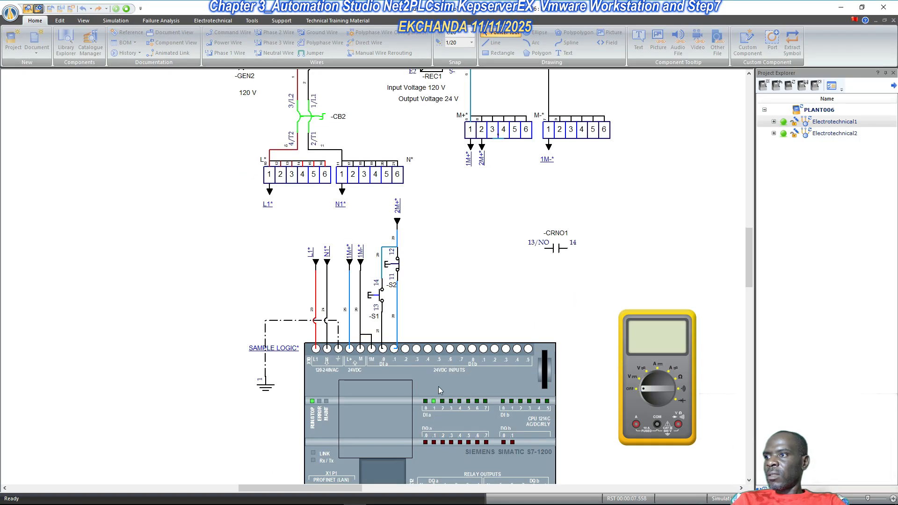
# - Operate push-button -S2 to test its PLC input, and stop the simulation
pyautogui.click(398, 270)
pyautogui.click(398, 270)
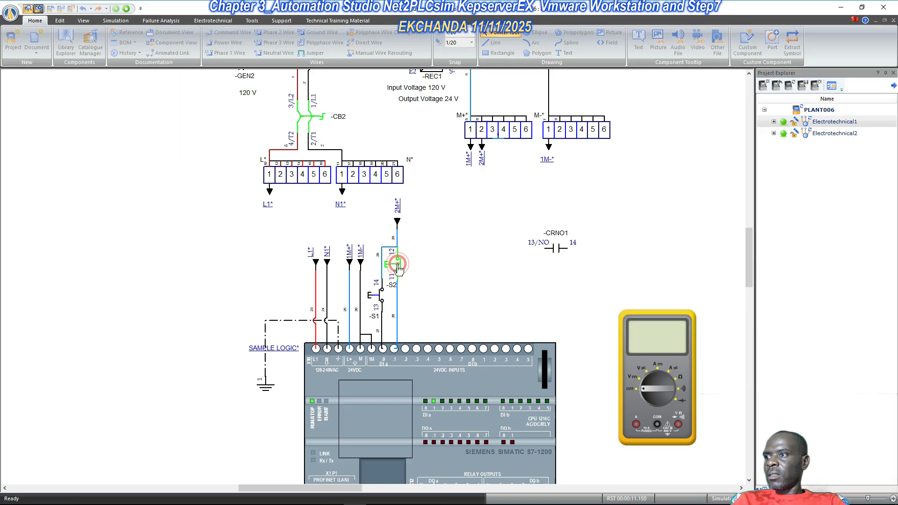
pyautogui.click(398, 269)
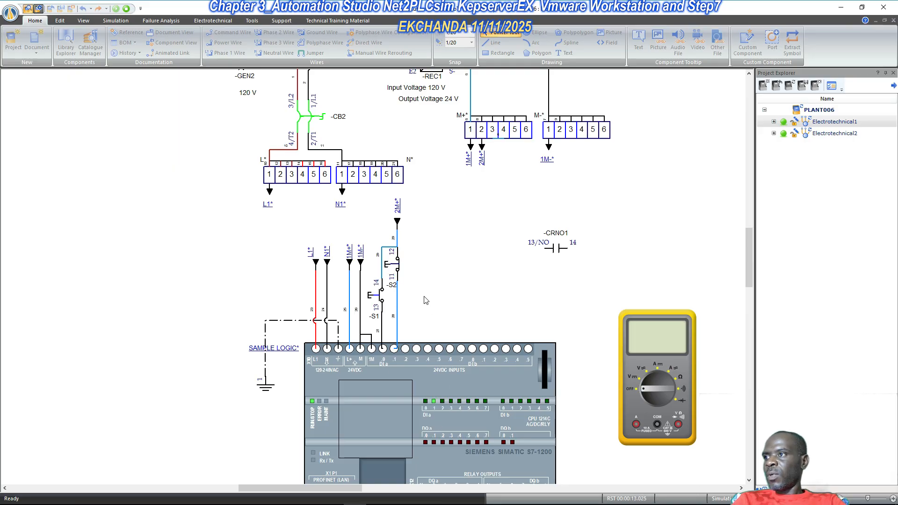
pyautogui.click(126, 8)
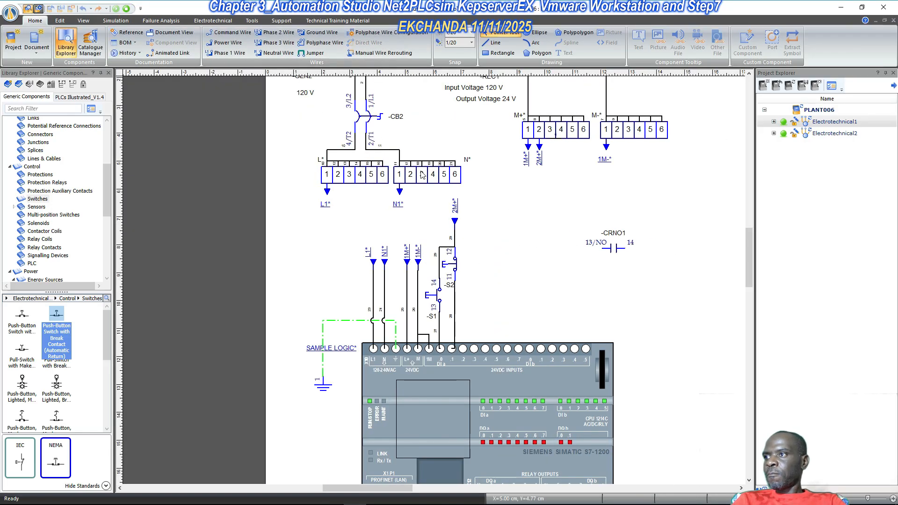
# - Examine the supply section, the PLC input wiring and the relay output terminals from 1L to 2L
pyautogui.scroll(2, 474, 233)
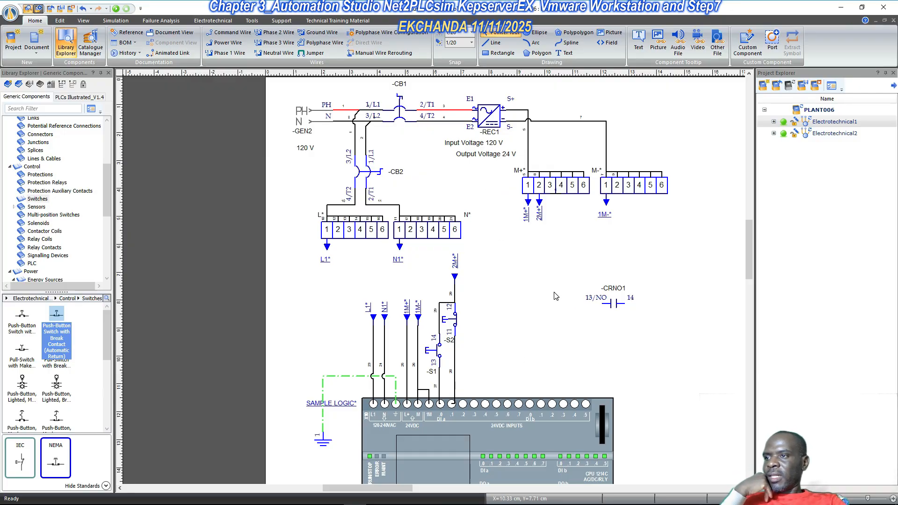
pyautogui.scroll(-2, 557, 296)
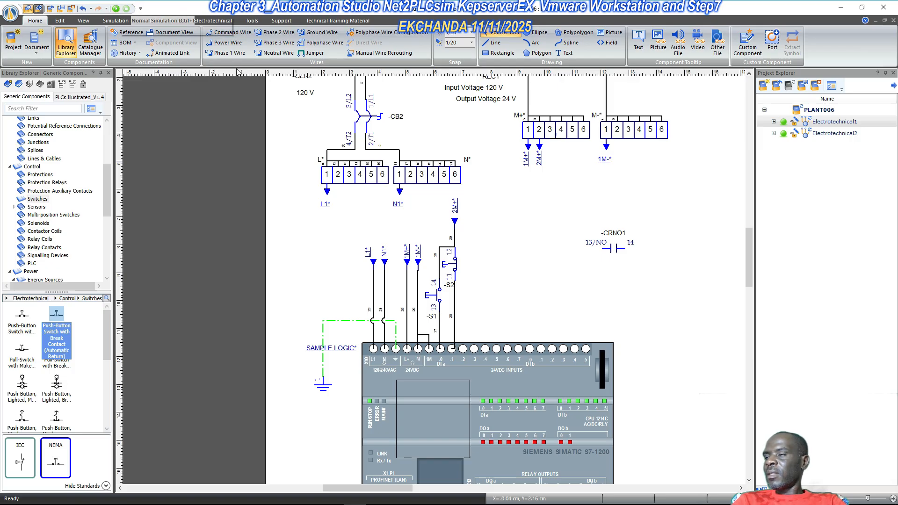
pyautogui.scroll(-7, 447, 214)
pyautogui.scroll(5, 449, 215)
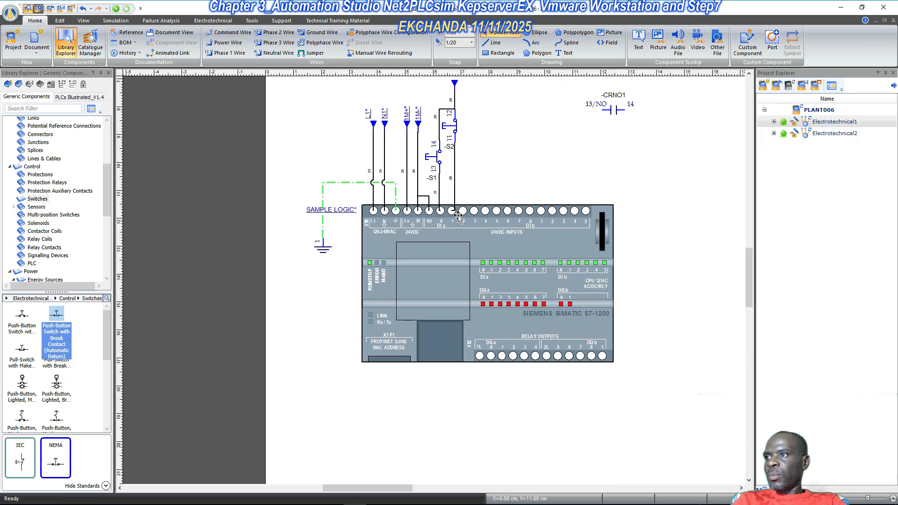
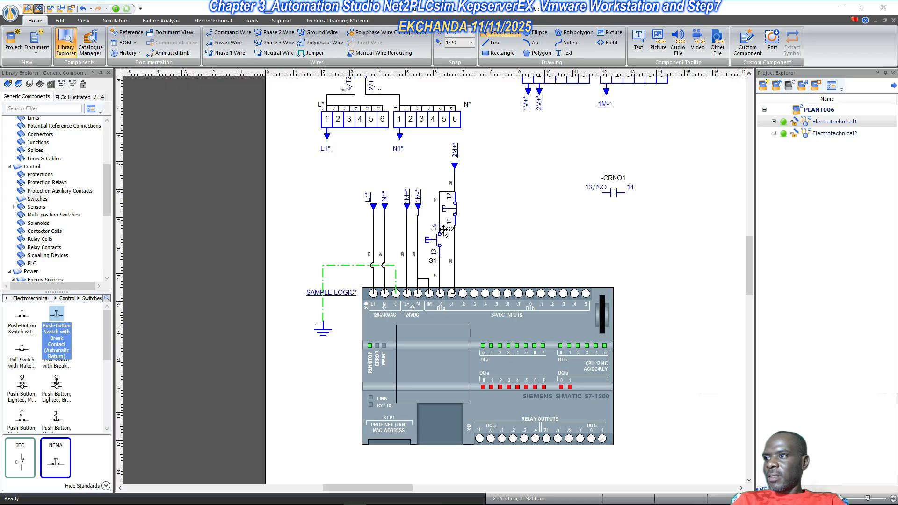
pyautogui.scroll(-2, 510, 405)
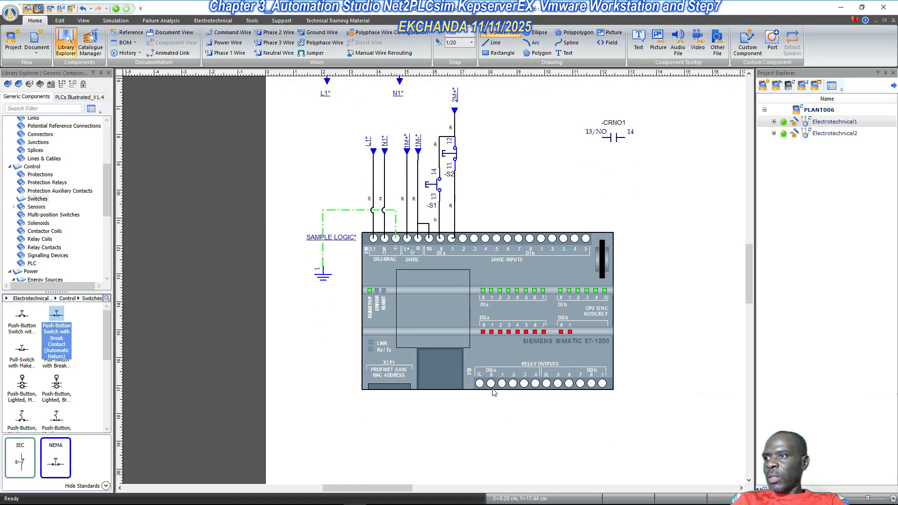
pyautogui.scroll(1, 489, 398)
pyautogui.keyDown('ctrl'); pyautogui.scroll(3, 490, 398); pyautogui.keyUp('ctrl')
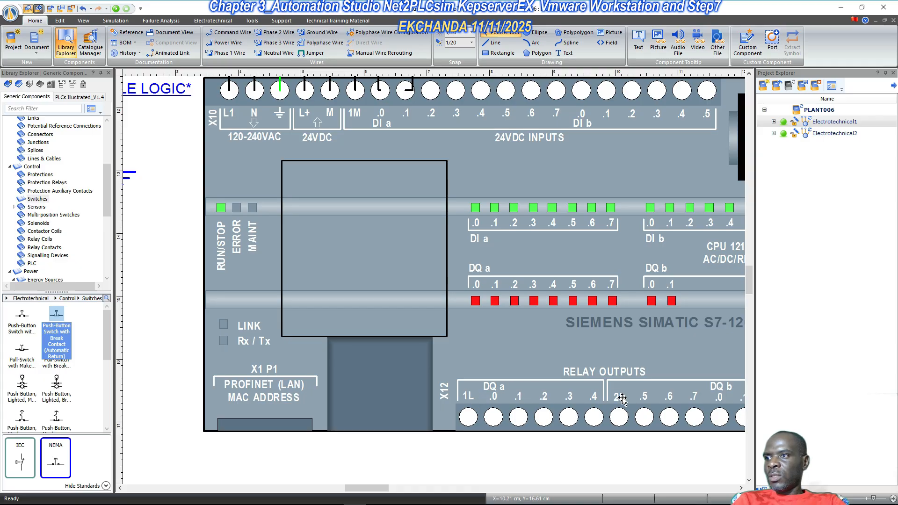
pyautogui.keyDown('ctrl'); pyautogui.scroll(-3, 464, 376); pyautogui.keyUp('ctrl')
# - Copy the L1 output link from terminal 1 to terminal 2 of the L strip
pyautogui.scroll(3, 411, 220)
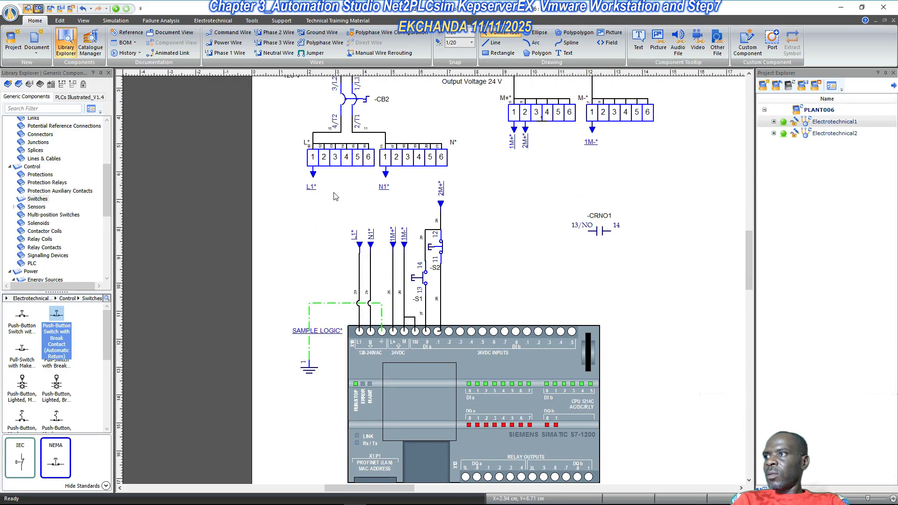
pyautogui.click(311, 172)
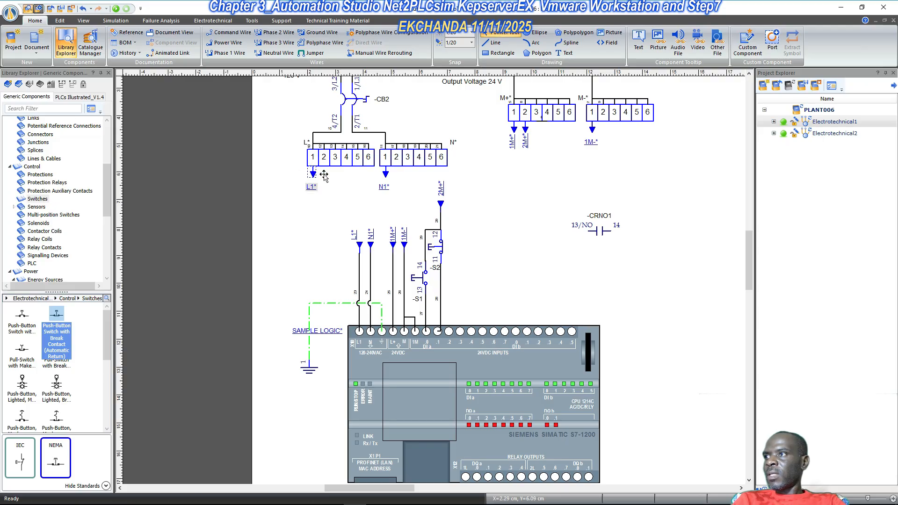
pyautogui.keyDown('ctrl'); pyautogui.moveTo(323, 175); pyautogui.dragTo(330, 177); pyautogui.keyUp('ctrl')
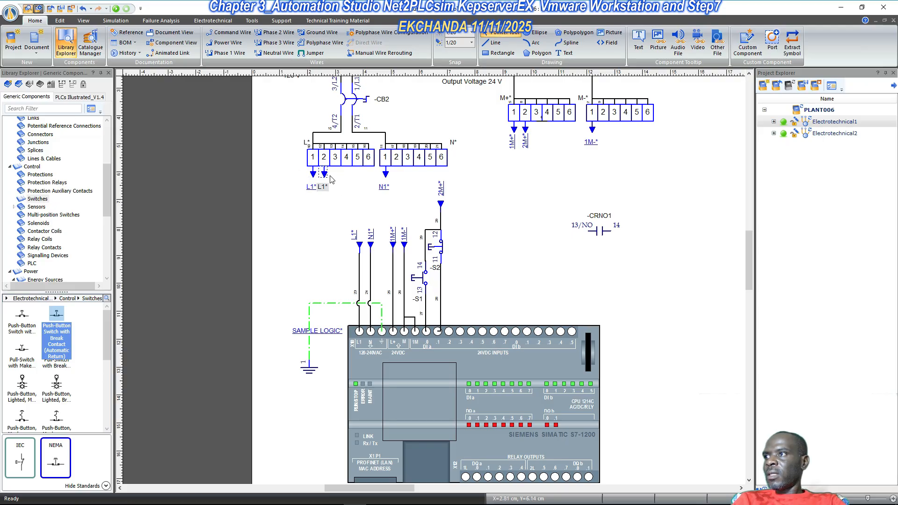
# - Set the association identifier of the copied output link at terminal 2 of the L strip to L3
pyautogui.doubleClick(324, 174)
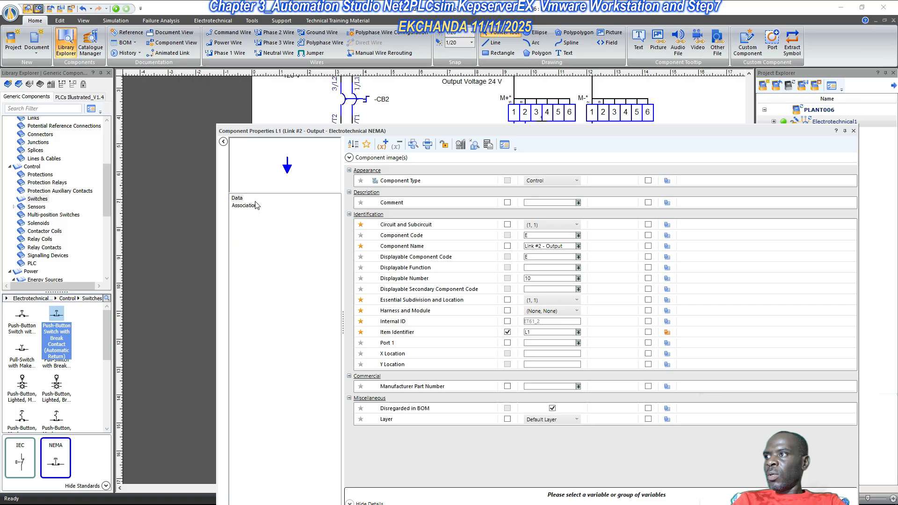
pyautogui.click(248, 205)
pyautogui.click(470, 162)
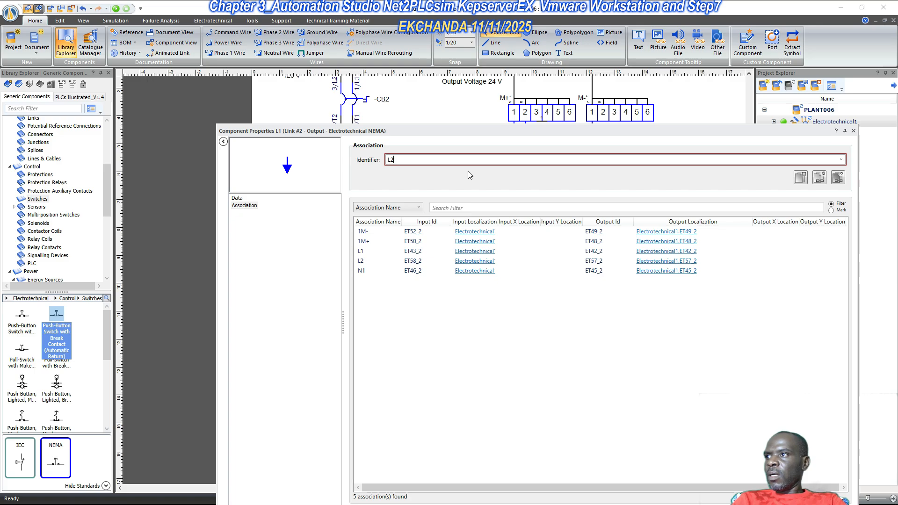
pyautogui.moveTo(526, 136); pyautogui.dragTo(527, 225)
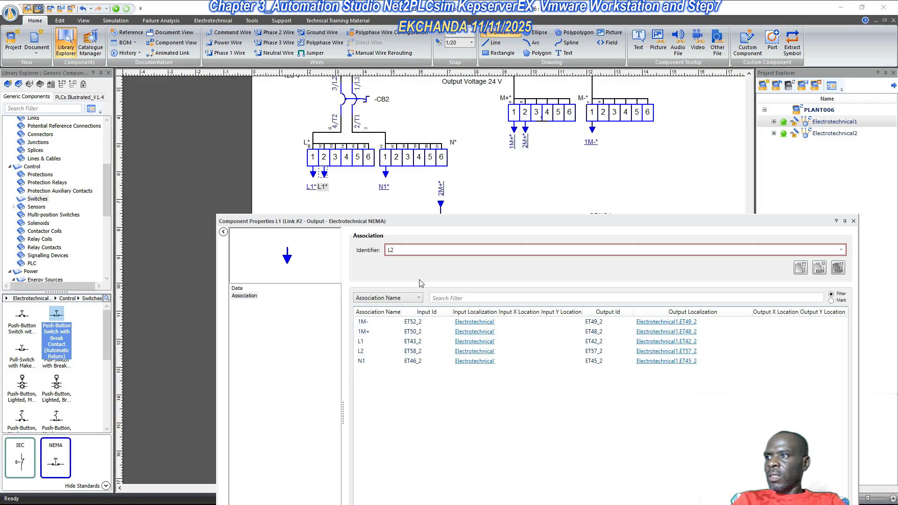
pyautogui.moveTo(408, 249); pyautogui.dragTo(389, 249)
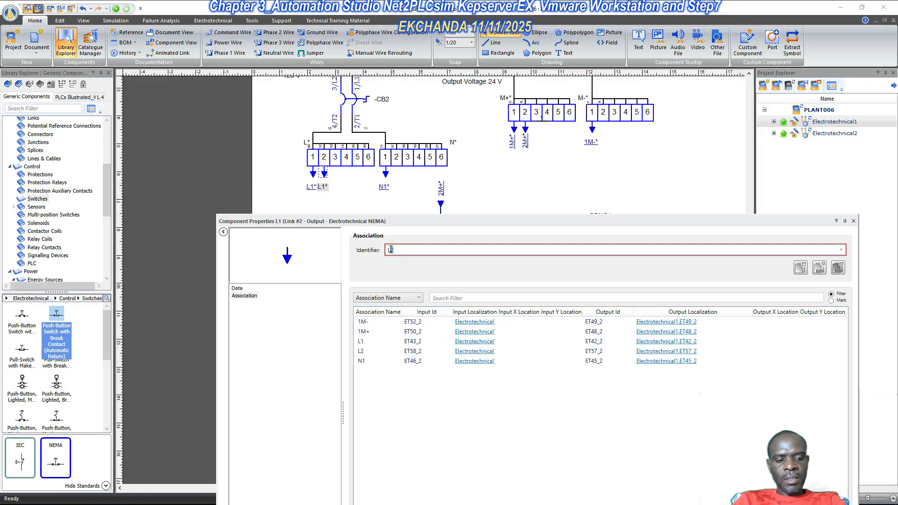
pyautogui.write('L3')
pyautogui.press('Return')
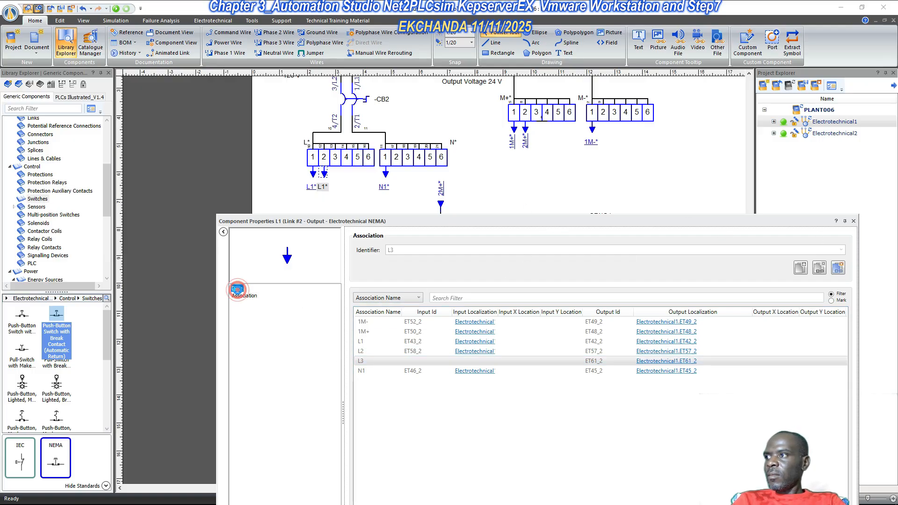
# - Change the item identifier of the output link at terminal 2 of the L strip to L3 and close its properties
pyautogui.click(236, 288)
pyautogui.click(541, 422)
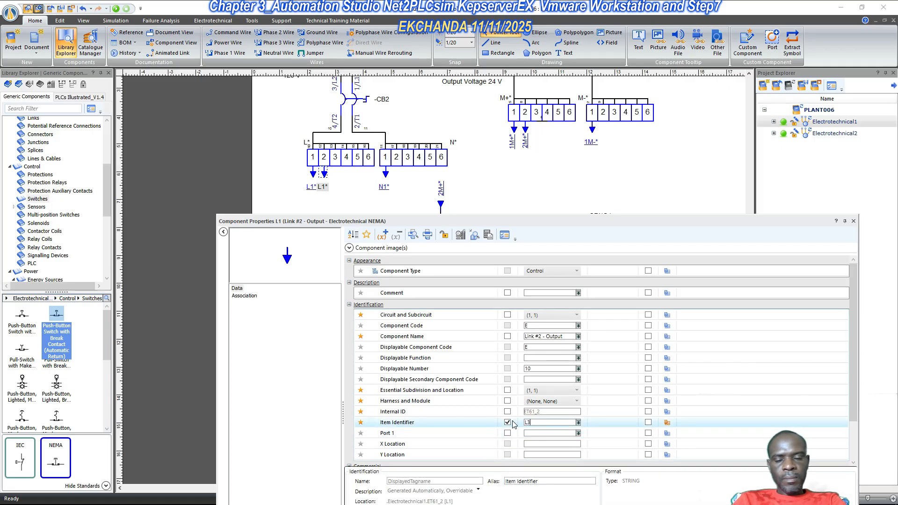
pyautogui.press('Return')
pyautogui.click(853, 222)
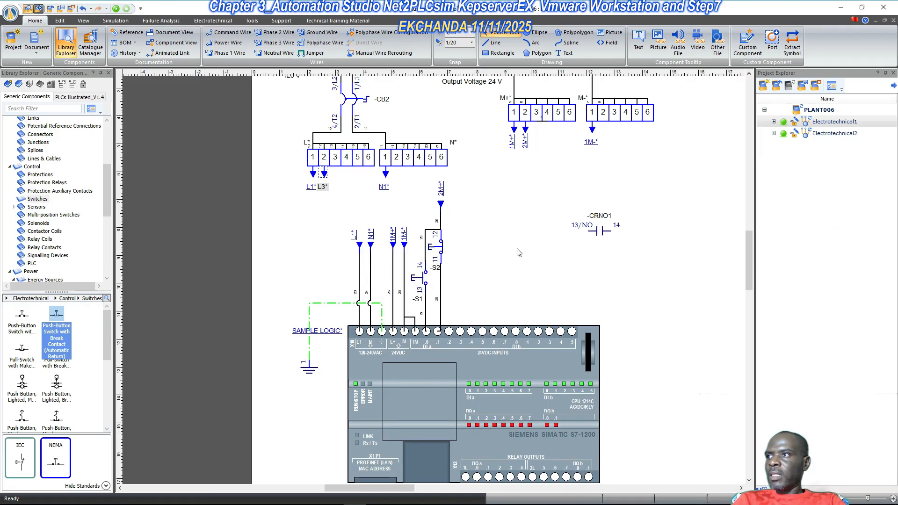
# - Copy the L1 input link and its wire to the free area beside the PLC's PROFINET port, then delete the copied wire
pyautogui.scroll(1, 321, 188)
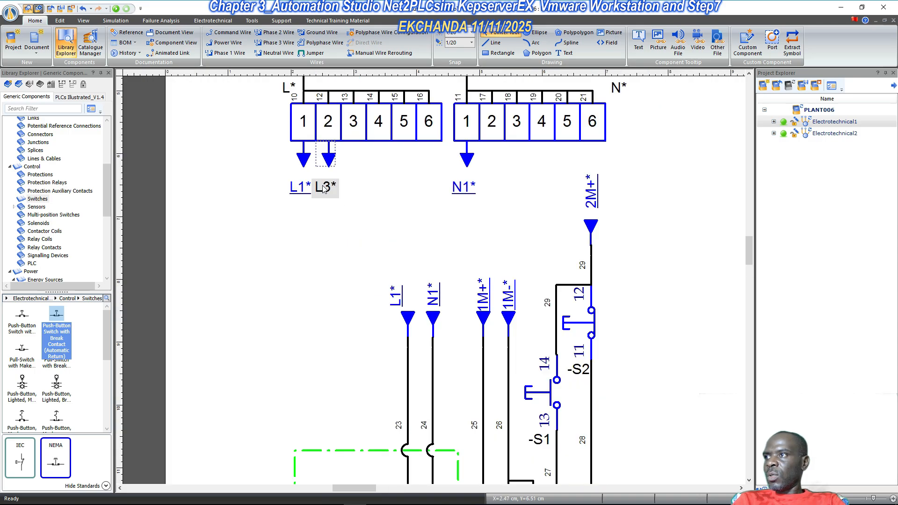
pyautogui.scroll(-1, 338, 190)
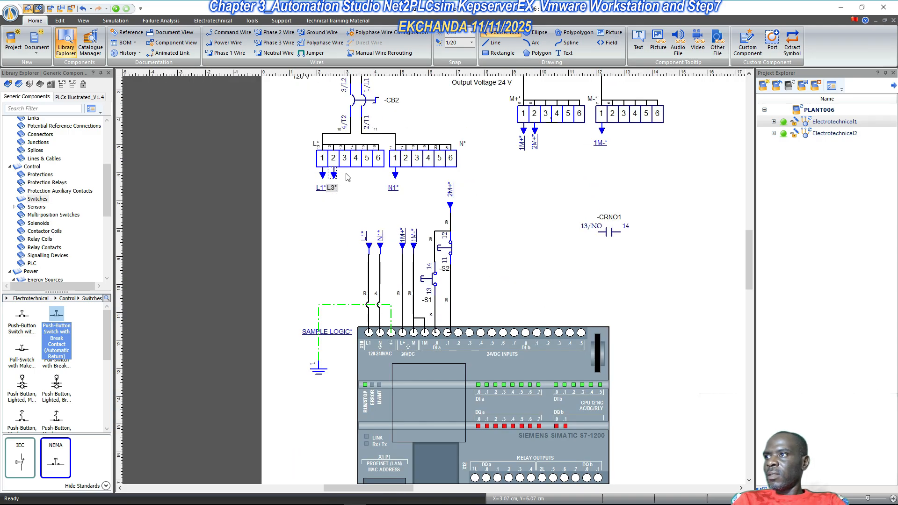
pyautogui.scroll(-2, 341, 187)
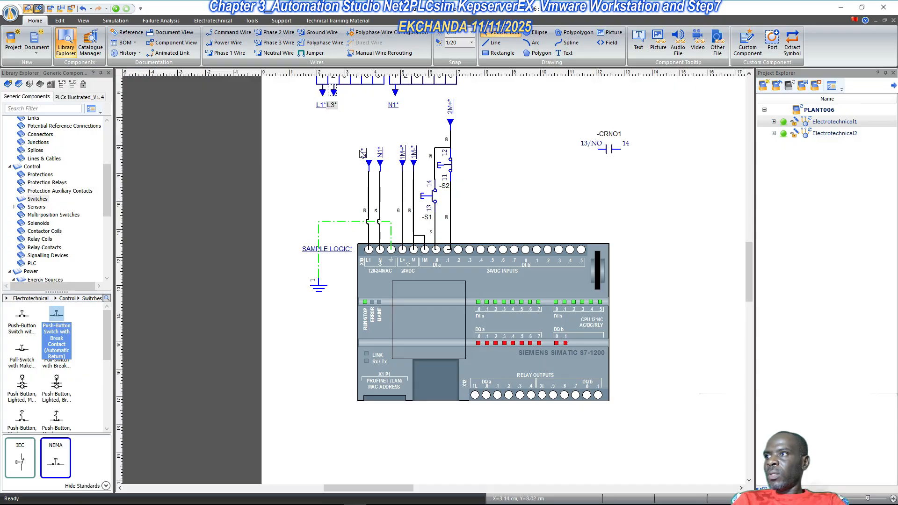
pyautogui.moveTo(348, 146); pyautogui.dragTo(375, 256)
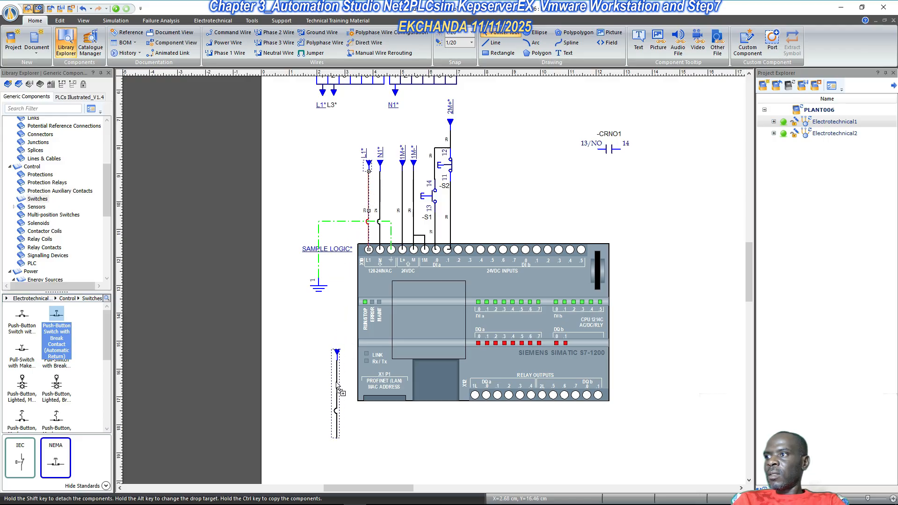
pyautogui.hotkey('ctrl', 'v')
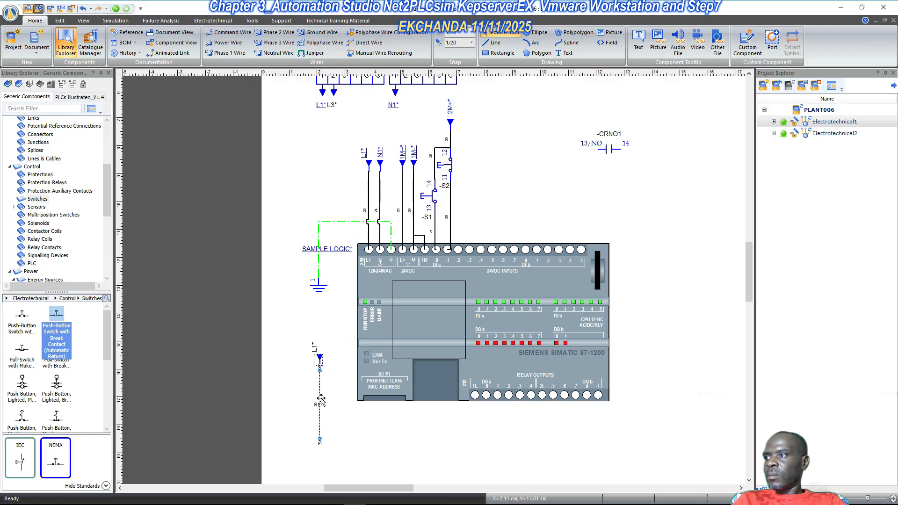
pyautogui.rightClick(319, 385)
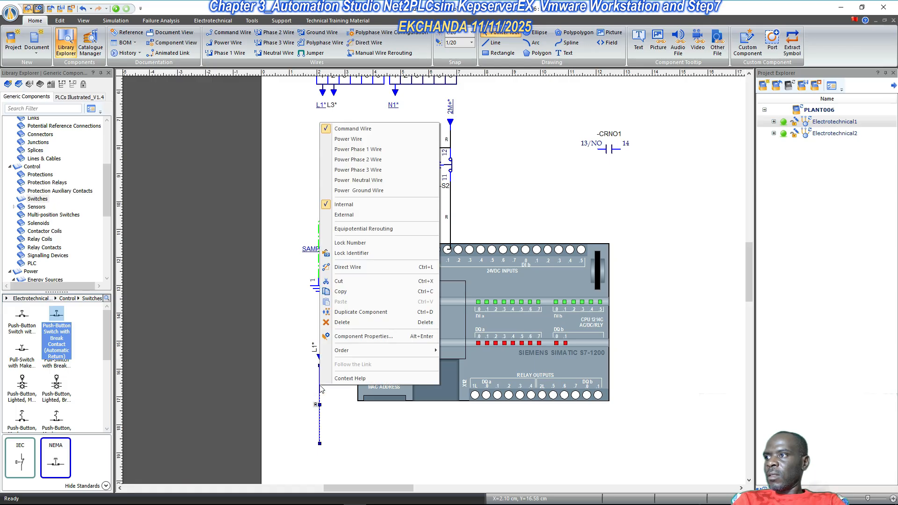
pyautogui.click(342, 322)
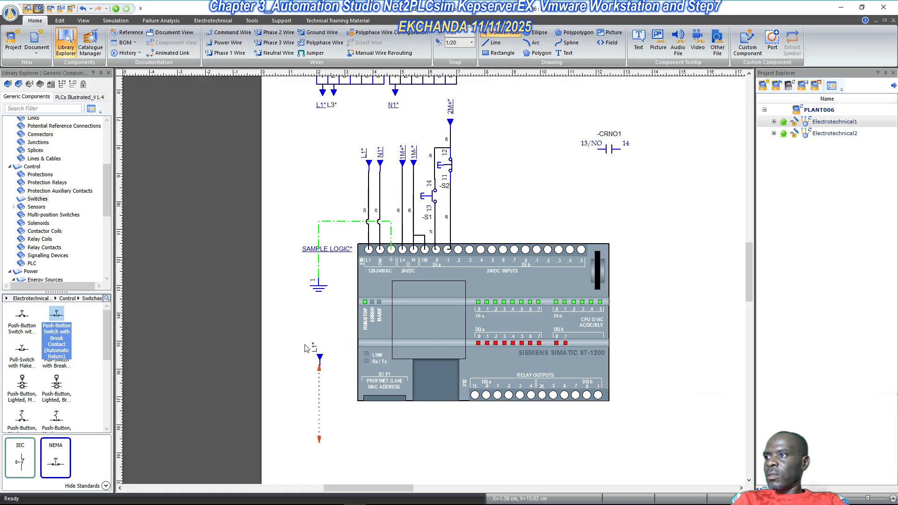
# - Flip the copied L1 input link horizontally so that its arrow points up
pyautogui.rightClick(320, 357)
pyautogui.moveTo(397, 253)
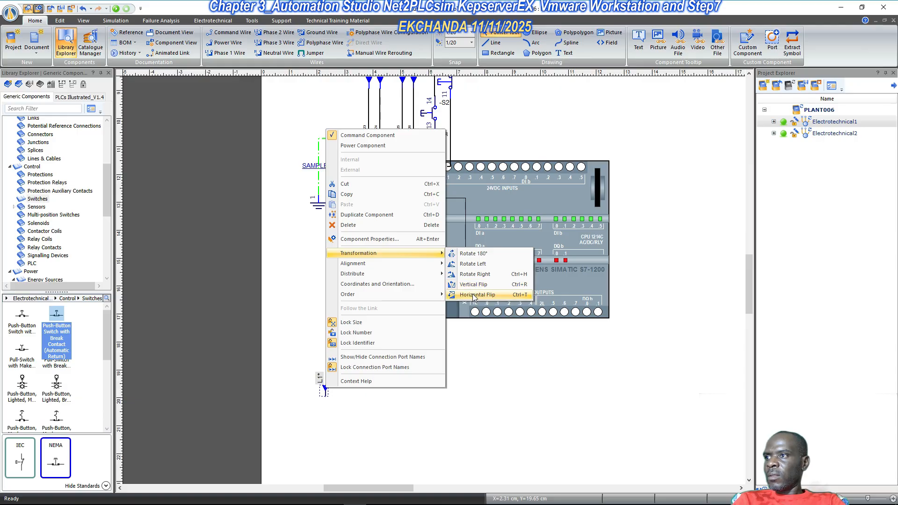
pyautogui.click(473, 294)
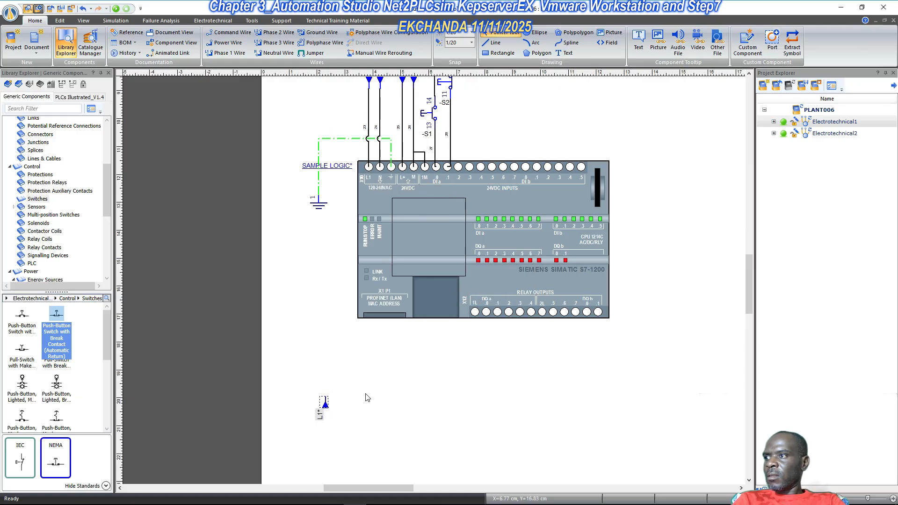
pyautogui.click(370, 414)
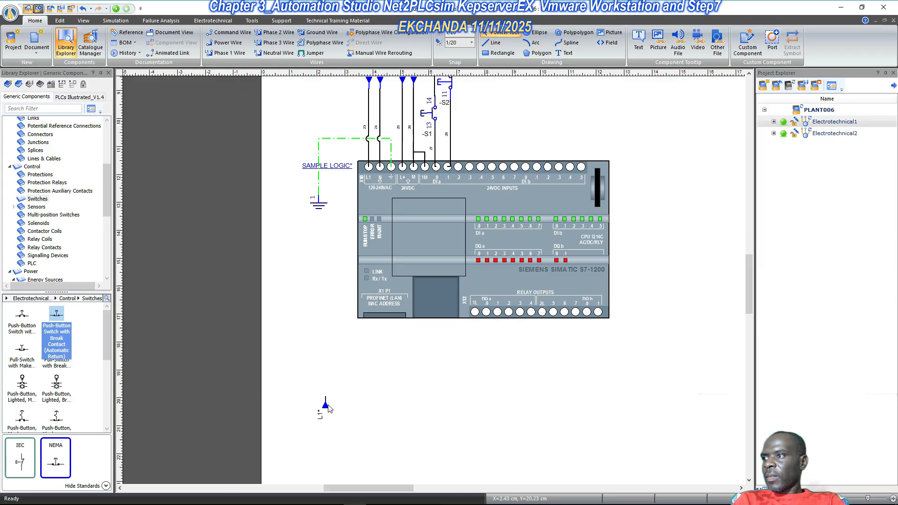
# - Move the flipped L1 input link to the free area below relay output terminal 1L of the PLC
pyautogui.moveTo(329, 409); pyautogui.dragTo(465, 417)
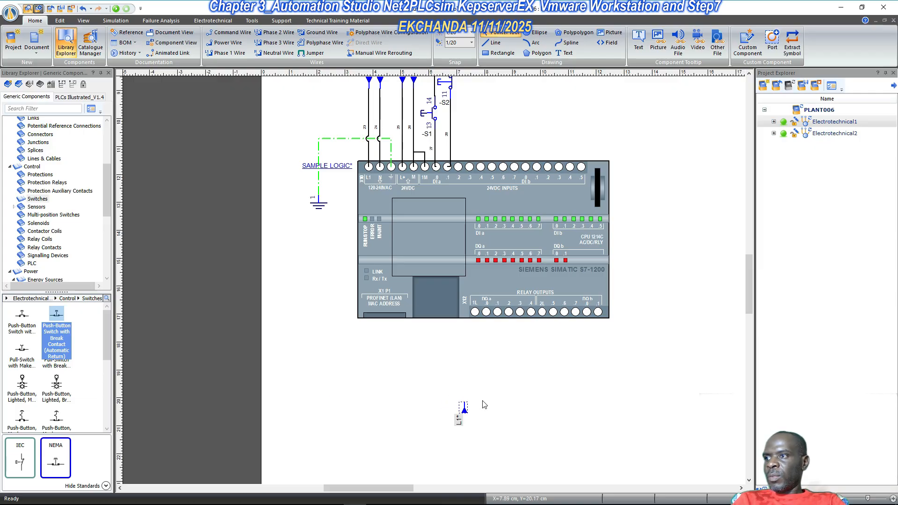
pyautogui.scroll(1, 484, 405)
pyautogui.click(497, 424)
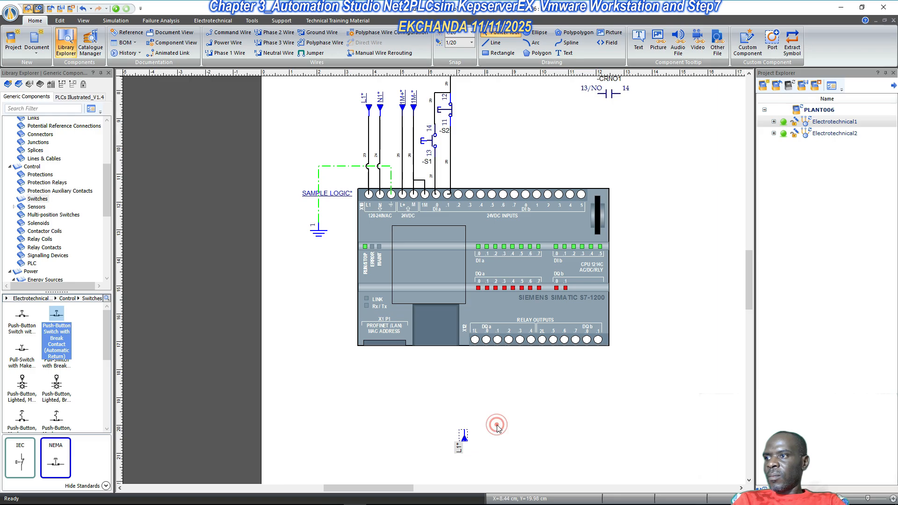
pyautogui.click(465, 438)
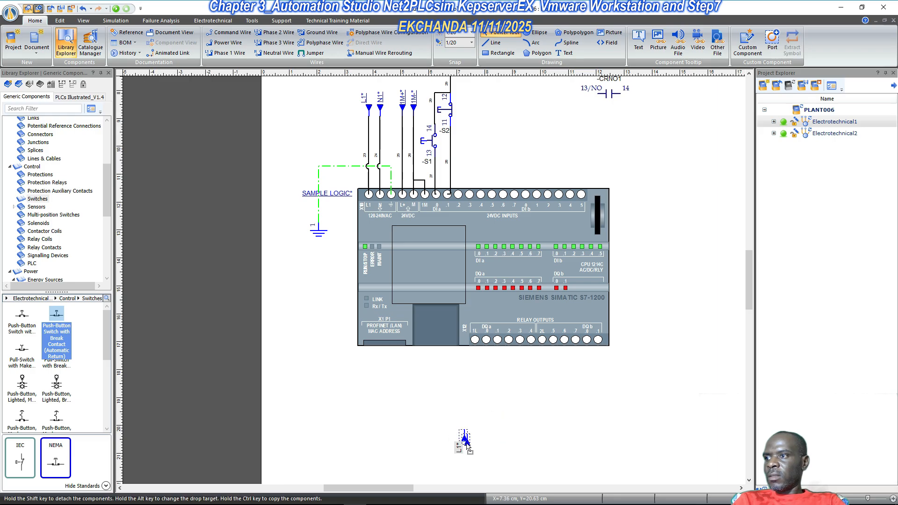
pyautogui.moveTo(484, 405); pyautogui.dragTo(486, 408)
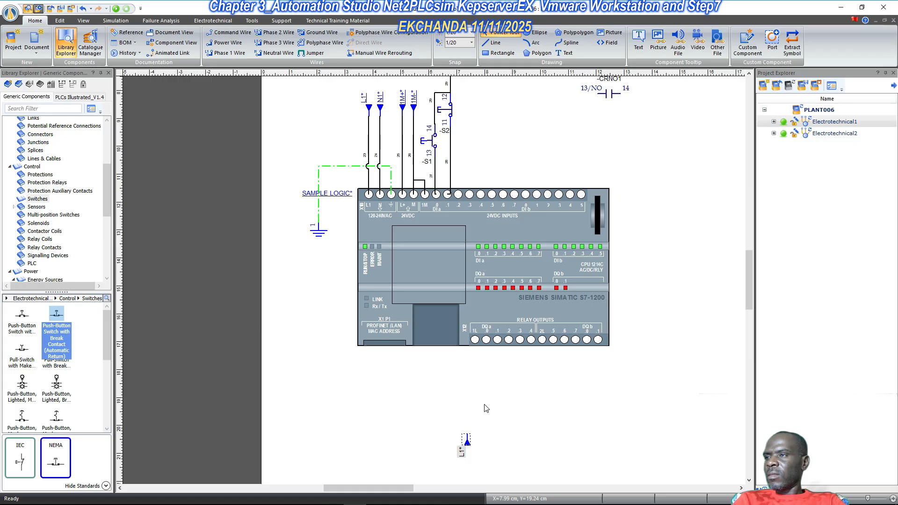
pyautogui.click(489, 431)
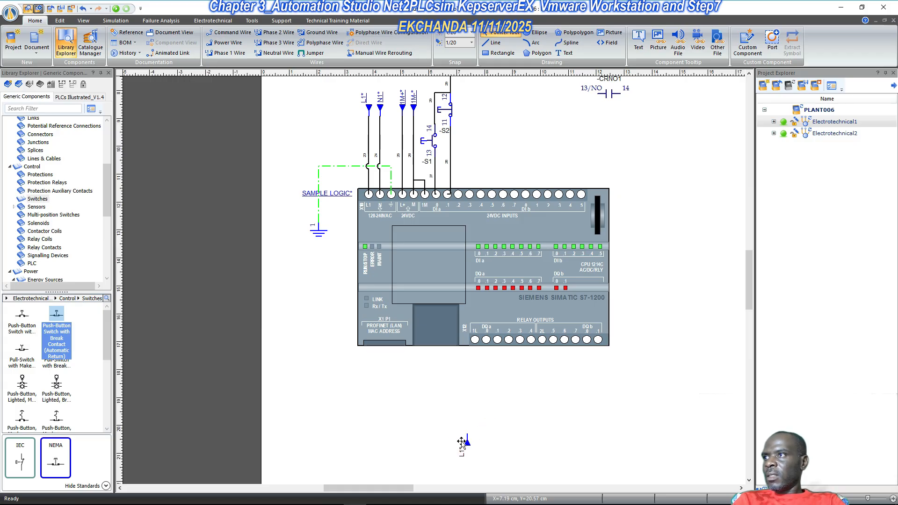
pyautogui.click(462, 441)
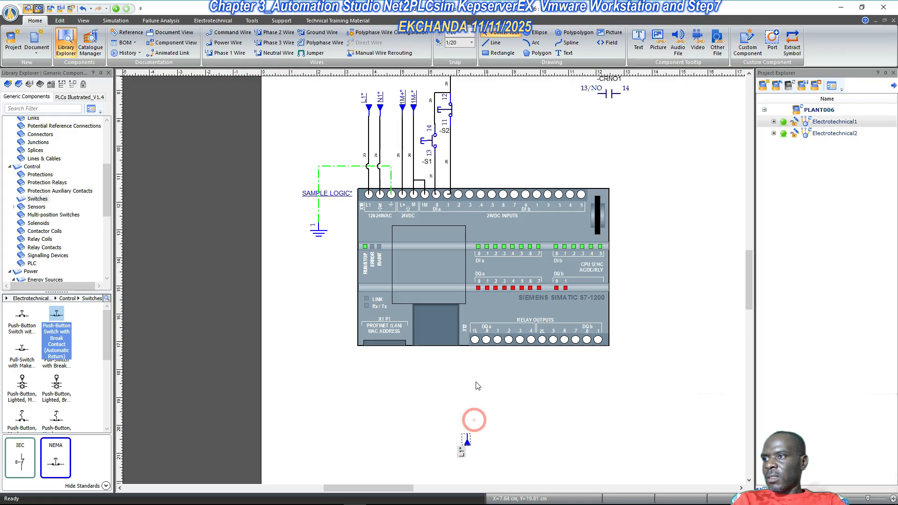
# - Wire relay output terminal 1L of the PLC to the input link below it
pyautogui.click(474, 420)
pyautogui.click(475, 340)
pyautogui.click(469, 435)
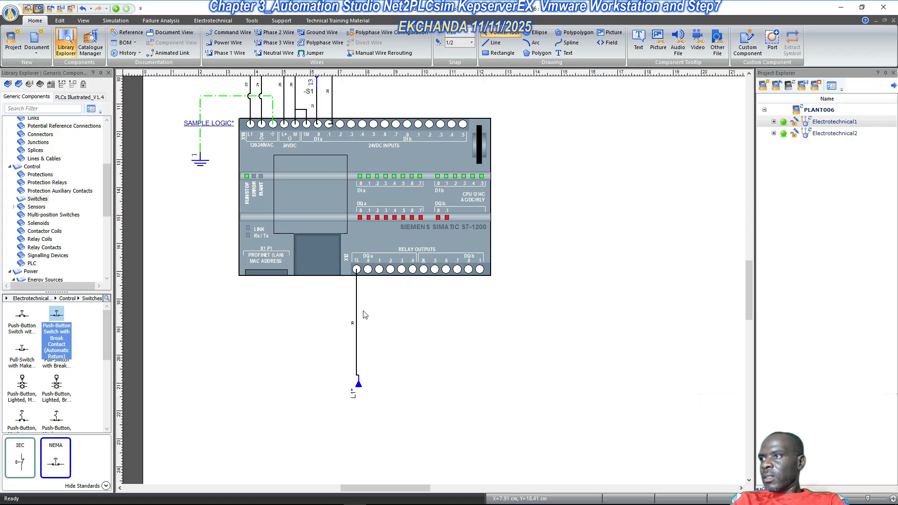
# - Associate the input link below relay output terminal 1L with the L3 output link
pyautogui.scroll(3, 354, 381)
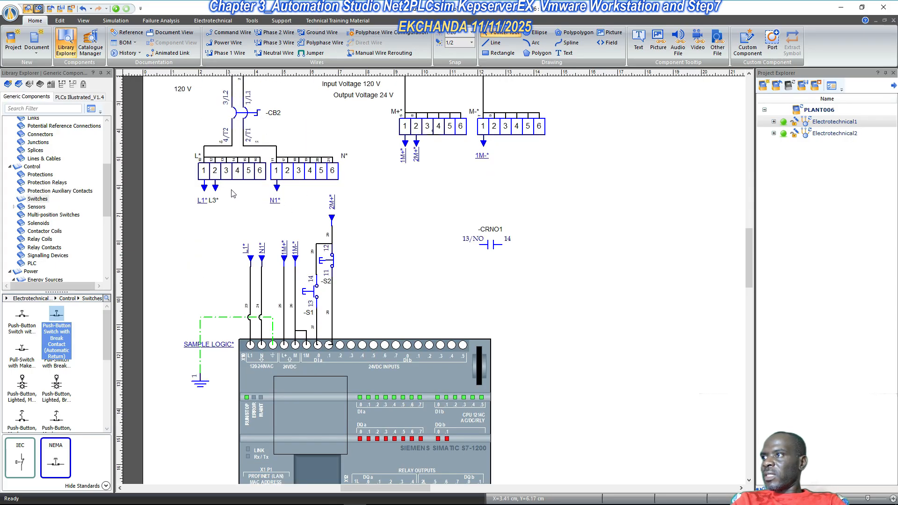
pyautogui.scroll(-3, 279, 188)
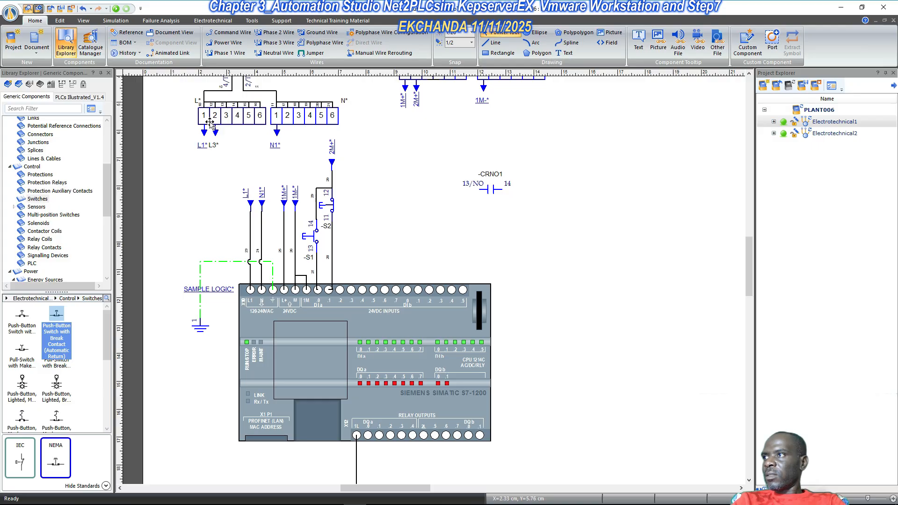
pyautogui.scroll(-6, 370, 210)
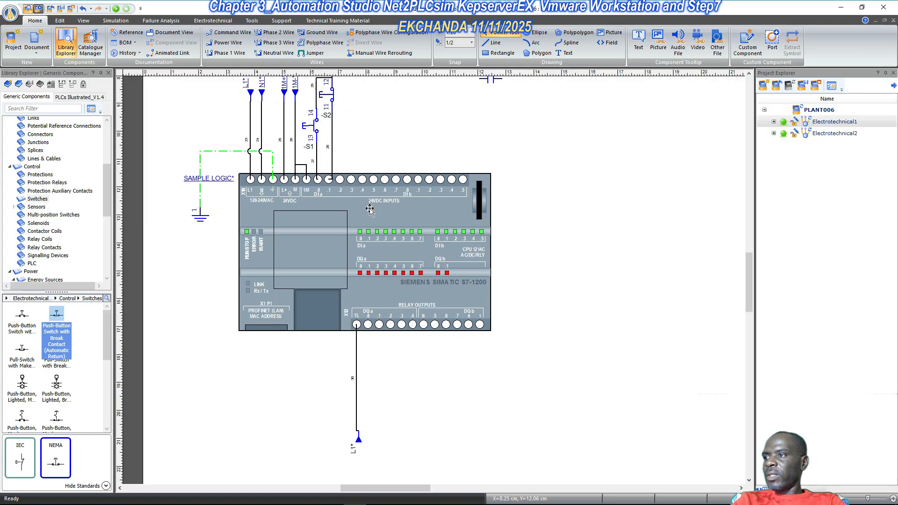
pyautogui.doubleClick(358, 441)
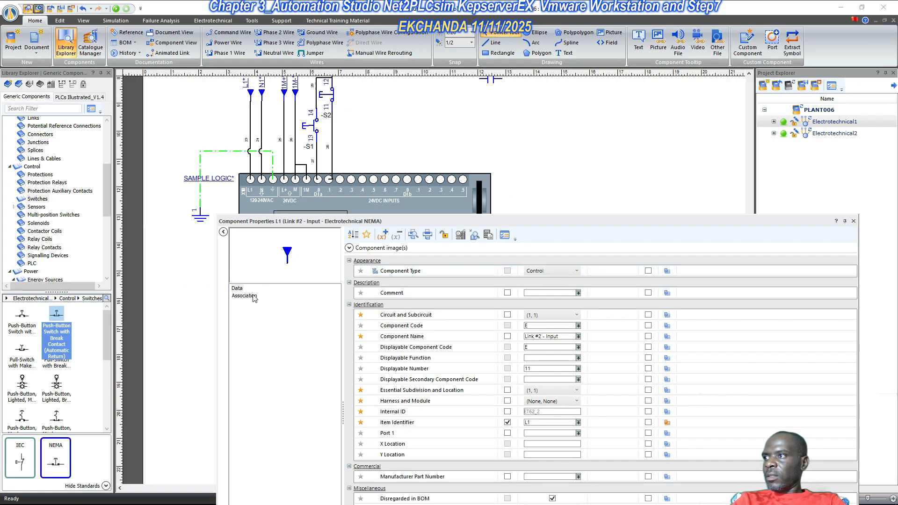
pyautogui.click(255, 297)
pyautogui.click(406, 363)
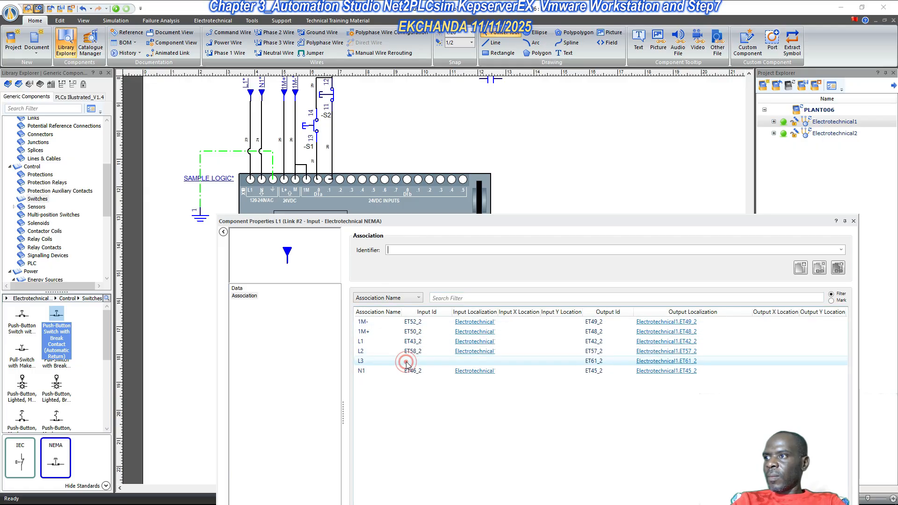
pyautogui.click(407, 361)
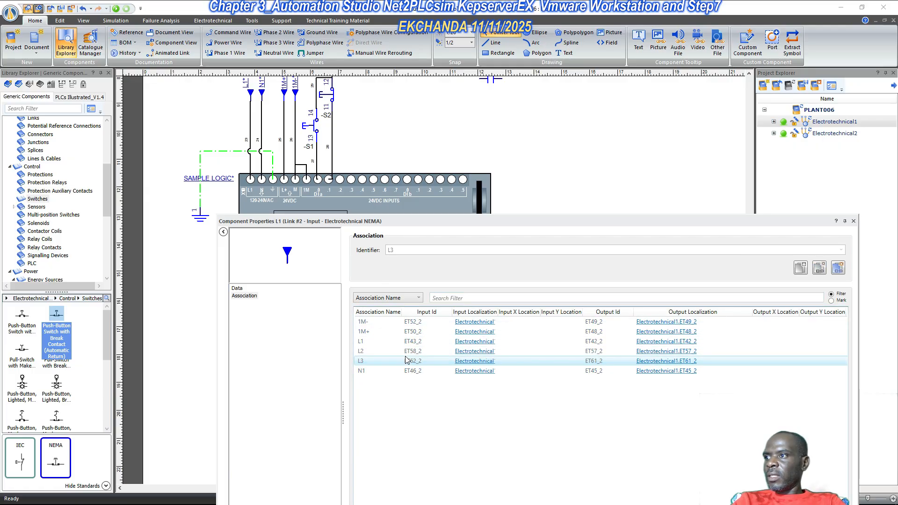
# - Change the item identifier of the input link below terminal 1L to L3 and close its properties
pyautogui.click(236, 290)
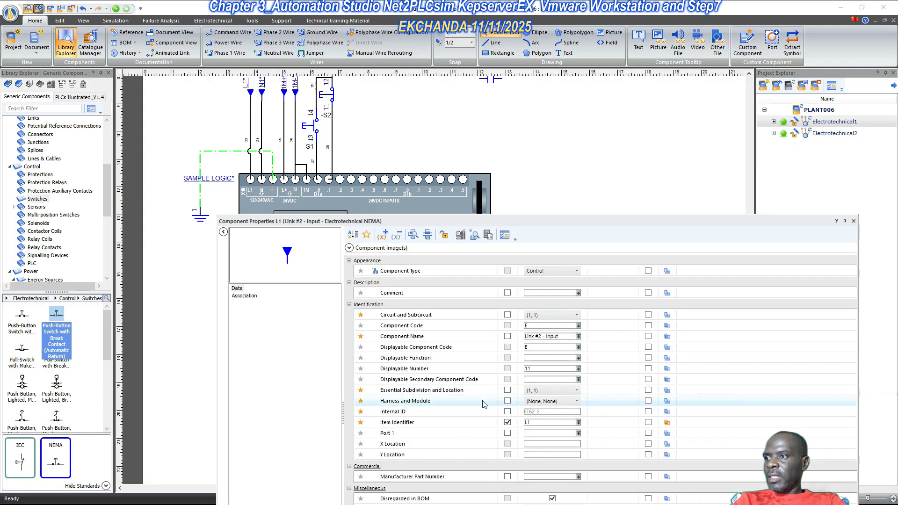
pyautogui.click(542, 422)
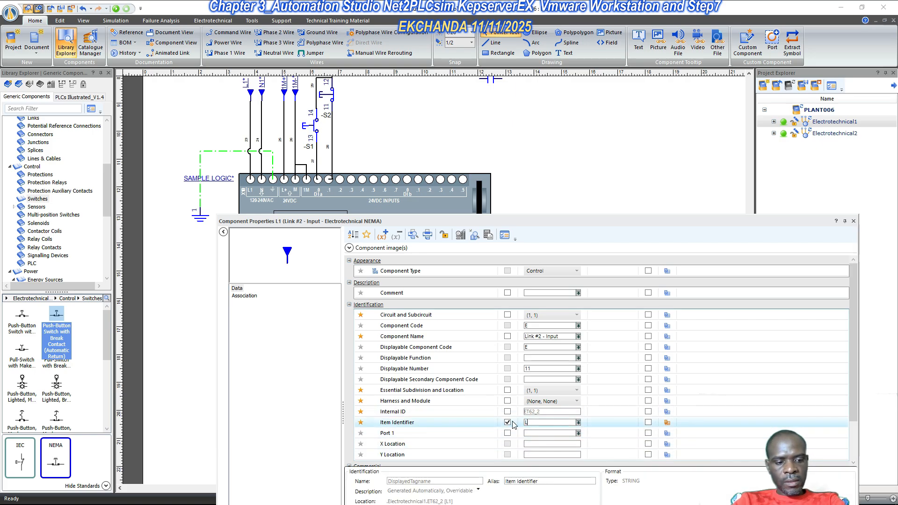
pyautogui.press('Return')
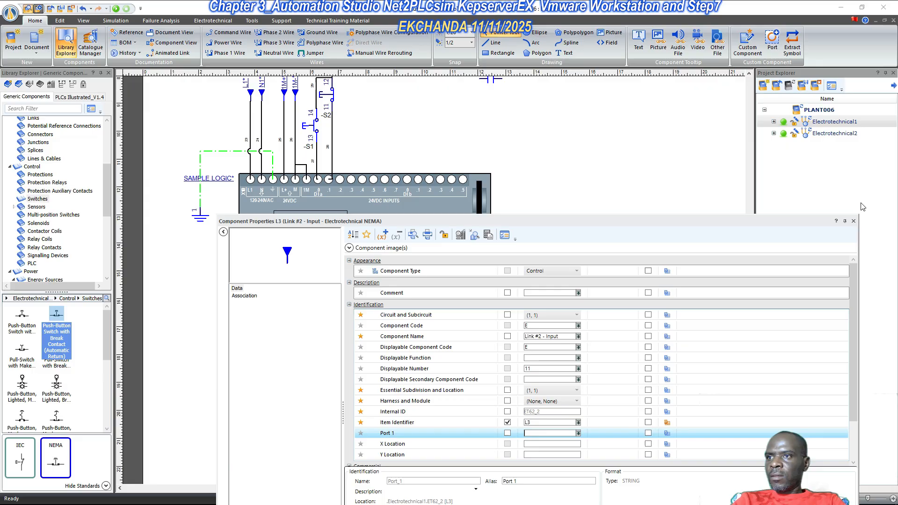
pyautogui.click(853, 221)
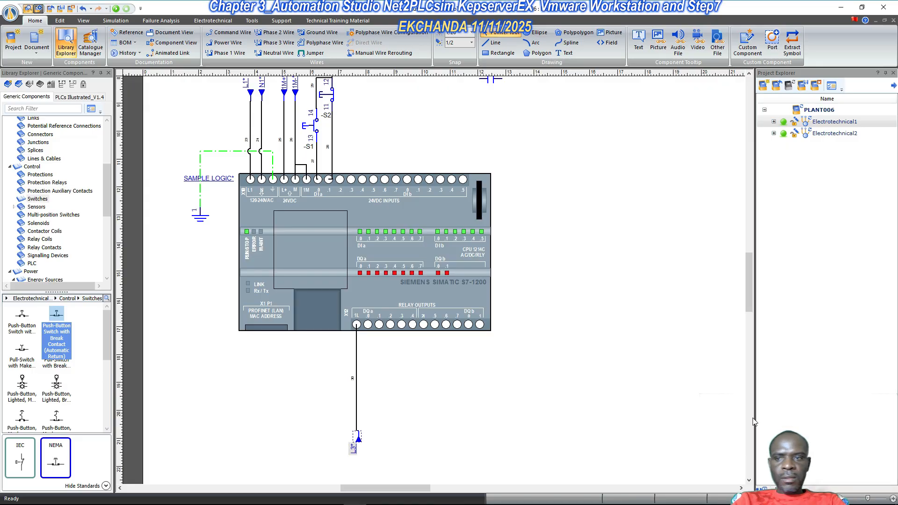
pyautogui.click(410, 404)
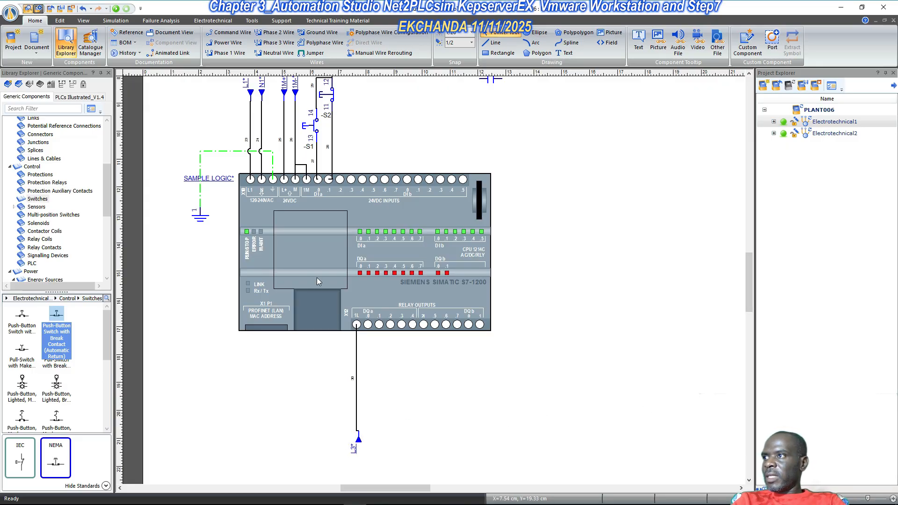
# - Examine the L3 supply path from the L strip to relay output terminal 1L and the DQ a and DQ b output terminals
pyautogui.scroll(3, 317, 281)
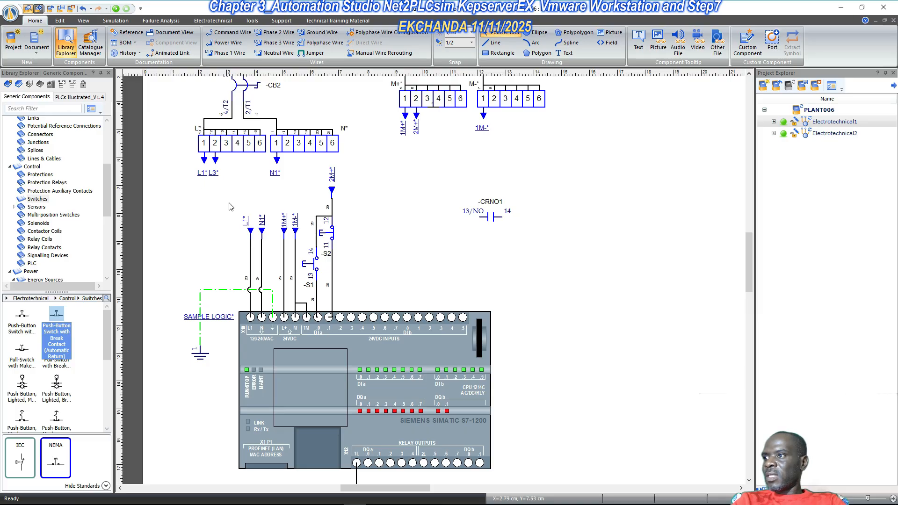
pyautogui.scroll(-2, 521, 305)
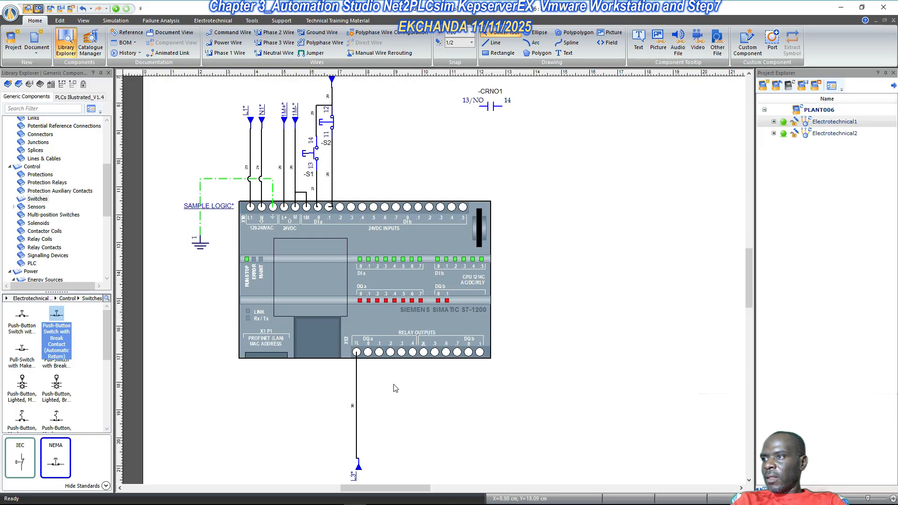
pyautogui.scroll(3, 434, 395)
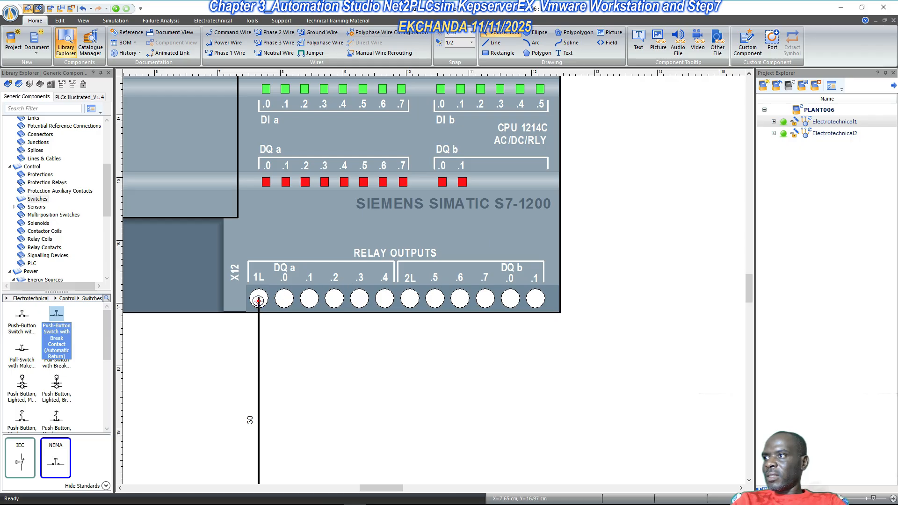
pyautogui.moveTo(259, 298)
pyautogui.mouseDown()
pyautogui.moveTo(420, 297)
pyautogui.moveTo(261, 302)
pyautogui.mouseUp()
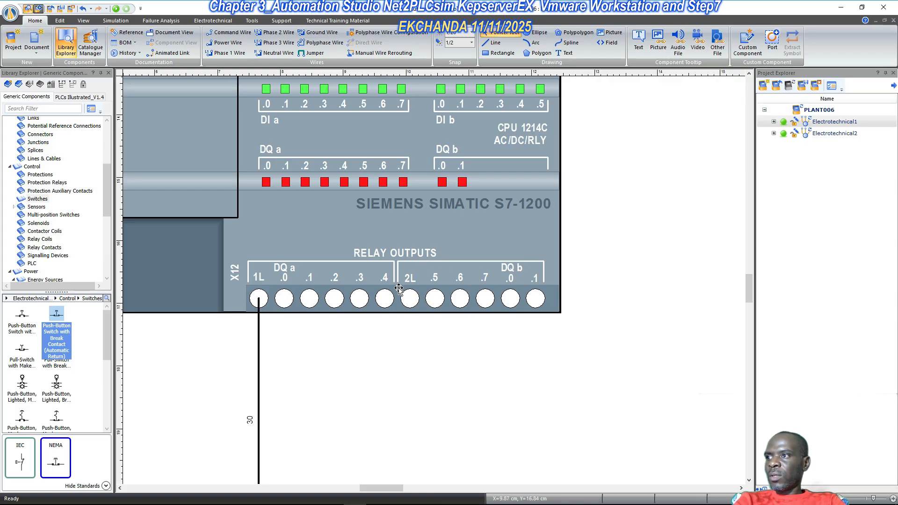
pyautogui.scroll(-3, 438, 250)
pyautogui.scroll(-1, 399, 316)
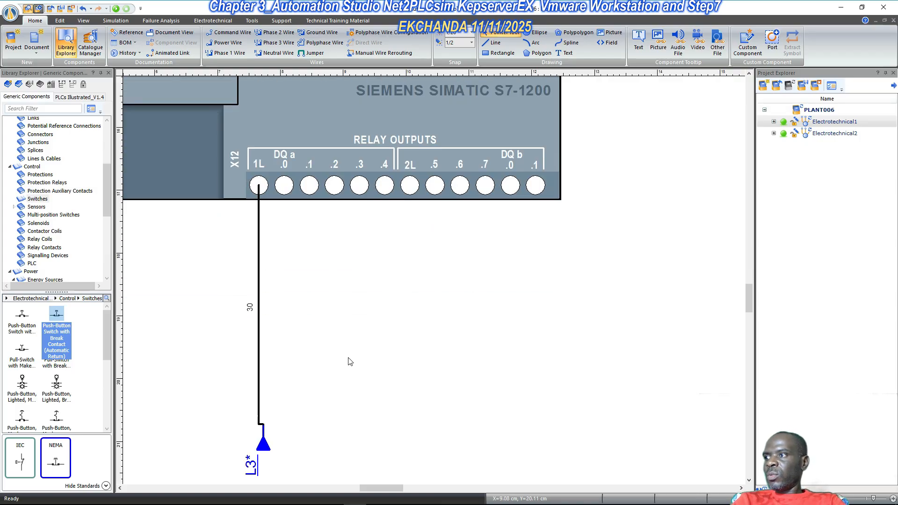
pyautogui.scroll(-1, 350, 361)
pyautogui.moveTo(295, 457); pyautogui.dragTo(205, 369)
pyautogui.click(362, 369)
pyautogui.scroll(9, 366, 373)
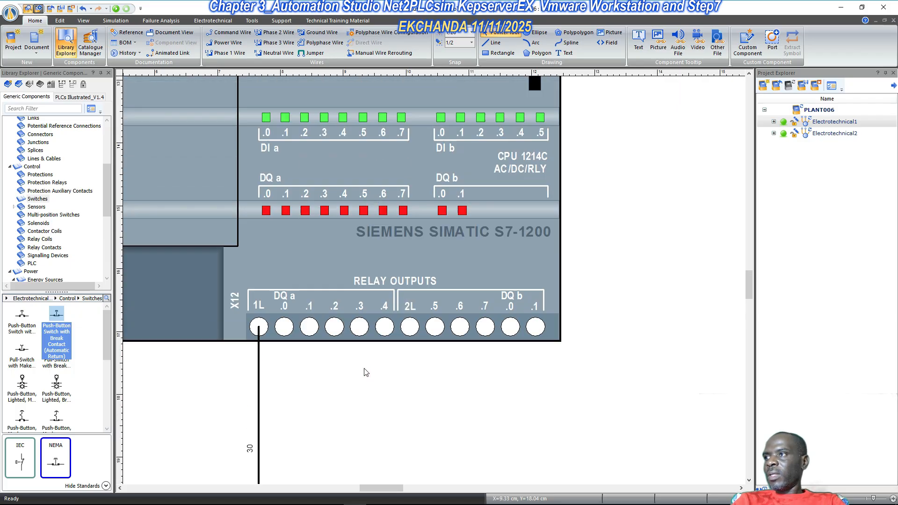
pyautogui.scroll(-1, 621, 427)
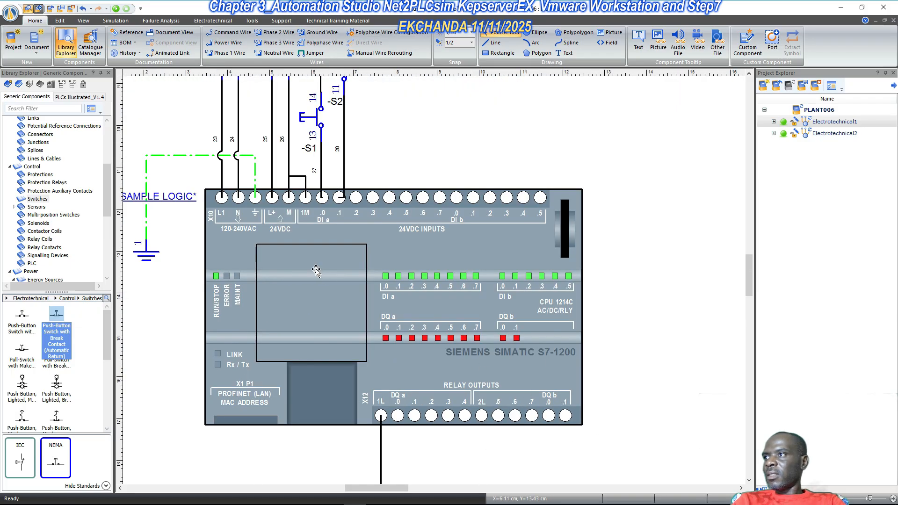
# - Duplicate the L3 output link under terminal 2 of the L strip onto terminal 3
pyautogui.scroll(-2, 412, 269)
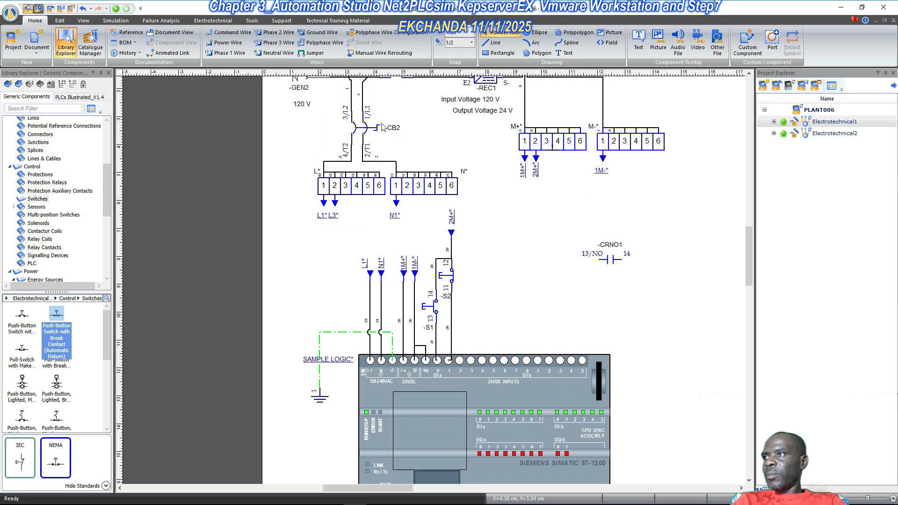
pyautogui.scroll(3, 357, 214)
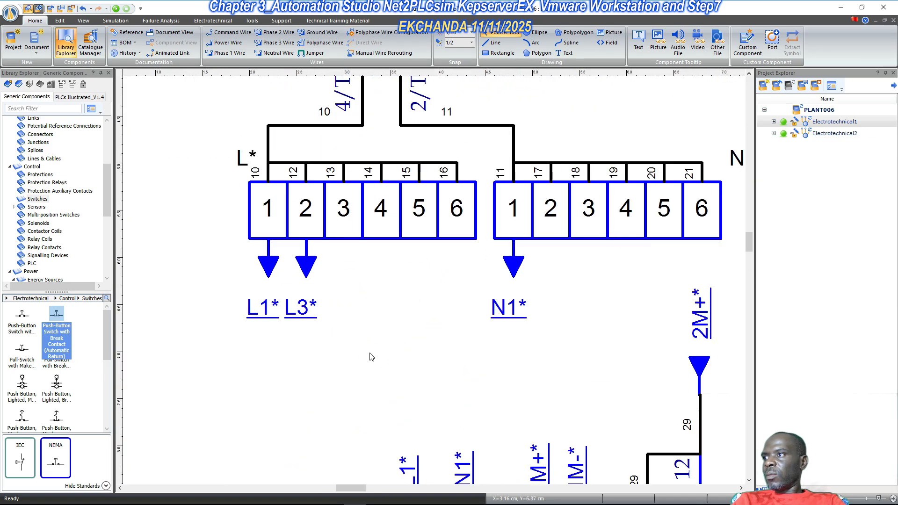
pyautogui.moveTo(326, 335); pyautogui.dragTo(325, 265)
pyautogui.hotkey('ctrl', 'z')
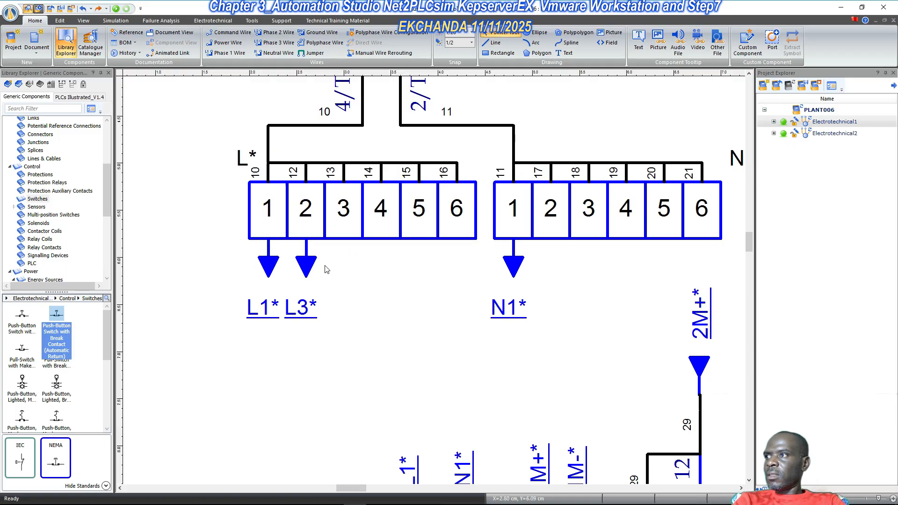
pyautogui.click(315, 268)
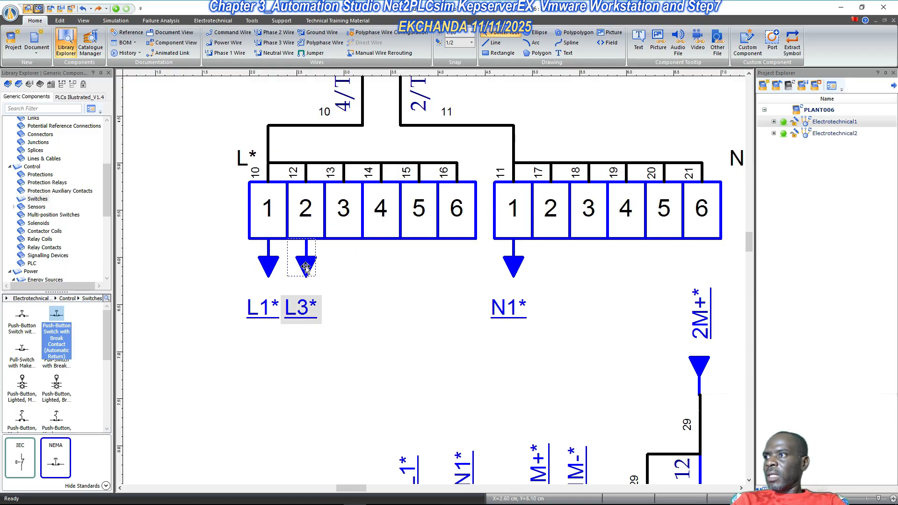
pyautogui.moveTo(305, 267); pyautogui.dragTo(347, 267)
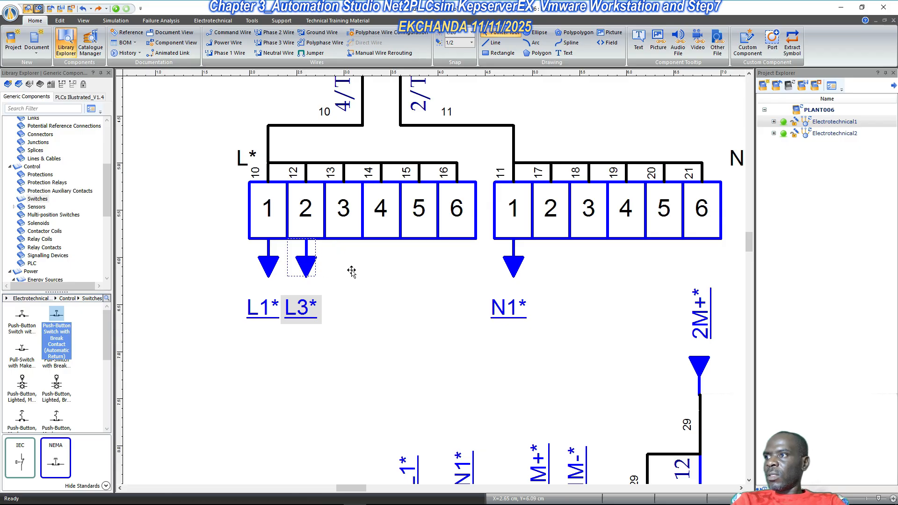
pyautogui.click(408, 303)
pyautogui.click(344, 265)
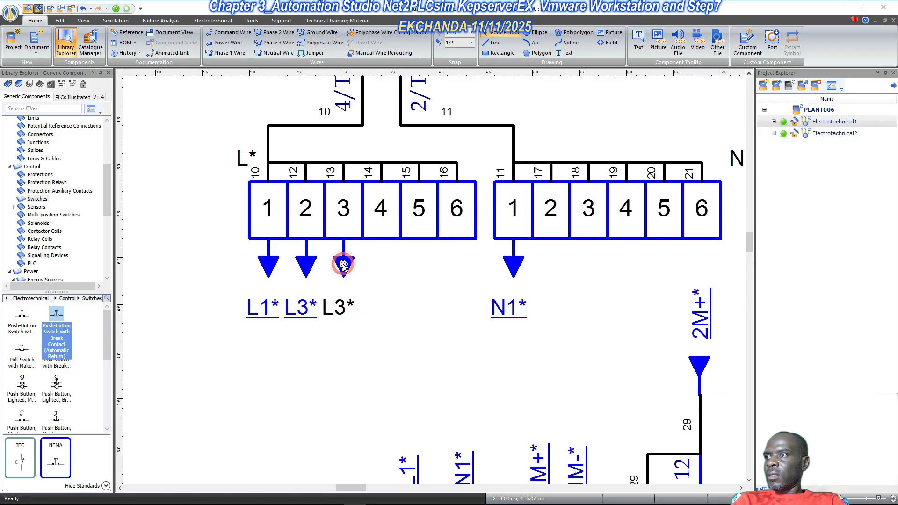
# - Create association L4 for the output link under terminal 3 of the L strip and set its item identifier to L4
pyautogui.doubleClick(344, 265)
pyautogui.click(322, 285)
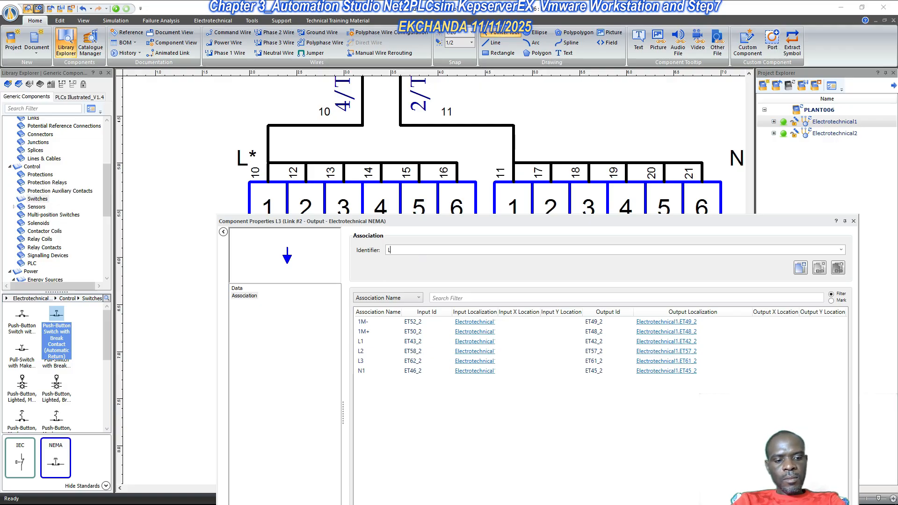
pyautogui.write('L4')
pyautogui.press('Return')
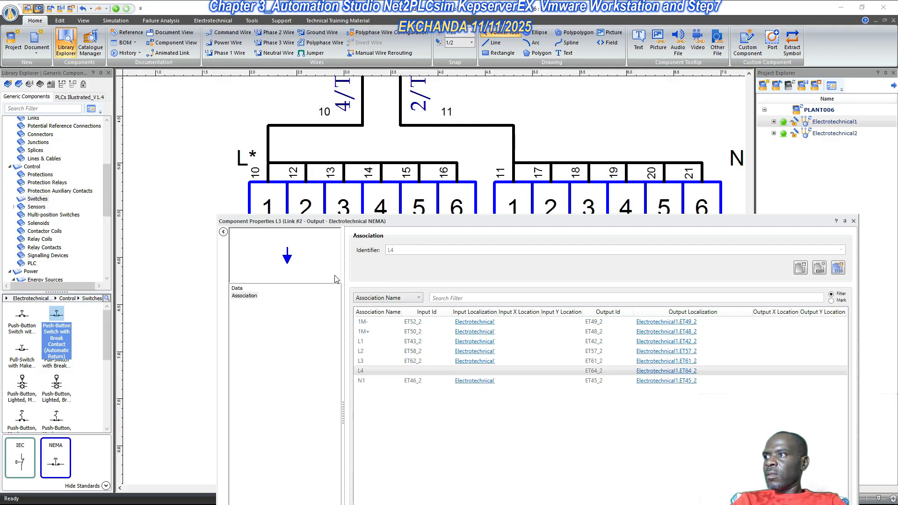
pyautogui.click(238, 289)
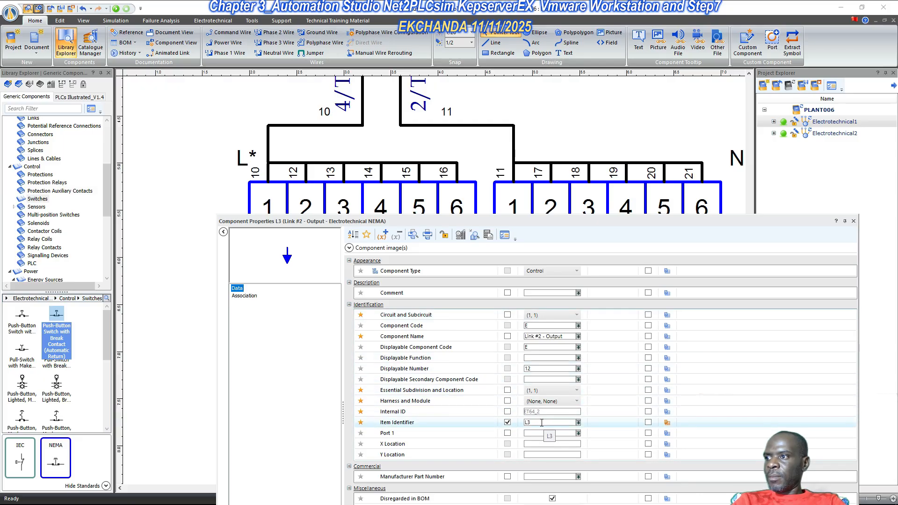
pyautogui.click(527, 422)
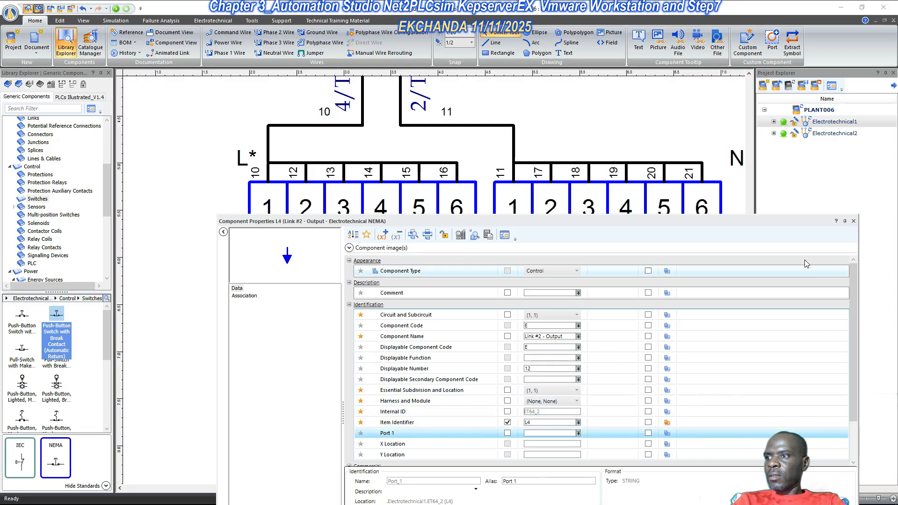
pyautogui.click(853, 221)
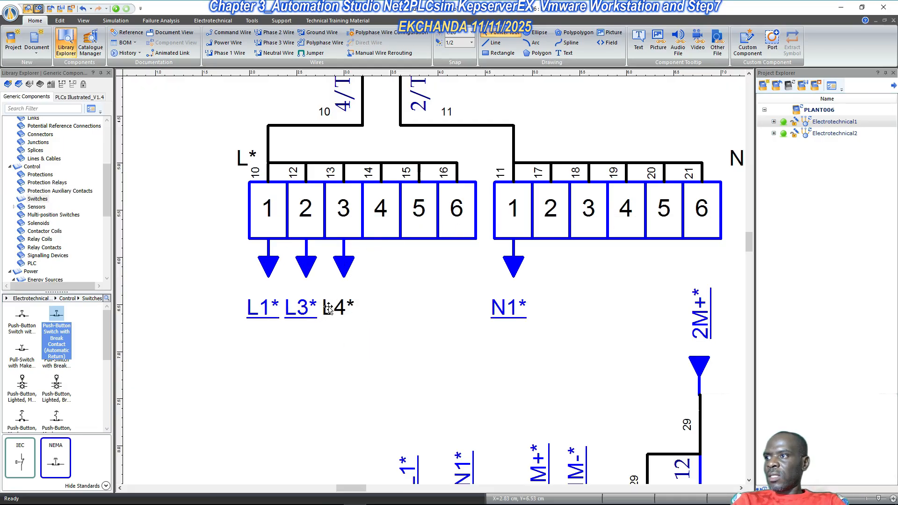
# - Duplicate the L3 input link to a position below relay output terminal 2L and wire the copy to 2L
pyautogui.scroll(-3, 401, 237)
pyautogui.scroll(-2, 400, 237)
pyautogui.scroll(-3, 400, 201)
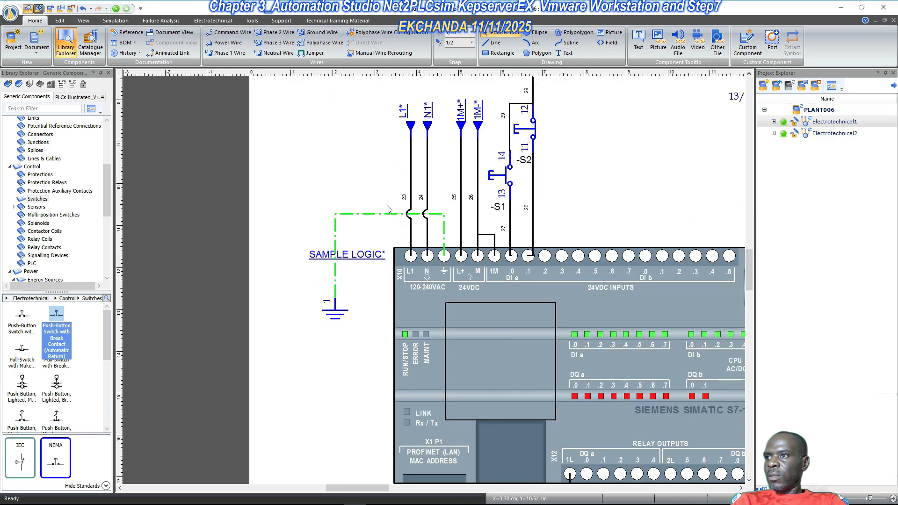
pyautogui.scroll(-2, 374, 211)
pyautogui.scroll(3, 489, 383)
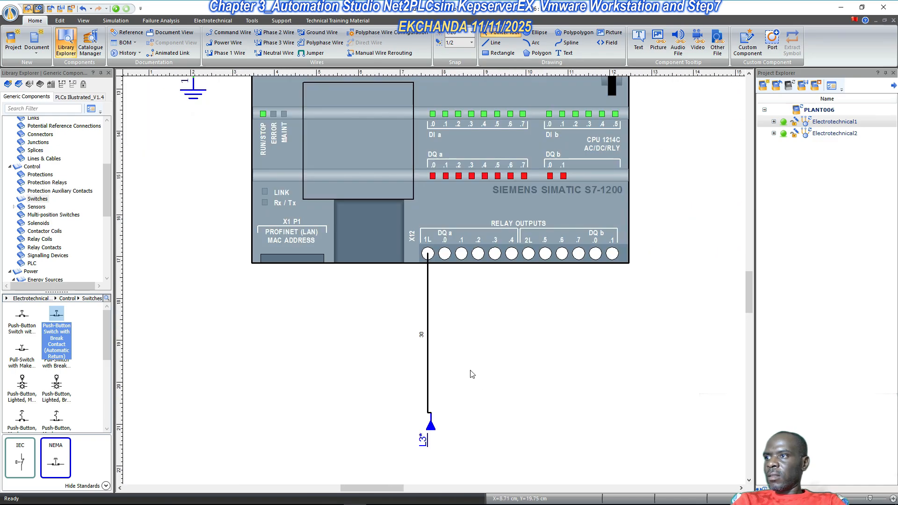
pyautogui.moveTo(463, 458); pyautogui.dragTo(403, 263)
pyautogui.click(489, 345)
pyautogui.click(434, 428)
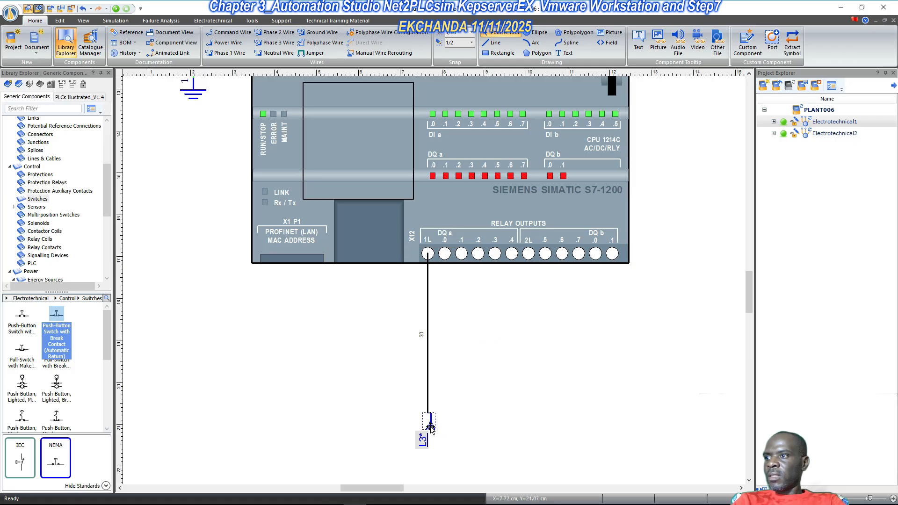
pyautogui.moveTo(430, 426); pyautogui.dragTo(525, 427)
pyautogui.click(563, 383)
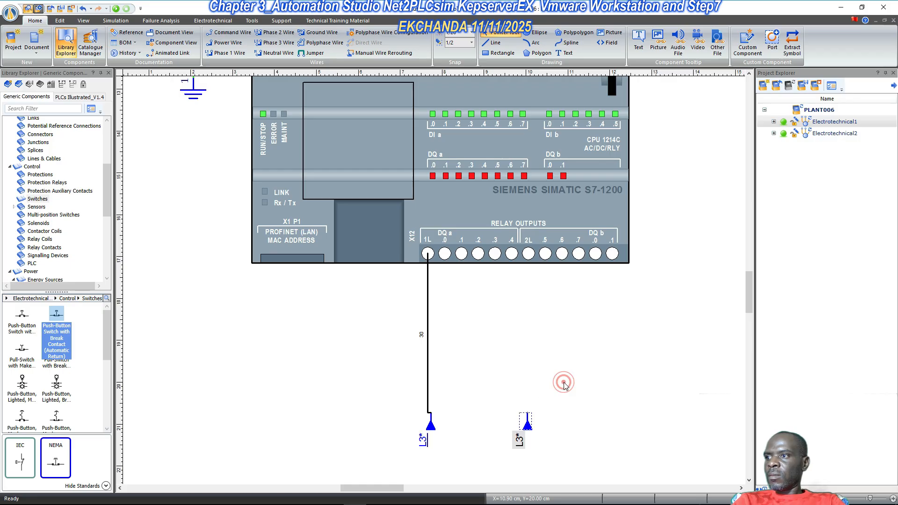
pyautogui.moveTo(528, 254); pyautogui.dragTo(525, 416)
# - Associate the input link below terminal 2L with the L4 output link and set its item identifier to L4
pyautogui.doubleClick(527, 425)
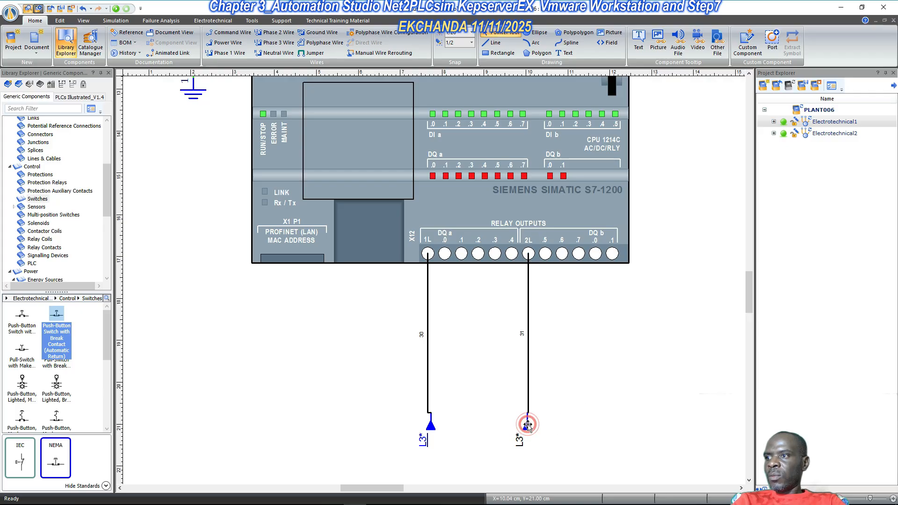
pyautogui.click(245, 295)
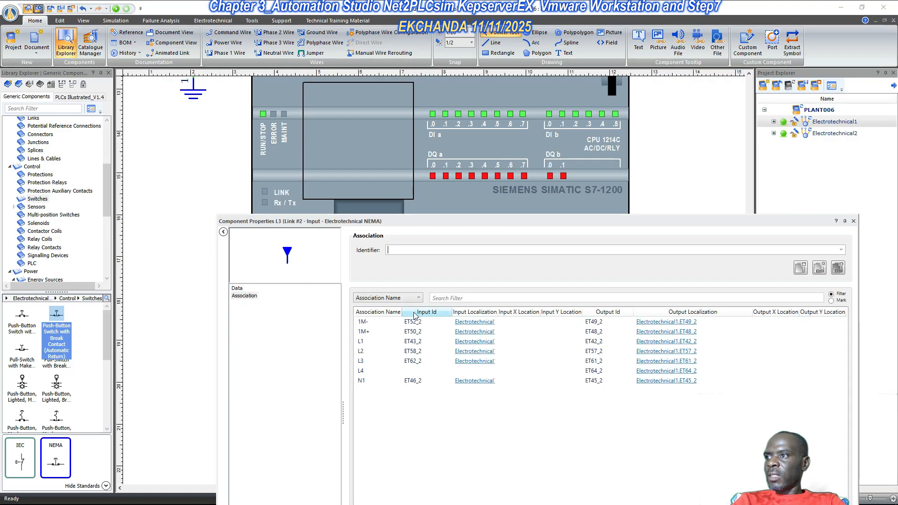
pyautogui.doubleClick(362, 371)
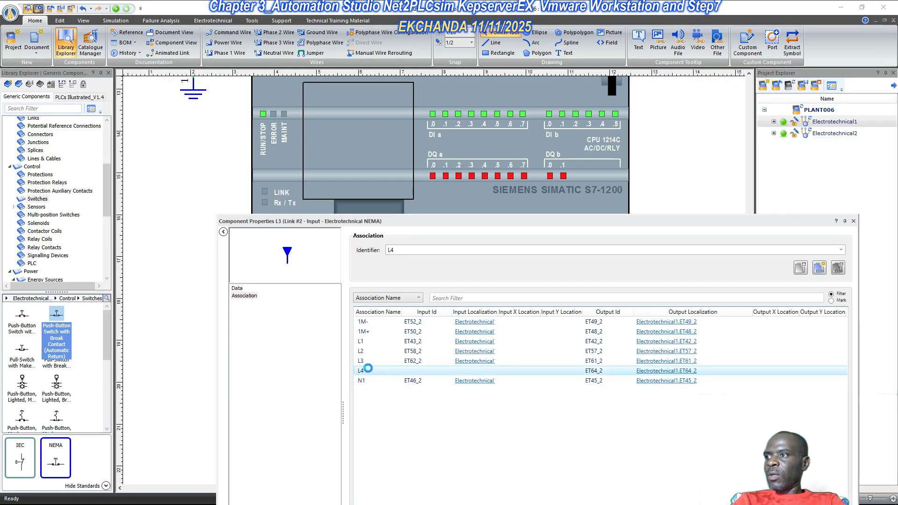
pyautogui.click(237, 288)
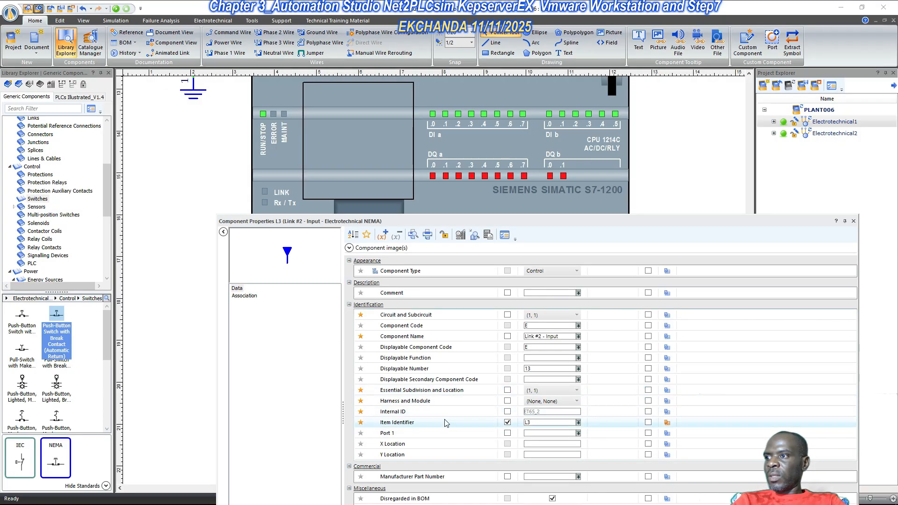
pyautogui.click(442, 422)
pyautogui.click(541, 422)
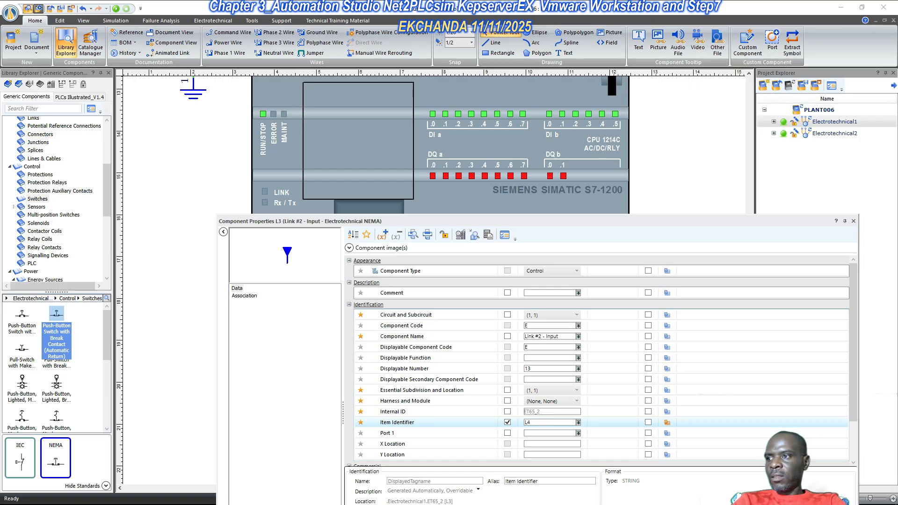
pyautogui.write('4')
pyautogui.press('Return')
pyautogui.click(853, 221)
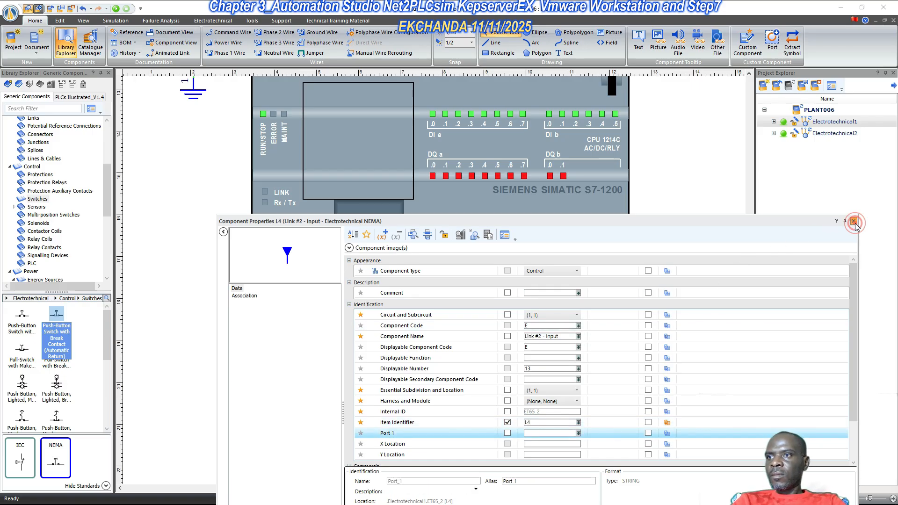
pyautogui.click(576, 351)
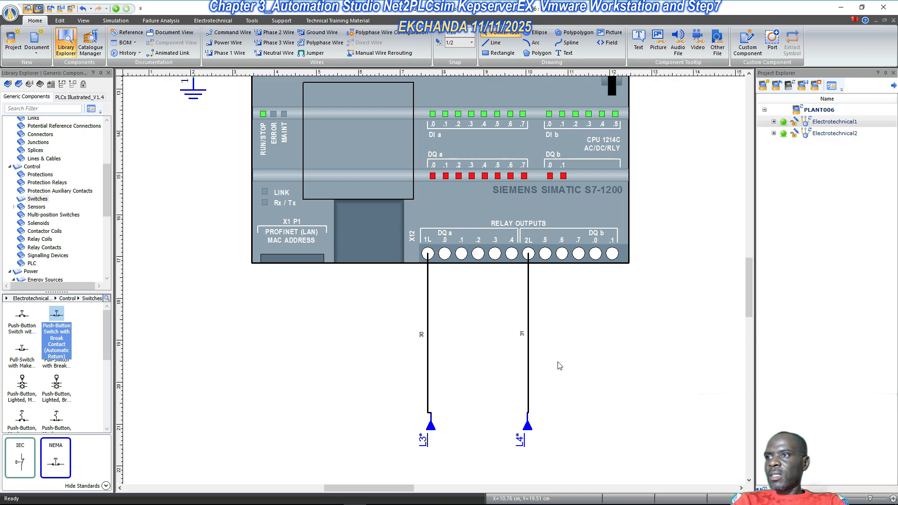
# - Place a Relay Coil from the control relay coils below the PLC, to the right of the L4 input link
pyautogui.scroll(-1, 559, 364)
pyautogui.scroll(3, 488, 333)
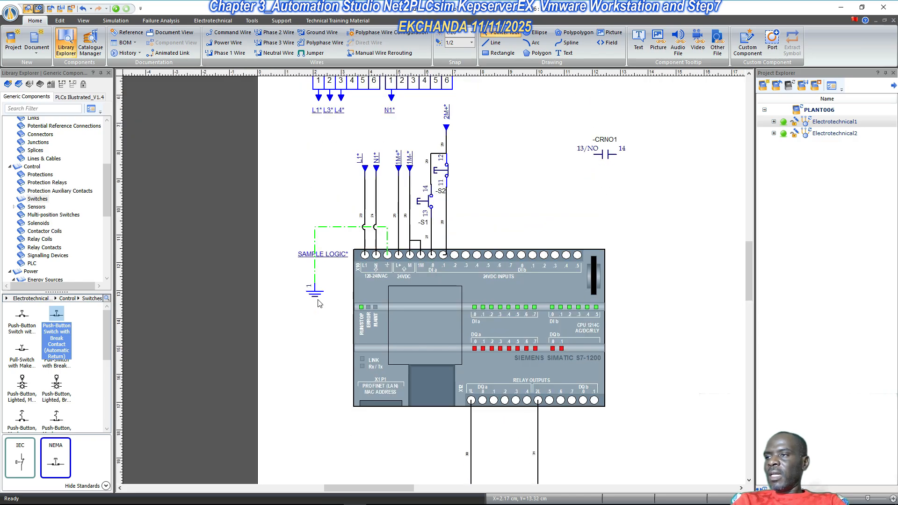
pyautogui.scroll(-2, 285, 261)
pyautogui.scroll(2, 392, 287)
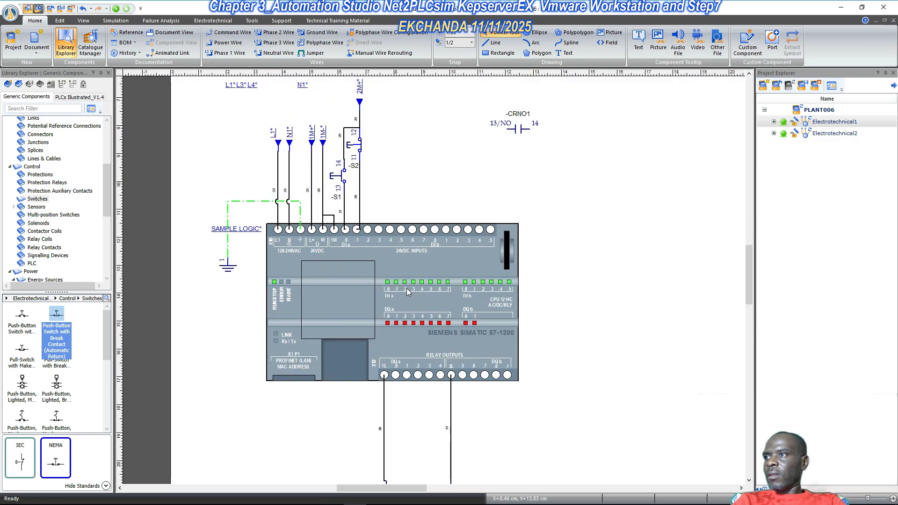
pyautogui.scroll(-2, 286, 257)
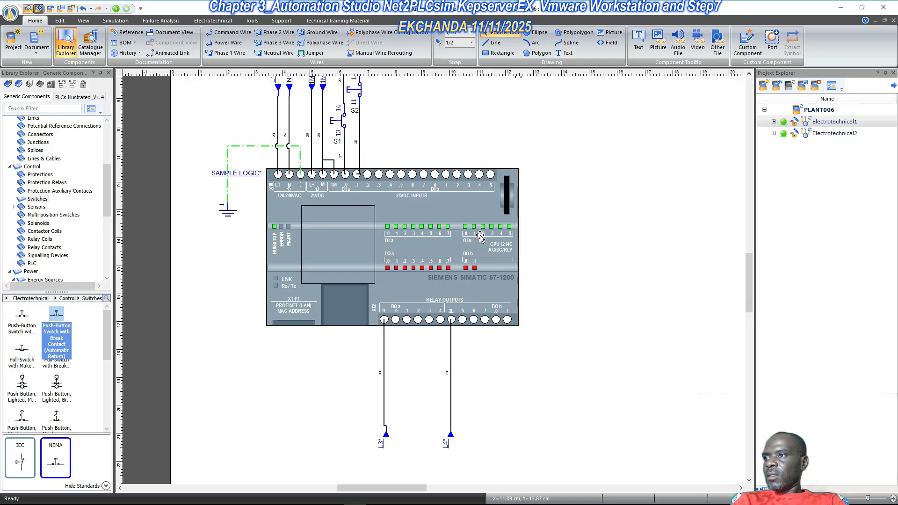
pyautogui.scroll(1, 450, 328)
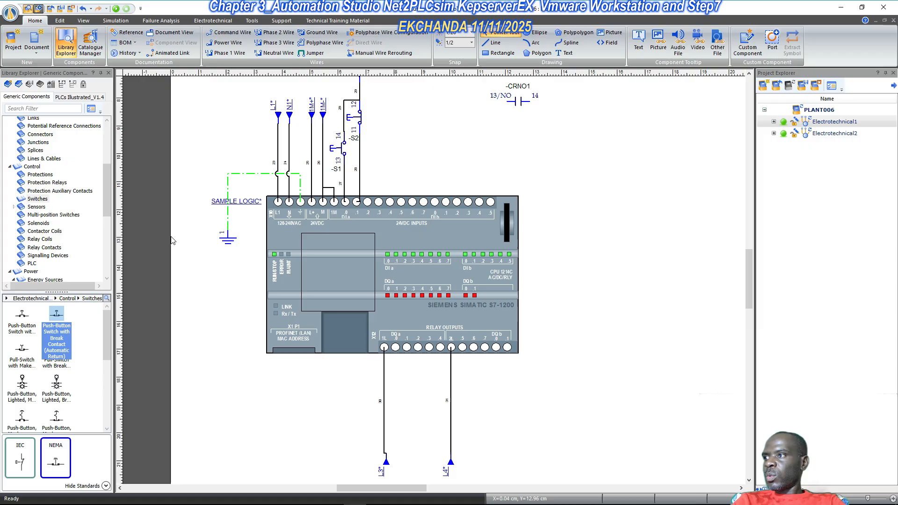
pyautogui.click(52, 232)
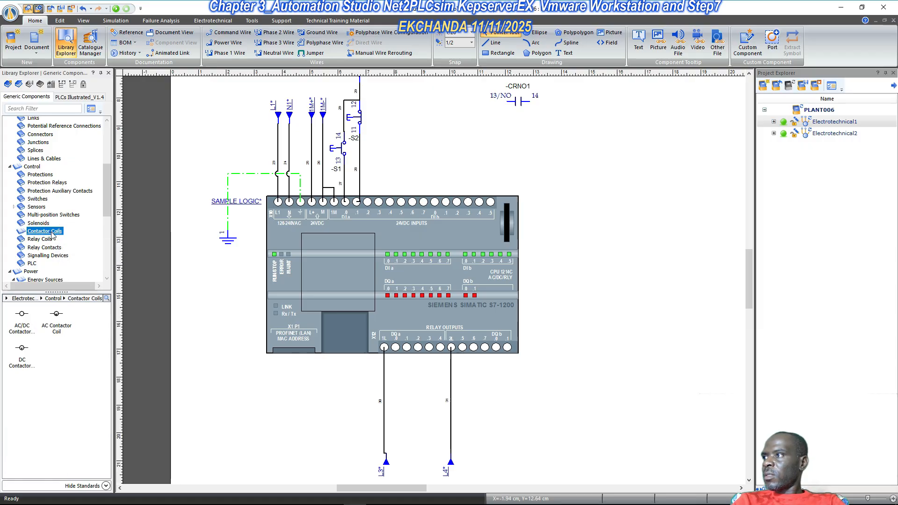
pyautogui.click(45, 239)
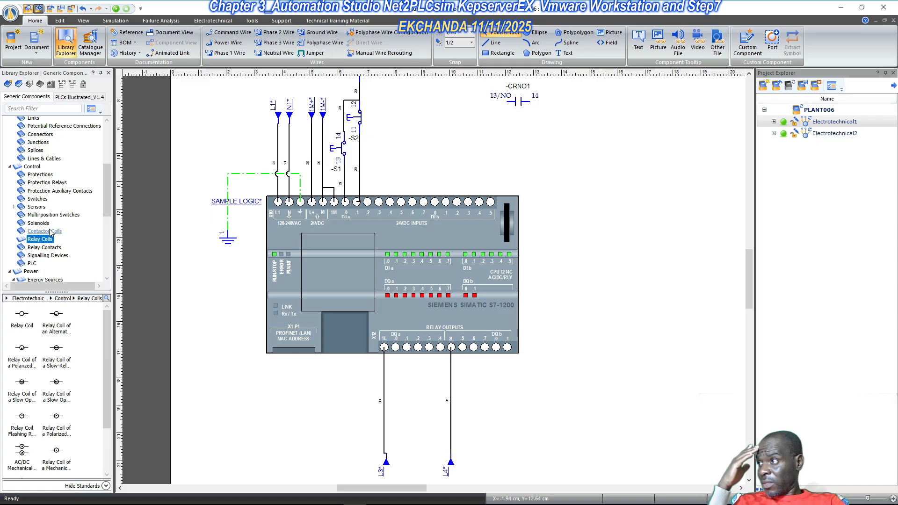
pyautogui.click(47, 232)
pyautogui.click(45, 239)
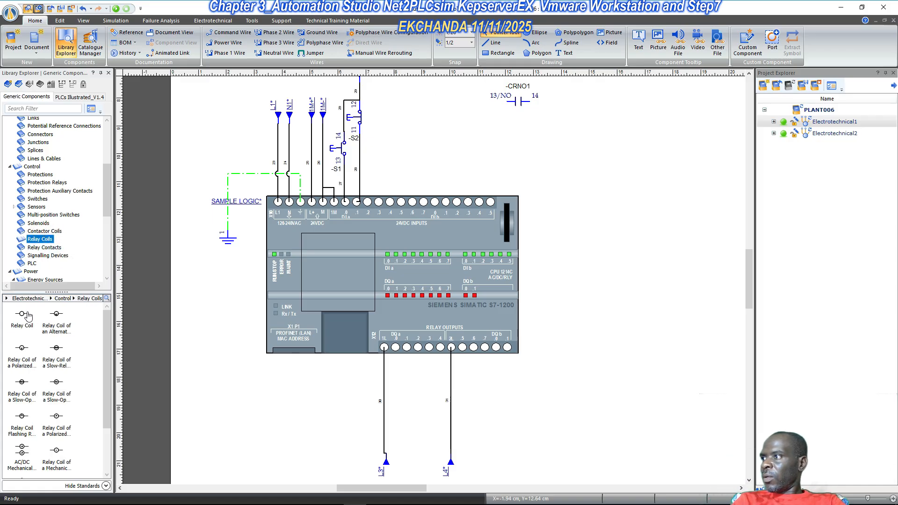
pyautogui.moveTo(27, 317); pyautogui.dragTo(558, 400)
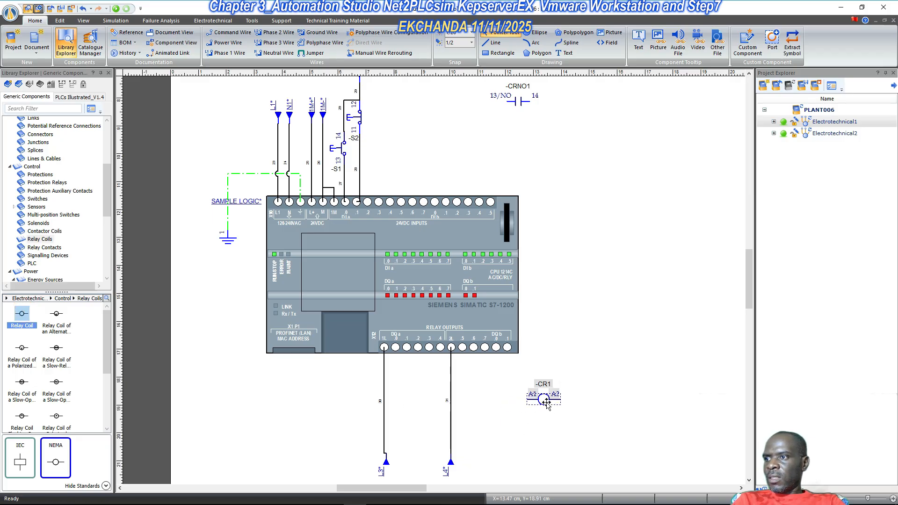
# - Check the electrical characteristics of relay coil CR1, including its rated control circuit voltage, and close its properties
pyautogui.doubleClick(545, 400)
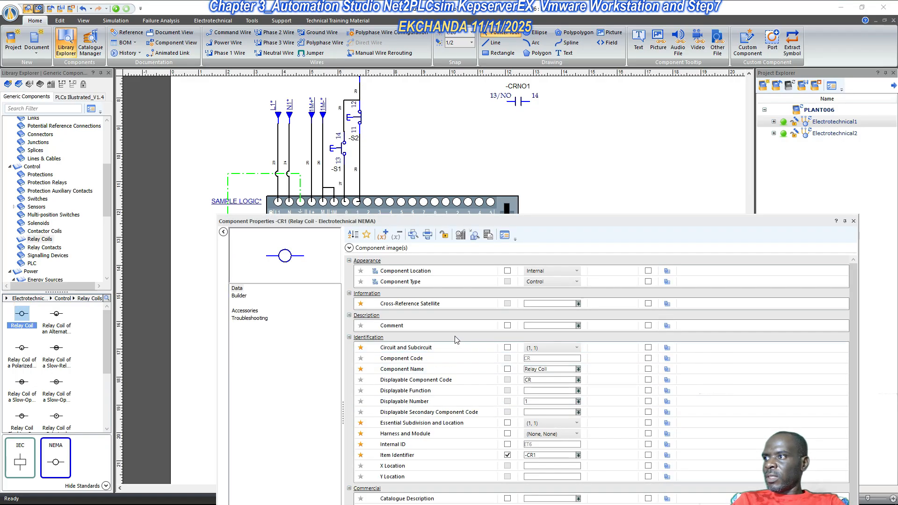
pyautogui.click(239, 295)
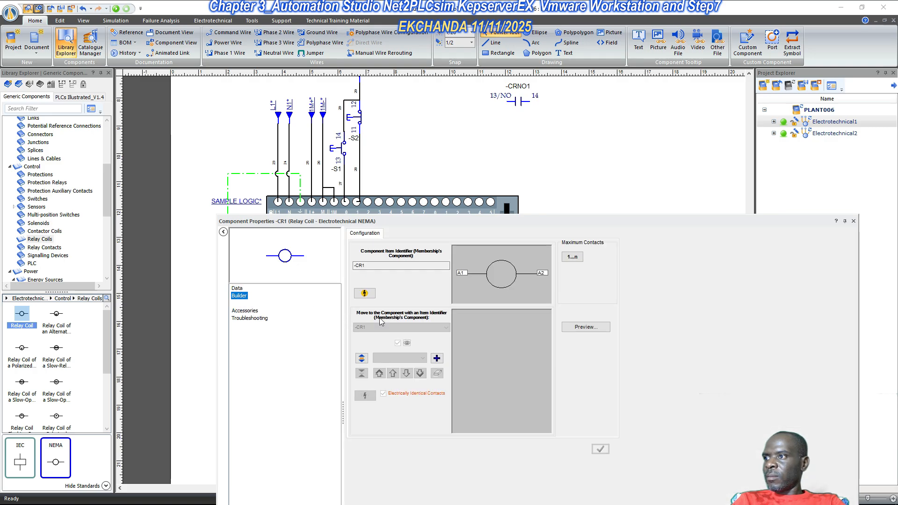
pyautogui.click(365, 293)
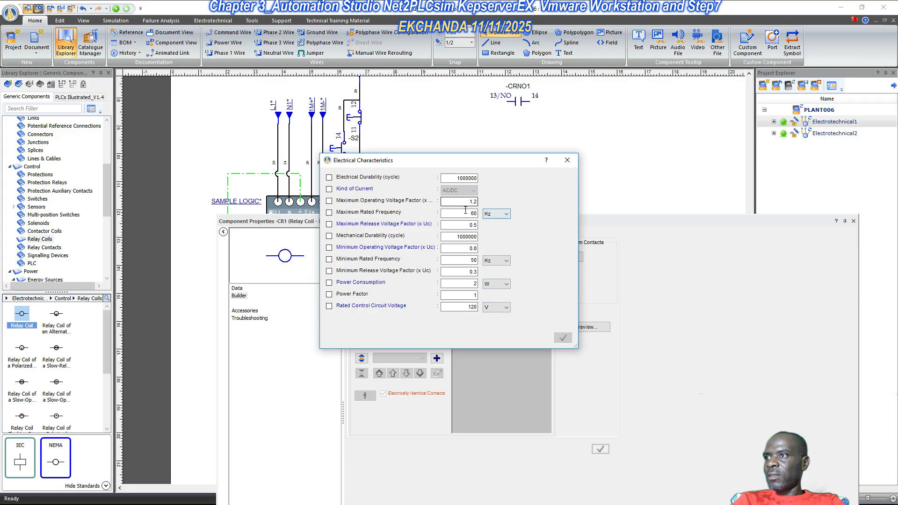
pyautogui.click(567, 159)
pyautogui.click(853, 221)
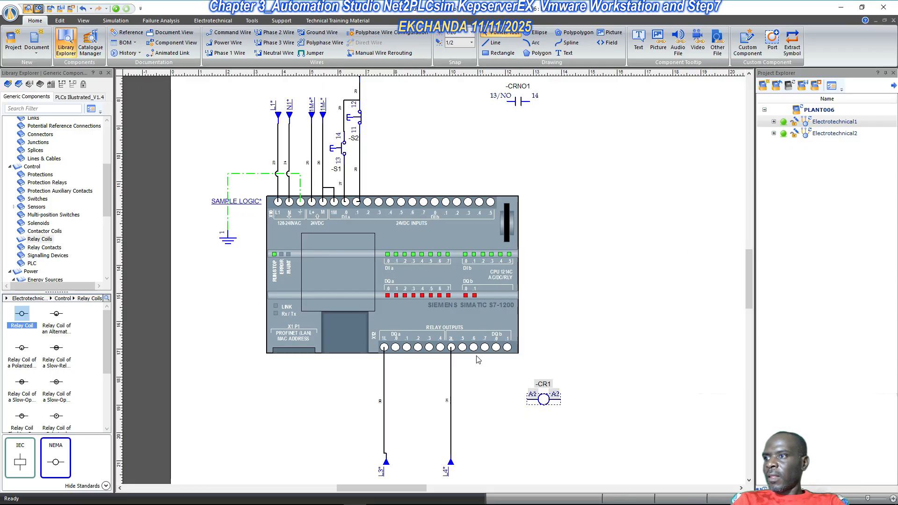
# - Rotate relay coil CR1 90° to a vertical orientation with terminal A2 at the upper end
pyautogui.scroll(-2, 477, 359)
pyautogui.rightClick(545, 344)
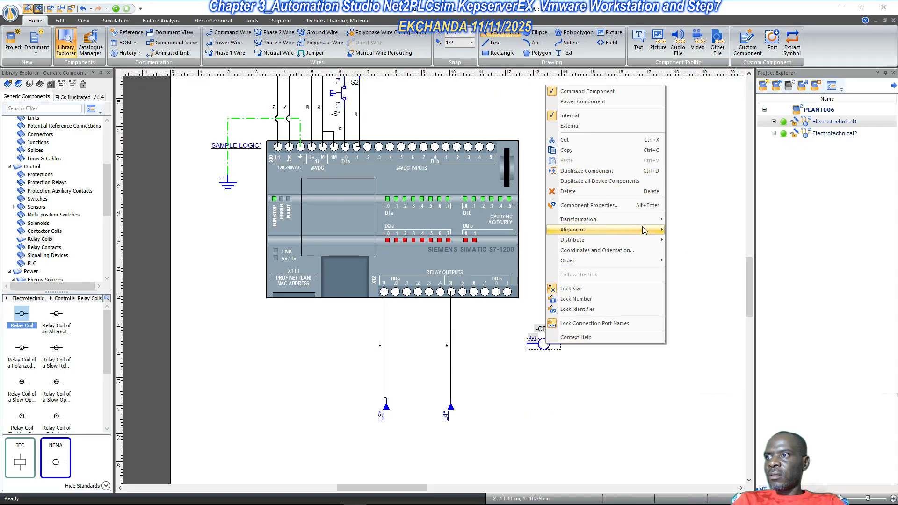
pyautogui.moveTo(645, 220)
pyautogui.click(704, 231)
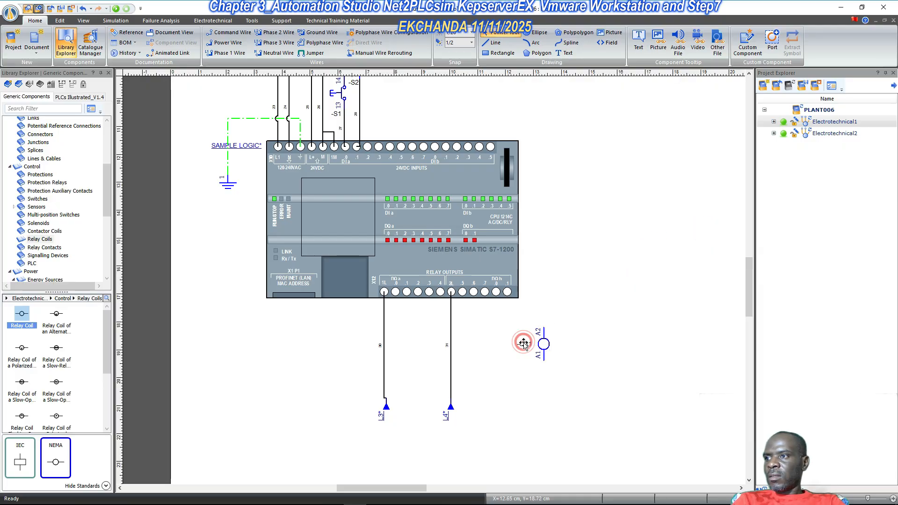
# - Rotate the CR1 label to read vertically and place it beside the coil's A2 end
pyautogui.moveTo(524, 348); pyautogui.dragTo(561, 360)
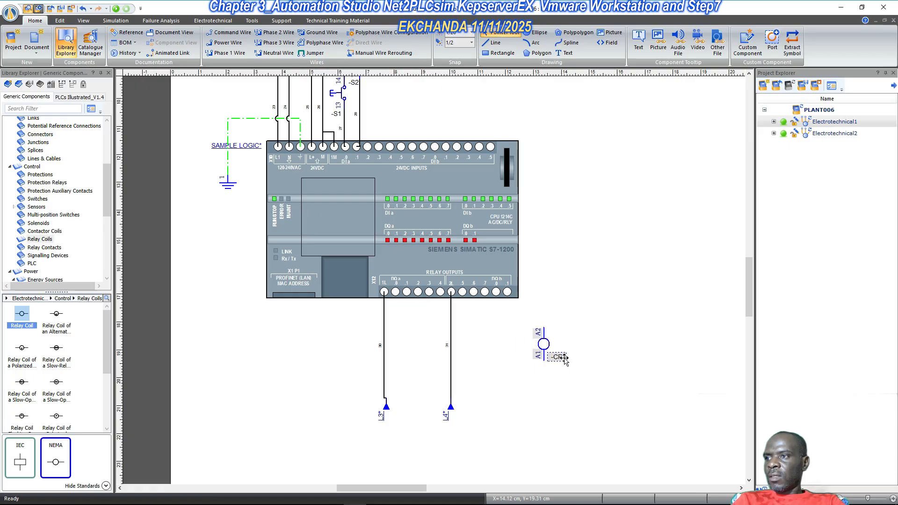
pyautogui.rightClick(562, 359)
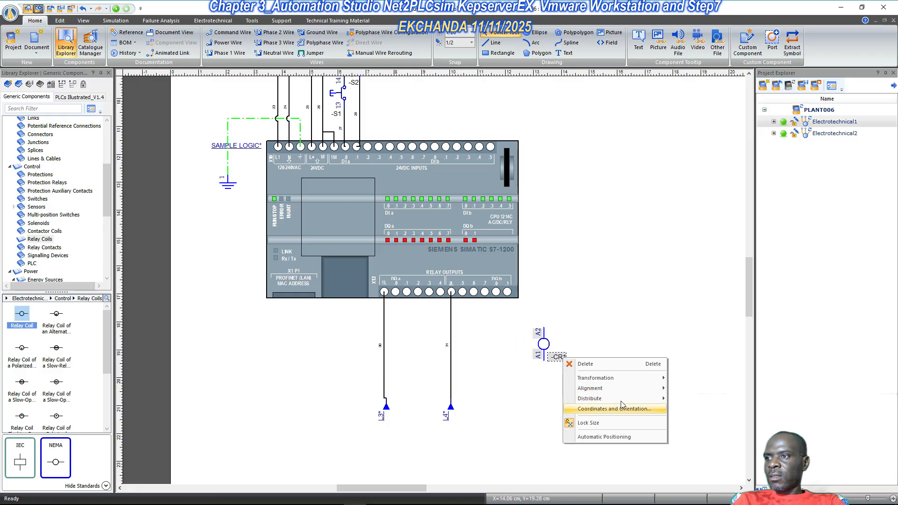
pyautogui.moveTo(635, 382)
pyautogui.click(693, 389)
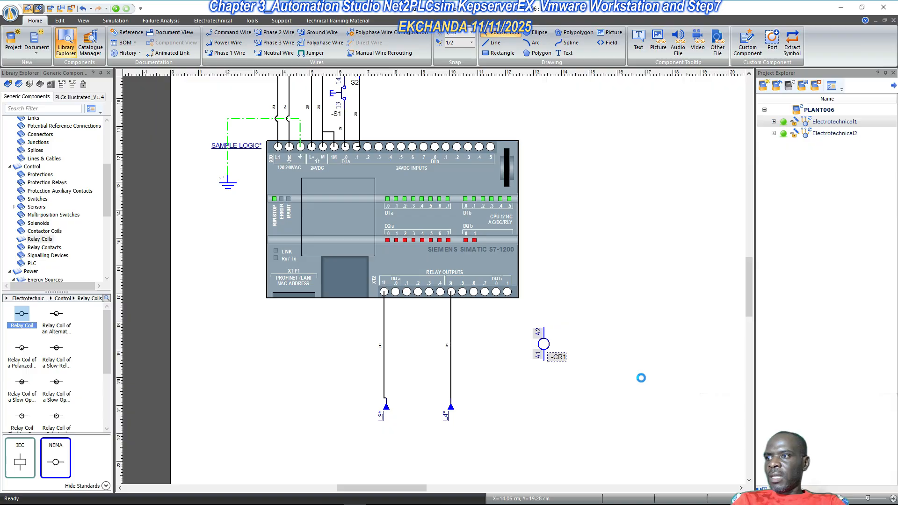
pyautogui.click(567, 365)
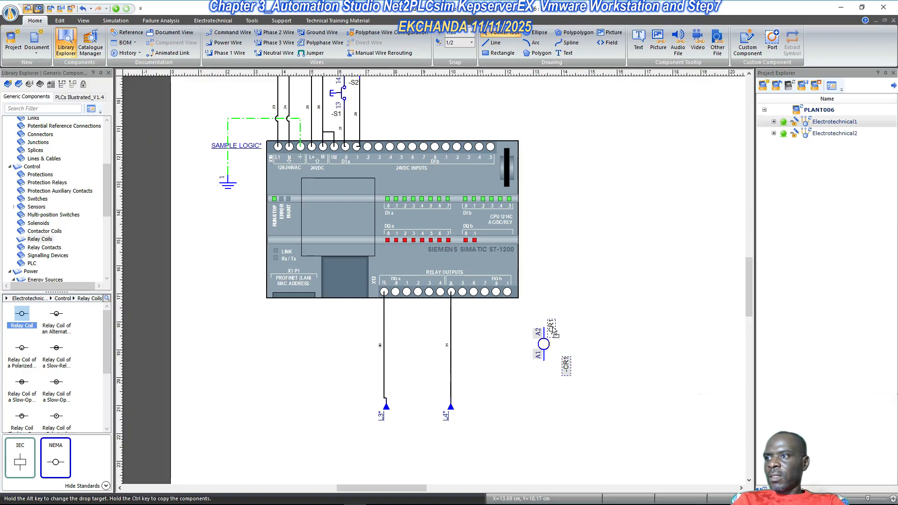
pyautogui.moveTo(566, 365); pyautogui.dragTo(396, 343)
# - Move relay coil CR1 from beside the PLC's relay outputs to a position below the L3 input link
pyautogui.click(593, 351)
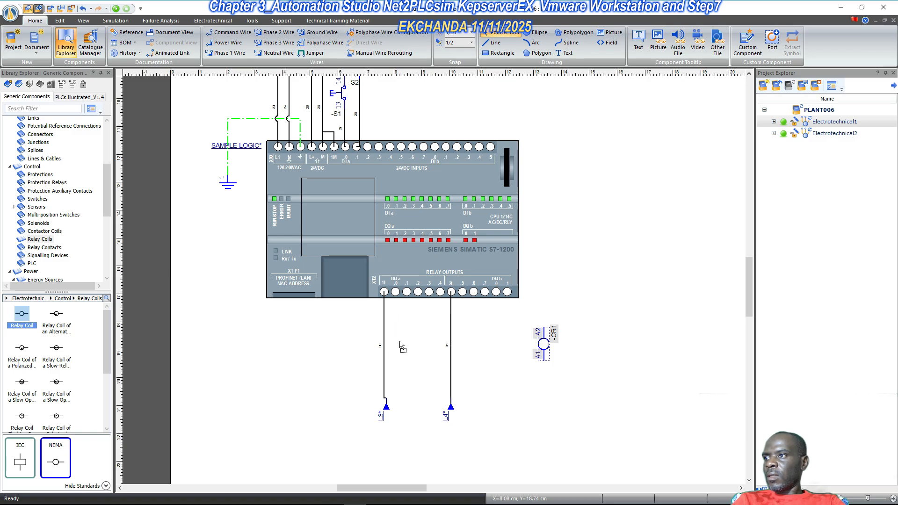
pyautogui.scroll(-2, 427, 320)
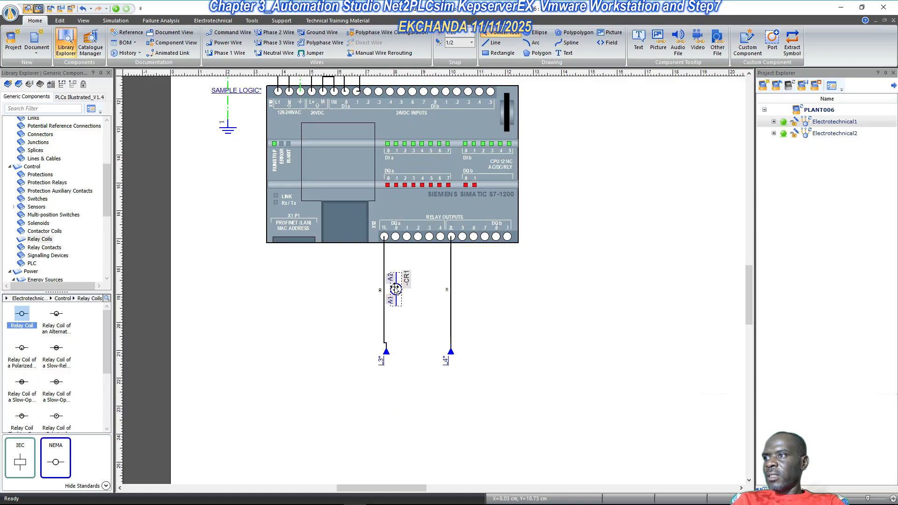
pyautogui.moveTo(395, 302); pyautogui.dragTo(389, 415)
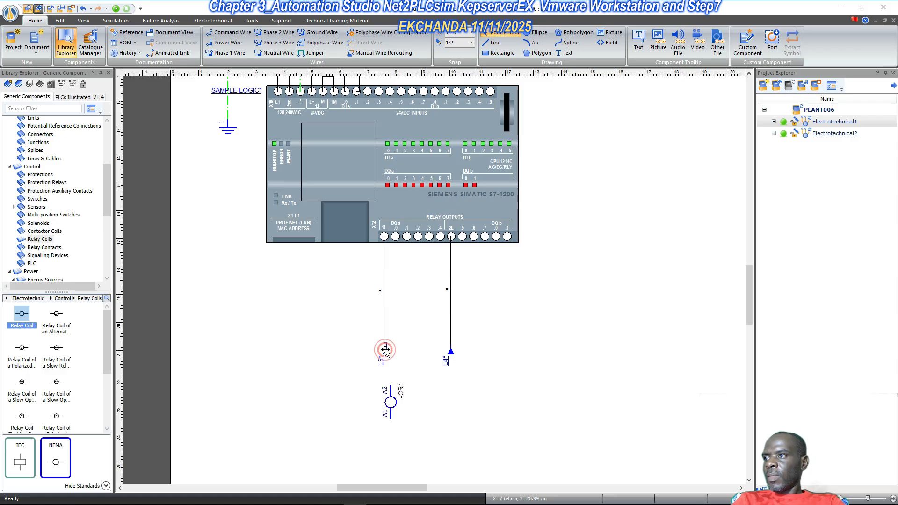
# - Shorten the wires at relay output terminals 1L and 2L by moving the L3 and L4 input links up close to the PLC
pyautogui.moveTo(383, 350); pyautogui.dragTo(385, 273)
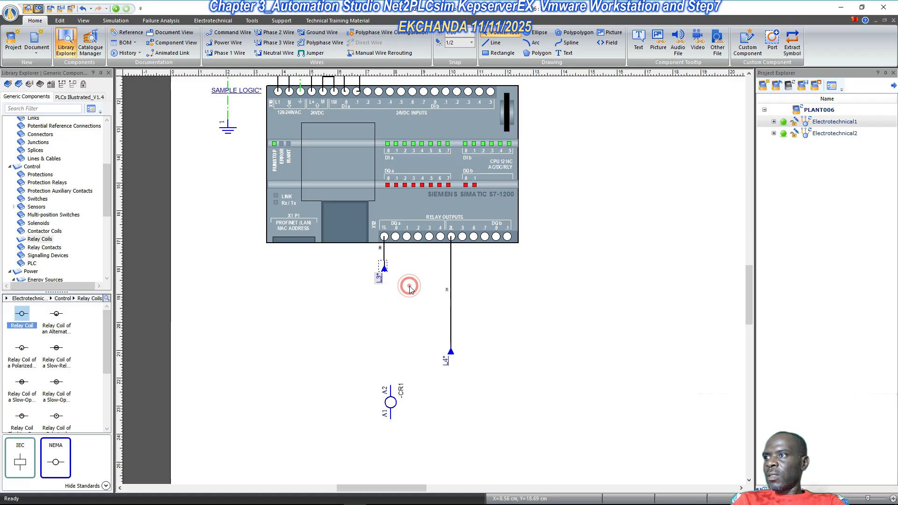
pyautogui.moveTo(450, 354); pyautogui.dragTo(452, 267)
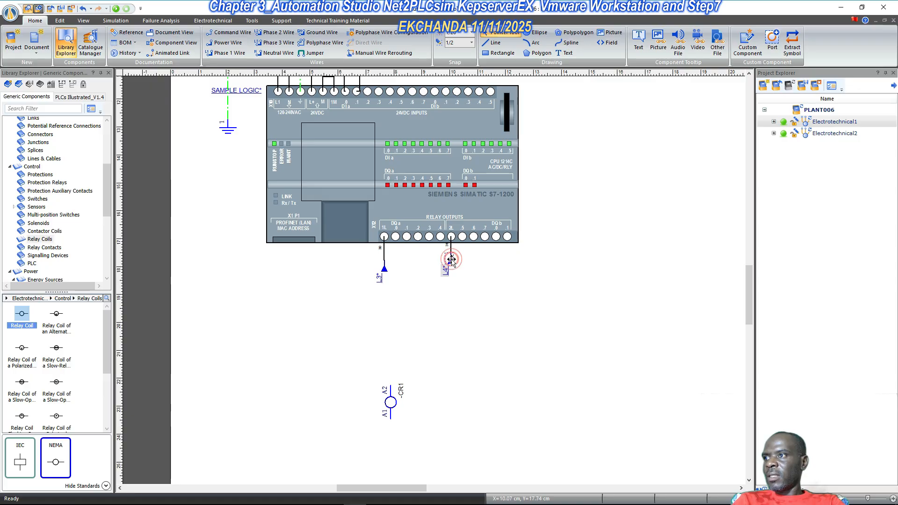
pyautogui.moveTo(450, 260); pyautogui.dragTo(452, 273)
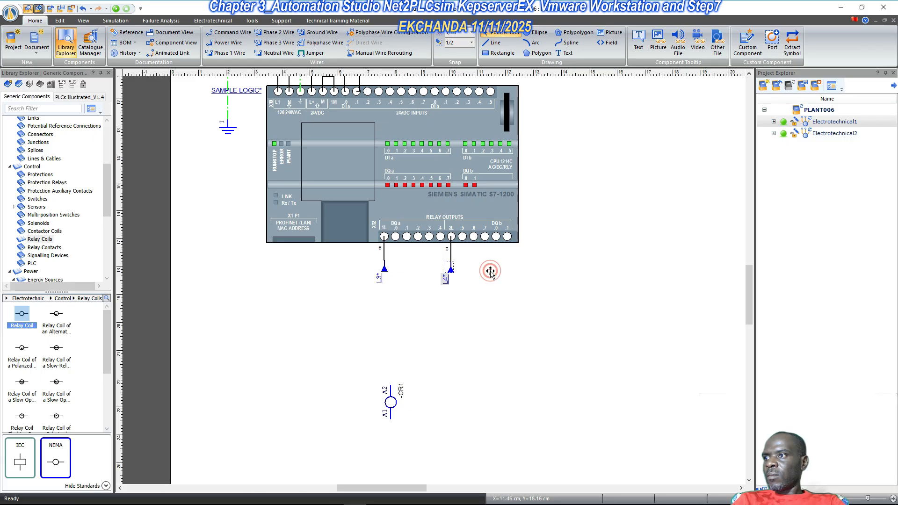
pyautogui.click(480, 294)
# - Wire terminal A2 of relay coil CR1 to relay output DQ a .0 and align the coil beneath that output
pyautogui.moveTo(388, 405); pyautogui.dragTo(388, 330)
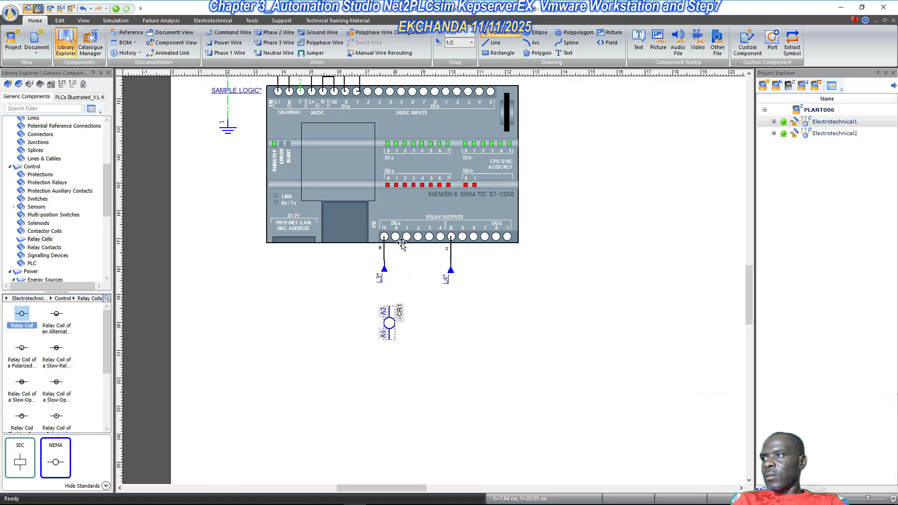
pyautogui.moveTo(395, 236); pyautogui.dragTo(391, 307)
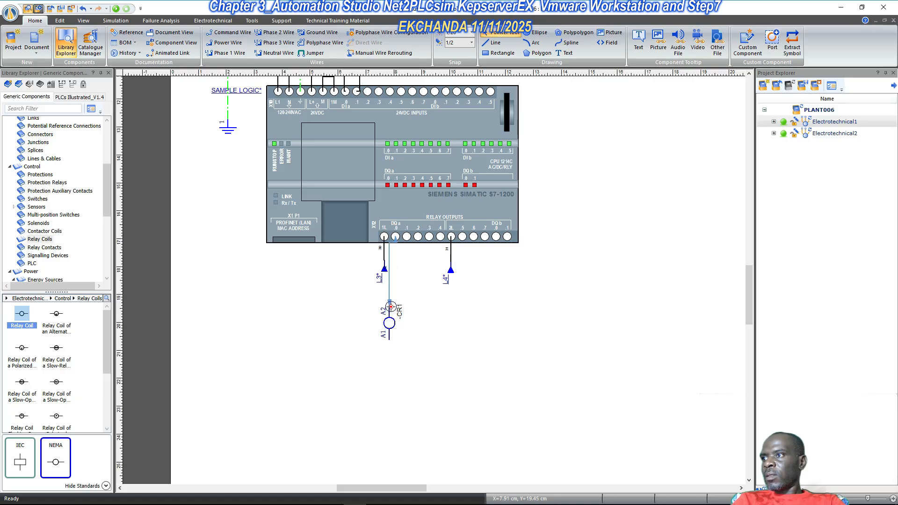
pyautogui.scroll(2, 394, 300)
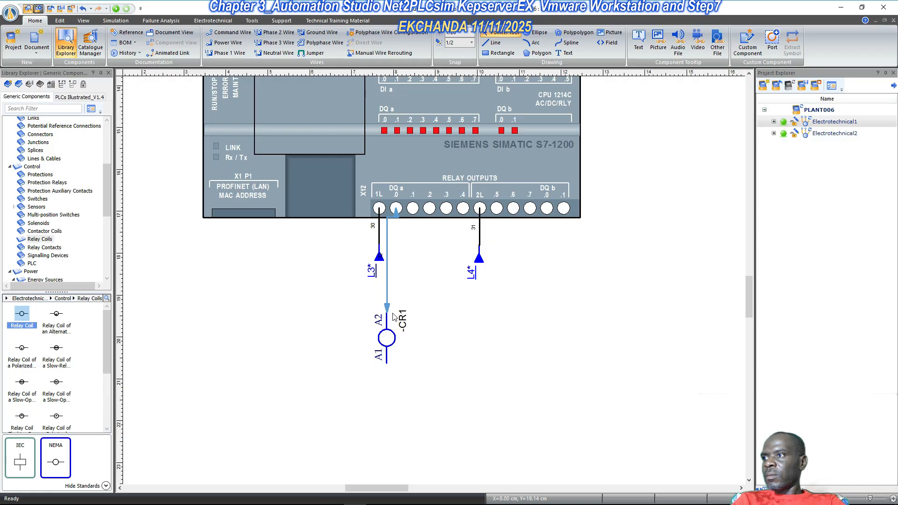
pyautogui.click(395, 338)
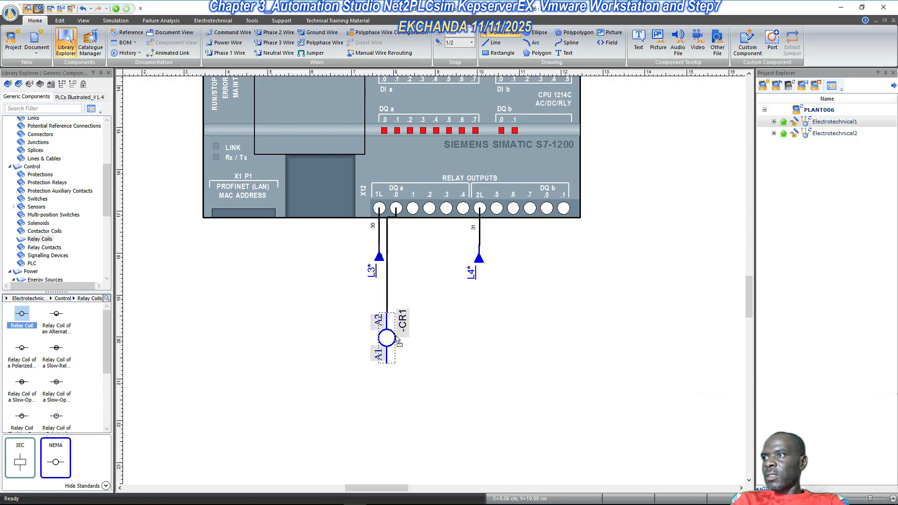
pyautogui.moveTo(395, 334); pyautogui.dragTo(401, 338)
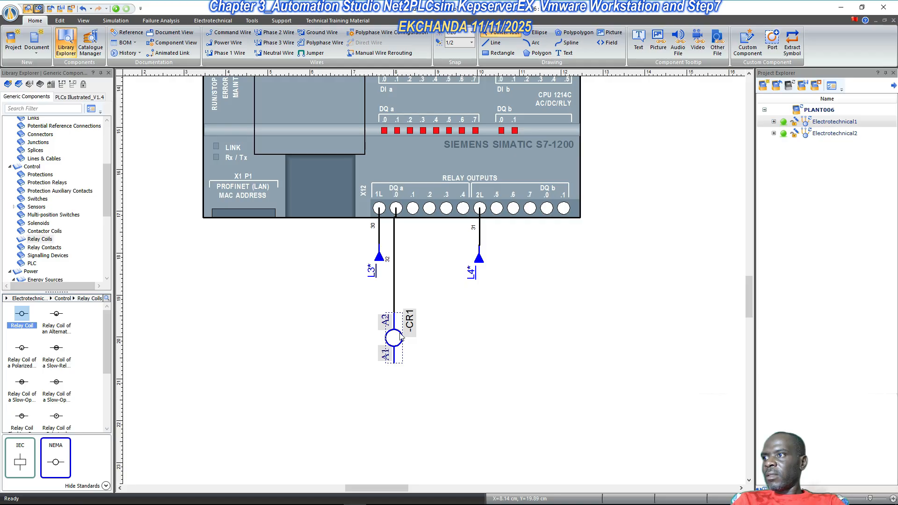
pyautogui.click(431, 266)
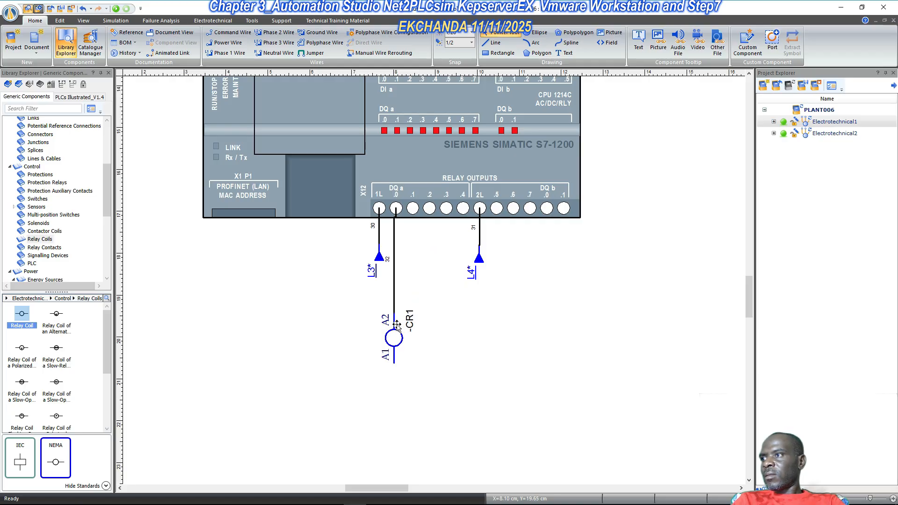
# - Try to straighten the wire between relay output DQ a .0 and CR1 by nudging the coil sideways
pyautogui.scroll(3, 400, 279)
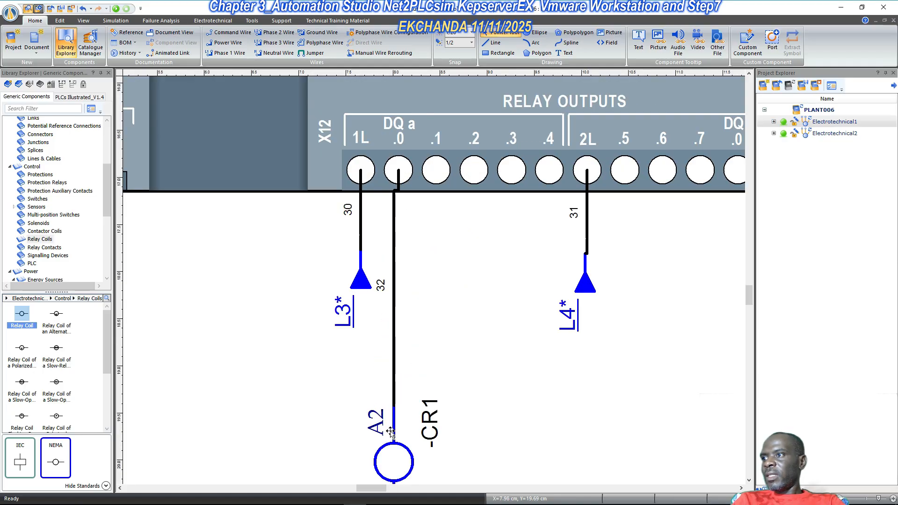
pyautogui.moveTo(404, 449); pyautogui.dragTo(401, 453)
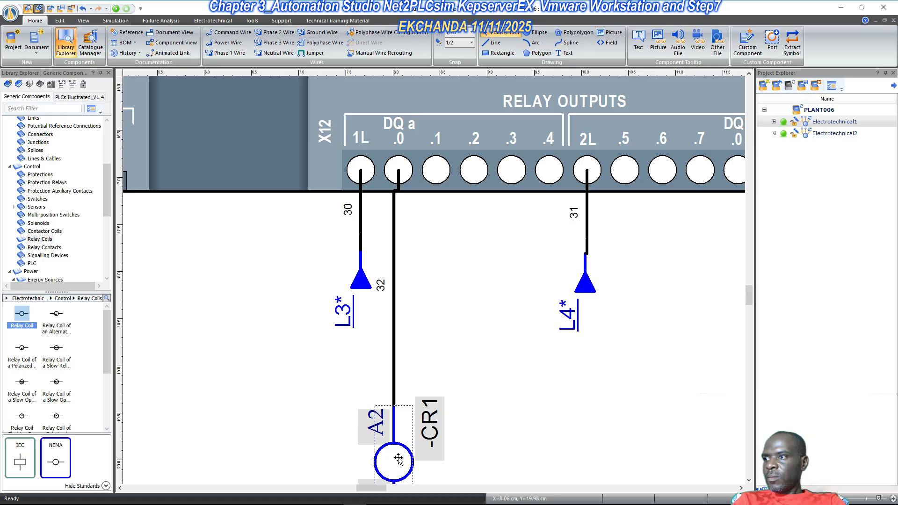
pyautogui.press('Right')
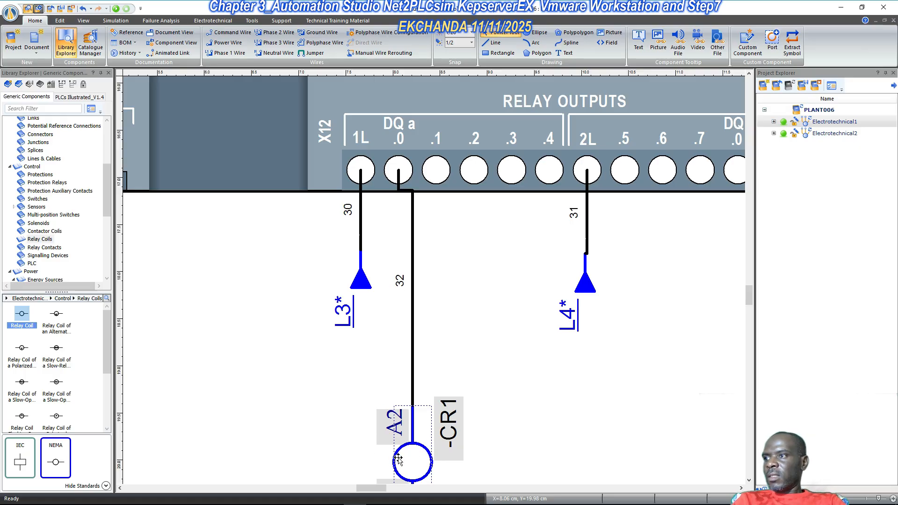
pyautogui.scroll(-3, 450, 389)
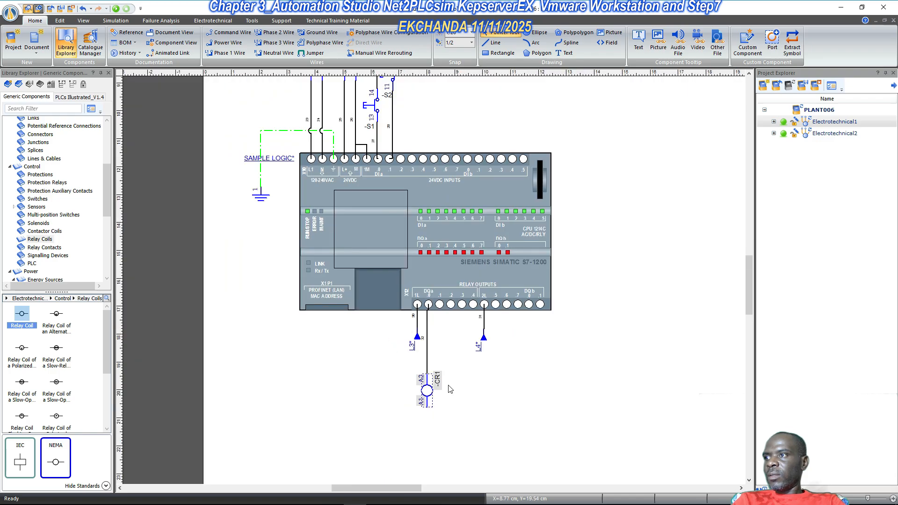
pyautogui.scroll(2, 447, 400)
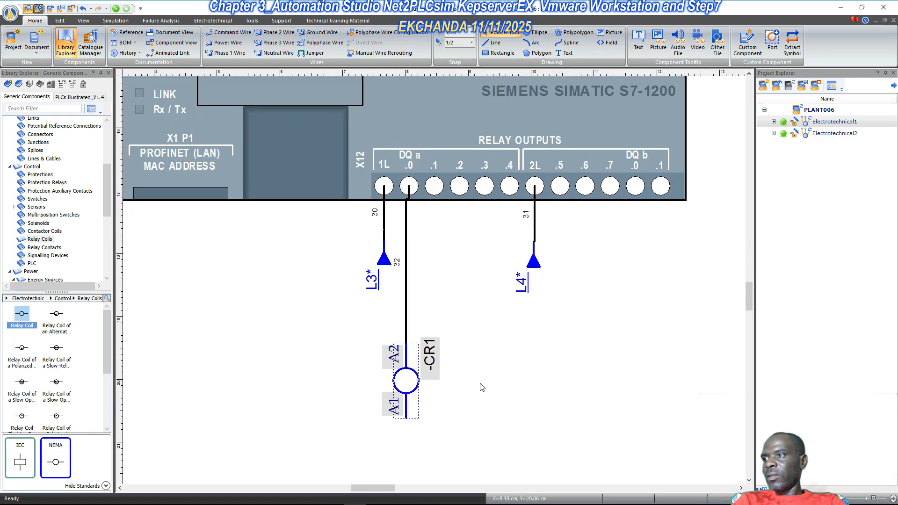
pyautogui.scroll(-1, 510, 342)
pyautogui.click(487, 322)
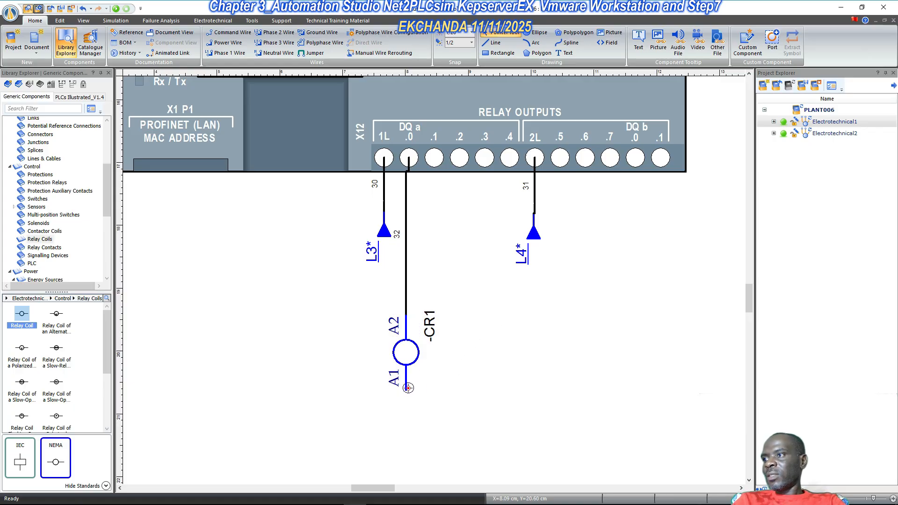
# - Duplicate the N1 output link and attach the copy to terminal 2 of the N terminal block
pyautogui.scroll(-2, 499, 401)
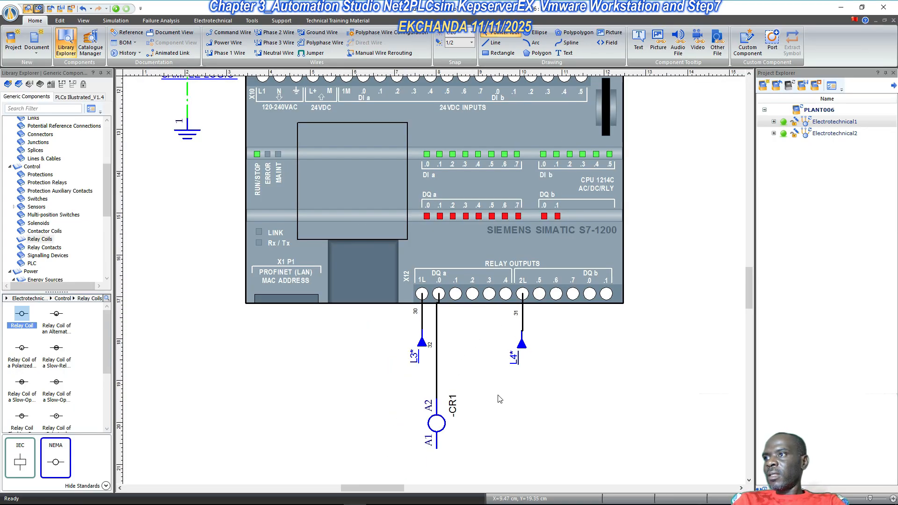
pyautogui.scroll(-2, 498, 388)
pyautogui.scroll(5, 477, 374)
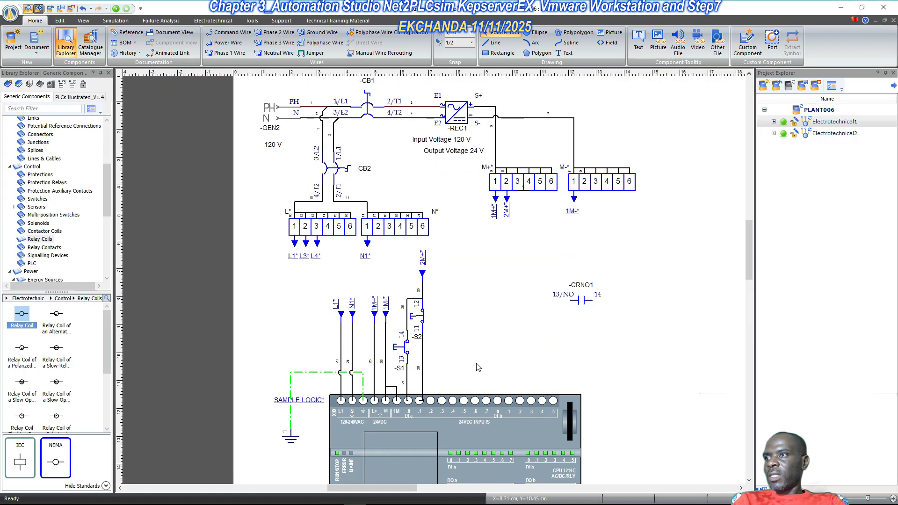
pyautogui.click(367, 243)
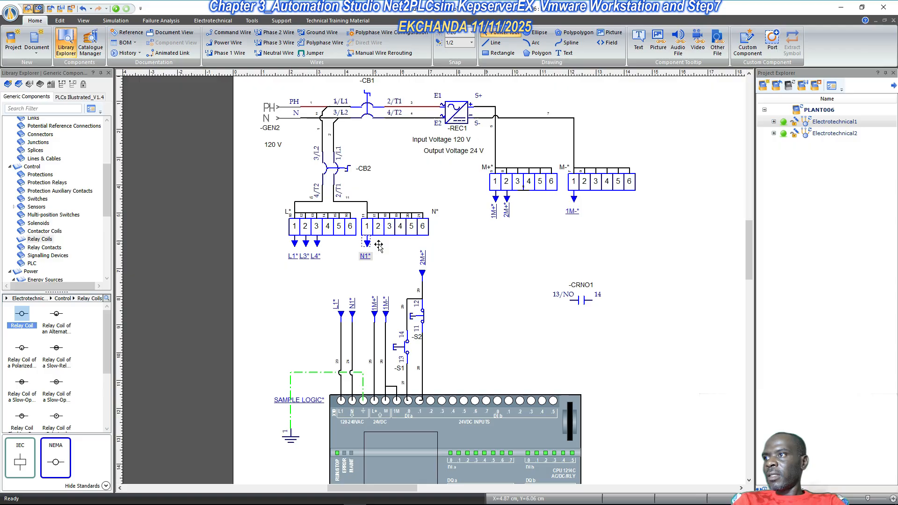
pyautogui.hotkey('ctrl', 'v')
pyautogui.click(379, 270)
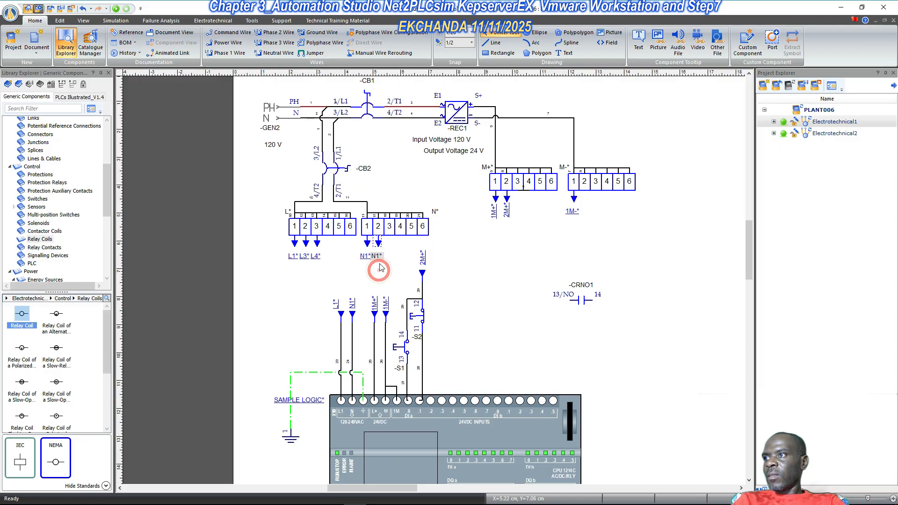
# - Create association N2 for the copied output link on N terminal 2 and set its item identifier to N2
pyautogui.click(378, 241)
pyautogui.doubleClick(378, 241)
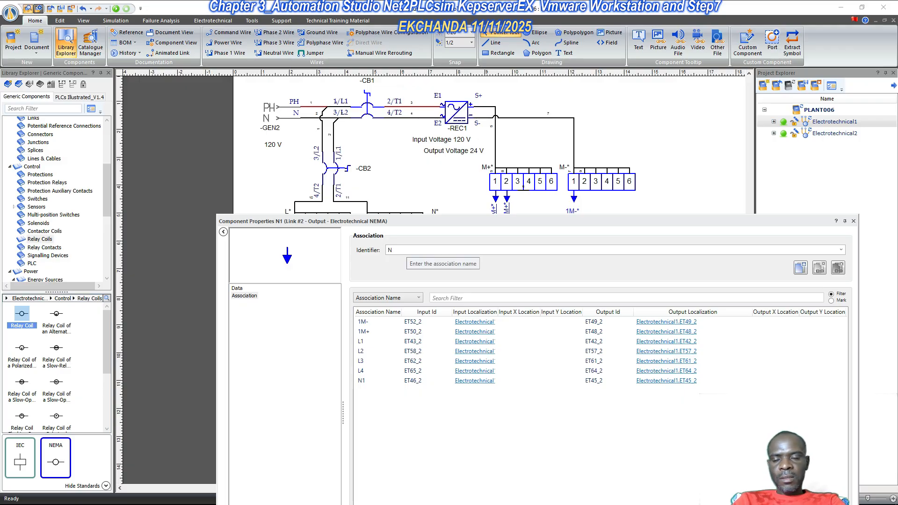
pyautogui.press('Return')
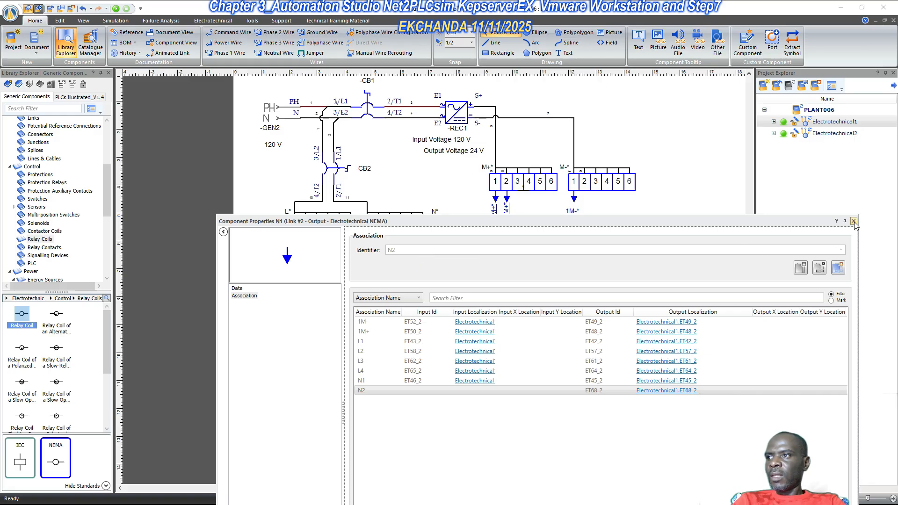
pyautogui.click(238, 288)
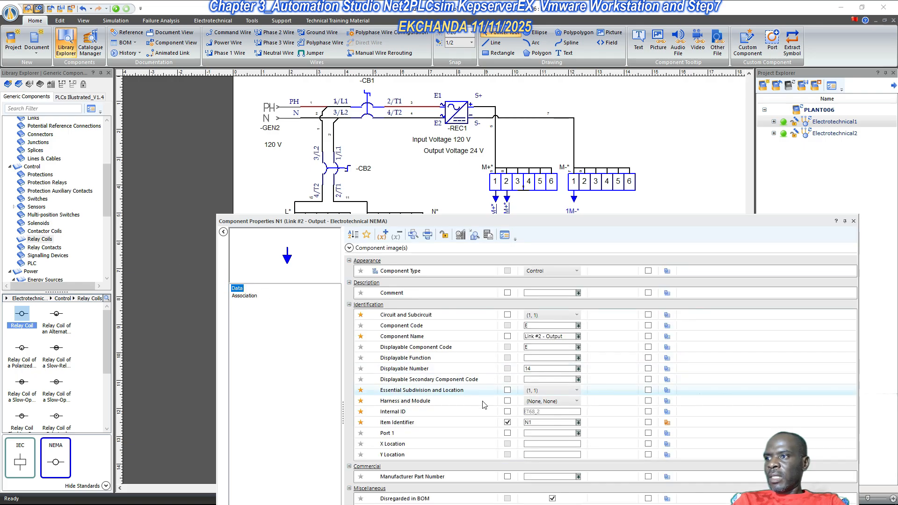
pyautogui.click(538, 422)
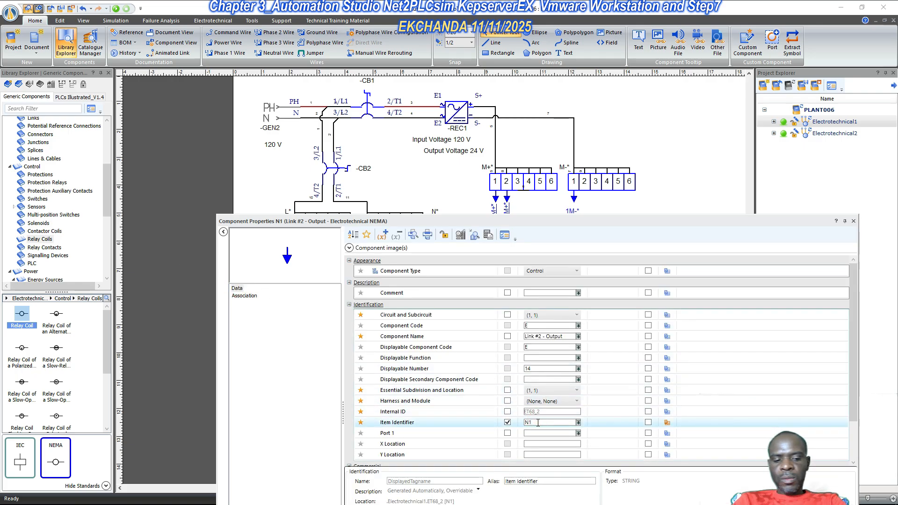
pyautogui.press('BackSpace')
pyautogui.write('2')
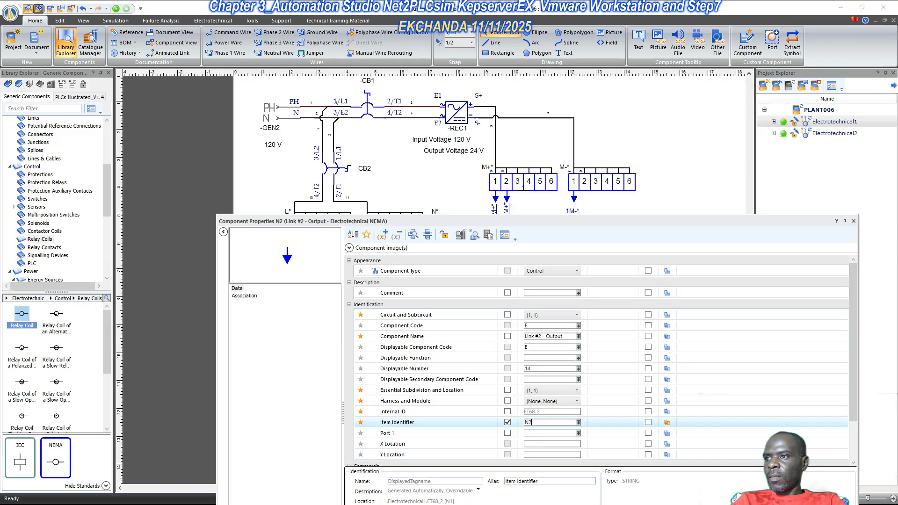
pyautogui.click(854, 221)
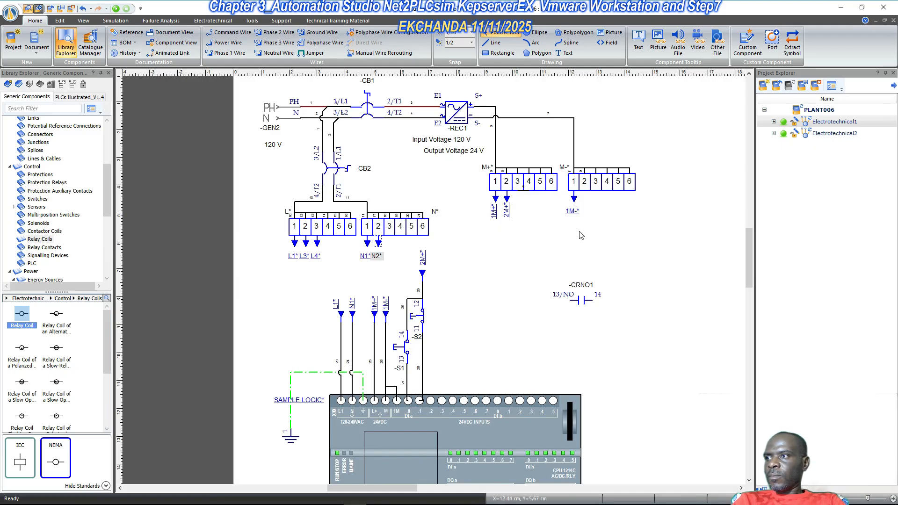
pyautogui.scroll(-3, 545, 288)
pyautogui.scroll(-4, 527, 358)
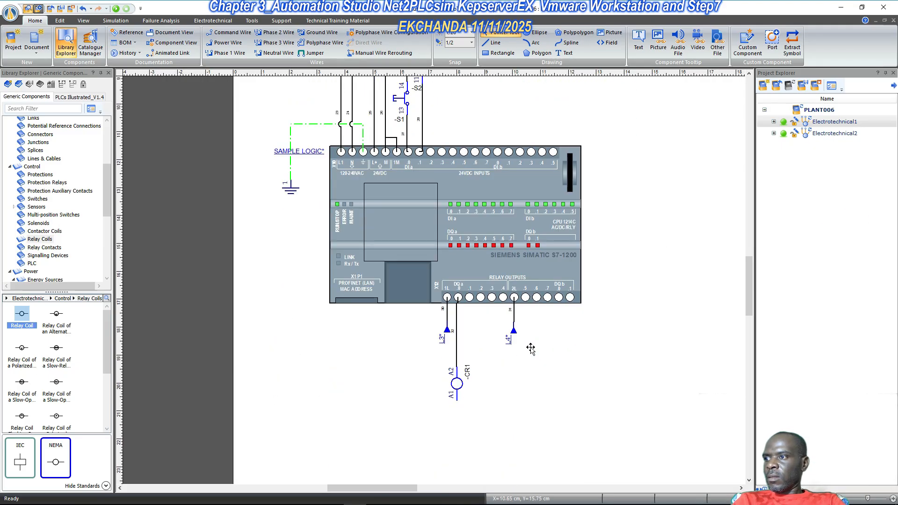
# - Duplicate the L3 input link onto terminal A1 of relay coil CR1 and associate the copy with N2
pyautogui.scroll(3, 427, 289)
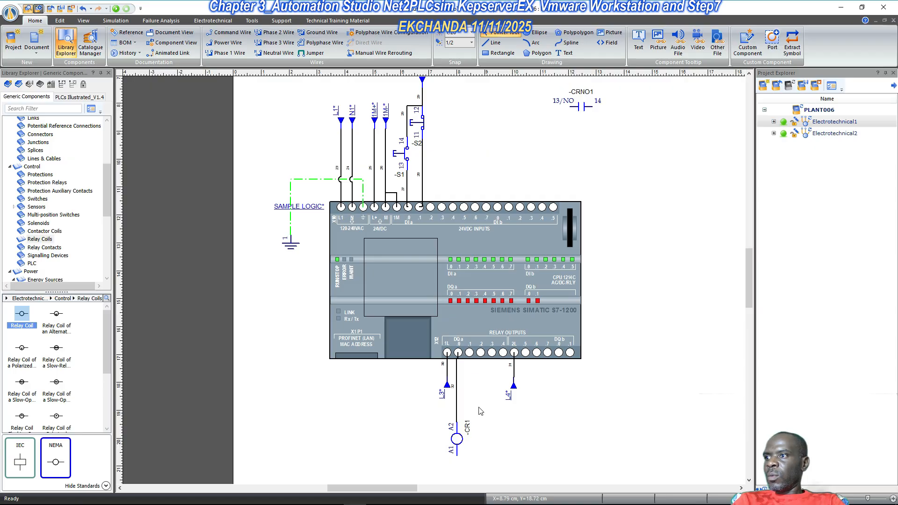
pyautogui.click(447, 386)
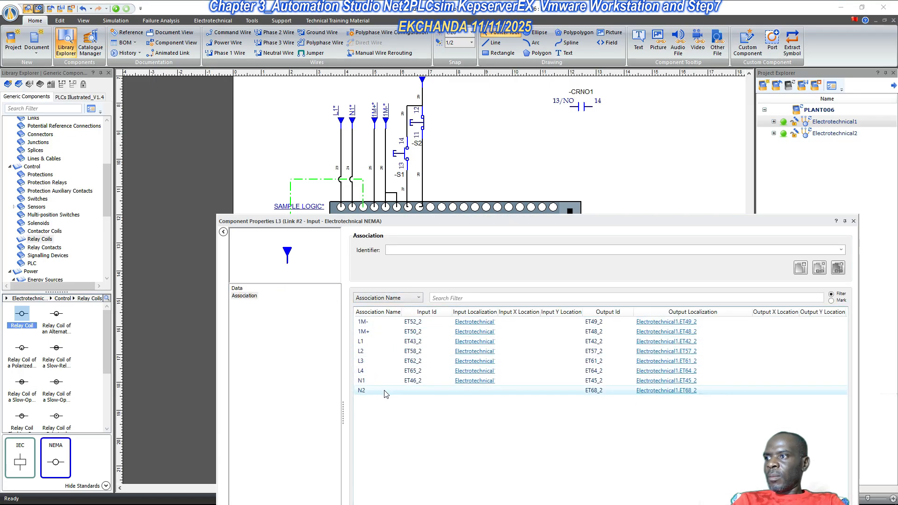
pyautogui.click(384, 390)
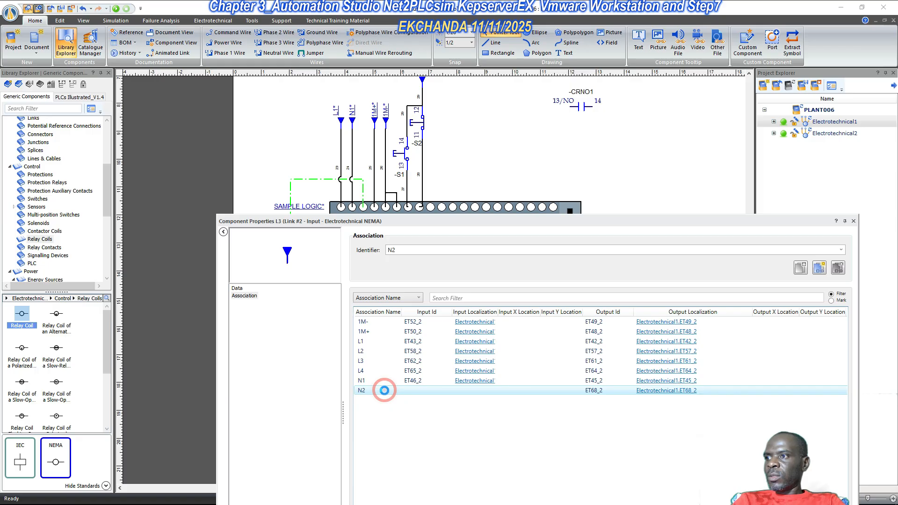
pyautogui.click(243, 297)
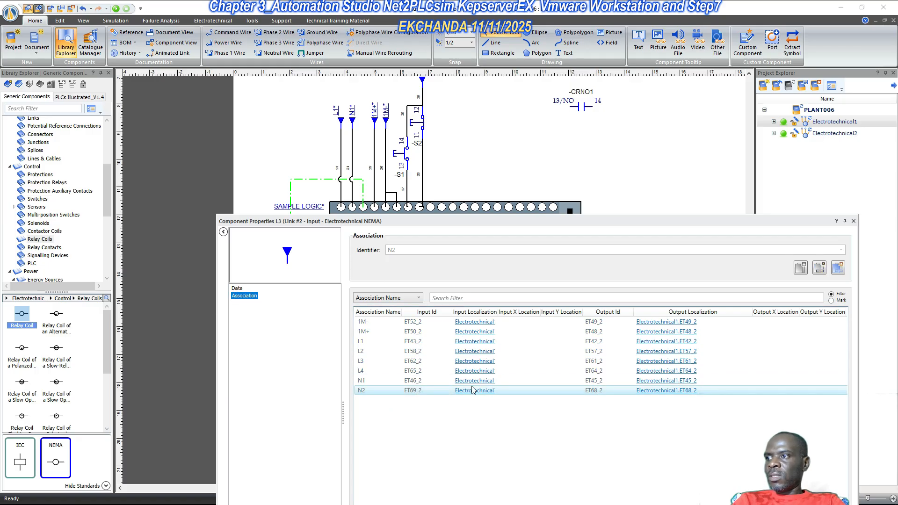
# - Set the item identifier of the link copy on CR1 terminal A1 to N2
pyautogui.click(237, 288)
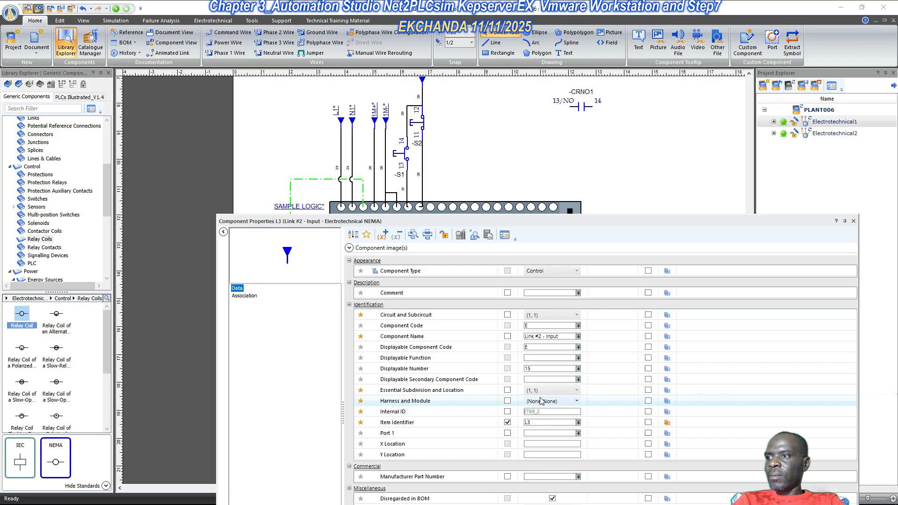
pyautogui.click(542, 423)
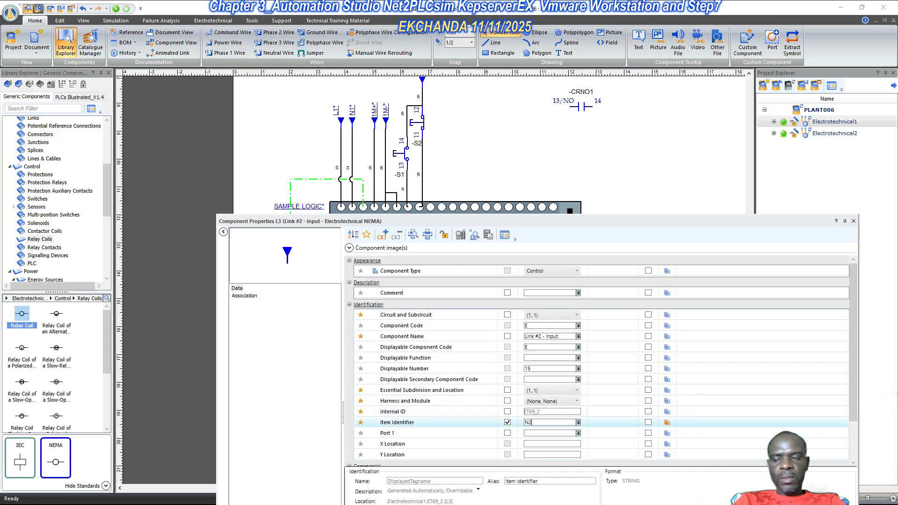
pyautogui.write('N2')
pyautogui.click(854, 221)
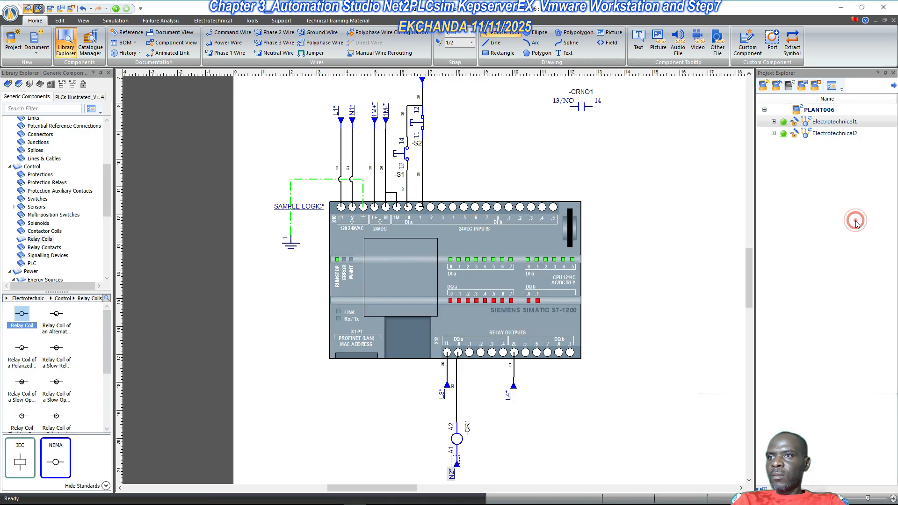
pyautogui.scroll(-2, 613, 256)
pyautogui.click(613, 393)
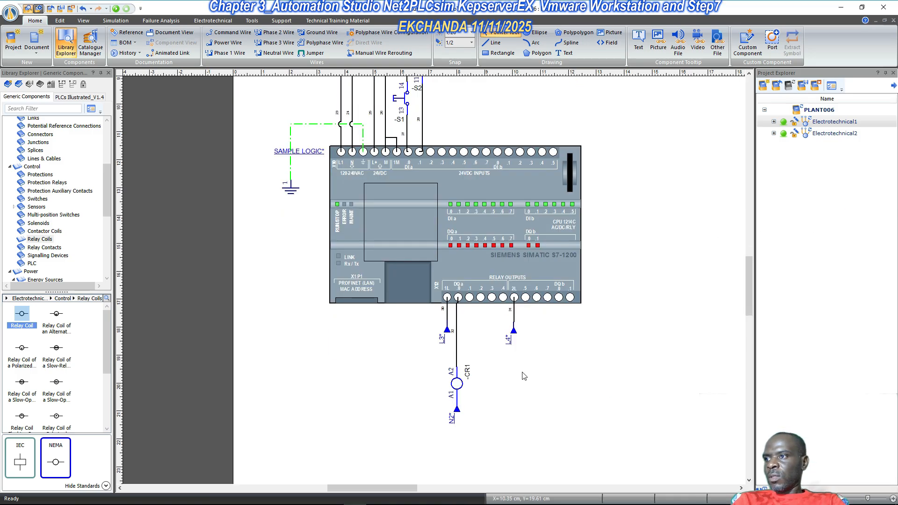
# - Move relay coil CR1 up closer to relay output DQ a .0
pyautogui.scroll(2, 532, 368)
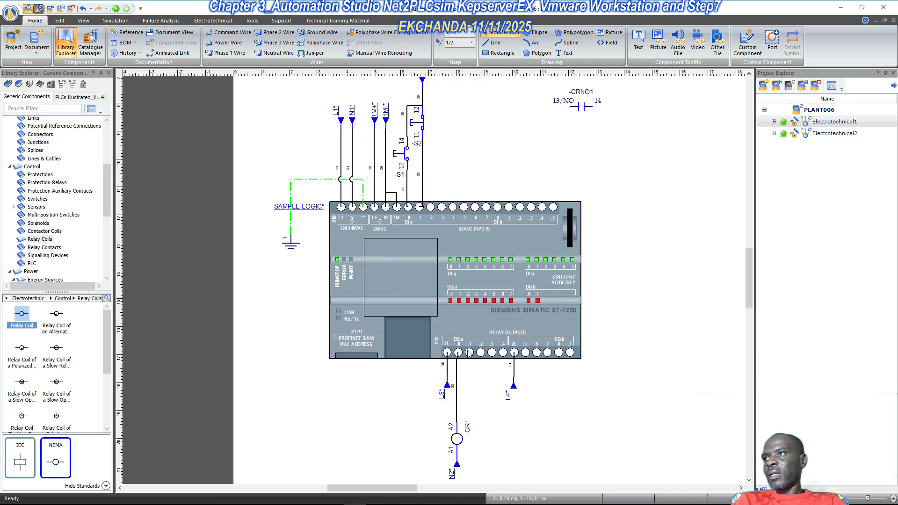
pyautogui.scroll(1, 469, 353)
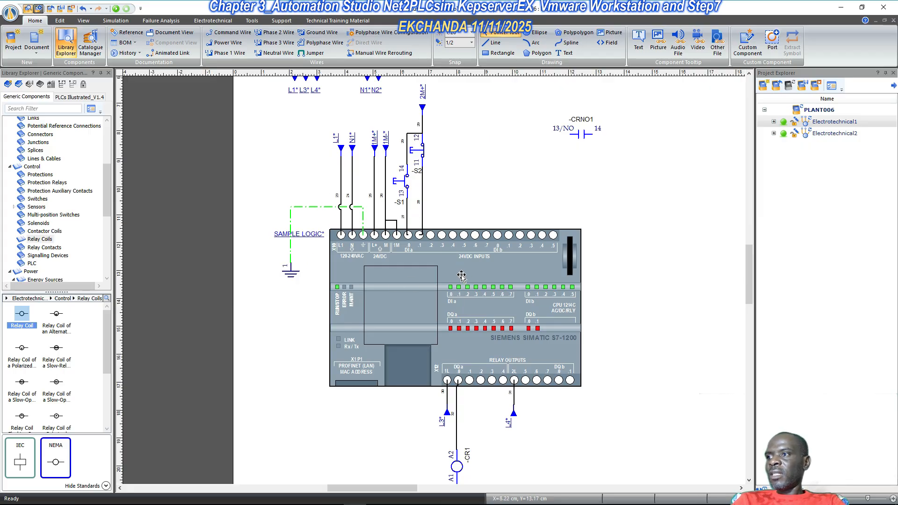
pyautogui.scroll(-1, 461, 276)
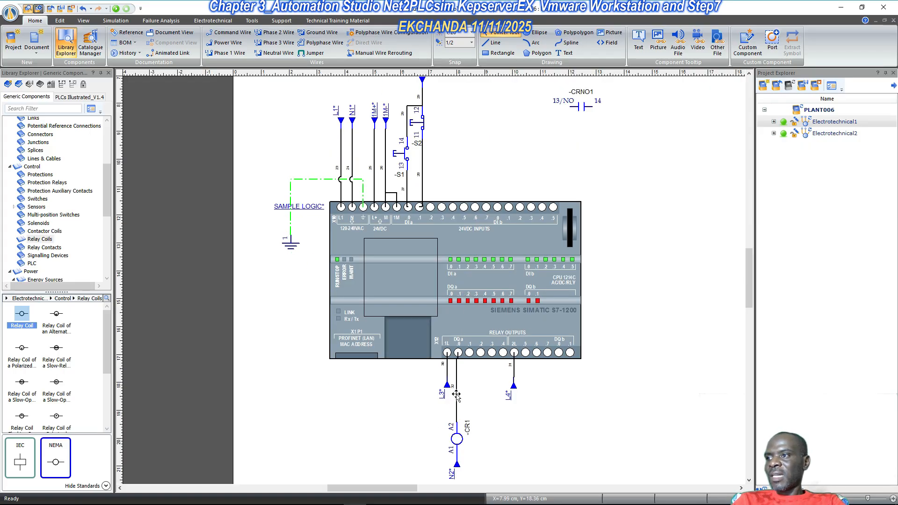
pyautogui.click(457, 439)
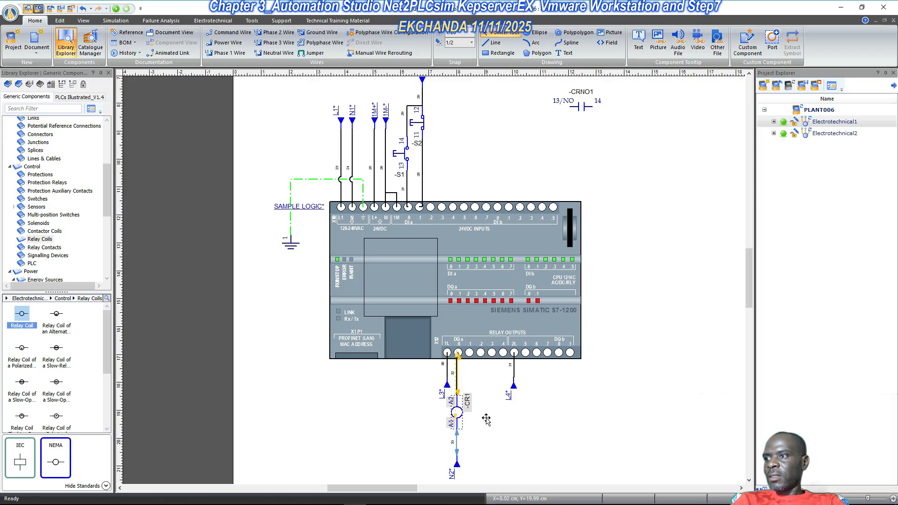
pyautogui.click(478, 436)
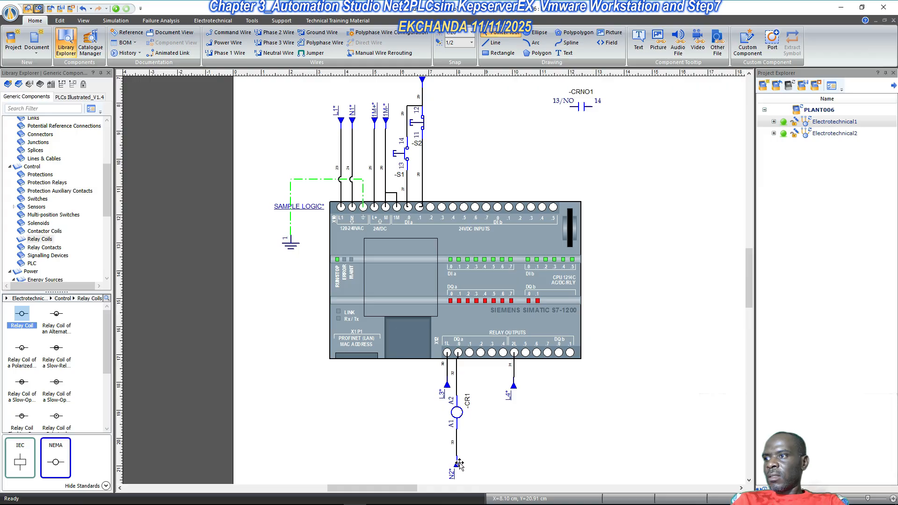
# - Delete the wire between CR1 terminal A1 and the N2 link, and attach the link directly to A1
pyautogui.click(461, 446)
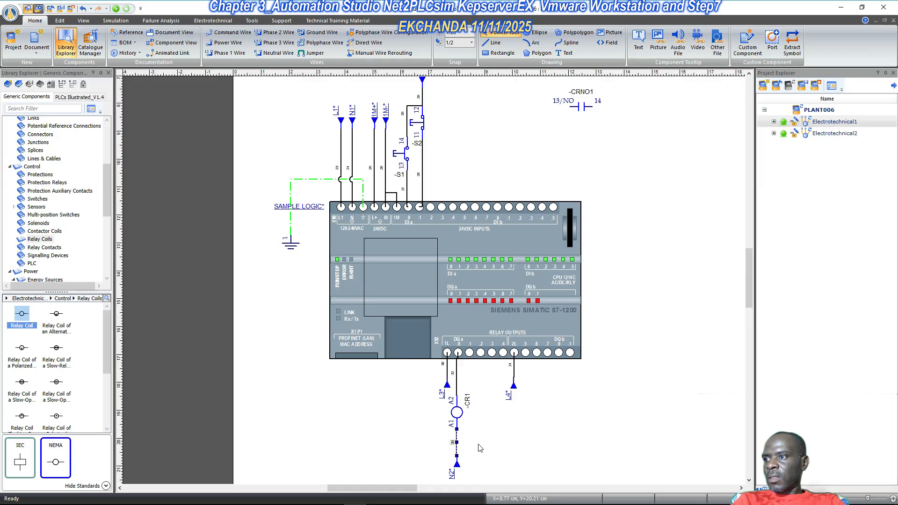
pyautogui.press('Delete')
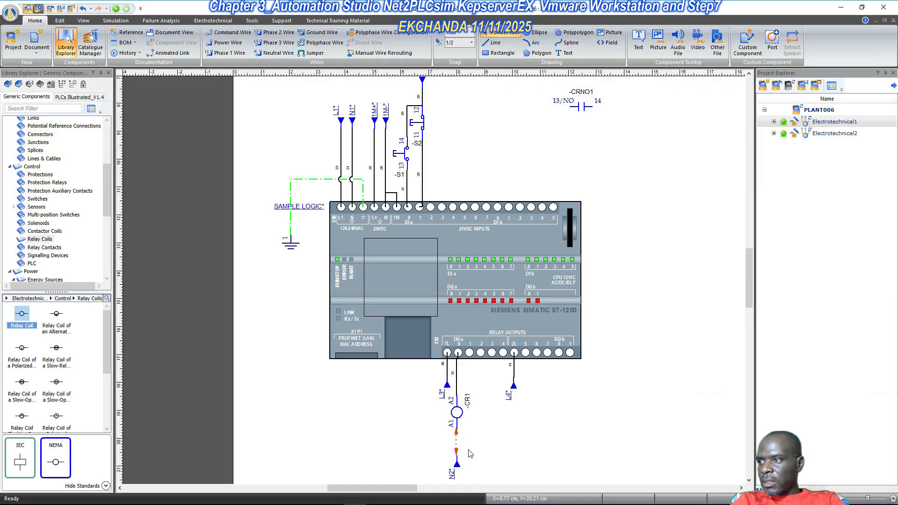
pyautogui.click(460, 466)
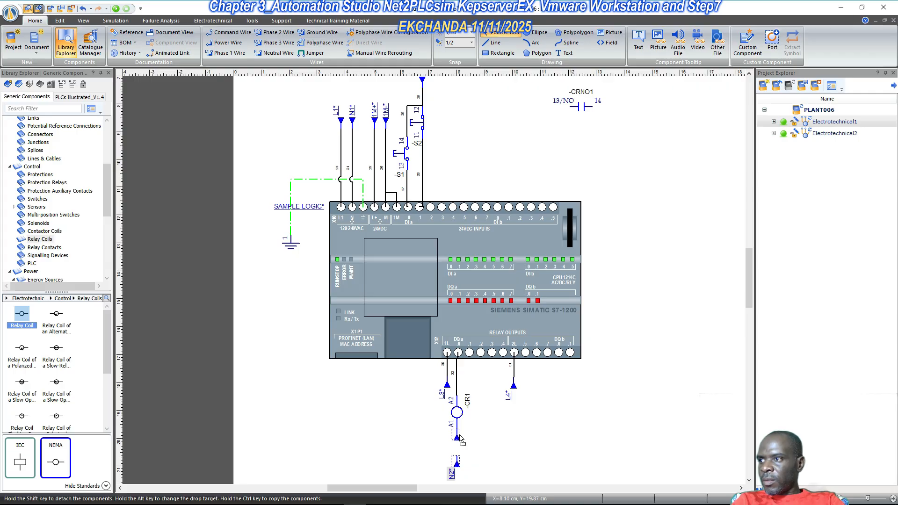
pyautogui.moveTo(458, 465); pyautogui.dragTo(460, 436)
pyautogui.click(492, 432)
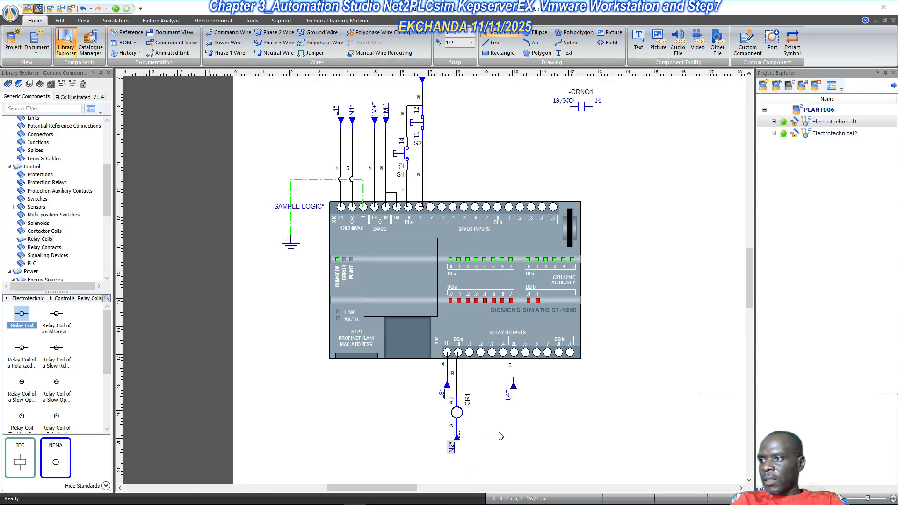
# - Review the completed PLC wiring and save the project
pyautogui.scroll(2, 427, 393)
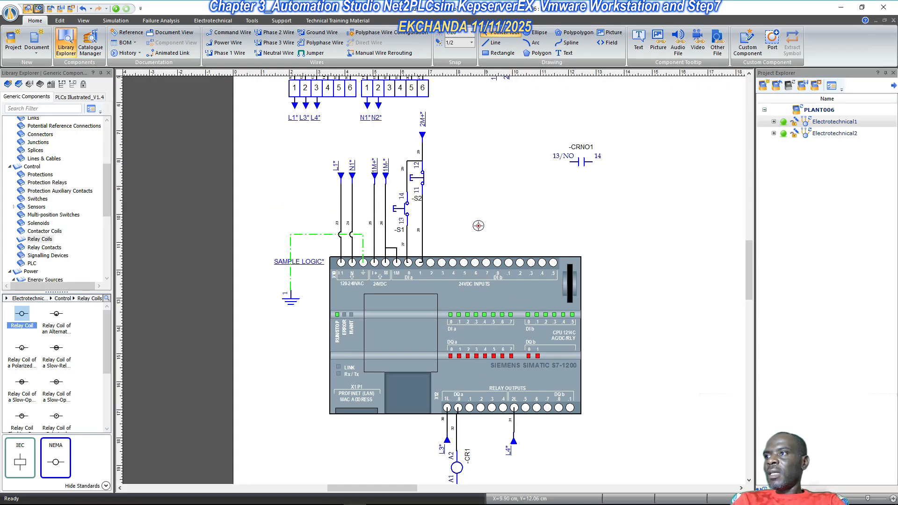
pyautogui.scroll(1, 428, 256)
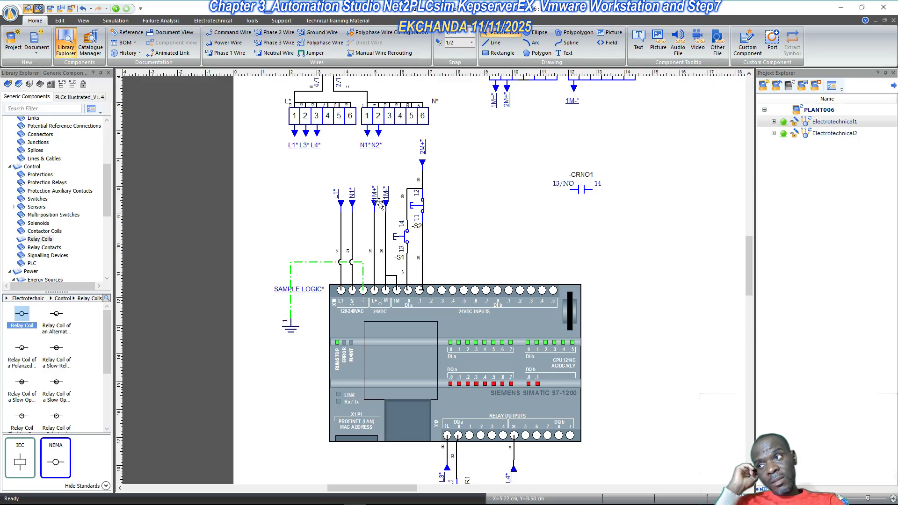
pyautogui.scroll(-1, 456, 209)
pyautogui.scroll(-1, 455, 209)
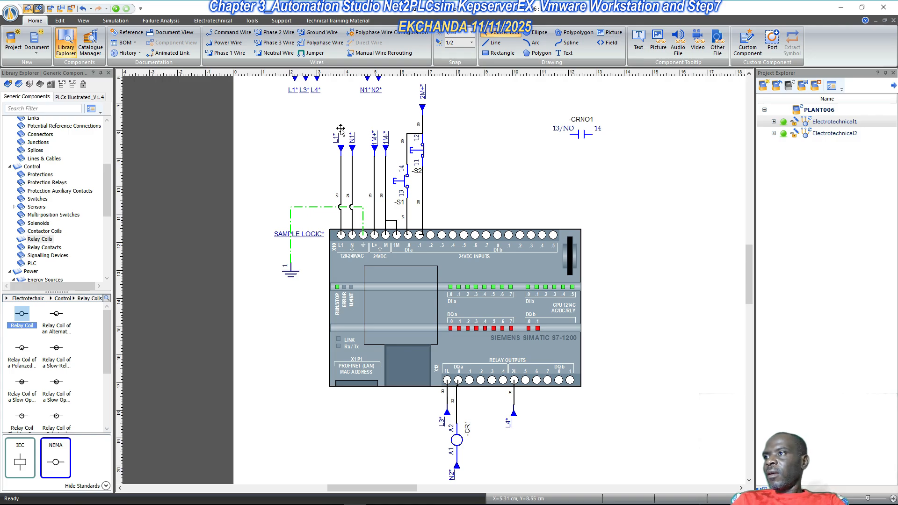
pyautogui.hotkey('ctrl', 's')
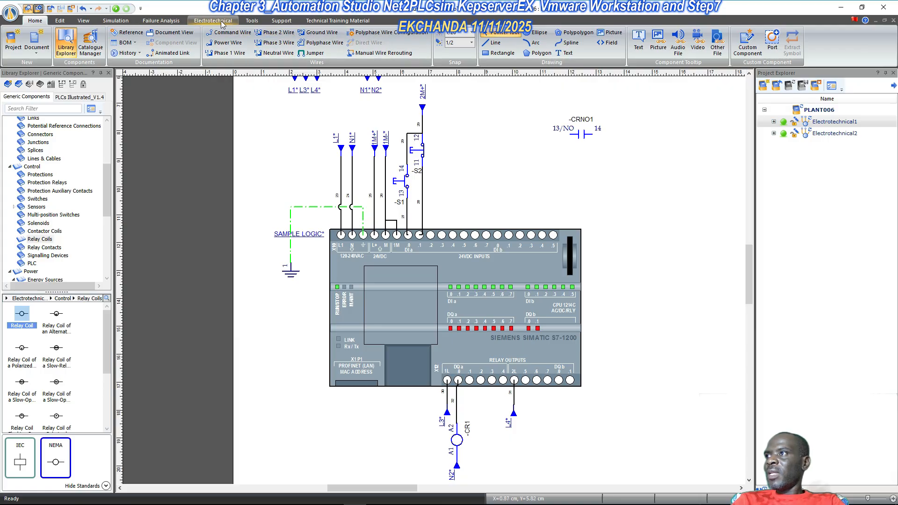
# - Open the Communication Manager and delete the OPC Client DA group PLANT05 from the PLANT server
pyautogui.click(256, 21)
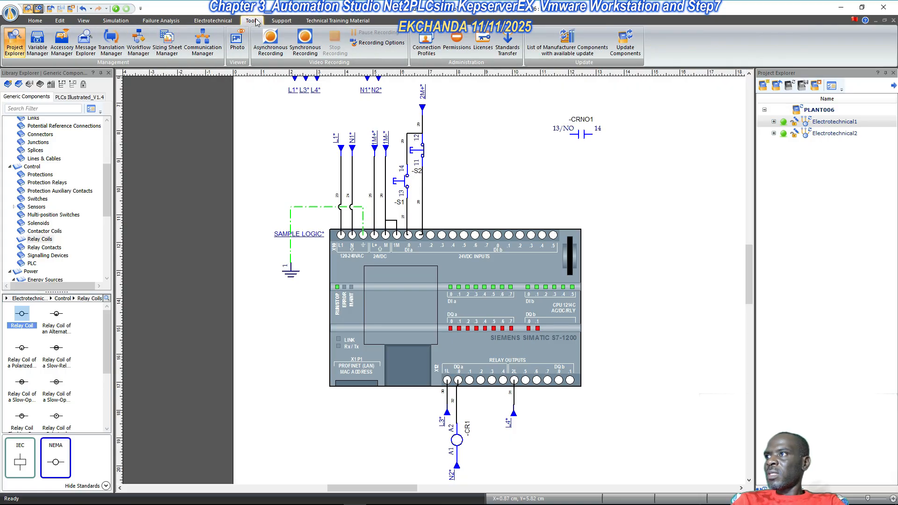
pyautogui.click(196, 56)
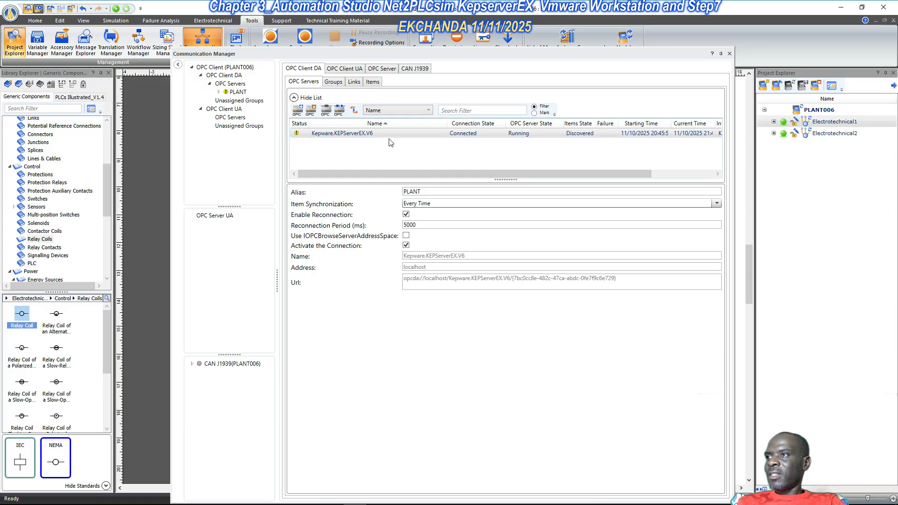
pyautogui.moveTo(472, 53); pyautogui.dragTo(451, 55)
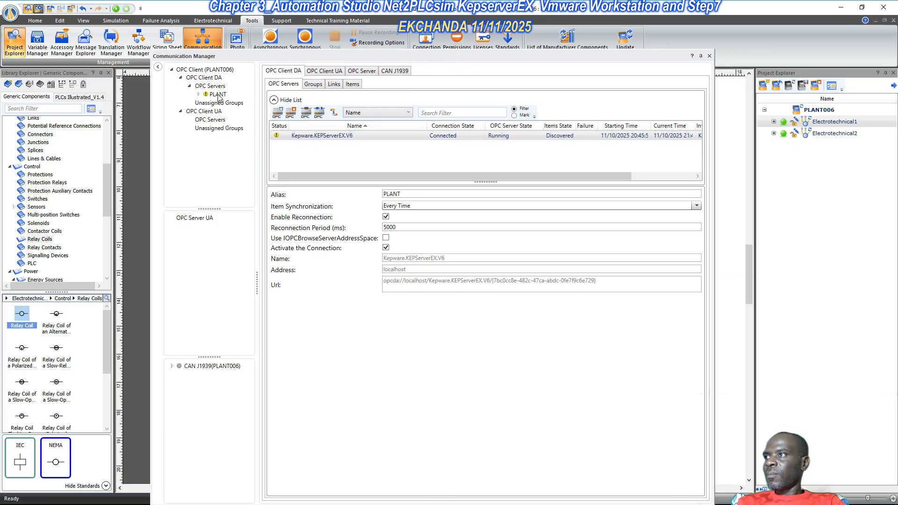
pyautogui.click(199, 94)
pyautogui.click(213, 94)
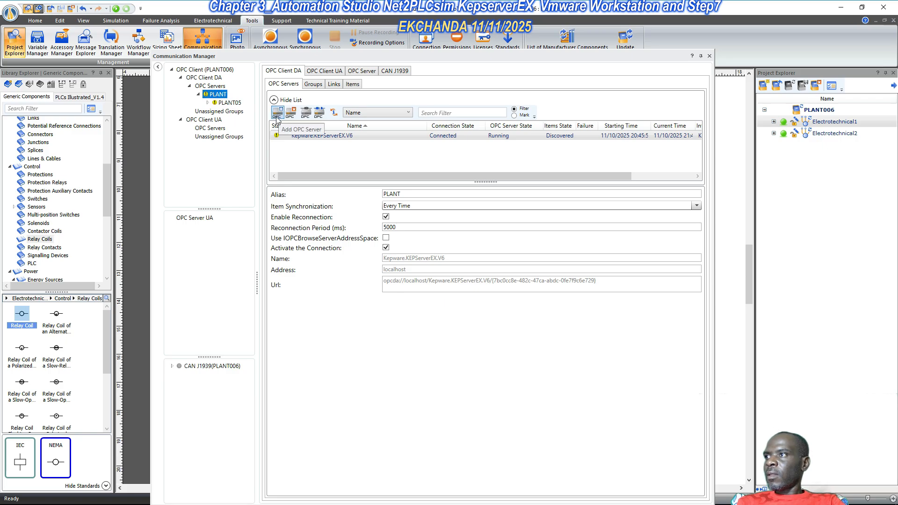
pyautogui.click(312, 86)
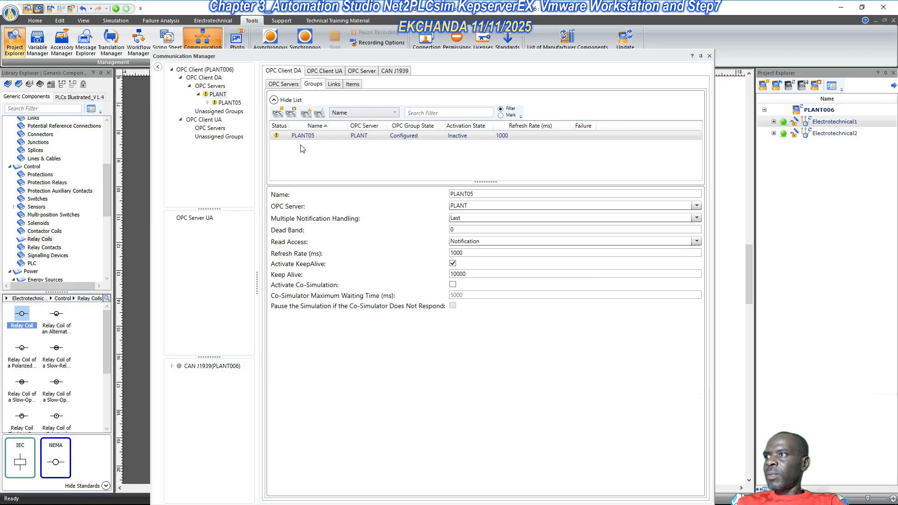
pyautogui.click(309, 136)
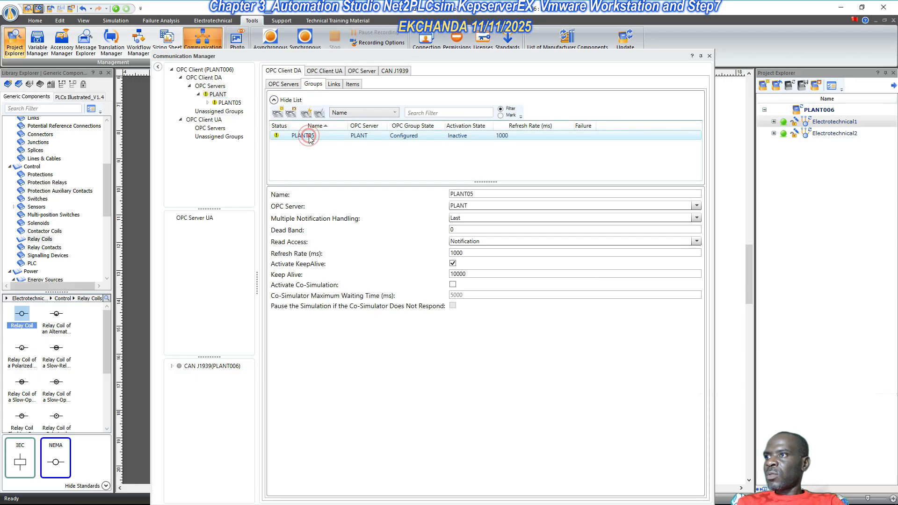
pyautogui.click(291, 113)
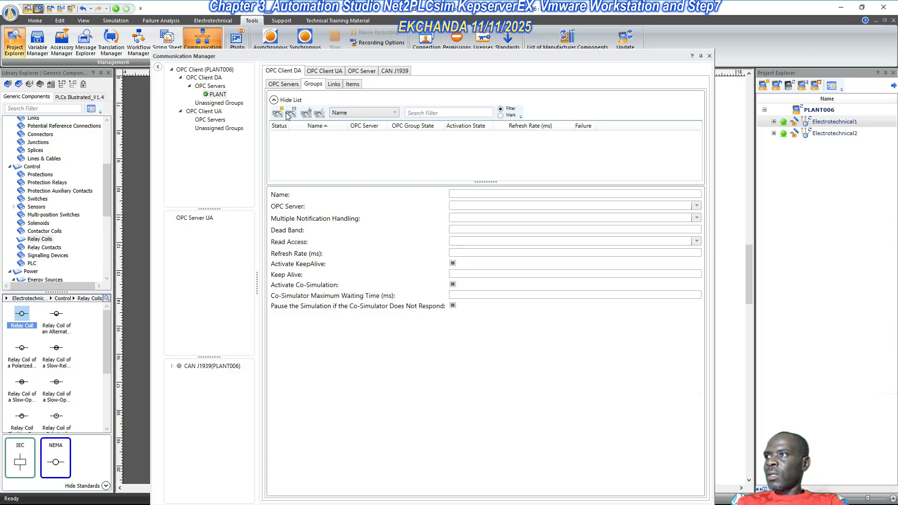
# - Add an OPC Client DA group named PLANT007 and assign it to OPC server PLANT
pyautogui.click(278, 113)
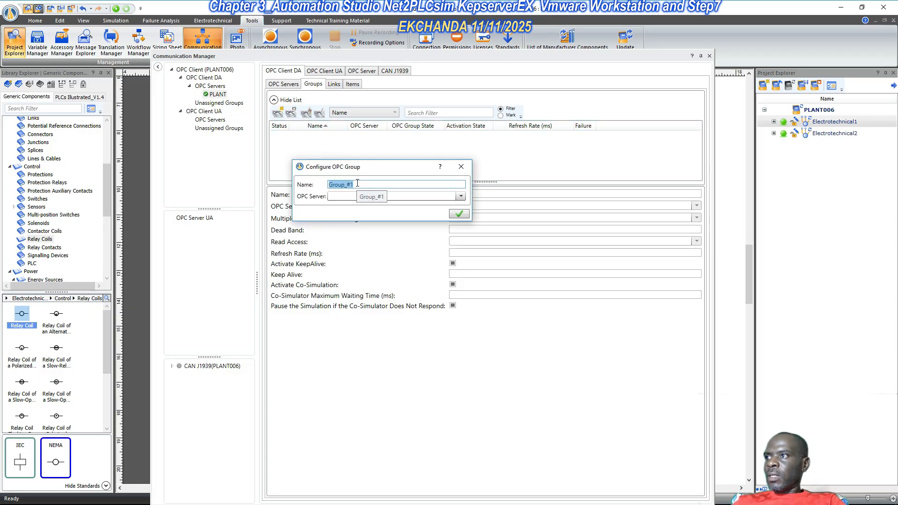
pyautogui.write('PLANT007')
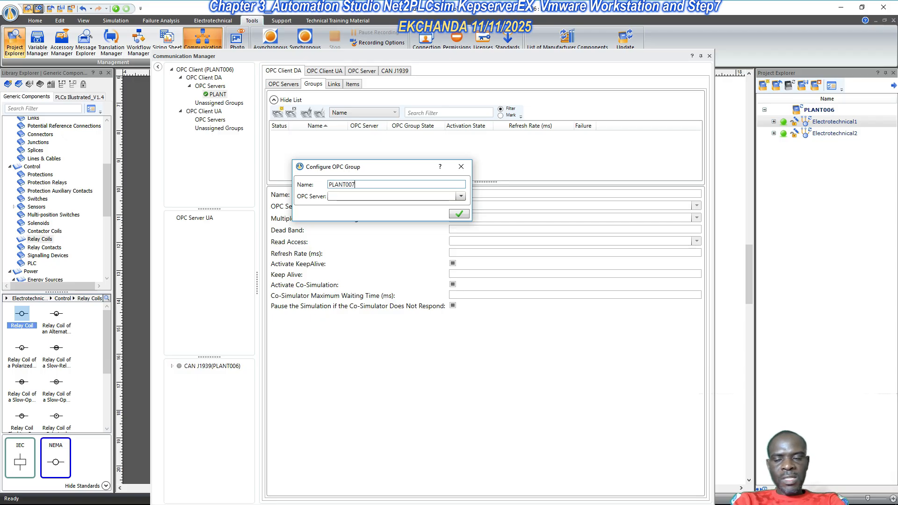
pyautogui.click(460, 197)
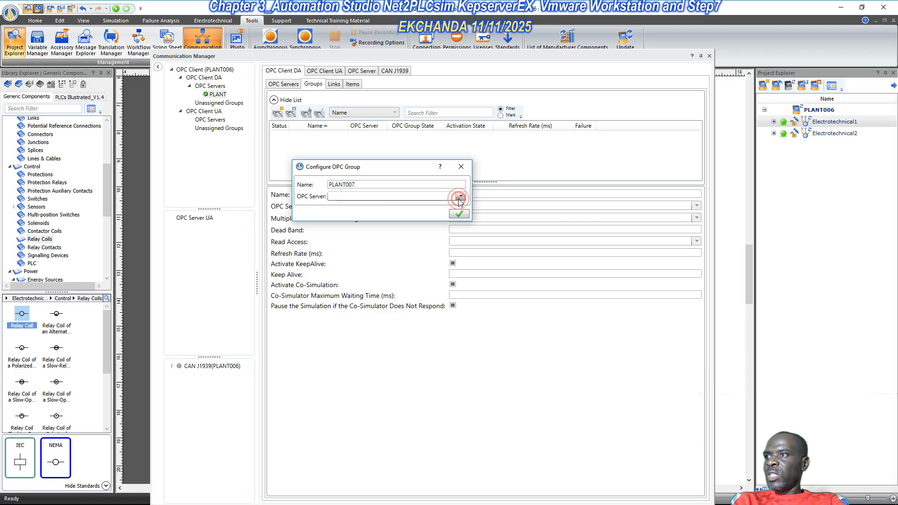
pyautogui.click(391, 217)
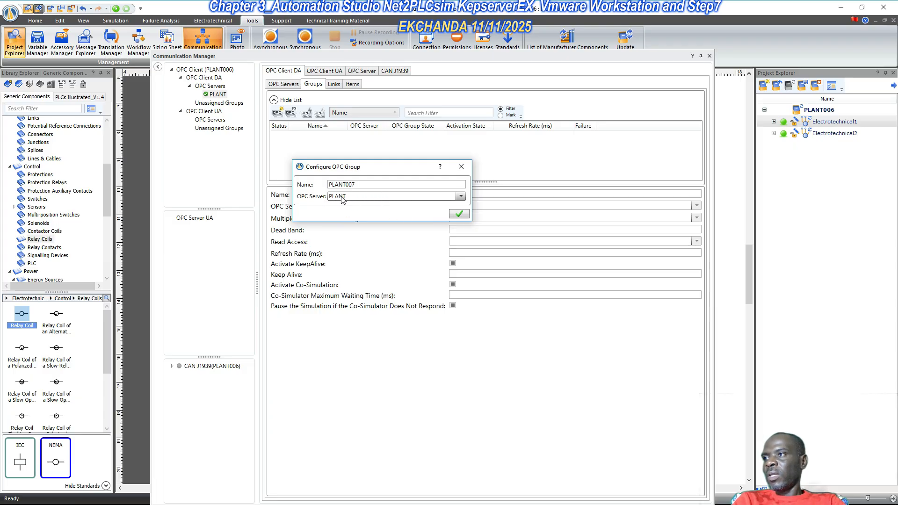
pyautogui.click(458, 214)
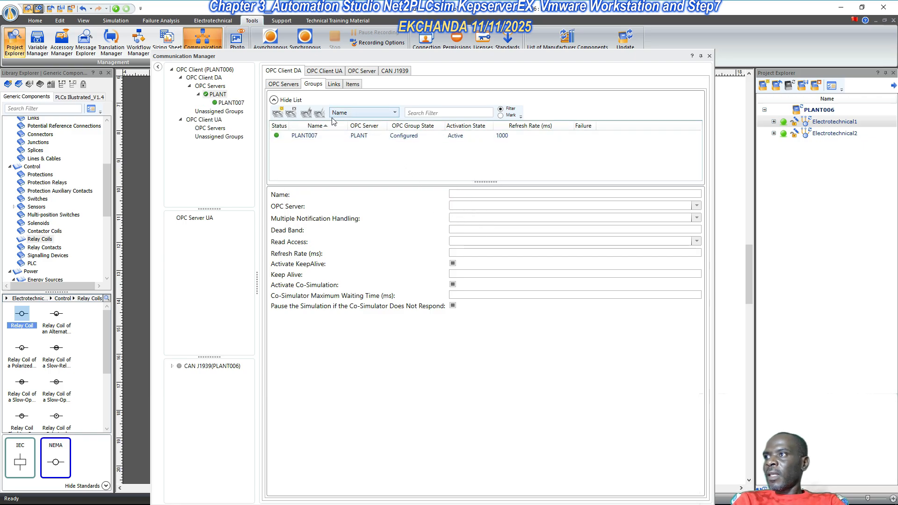
# - Open the OPC Client DA links and select group PLANT007 to load its KEPServerEX items
pyautogui.click(333, 84)
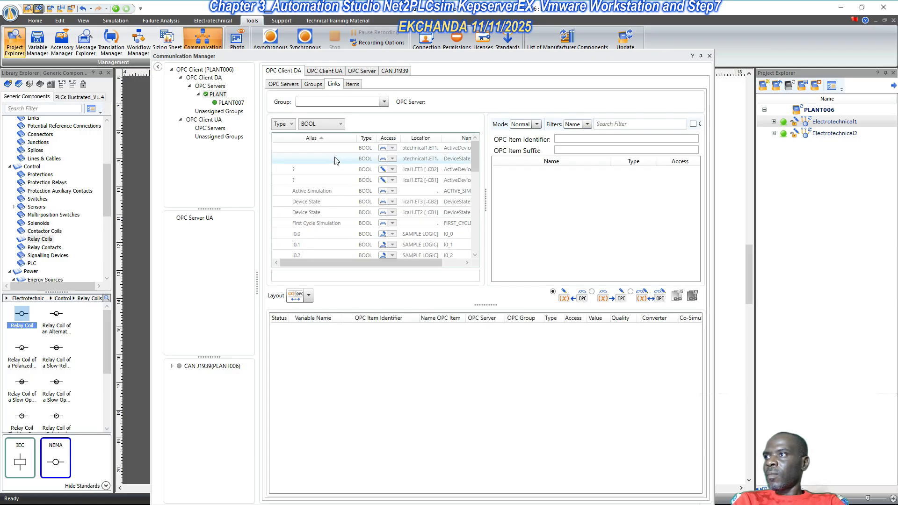
pyautogui.click(384, 103)
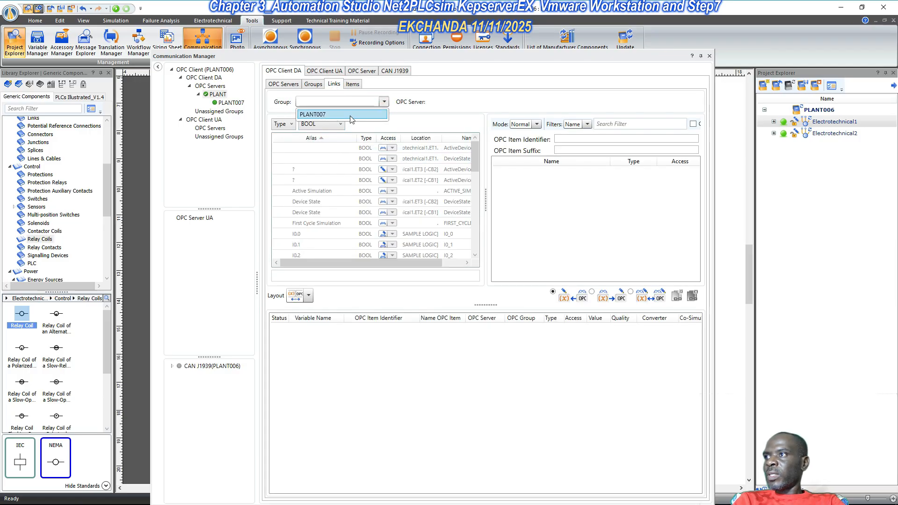
pyautogui.click(347, 113)
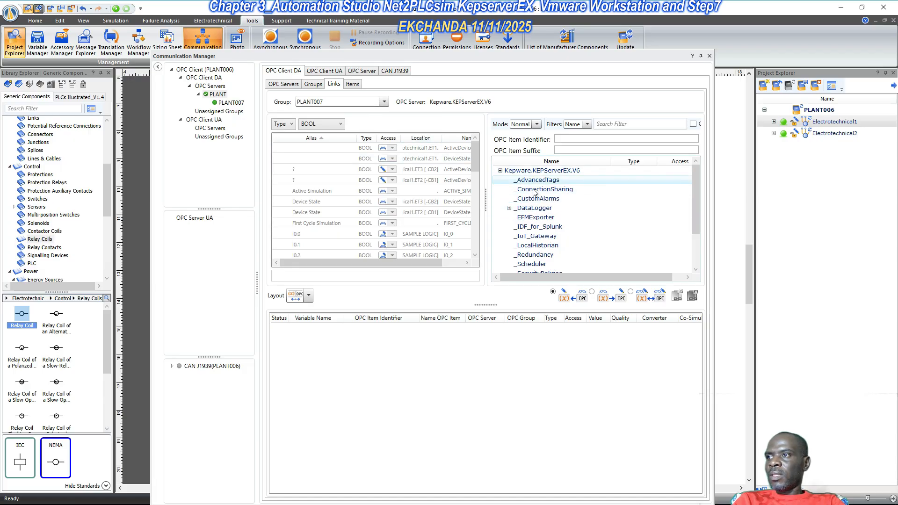
pyautogui.scroll(-2, 539, 207)
pyautogui.scroll(2, 541, 205)
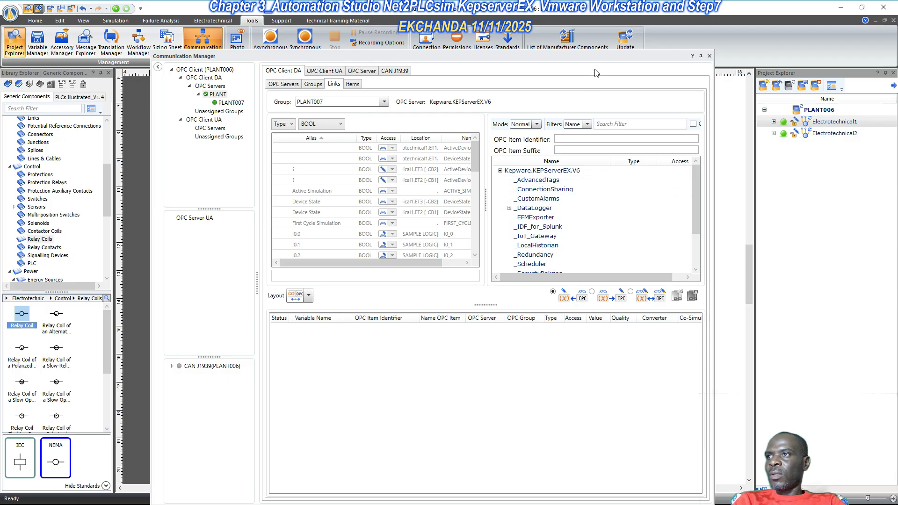
# - Compare the PLANT007 DEV001 tags in KEPServerEX Configuration with the OPC item tree in the Communication Manager
pyautogui.moveTo(604, 59); pyautogui.dragTo(474, 37)
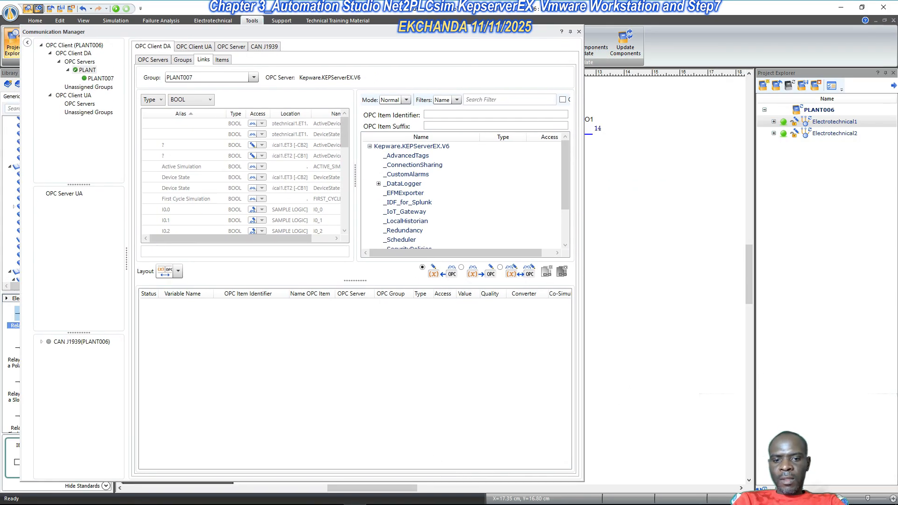
pyautogui.click(355, 504)
pyautogui.moveTo(340, 18); pyautogui.dragTo(827, 29)
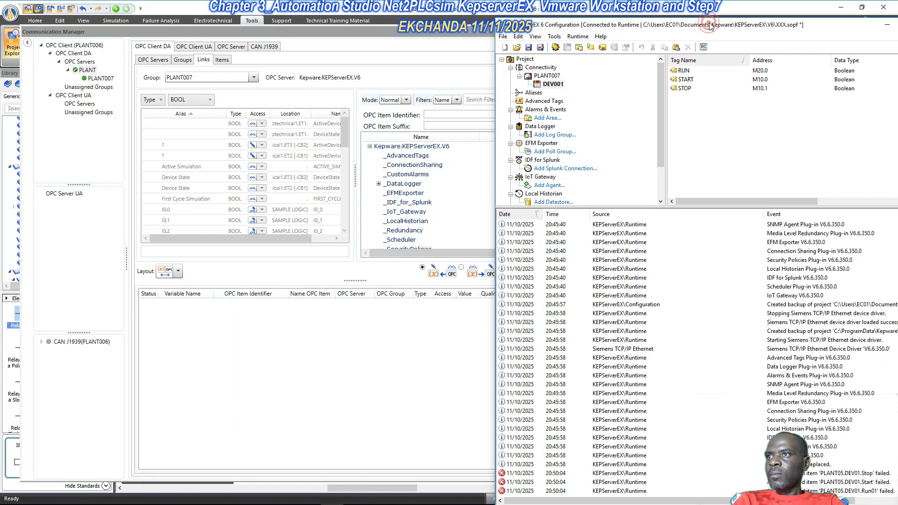
pyautogui.moveTo(706, 29); pyautogui.dragTo(783, 35)
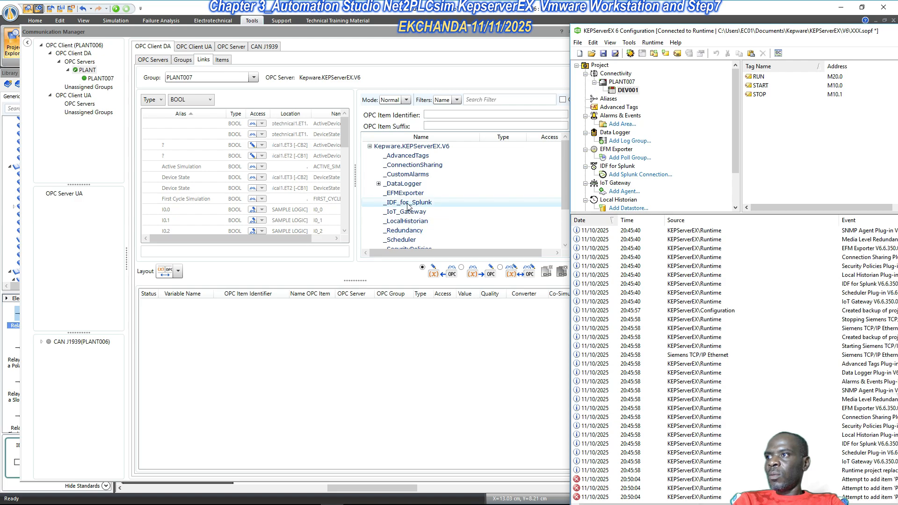
pyautogui.scroll(-2, 391, 234)
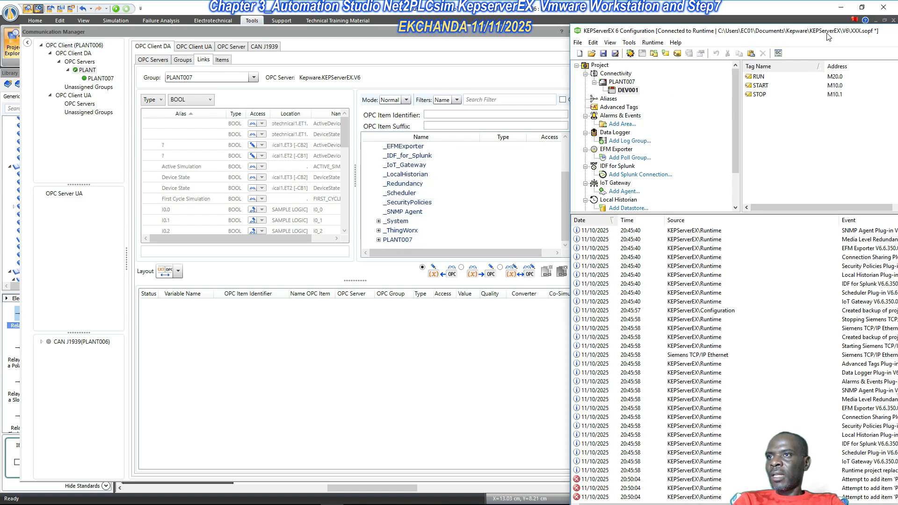
pyautogui.moveTo(826, 34); pyautogui.dragTo(654, 40)
pyautogui.click(789, 37)
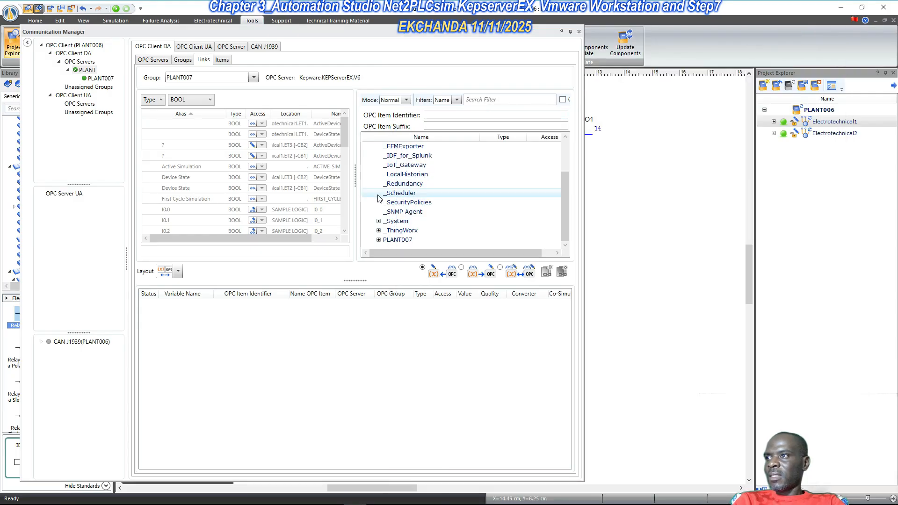
# - Link PLC input I0.0 to the OPC item PLANT007.DEV001.START in the variable-to-OPC write direction
pyautogui.click(379, 239)
pyautogui.scroll(-1, 379, 241)
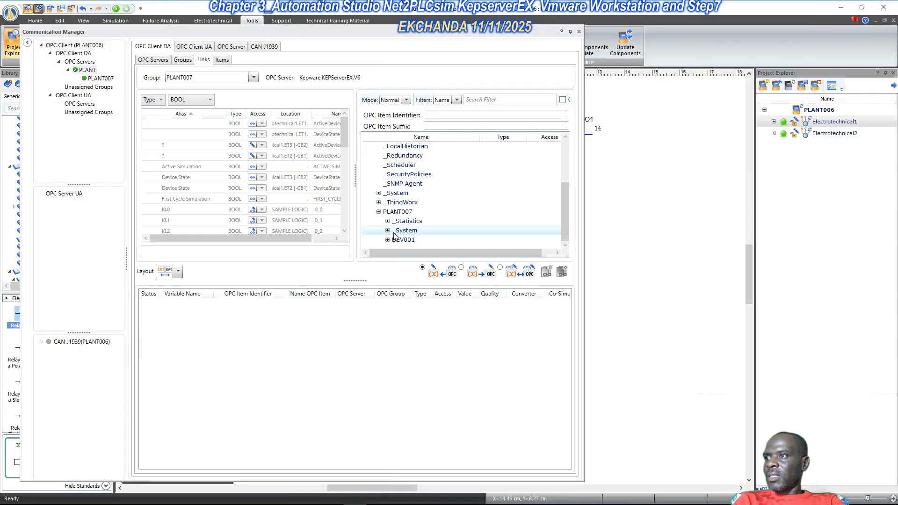
pyautogui.click(387, 239)
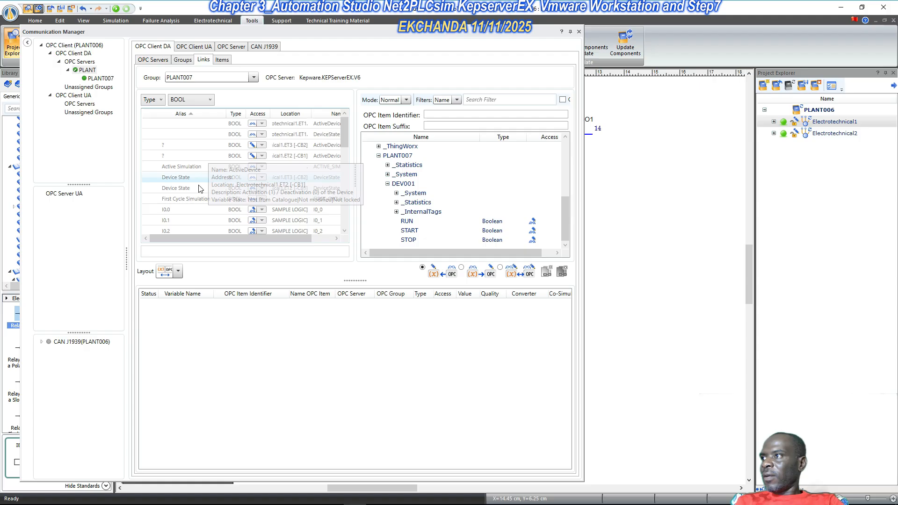
pyautogui.click(193, 212)
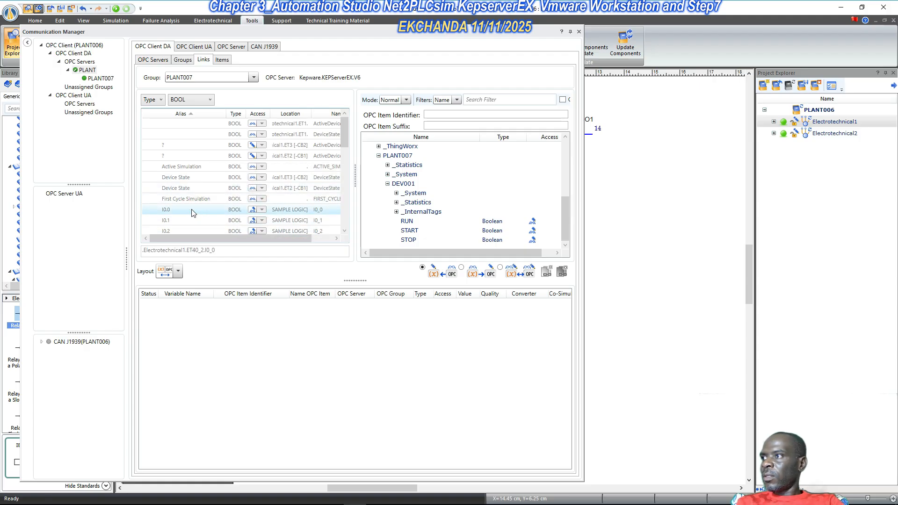
pyautogui.click(417, 231)
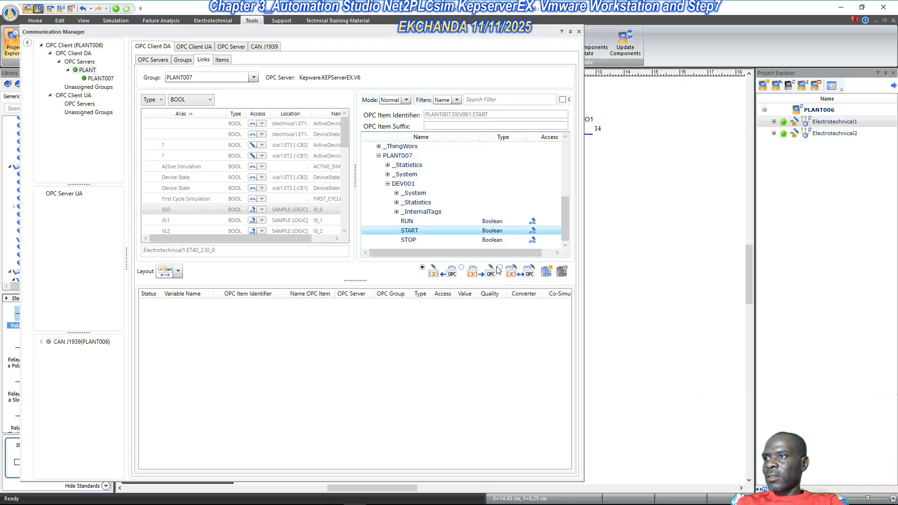
pyautogui.click(461, 267)
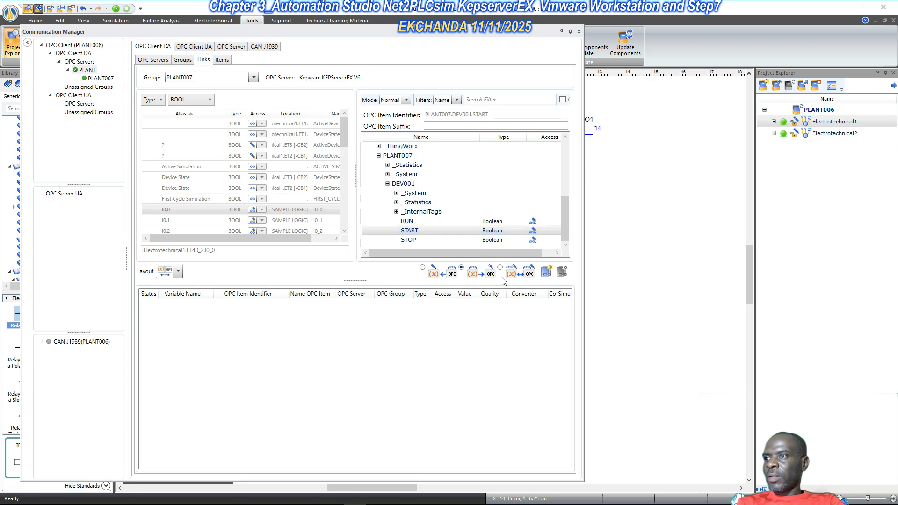
pyautogui.click(544, 271)
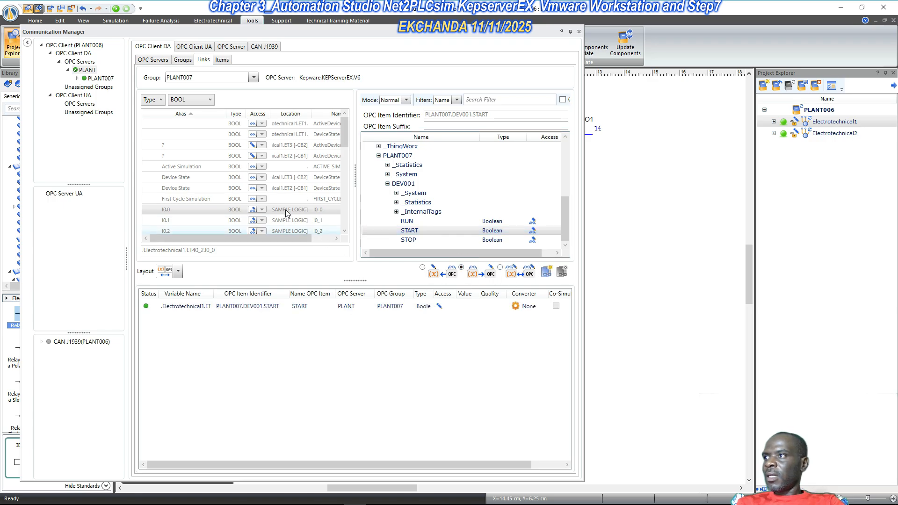
# - Link PLC input I0.1 to the OPC item PLANT007.DEV001.STOP in the variable-to-OPC direction
pyautogui.click(180, 222)
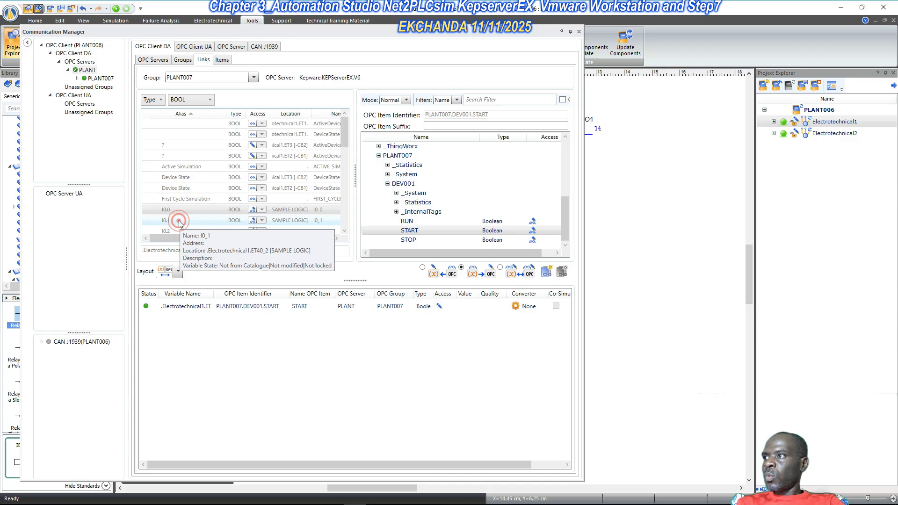
pyautogui.click(180, 219)
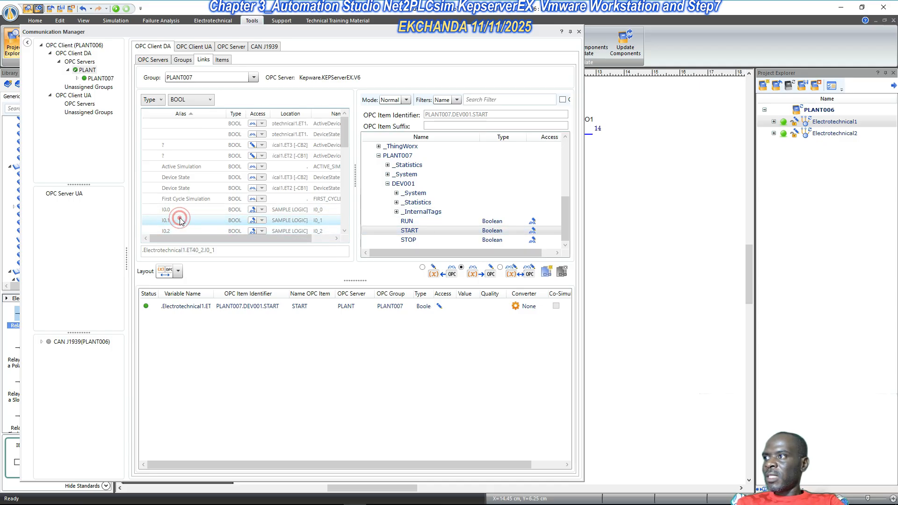
pyautogui.click(407, 241)
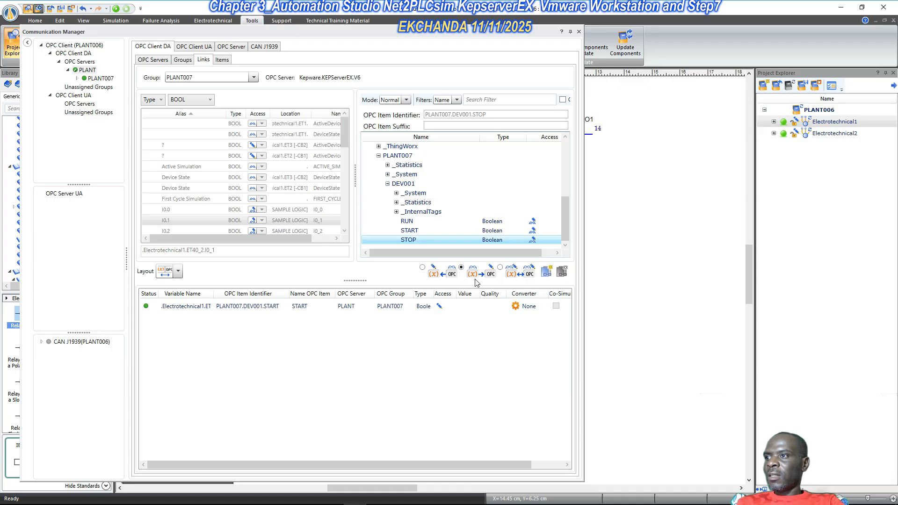
pyautogui.click(545, 271)
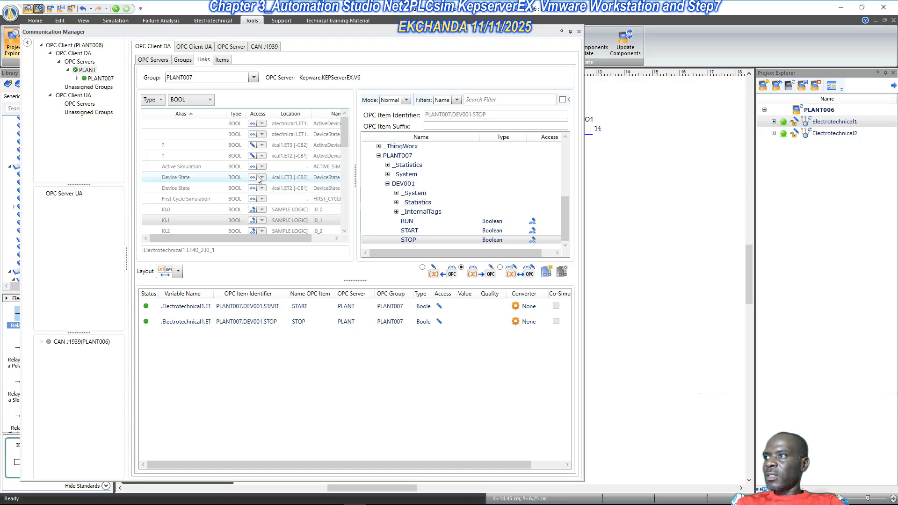
# - Link PLC output Q0.0 to the OPC item PLANT007.DEV001.RUN in the OPC-to-variable read direction, and close the Communication Manager
pyautogui.scroll(-3, 241, 189)
pyautogui.scroll(-4, 240, 187)
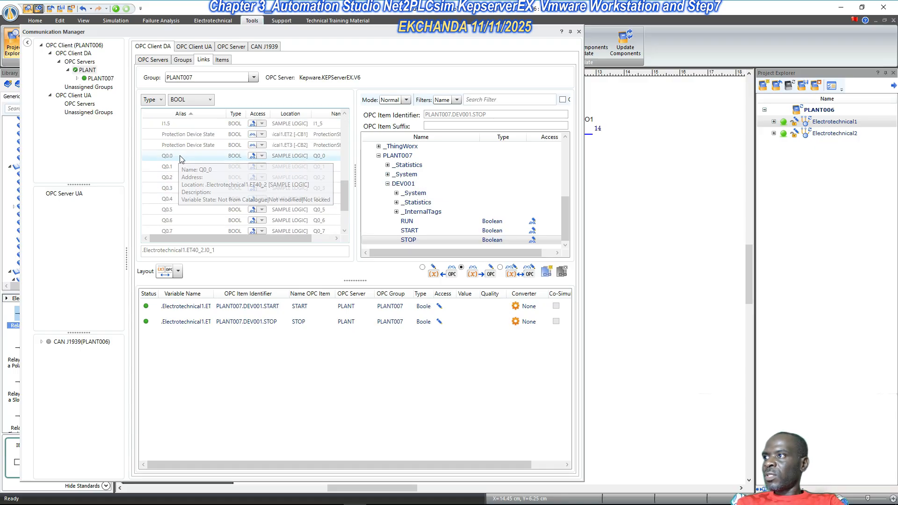
pyautogui.click(180, 156)
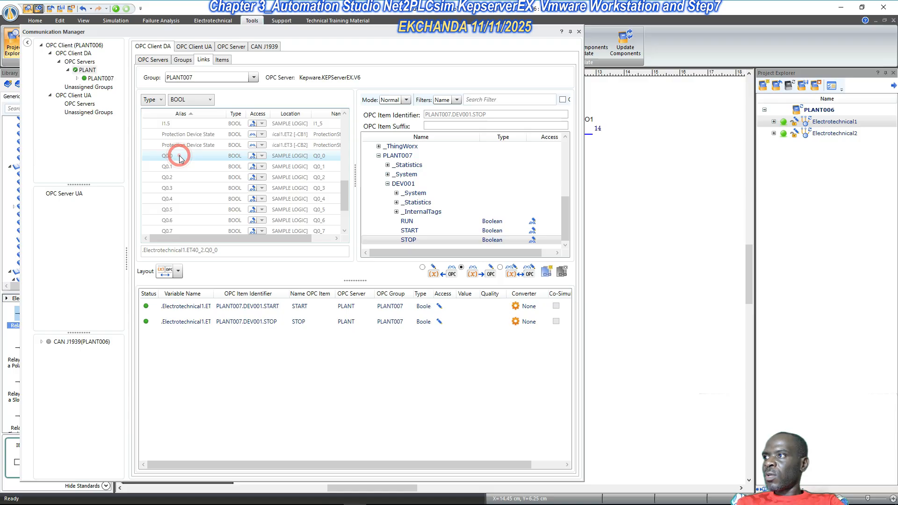
pyautogui.click(434, 223)
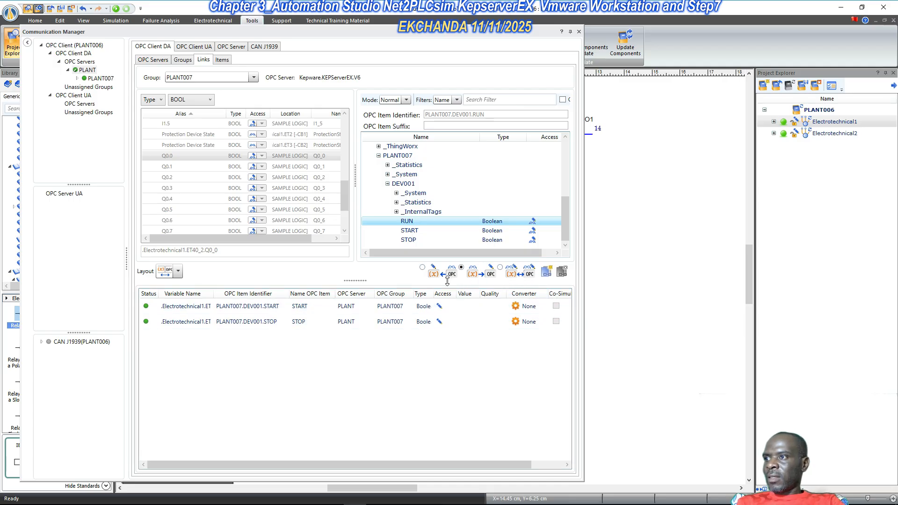
pyautogui.click(422, 268)
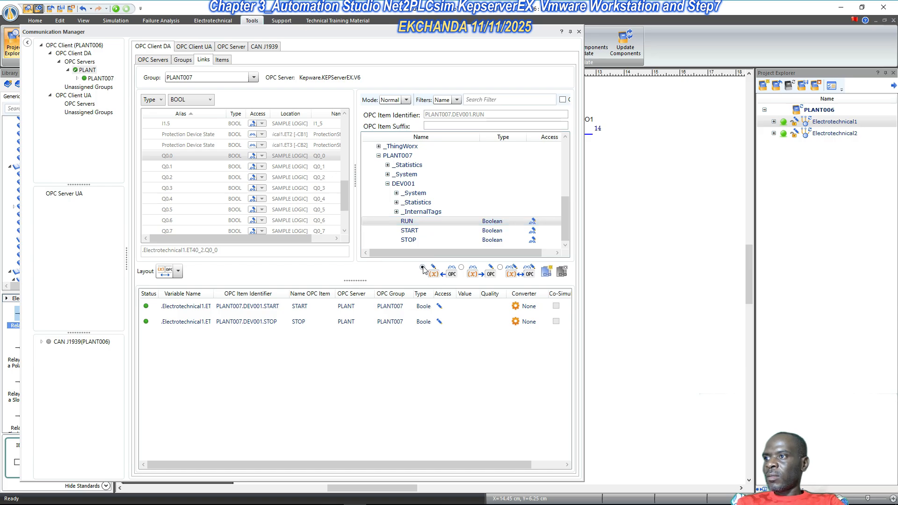
pyautogui.click(547, 274)
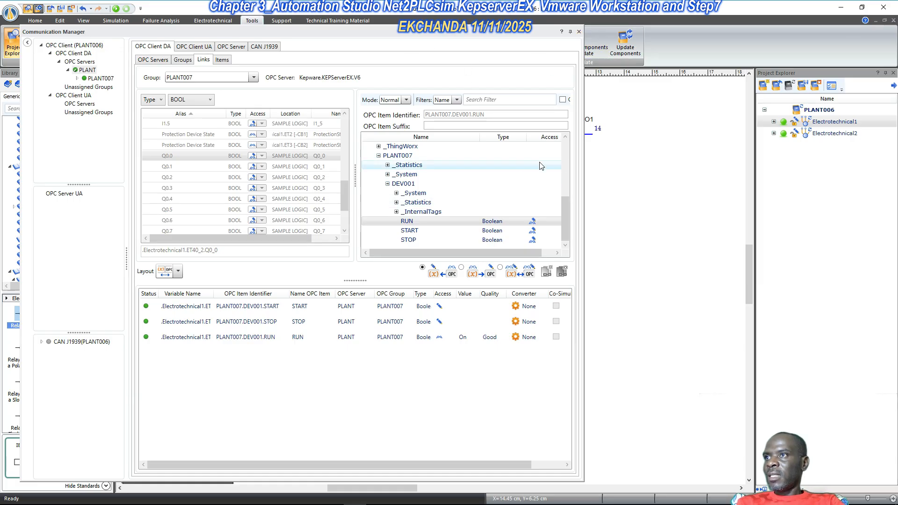
pyautogui.click(579, 31)
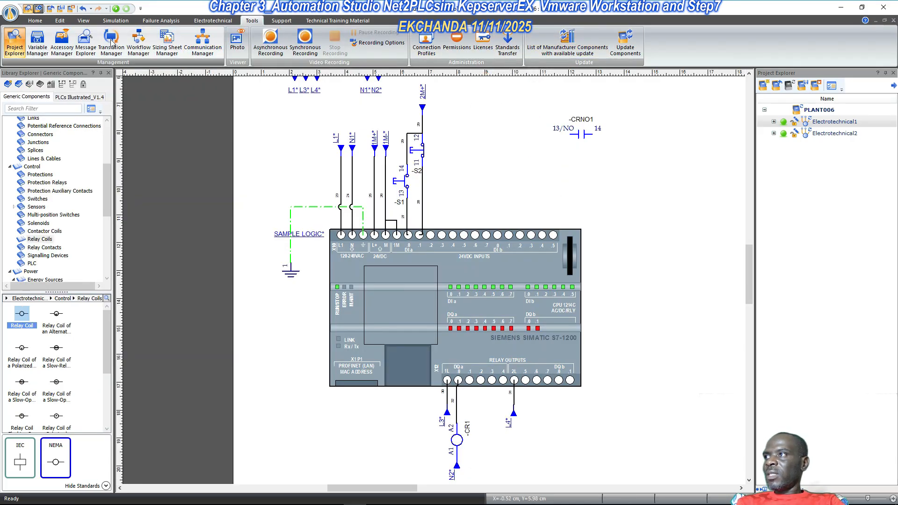
# - Start the simulation and close circuit breakers CB1 and CB2 to power the rectifier and the PLC
pyautogui.click(116, 9)
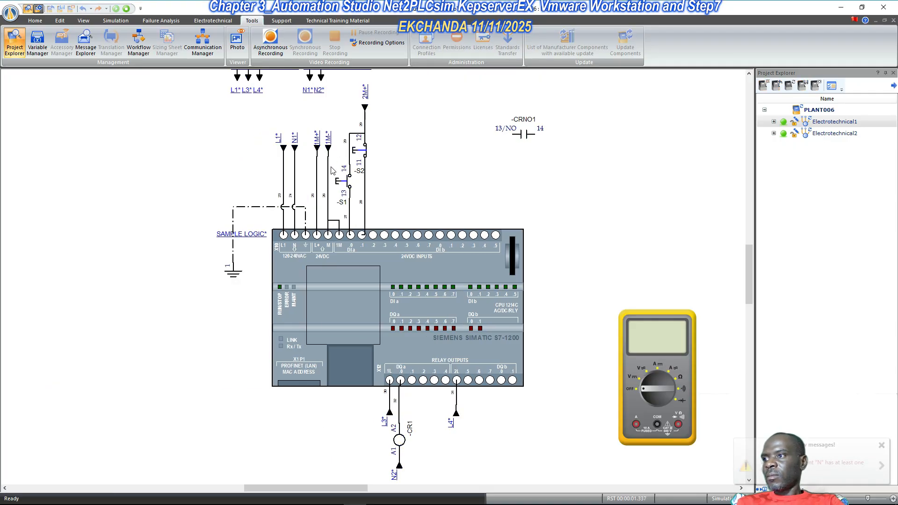
pyautogui.scroll(5, 420, 173)
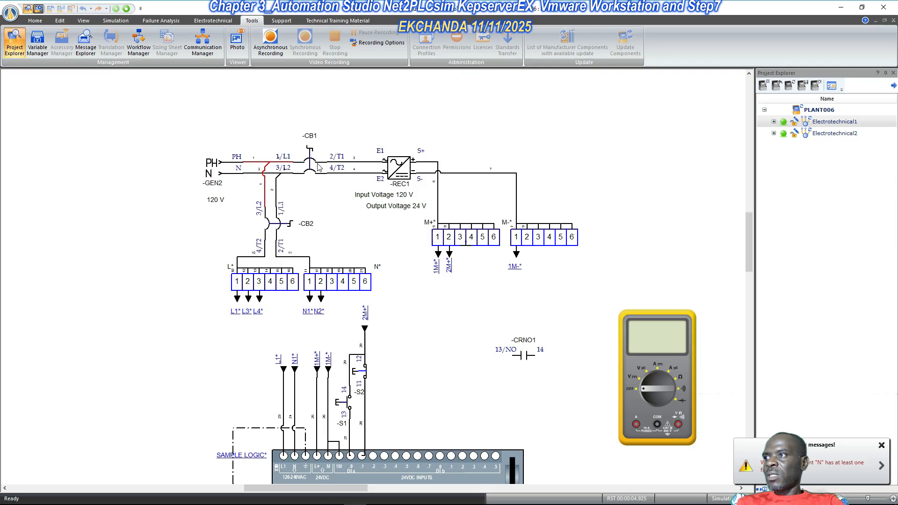
pyautogui.click(309, 176)
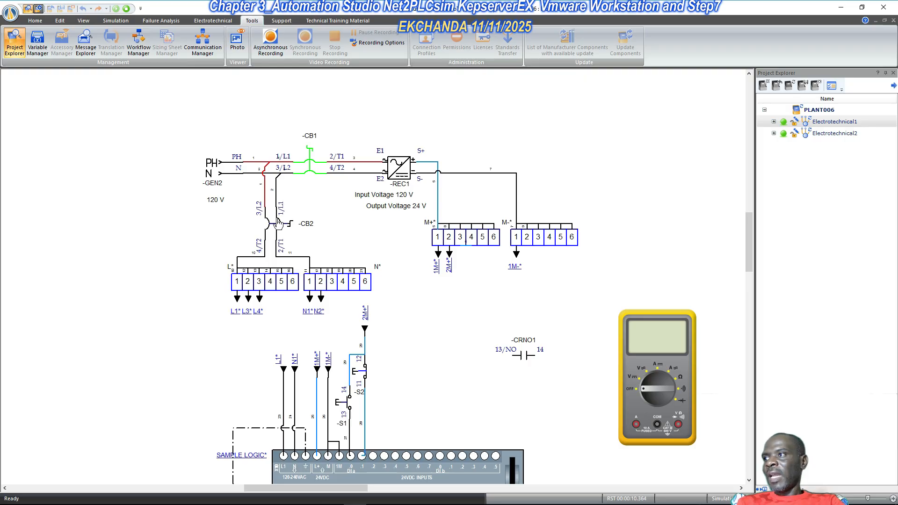
pyautogui.click(279, 227)
pyautogui.scroll(-3, 310, 204)
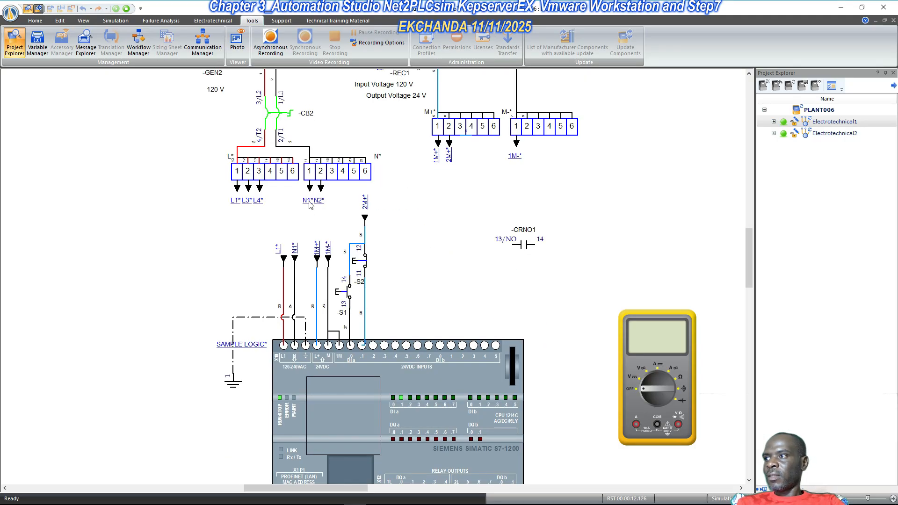
pyautogui.scroll(-1, 309, 204)
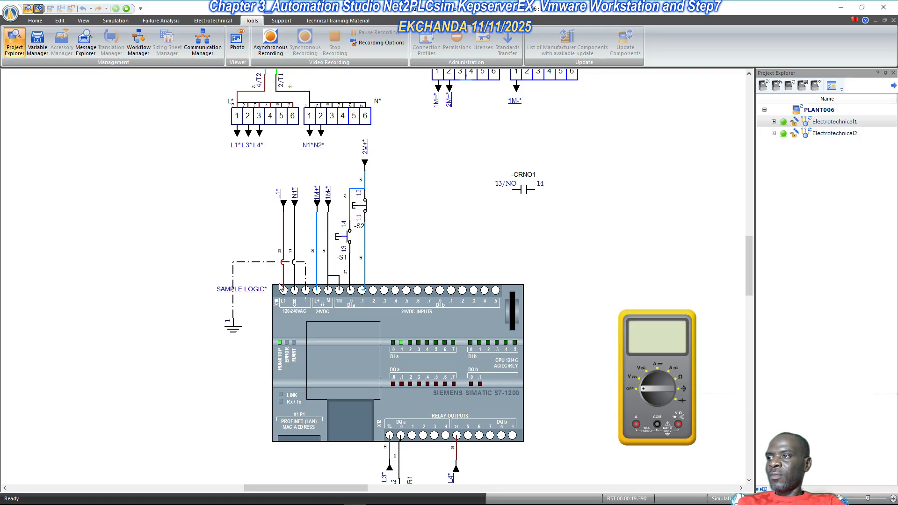
pyautogui.scroll(-1, 317, 287)
pyautogui.scroll(-1, 326, 282)
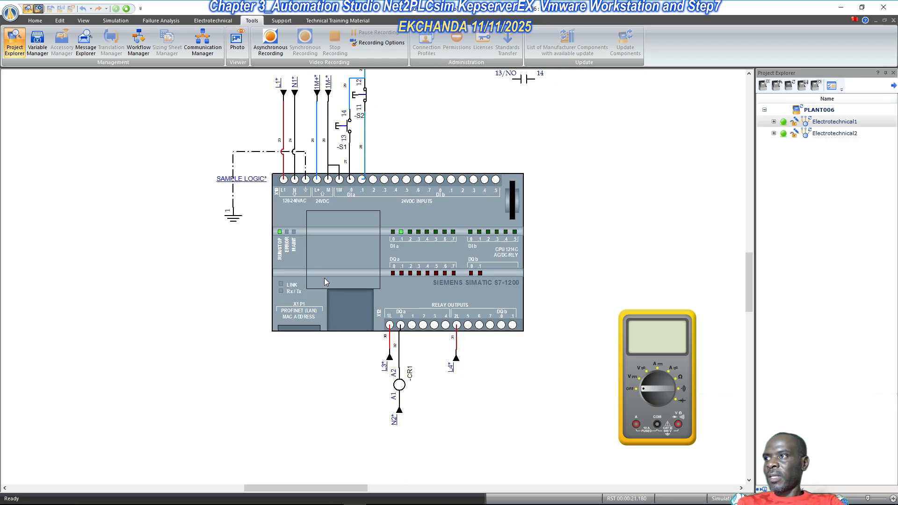
pyautogui.scroll(1, 379, 257)
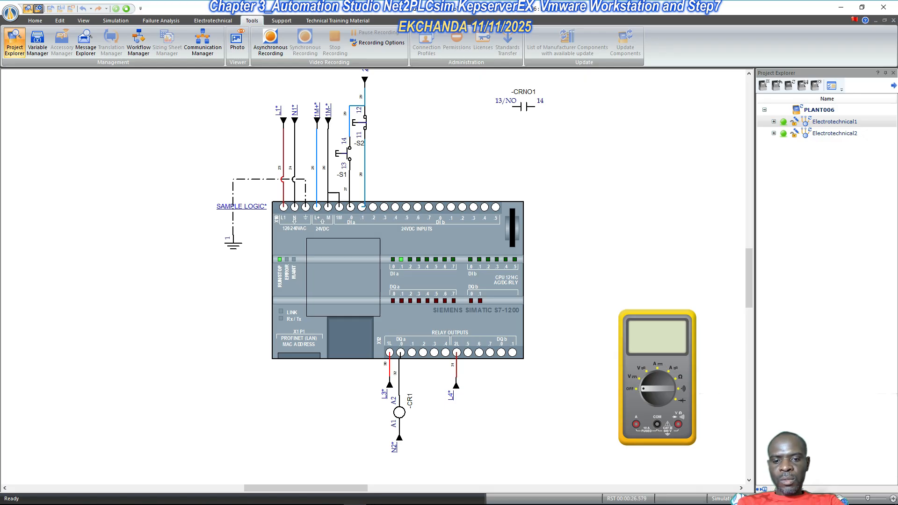
# - Arrange the Automation Studio schematic beside the STEP 7 ladder editor showing OB1, and hide the Project Explorer
pyautogui.hotkey('alt', 'Tab')
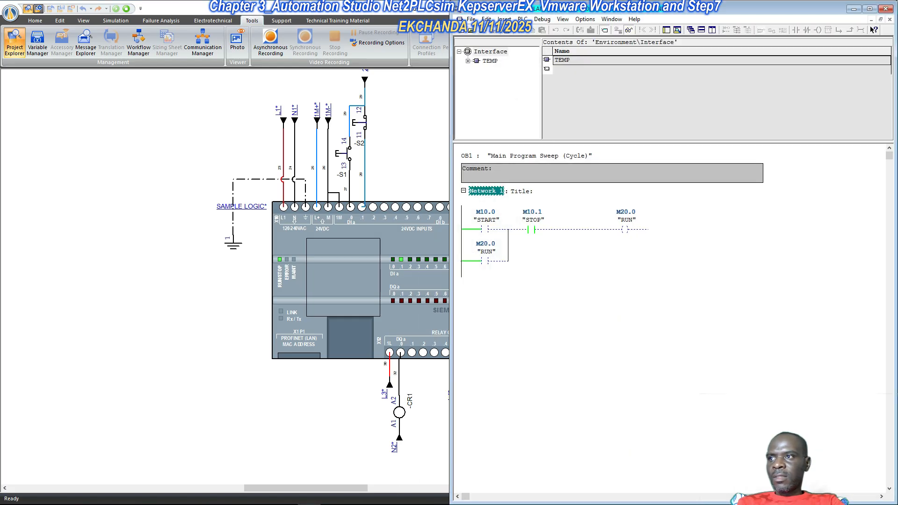
pyautogui.moveTo(336, 9); pyautogui.dragTo(0, 98)
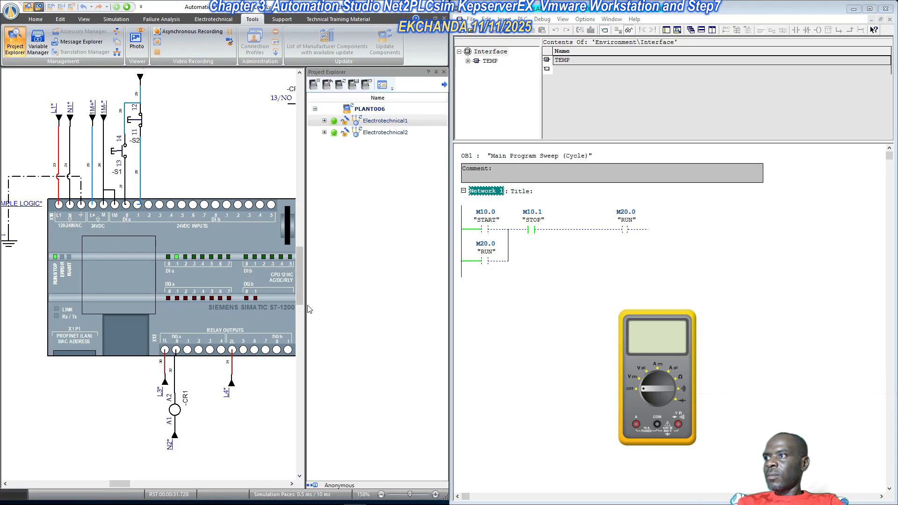
pyautogui.click(435, 72)
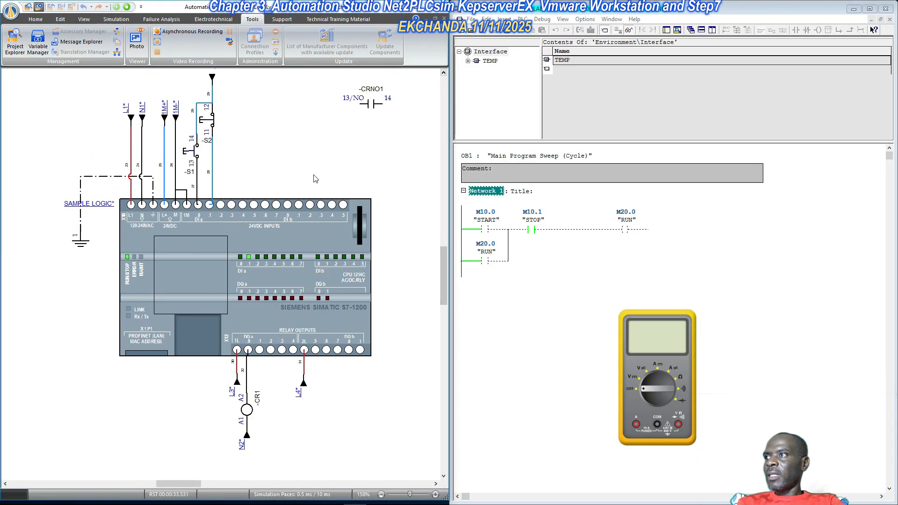
# - Operate stop pushbutton S2 repeatedly in the running simulation to test the M10.1 STOP contact in the OB1 ladder
pyautogui.scroll(1, 316, 216)
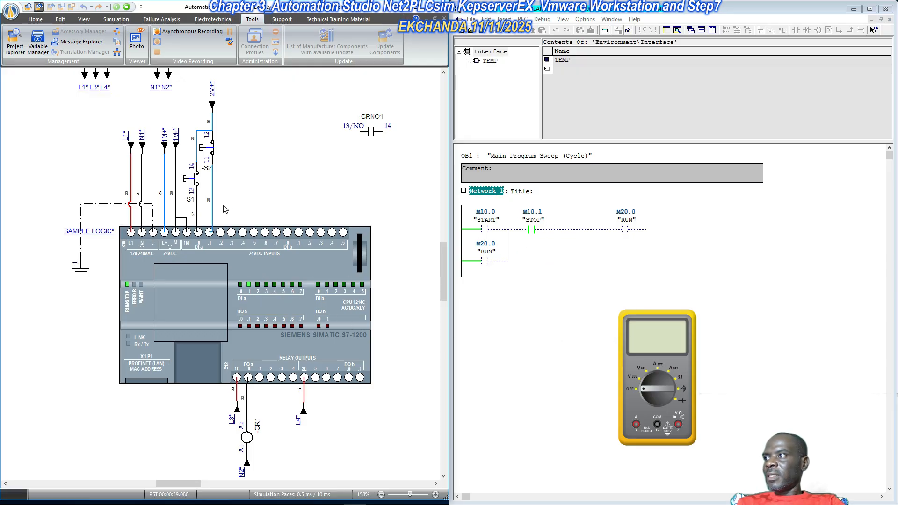
pyautogui.click(214, 150)
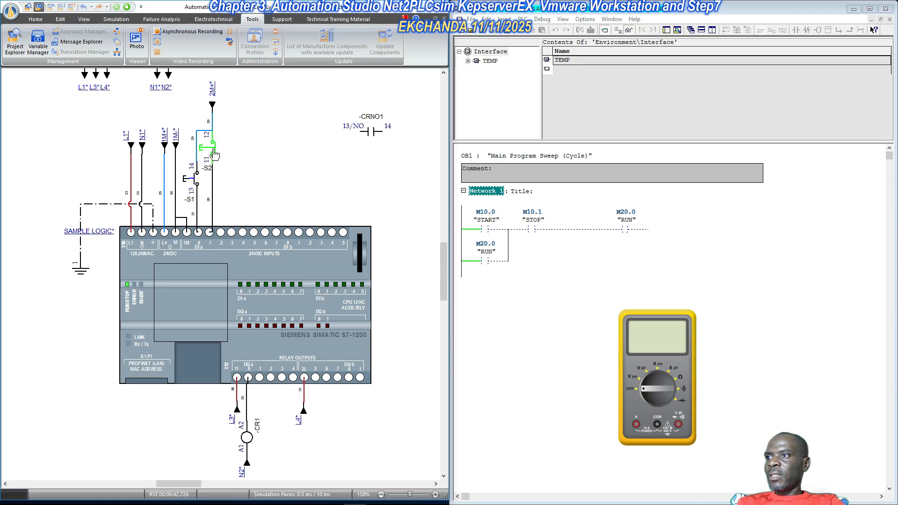
pyautogui.click(214, 152)
pyautogui.click(214, 155)
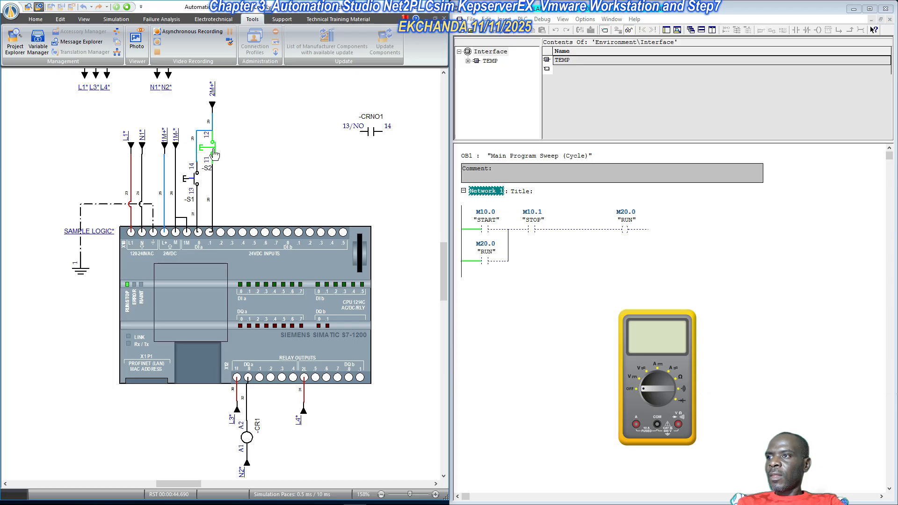
pyautogui.click(213, 149)
pyautogui.click(213, 148)
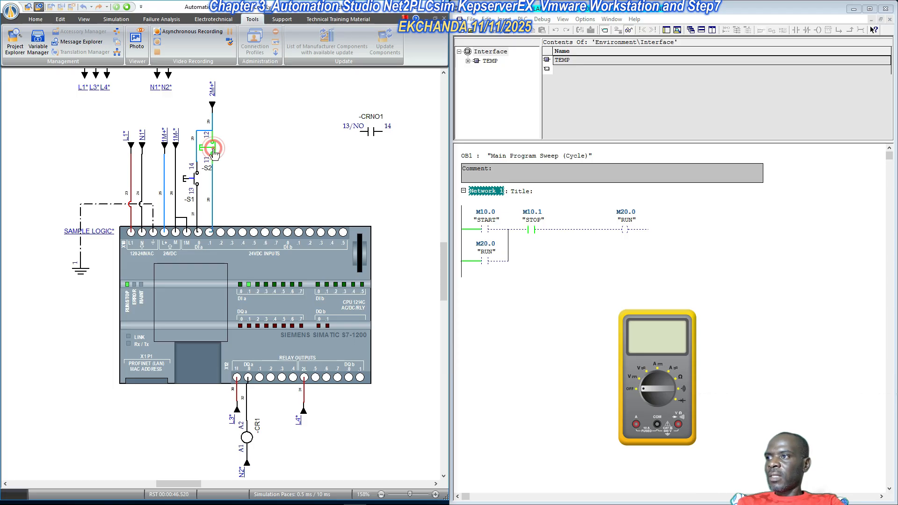
# - Test the M20.0 RUN latch and relay CR1 by alternately operating start pushbutton S1 and stop pushbutton S2, finishing with a start
pyautogui.click(210, 182)
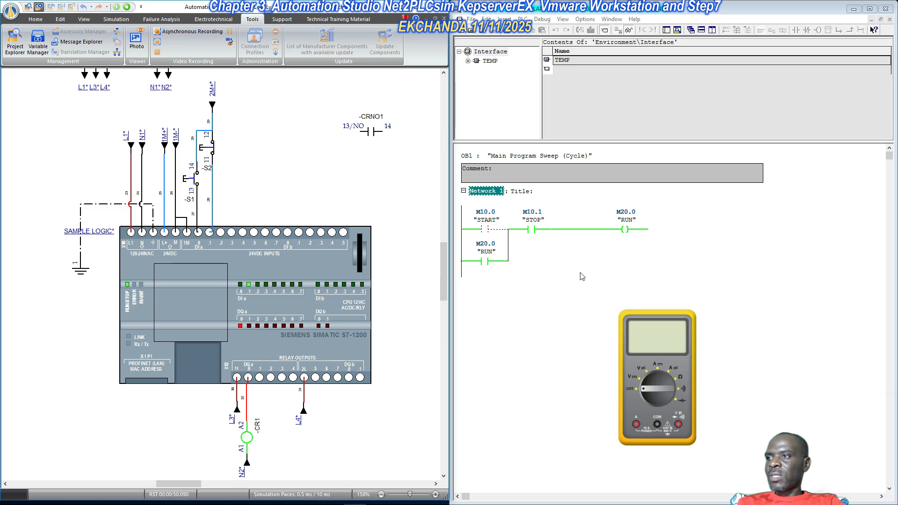
pyautogui.click(216, 150)
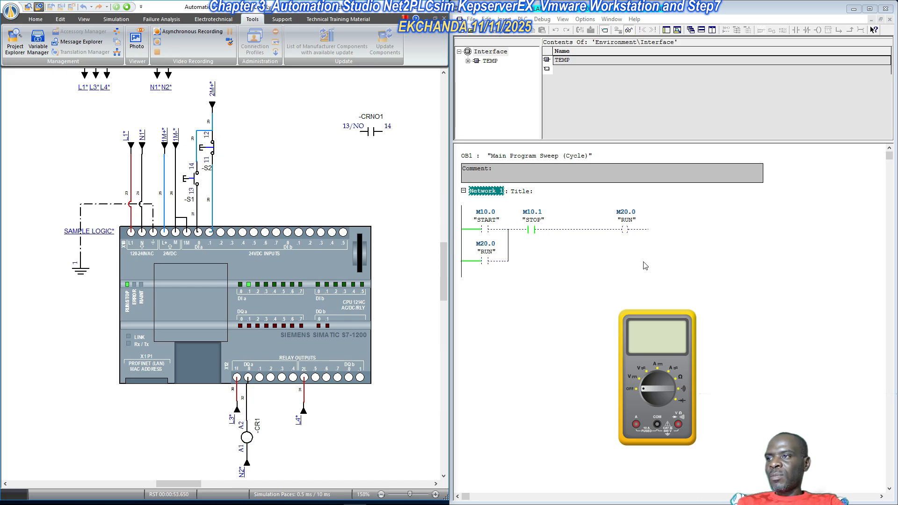
pyautogui.click(197, 178)
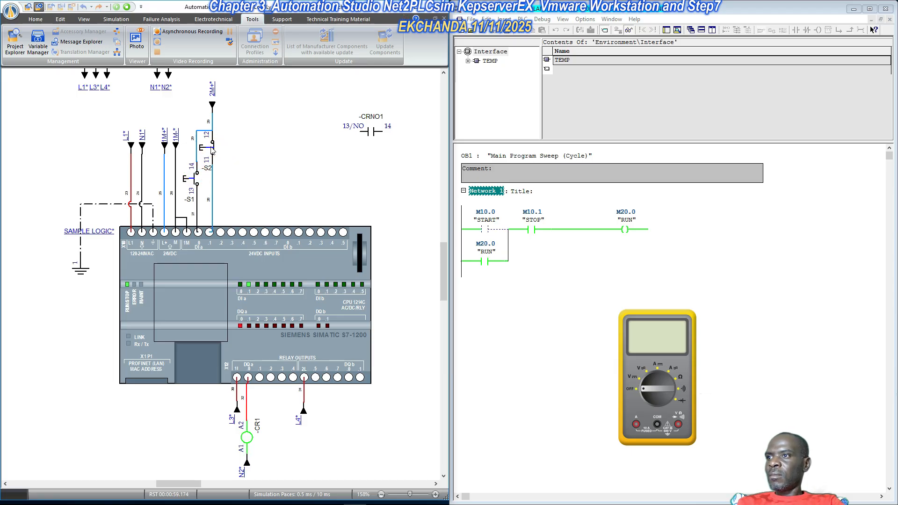
pyautogui.click(214, 152)
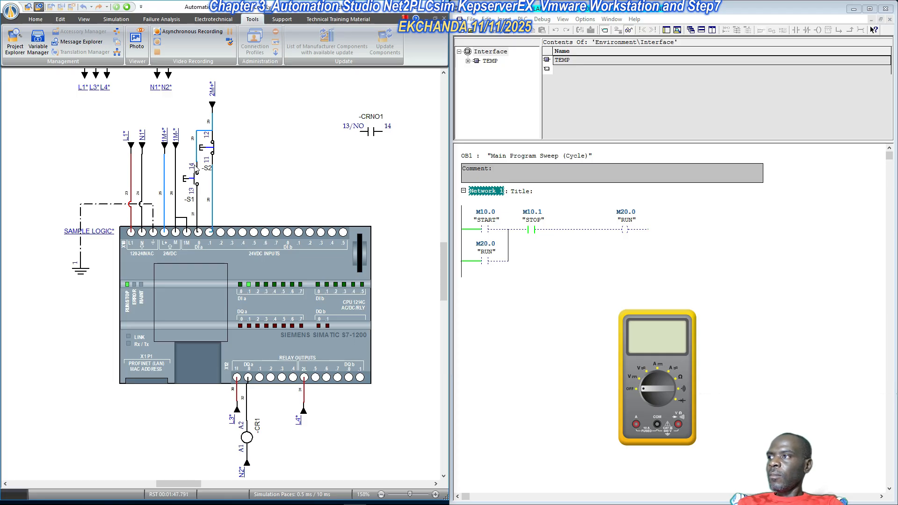
pyautogui.click(196, 183)
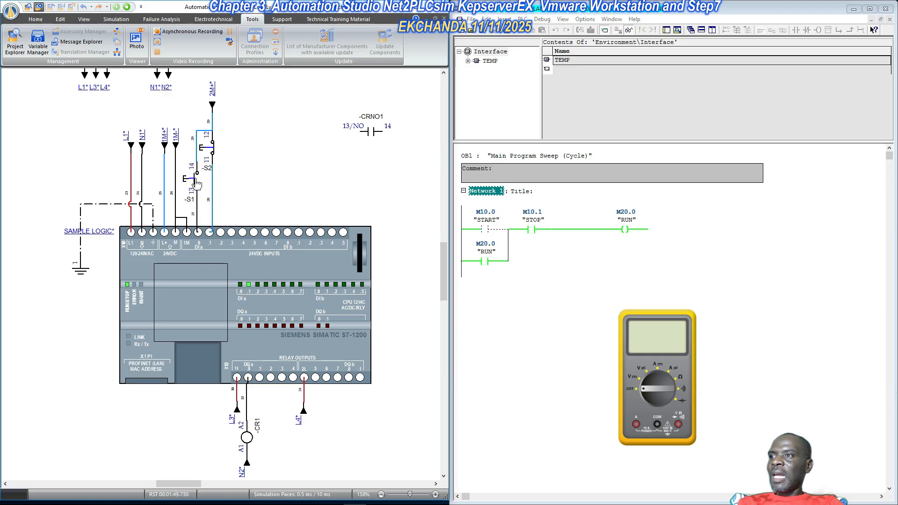
pyautogui.click(212, 150)
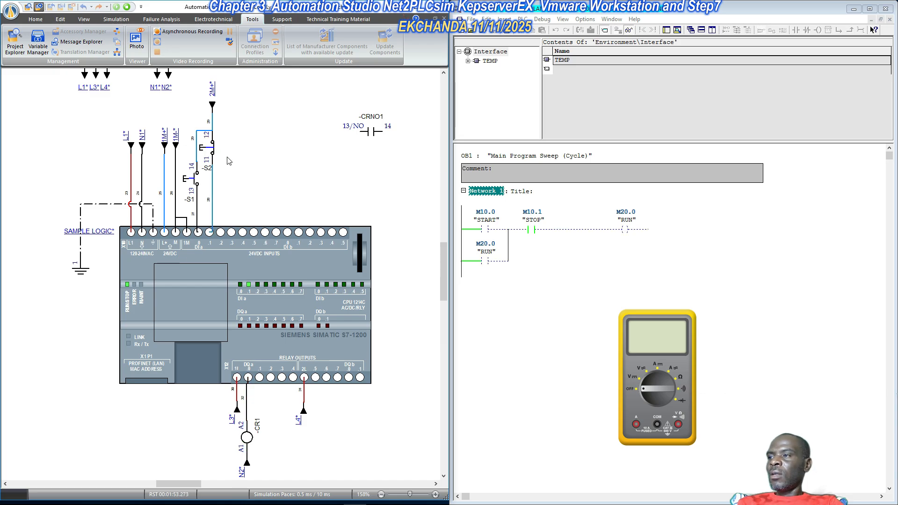
pyautogui.click(197, 186)
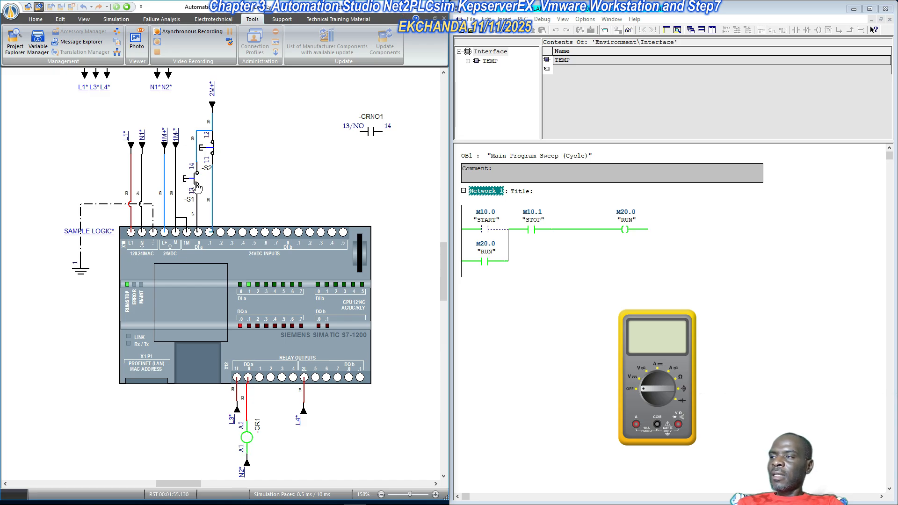
pyautogui.click(212, 150)
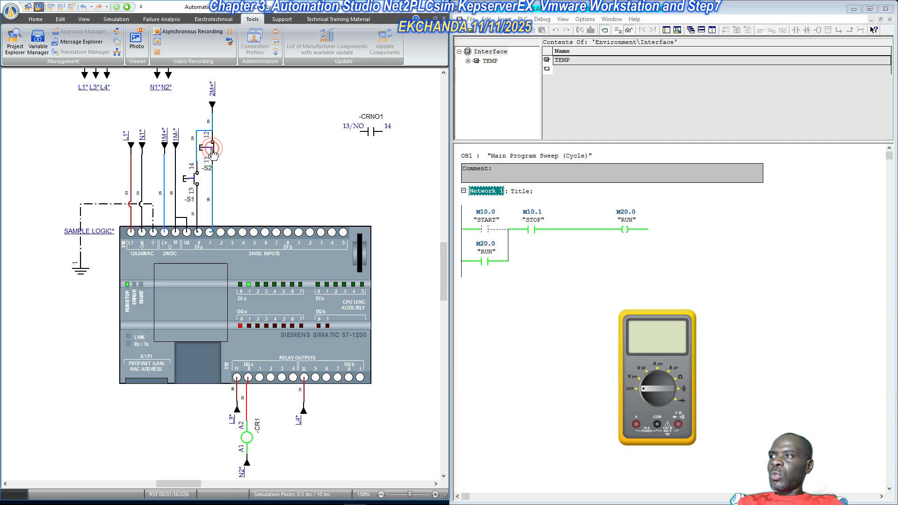
pyautogui.click(197, 177)
pyautogui.click(197, 176)
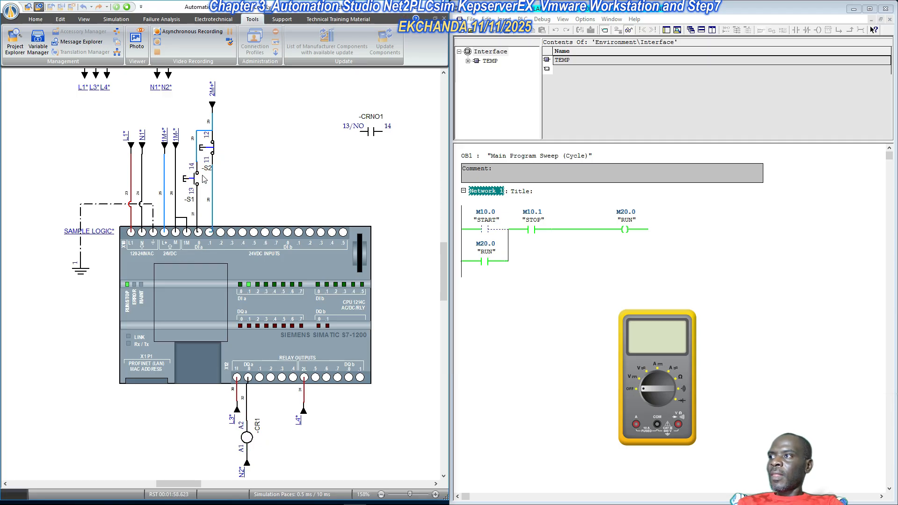
# - Examine the energized schematic from the CB1 and CB2 supply, rectifier and terminal strips to the PLC inputs and relay output
pyautogui.scroll(3, 155, 244)
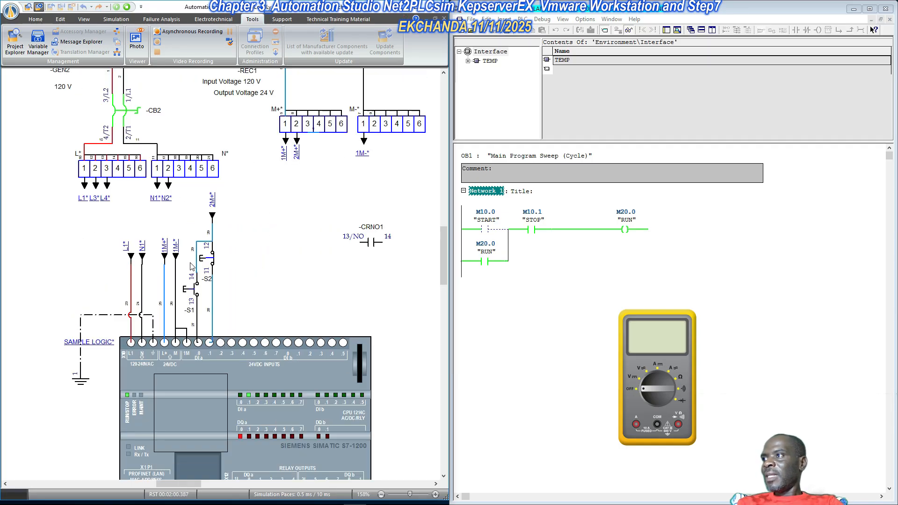
pyautogui.scroll(1, 155, 244)
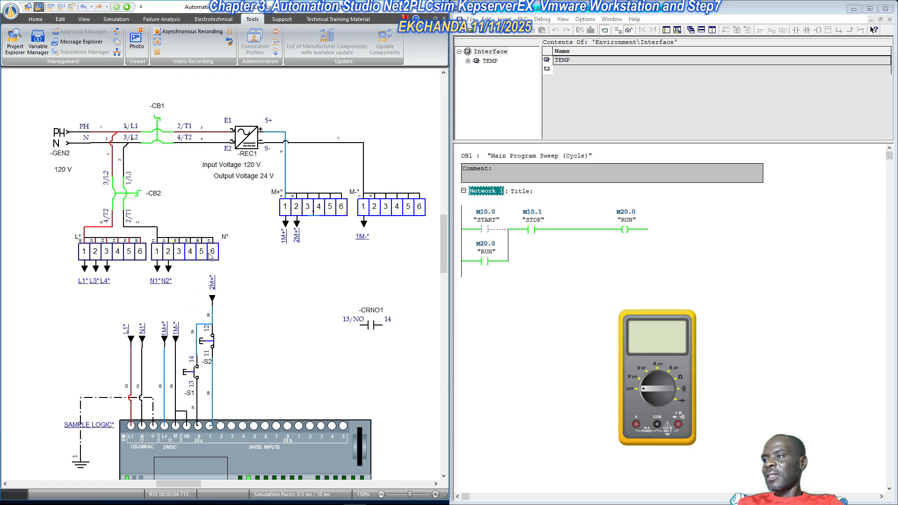
pyautogui.scroll(-4, 208, 257)
pyautogui.scroll(2, 208, 255)
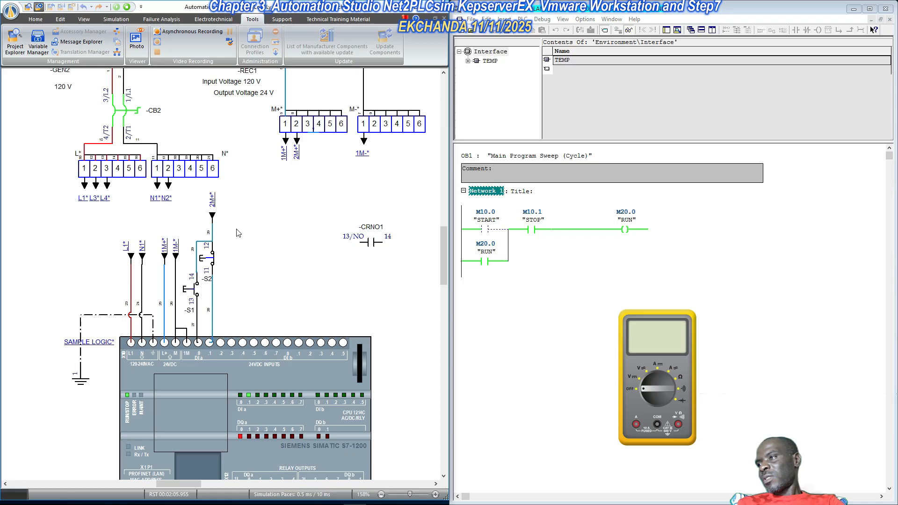
pyautogui.scroll(-2, 238, 233)
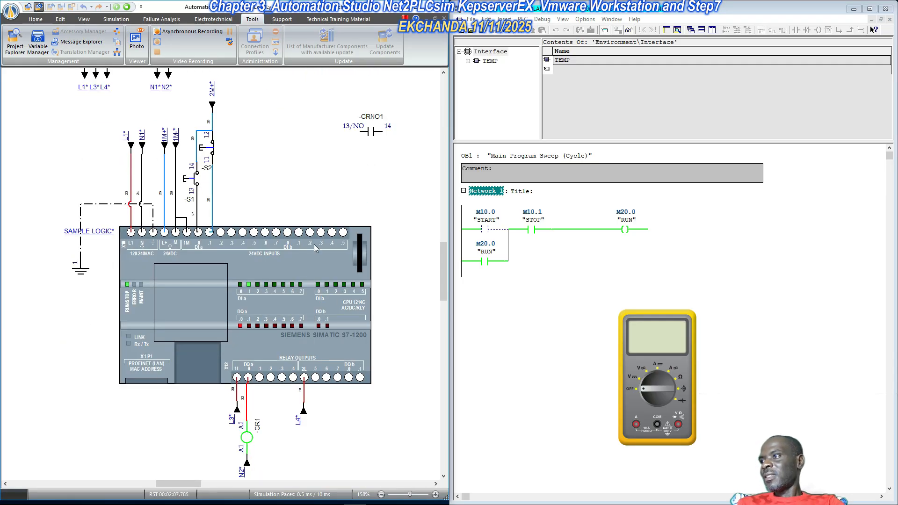
pyautogui.scroll(2, 222, 298)
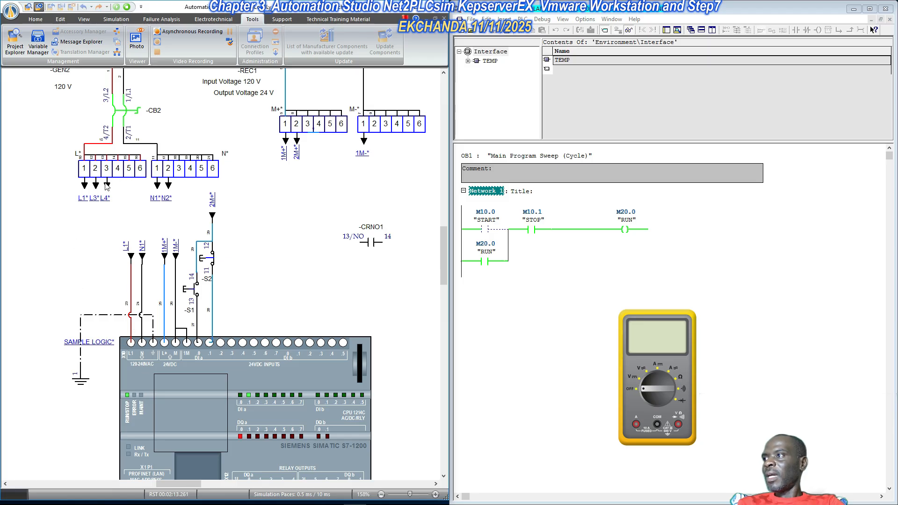
pyautogui.scroll(-4, 213, 279)
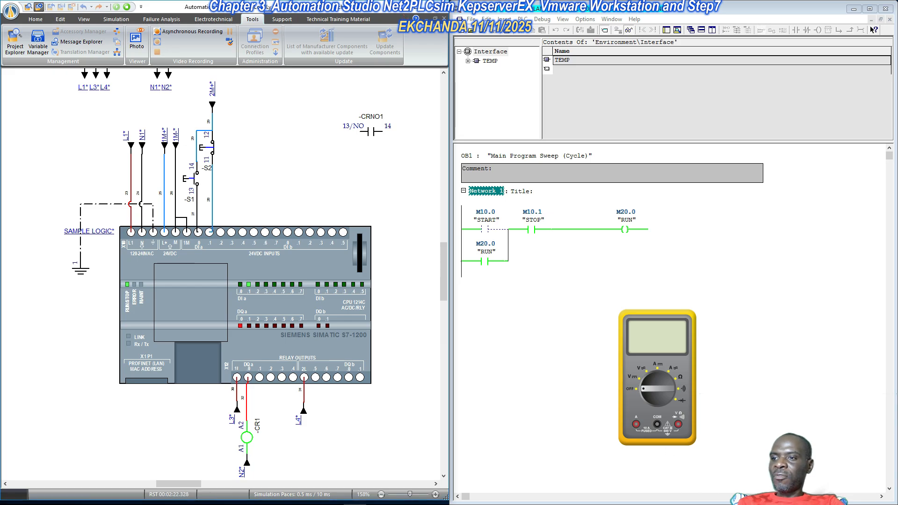
# - Shorten the STEP 7 and Automation Studio windows to expose the taskbar, and show the hidden notification-area icons
pyautogui.moveTo(714, 503); pyautogui.dragTo(714, 489)
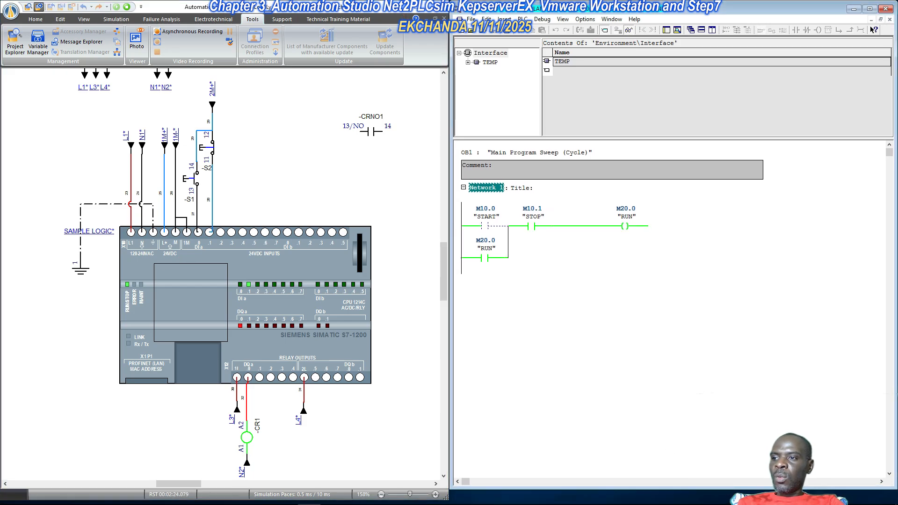
pyautogui.moveTo(429, 499); pyautogui.dragTo(431, 486)
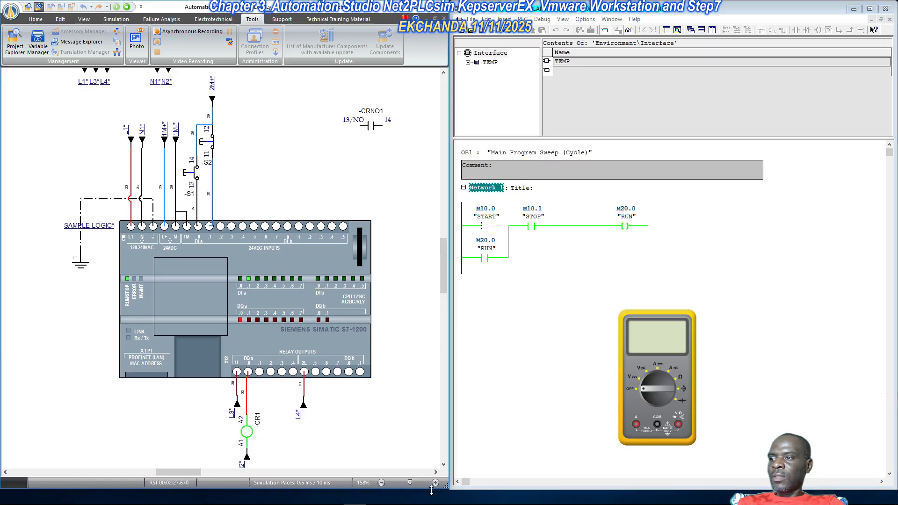
pyautogui.click(803, 496)
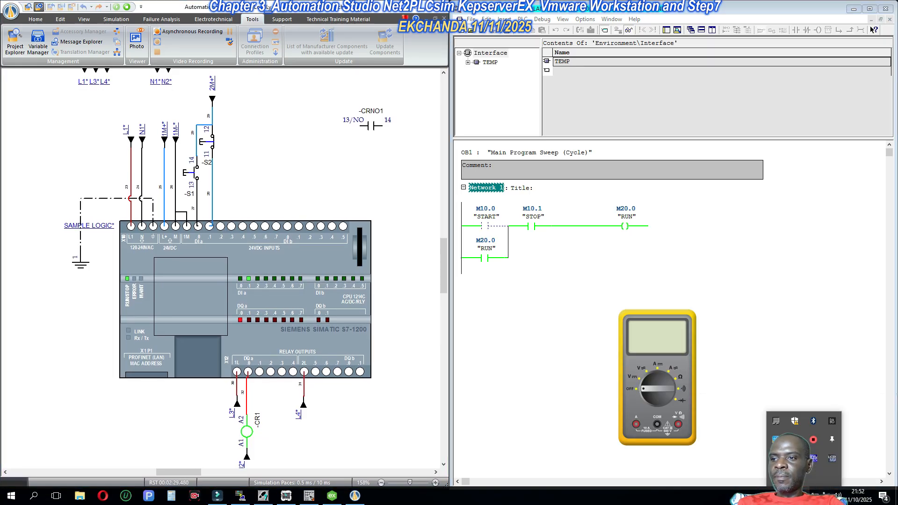